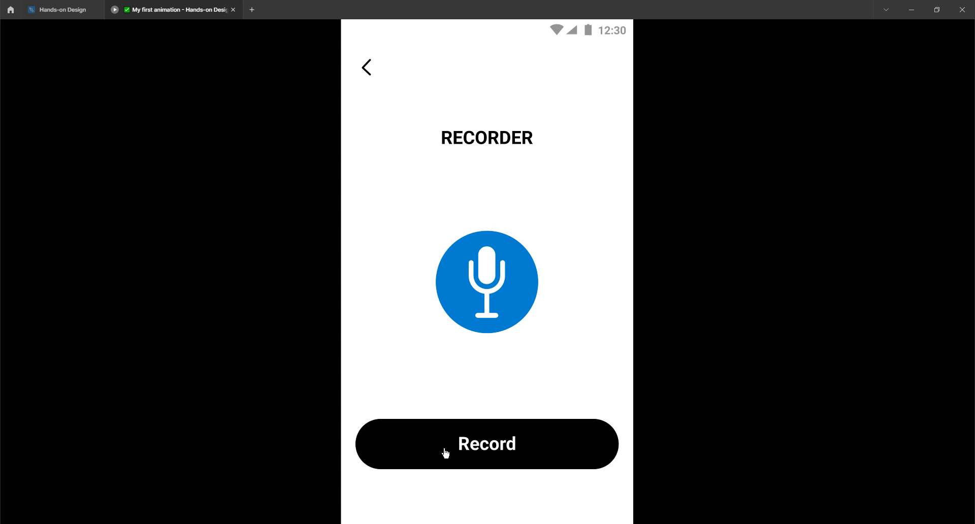
Start a recording in the recorder prototype preview and close the preview.
left_click(530, 452)
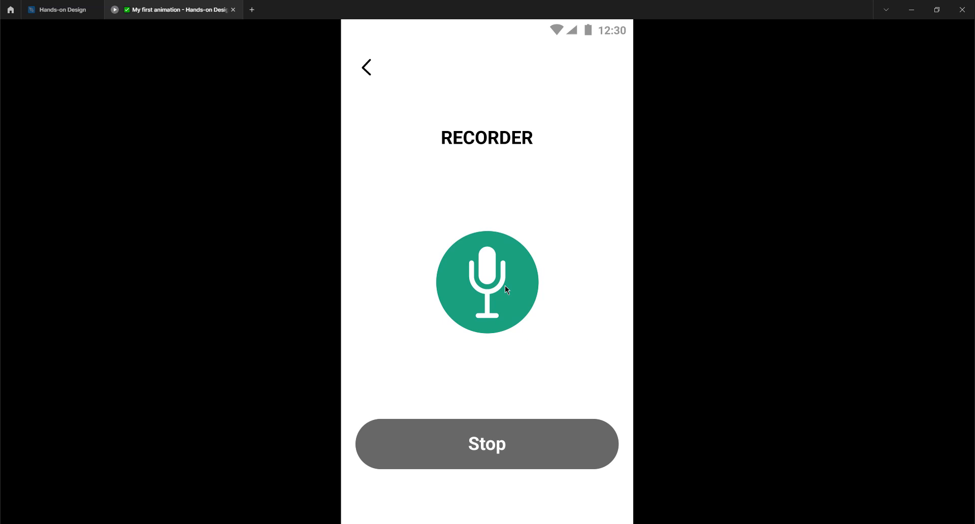
left_click(233, 9)
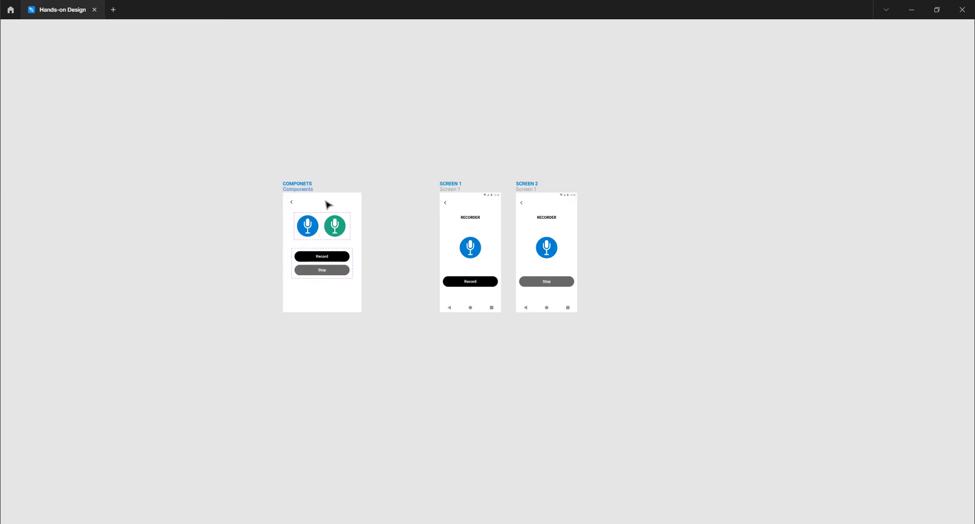
Examine the back arrow, the microphone icon variants and the Record/Stop button variants in the Components frame.
scroll(328, 204, "up", 5)
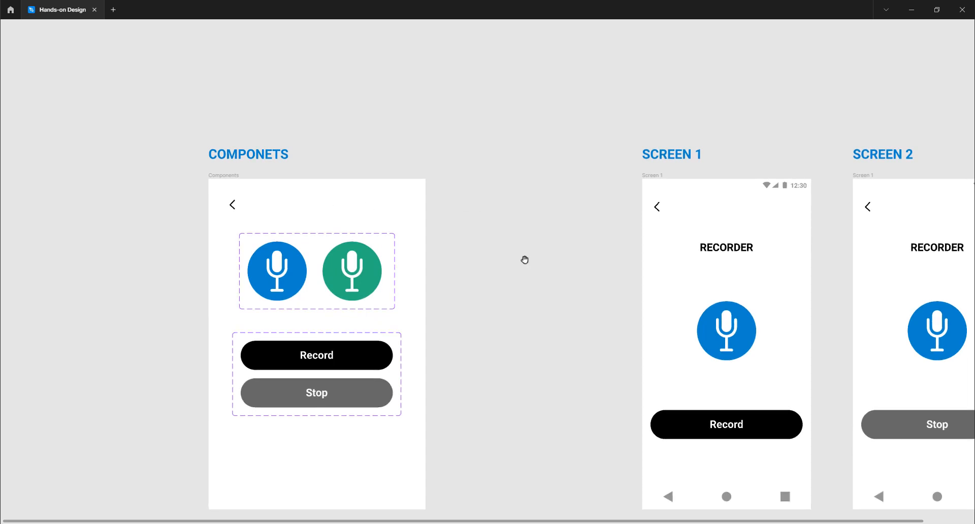
left_click_drag(524, 259, 450, 204)
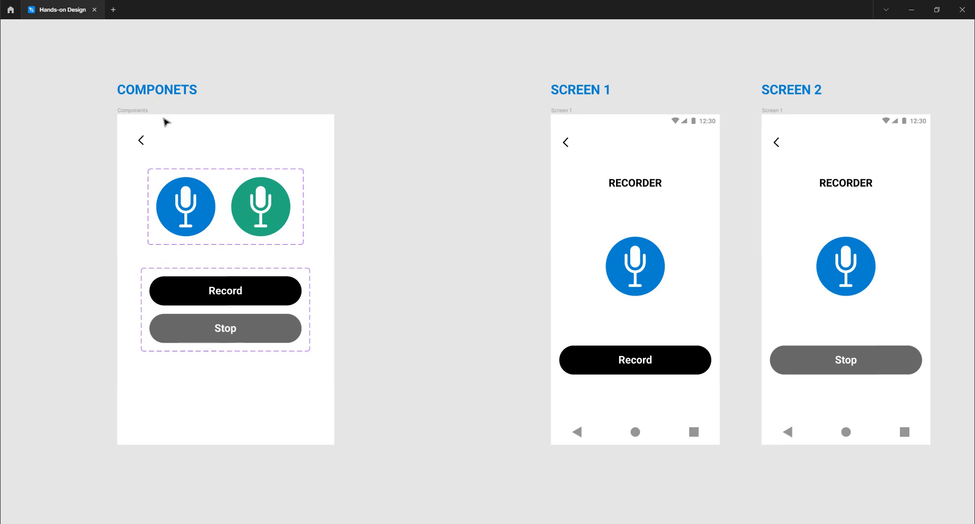
left_click(140, 142)
left_click(186, 204)
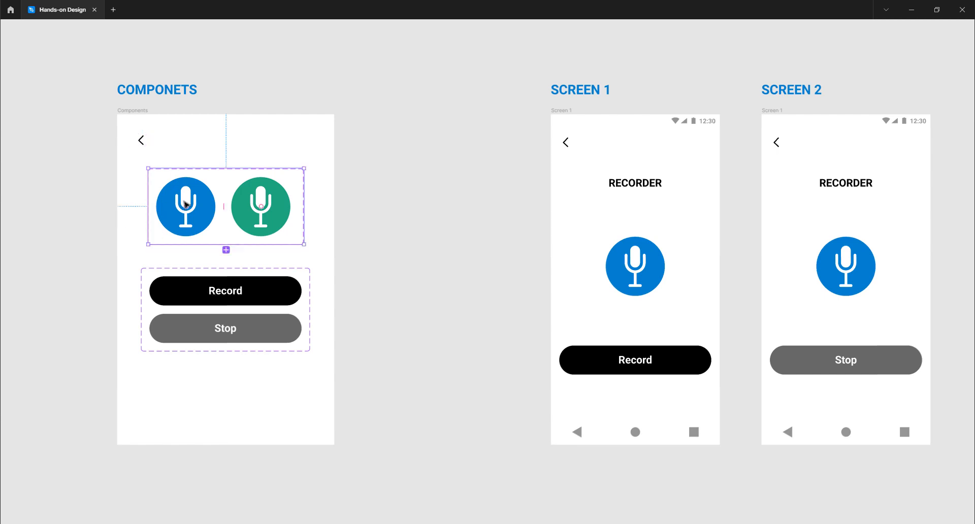
left_click(198, 307)
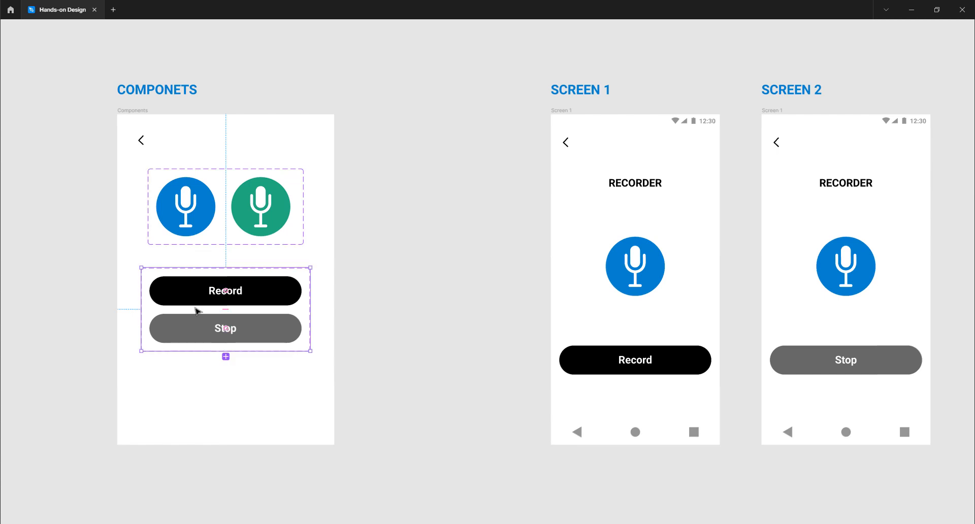
left_click(193, 228)
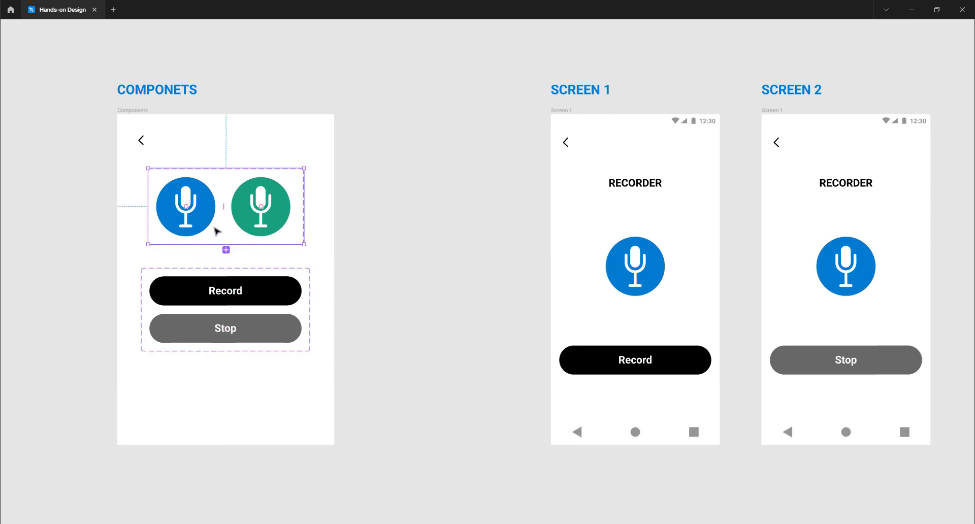
left_click(370, 221)
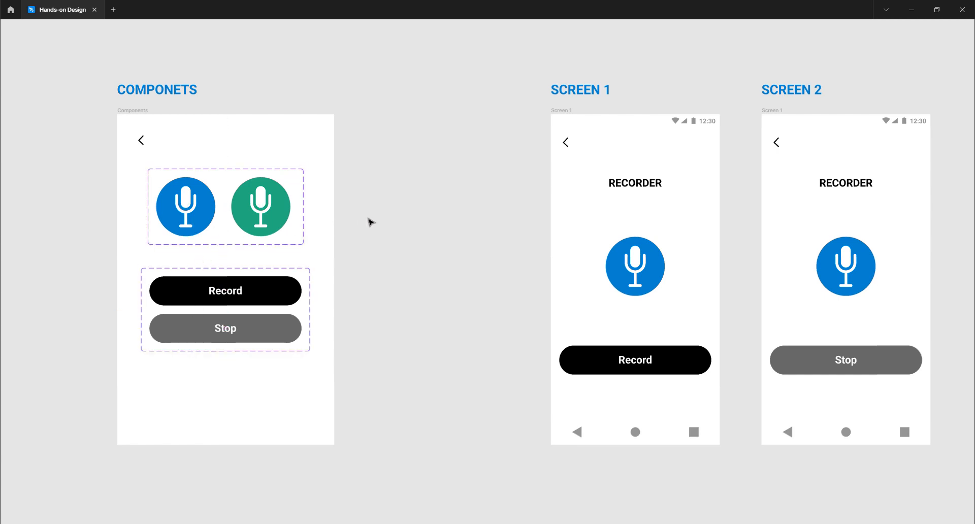
Examine the status bar, navigation bar, buttons and microphone icons of Screen 1 and Screen 2.
scroll(370, 221, "right", 5)
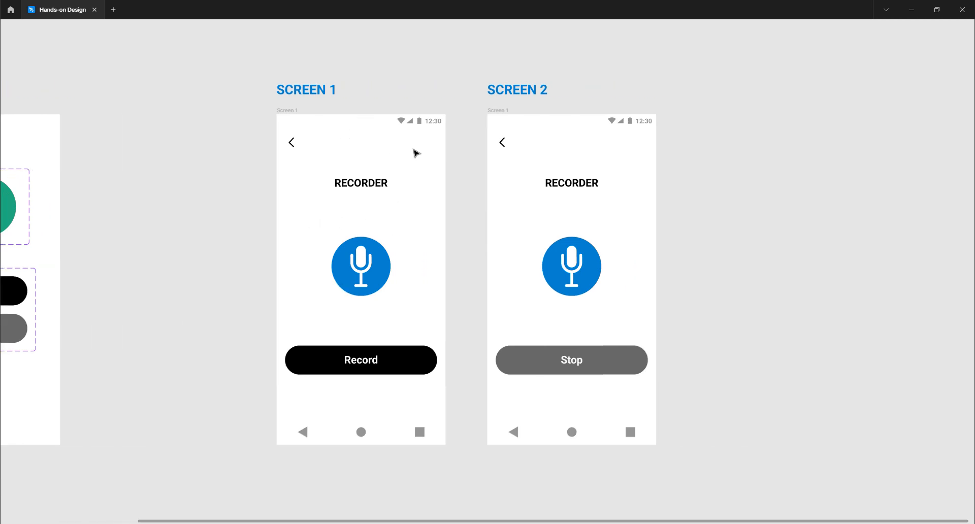
left_click(403, 124)
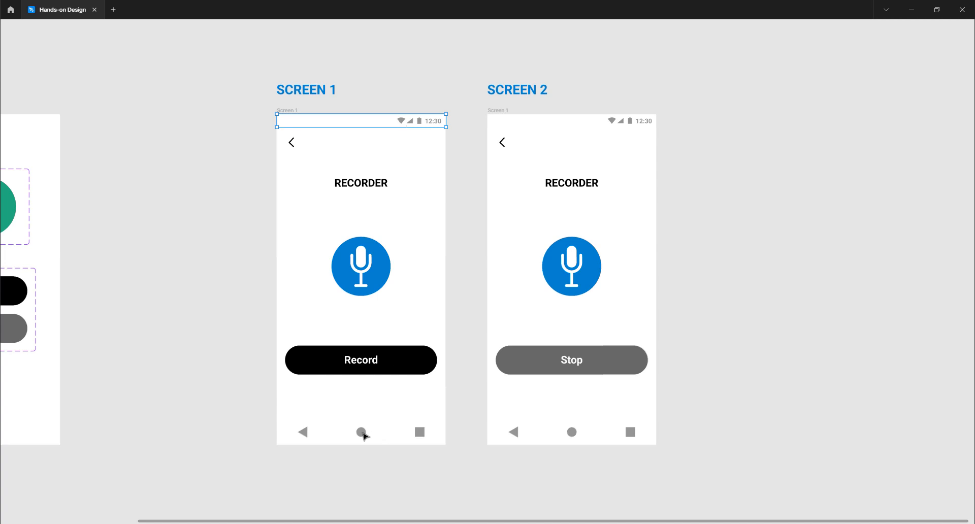
left_click(363, 434)
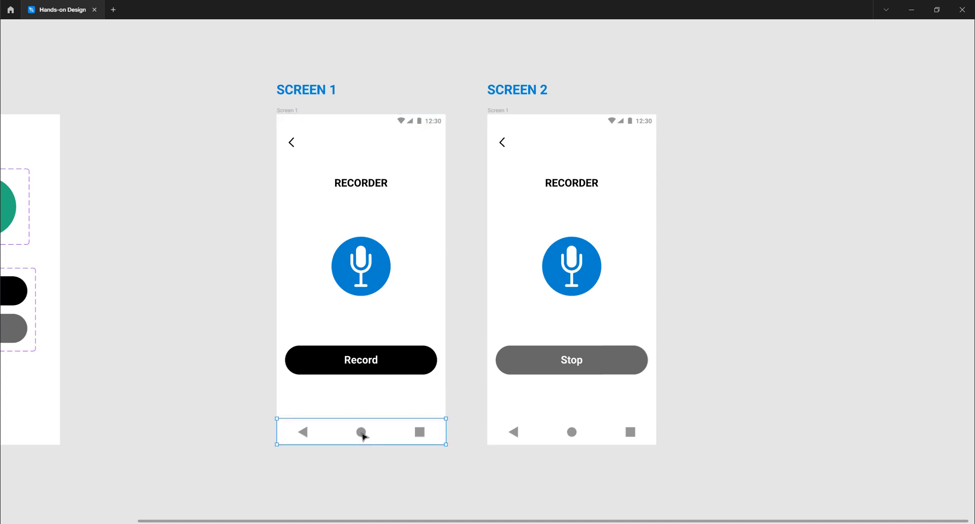
left_click(378, 363)
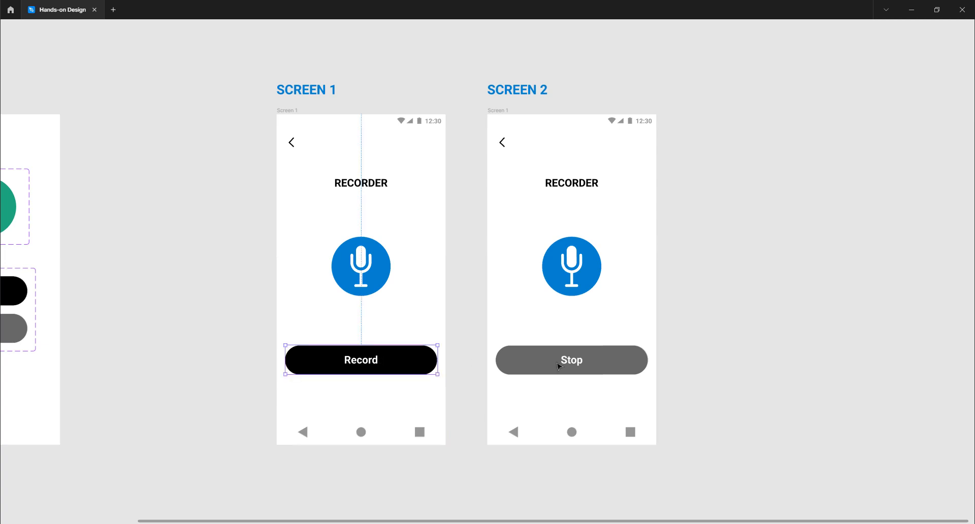
left_click(560, 366)
left_click(574, 280)
left_click(367, 281)
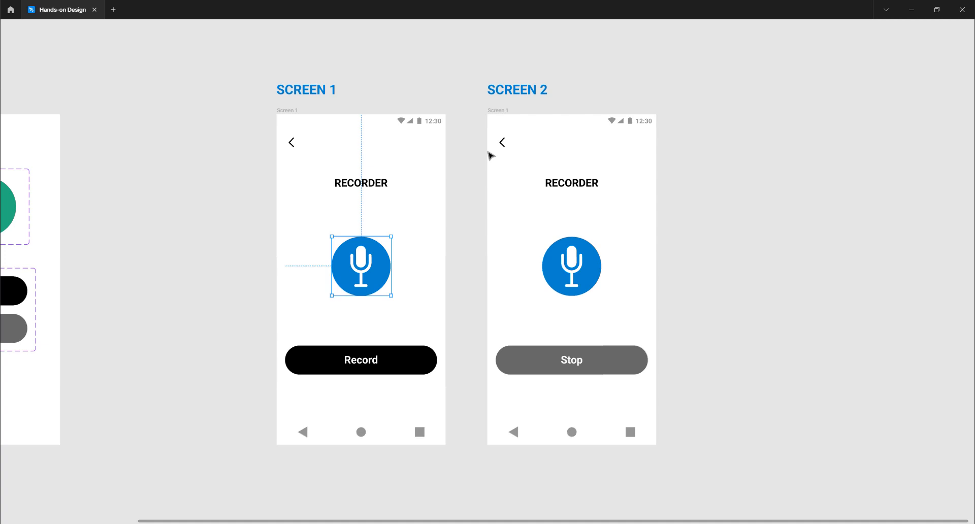
Clear the selection and show the hidden editor interface around the canvas.
left_click(173, 185)
scroll(185, 178, "left", 5)
scroll(185, 178, "left", 3)
scroll(184, 178, "right", 5)
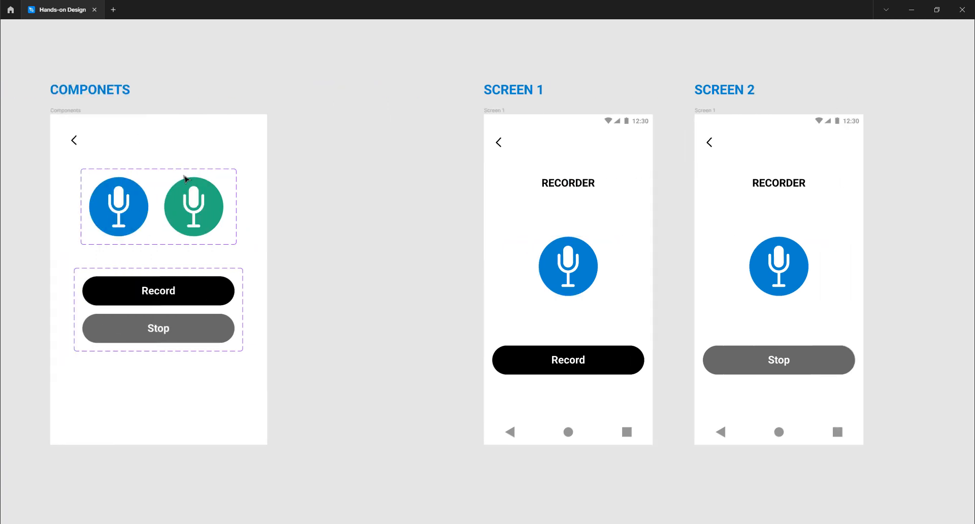
scroll(185, 179, "left", 3)
scroll(184, 178, "right", 1)
scroll(185, 178, "right", 1)
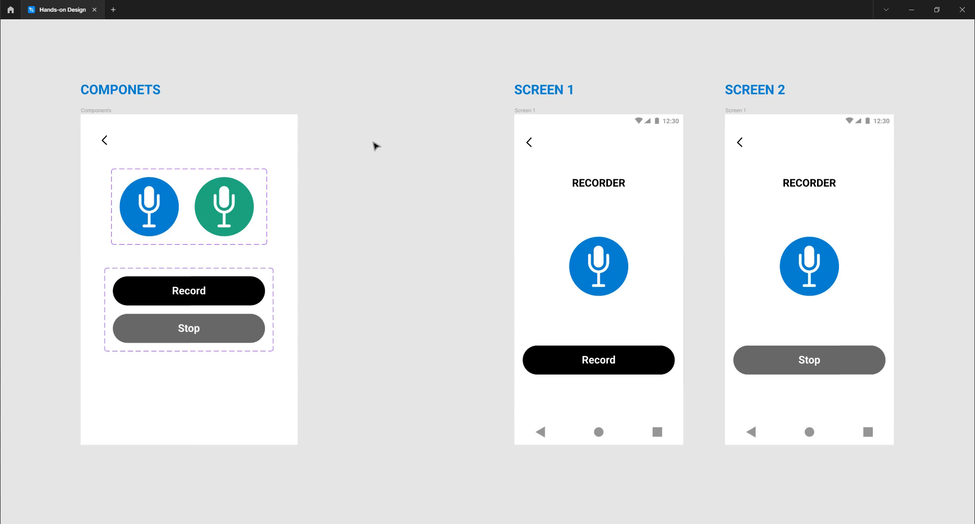
right_click(374, 146)
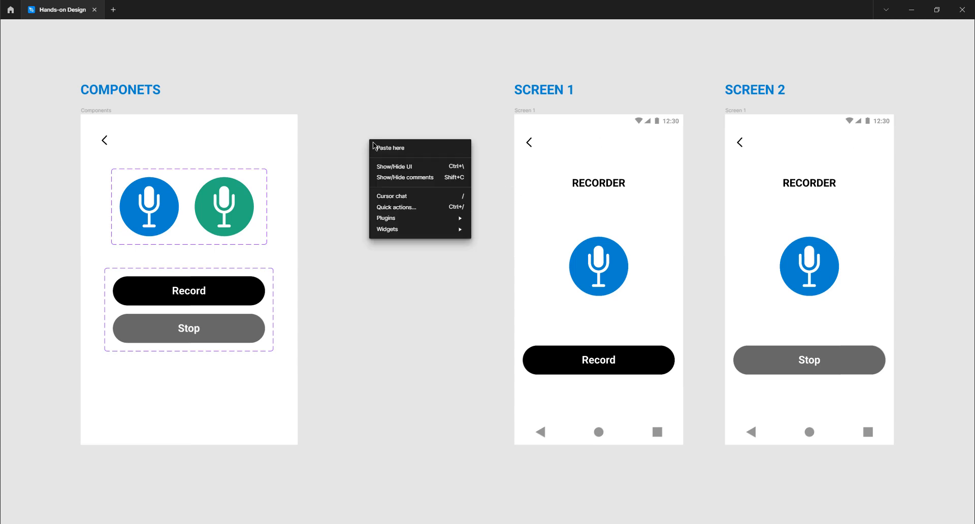
left_click(422, 168)
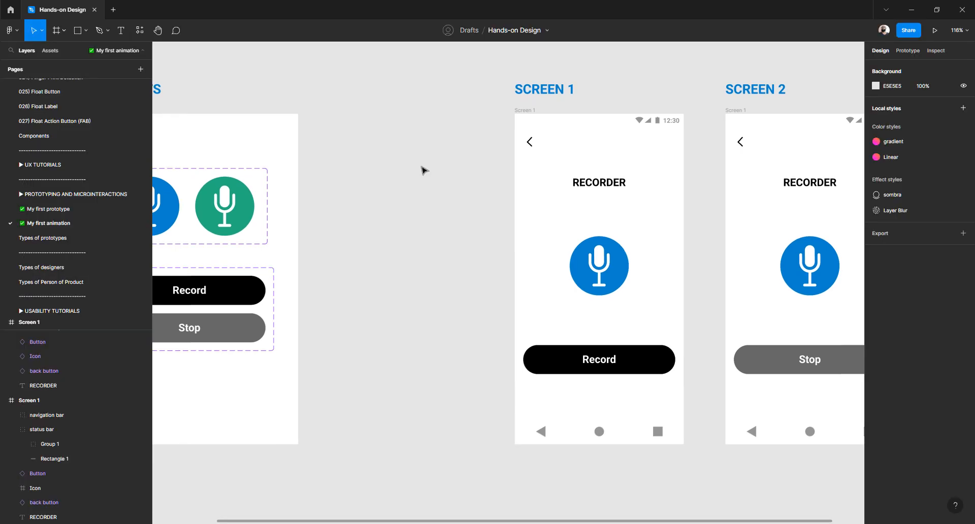
Hide the editor interface and show it again, twice in a row.
right_click(393, 165)
left_click(416, 191)
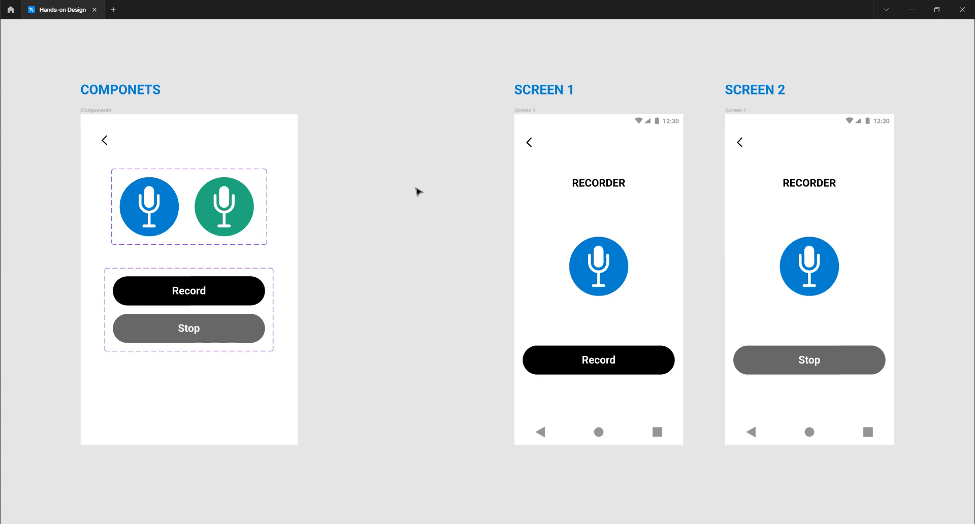
right_click(415, 189)
left_click(437, 213)
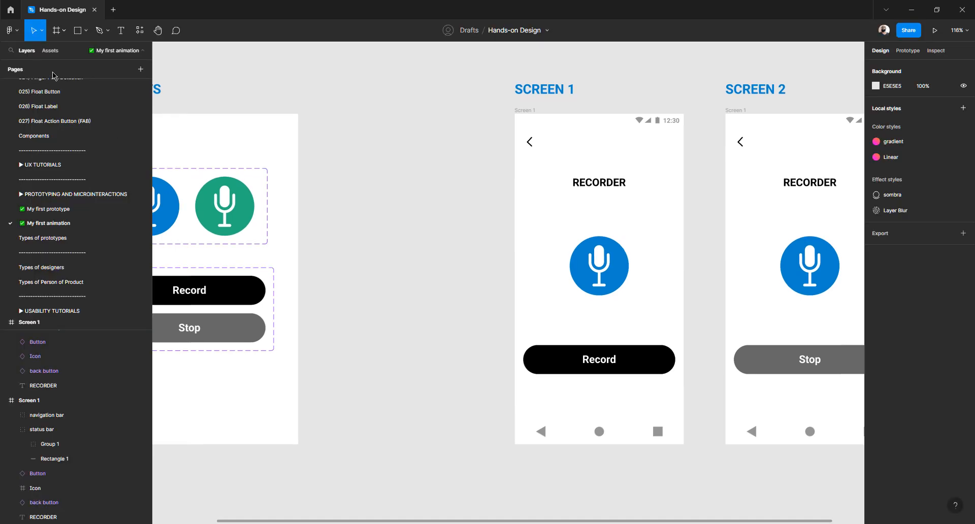
right_click(399, 203)
left_click(434, 227)
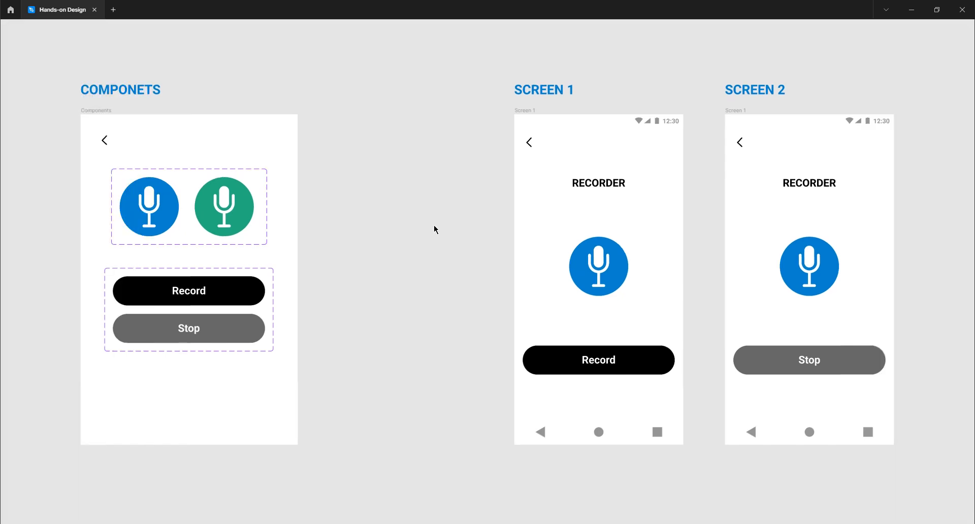
right_click(433, 225)
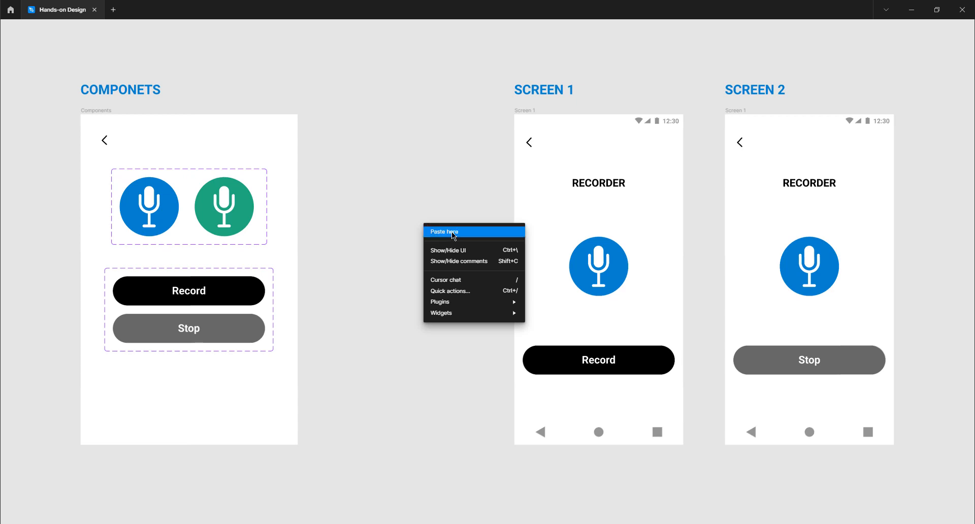
left_click(453, 251)
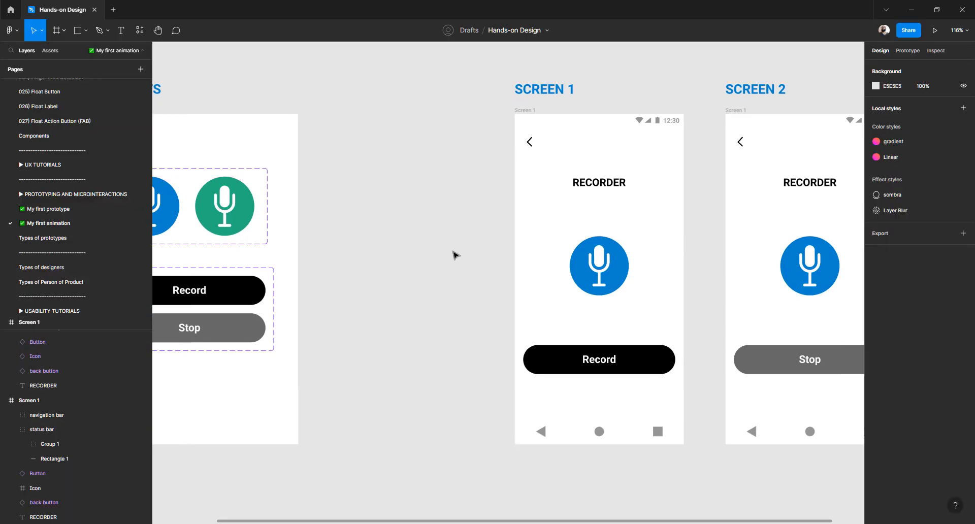
Draw a new frame of about 411 × 286 directly below the existing Components frame, matching its width.
scroll(464, 224, "left", 5)
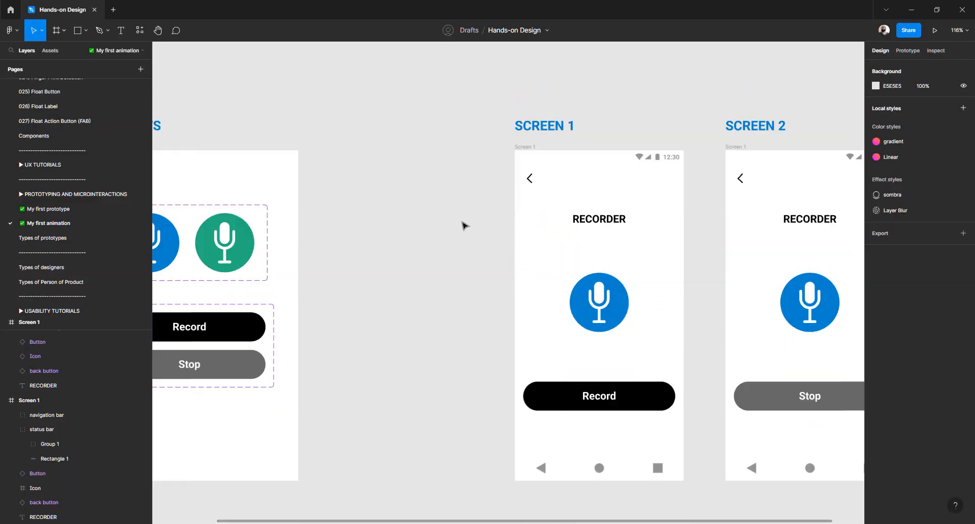
scroll(463, 224, "down", 10)
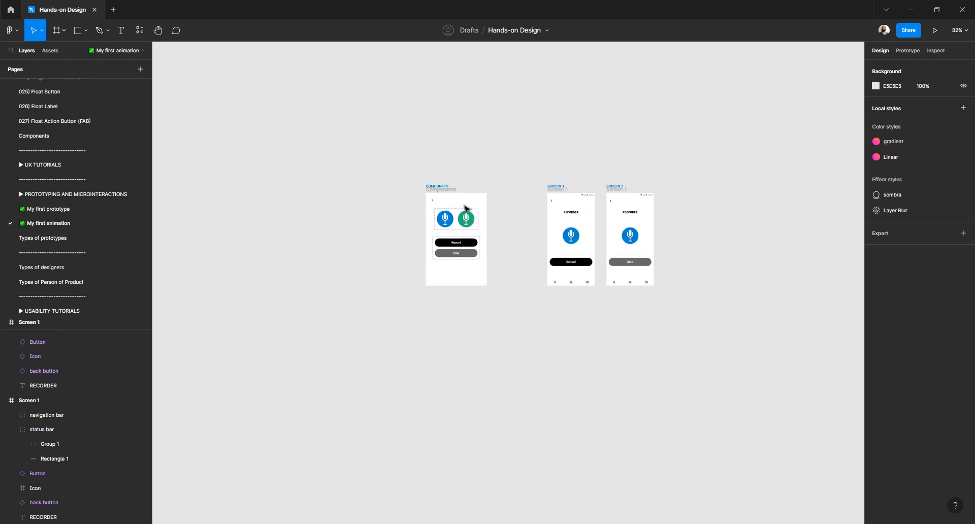
scroll(445, 204, "up", 5)
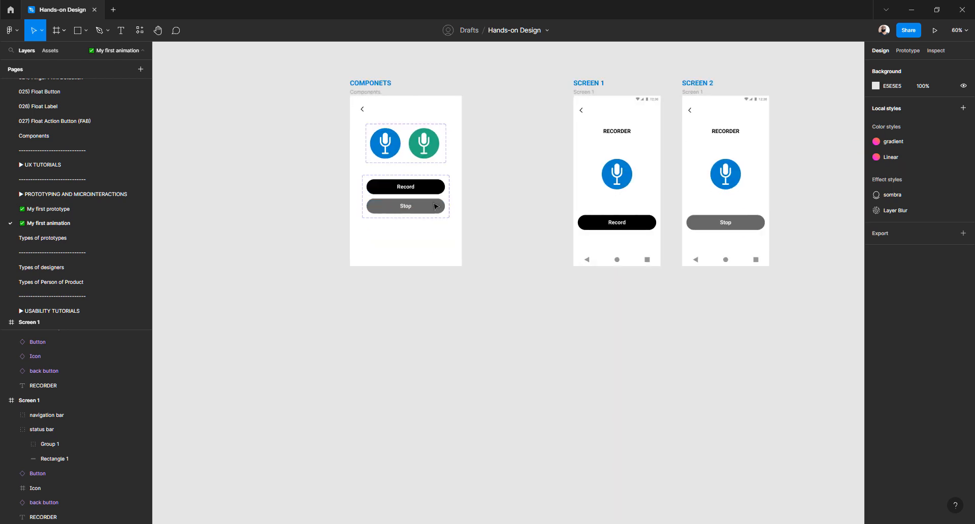
scroll(446, 204, "up", 3)
scroll(426, 203, "up", 1)
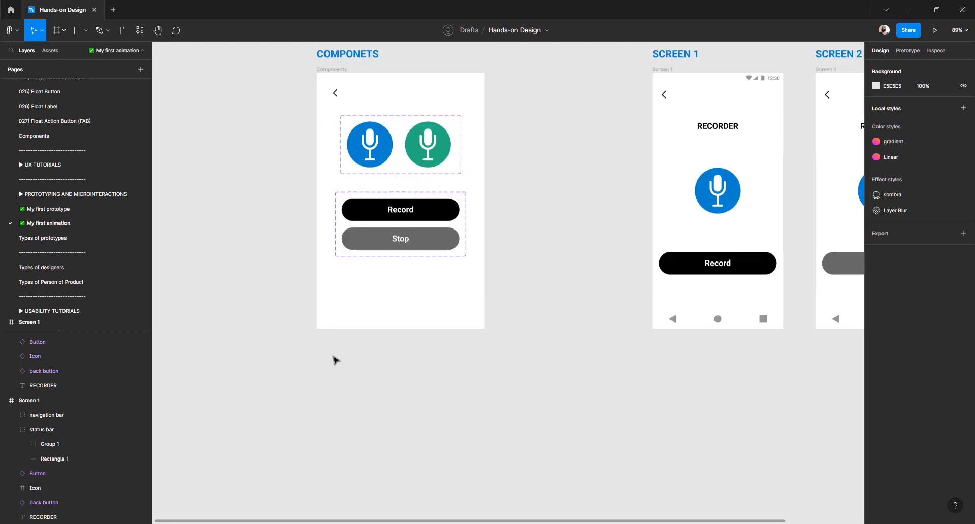
key("f")
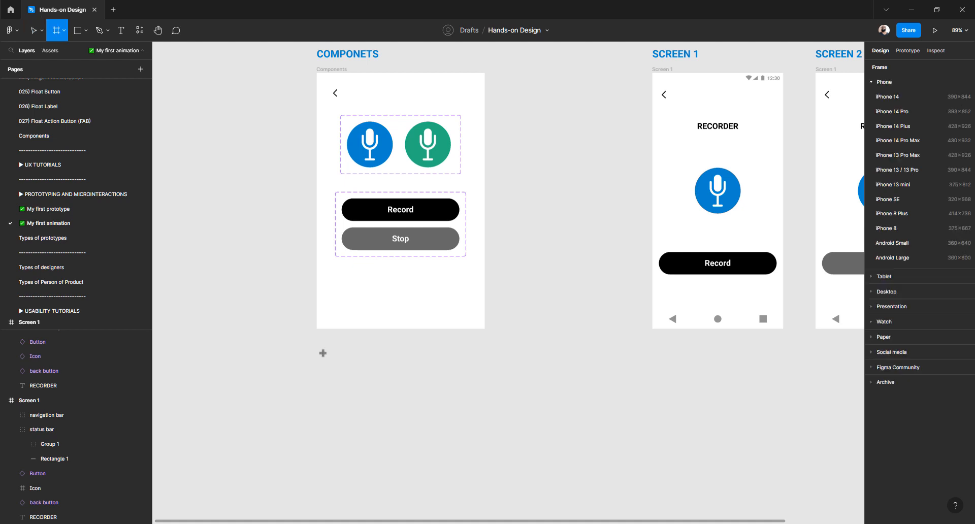
left_click_drag(316, 353, 484, 471)
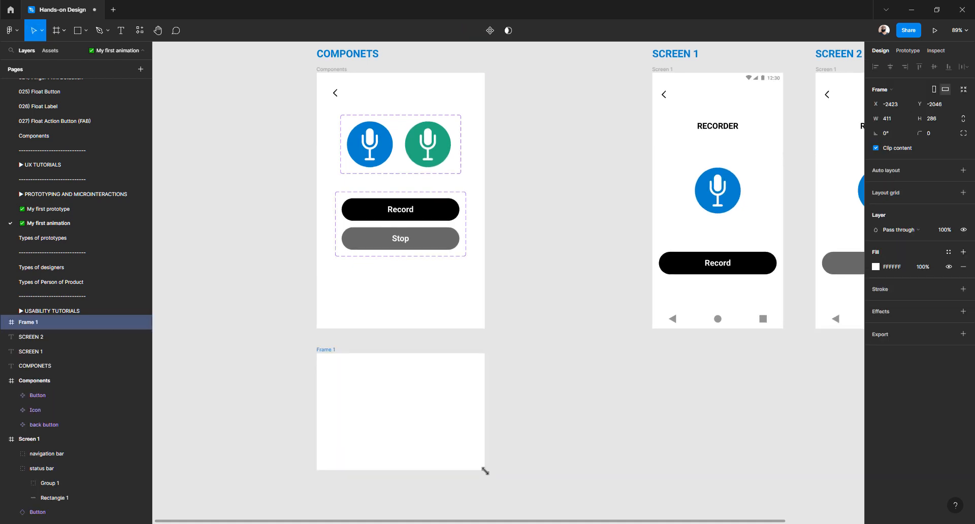
Rename the new frame as "Components".
double_click(31, 323)
type("d")
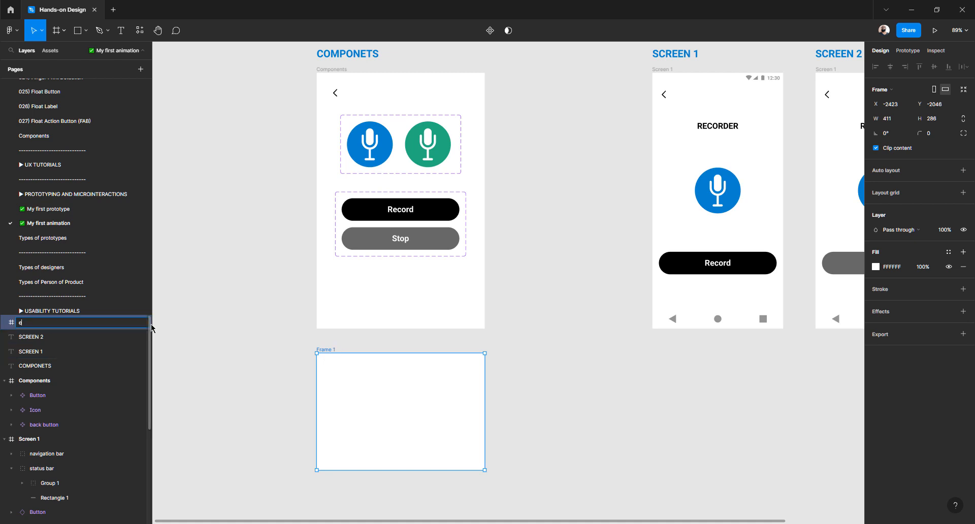
type("ompo")
key("BackSpace")
key("BackSpace")
key("BackSpace")
key("BackSpace")
key("BackSpace")
type("Components")
key("Return")
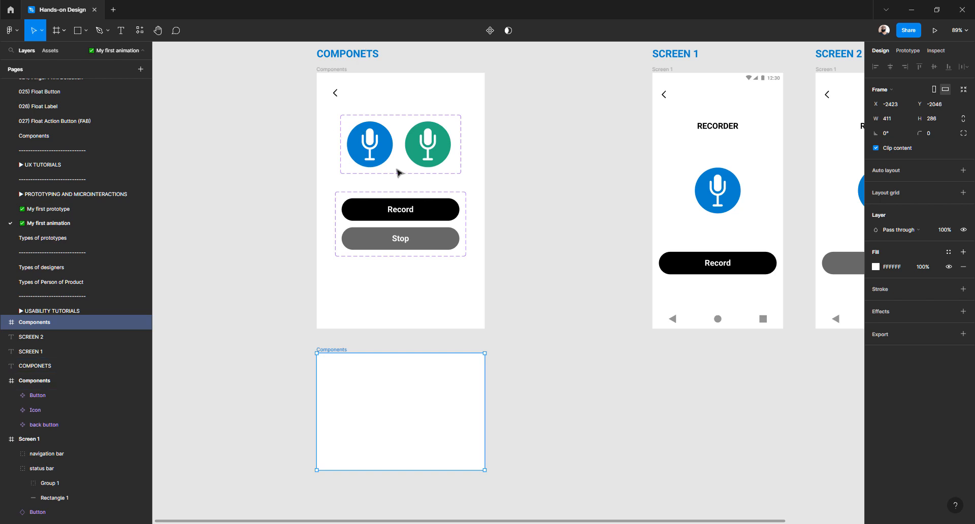
Open the file's Components page and look over its grouped component folders.
scroll(77, 254, "down", 5)
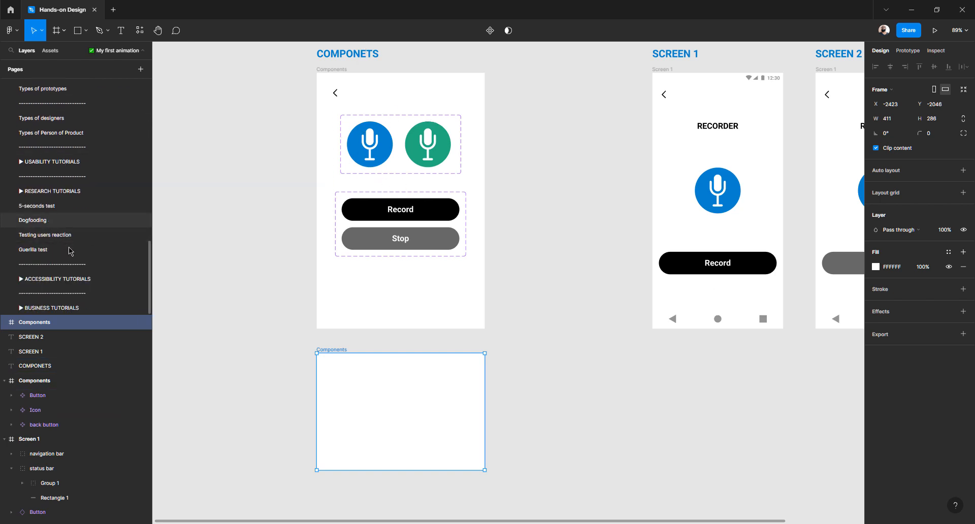
scroll(80, 296, "up", 7)
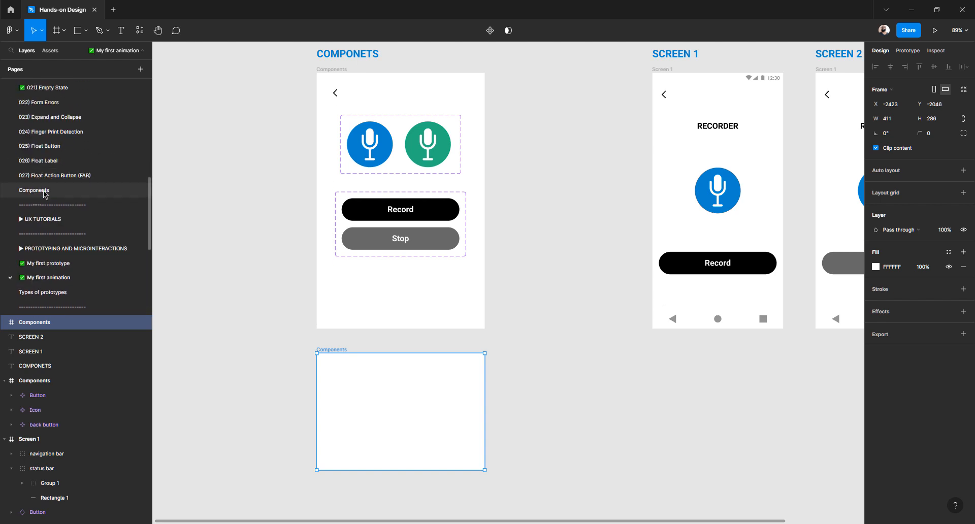
left_click(45, 193)
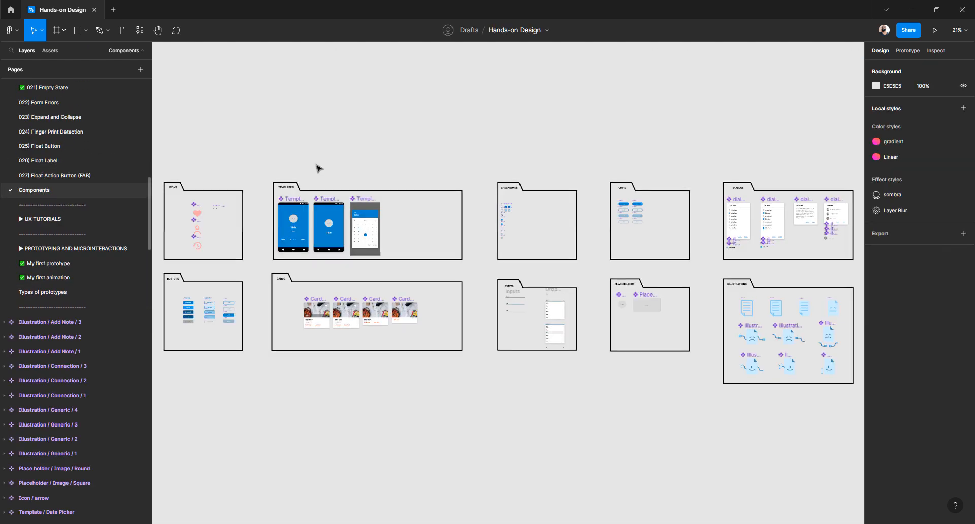
scroll(317, 170, "left", 5)
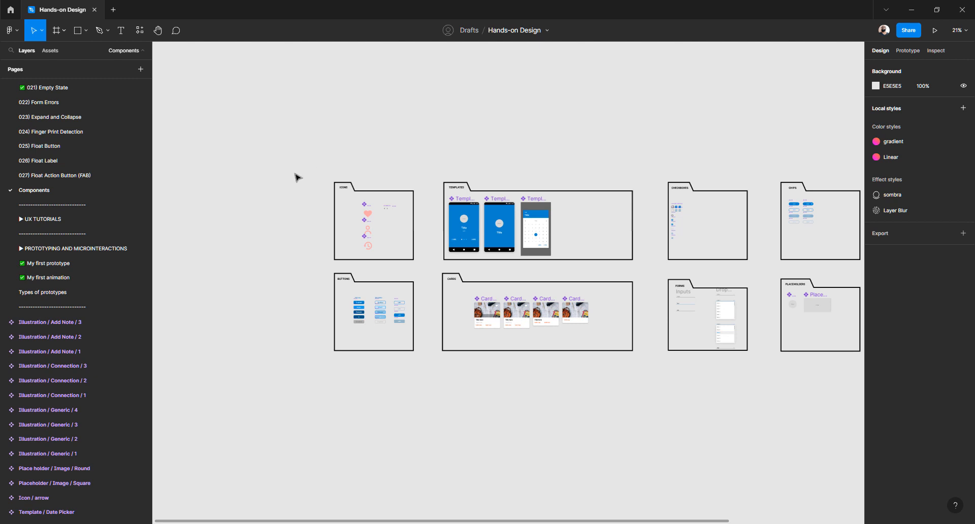
scroll(294, 178, "right", 1)
scroll(297, 177, "down", 1)
scroll(294, 177, "down", 2)
scroll(294, 177, "right", 1)
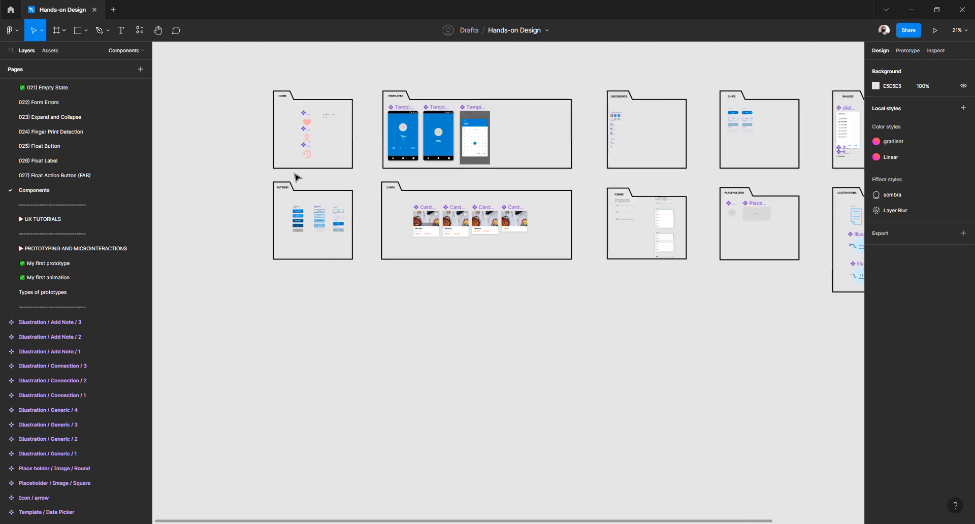
Examine the component folders up close, from icons, buttons, templates and cards through to dialogs and illustrations.
scroll(297, 177, "up", 5)
scroll(297, 198, "up", 2)
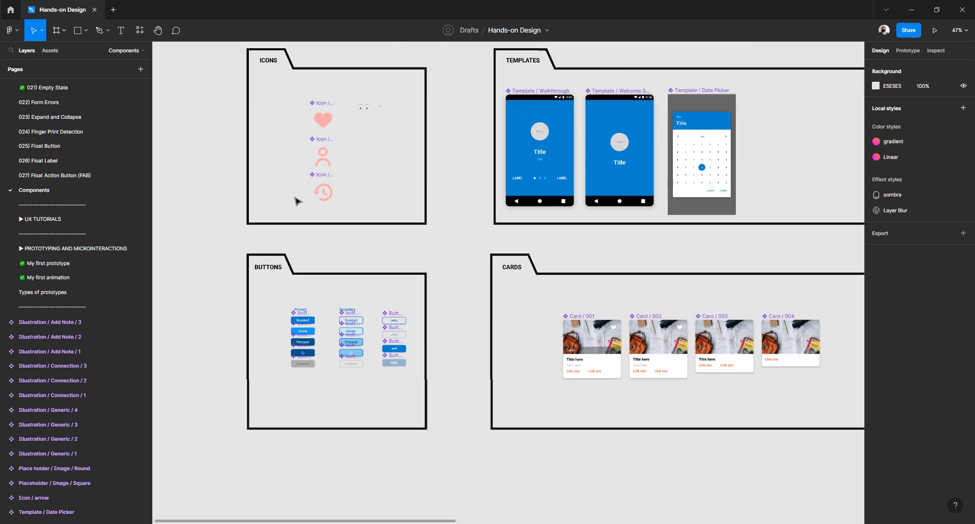
scroll(297, 201, "right", 12)
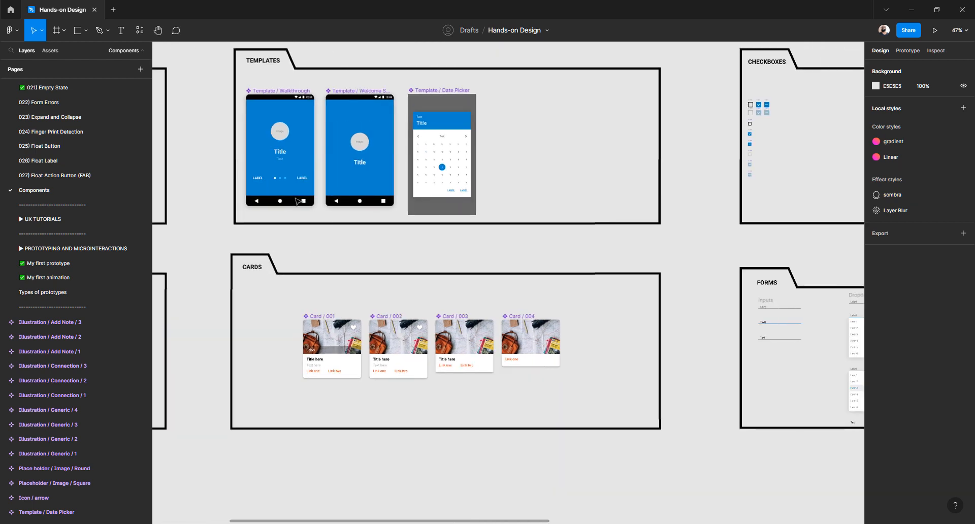
scroll(297, 201, "right", 10)
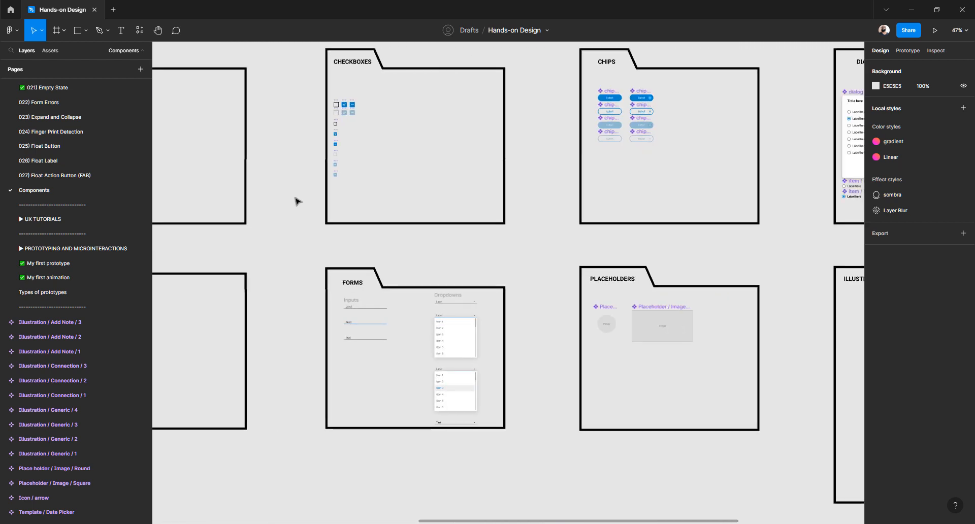
scroll(355, 298, "right", 3)
scroll(357, 291, "right", 11)
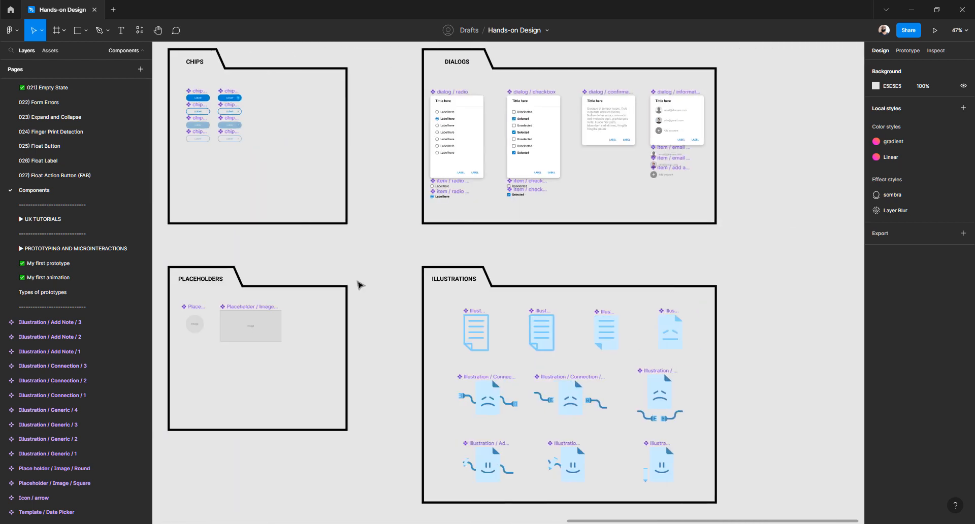
scroll(358, 284, "left", 2)
scroll(358, 284, "right", 3)
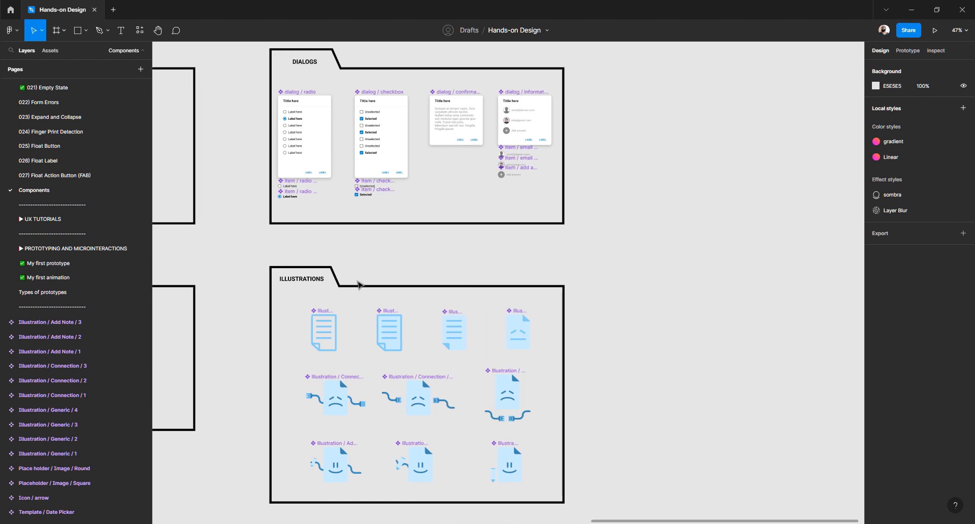
scroll(357, 284, "left", 2)
Look through the file's page list and return to the My first animation page.
scroll(93, 219, "down", 3)
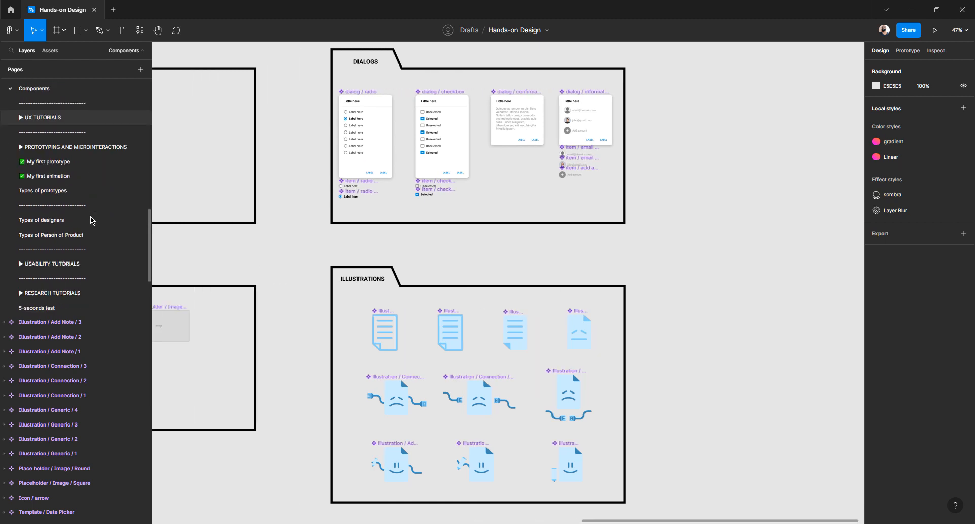
scroll(93, 220, "down", 3)
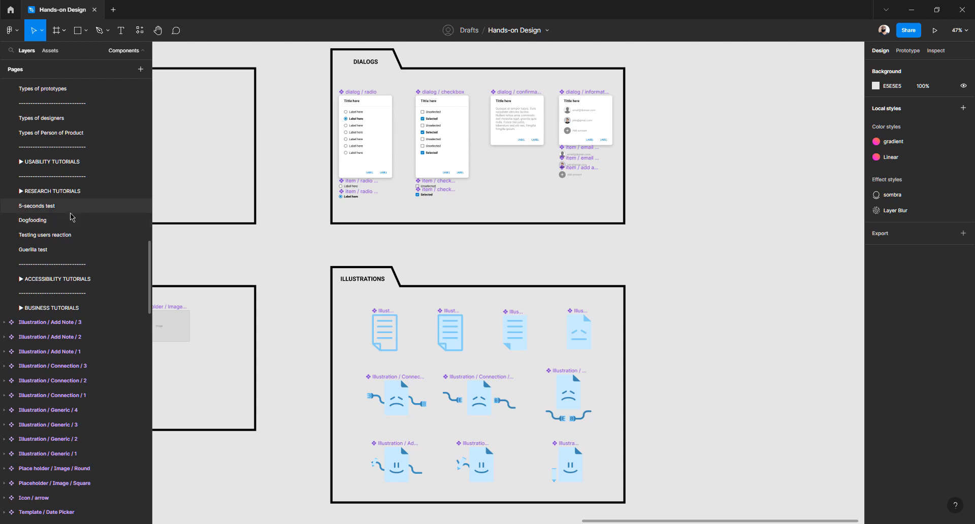
scroll(72, 218, "up", 3)
left_click(67, 176)
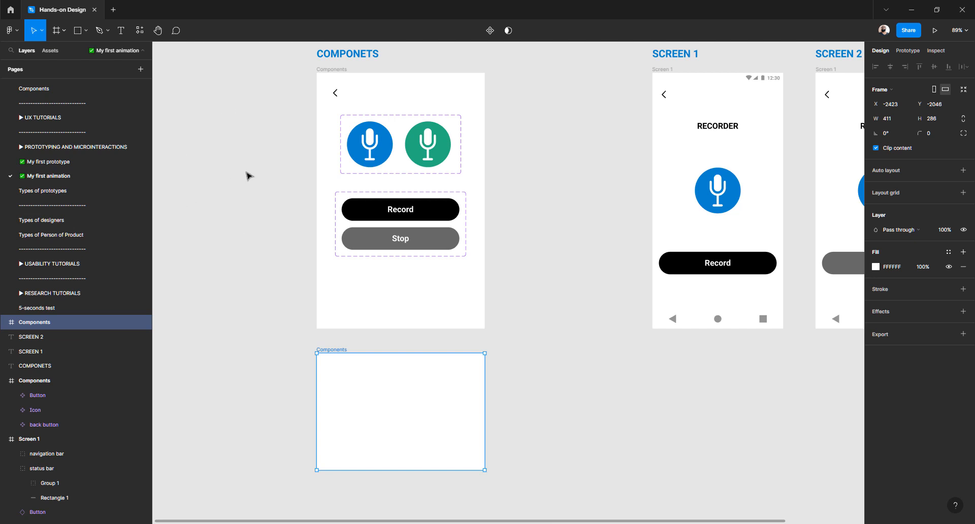
Place a copy of the back button component in the empty Components frame, near its upper-left corner.
left_click(269, 174)
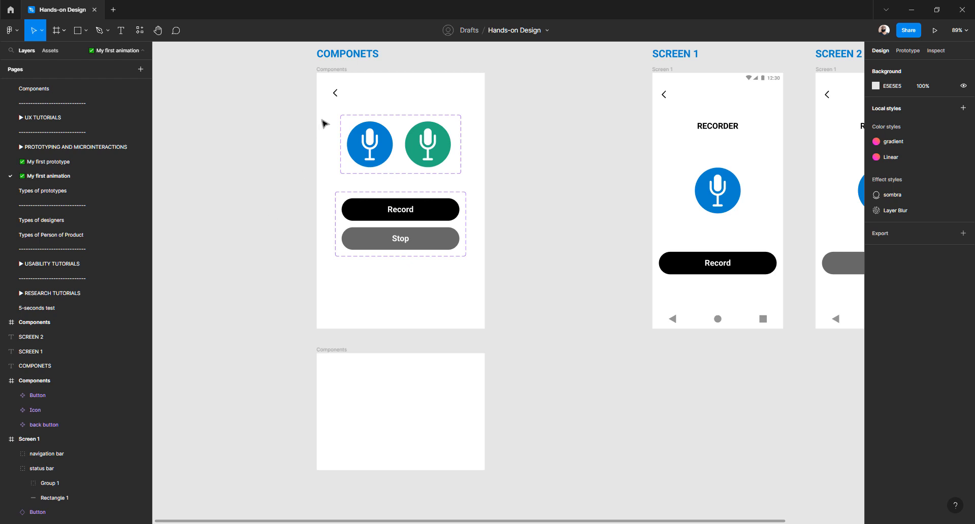
left_click(337, 96)
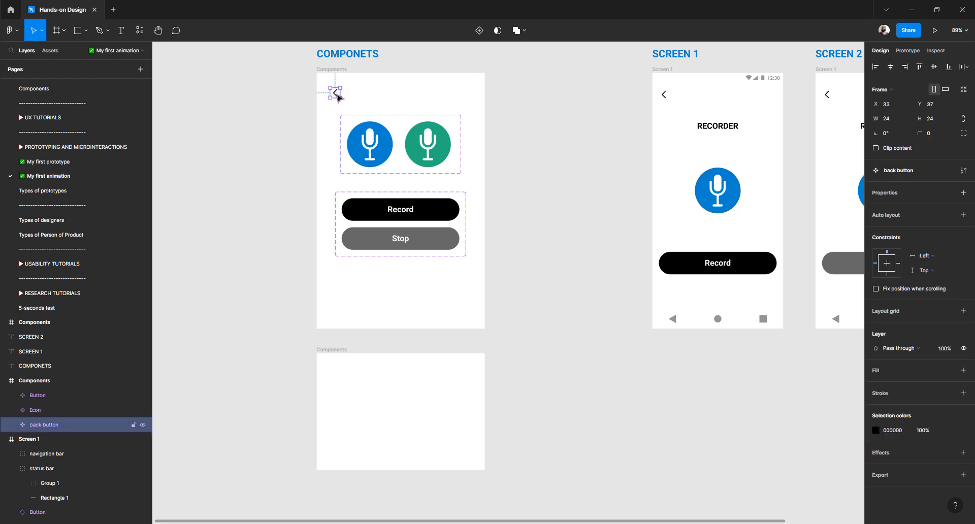
left_click_drag(337, 96, 335, 370)
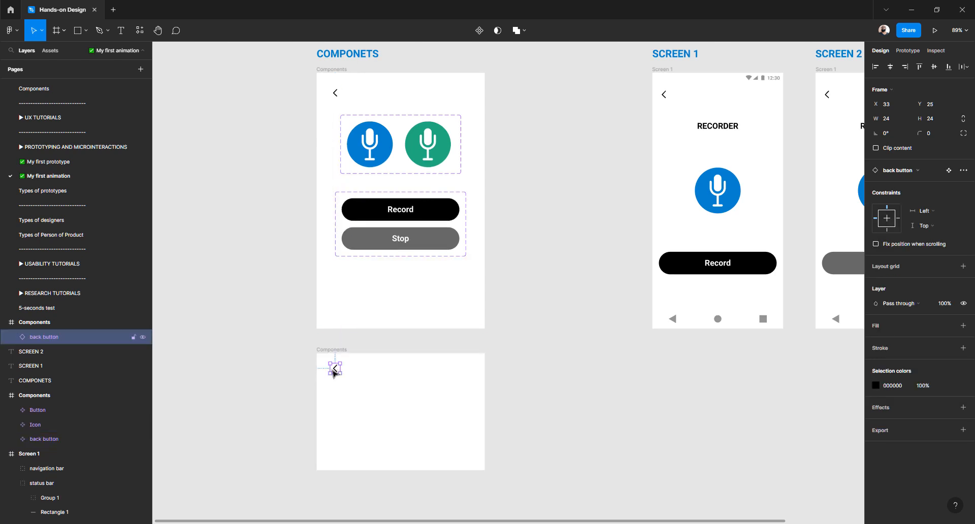
Make the hidden FF9494 fill visible on the background layer of the copied back button.
scroll(330, 357, "down", 2)
scroll(333, 307, "up", 5)
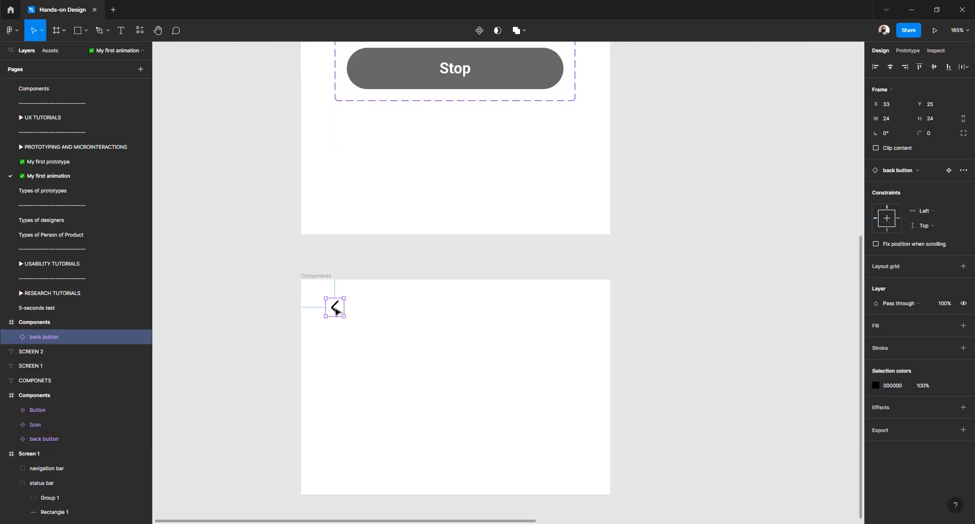
scroll(335, 311, "down", 1)
scroll(333, 277, "up", 3)
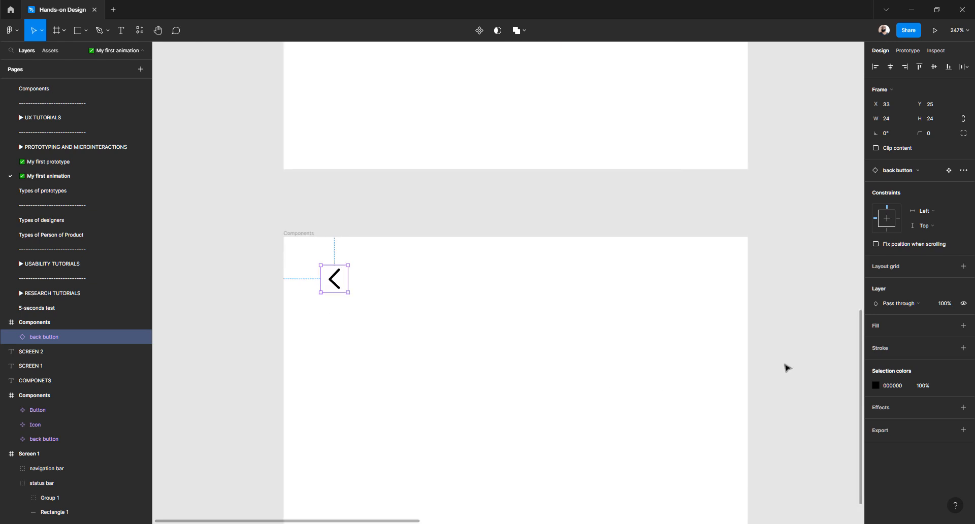
double_click(333, 279)
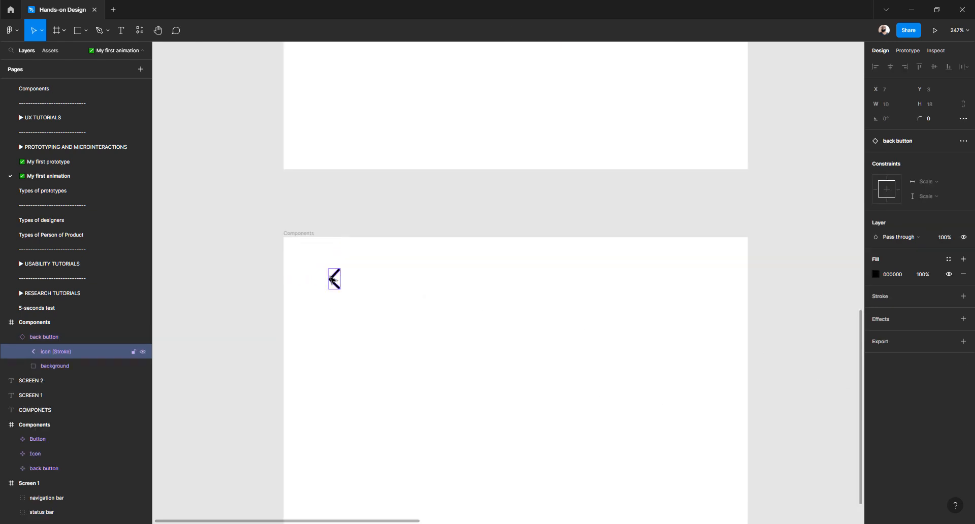
left_click(289, 283)
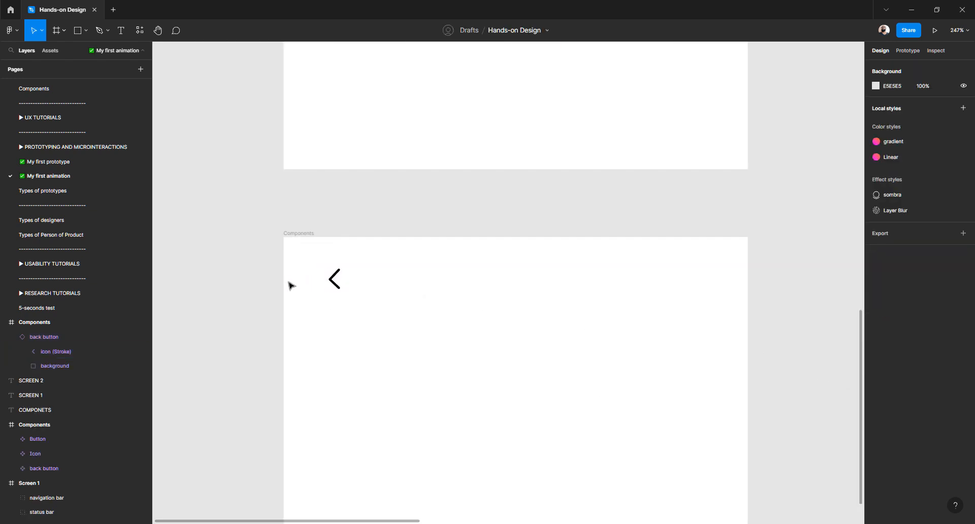
left_click(333, 283)
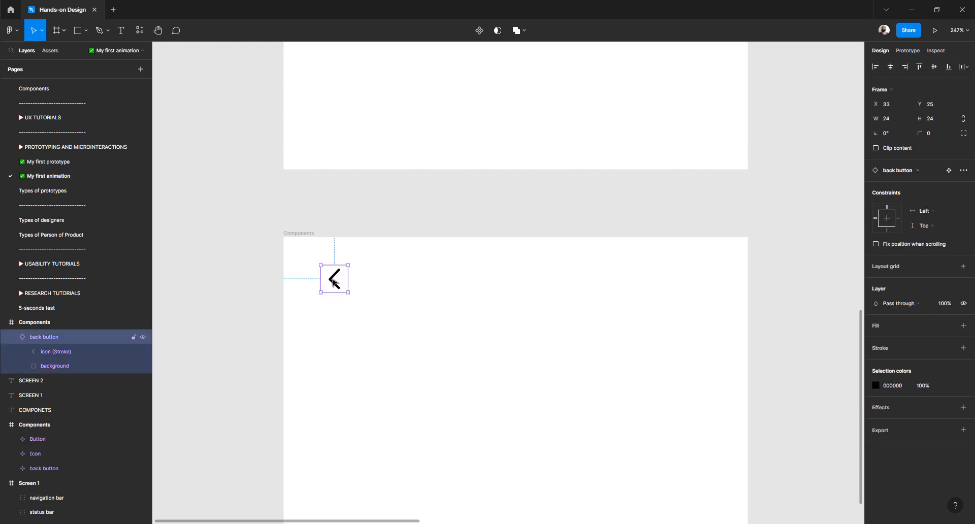
left_click(73, 366)
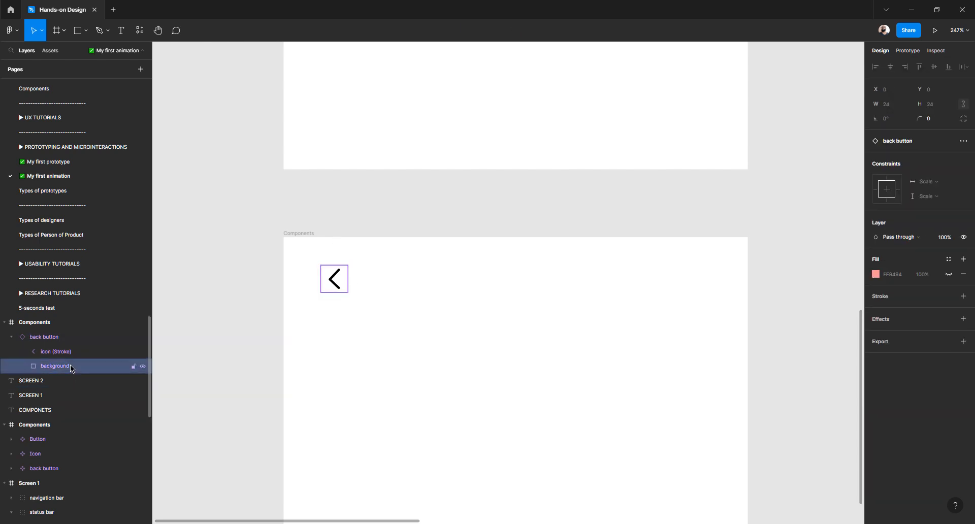
left_click(949, 274)
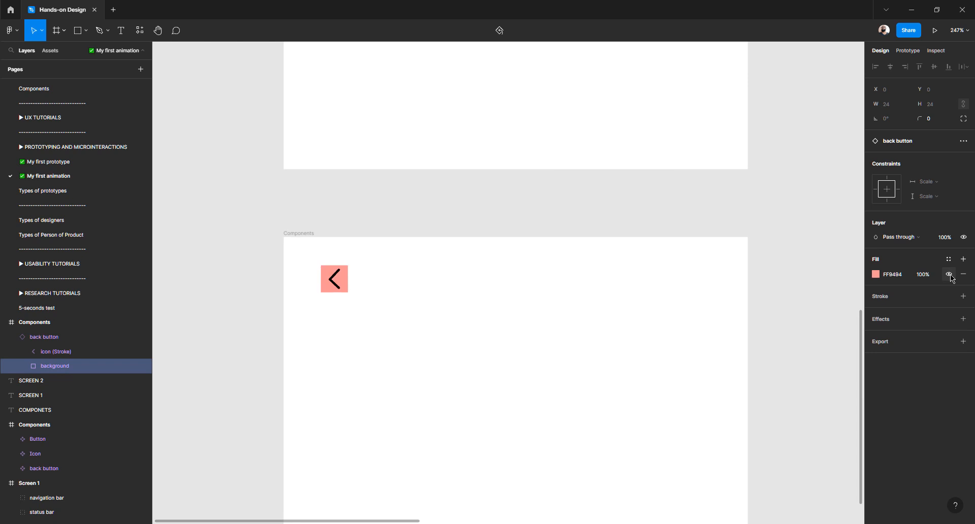
Rename the copied back button's arrow layer as "icon".
left_click(56, 341)
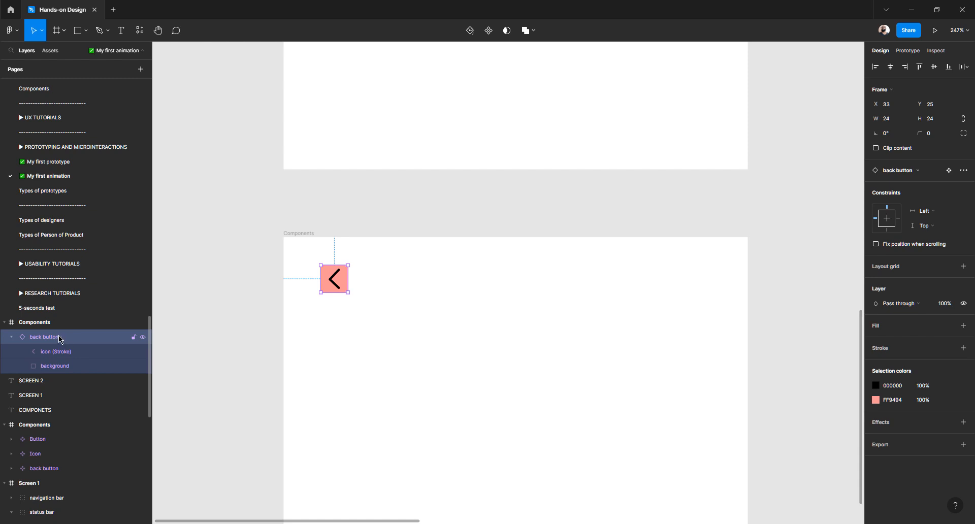
left_click(61, 354)
double_click(59, 354)
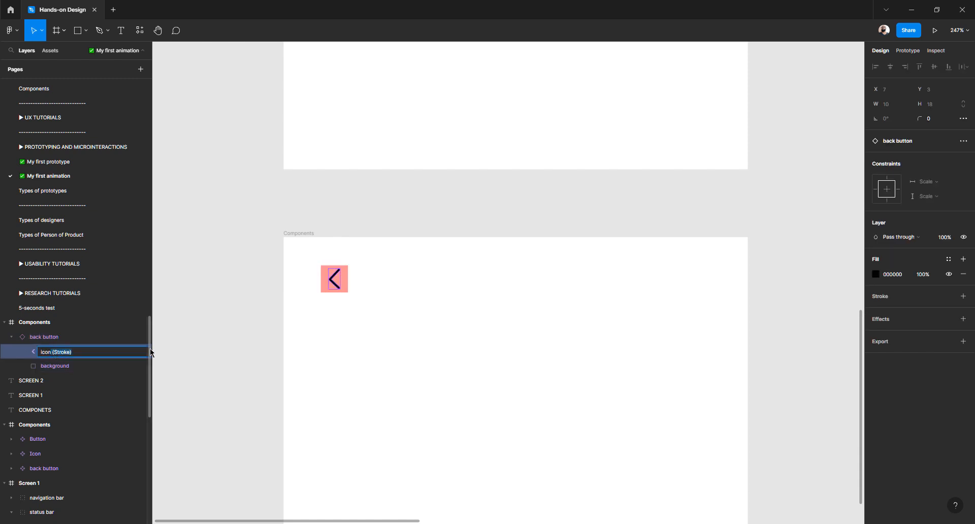
key("BackSpace")
key("Return")
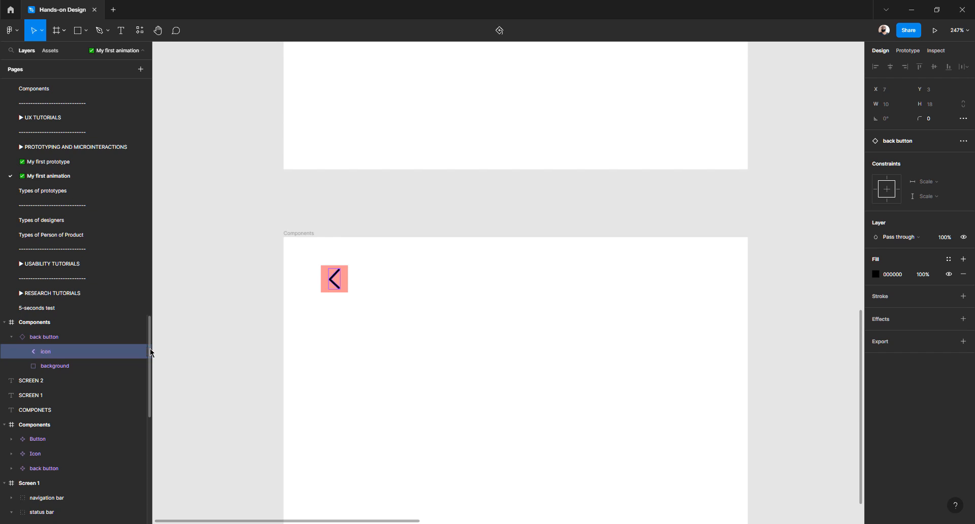
left_click(70, 368)
left_click(270, 278)
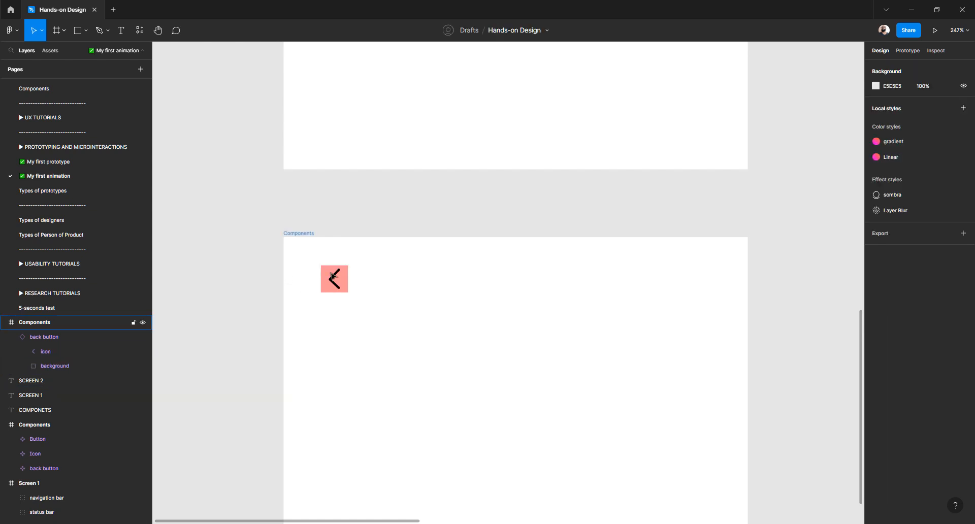
Inspect the copied back button's width, height and proportion lock at high magnification.
scroll(332, 276, "up", 5)
left_click(333, 276)
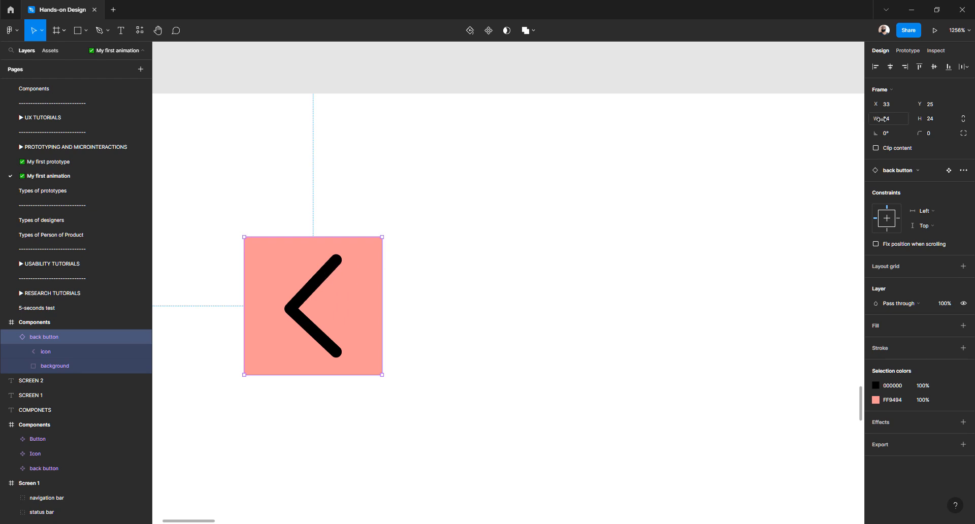
left_click(963, 118)
left_click(490, 220)
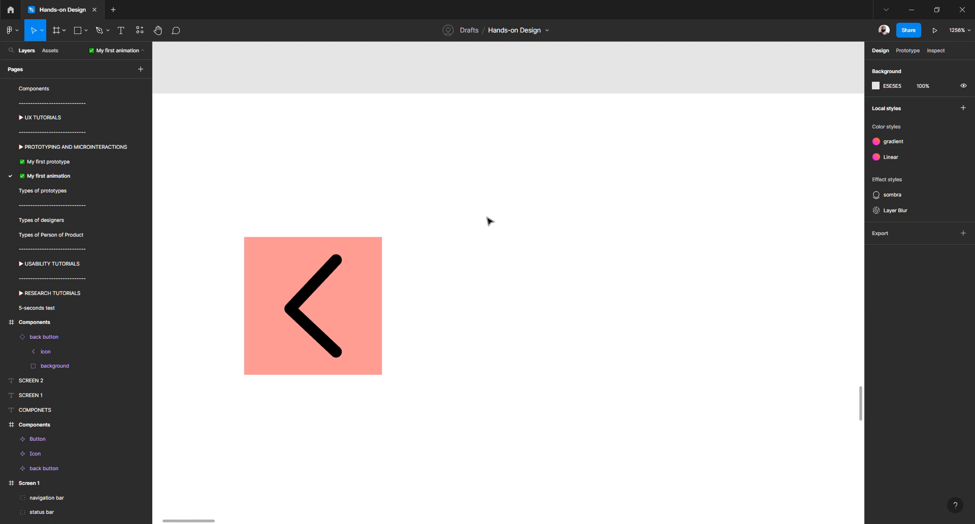
Draw a 24 × 24 rectangle to the right of the copied back button and lock its proportions.
key("r")
mouse_move(462, 237)
left_mouse_down()
mouse_move(507, 272)
mouse_move(548, 407)
mouse_move(525, 420)
left_mouse_up()
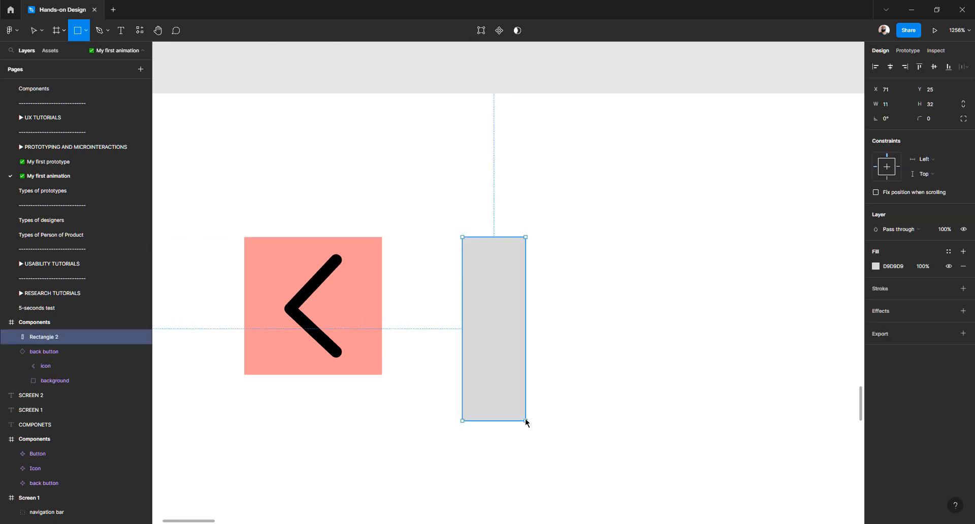
left_click(896, 110)
type("24")
key("Tab")
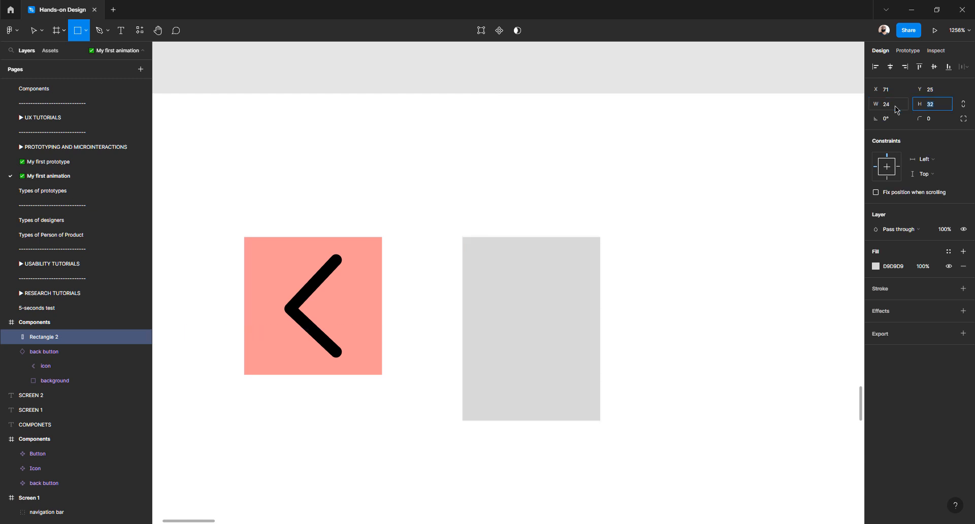
type("24")
key("Tab")
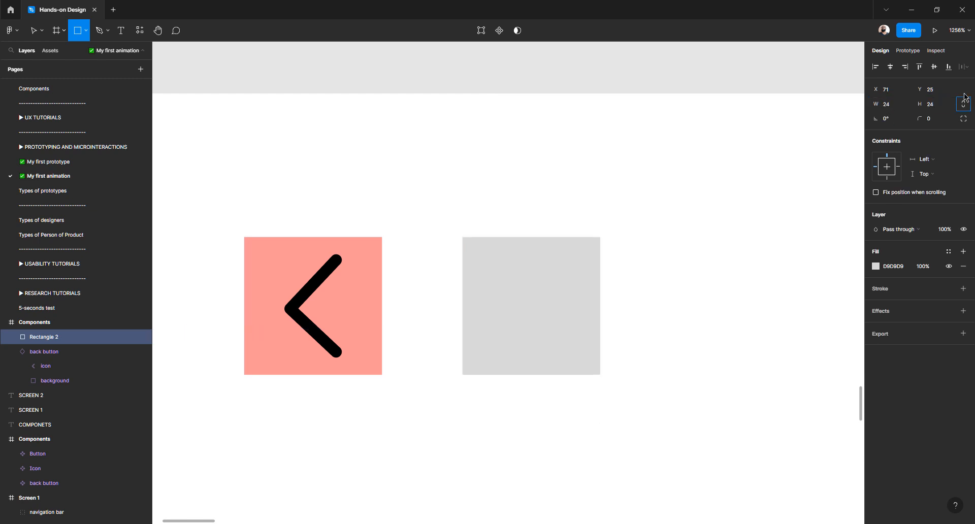
left_click(963, 105)
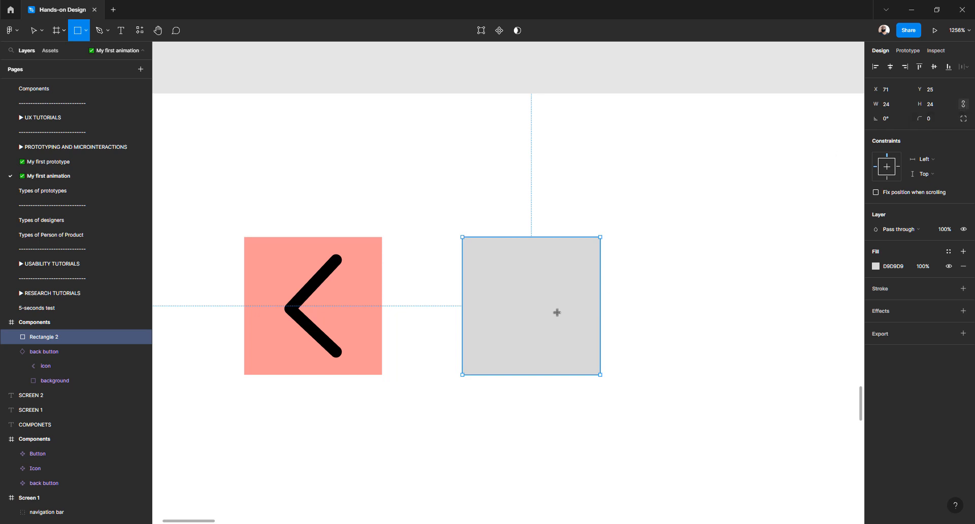
Fill the new square with light pink FFB0B0 and rename its layer as "Background".
left_click(876, 267)
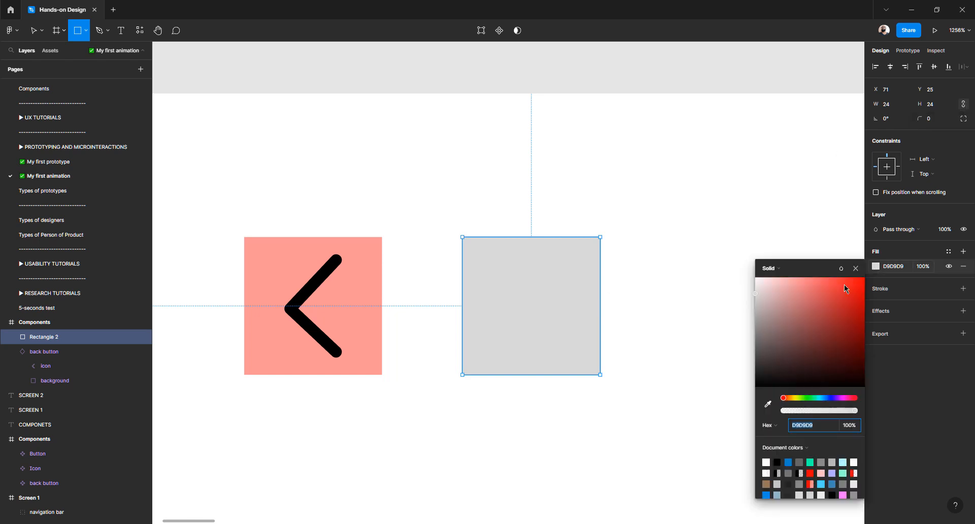
left_click_drag(779, 294, 789, 278)
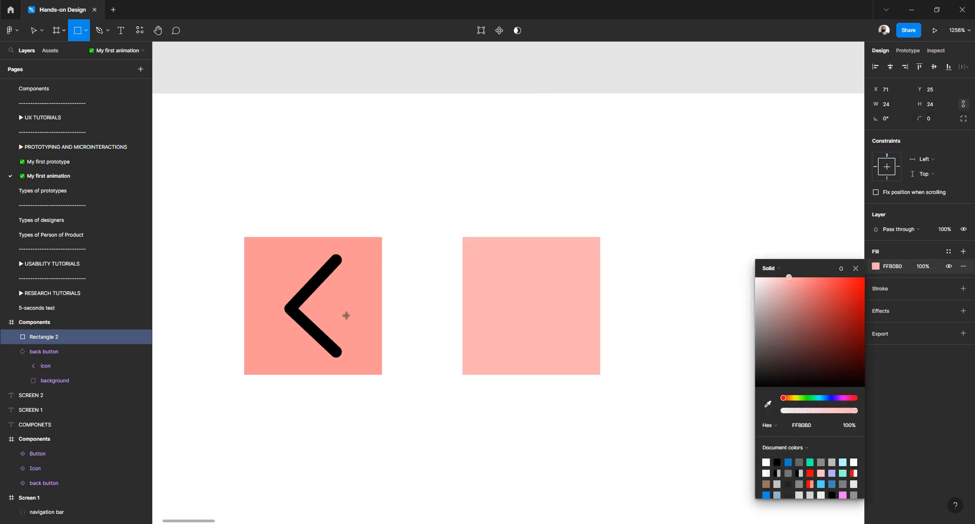
double_click(55, 338)
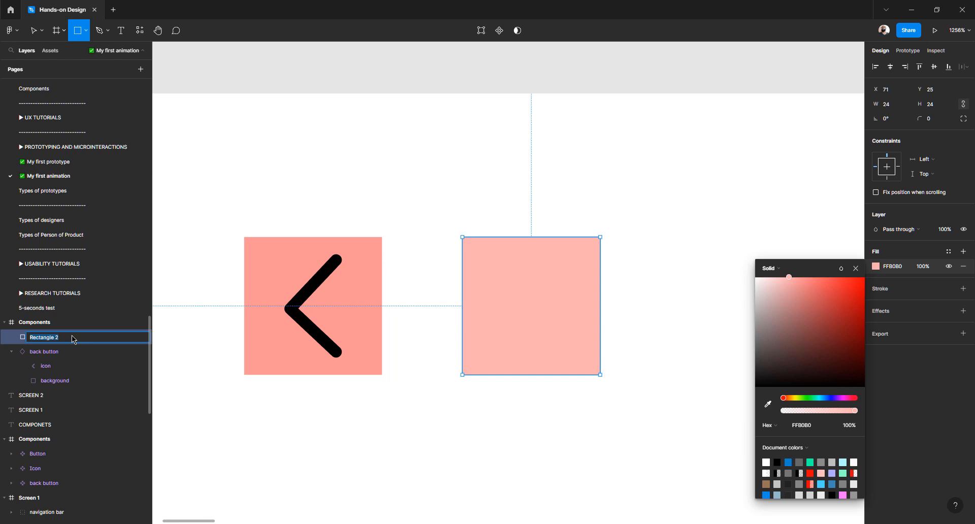
type("Background")
key("Return")
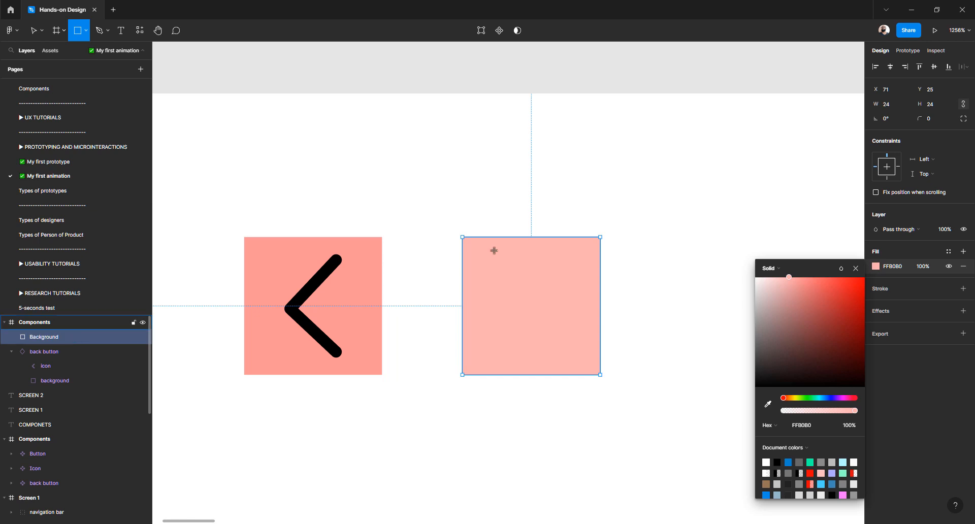
key("Escape")
key("Escape")
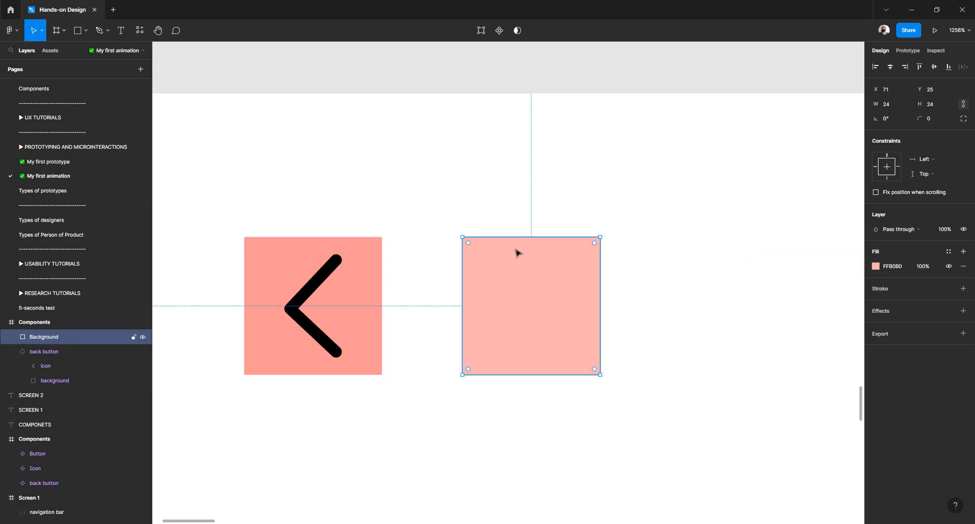
key("Escape")
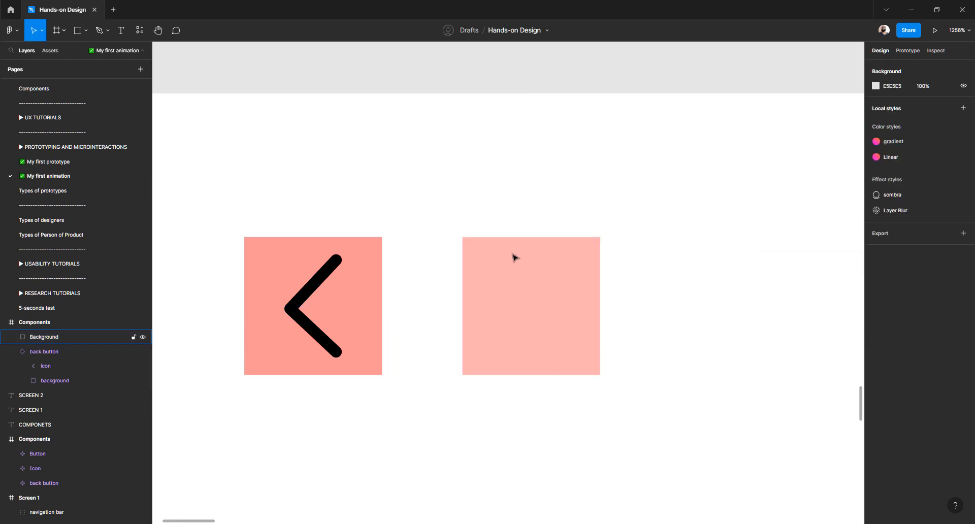
Draw a square of about 13 × 13 to the upper right of the light pink square.
left_click(516, 286)
key("Escape")
key("r")
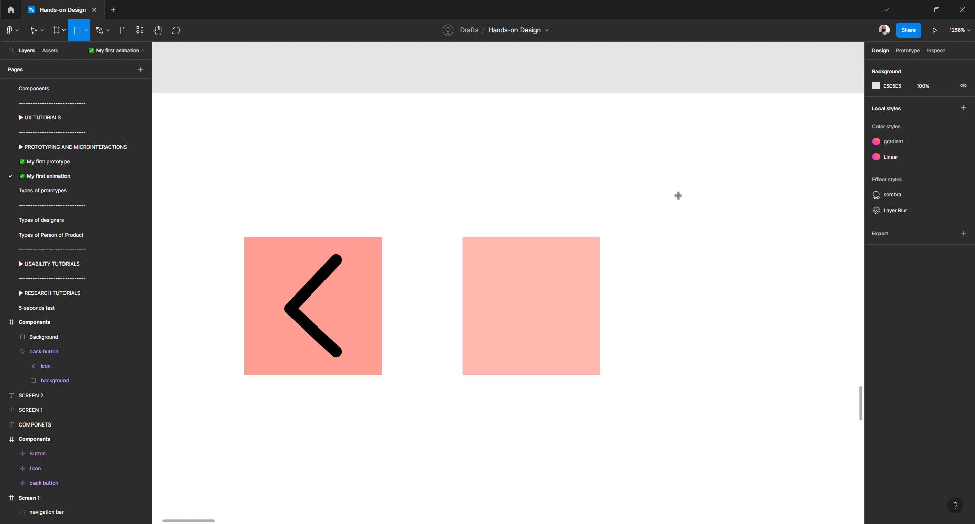
left_click_drag(680, 196, 747, 269)
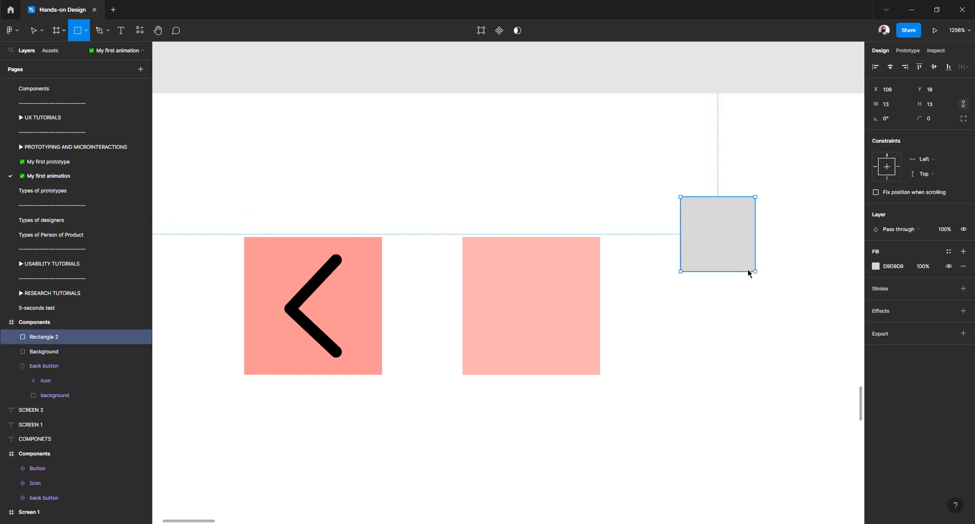
Give the new square a black 000000 stroke with a weight of 2 and remove its fill.
left_click(884, 290)
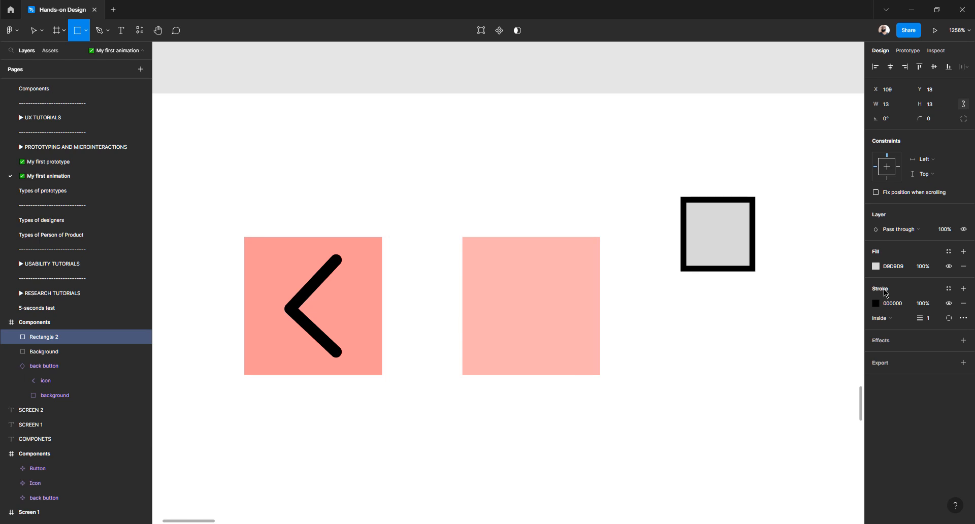
left_click(933, 320)
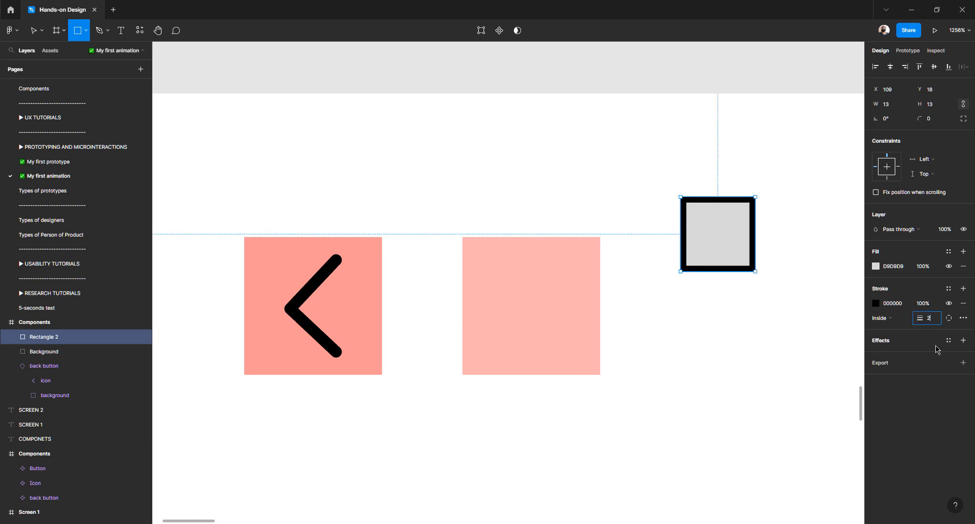
key("Return")
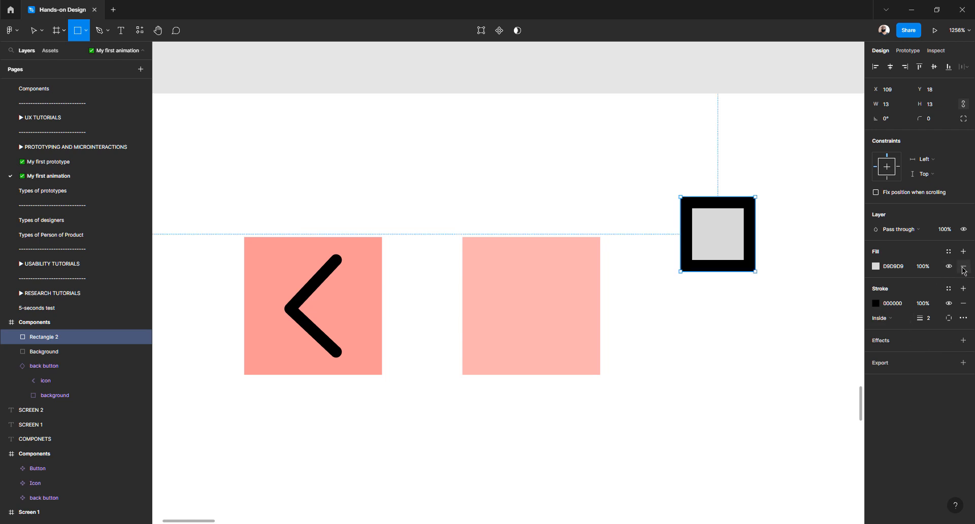
left_click(963, 267)
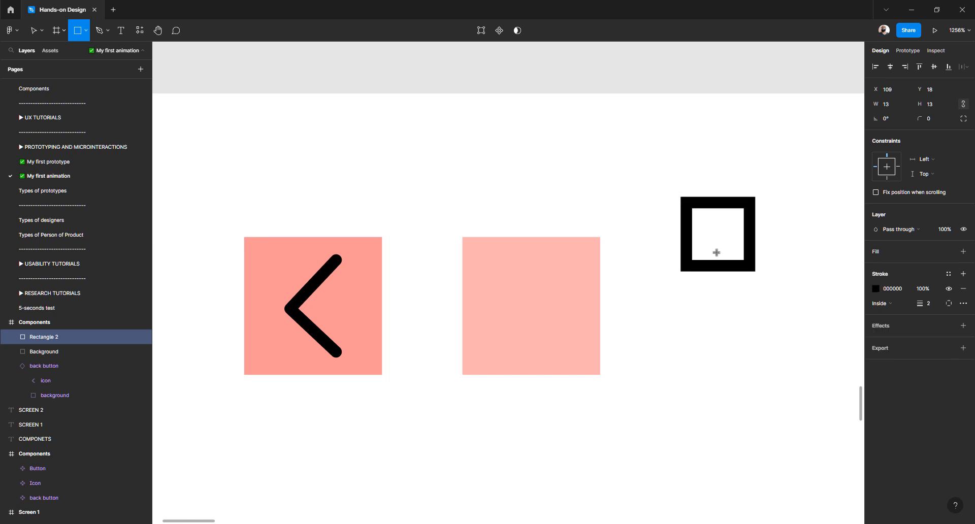
Edit the outlined square's points and delete its lower-right corner point, leaving an L-shaped corner line.
key("v")
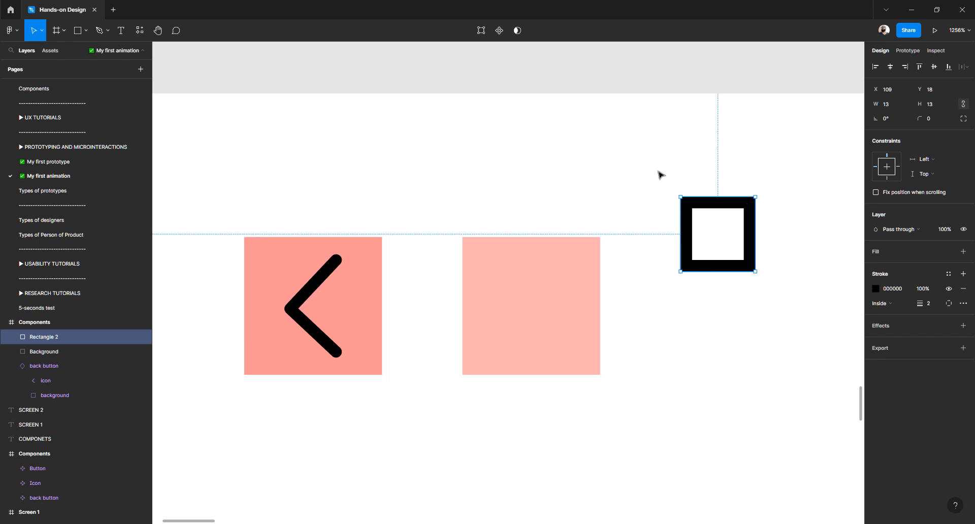
left_click_drag(638, 164, 829, 330)
key("Return")
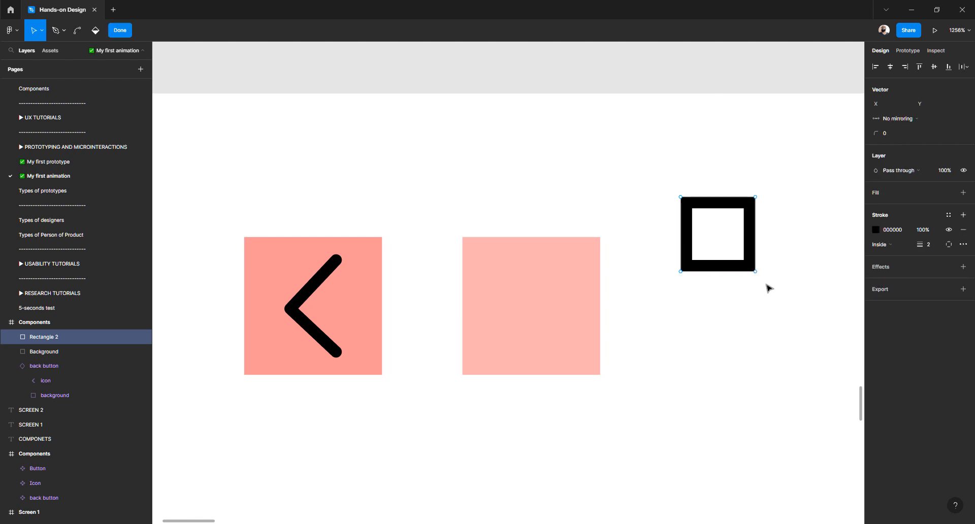
scroll(755, 277, "up", 3)
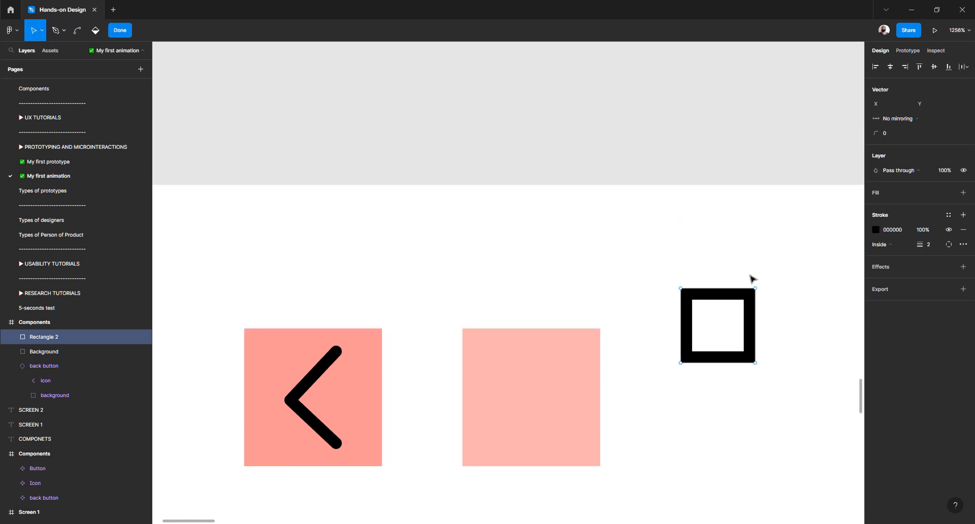
scroll(751, 278, "up", 5)
scroll(724, 254, "right", 3)
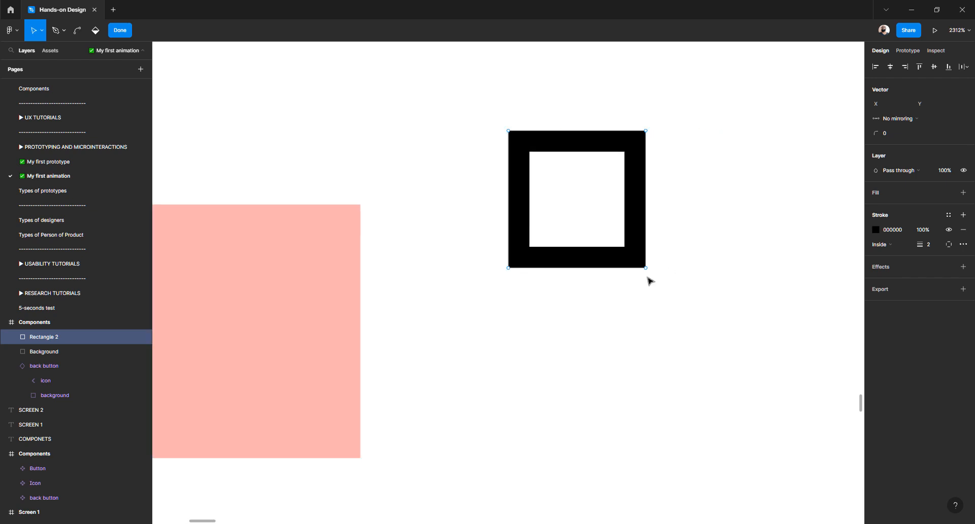
left_click(645, 267)
mouse_move(674, 316)
left_mouse_down()
mouse_move(600, 267)
mouse_move(681, 271)
mouse_move(638, 277)
mouse_move(646, 268)
left_mouse_up()
key("Delete")
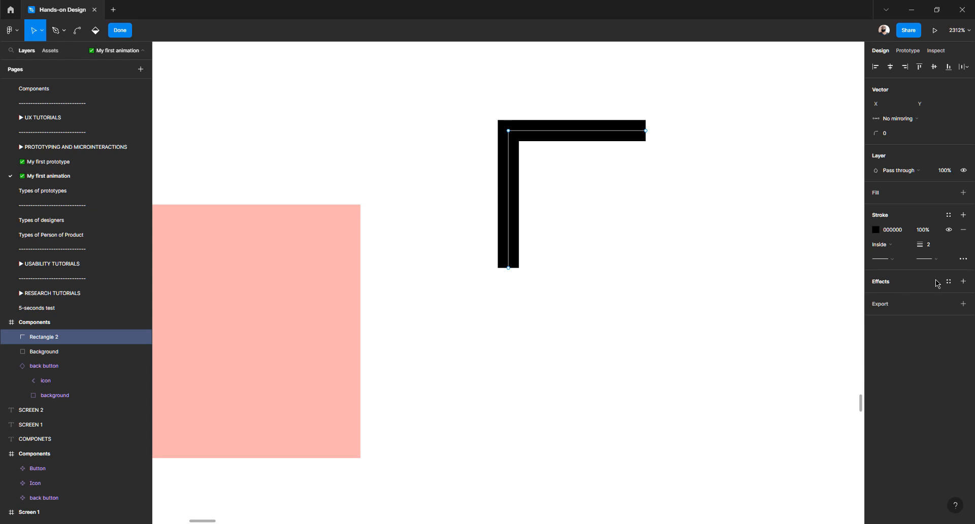
Set the corner line's stroke end caps to Round.
left_click(937, 260)
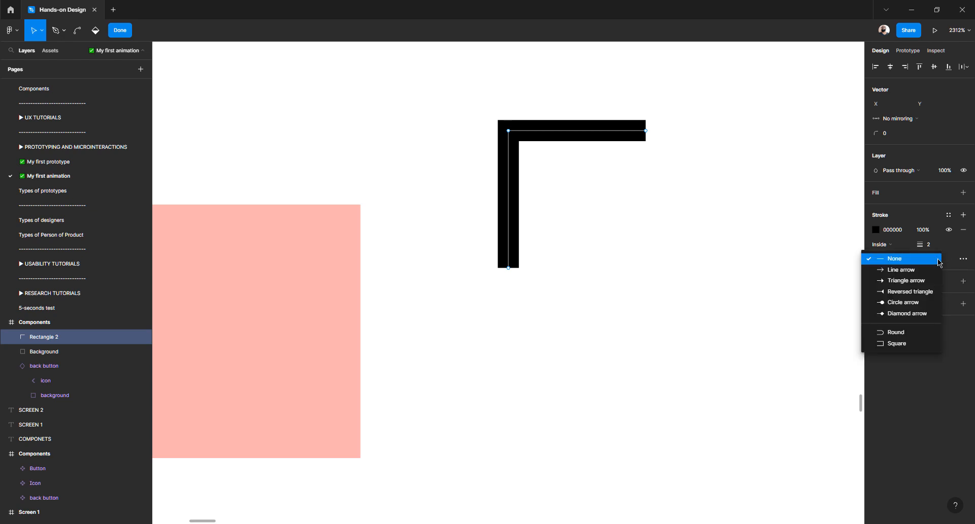
left_click(895, 332)
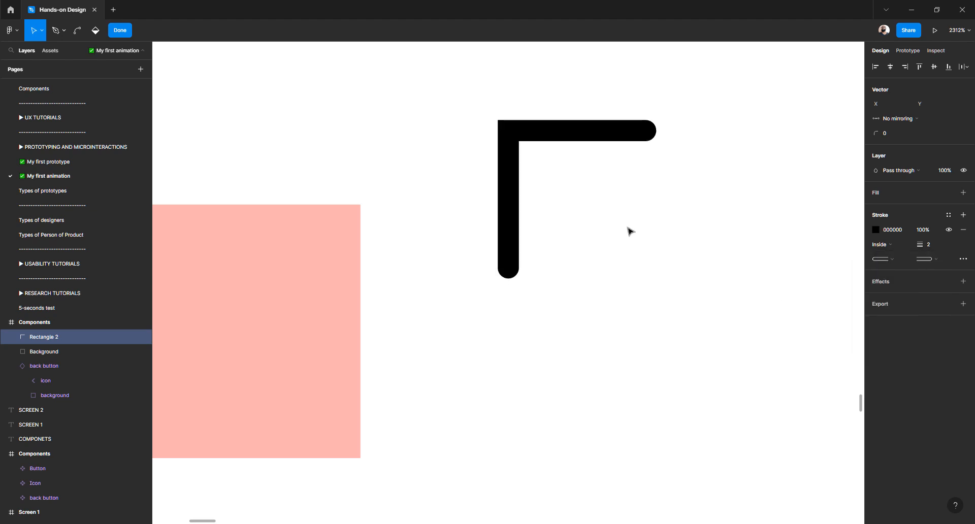
scroll(592, 207, "up", 1)
key("ctrl")
scroll(523, 203, "up", 10)
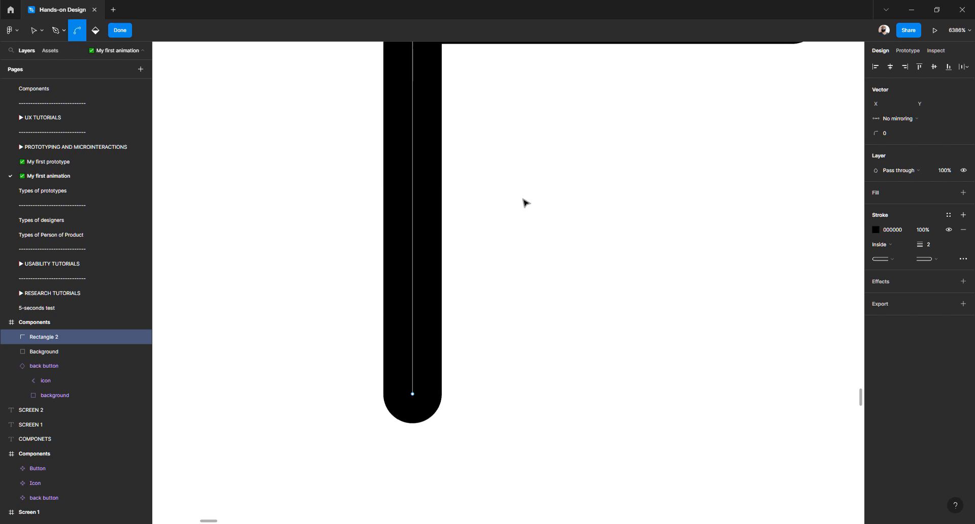
scroll(523, 203, "down", 2)
scroll(523, 203, "up", 1)
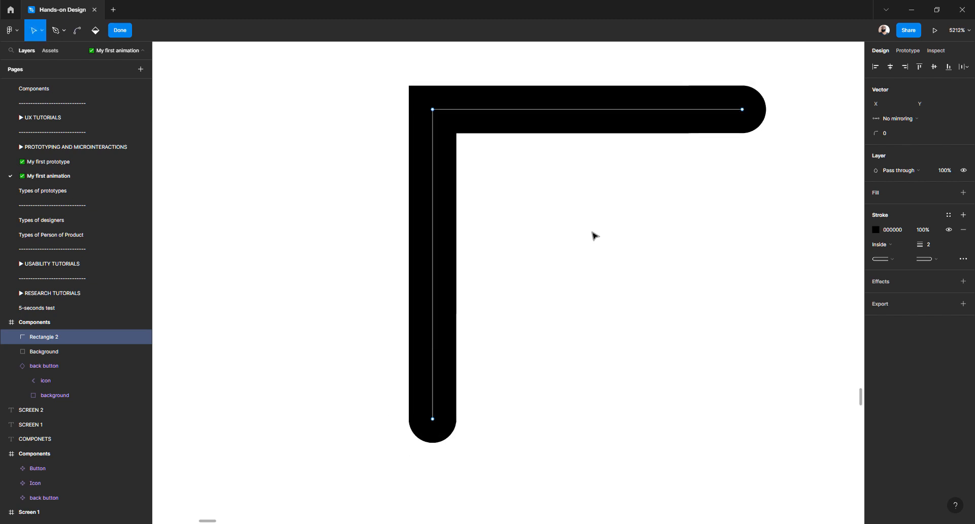
Try Square end caps on the corner line and restore the Round caps.
left_click(937, 260)
left_click(919, 270)
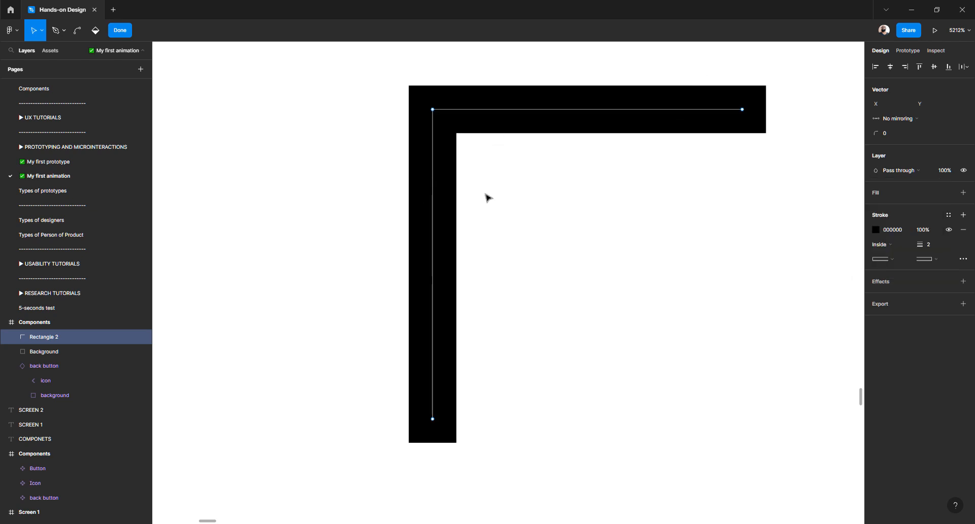
left_click(939, 260)
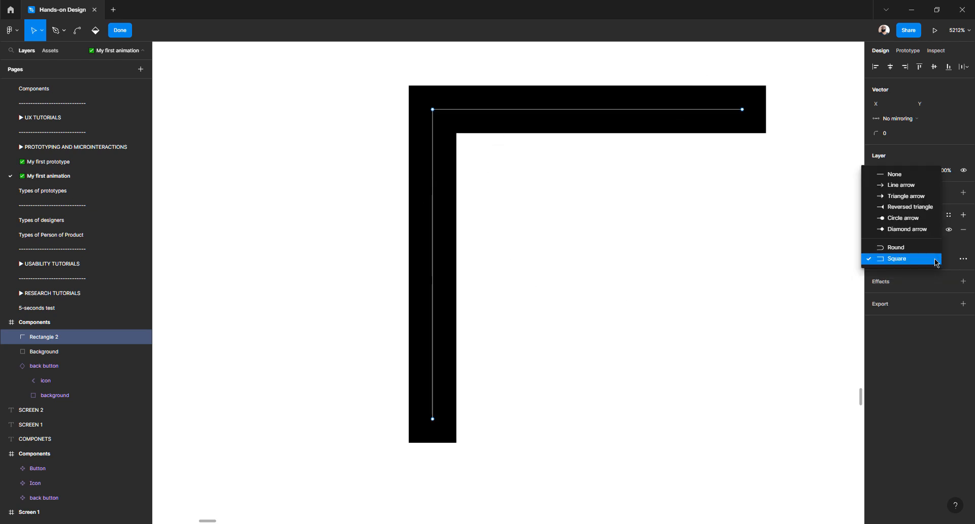
left_click(906, 247)
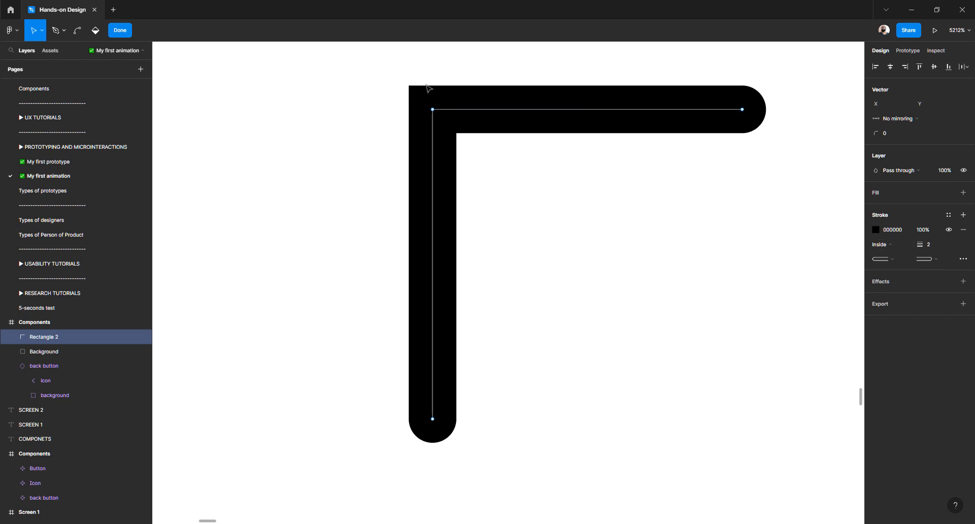
Set the corner line's stroke join to round in the advanced stroke settings and finish editing the vector.
left_click(962, 260)
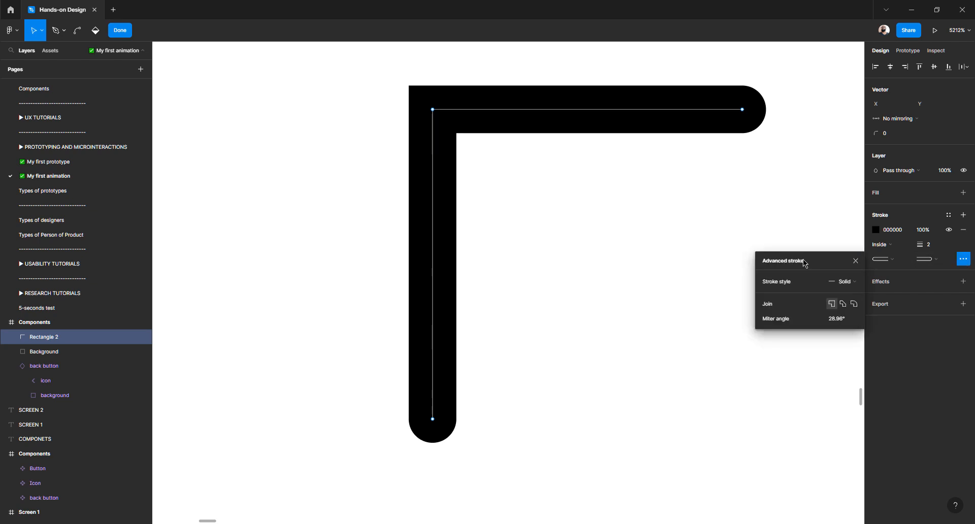
left_click(855, 305)
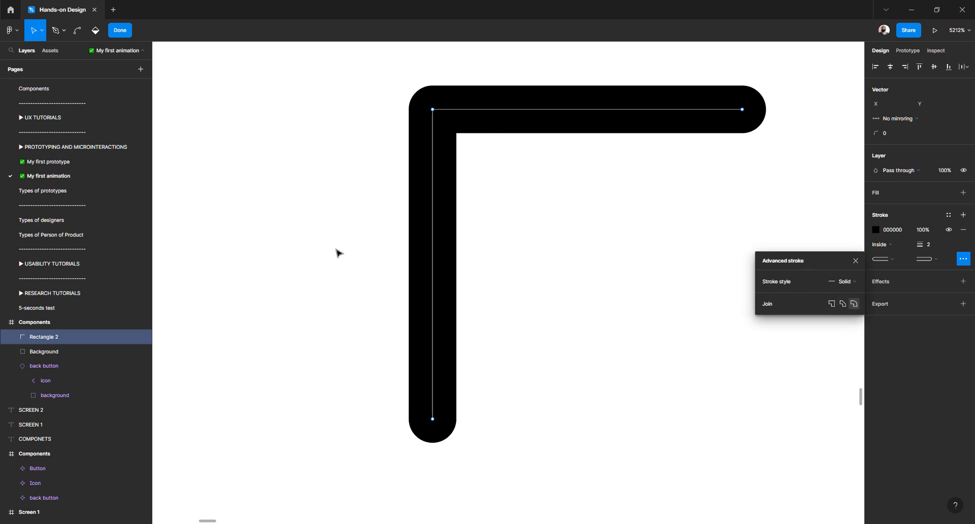
key("Escape")
left_click(336, 252)
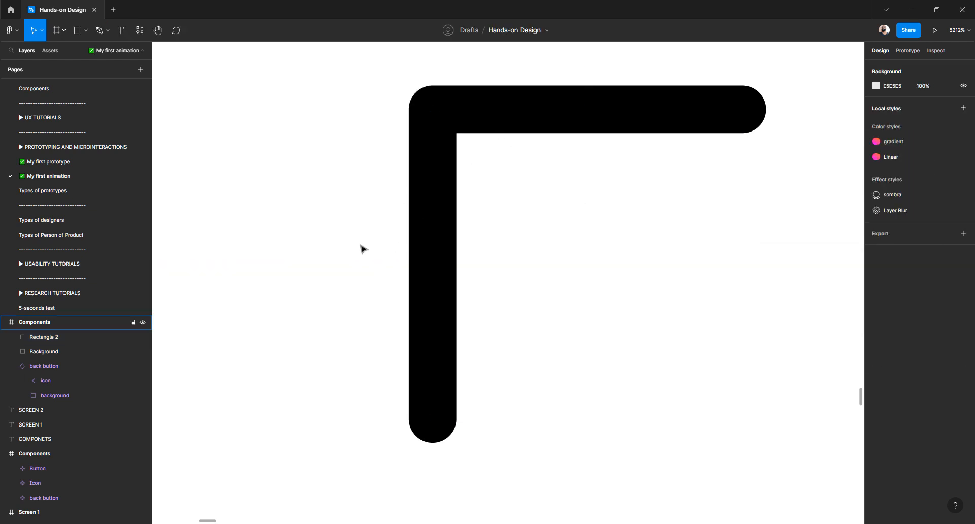
Rotate the corner line by 45° so that it forms a left-pointing arrow.
scroll(361, 248, "down", 5)
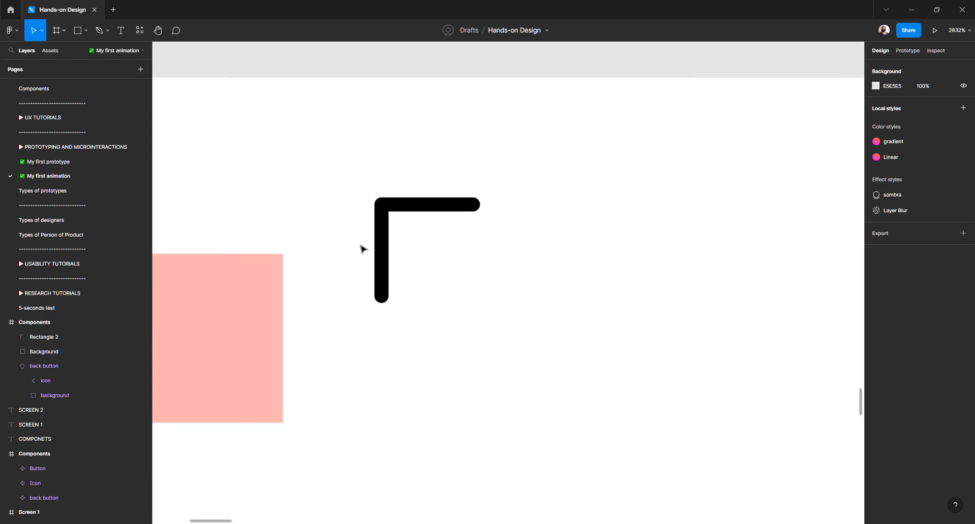
left_click(390, 208)
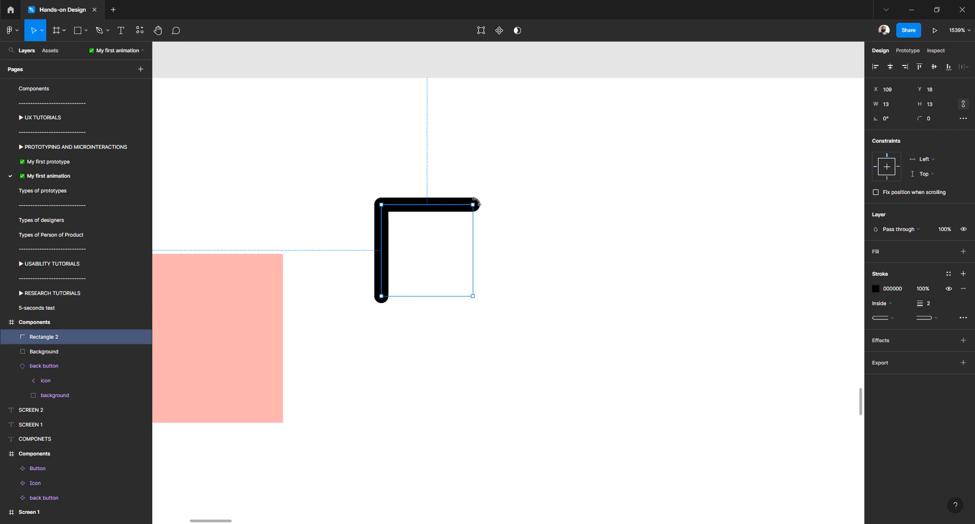
left_click_drag(477, 202, 435, 180)
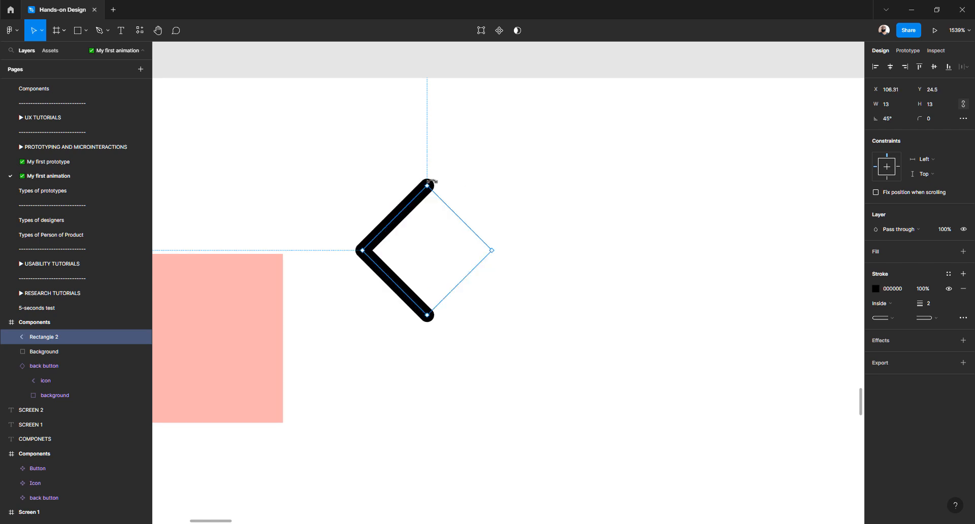
left_click(562, 207)
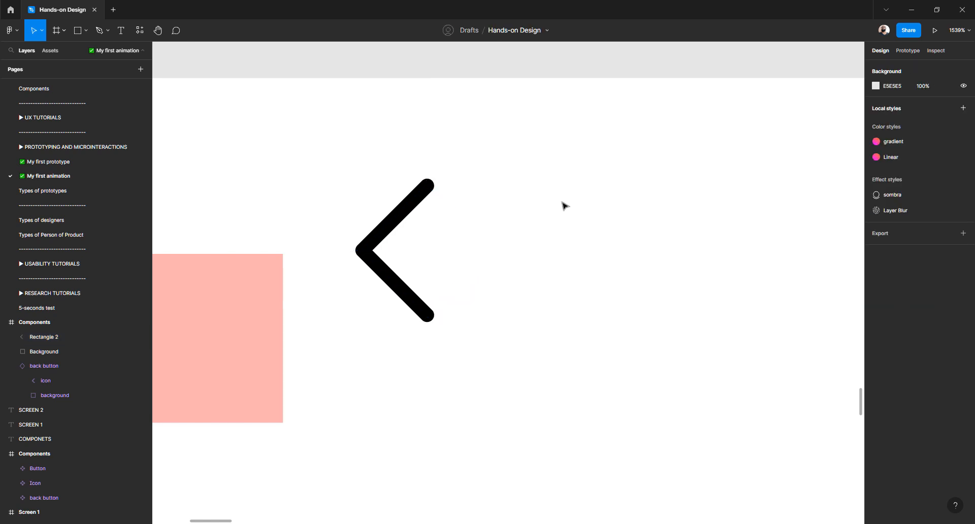
Try a stroke weight of 4 on the new arrow.
scroll(592, 260, "down", 5)
scroll(589, 259, "left", 2)
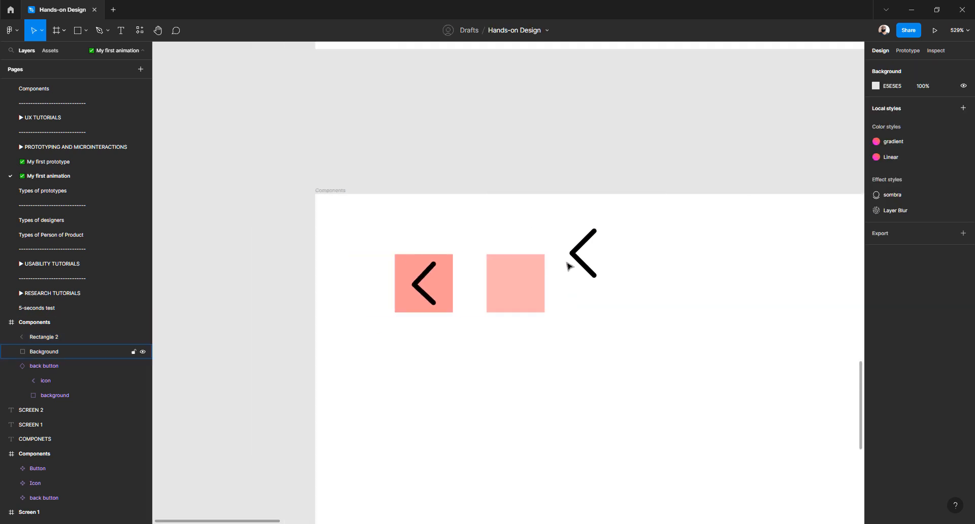
scroll(587, 262, "up", 2)
left_click(587, 260)
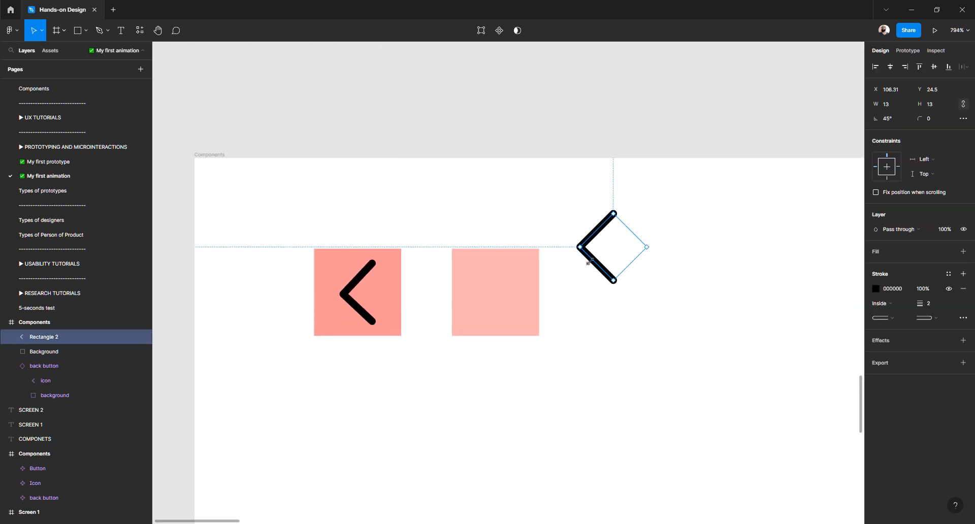
left_click(936, 307)
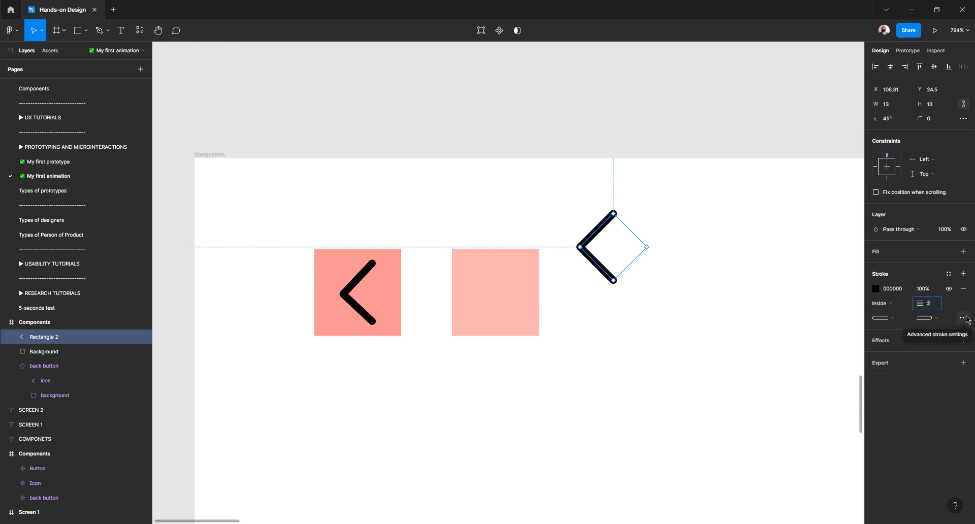
type("4")
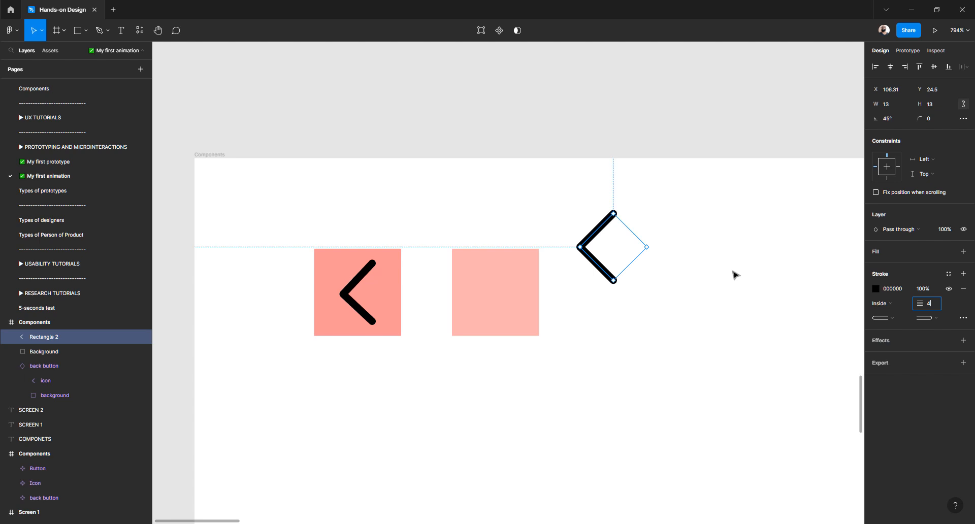
left_click(644, 216)
Set the new arrow's stroke weight to 3.
left_click(606, 222)
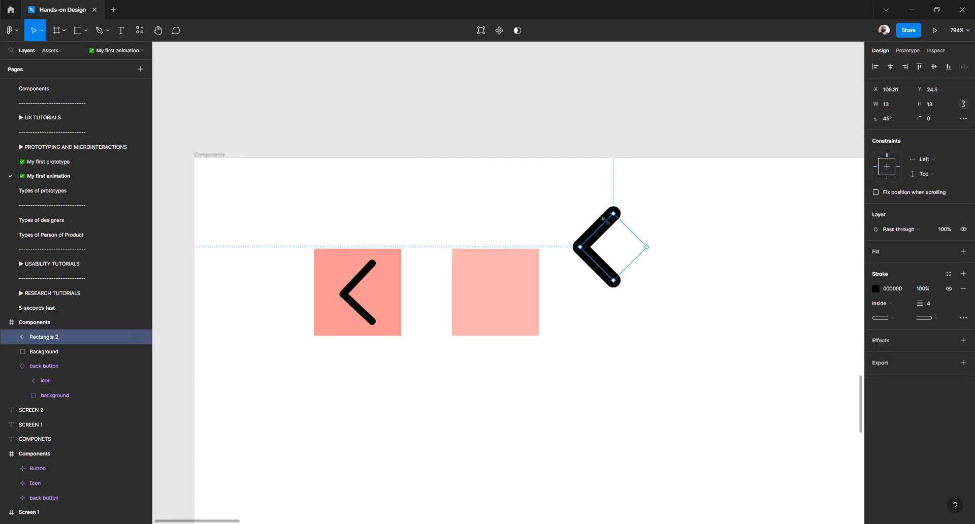
left_click(936, 303)
type("3")
key("Return")
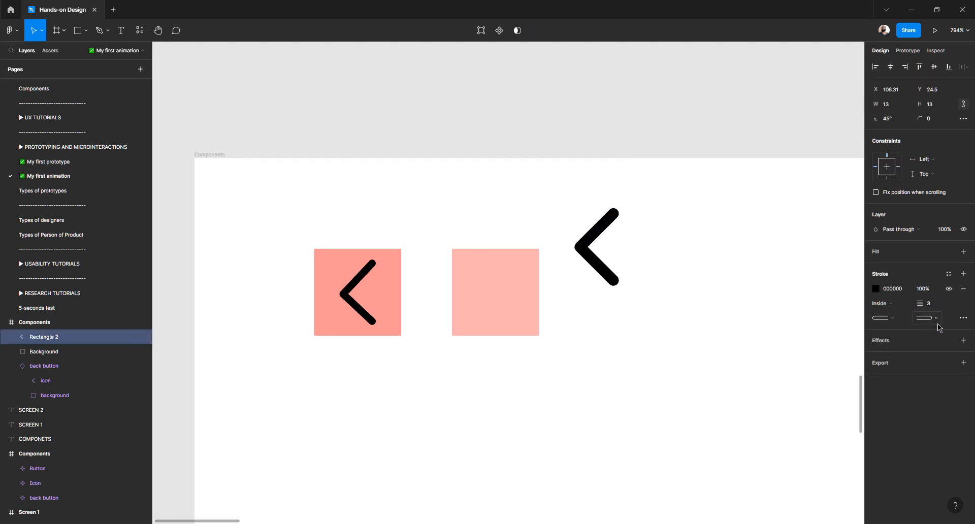
left_click(675, 269)
Move the new arrow onto the light pink square and measure its distances to the square's edges.
left_click(600, 245)
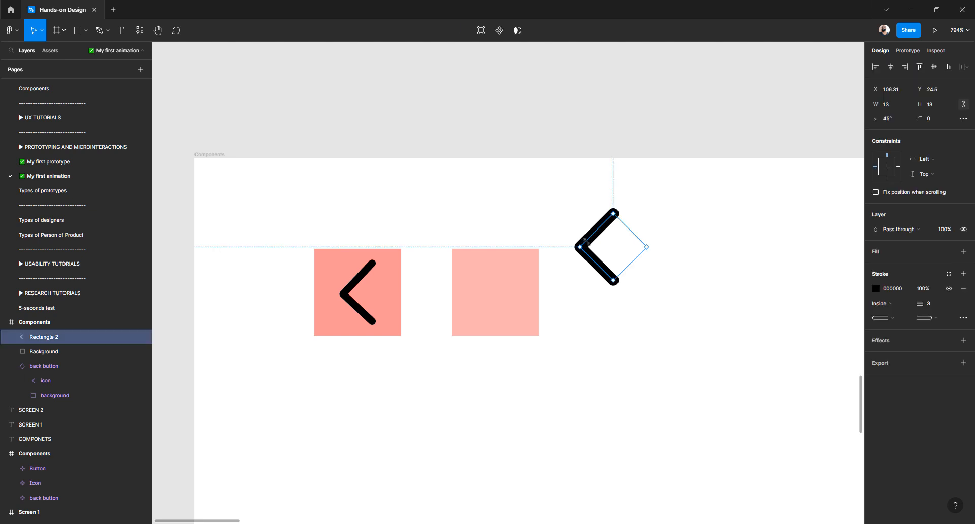
left_click_drag(591, 256, 490, 299)
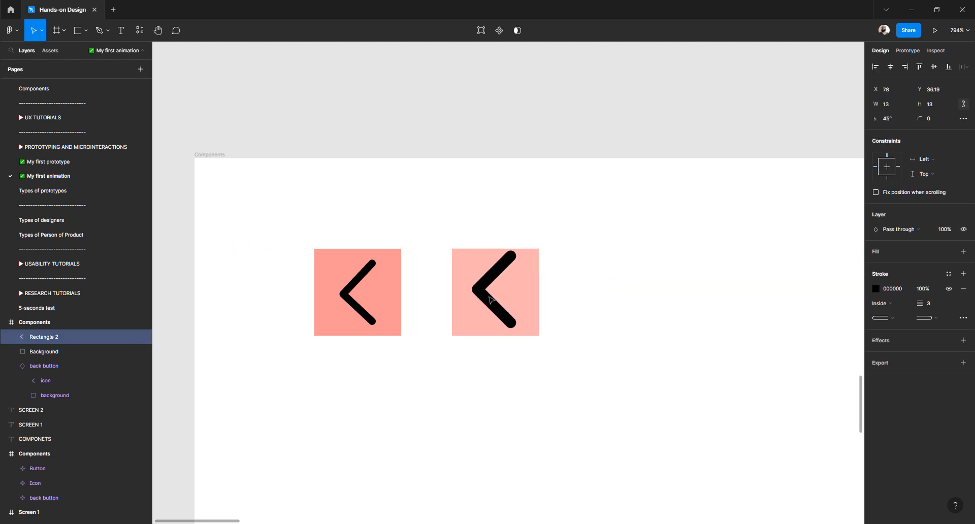
scroll(491, 300, "up", 3)
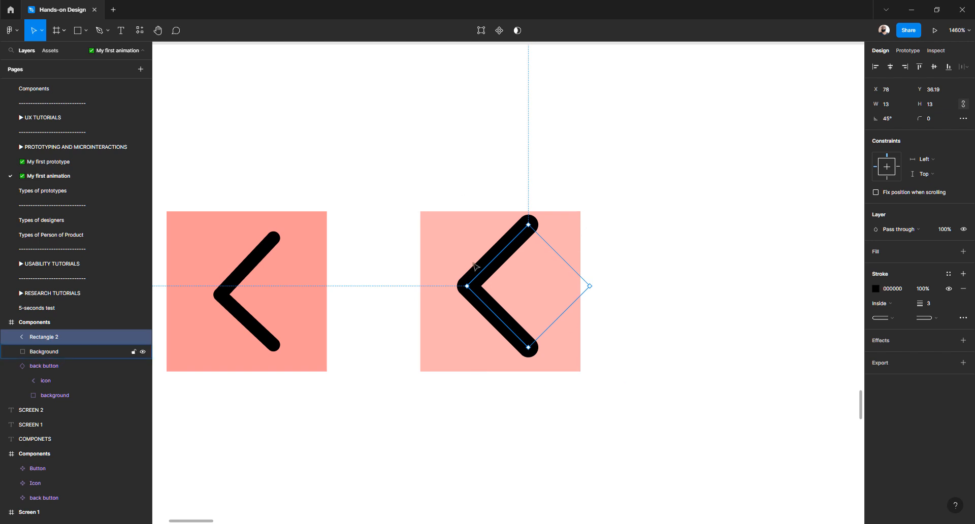
key("alt")
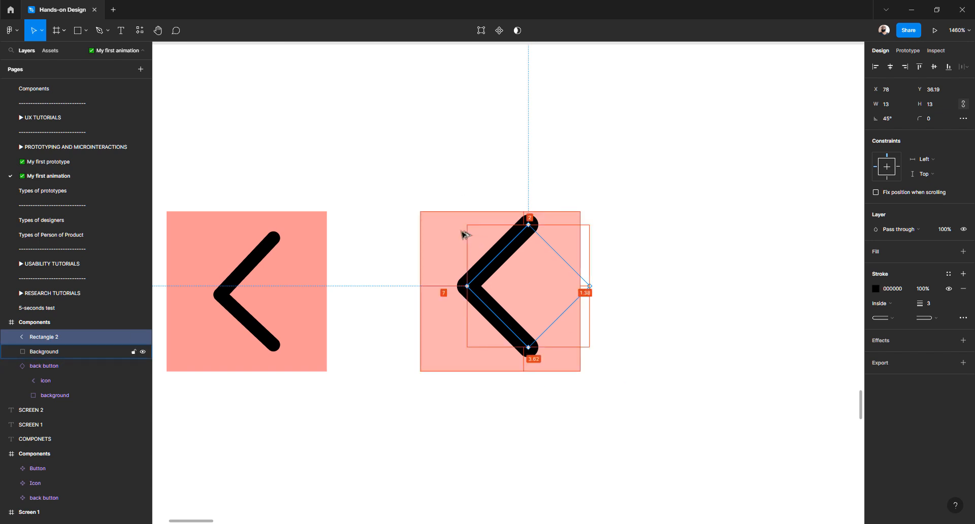
Set the new arrow's Y position to 36.
left_click(463, 237)
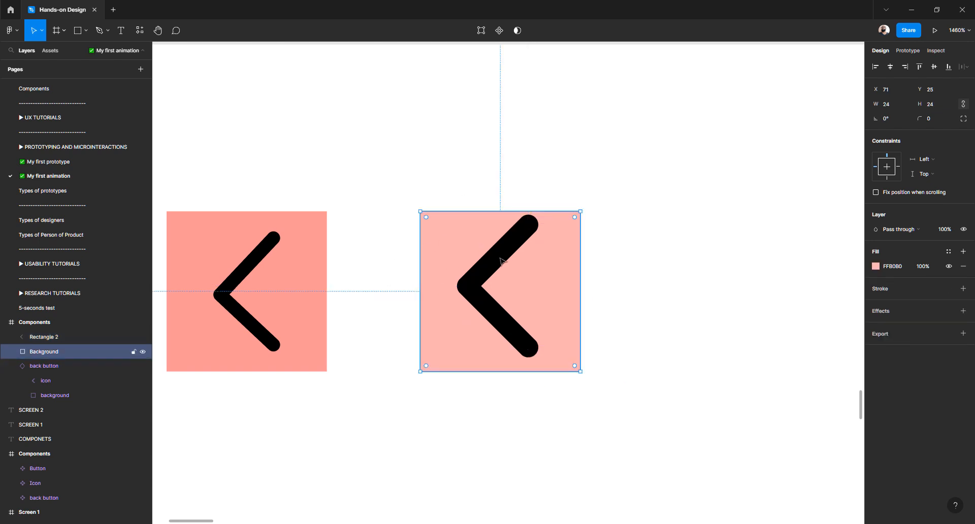
left_click(499, 257)
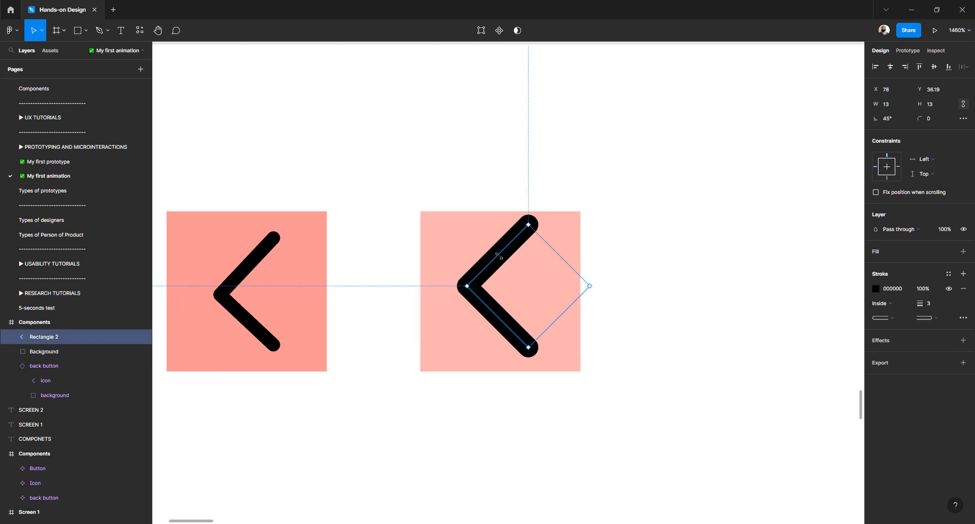
left_click(939, 91)
left_click(894, 92)
left_click(933, 94)
type("36")
key("Return")
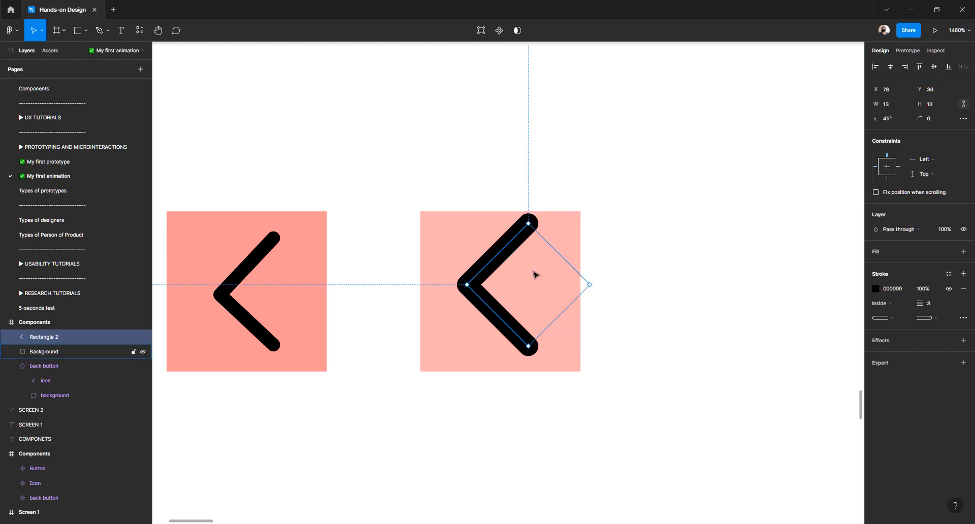
Measure the new arrow's distances to the light pink square's edges and check both objects' properties.
key("alt")
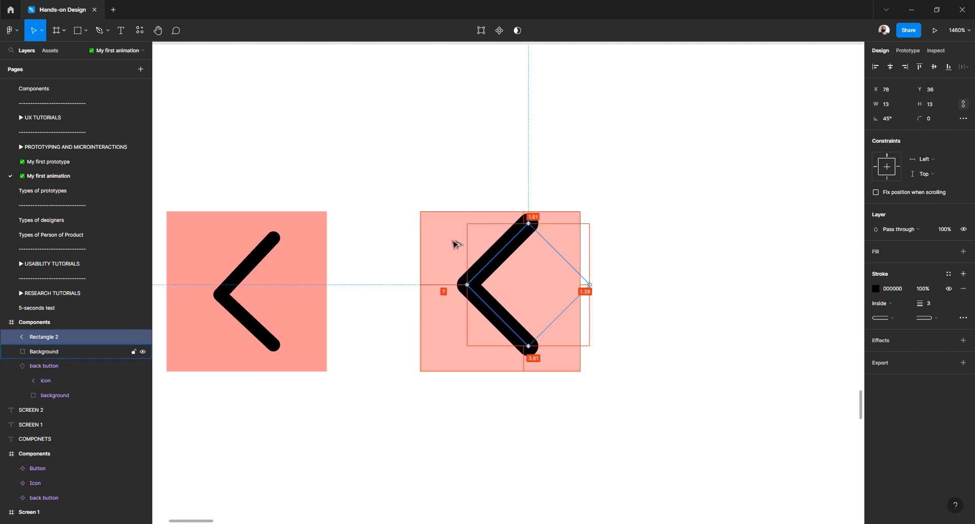
left_click(474, 191)
left_click(451, 232)
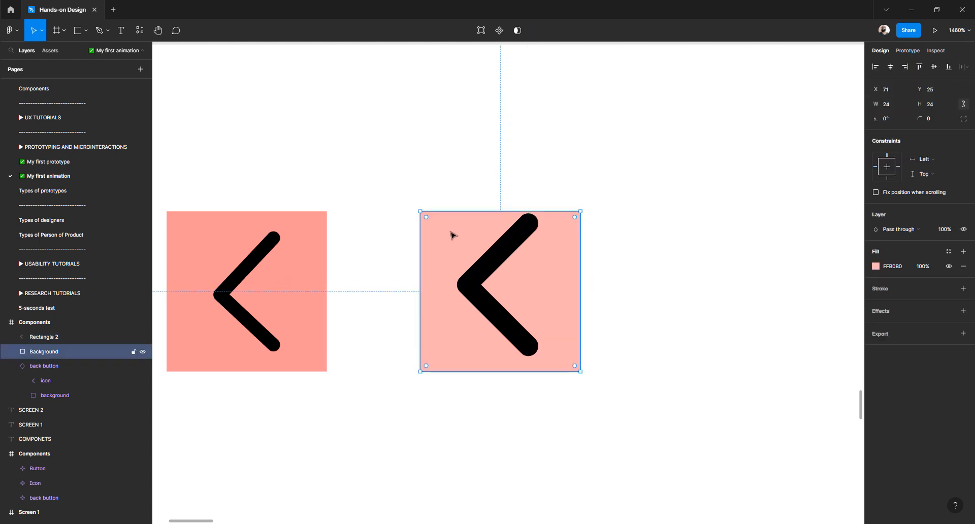
left_click(528, 237)
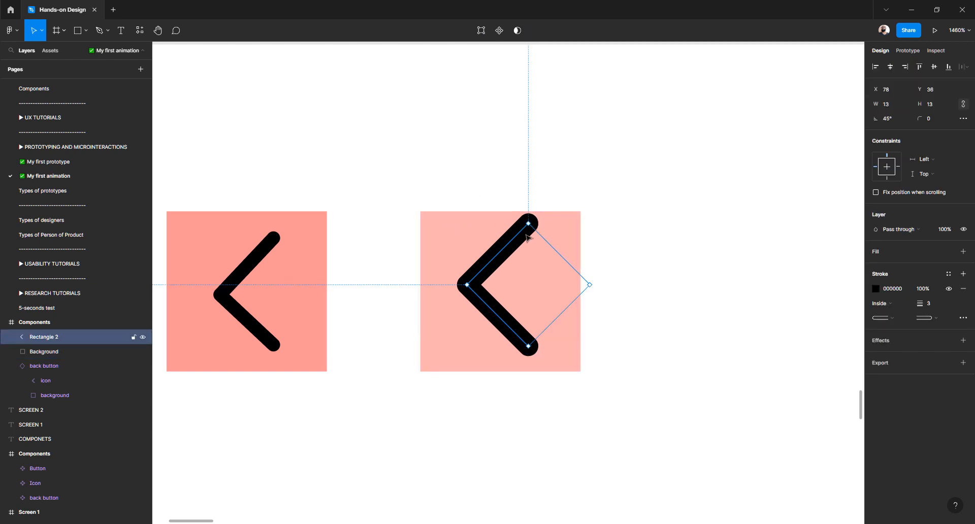
left_click(429, 208)
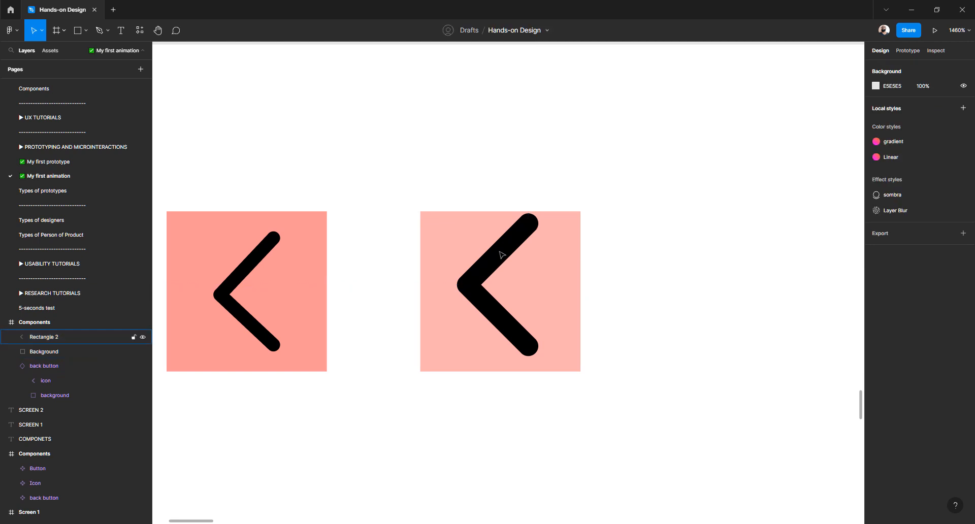
Align the vertical and horizontal centers of the new arrow and the light pink square.
left_click(504, 255)
left_click_drag(413, 170, 620, 381)
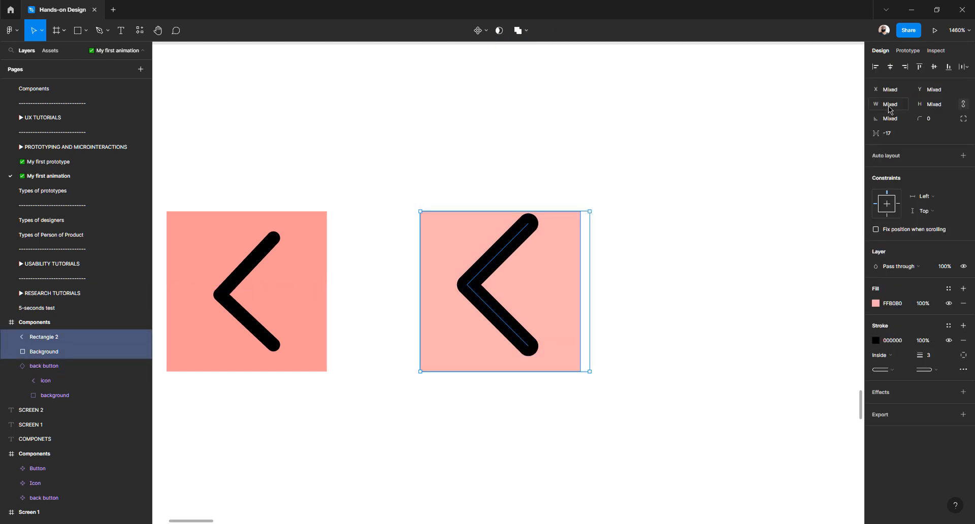
left_click(932, 69)
left_click(709, 156)
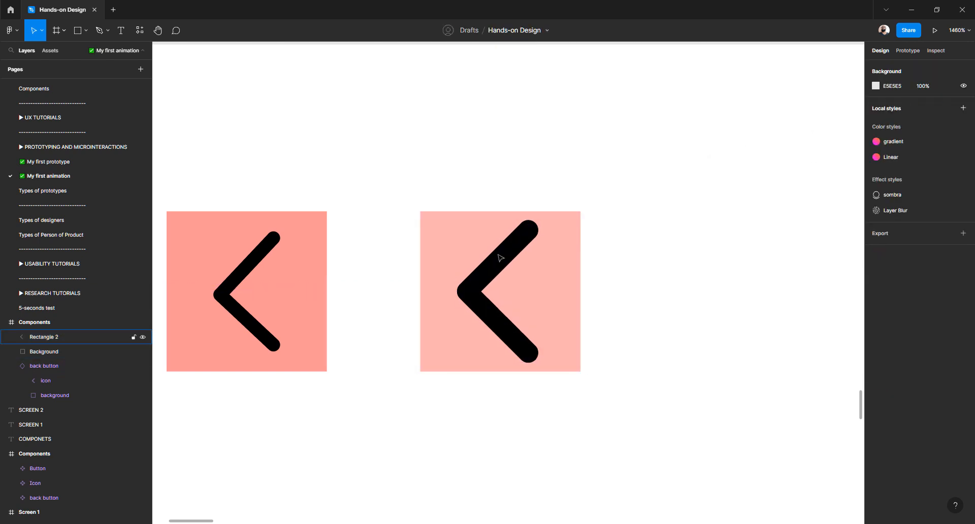
left_click(498, 254)
left_click_drag(436, 163, 593, 394)
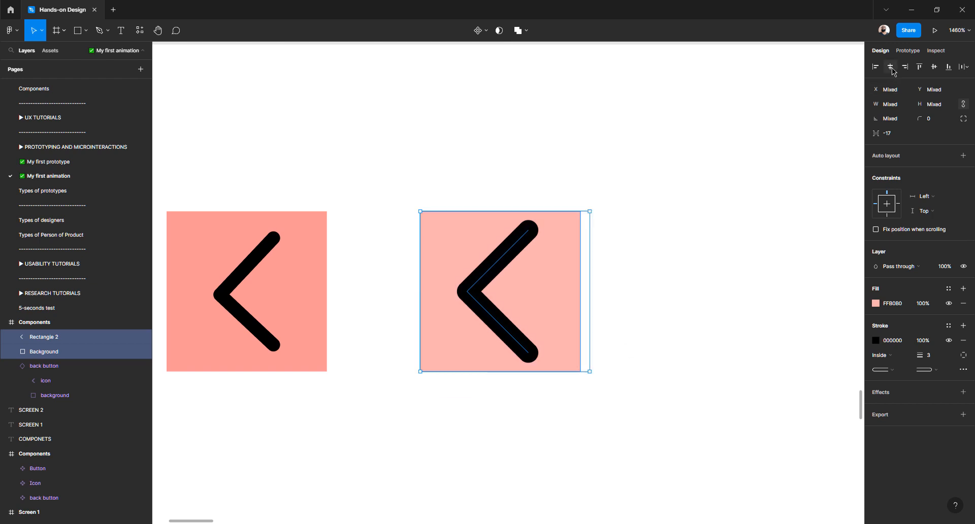
left_click(875, 67)
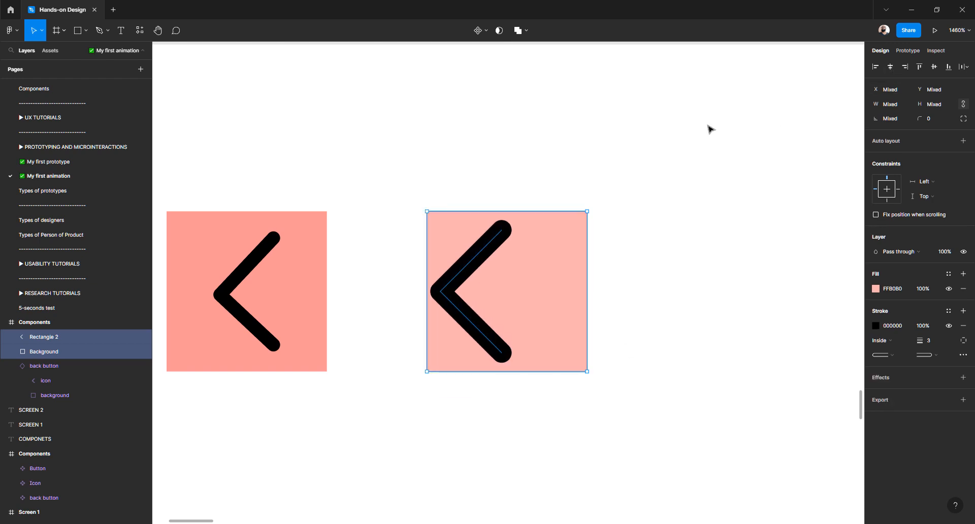
left_click(890, 68)
left_click(808, 129)
left_click(486, 253)
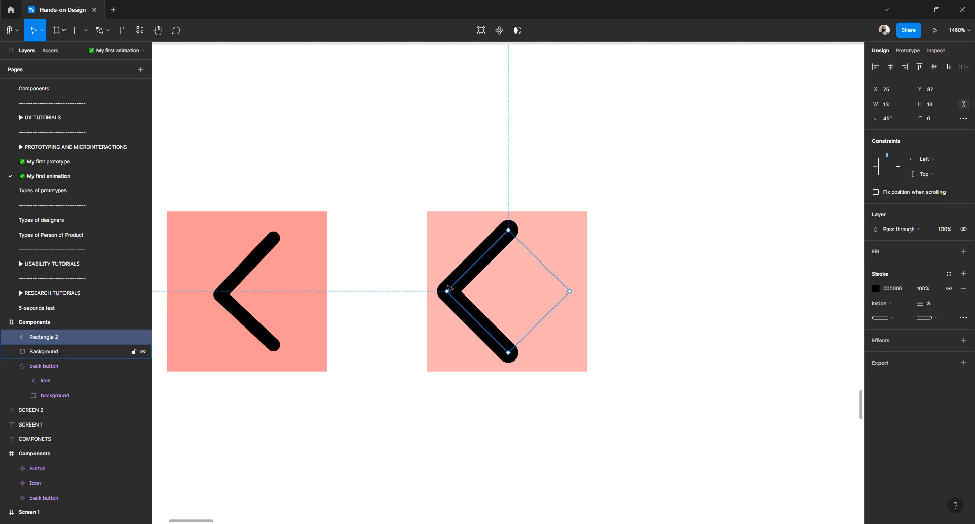
left_click(654, 248)
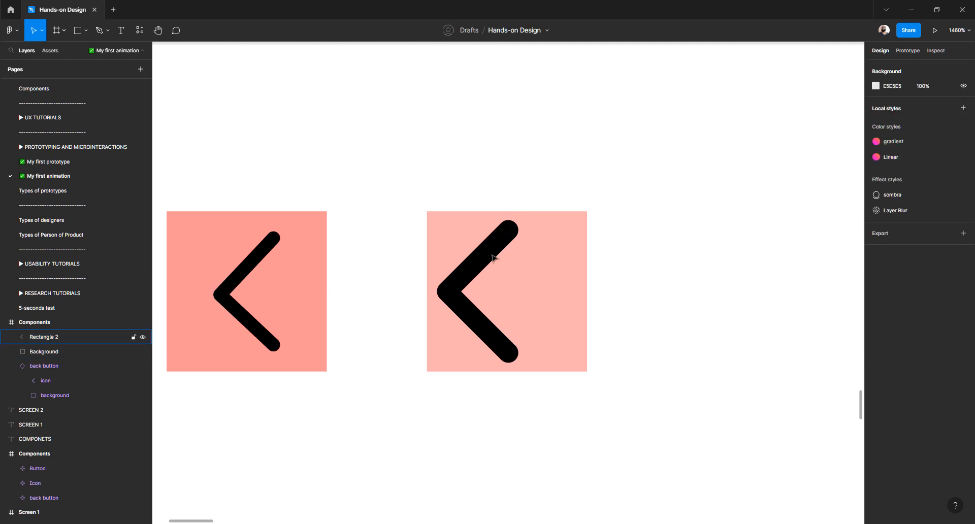
left_click(492, 255)
double_click(491, 255)
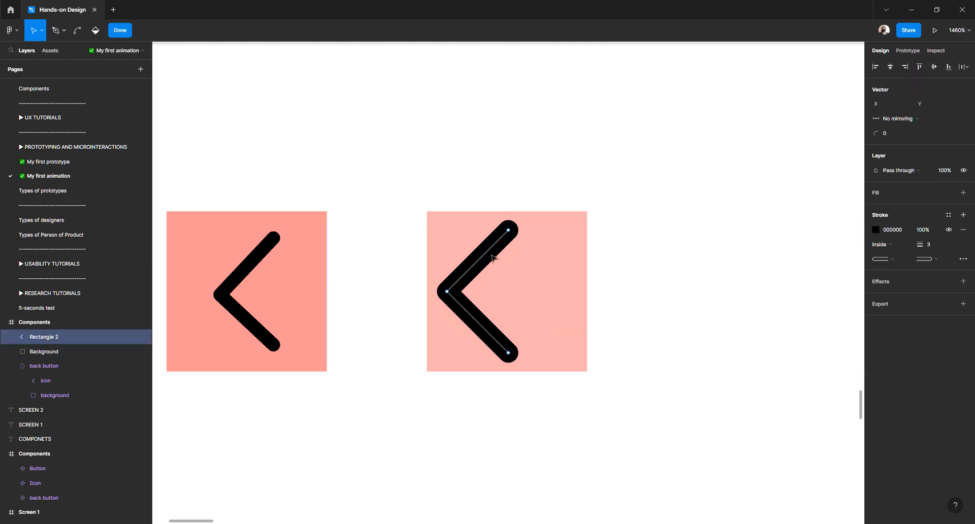
double_click(690, 170)
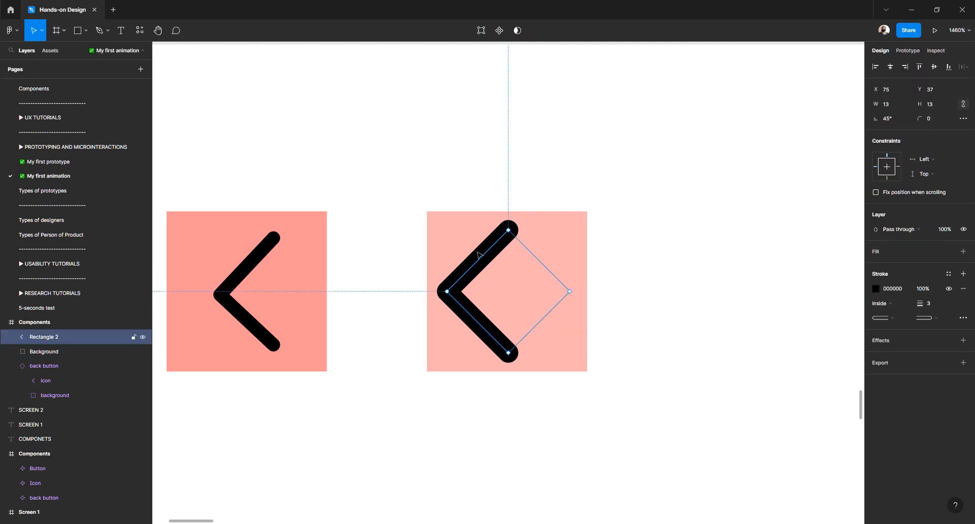
left_click(646, 161)
Outline the new arrow's stroke and compare the resulting shape with the icon in the original back button.
left_click(511, 239)
right_click(496, 242)
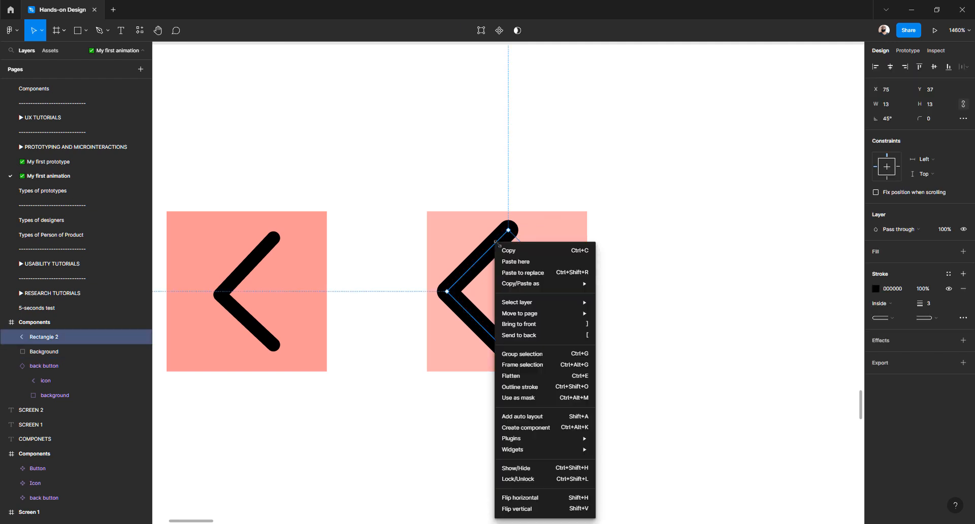
left_click(512, 389)
left_click(640, 226)
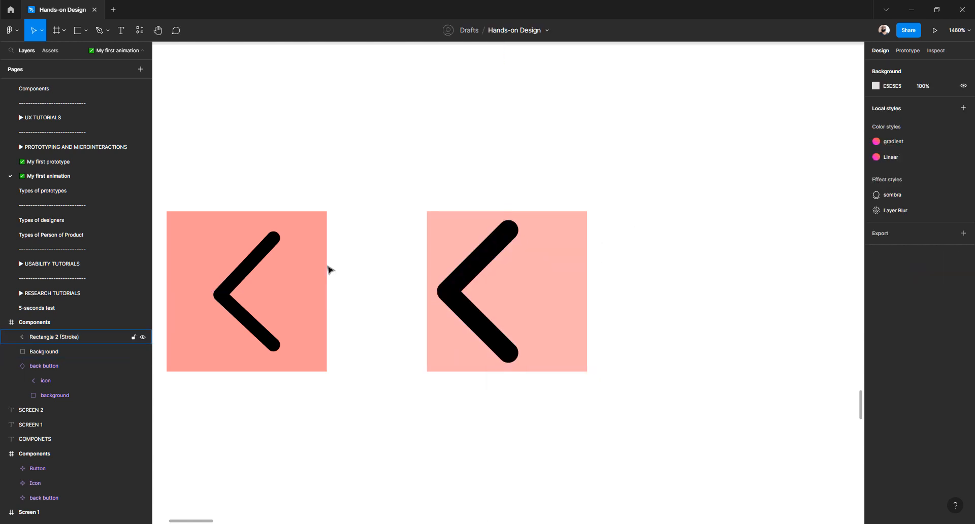
double_click(265, 253)
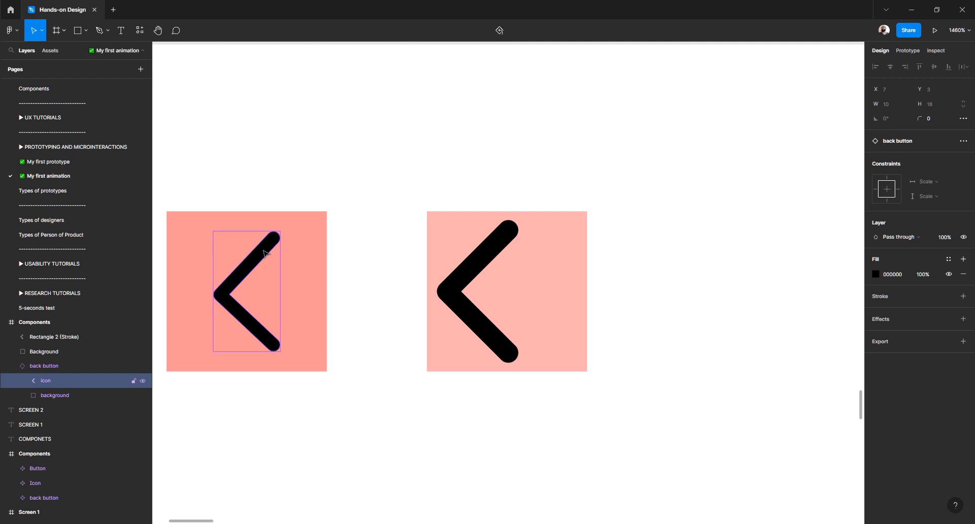
left_click(501, 250)
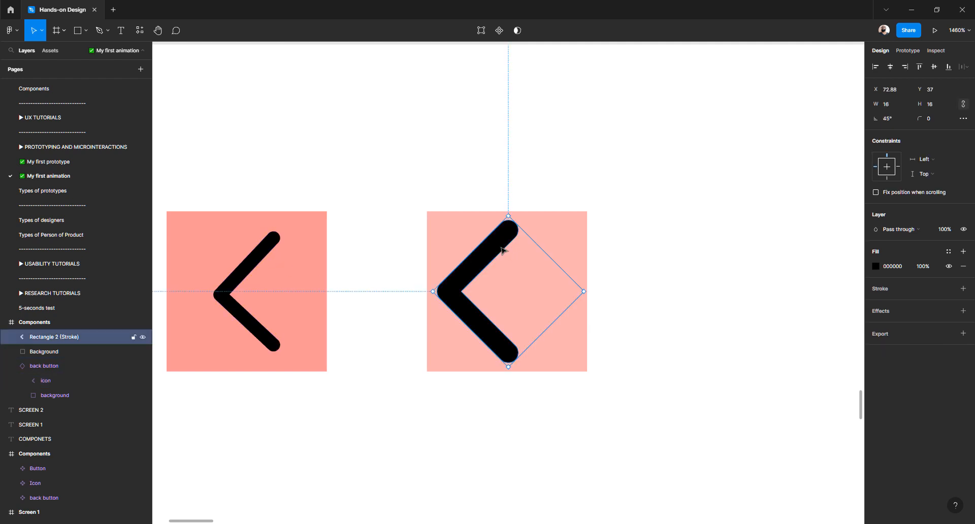
Undo the stroke outlining of the new arrow so it is an editable stroked shape again.
key("ctrl+z")
key("ctrl+z")
key("ctrl+z")
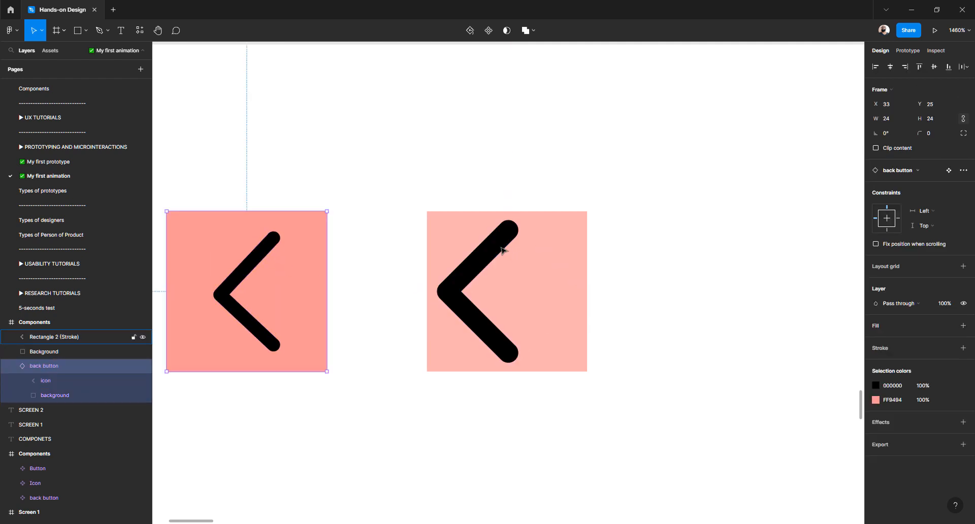
key("ctrl+z")
key("ctrl+z")
key("ctrl+z")
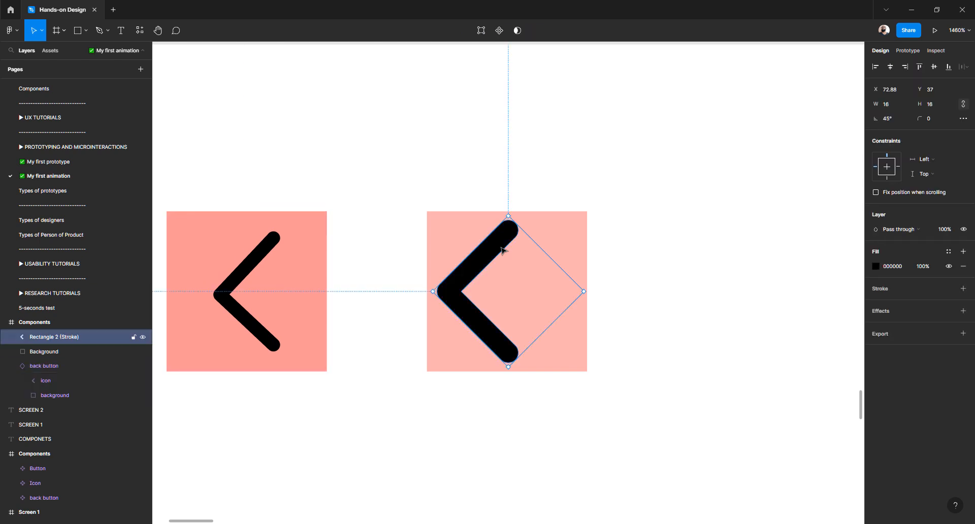
key("ctrl+z")
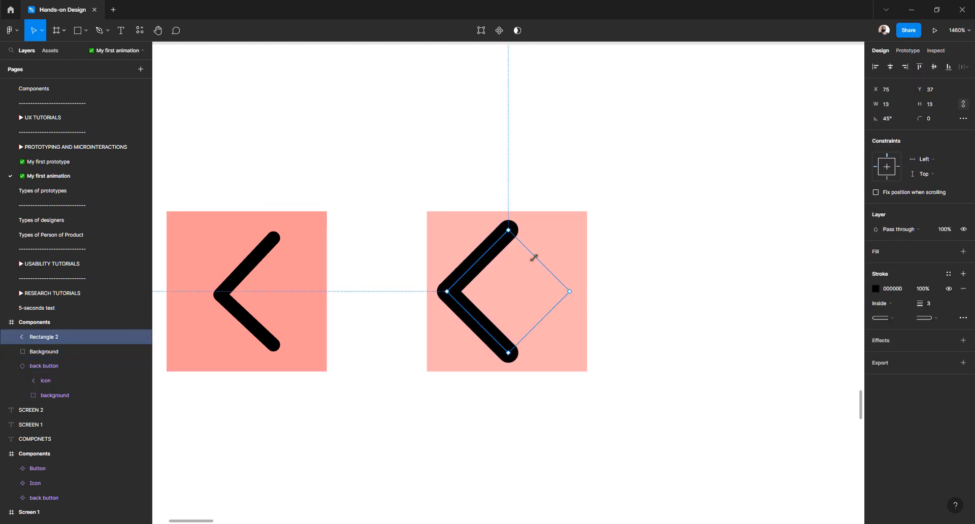
key("ctrl+z")
key("ctrl+z")
Flatten the new arrow into an unrotated vector.
right_click(502, 247)
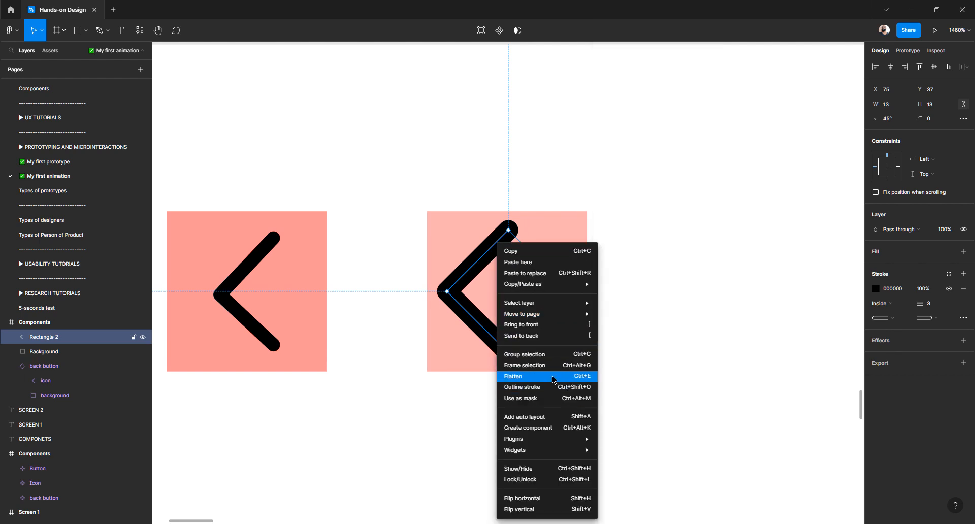
left_click(552, 377)
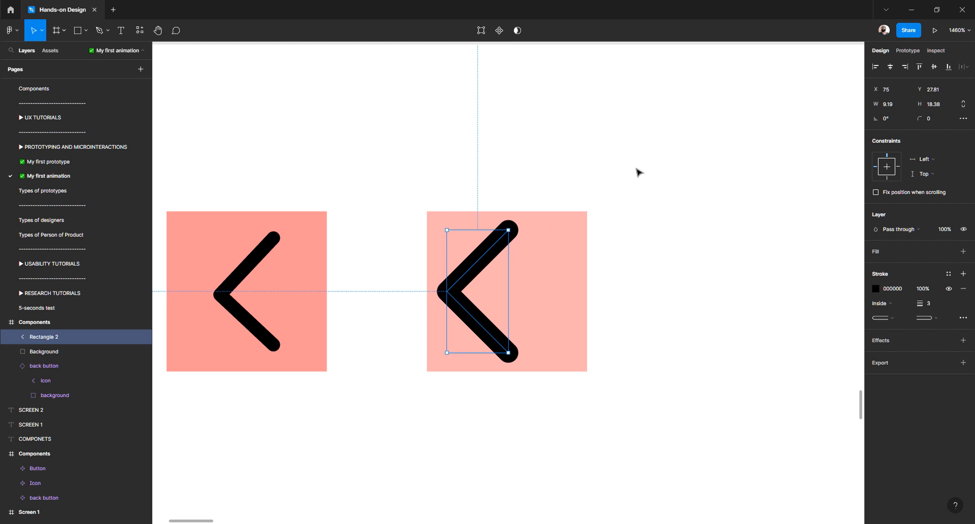
left_click(550, 147)
left_click(483, 265)
right_click(483, 265)
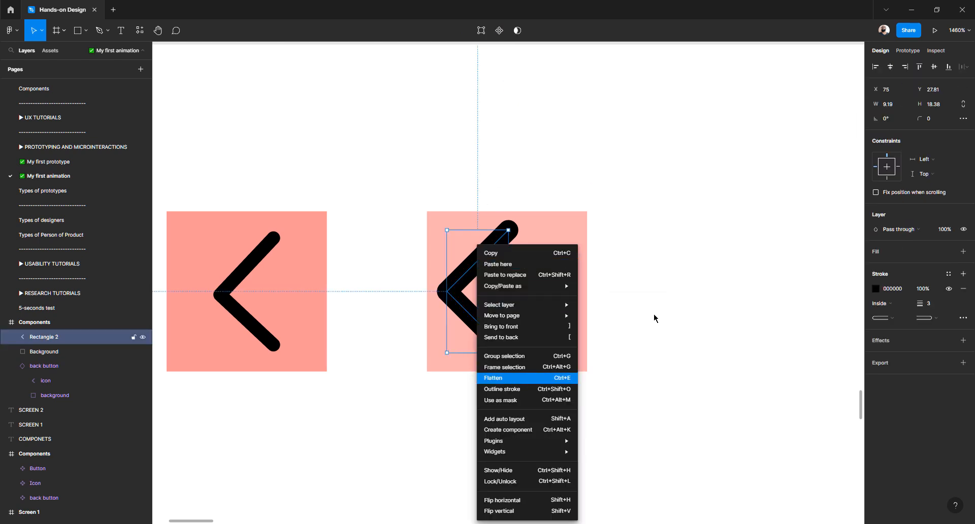
left_click(693, 280)
left_click(693, 281)
Resize the flattened arrow to a width of 8 and a height of 16.
left_click(488, 257)
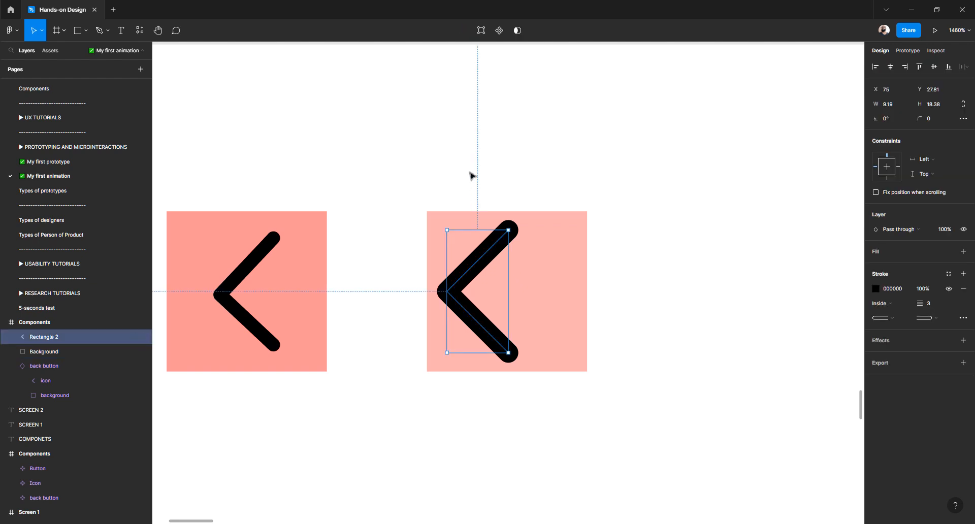
left_click(903, 104)
type("8")
key("Tab")
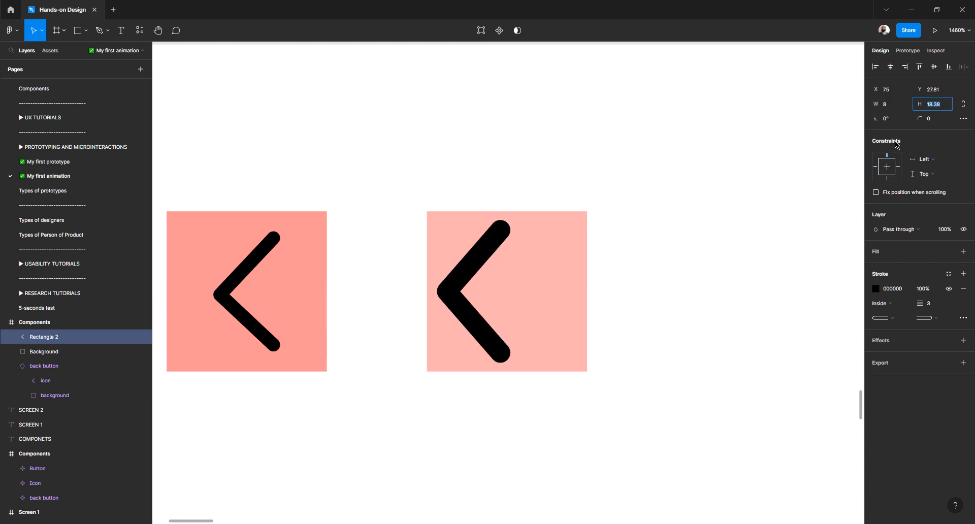
type("16")
key("Tab")
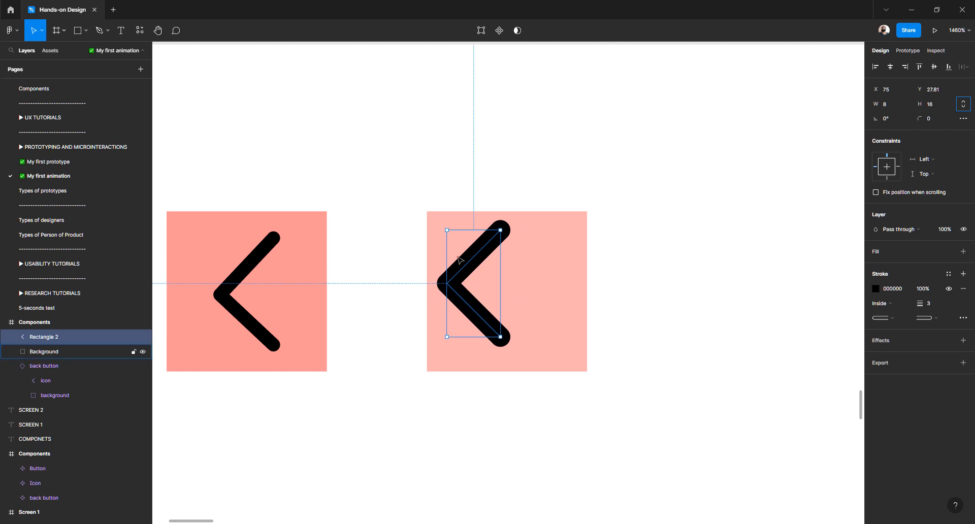
Set the flattened arrow's Y position to 27.
left_click(935, 91)
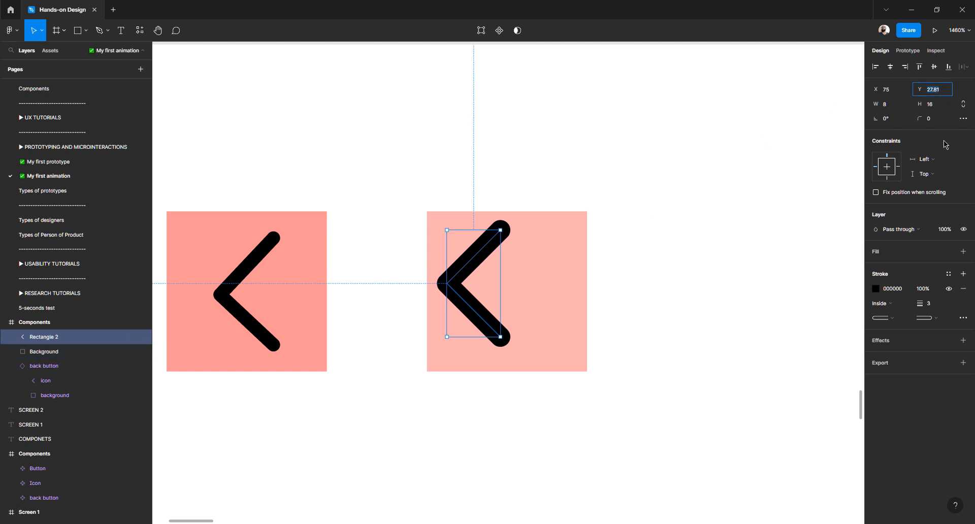
type("27")
key("Return")
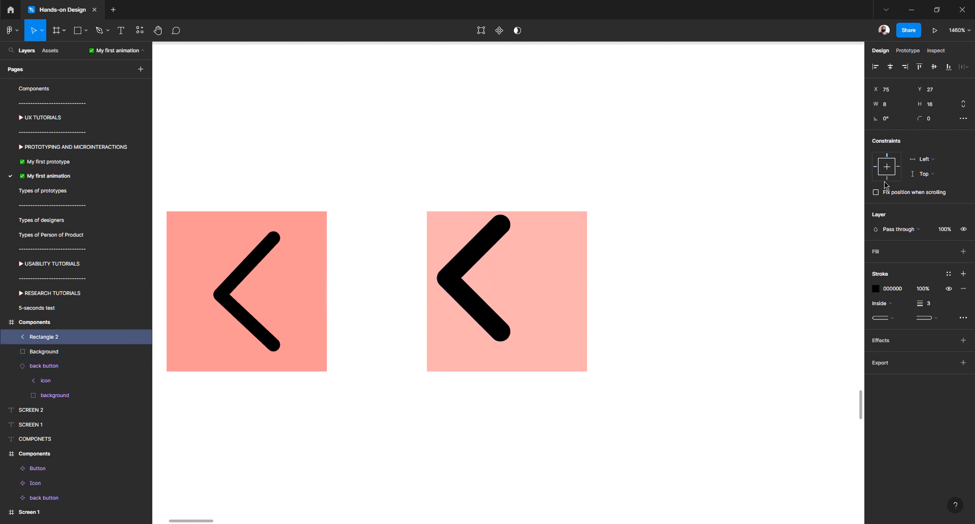
Center the flattened arrow horizontally and vertically on the light pink square.
left_click(669, 205)
left_click_drag(618, 147, 414, 410)
left_click(890, 66)
left_click(933, 66)
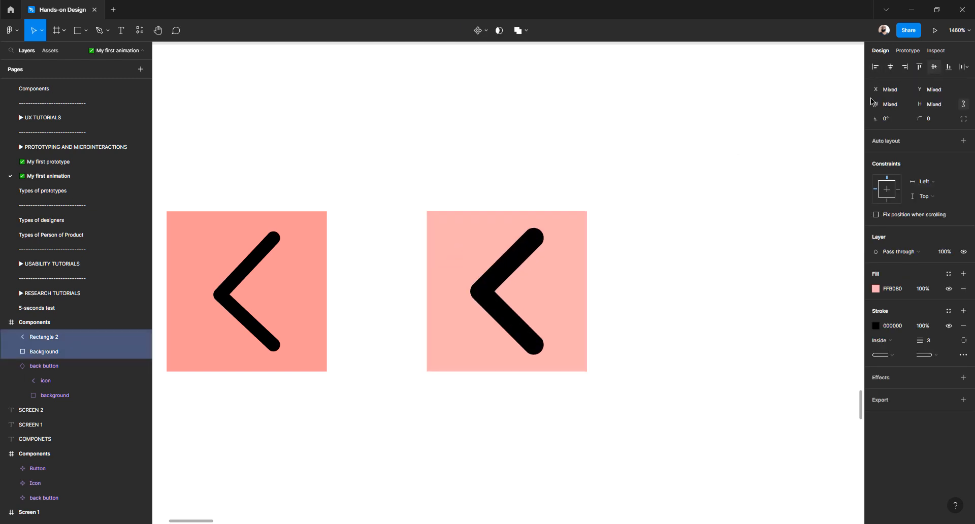
left_click(731, 131)
Measure the centered arrow's distances to the square's edges and check the dimensions of both objects.
left_click(525, 256)
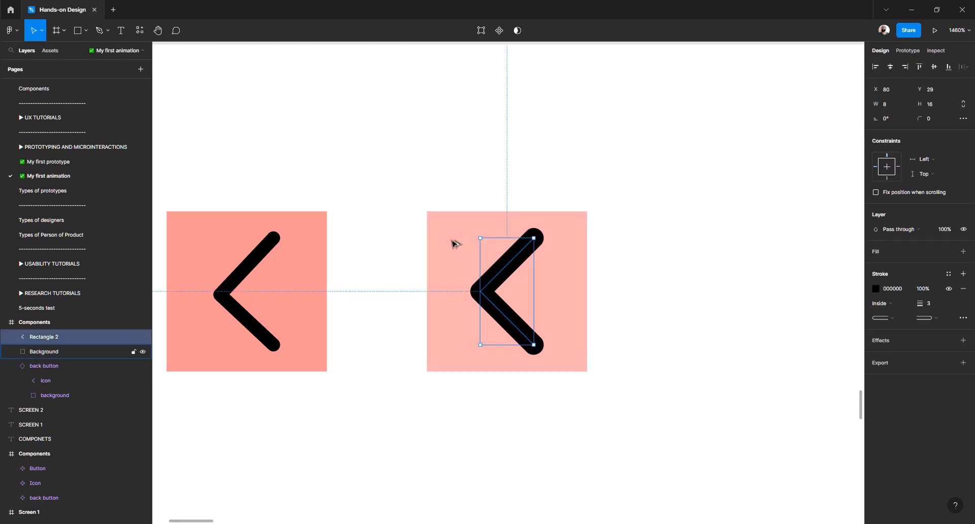
key("alt")
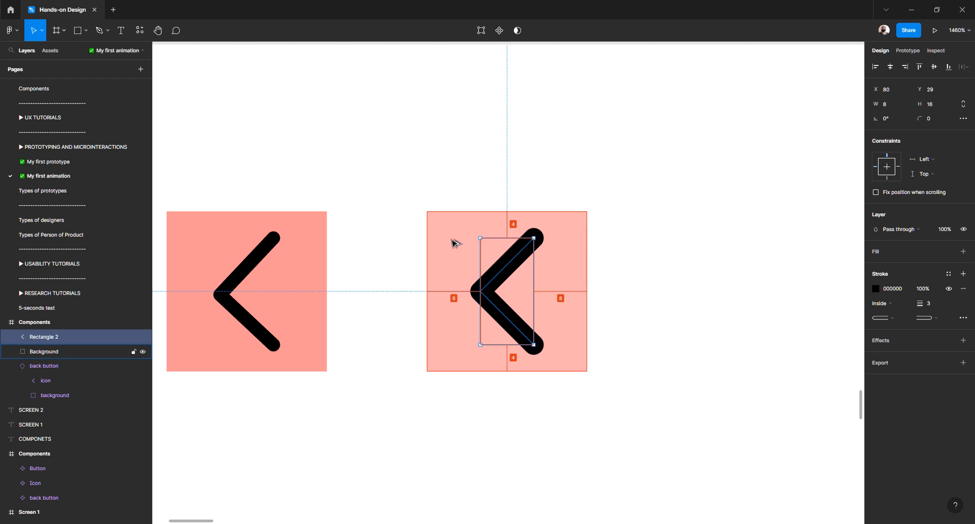
left_click(452, 187)
left_click(508, 256)
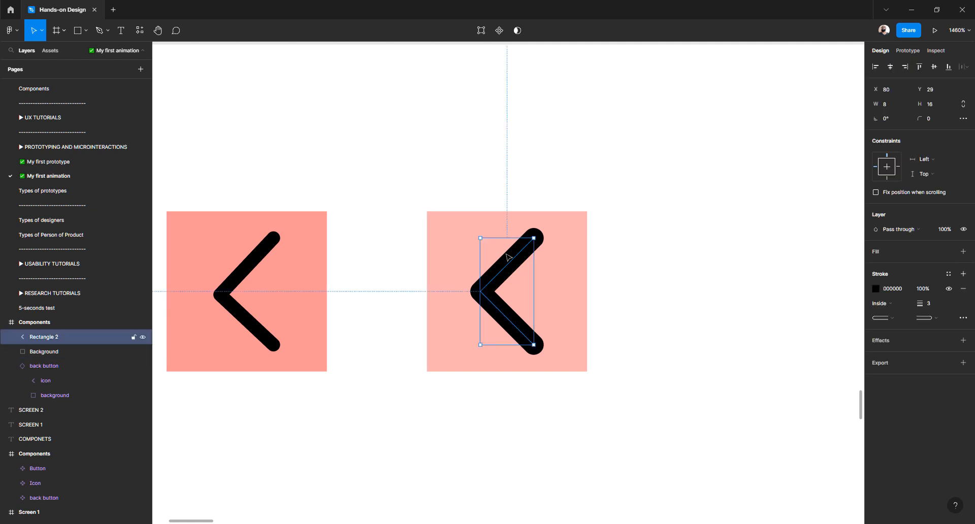
left_click(474, 208)
left_click(462, 228)
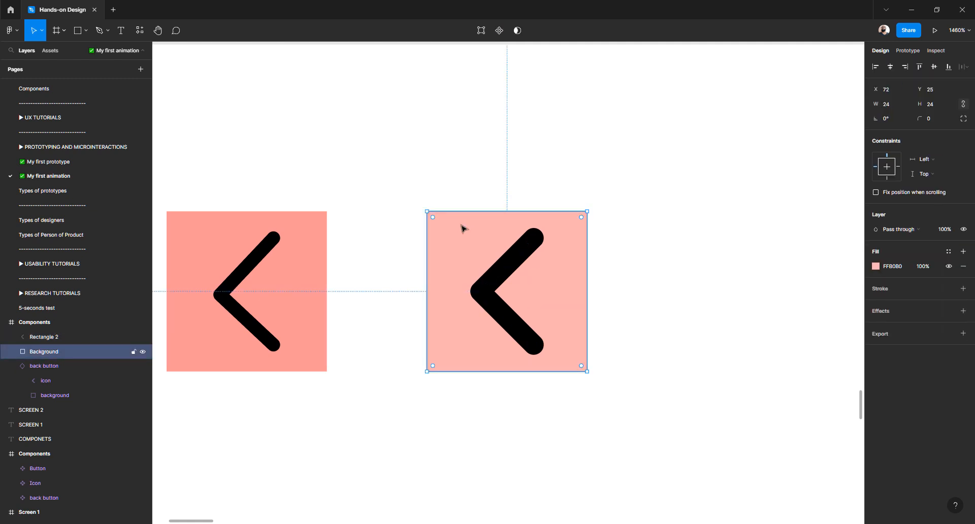
Duplicate the light pink 24 × 24 background square in place and change the copy's fill to green 6AFF8B.
left_click(472, 176)
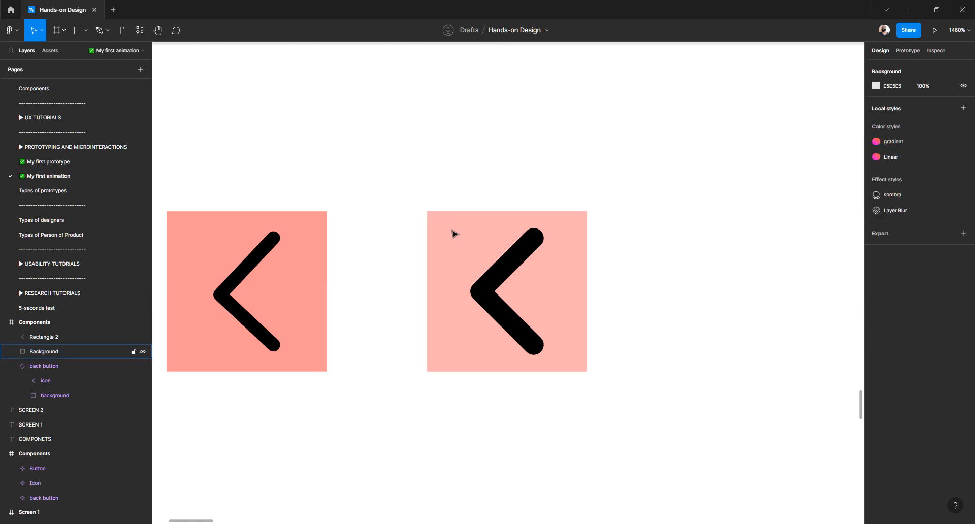
left_click(453, 233)
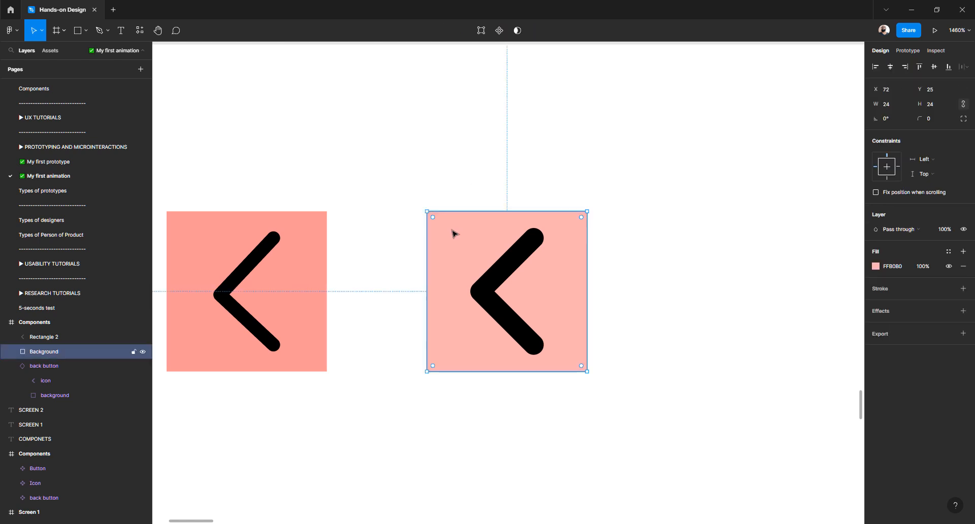
left_click(472, 158)
left_click(443, 252)
key("ctrl+d")
left_click(875, 266)
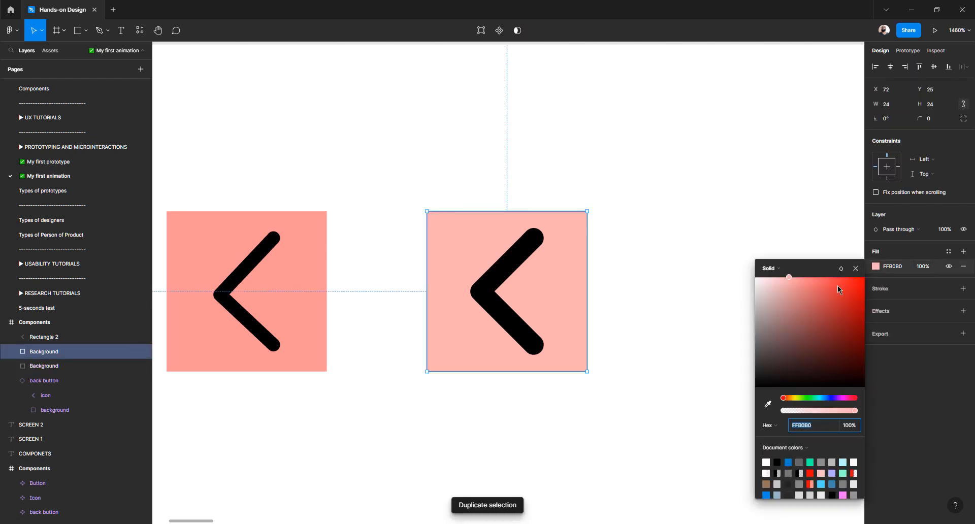
left_click_drag(774, 274, 818, 277)
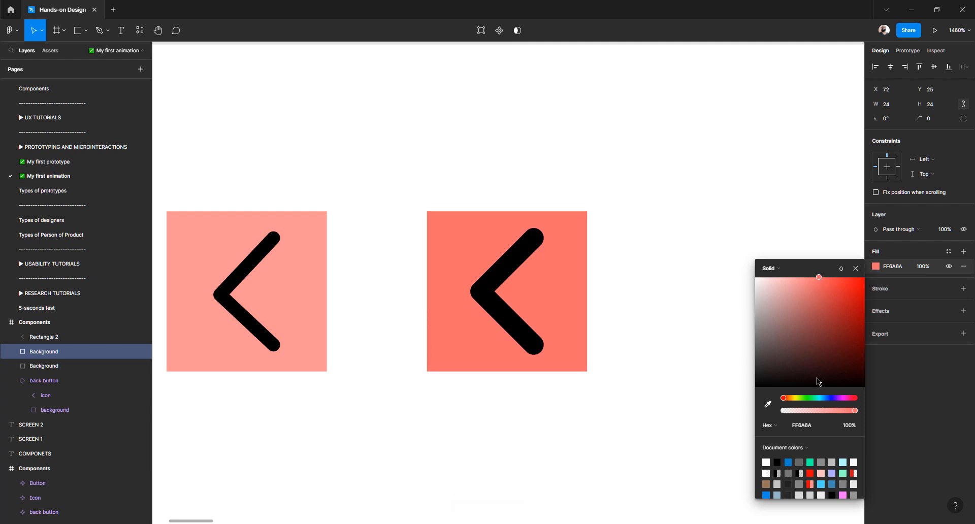
left_click(810, 399)
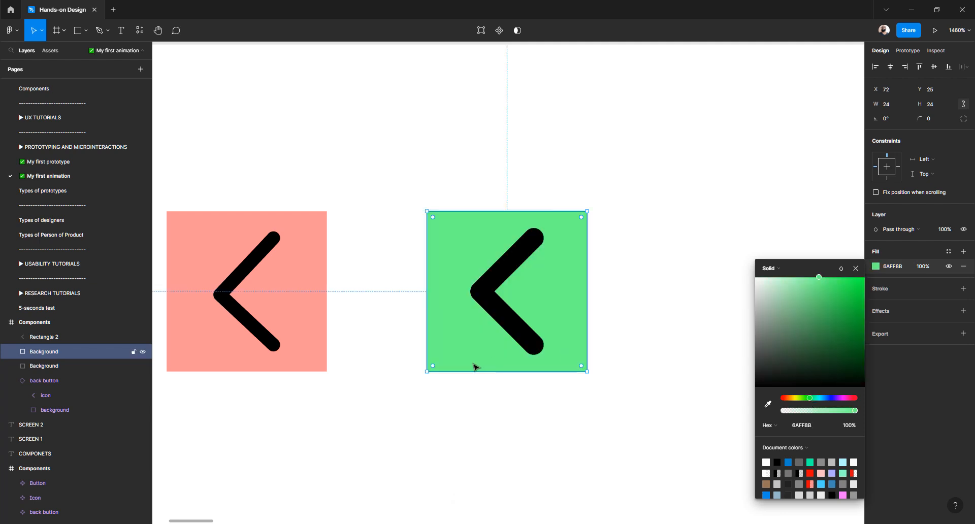
Resize the green copy to 24 wide by 2 high with proportions unlocked, and duplicate this strip along the square's lower edge.
left_click(935, 104)
key("Return")
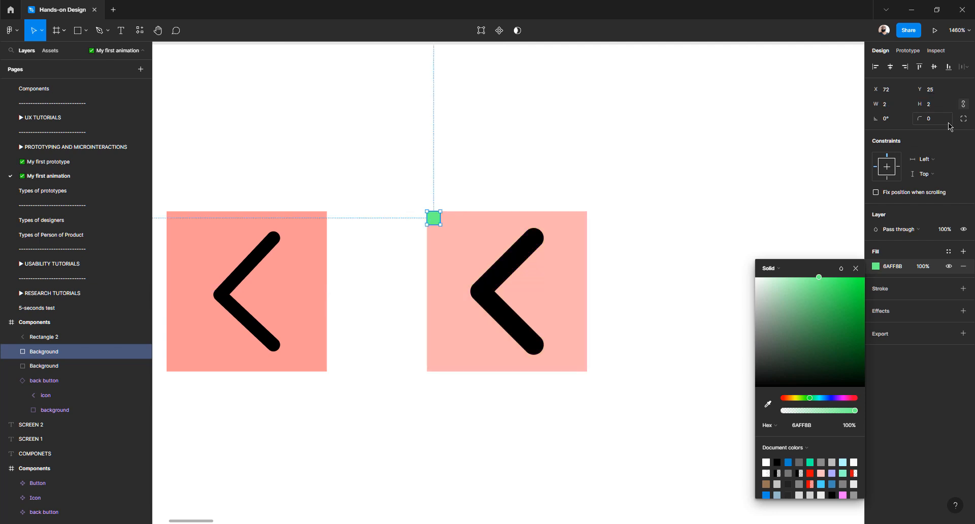
left_click(965, 105)
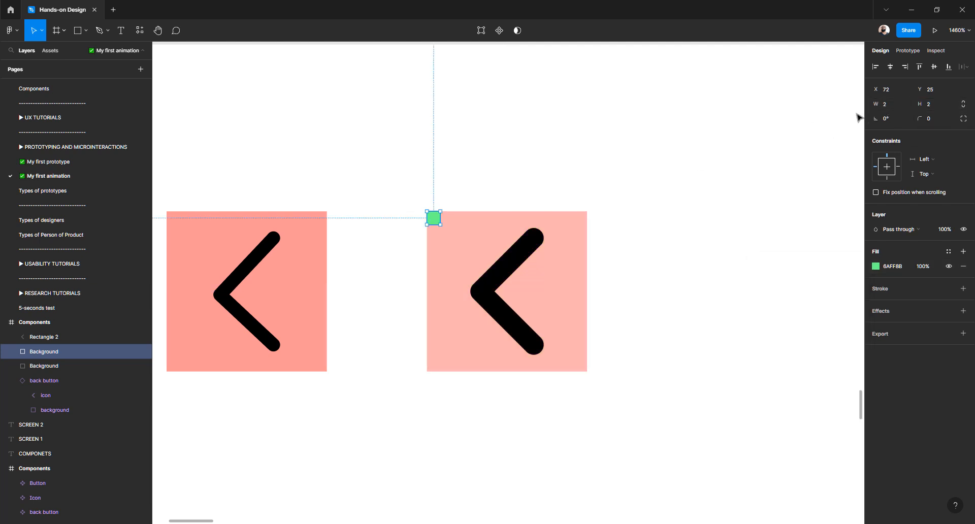
left_click(885, 104)
type("24")
key("Return")
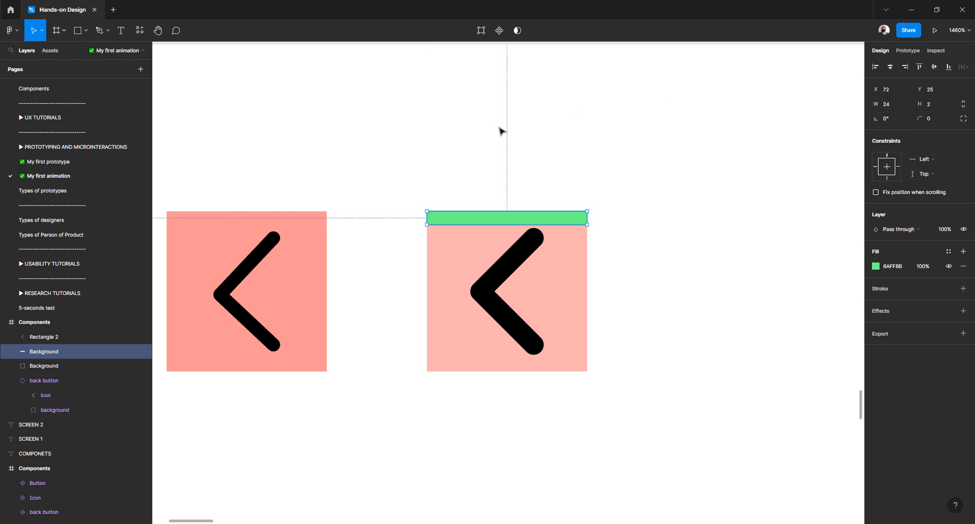
left_click_drag(485, 218, 489, 371)
Duplicate the upper green strip as a 2 × 24 vertical strip on the square's left edge, and copy it to the right edge.
left_click(463, 220)
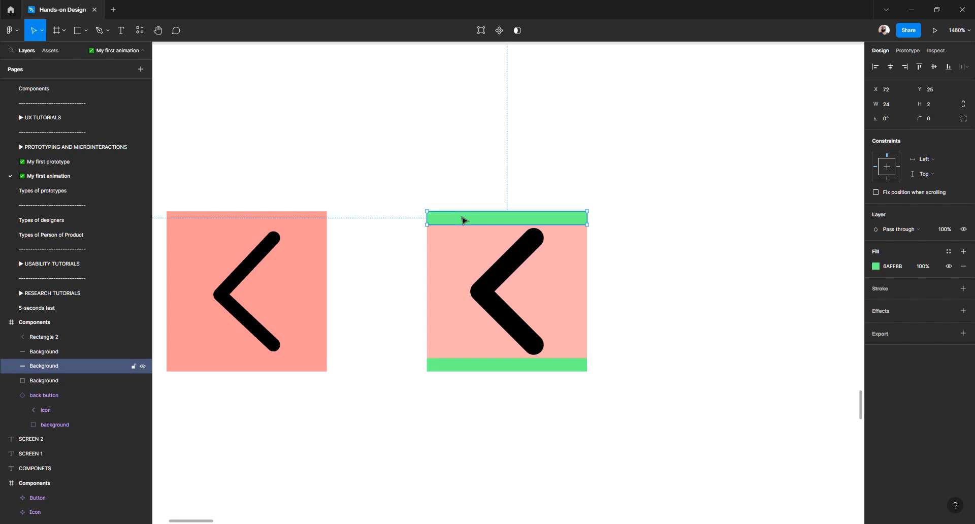
key("ctrl+d")
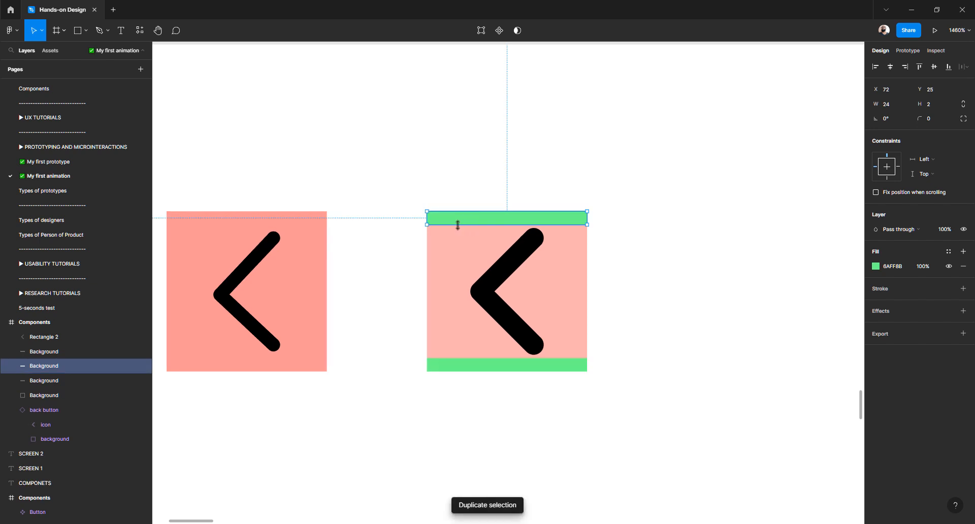
left_click_drag(457, 224, 460, 372)
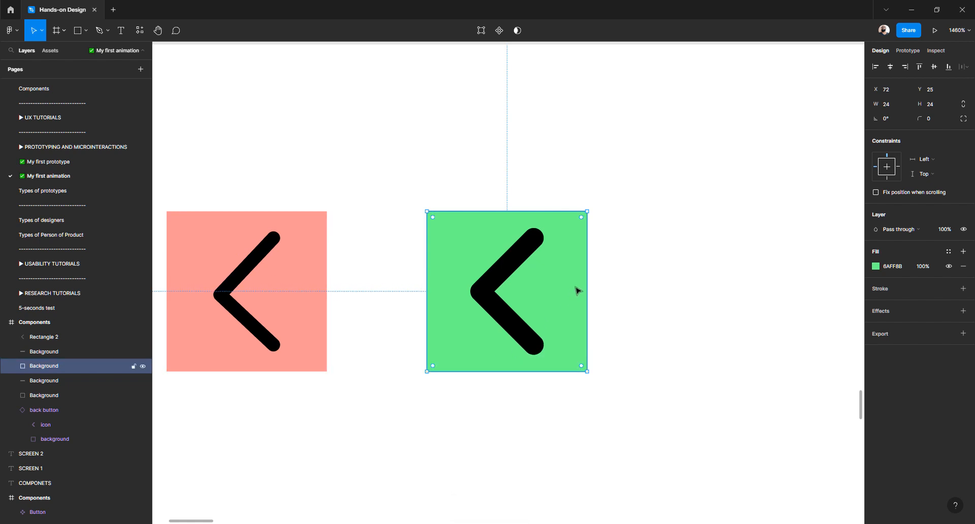
left_click(895, 104)
type("2")
key("Return")
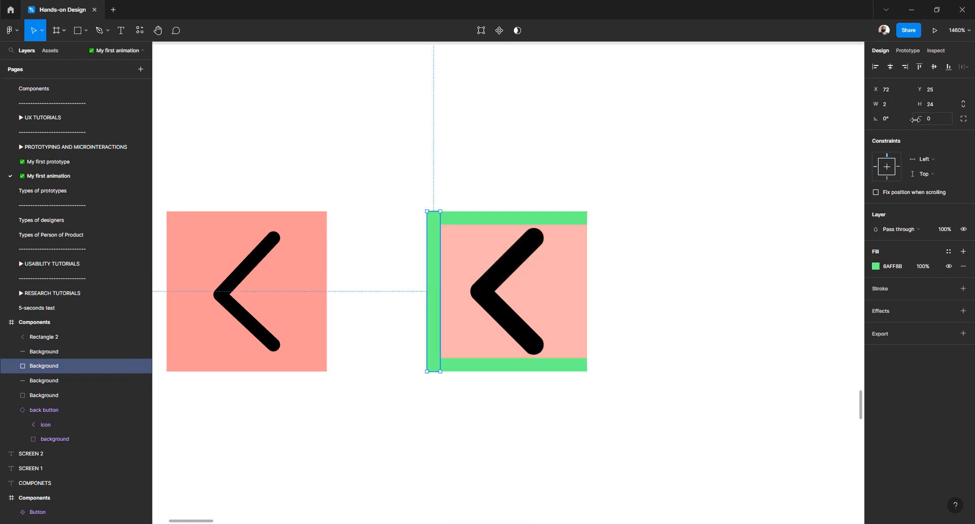
left_click_drag(436, 328, 580, 322)
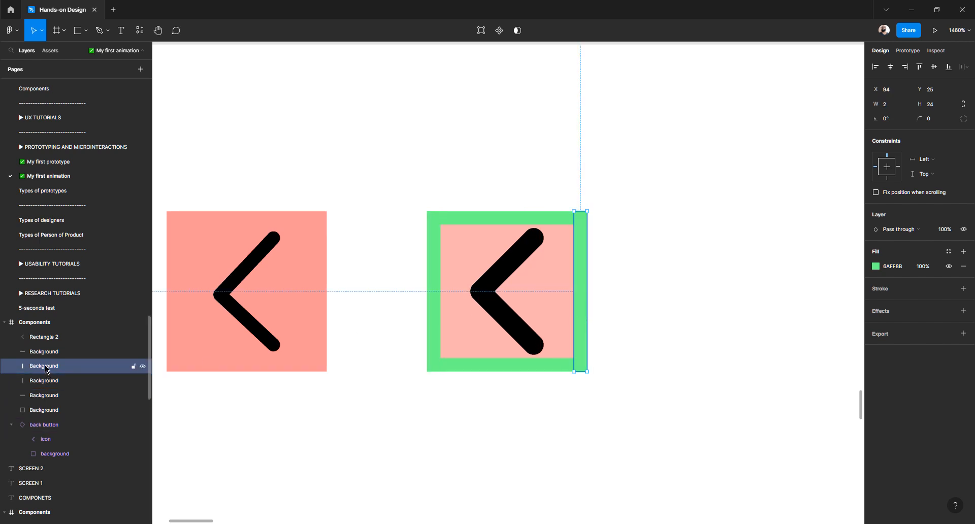
Rename the right vertical green strip "space" and the lower horizontal strip "Space".
double_click(63, 369)
type("space")
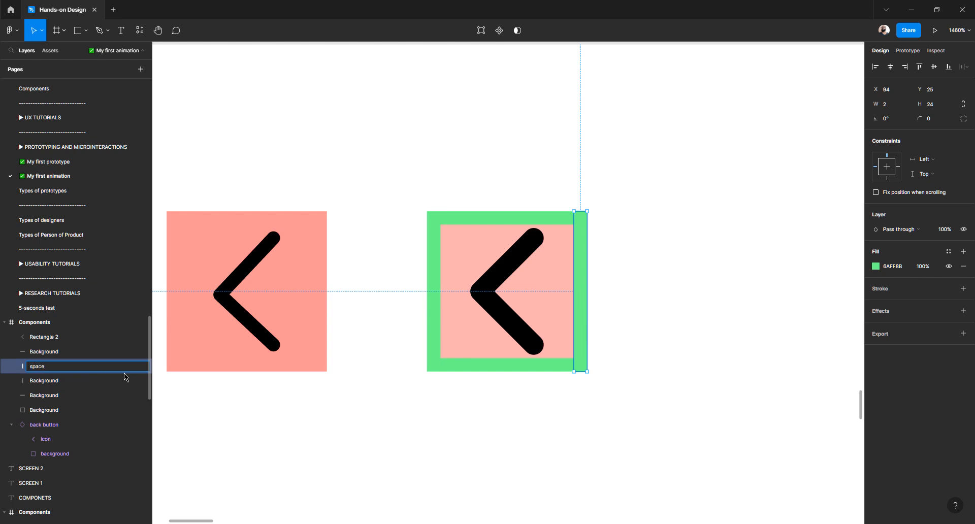
key("shift+Tab")
type("s")
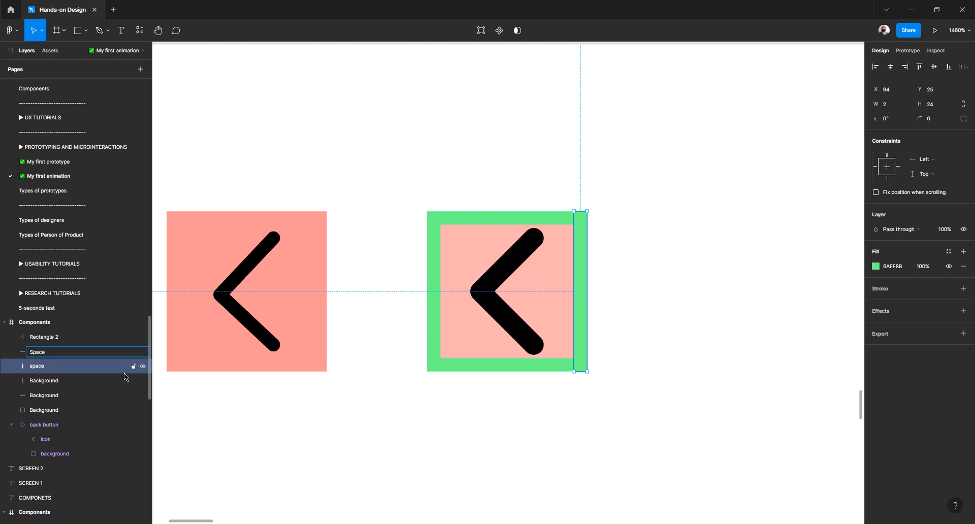
left_click(318, 395)
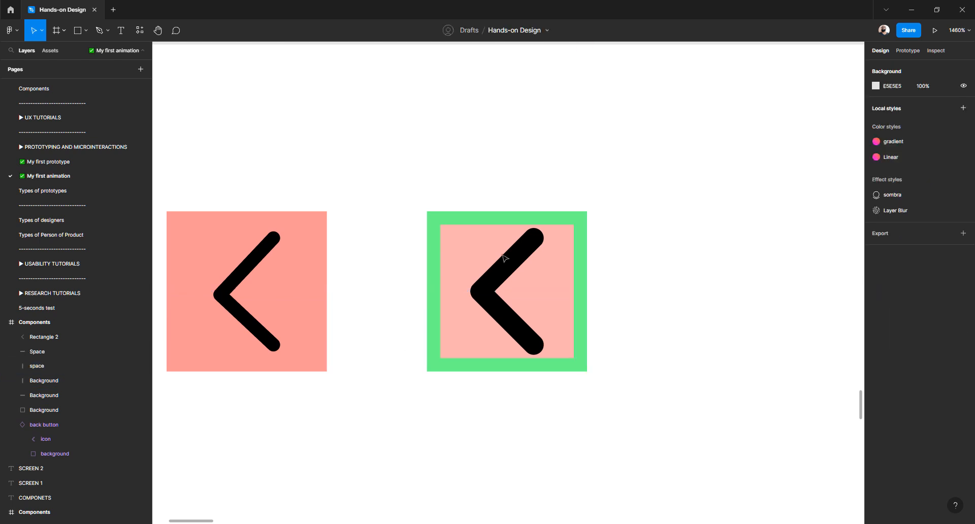
Rename the upper horizontal green strip and the left vertical strip "Space".
left_click(488, 222)
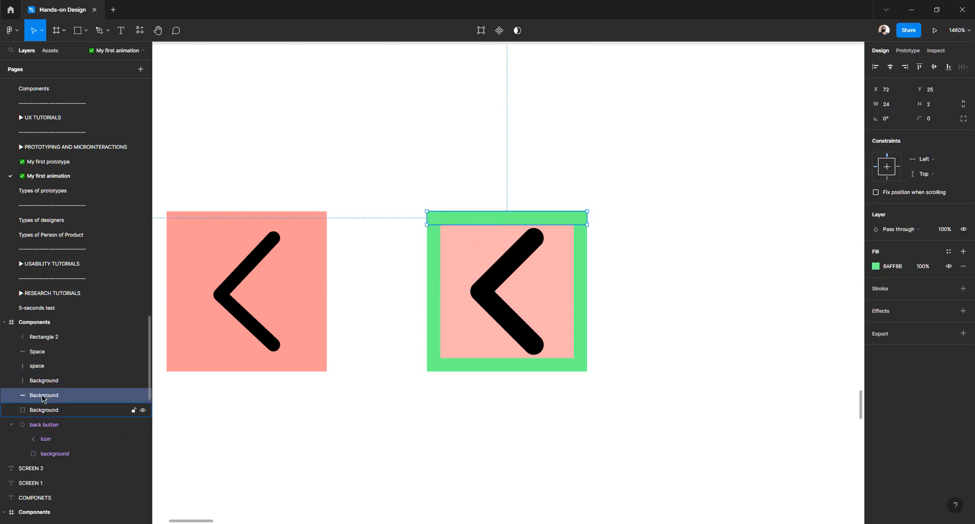
double_click(59, 396)
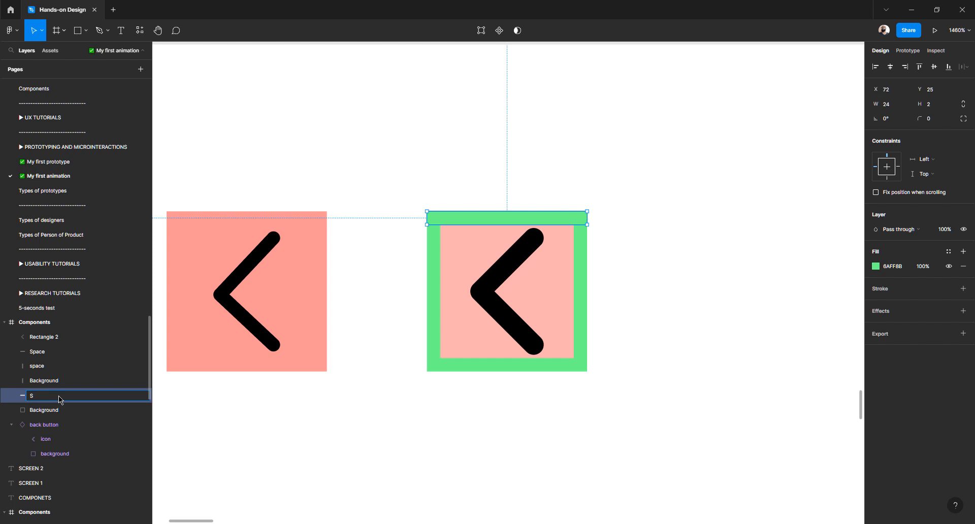
key("shift+Tab")
type("S")
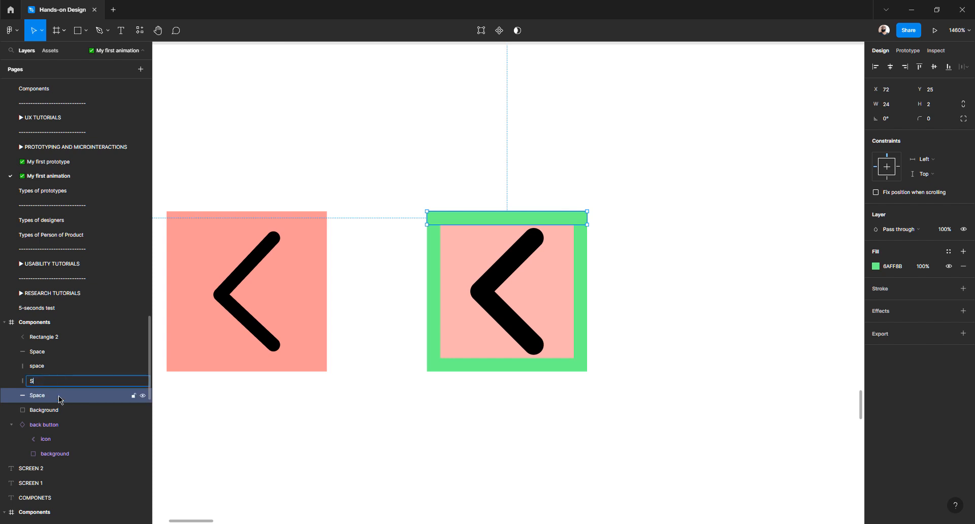
type("pace")
key("Return")
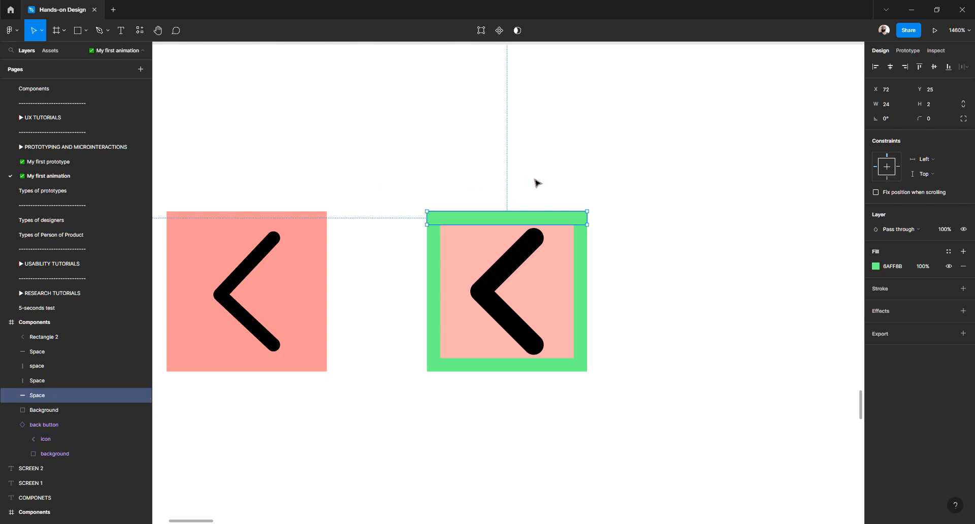
Group the four green strips around the arrow and name the group "Spaces".
left_click(558, 175)
left_click(473, 221)
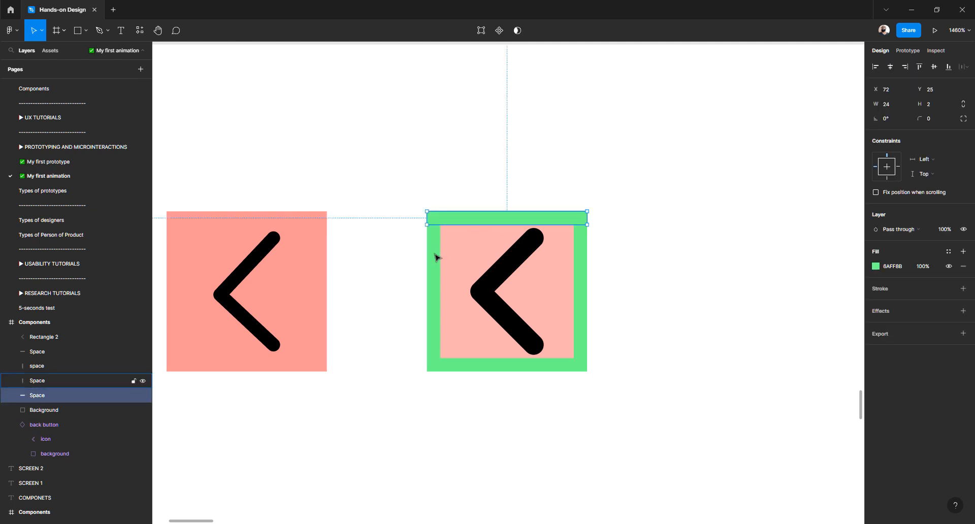
left_click(436, 257, "shift")
left_click(583, 318, "shift")
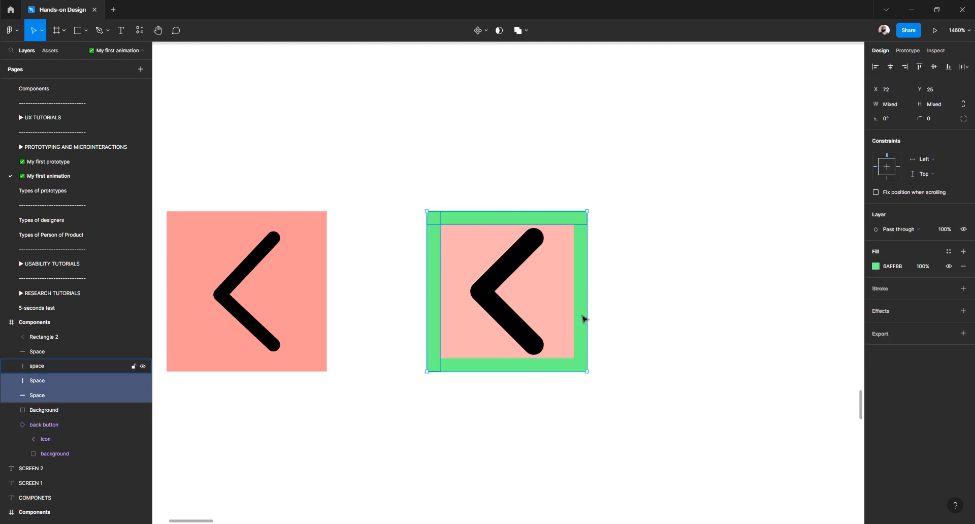
left_click(493, 366, "shift")
key("ctrl+g")
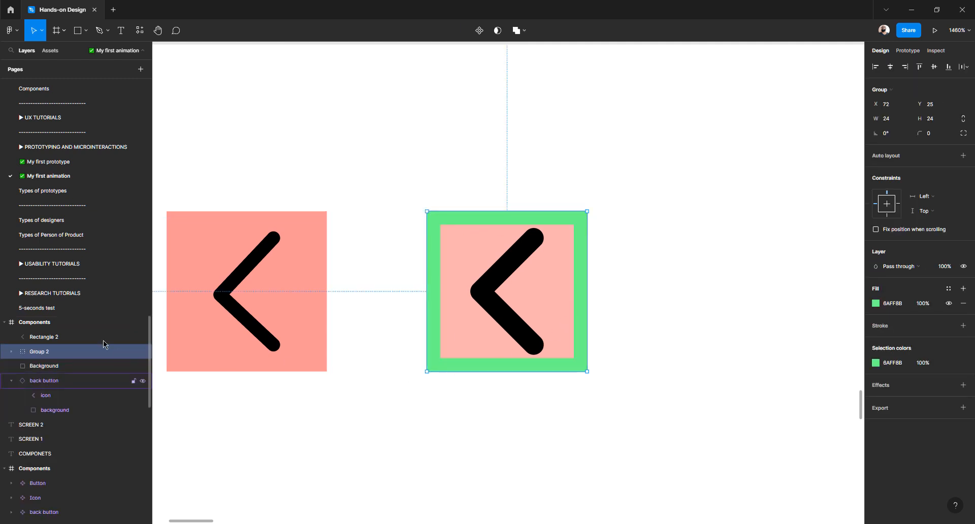
double_click(38, 352)
type("Spaces")
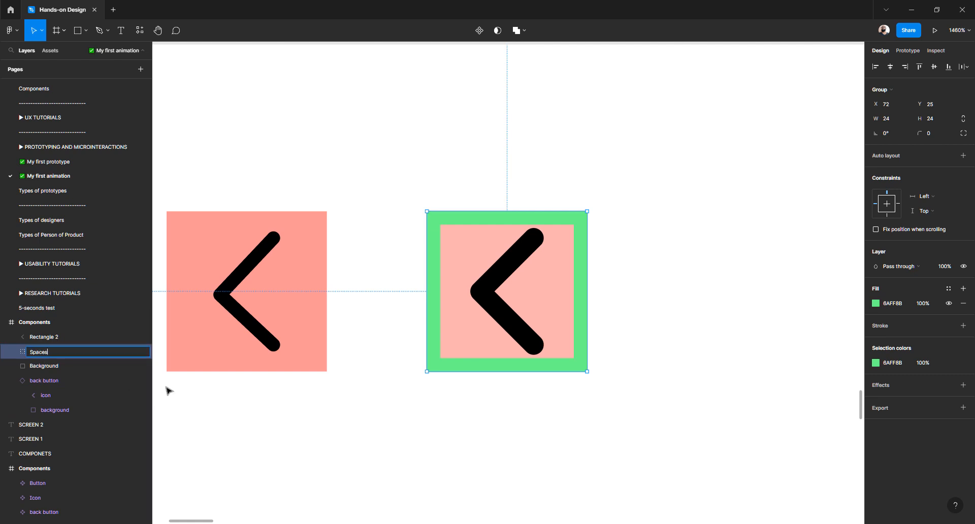
key("Return")
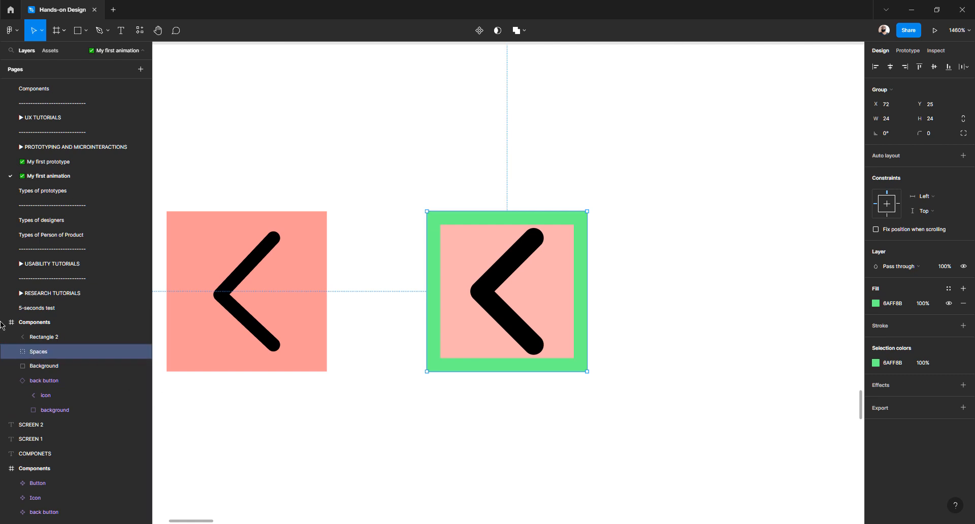
Rename the arrow layer, Rectangle 2, as "Icon".
left_click(44, 336)
double_click(48, 339)
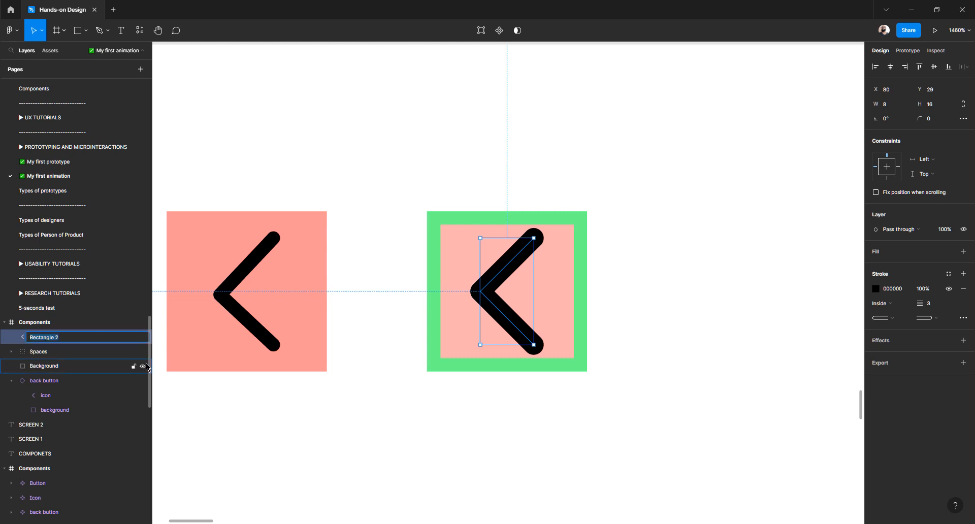
type("Icon")
key("Return")
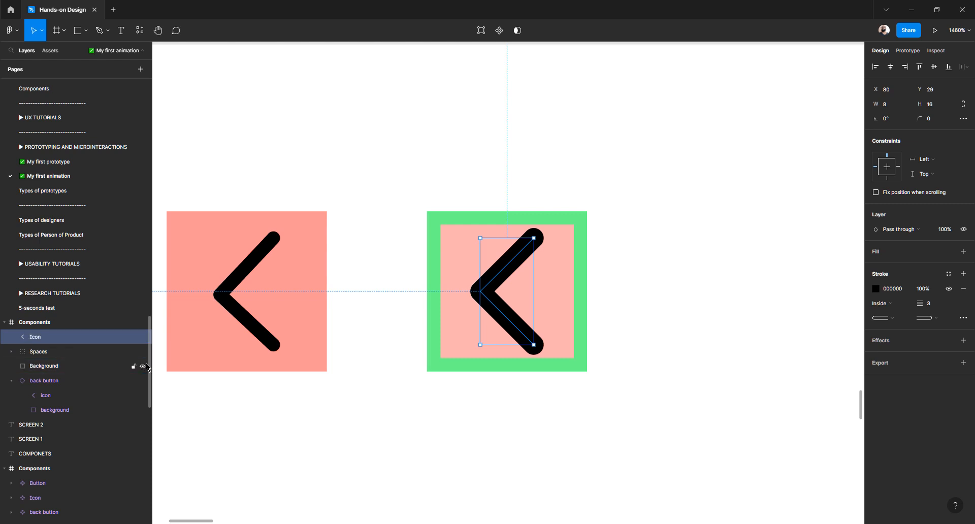
Create a single component from the Icon, Spaces and Background layers.
left_click(44, 354)
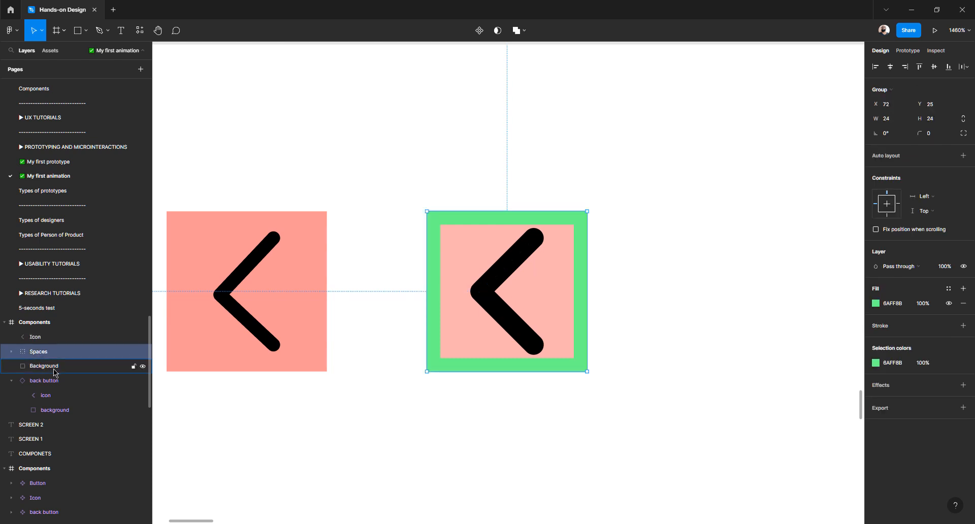
left_click(54, 371)
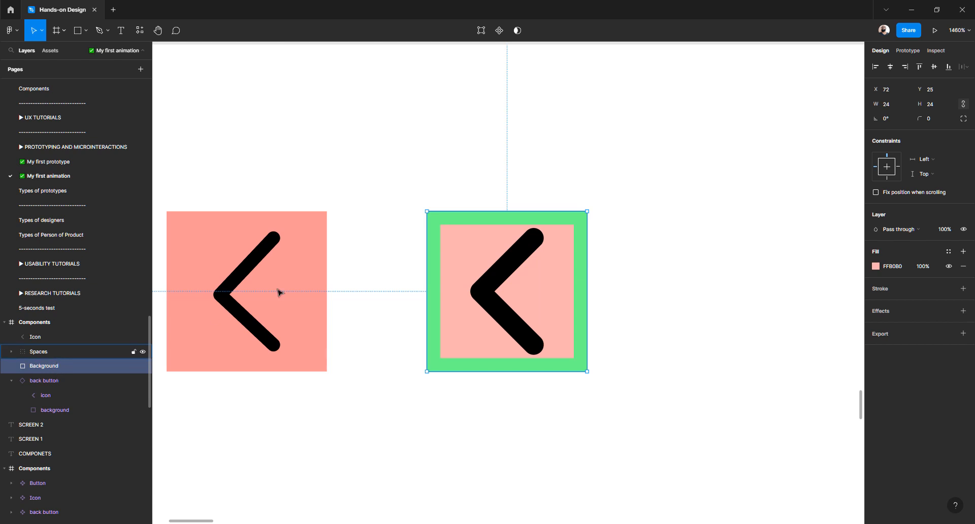
left_click(432, 188)
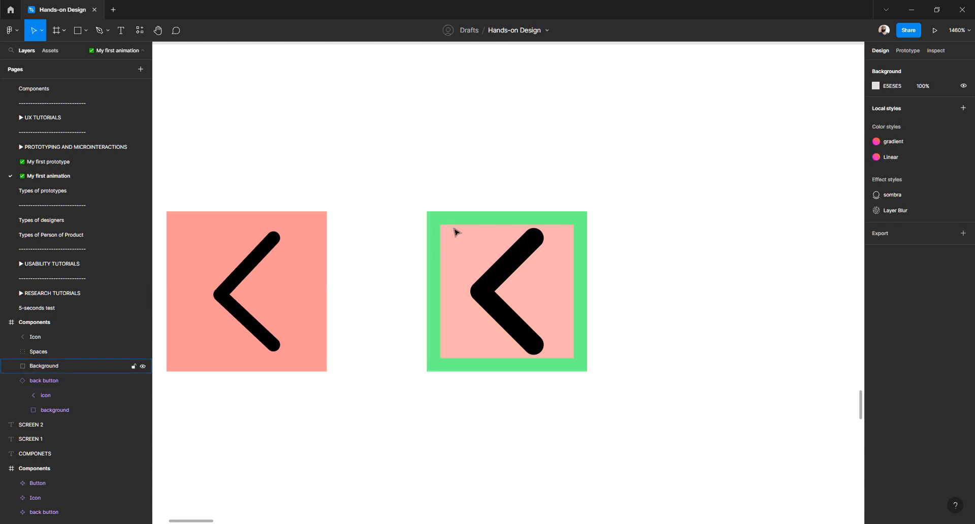
left_click_drag(403, 161, 674, 445)
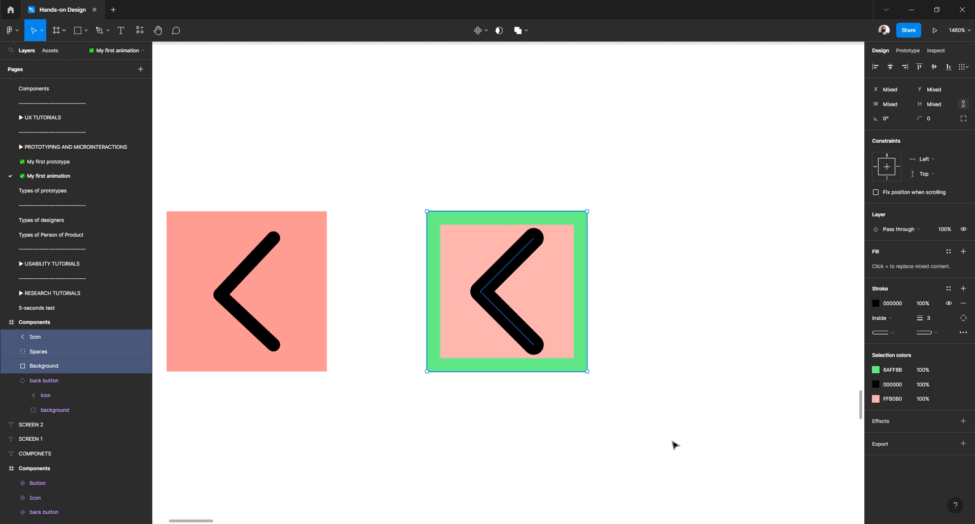
left_click(479, 31)
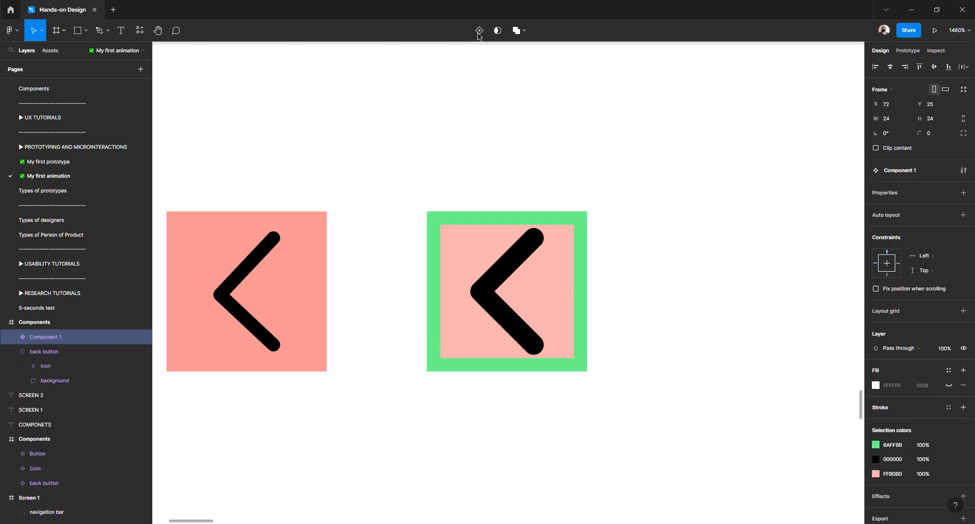
Rename the new back button component, Component 1, as "Back".
left_click(11, 351)
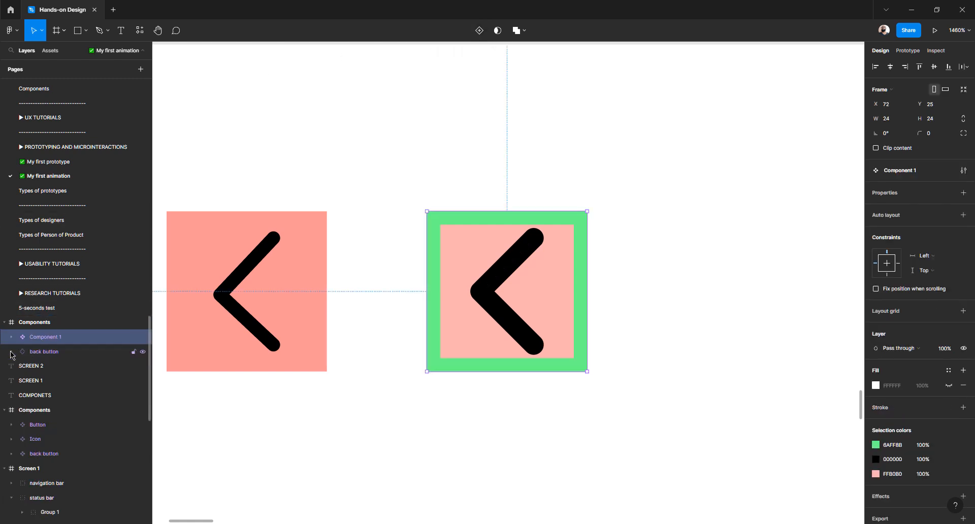
left_click(55, 349)
left_click(55, 342)
left_click(11, 338)
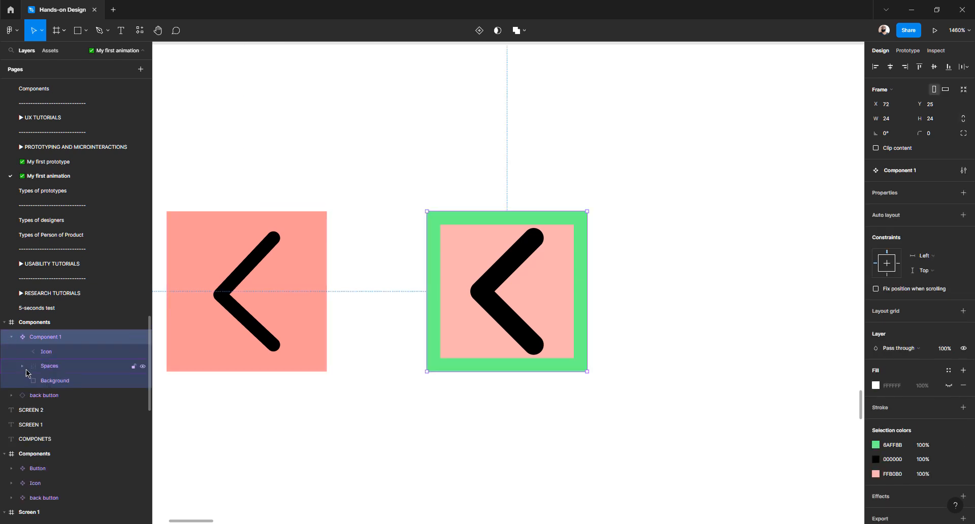
double_click(47, 343)
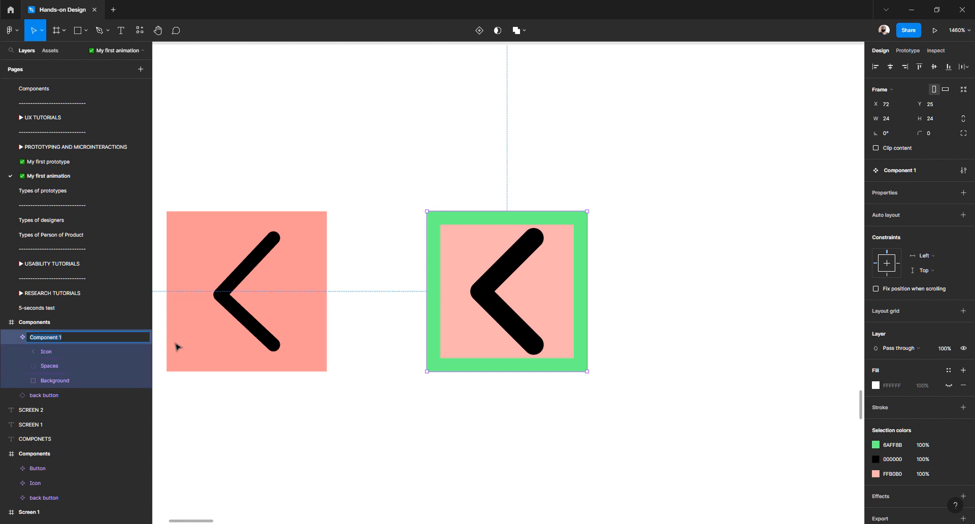
type("Back bottun")
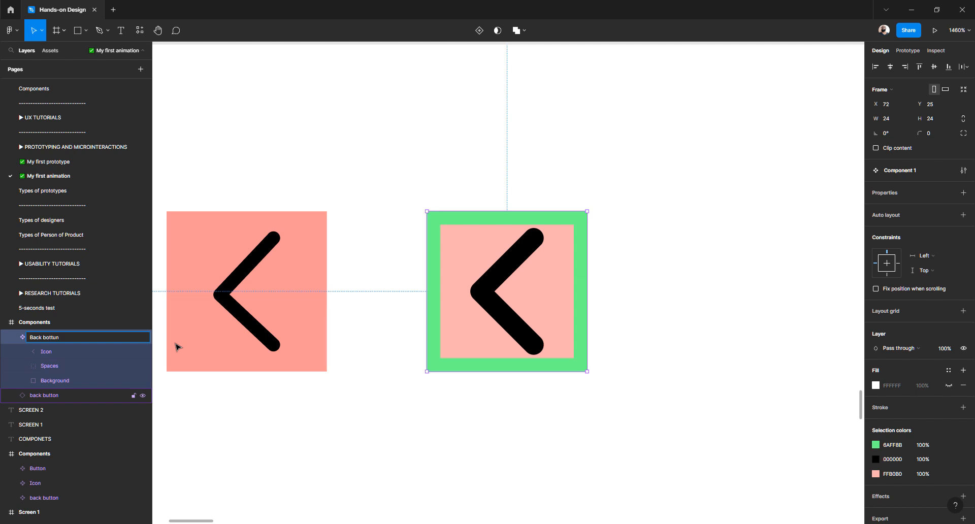
double_click(59, 337)
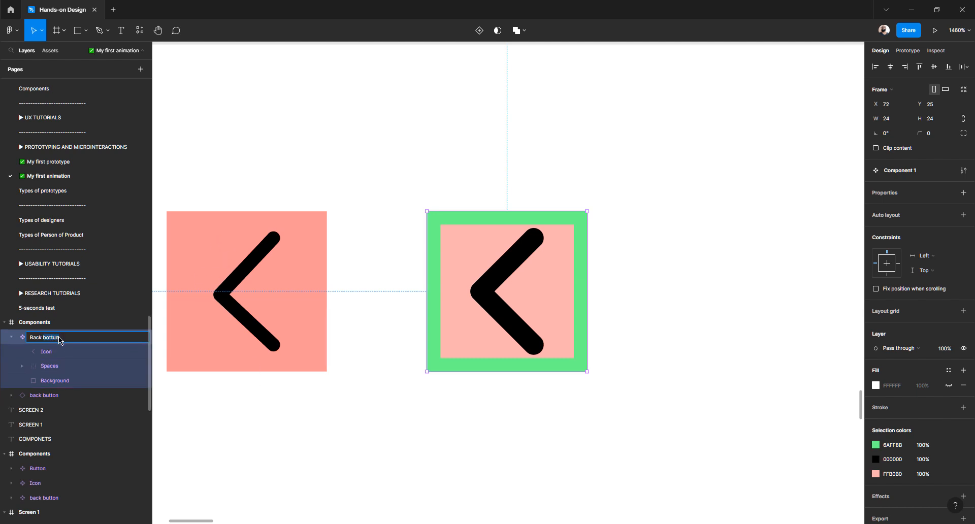
key("BackSpace")
type("bac")
key("BackSpace")
key("BackSpace")
key("BackSpace")
key("Return")
Review the Icon, Spaces and Background layers inside the Back component.
left_click(11, 337)
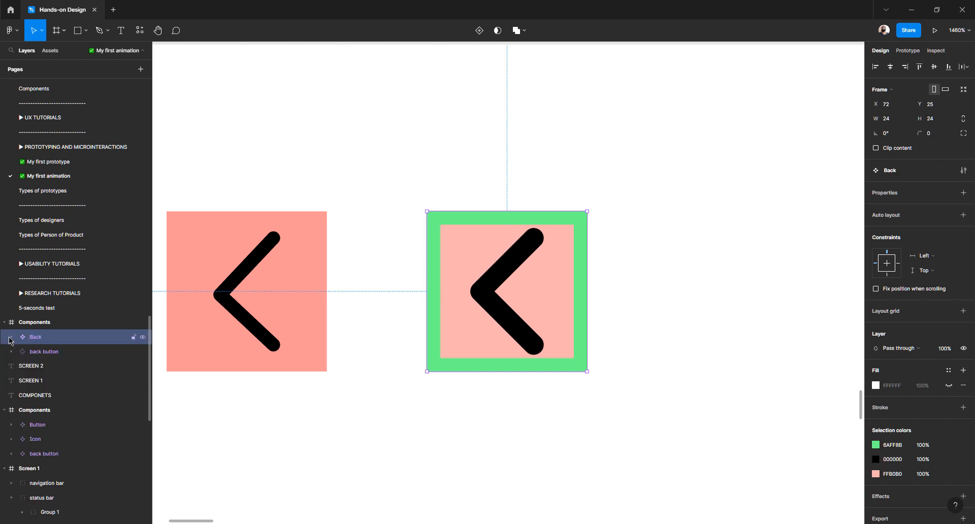
left_click(12, 337)
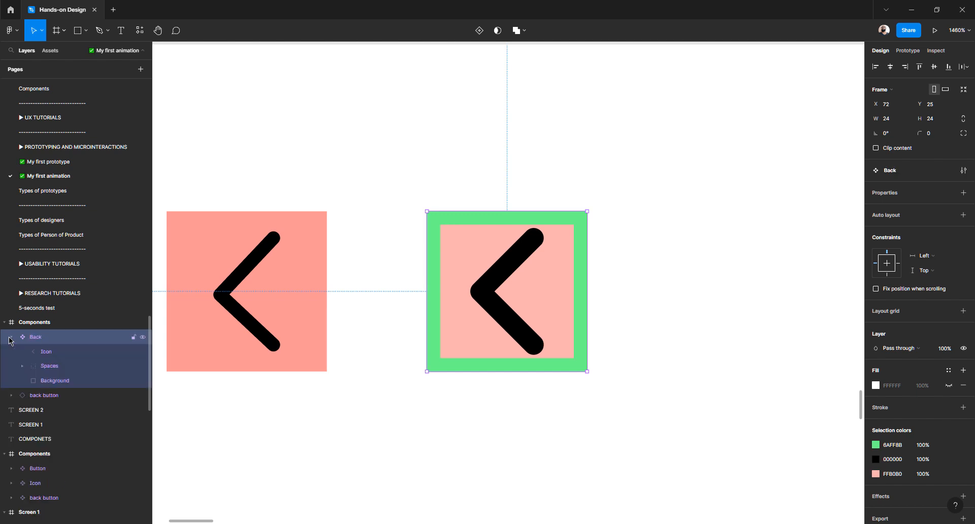
left_click(47, 353)
left_click(54, 367)
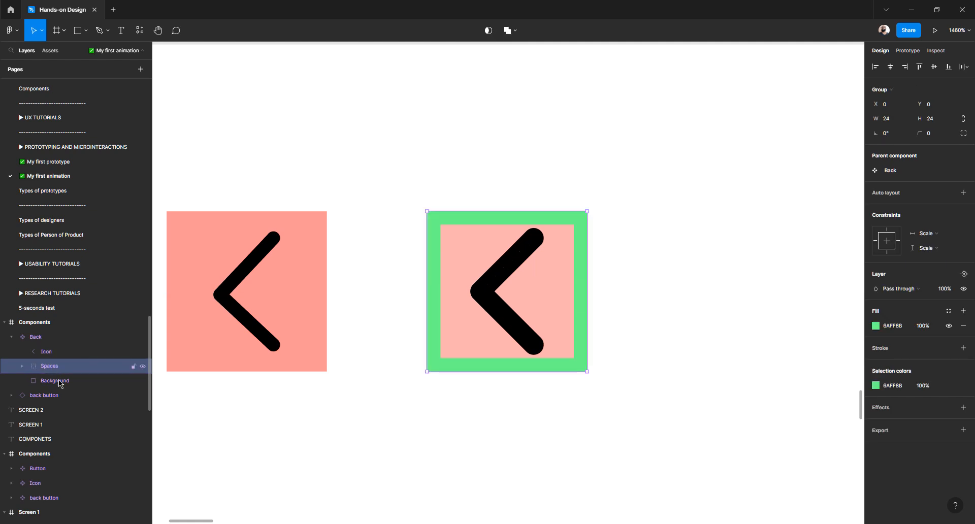
left_click(58, 385)
left_click(370, 185)
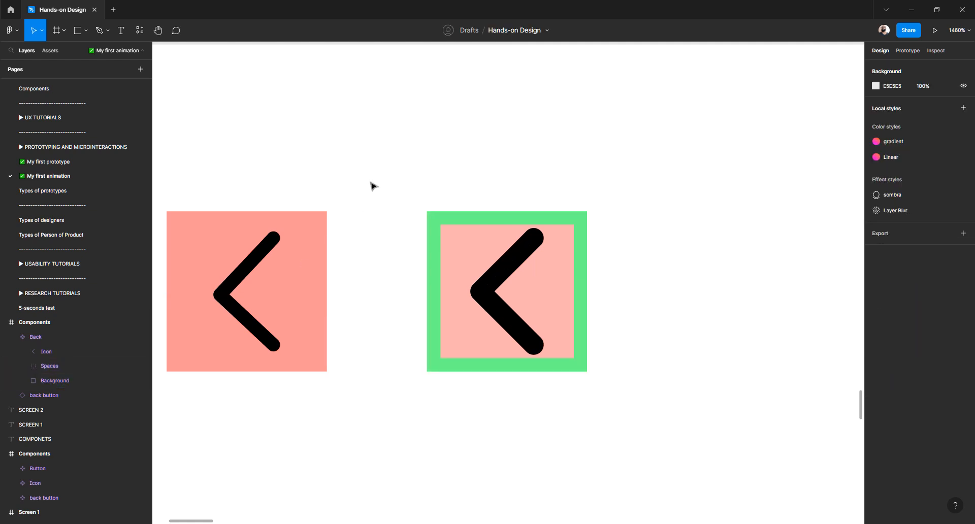
Place a copy of the Back component beside it and, with proportions locked, set the copy's width successively to 32, 40 and 56.
scroll(370, 185, "down", 5)
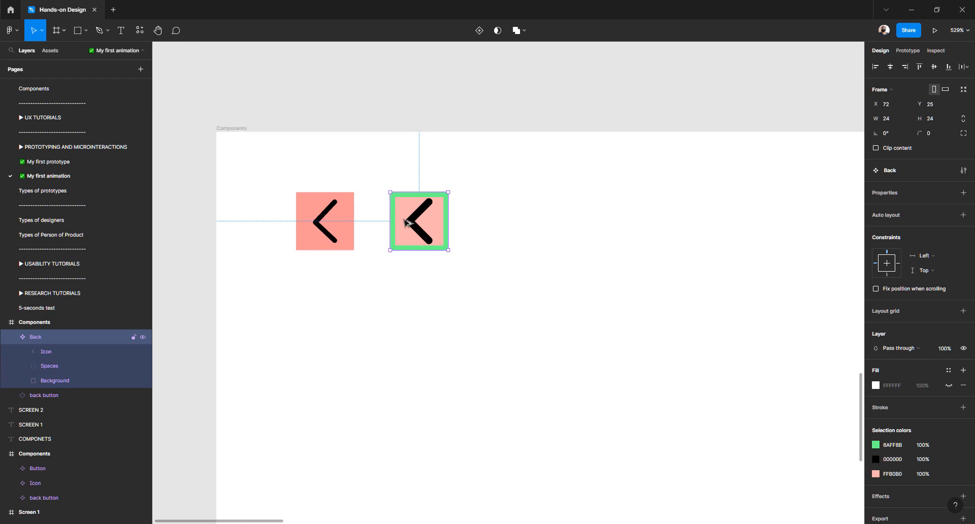
left_click_drag(412, 221, 483, 222)
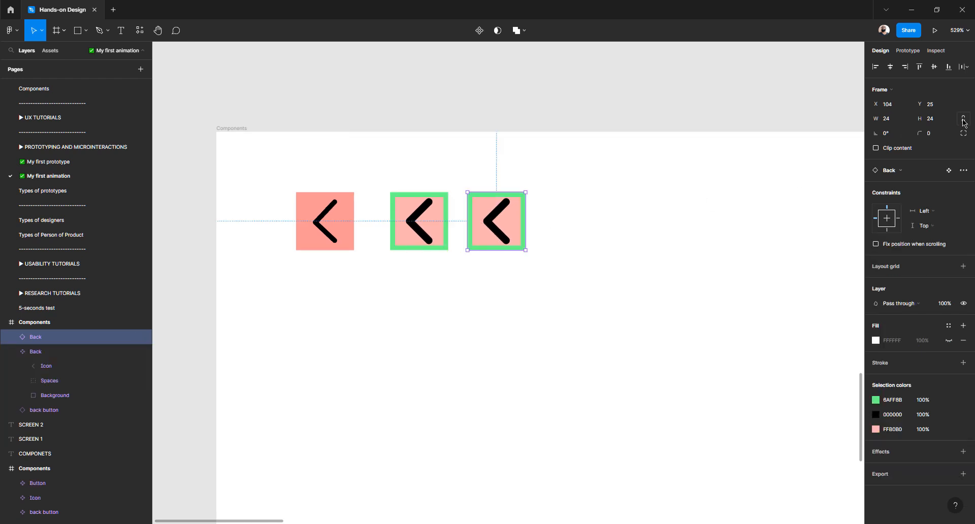
left_click(894, 120)
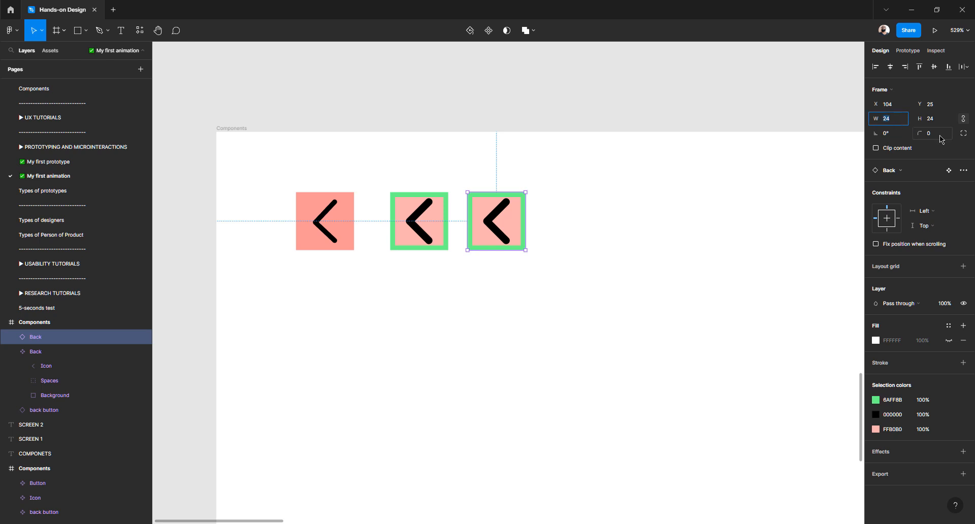
type("3")
key("Return")
left_click(888, 118)
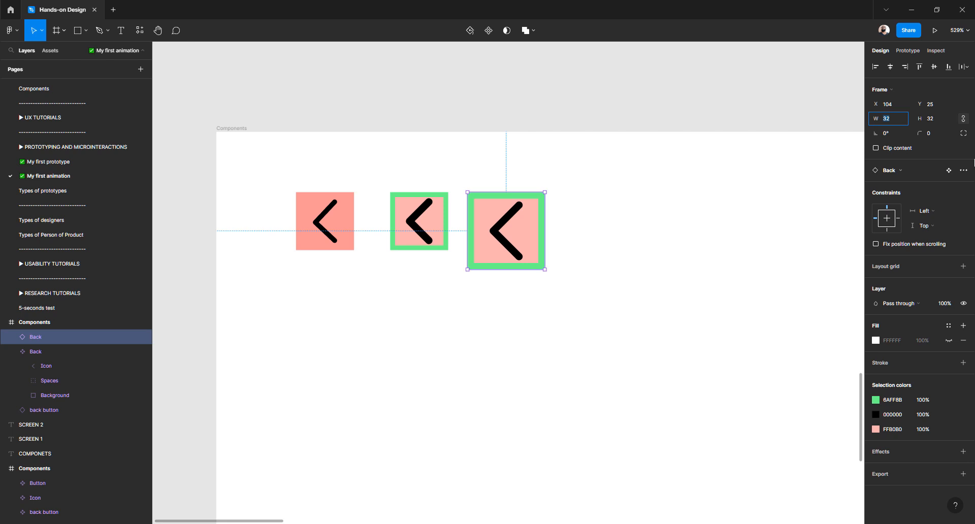
key("Return")
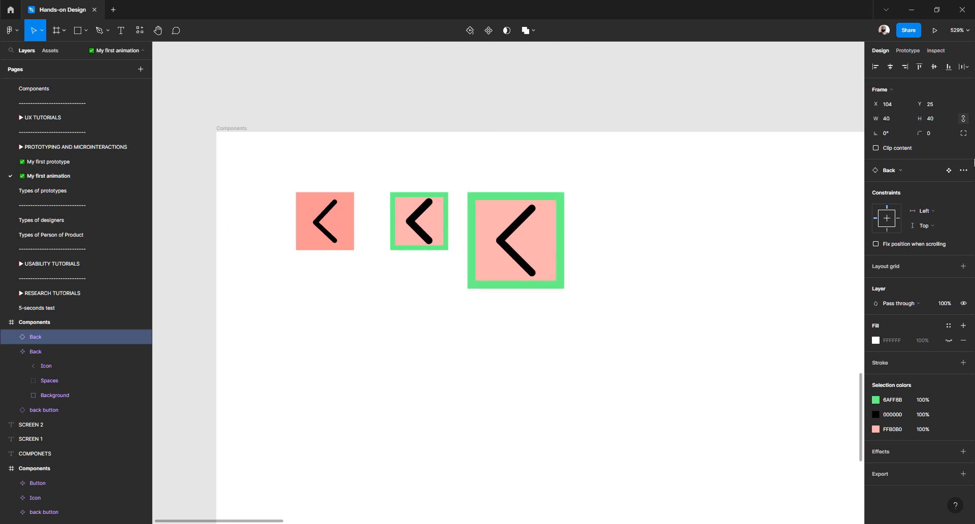
left_click(892, 120)
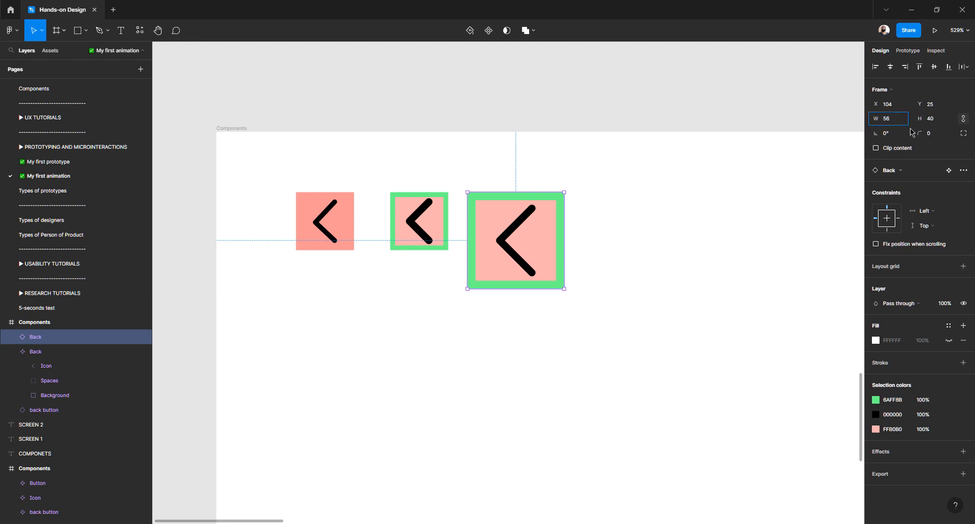
key("Return")
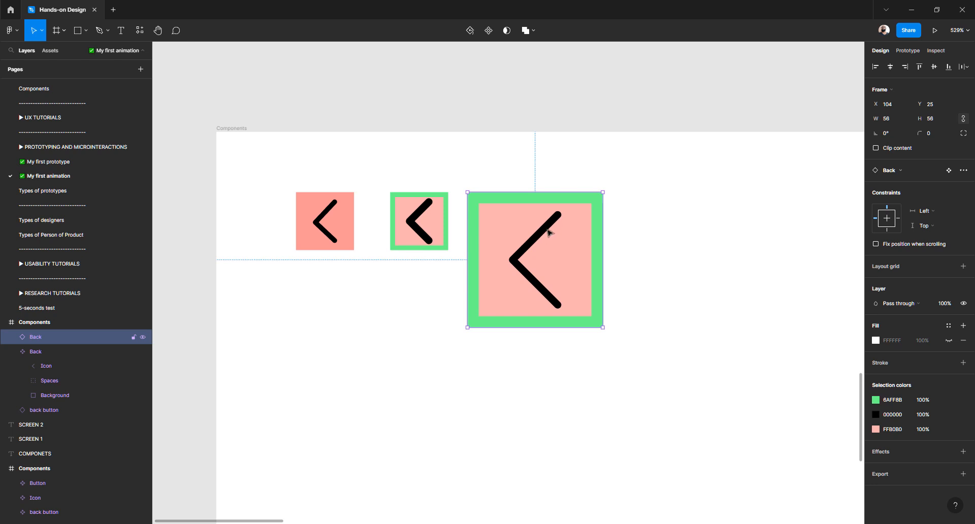
Move the Back component and its enlarged copy together out of the Components frame onto the empty canvas above, and inspect each one.
left_click(418, 231)
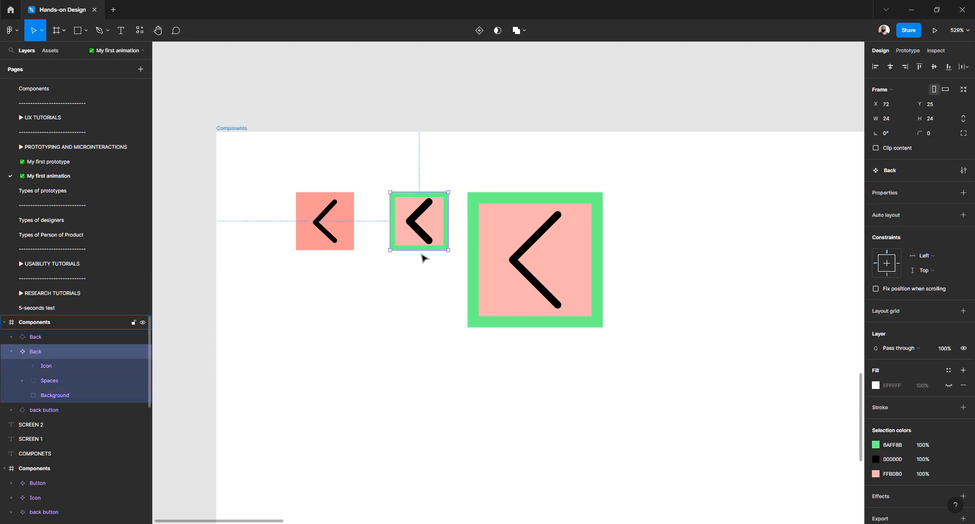
scroll(406, 223, "up", 3)
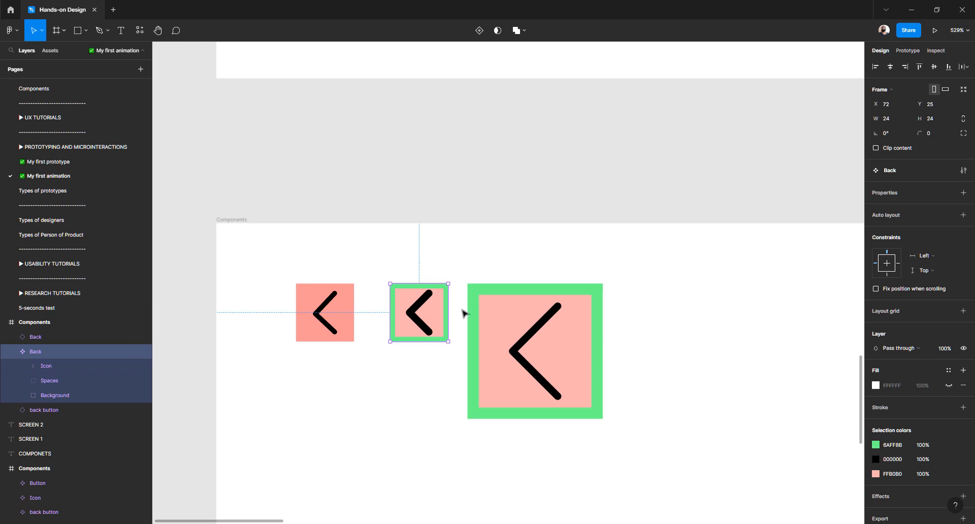
left_click(491, 315, "shift")
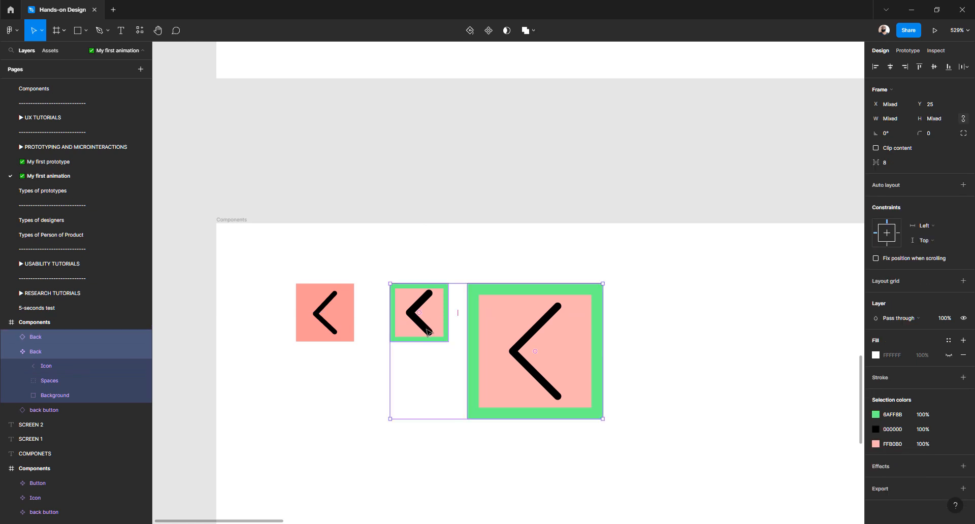
left_click_drag(426, 331, 415, 131)
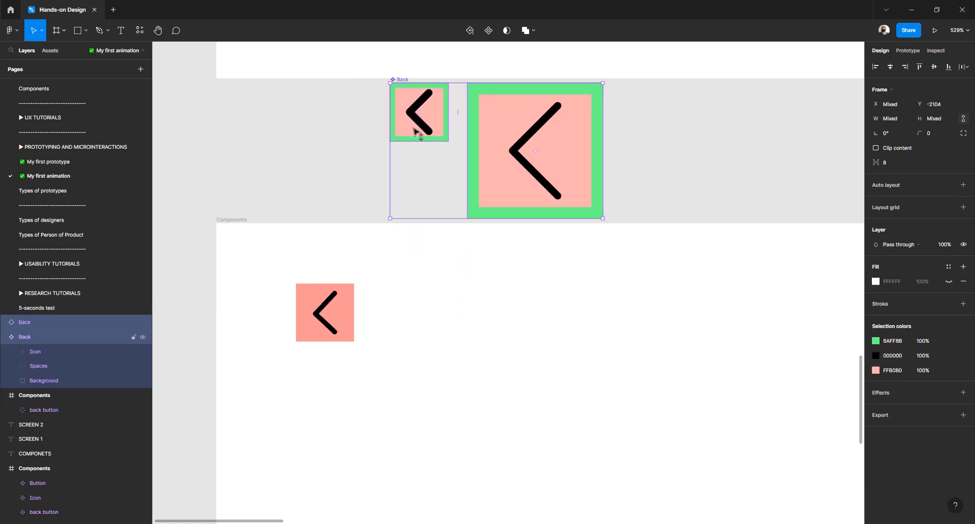
scroll(416, 132, "up", 1)
scroll(424, 167, "up", 6)
key("Escape")
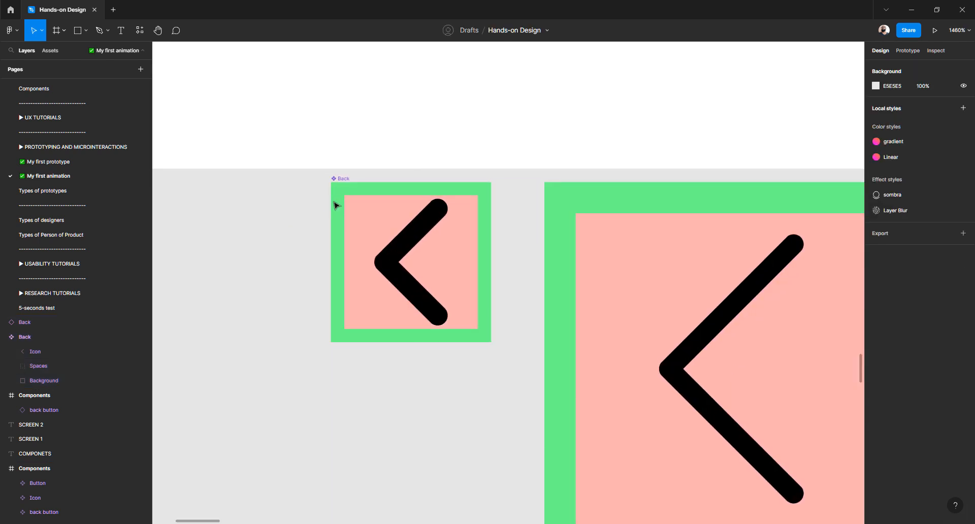
left_click(337, 186)
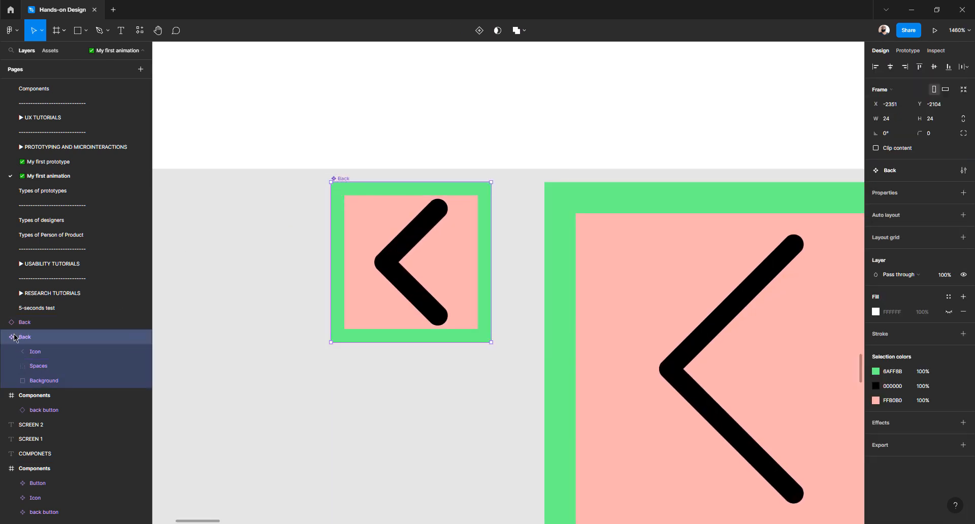
left_click(635, 265)
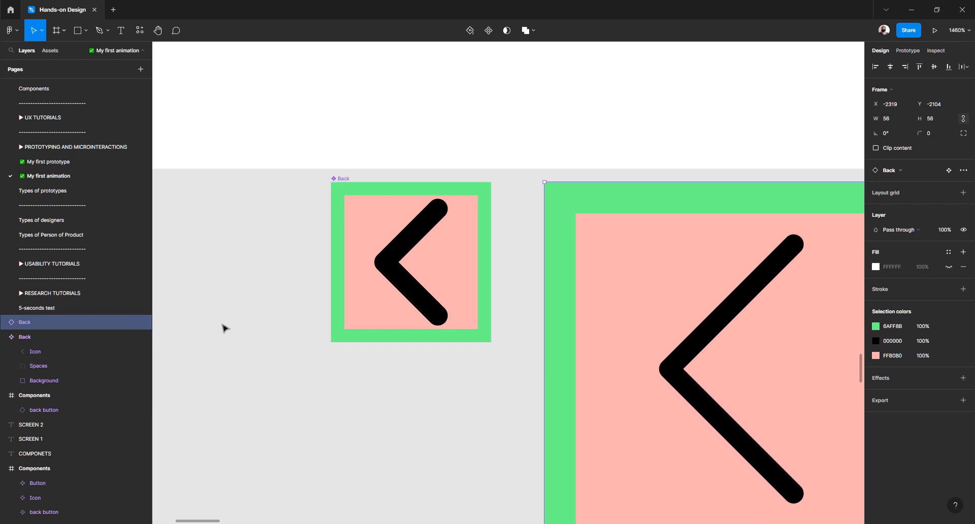
Convert the arrow's stroke in the main Back component to a filled shape with Outline stroke.
scroll(227, 327, "down", 3)
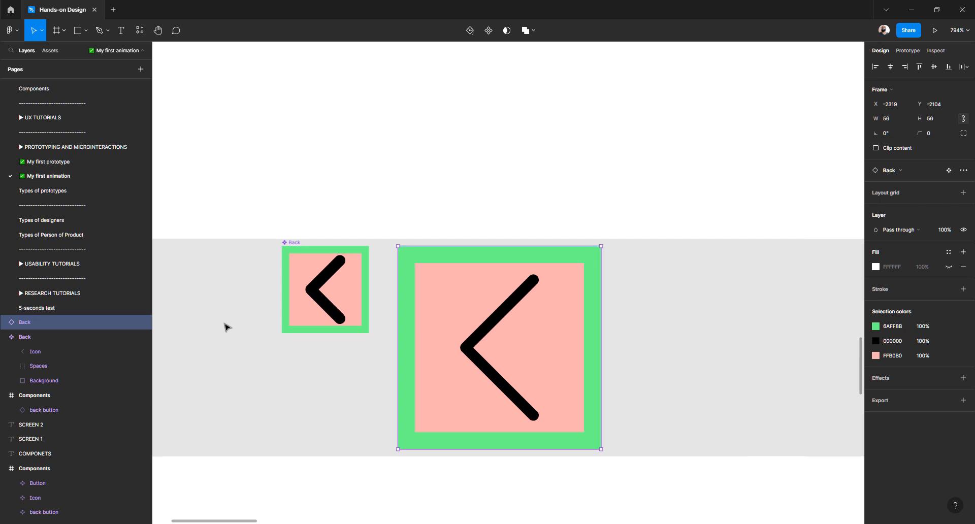
double_click(320, 304)
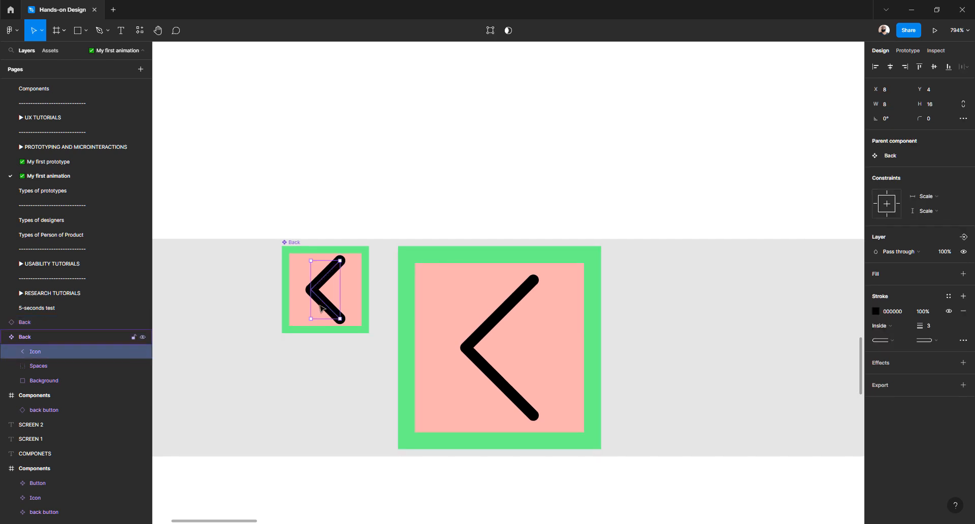
right_click(325, 304)
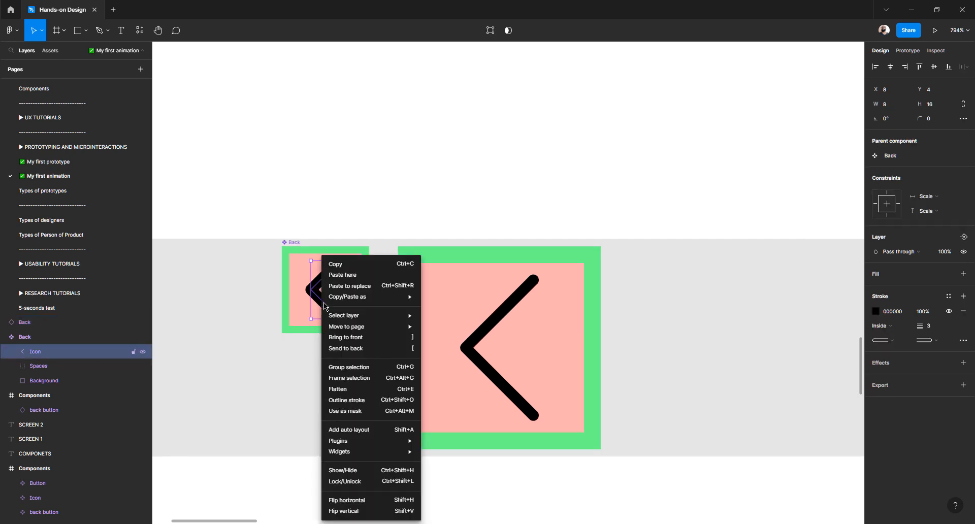
left_click(272, 372)
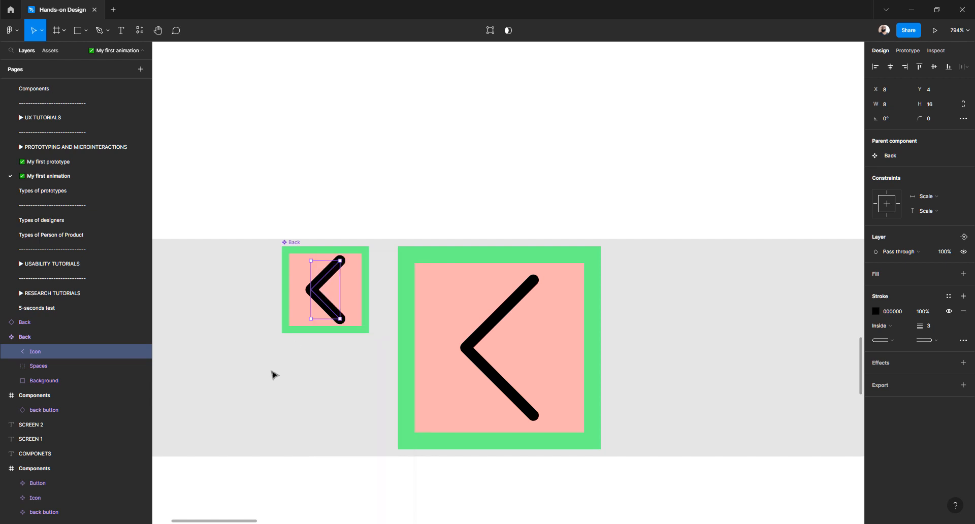
right_click(326, 307)
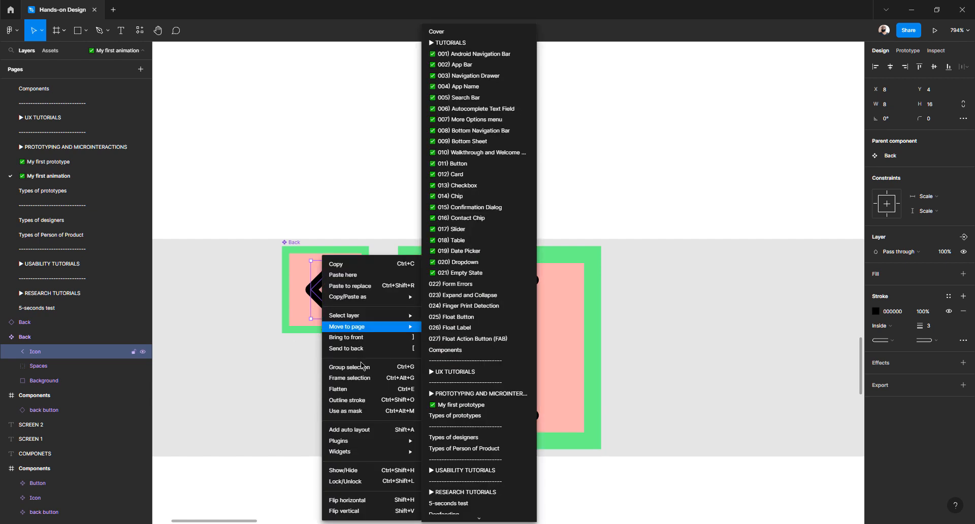
left_click(358, 407)
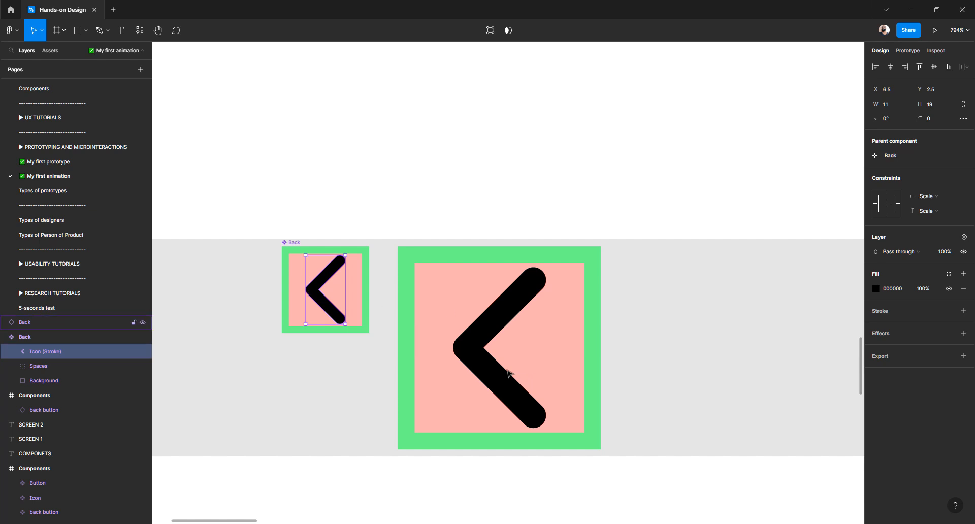
Set the enlarged Back copy's width to 32 with its proportions locked.
left_click(498, 333)
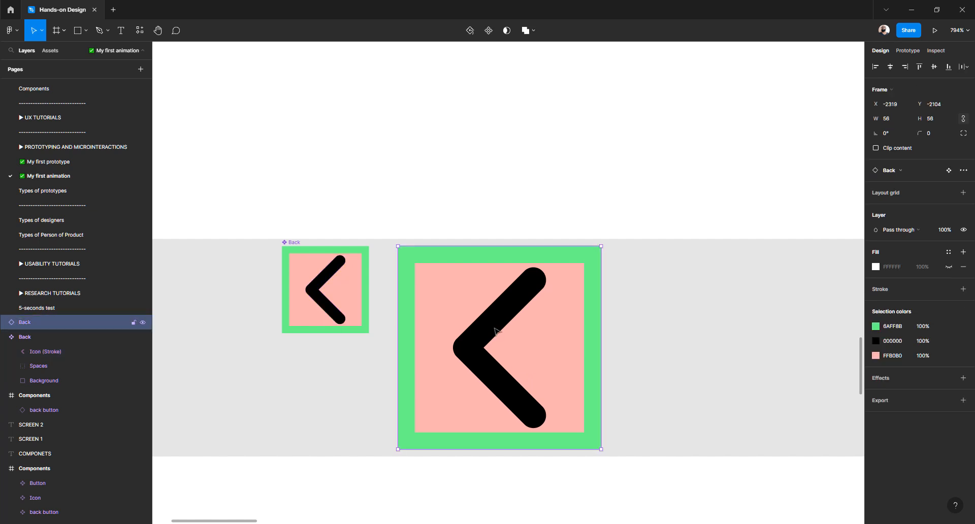
left_click(896, 123)
type("32")
key("Return")
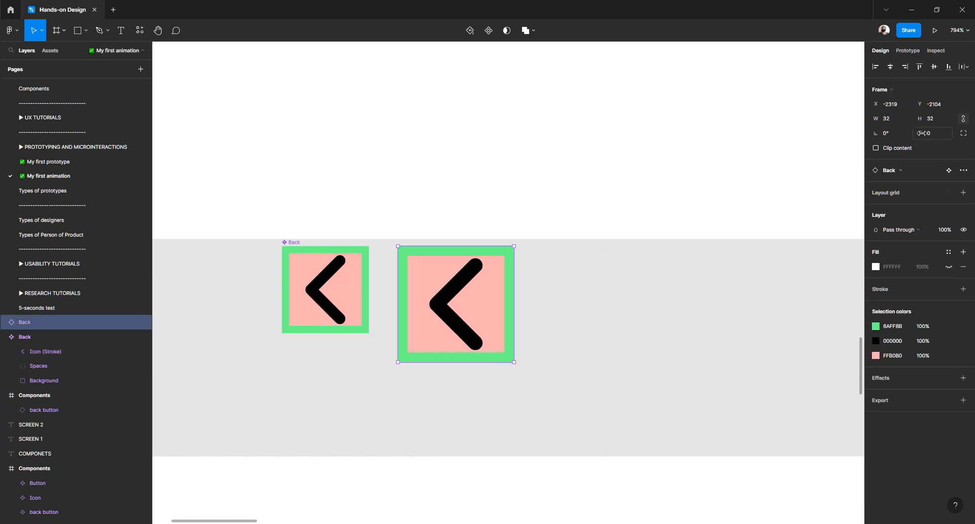
Delete the Back copy beside the main component.
scroll(389, 311, "down", 2)
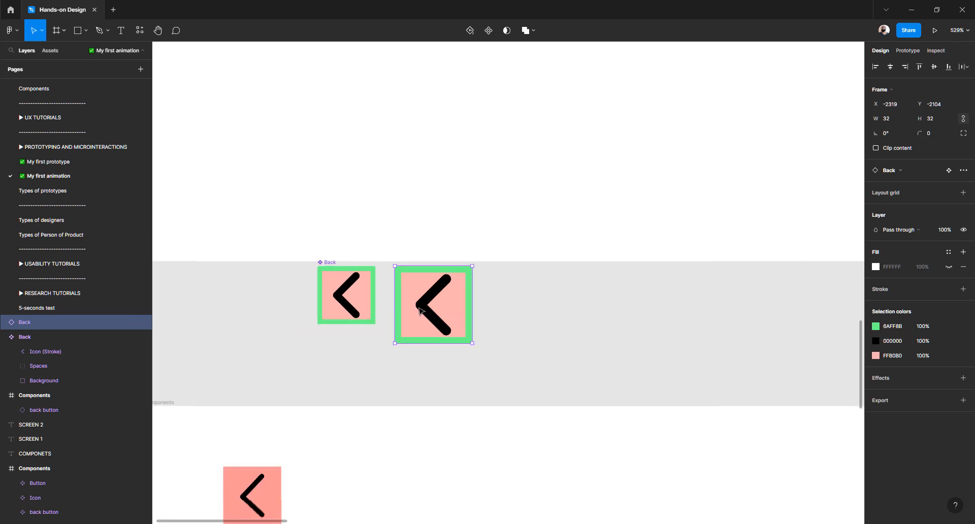
left_click(509, 311)
left_click(421, 314)
key("Delete")
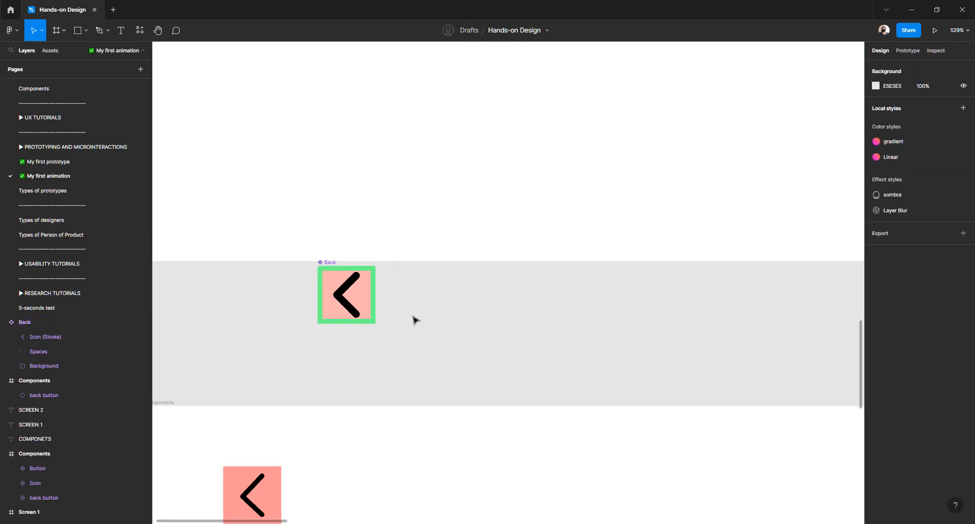
Move the Back component into the Components frame beside the old back button, at X 67, Y 25.
scroll(397, 335, "down", 1)
left_click(330, 235)
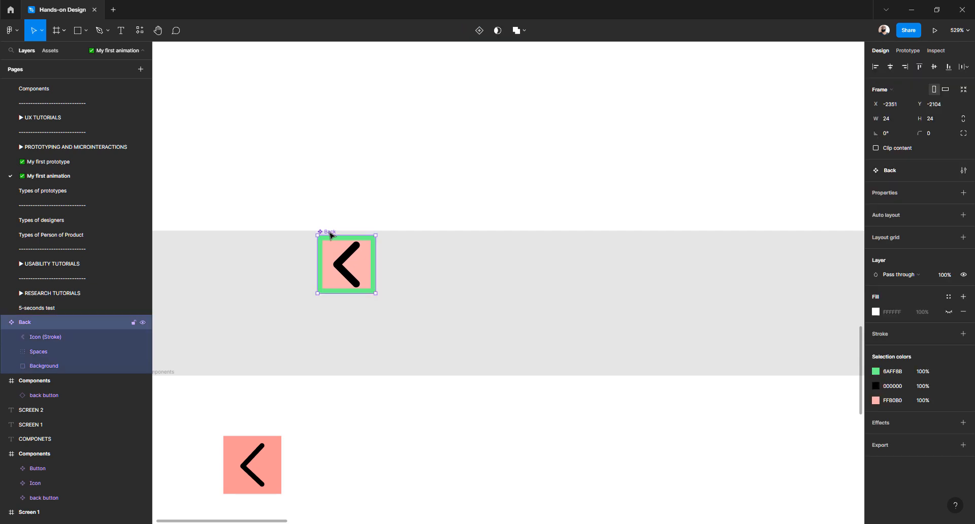
left_click_drag(328, 245, 315, 444)
scroll(370, 333, "down", 3)
scroll(378, 320, "left", 2)
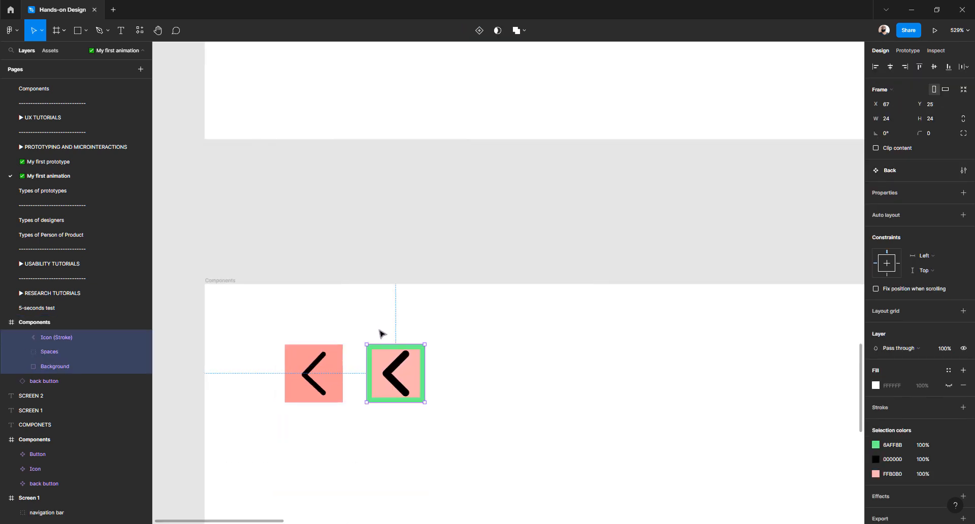
Delete the old back button in the lower Components frame and move the Back component to X 13, Y 25.
scroll(361, 392, "up", 5)
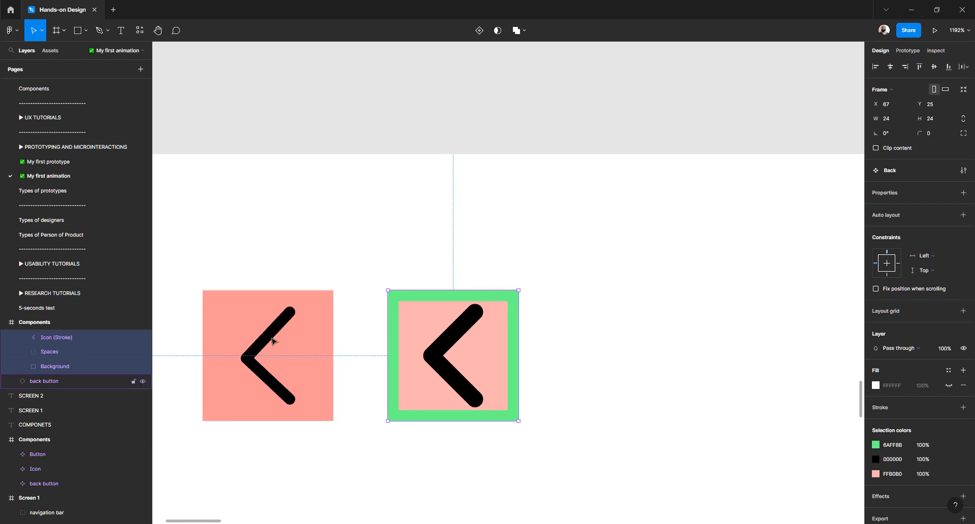
left_click(597, 270)
left_click(284, 340)
scroll(283, 342, "down", 4)
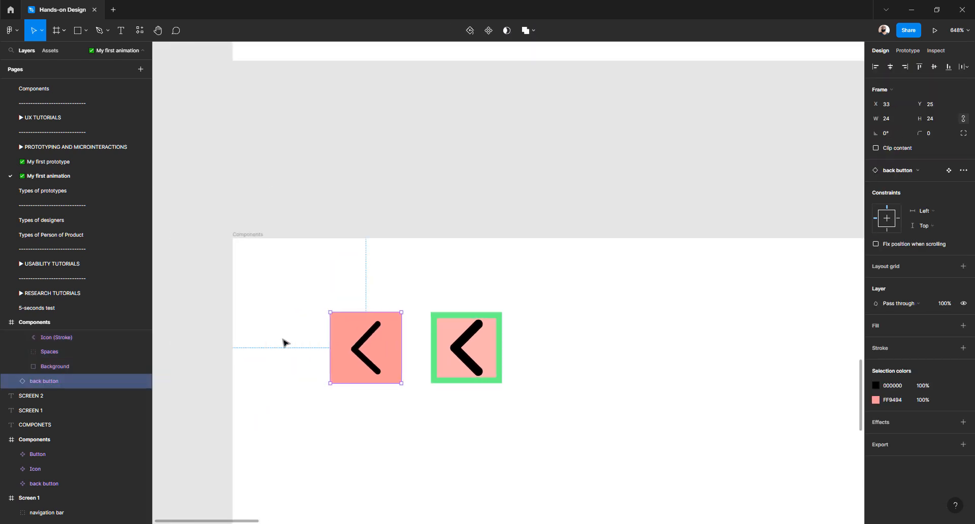
key("Delete")
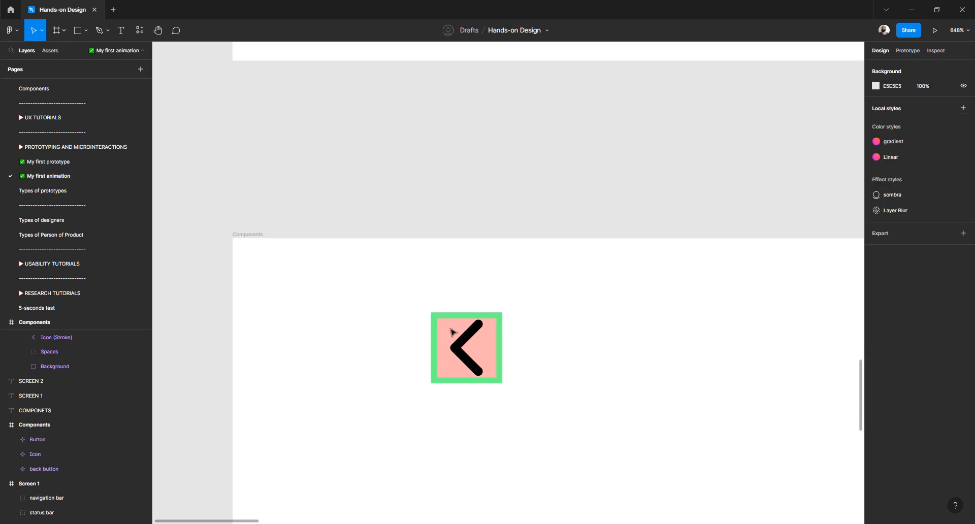
left_click(468, 336)
left_click_drag(467, 336, 318, 334)
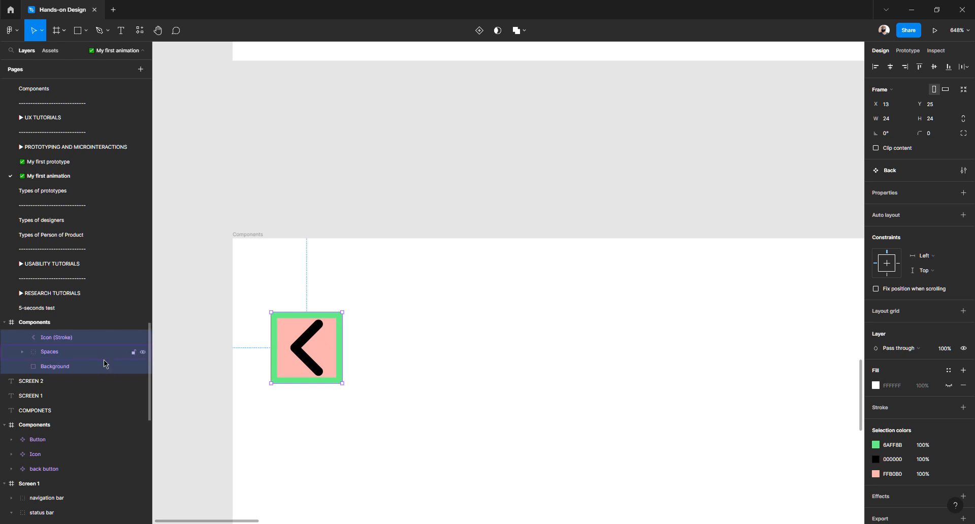
Rename the Back component's arrow layer from "Icon (Stroke)" to "Icon".
double_click(60, 355)
left_click(59, 356)
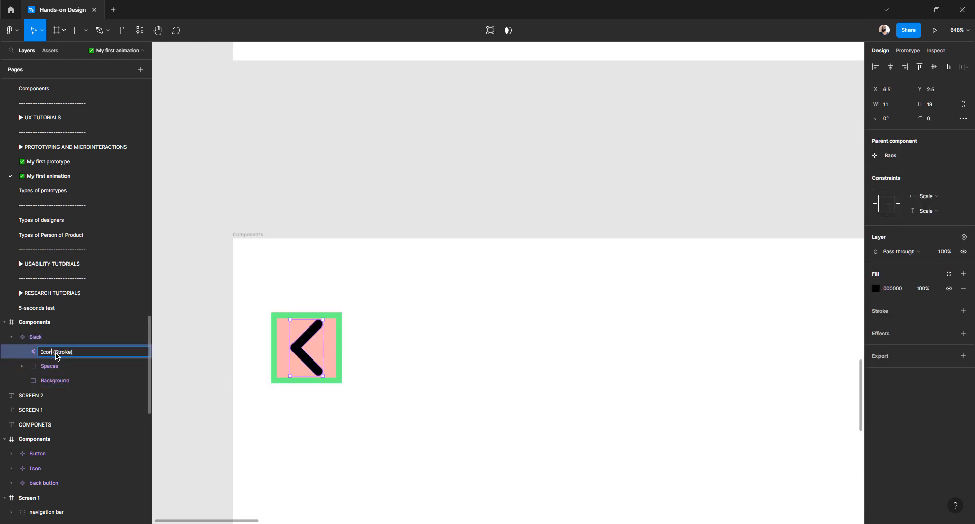
left_click_drag(55, 352, 105, 351)
key("BackSpace")
key("Return")
left_click(300, 171)
Duplicate the blue microphone icon as an instance and place it in the lower Components frame at X 76, Y 37.
scroll(372, 189, "down", 10)
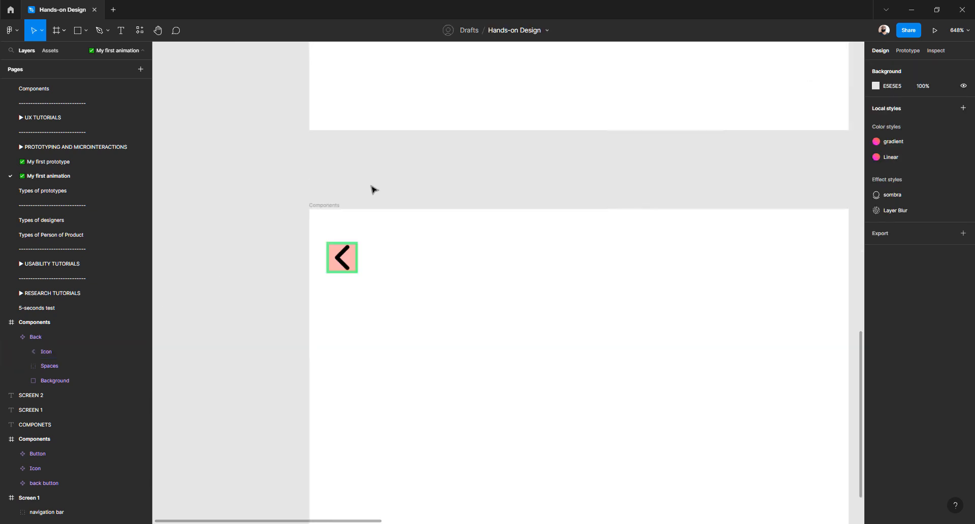
scroll(374, 189, "up", 6)
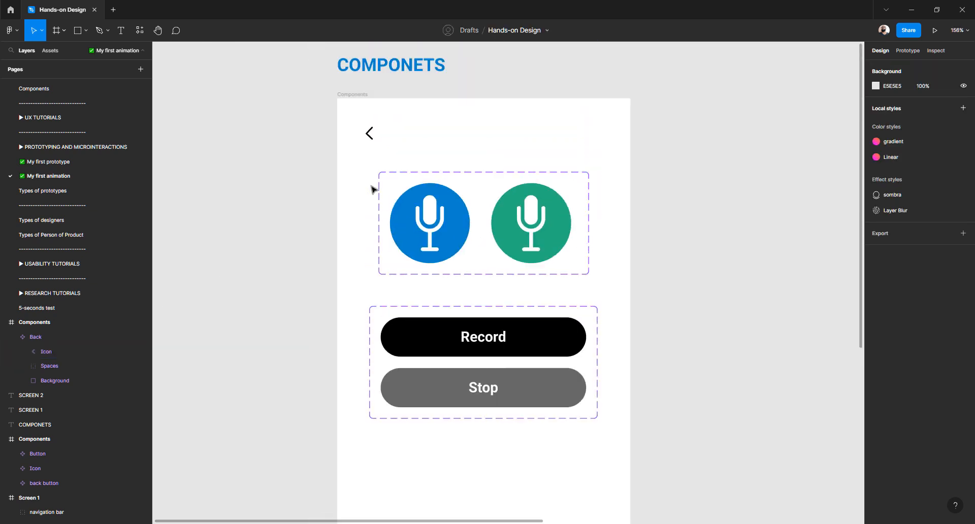
scroll(374, 189, "down", 1)
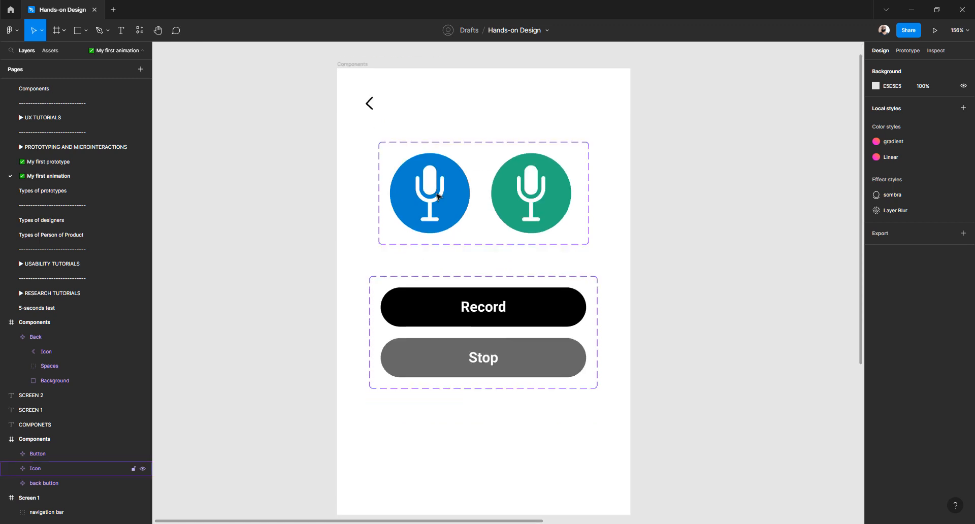
left_click(434, 196)
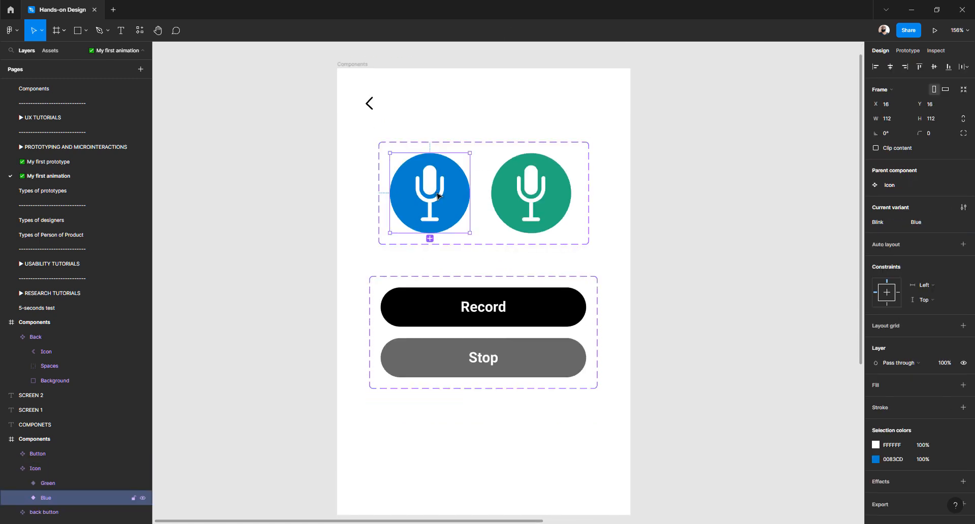
left_click_drag(437, 196, 213, 205)
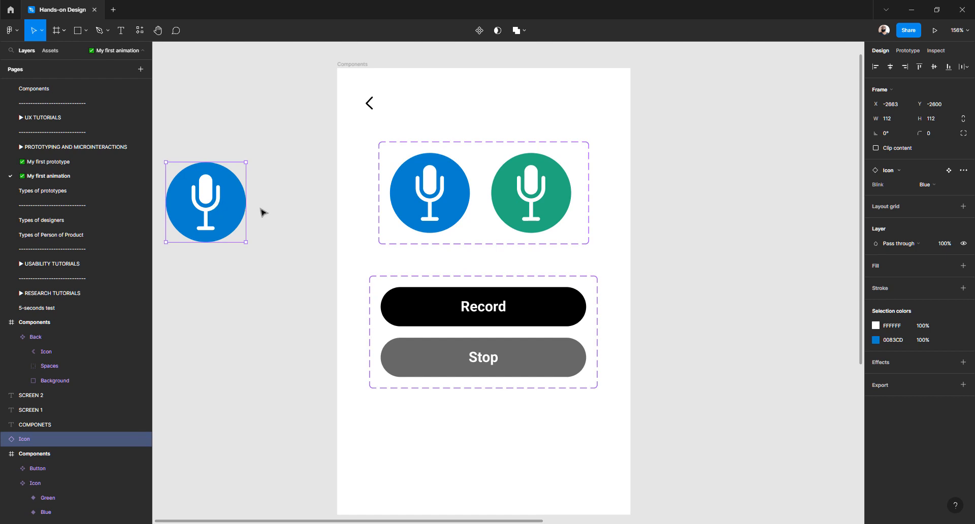
scroll(261, 211, "down", 3)
scroll(261, 211, "down", 5)
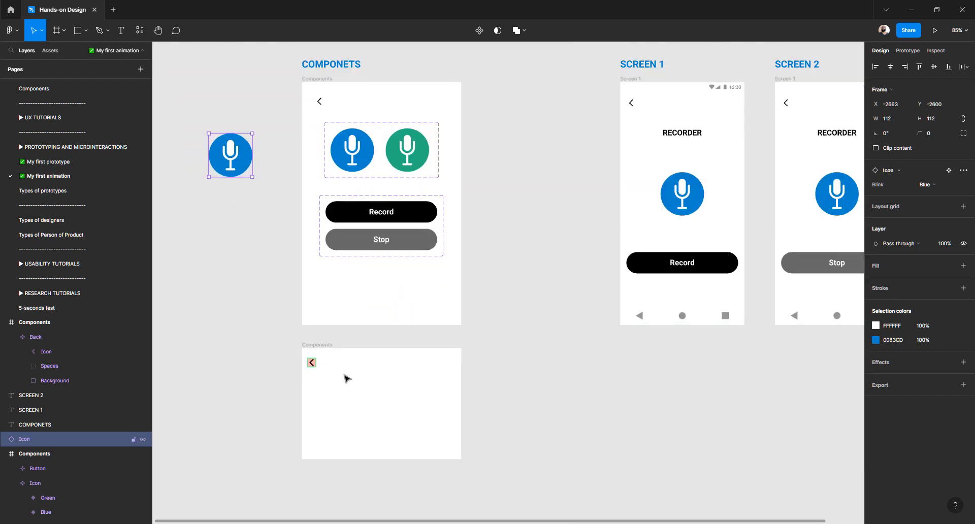
left_click_drag(228, 152, 351, 383)
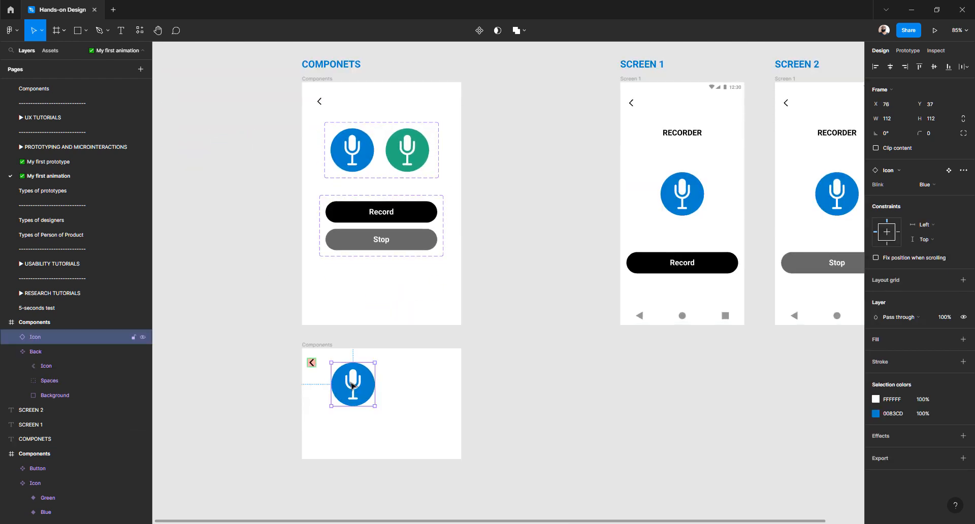
Extend the lower Components frame downward to a height of 468.
scroll(351, 384, "up", 5)
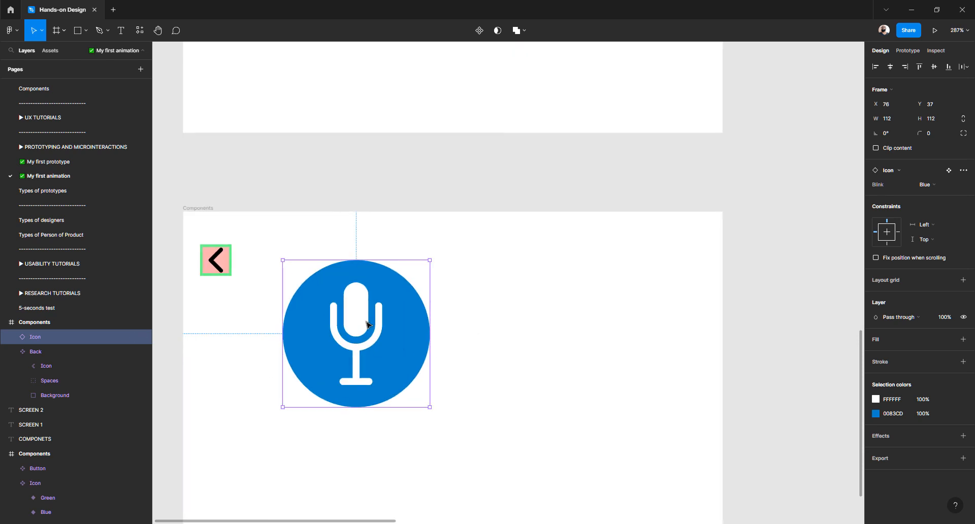
scroll(367, 324, "up", 1)
scroll(411, 331, "down", 1)
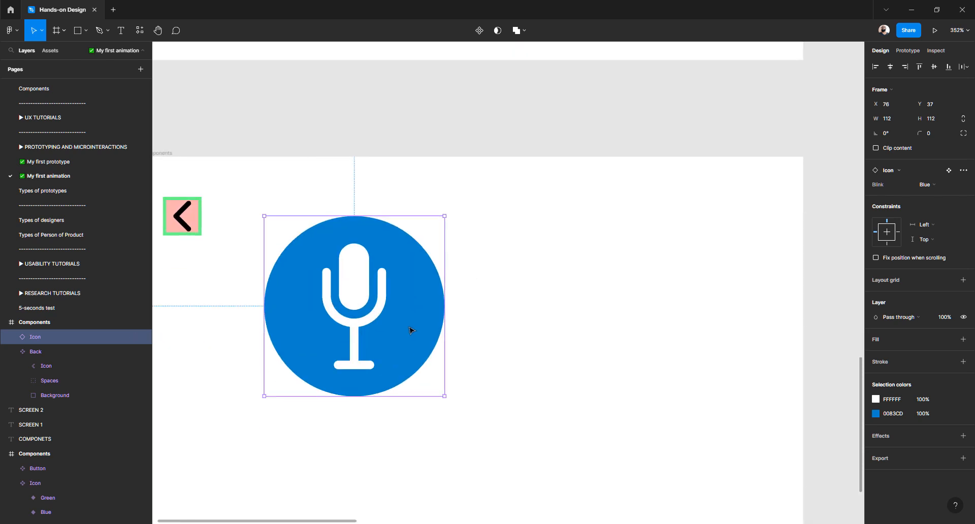
scroll(410, 328, "up", 1)
left_click_drag(374, 320, 326, 304)
scroll(320, 304, "down", 5)
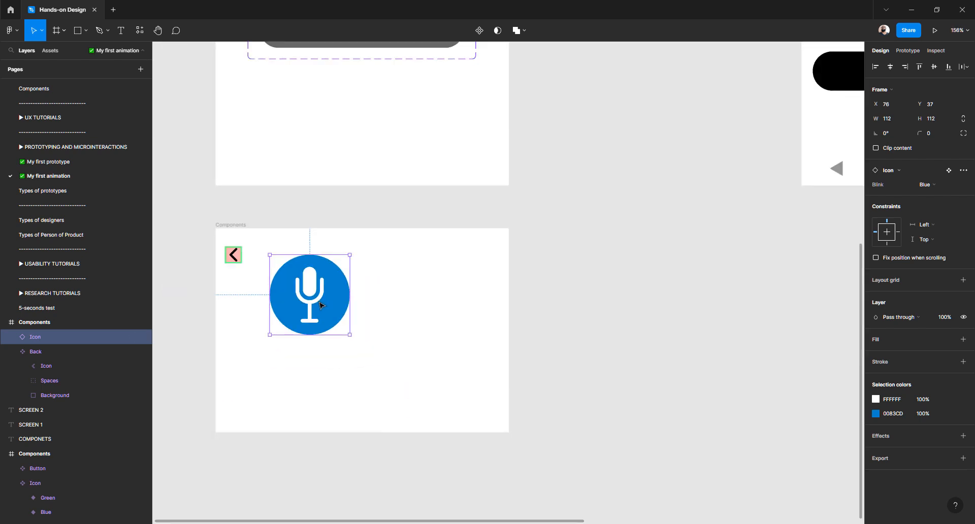
left_click(391, 370)
left_click(382, 306)
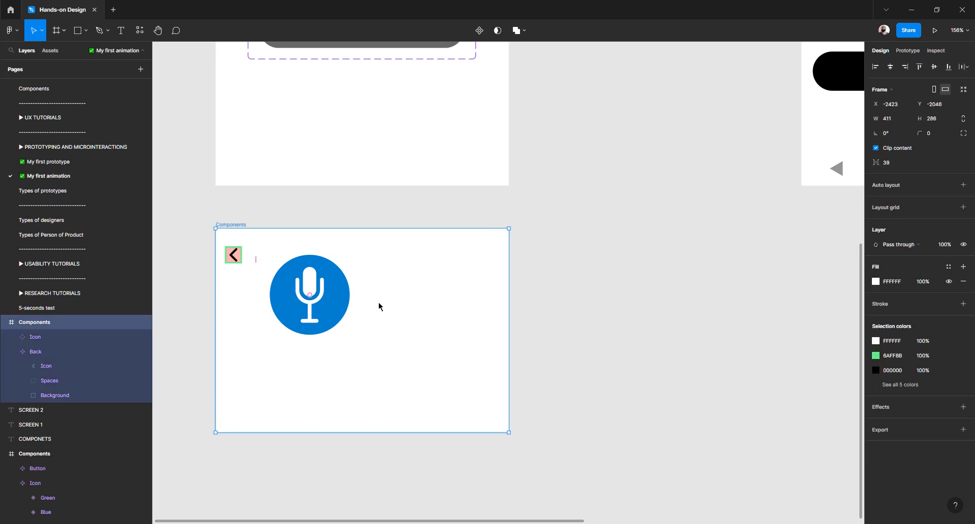
scroll(380, 315, "down", 2)
left_click_drag(357, 390, 361, 490)
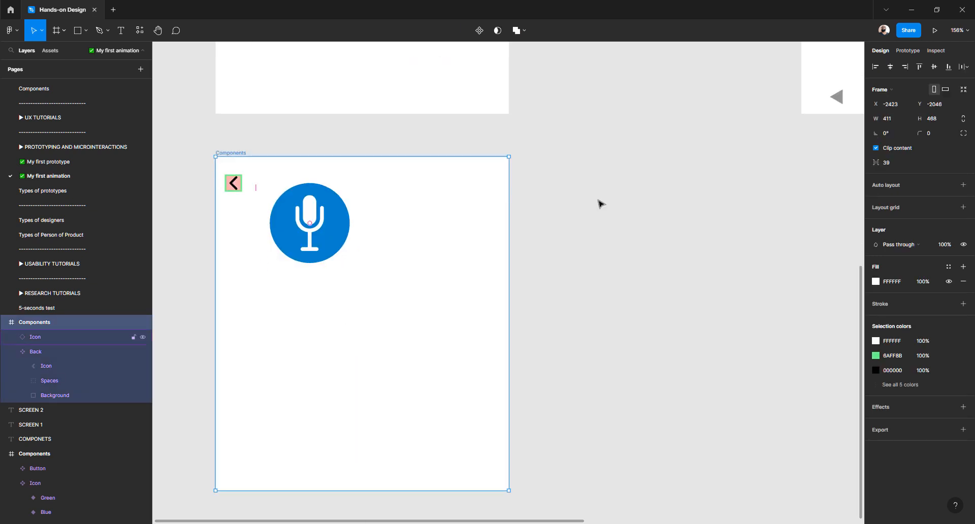
left_click(657, 193)
Move the blue microphone icon instance down to X 76, Y 132 in the lower Components frame.
left_click_drag(328, 231, 328, 282)
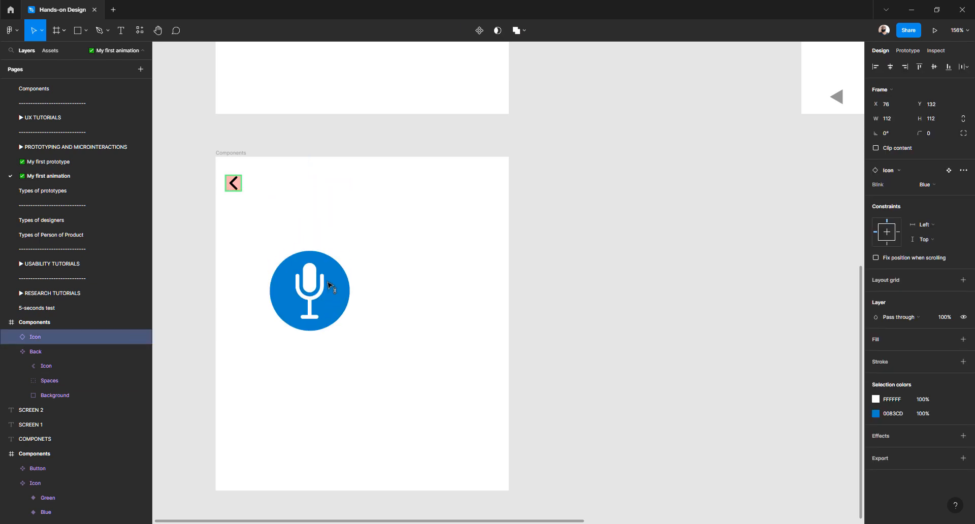
scroll(328, 282, "up", 5)
left_click_drag(410, 254, 471, 230)
left_click(499, 268)
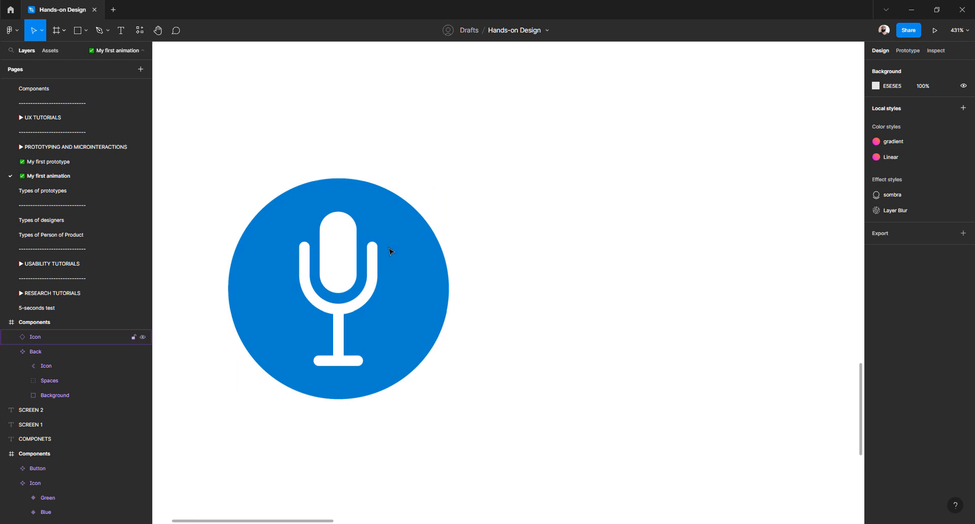
Draw a rectangle to the right of the microphone icon and set its size to 18 wide by 40 high.
key("r")
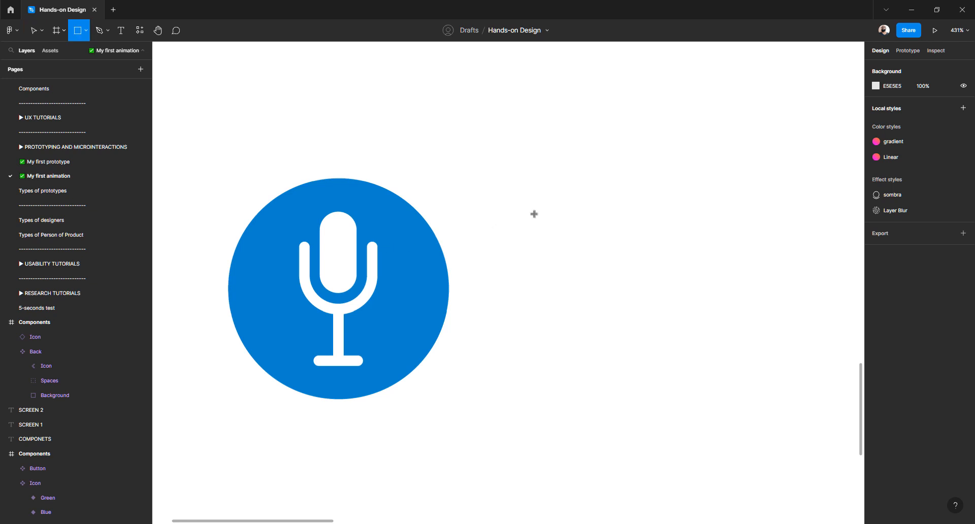
mouse_move(530, 202)
left_mouse_down()
mouse_move(531, 254)
mouse_move(558, 286)
left_mouse_up()
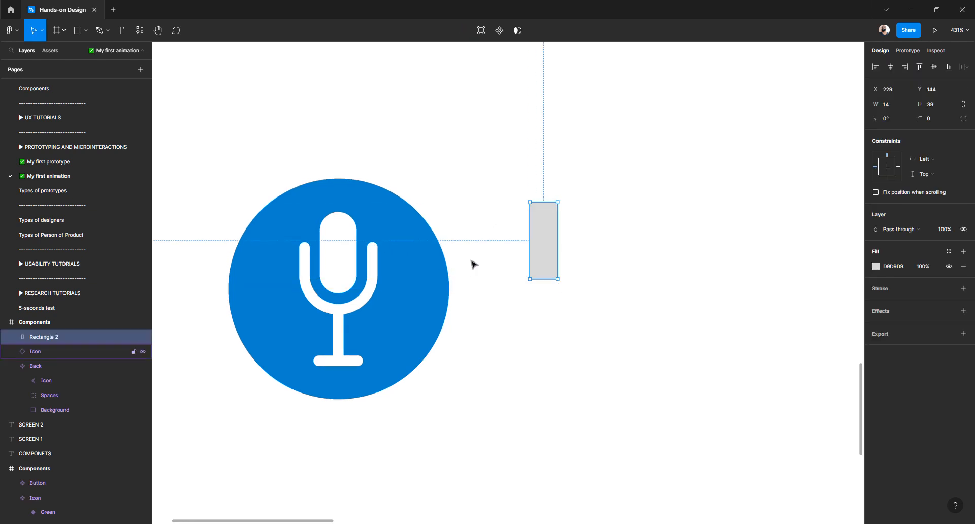
left_click(340, 263, "ctrl")
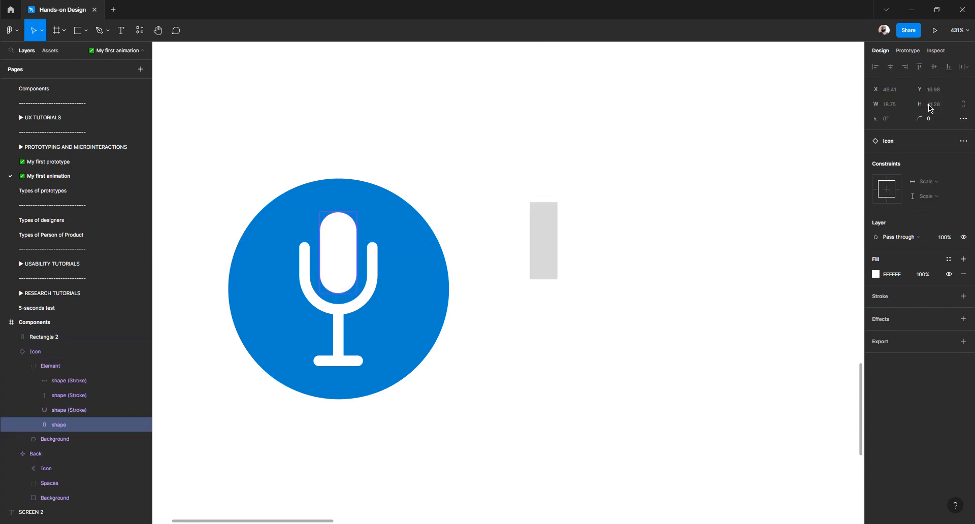
left_click(696, 196)
left_click(551, 236)
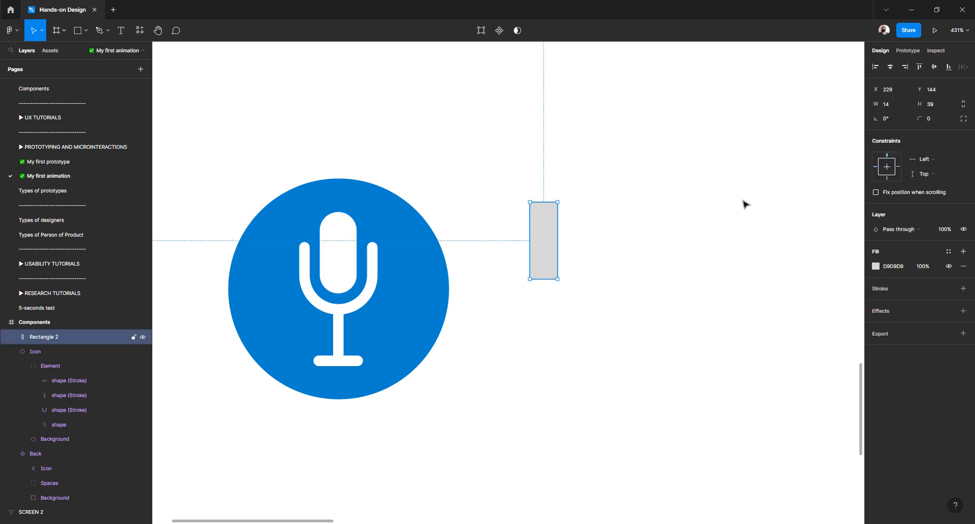
left_click(887, 104)
type("18")
key("Tab")
key("Return")
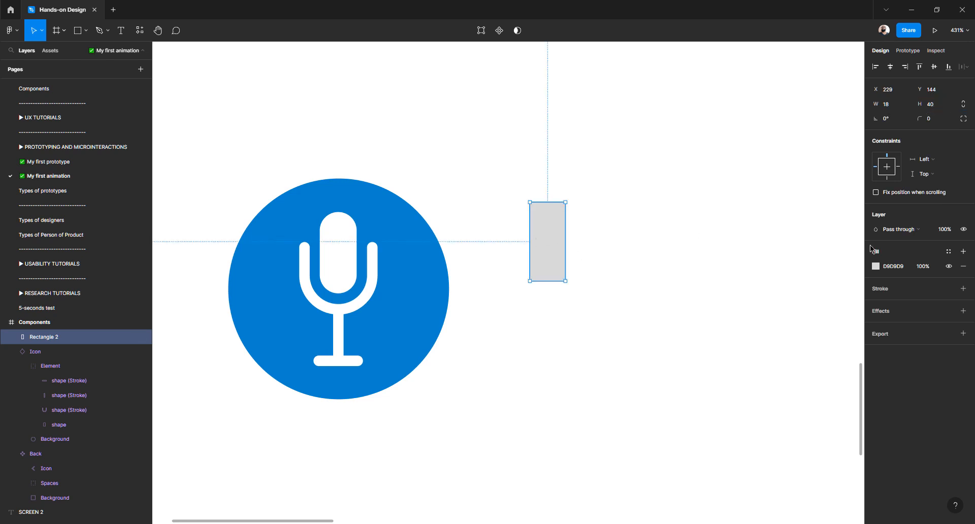
Give the 18 × 40 rectangle a solid FF0000 fill and a corner radius of 32.
left_click(876, 269)
type("ff0000")
key("Return")
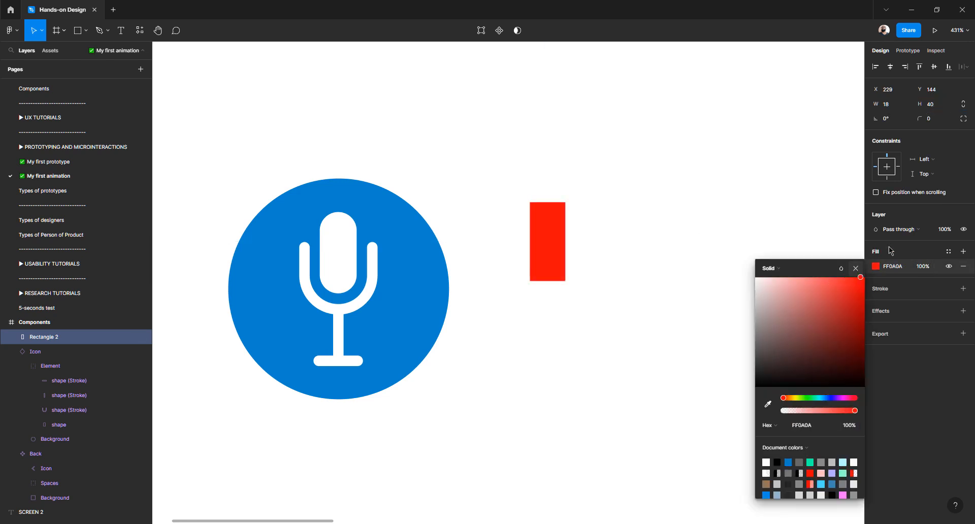
key("Escape")
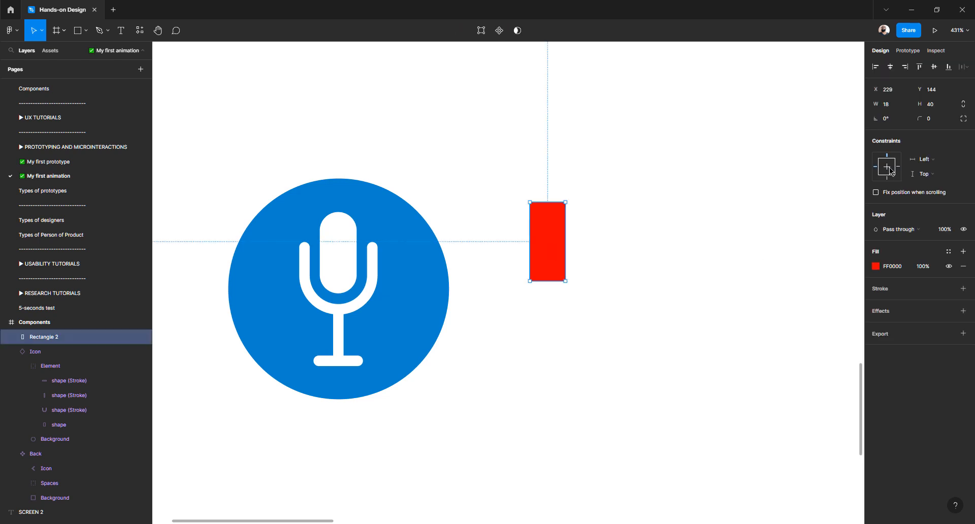
left_click(922, 119)
key("Return")
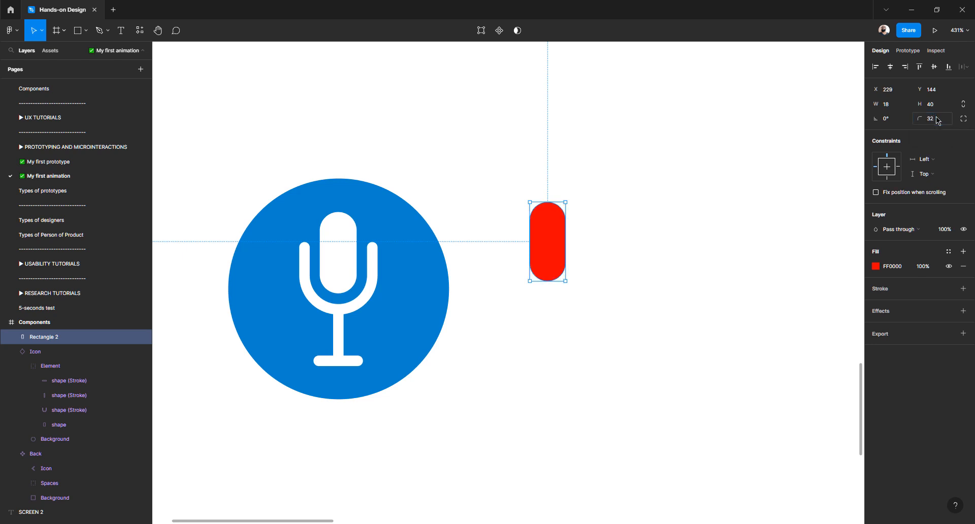
left_click(644, 207)
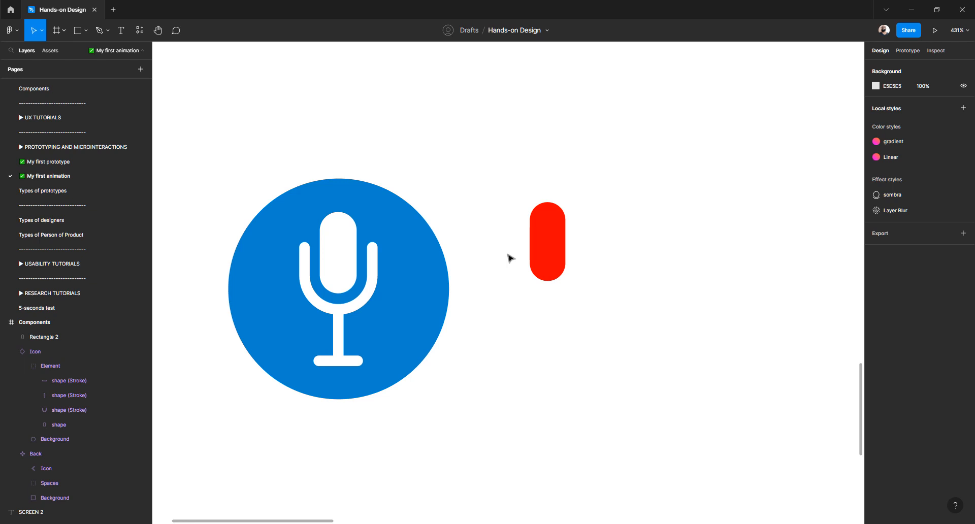
Draw an open, square-cornered U-shaped path about 35 wide and 32 high around the red capsule's lower part with the Pen tool.
key("p")
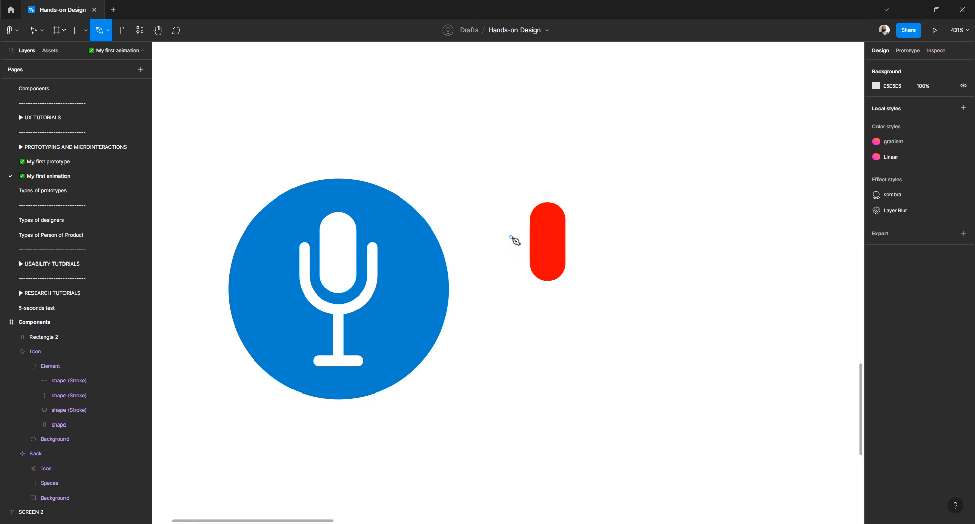
left_click(511, 236)
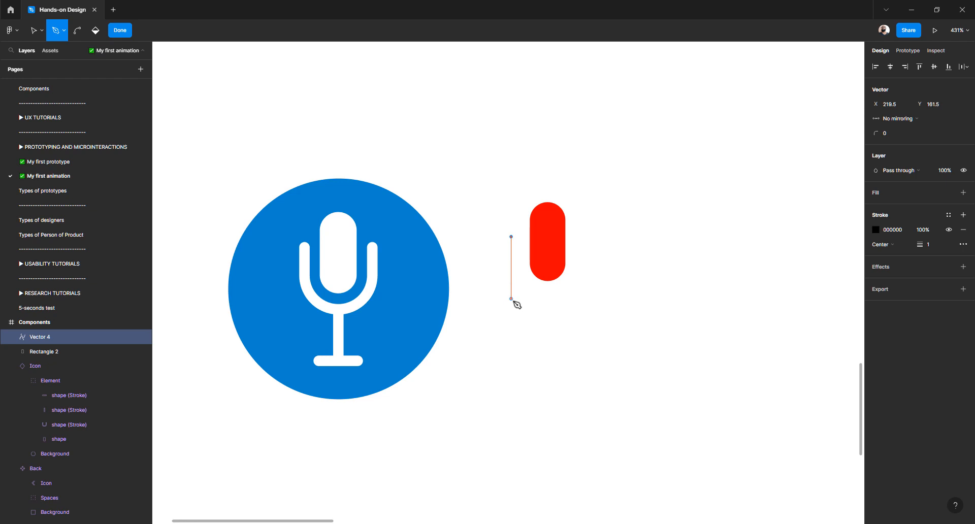
left_click(511, 299)
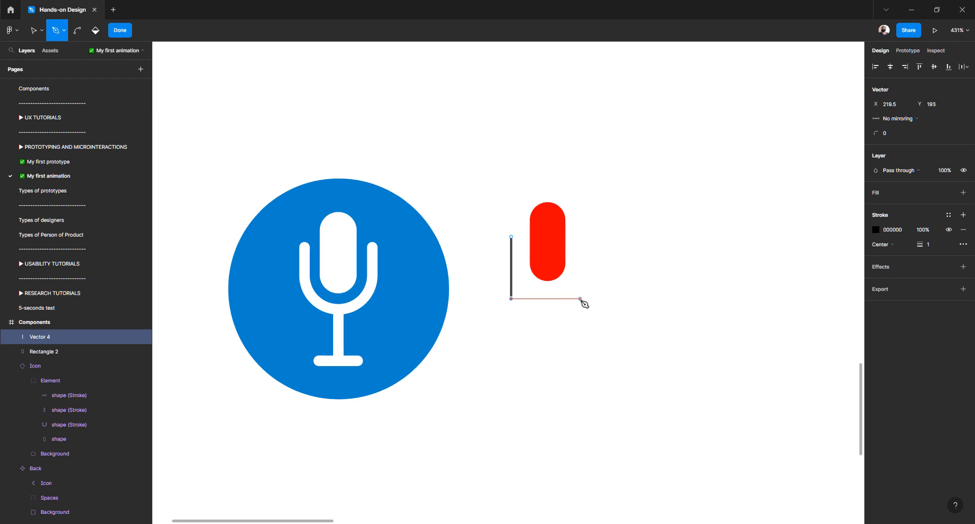
left_click(580, 298)
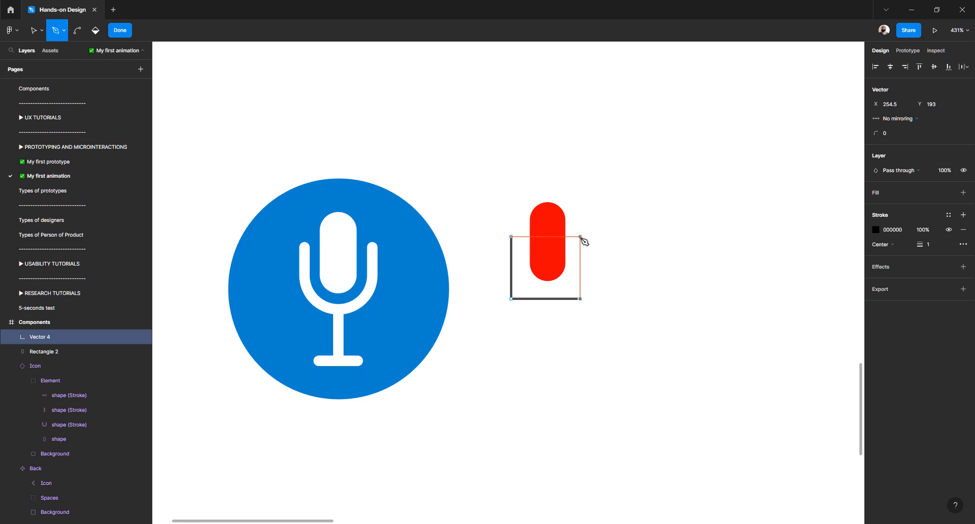
left_click(580, 237)
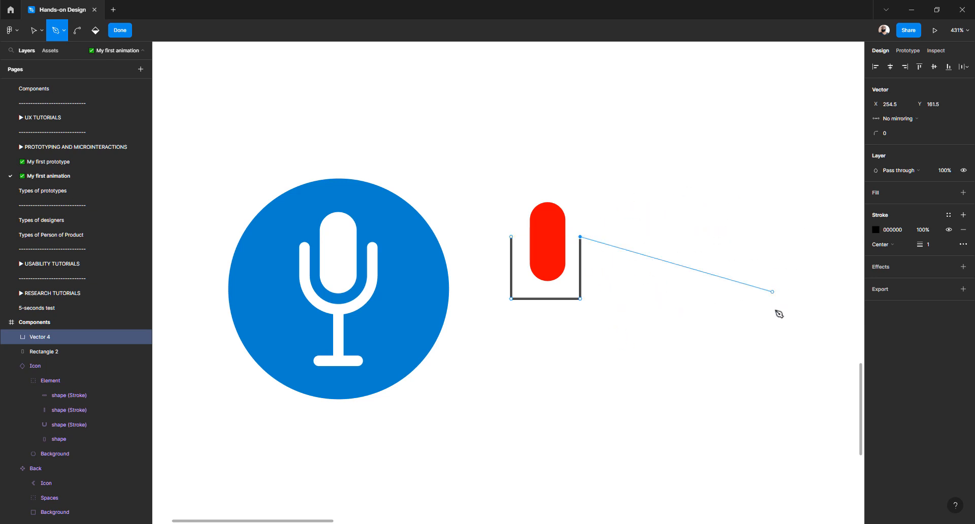
key("Escape")
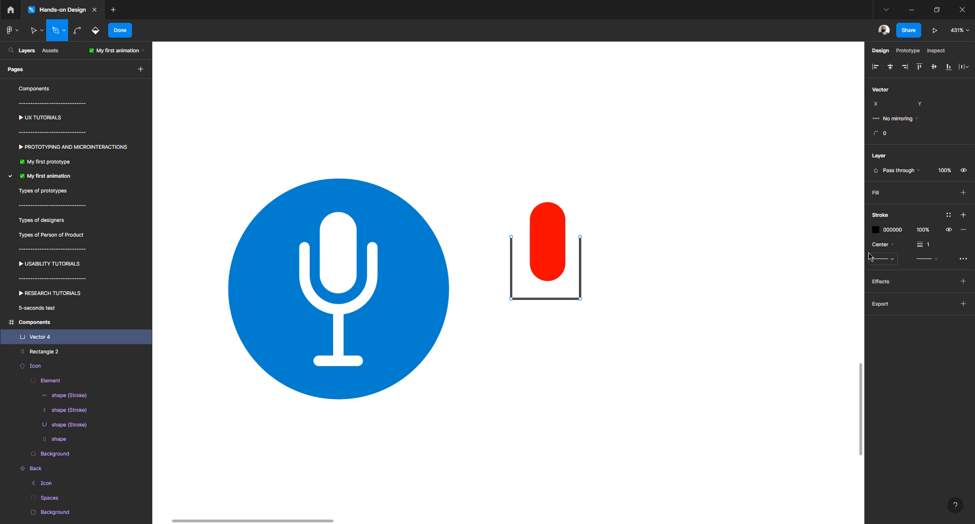
Set the U-shaped path's stroke width to 6.
left_click(931, 245)
key("Up")
key("Up")
key("Up")
key("Up")
key("Up")
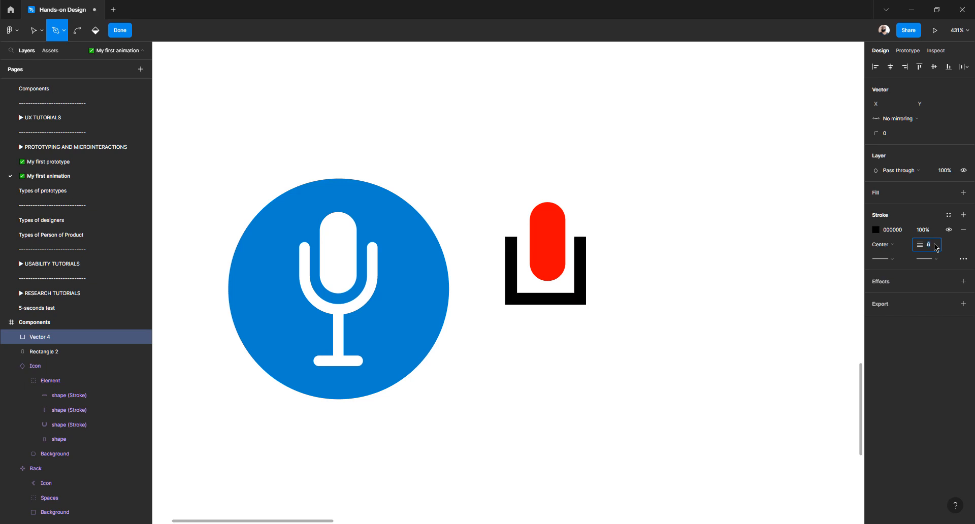
Try a stroke width of 7 on the U-shaped path, return it to 6, and finish editing the path.
key("Up")
key("Down")
key("Up")
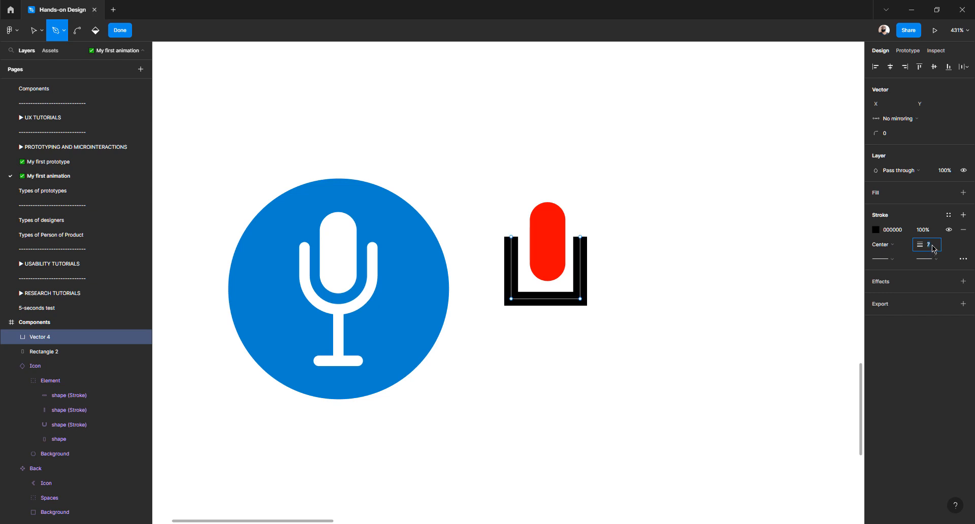
key("Return")
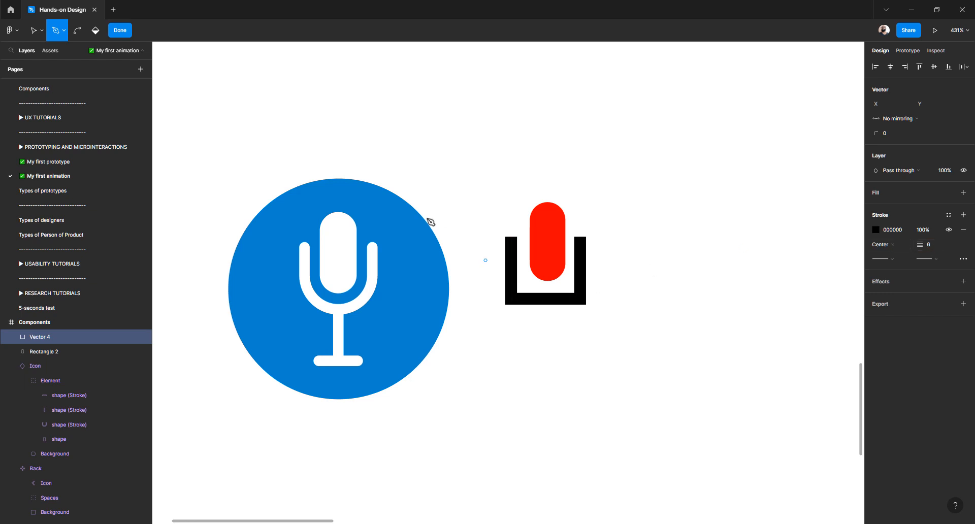
key("Escape")
key("Escape")
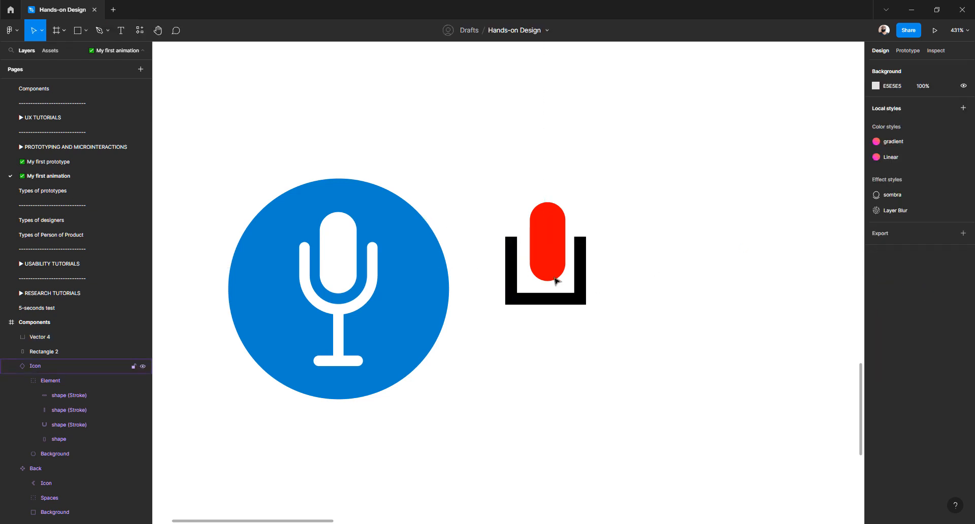
Resize the U-shaped path around the red capsule to 32 wide by 32 high.
left_click(531, 304)
left_click_drag(510, 280, 514, 279)
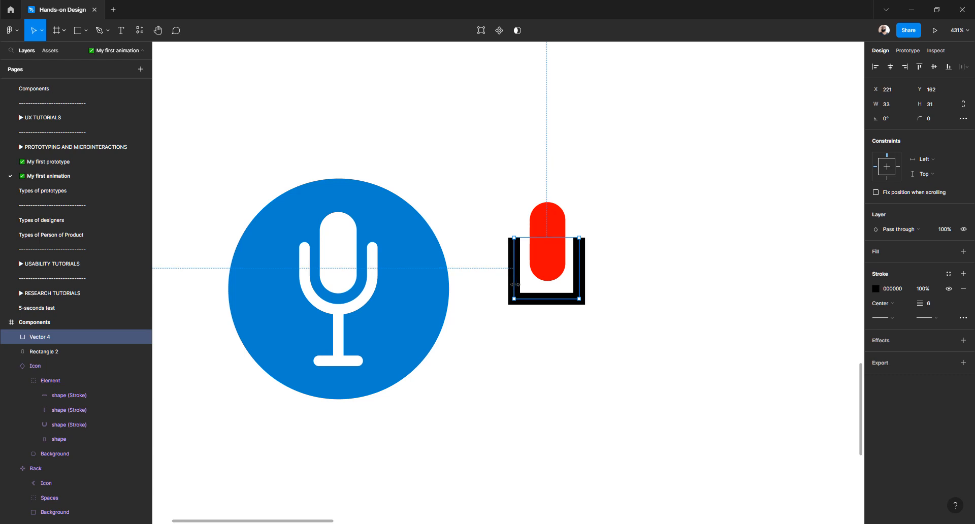
left_click(602, 240)
left_click(582, 267)
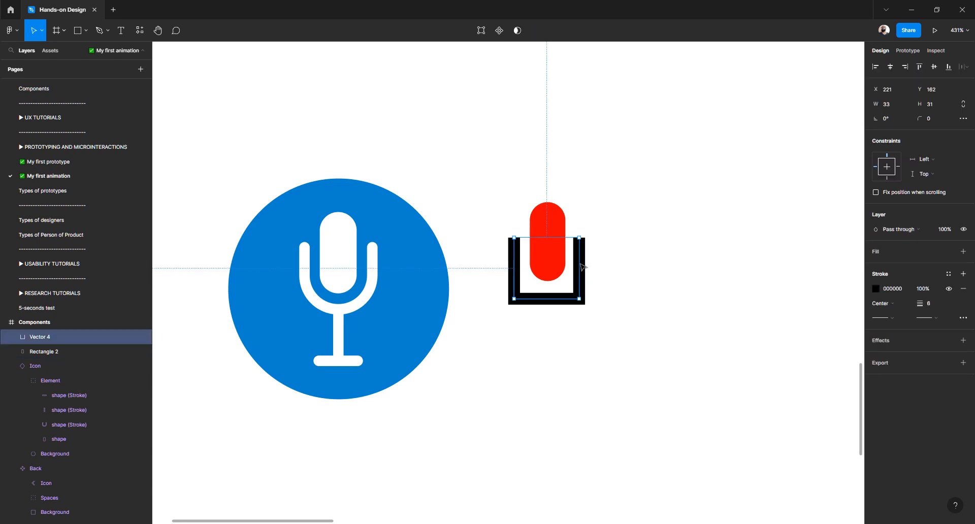
left_click(900, 106)
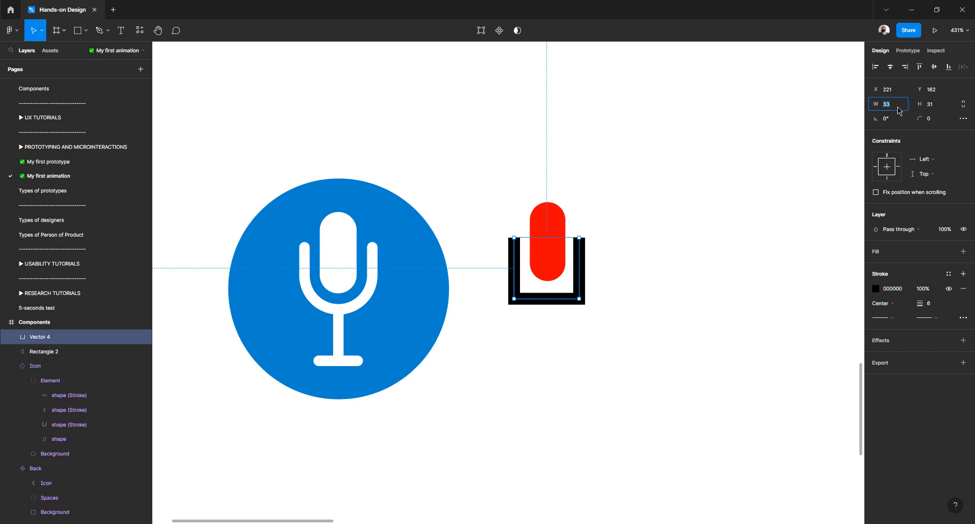
left_click(963, 107)
left_click(898, 107)
type("32")
key("Tab")
key("Tab")
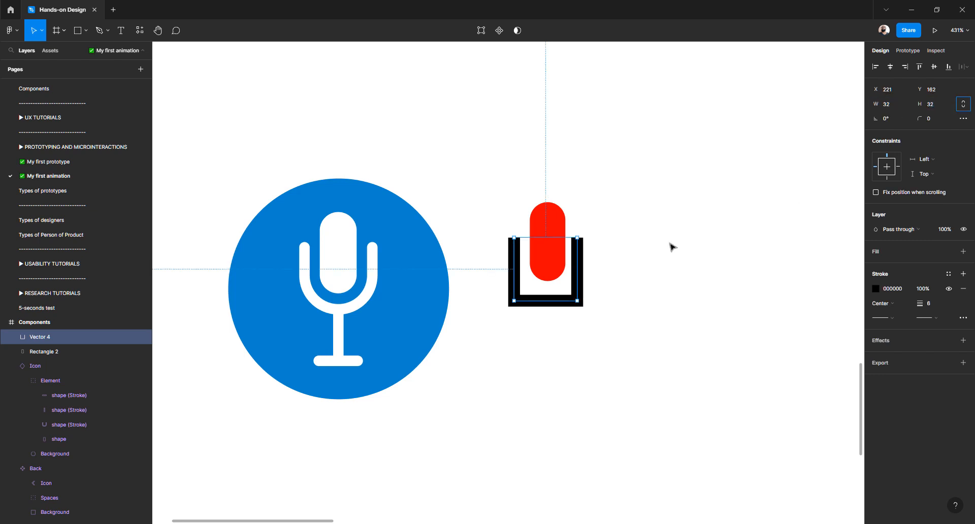
Align the horizontal centers of the red capsule and the U-shaped path.
left_click(669, 244)
left_click_drag(483, 162, 657, 362)
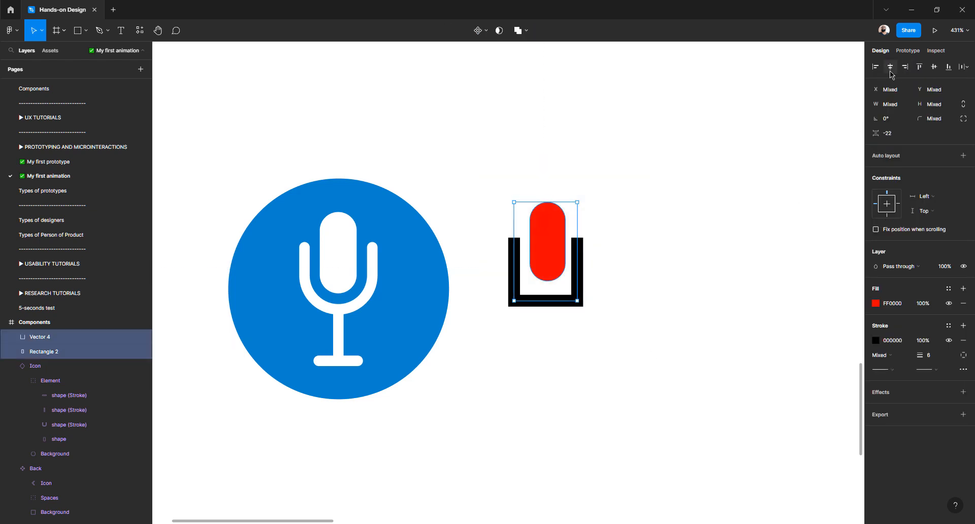
left_click(890, 67)
left_click(594, 298)
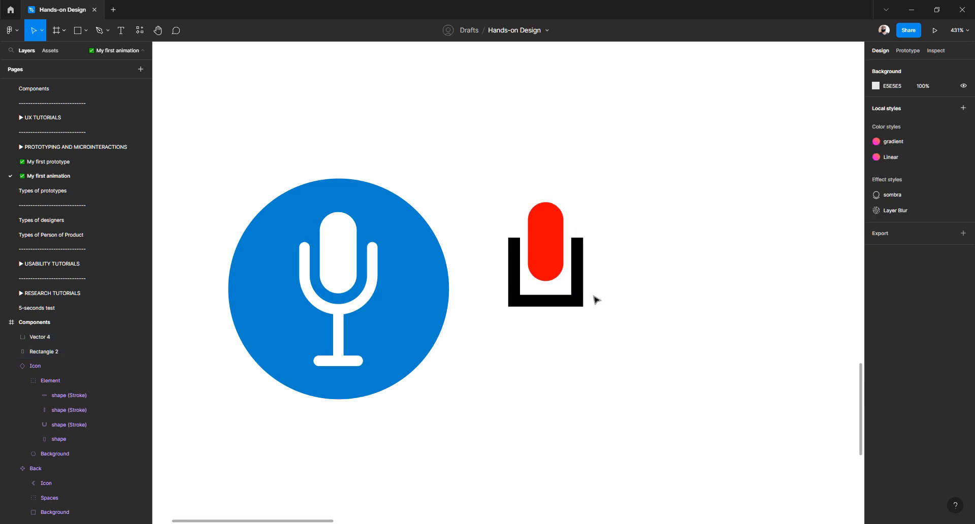
Round the two lower corner points of the U-shaped path with a corner radius of 32 and finish editing it.
left_click(577, 303)
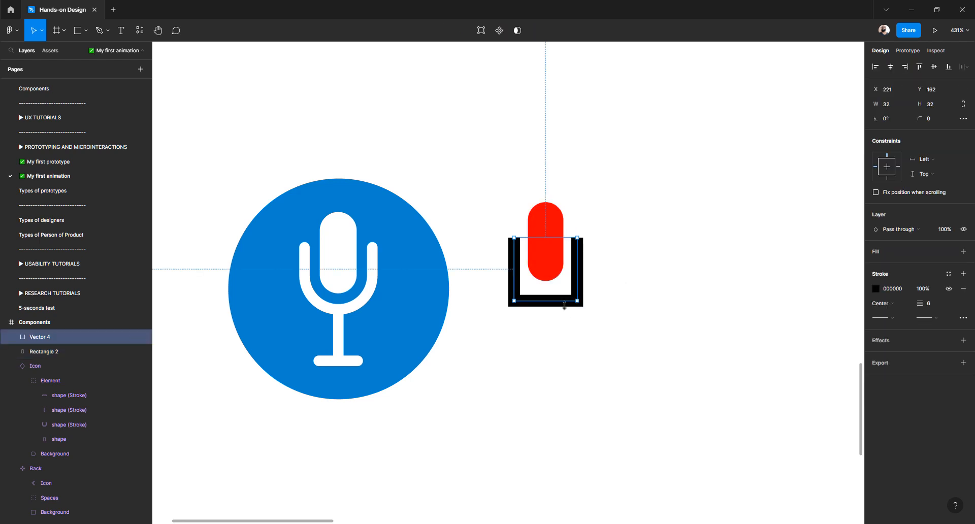
double_click(562, 303)
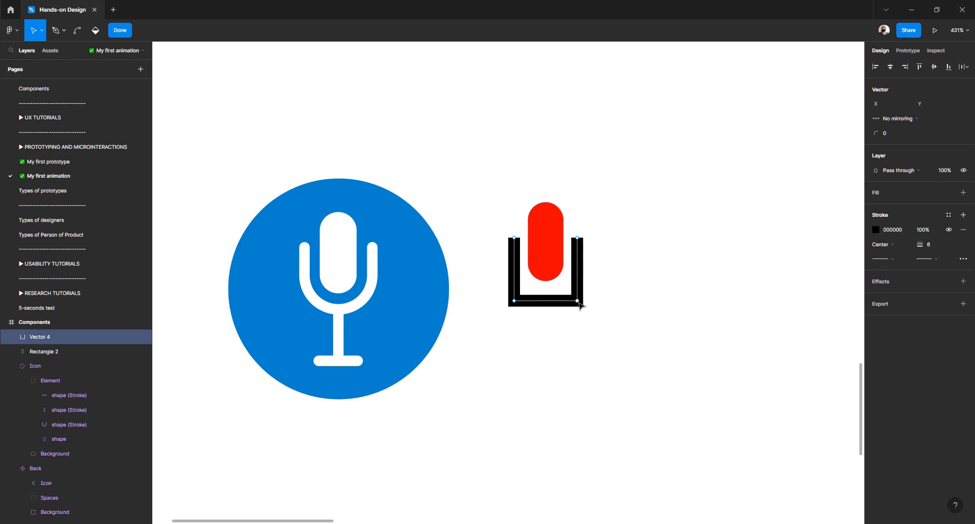
left_click(576, 301)
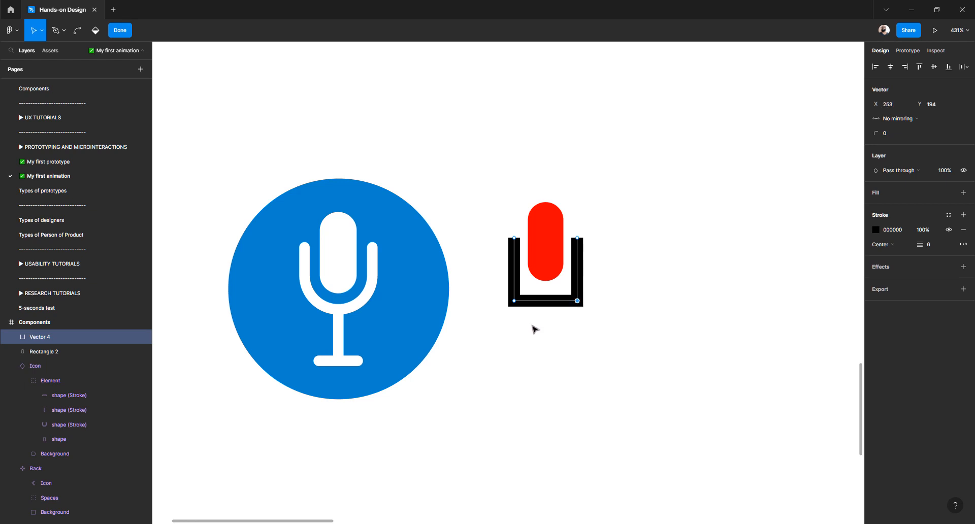
left_click(515, 301, "shift")
left_click(888, 134)
type("32")
key("Return")
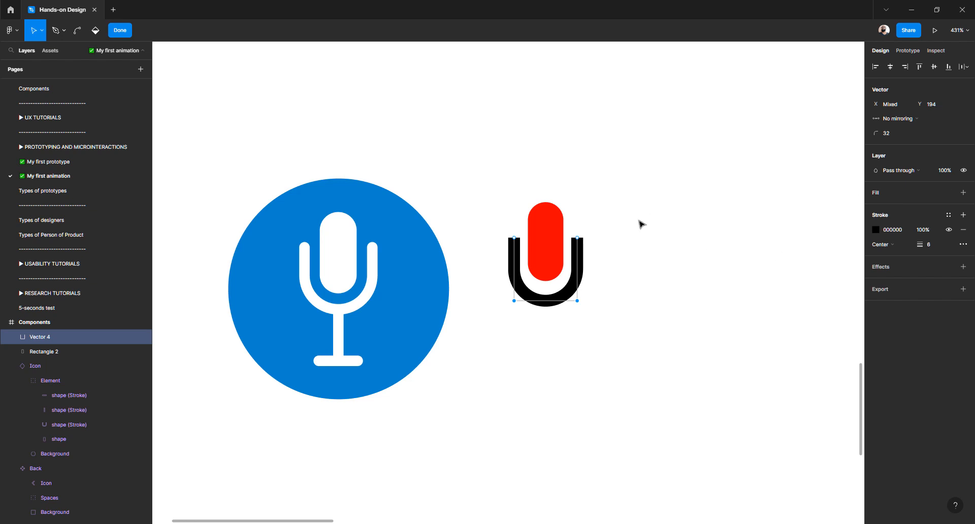
key("Escape")
key("Escape")
key("Escape")
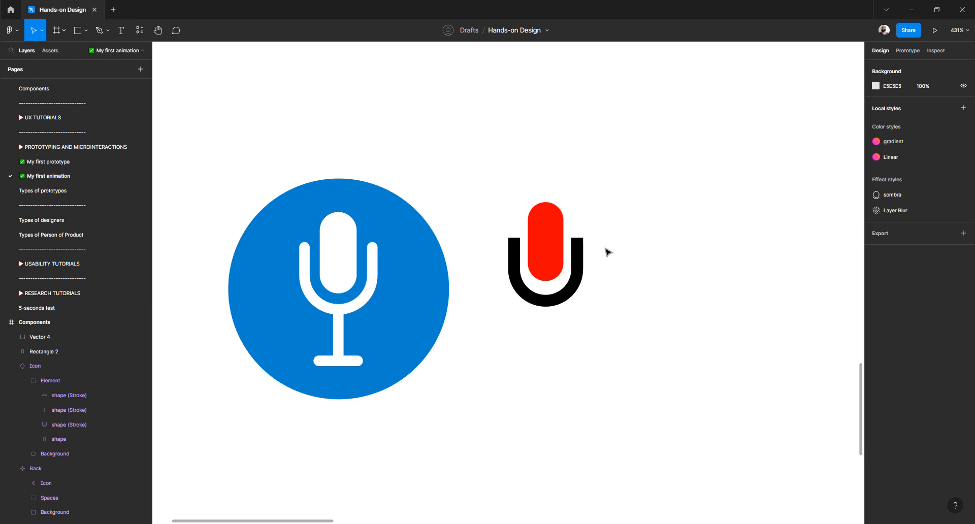
Move the red capsule slightly down inside the U-shaped path, to Y 146.
left_click(551, 230)
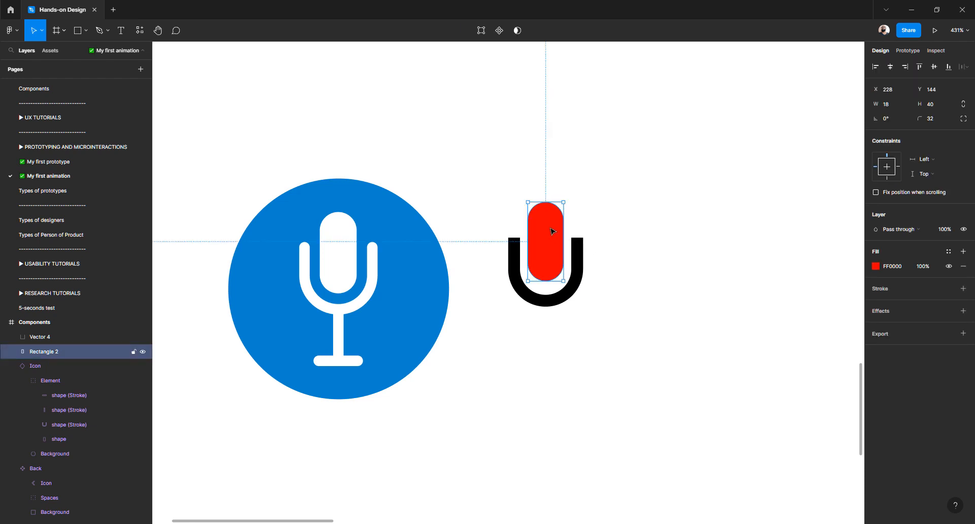
left_click_drag(550, 229, 551, 231)
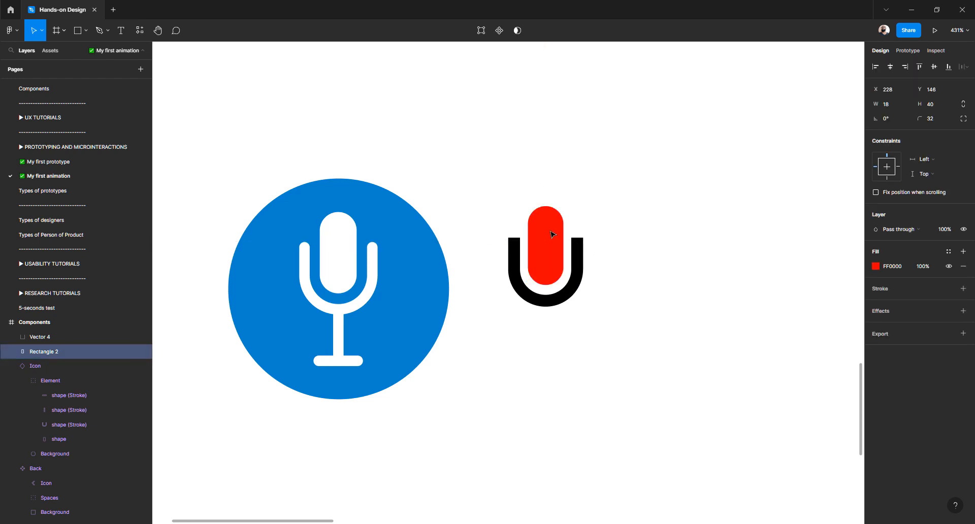
left_click(670, 224)
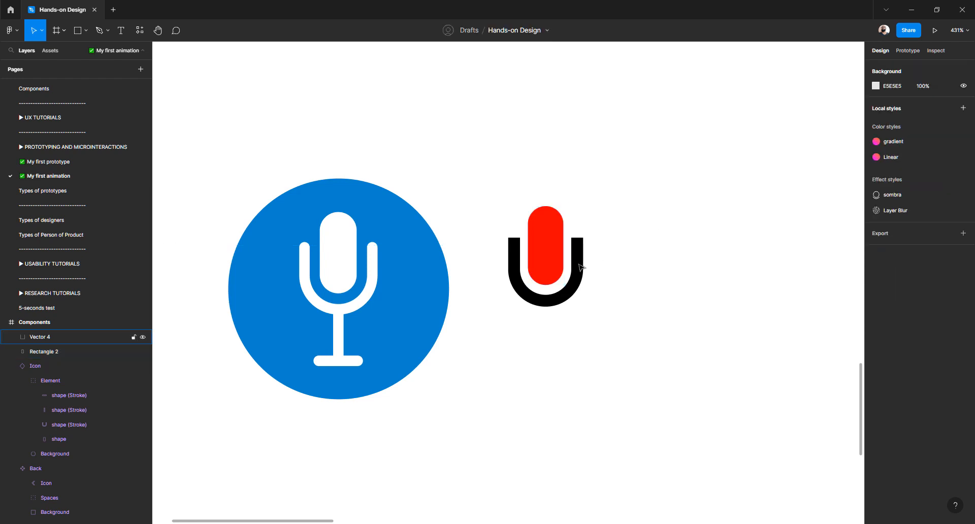
Try the Line arrow, Triangle arrow, Reversed triangle, Circle arrow and Diamond arrow styles on the end point of the U-shaped path.
scroll(440, 248, "up", 2)
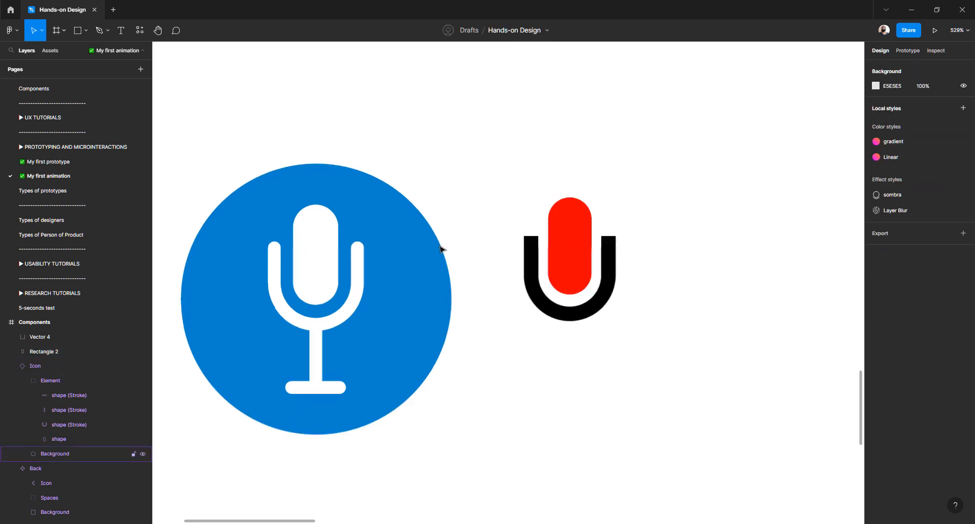
left_click_drag(476, 224, 529, 204)
left_click_drag(457, 232, 561, 199)
scroll(513, 229, "up", 2)
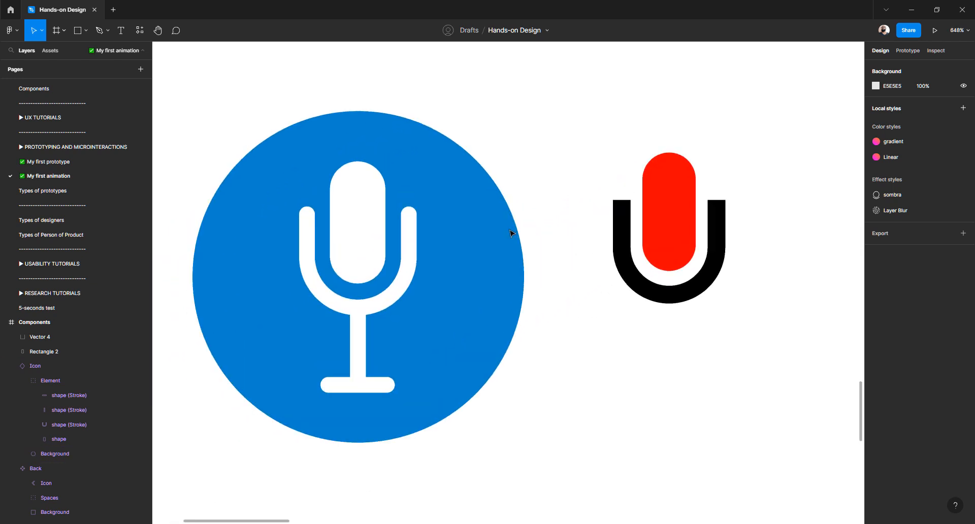
left_click(622, 242)
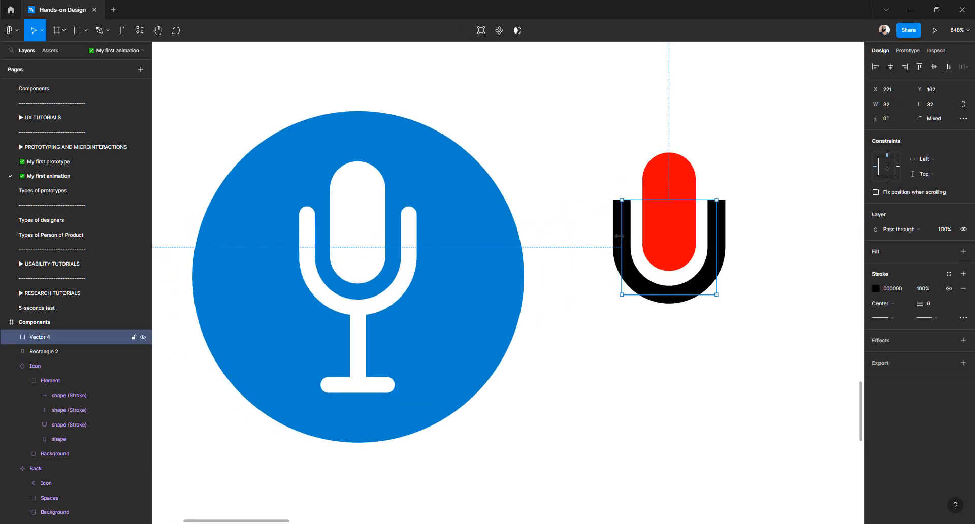
left_click(937, 319)
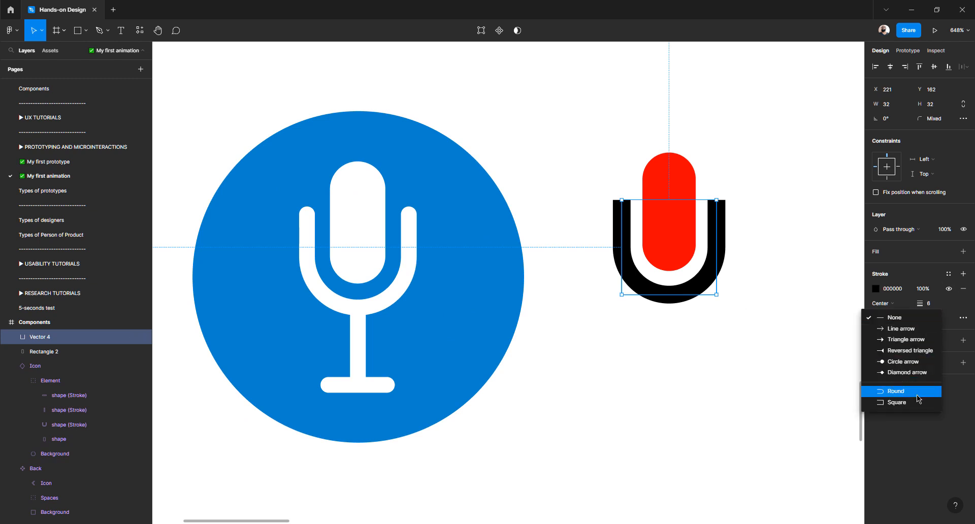
left_click(905, 330)
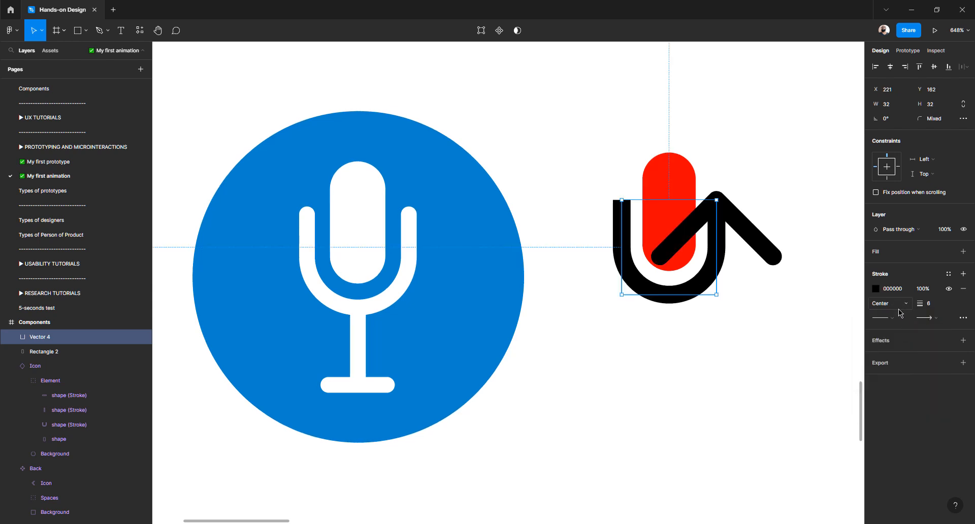
left_click(937, 320)
left_click(923, 331)
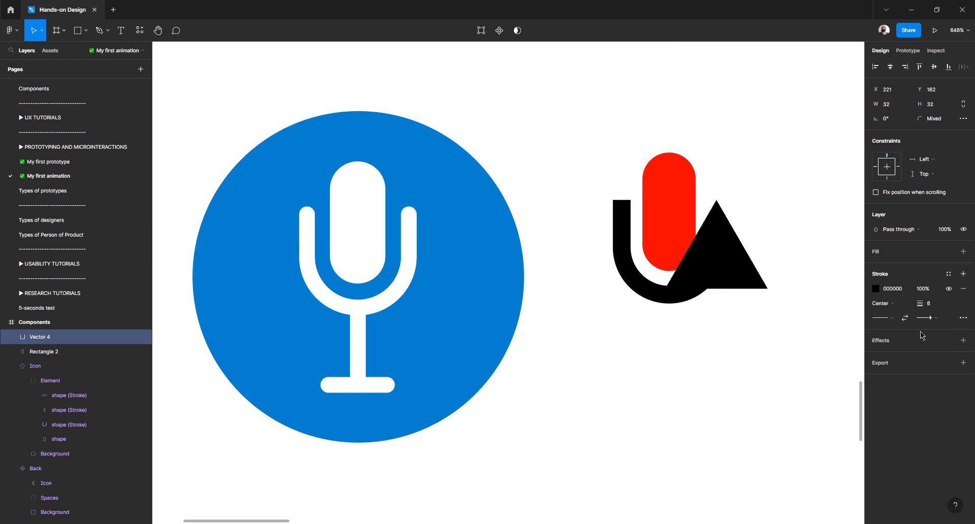
left_click(934, 319)
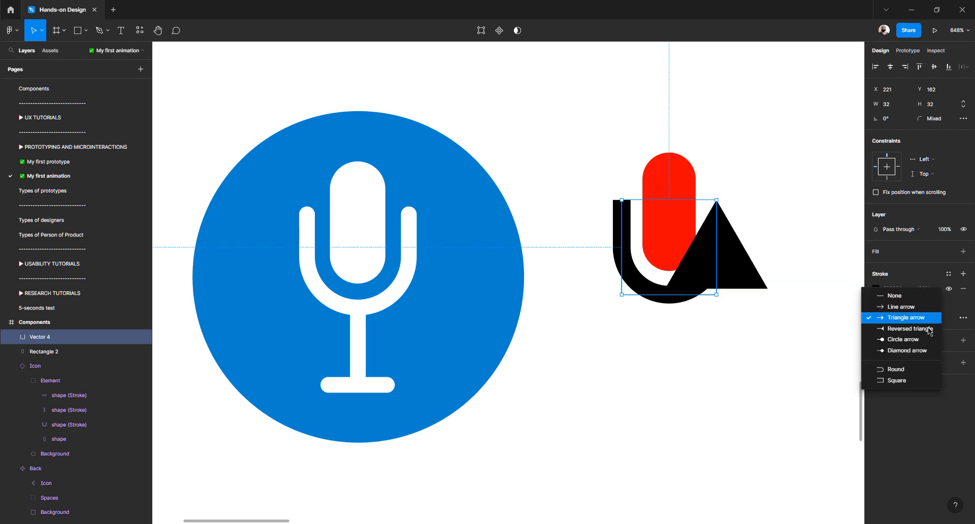
left_click(930, 331)
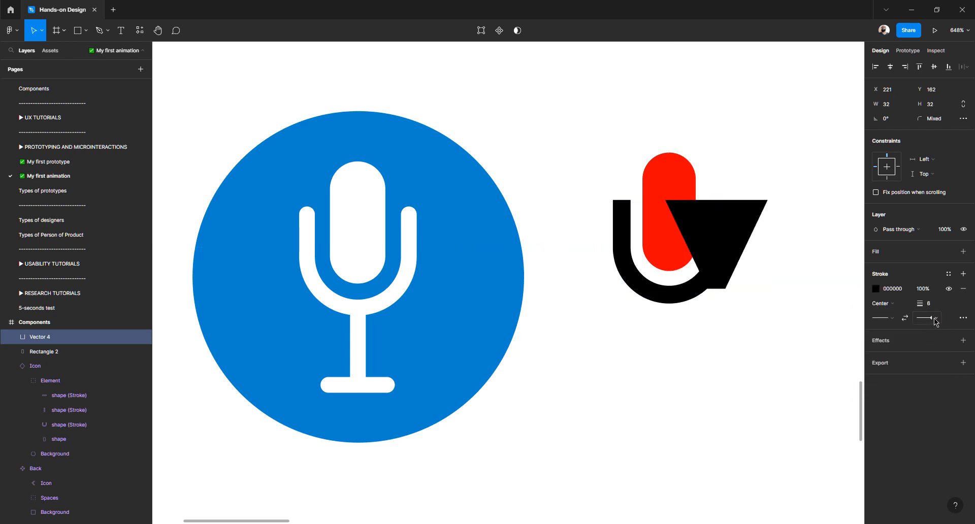
left_click(935, 321)
left_click(932, 333)
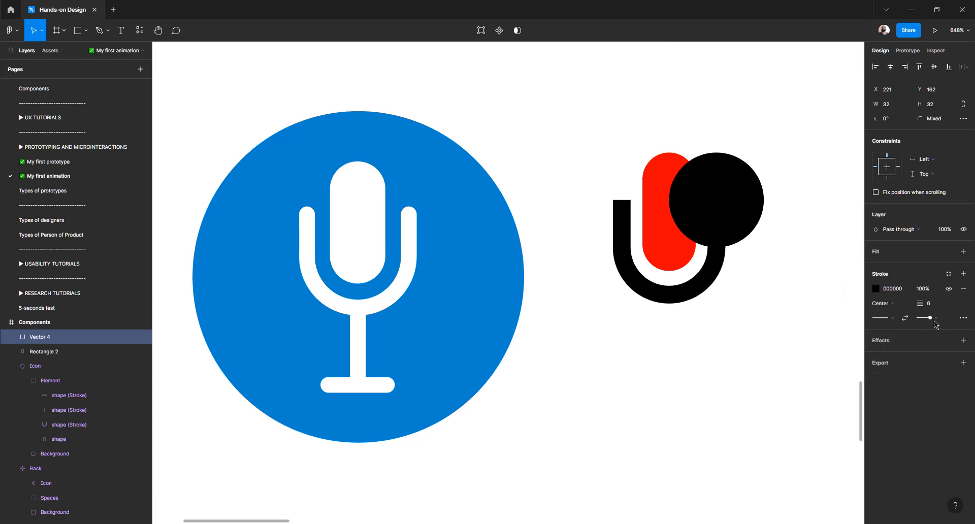
left_click(933, 320)
left_click(930, 329)
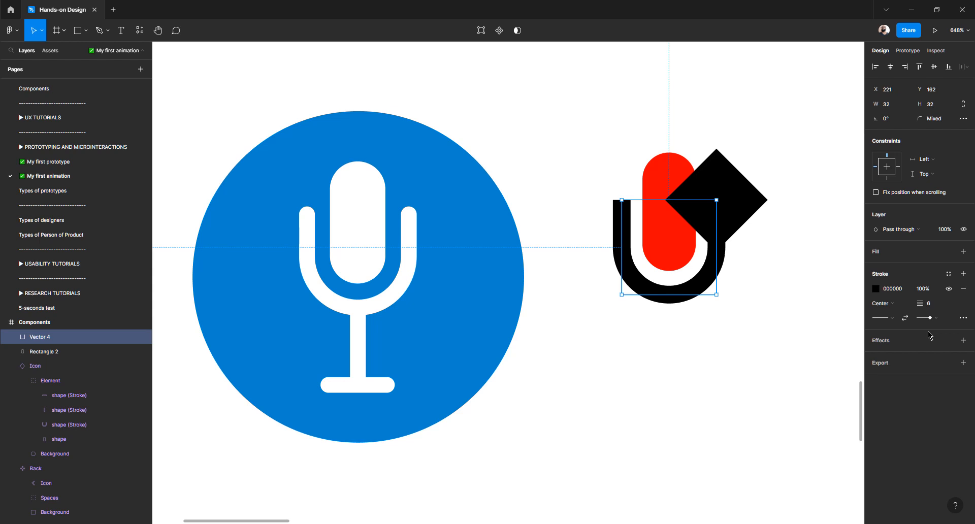
Set the end point style of the U-shaped path's stroke to Round and deselect the path.
left_click(932, 317)
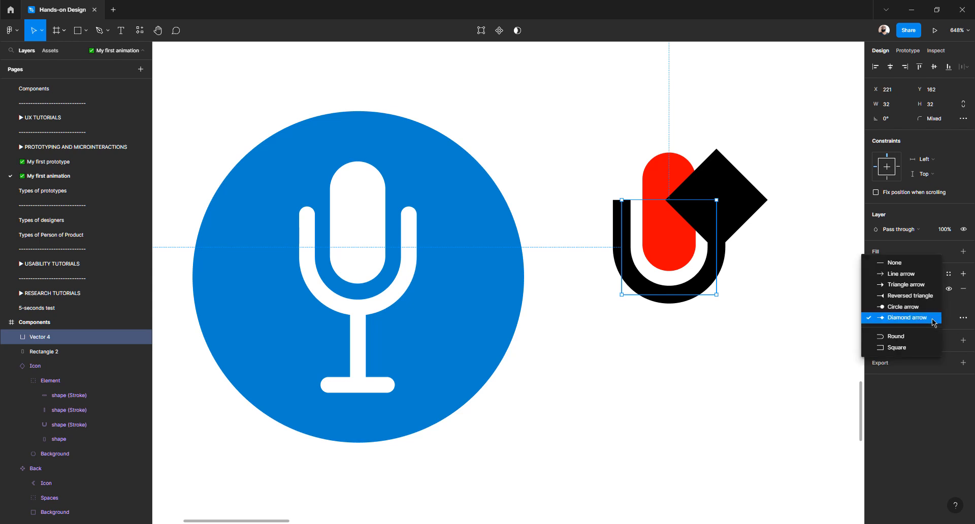
left_click(926, 342)
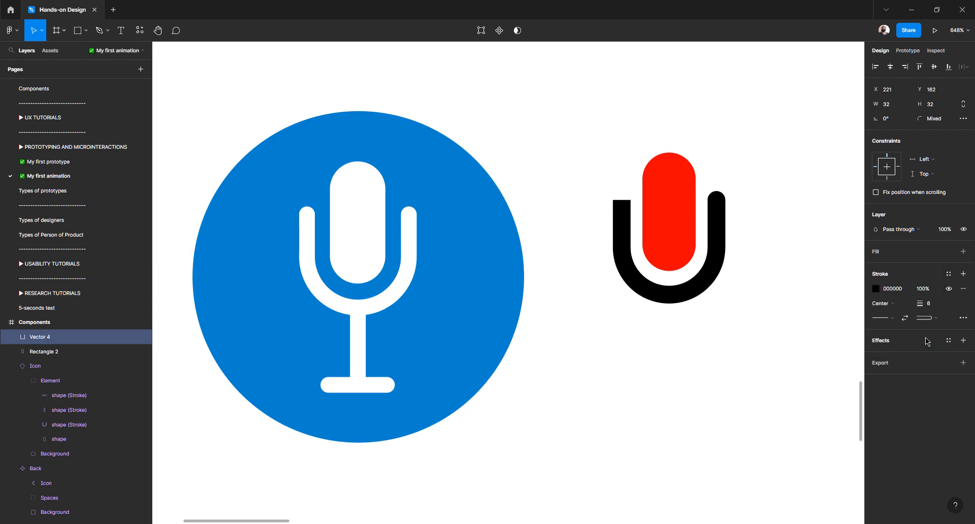
left_click(605, 315)
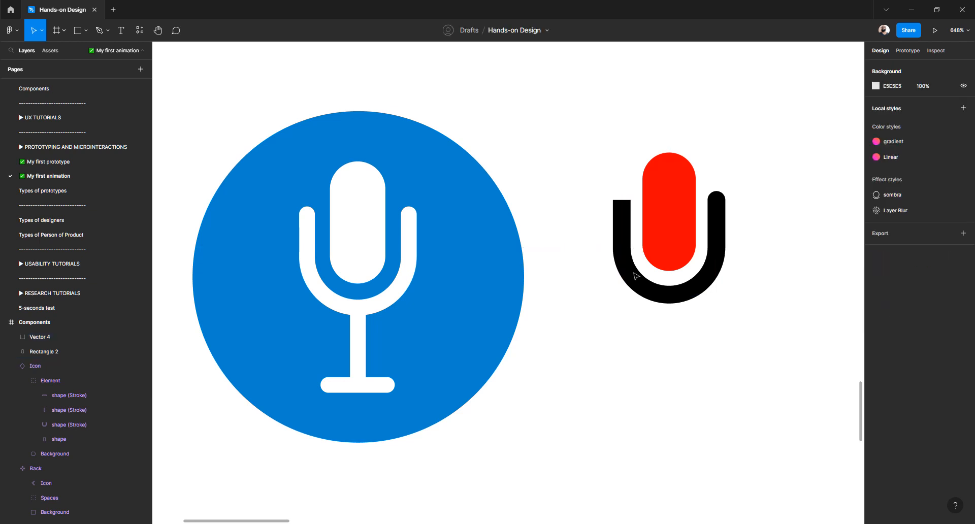
Open the start point style options for the U-shaped path's stroke.
left_click(77, 337)
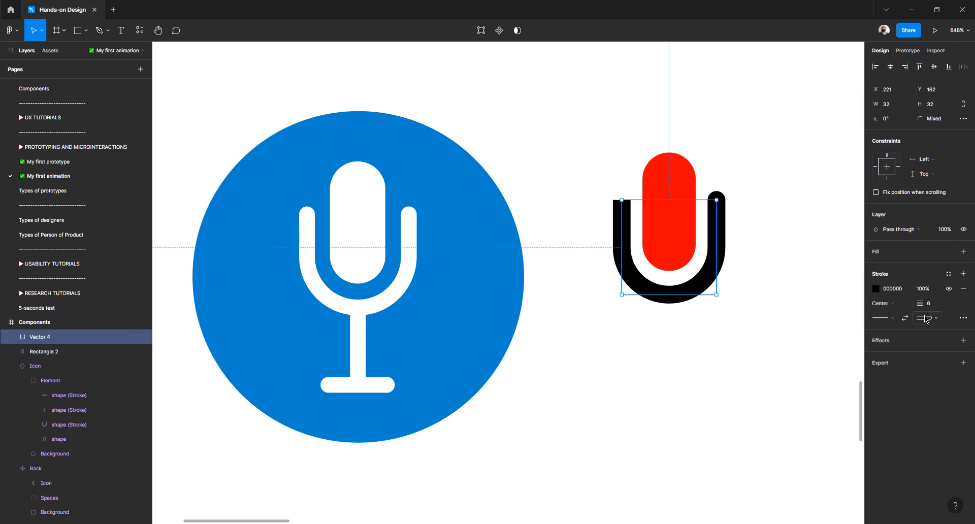
left_click(882, 318)
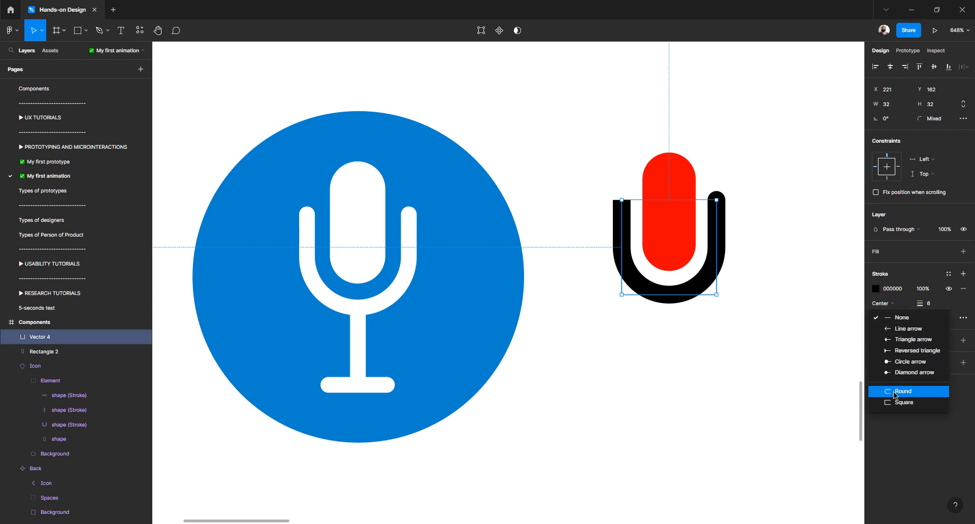
Try a line arrow on the U-shaped stroke's start and a diamond arrow on its end, and return the end to round.
left_click(906, 329)
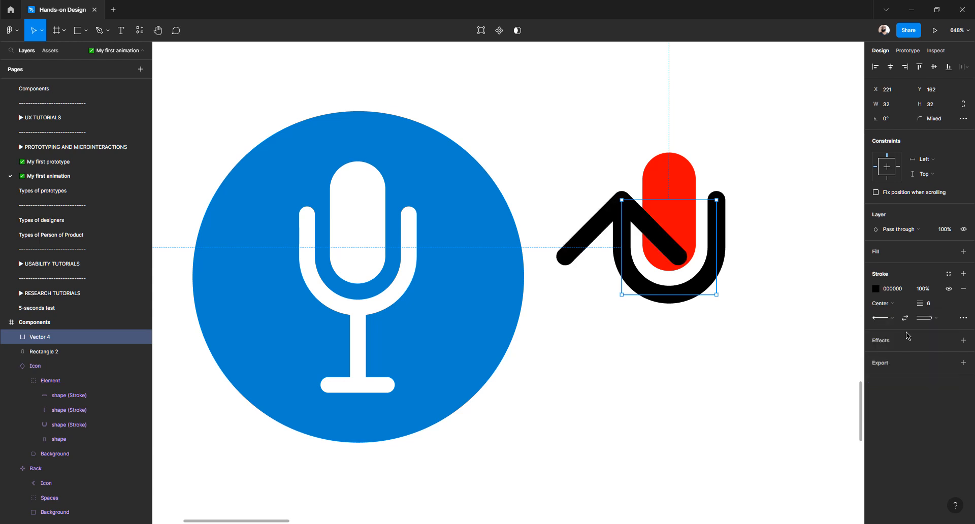
left_click(925, 319)
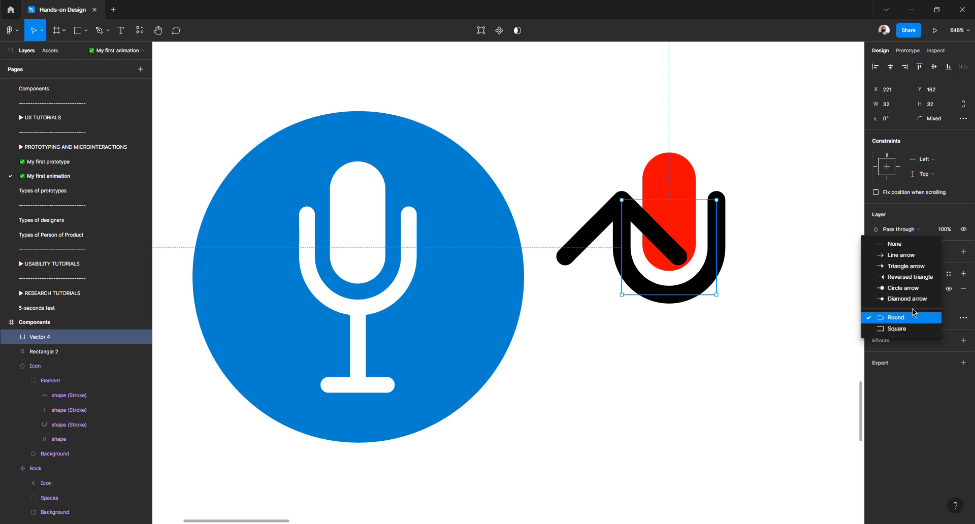
left_click(914, 301)
left_click(926, 319)
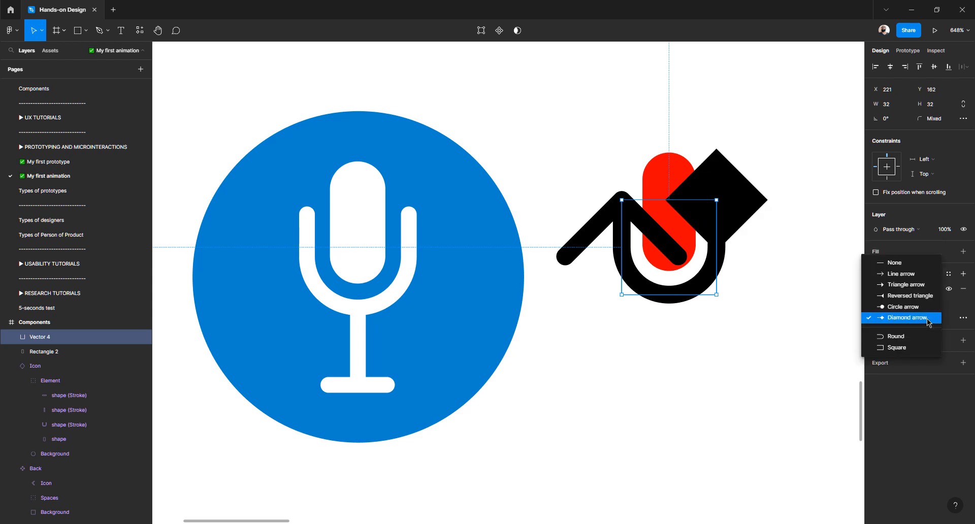
left_click(911, 348)
Set the start point of the black U-shaped stroke to a round cap.
left_click(889, 319)
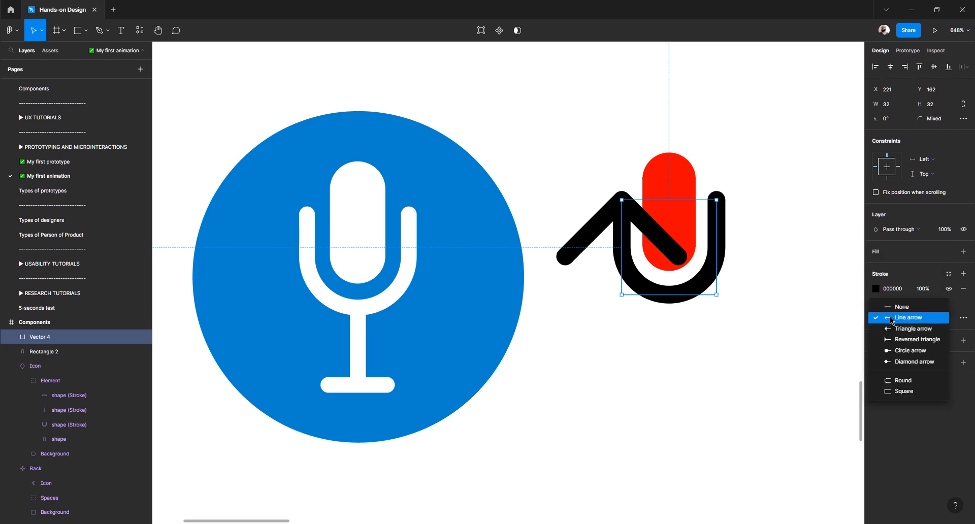
left_click(902, 380)
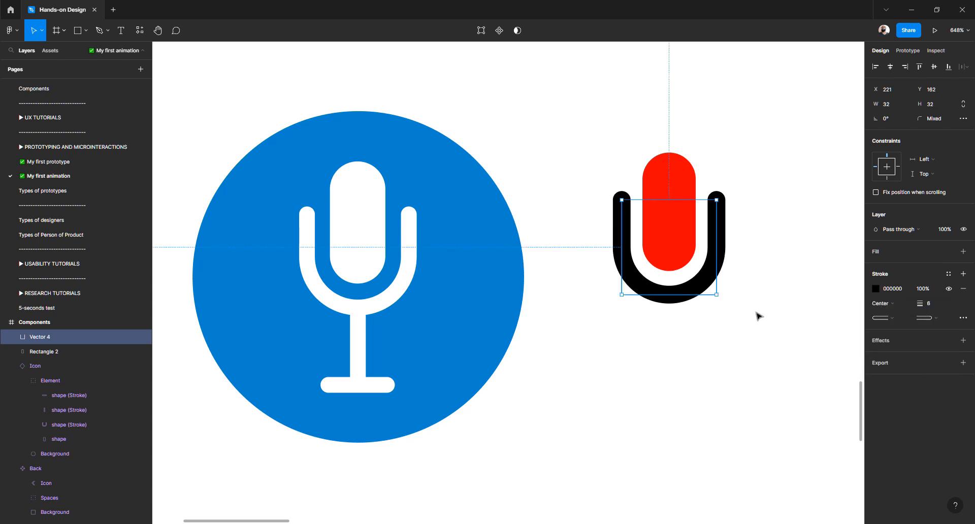
left_click(771, 282)
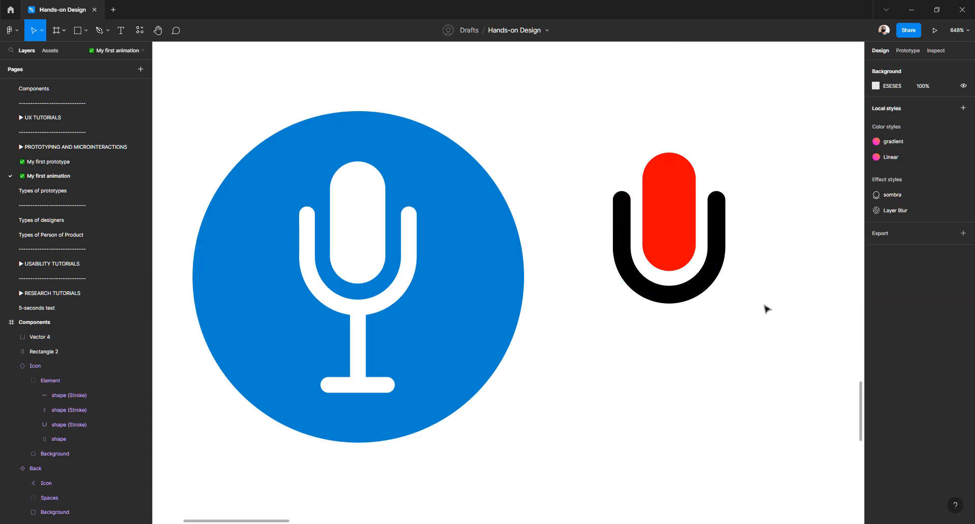
Convert the black U-shaped stroke into a filled shape with Outline stroke.
left_click(721, 249)
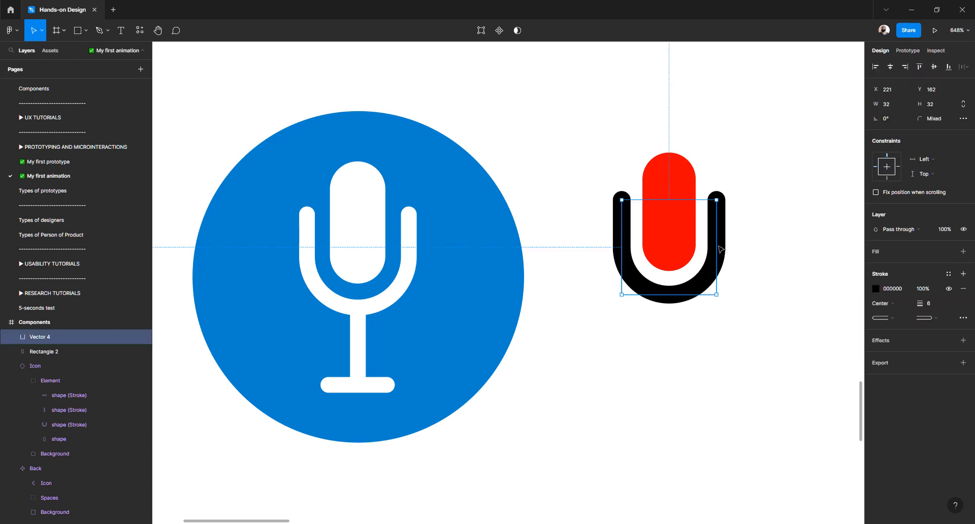
right_click(720, 249)
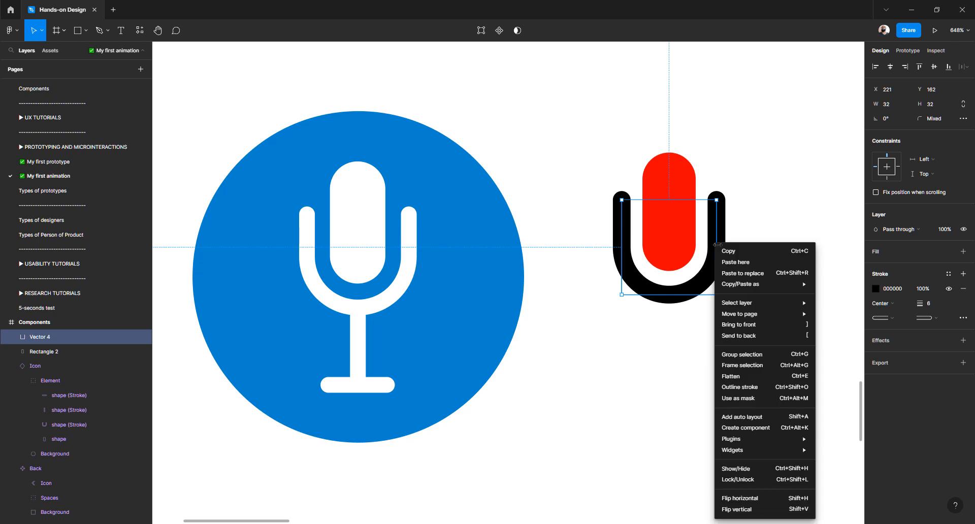
left_click(770, 388)
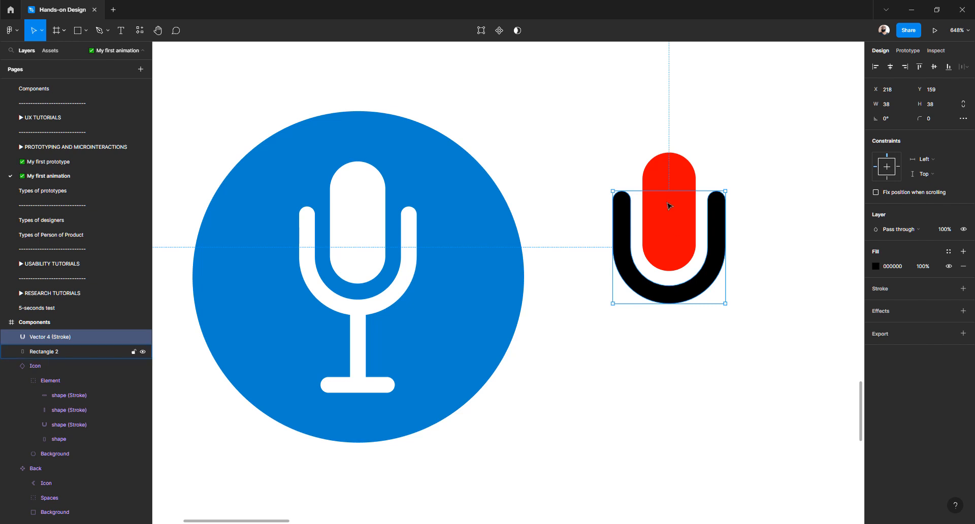
left_click(664, 360)
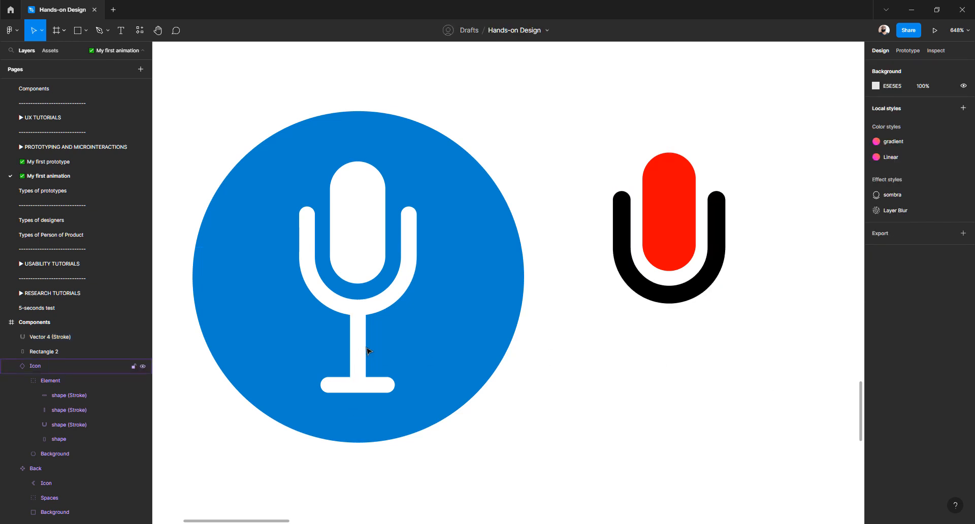
Draw a vertical stem about 22 px long with the Pen tool, running straight down from the middle of the U shape's base.
key("p")
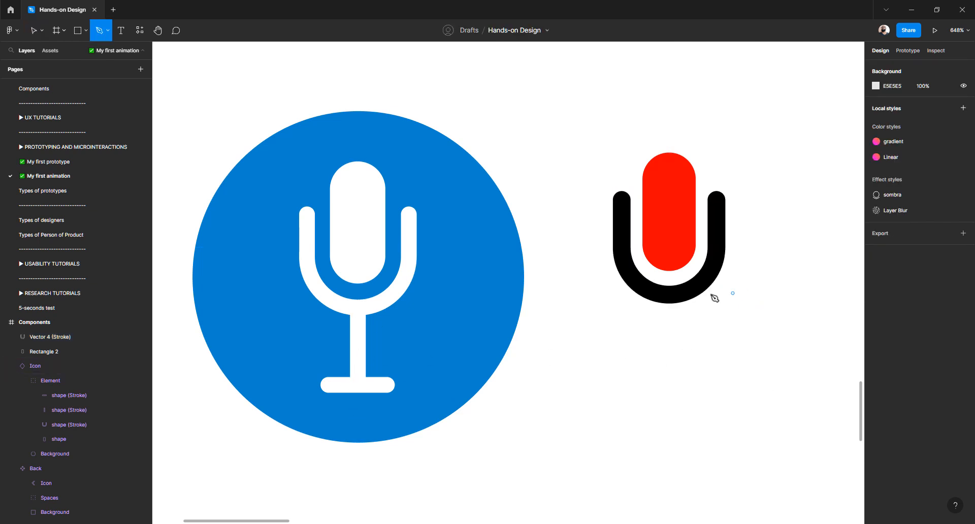
left_click(672, 294)
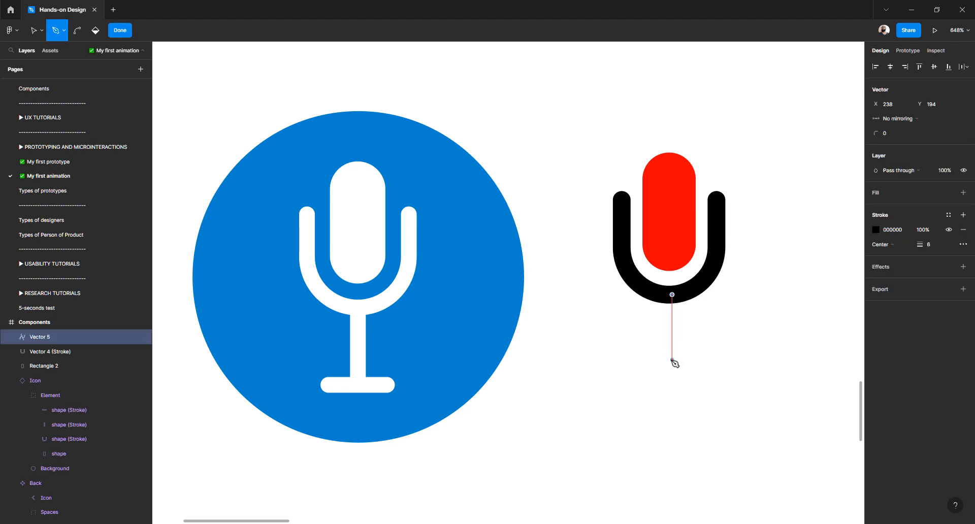
left_click(671, 360)
key("Escape")
key("Escape")
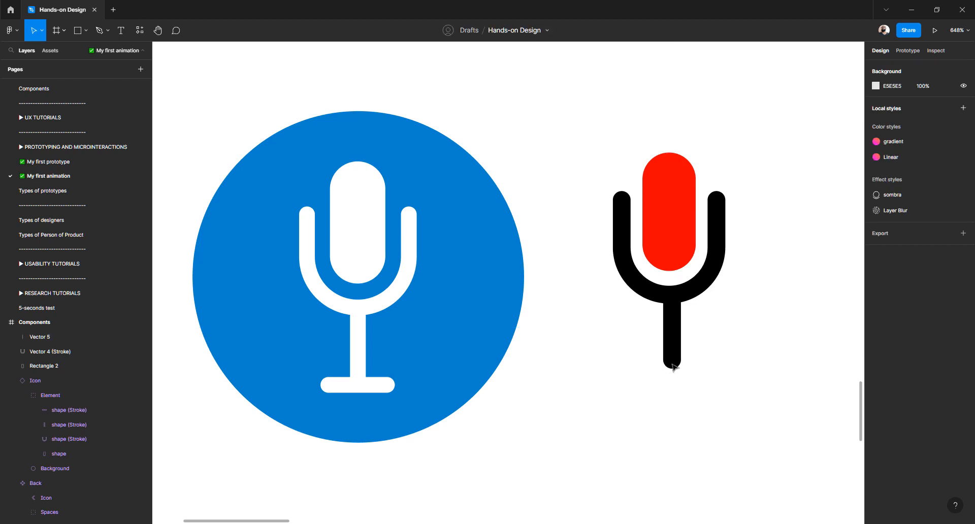
left_click(675, 353)
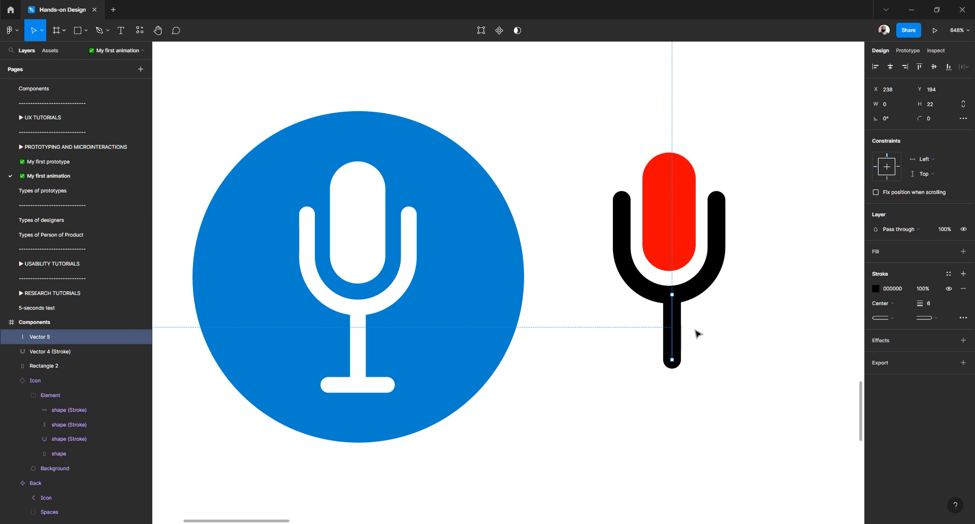
left_click(632, 403)
Duplicate the vertical stem line and place the copy beside the stem, to its left and slightly lower.
left_click(676, 333)
key("ctrl+d")
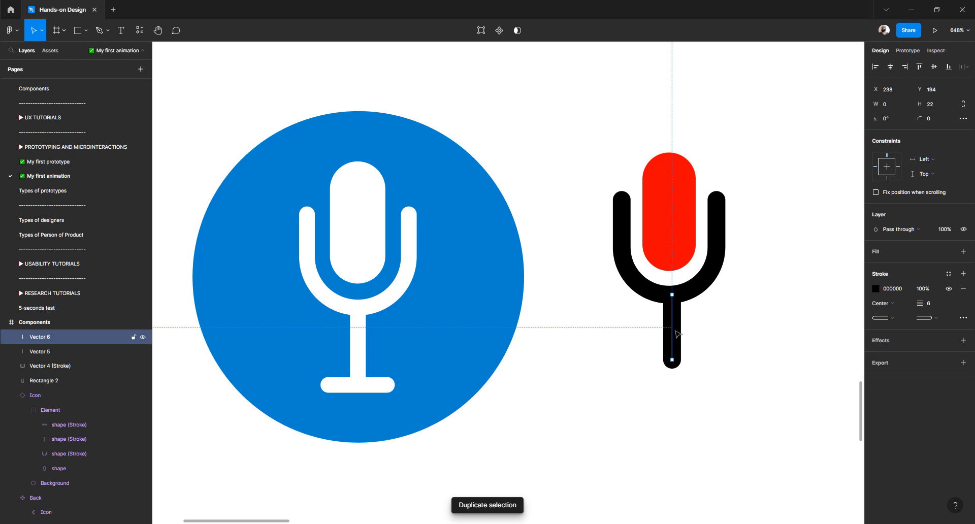
key("shift+Down")
key("shift+Down")
key("Down")
key("Down")
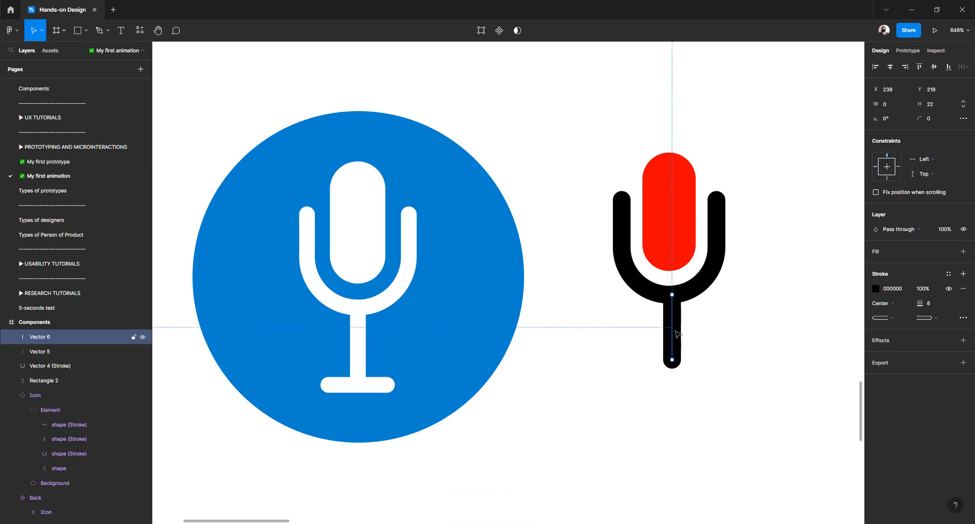
key("shift+v")
left_click(703, 340)
left_click_drag(672, 340, 626, 354)
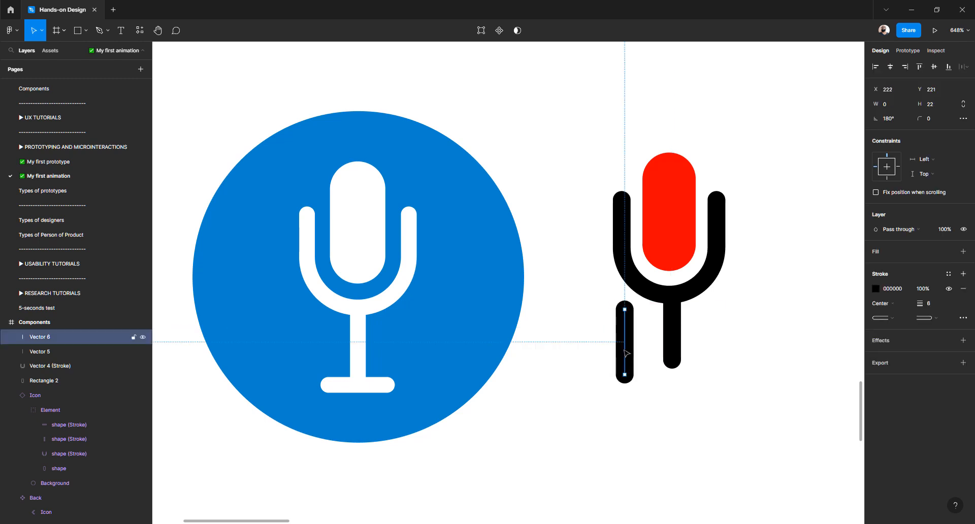
Rotate the duplicated stem line to 90° so it lies horizontally.
key("shift+c")
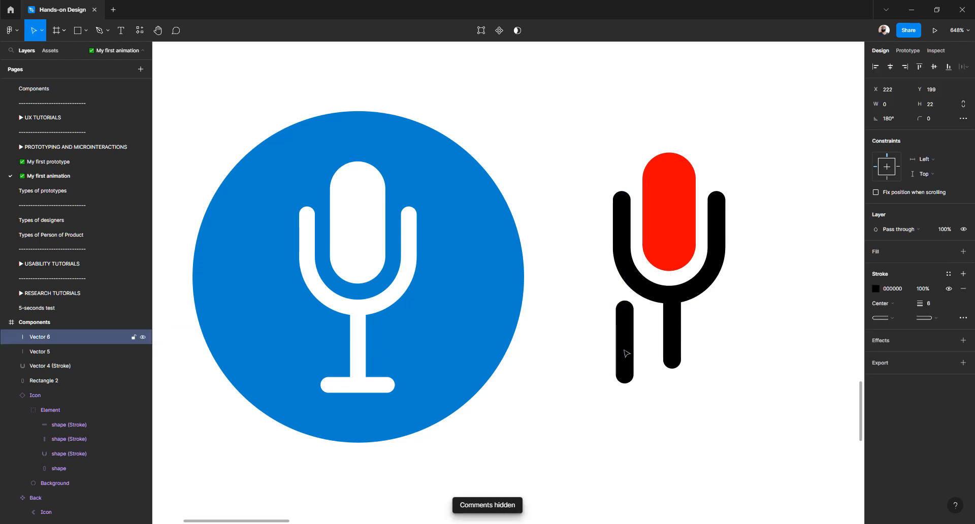
left_click(691, 412)
left_click(627, 317)
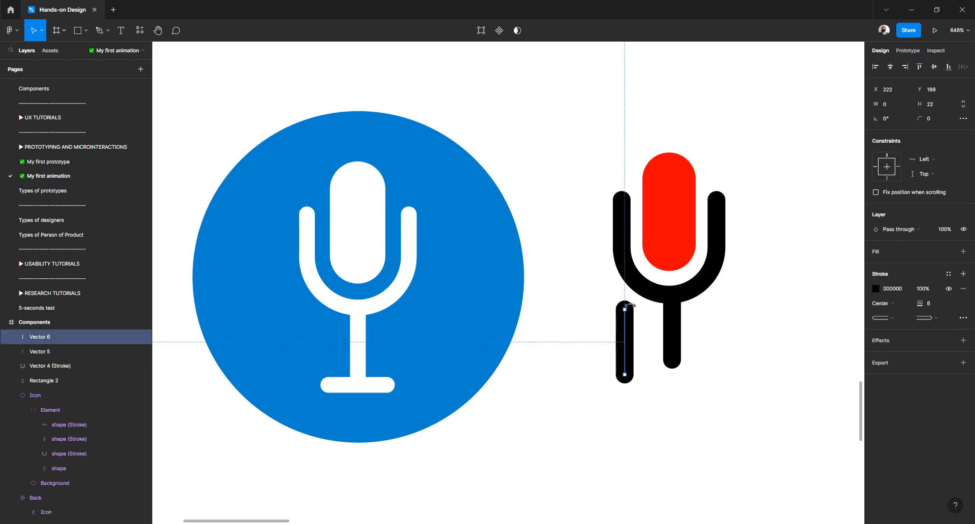
left_click_drag(629, 305, 614, 325)
left_click_drag(611, 336, 609, 341)
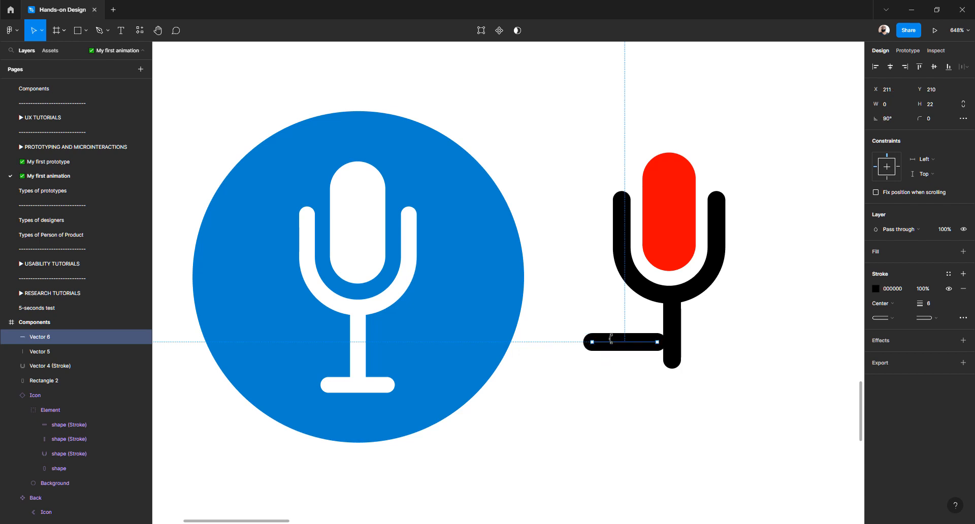
left_click(617, 373)
Move the horizontal line to the foot of the stem as the microphone's base and shorten it at both ends.
left_click(628, 347)
left_click_drag(623, 345, 670, 370)
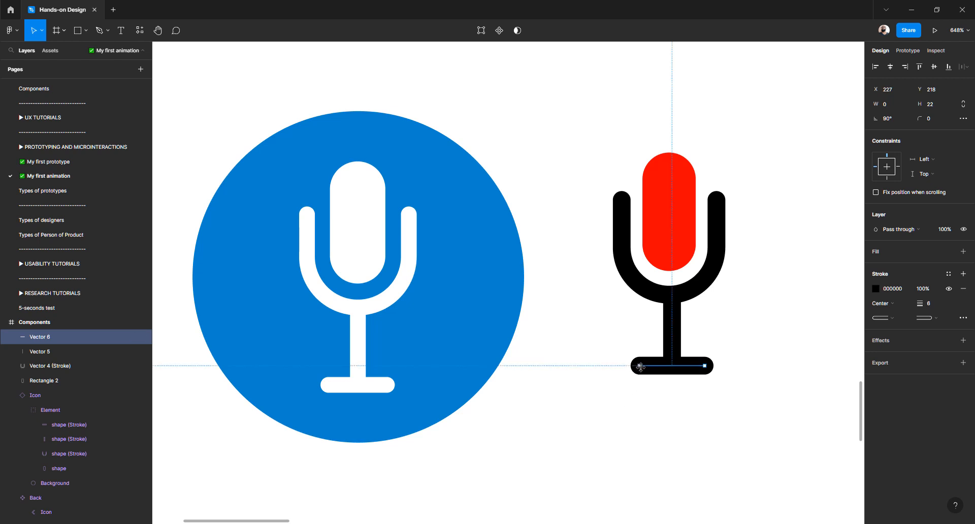
left_click_drag(640, 365, 644, 366)
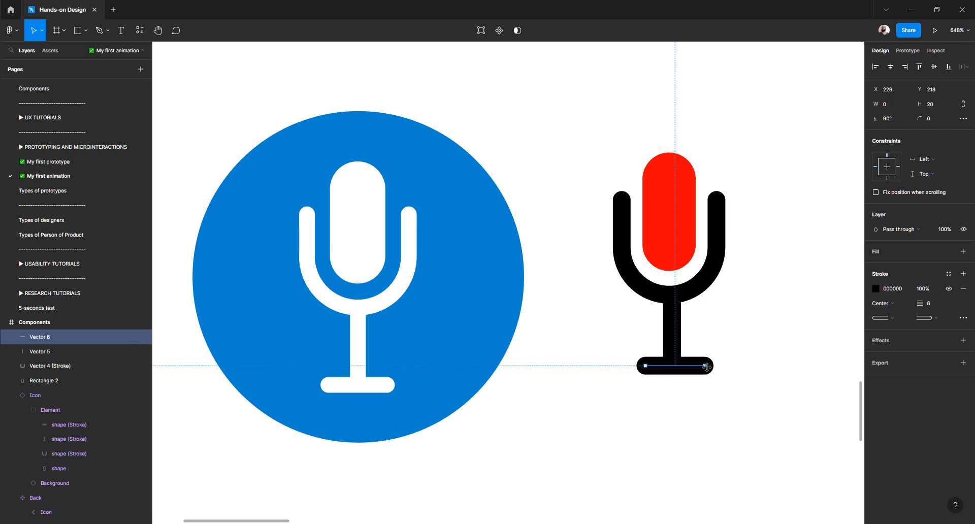
left_click_drag(706, 365, 698, 366)
left_click(760, 418)
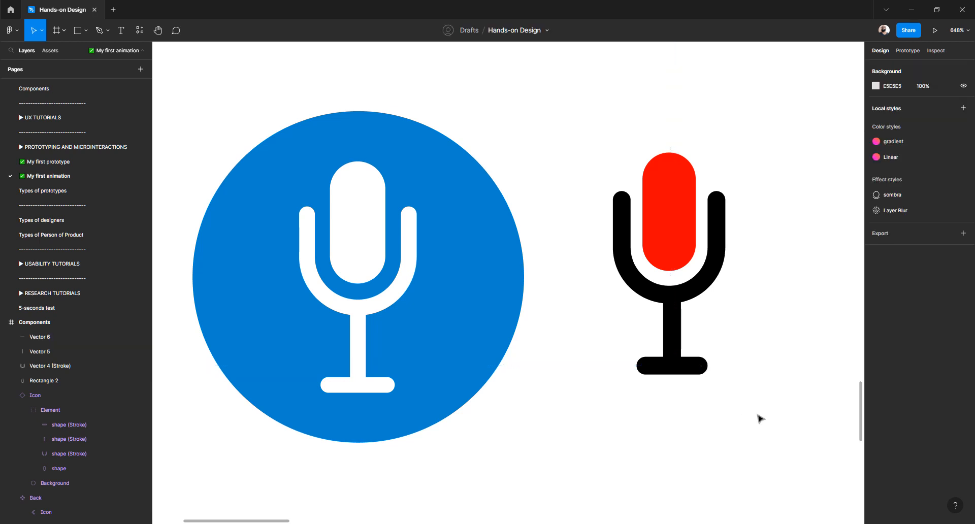
Align all four parts of the red and black microphone on their horizontal centers.
left_click_drag(785, 429, 592, 174)
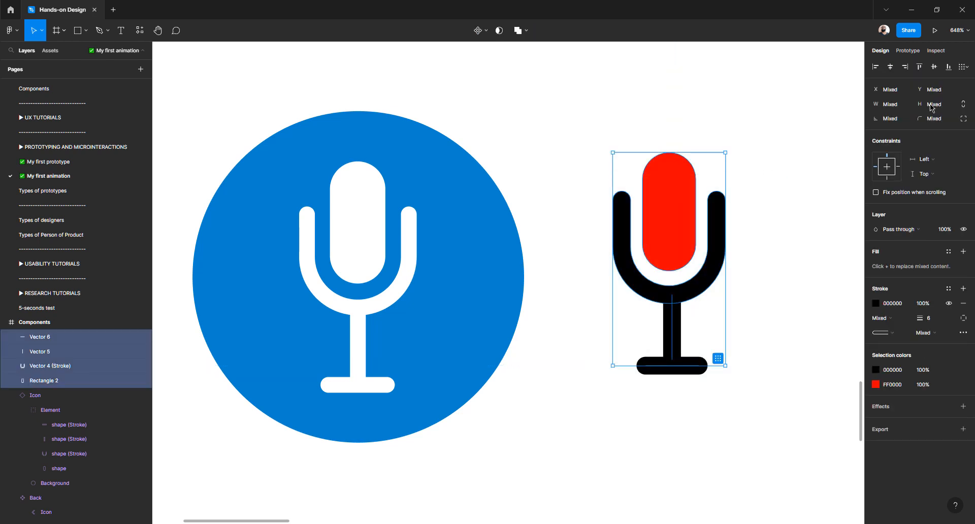
left_click(891, 69)
left_click(815, 243)
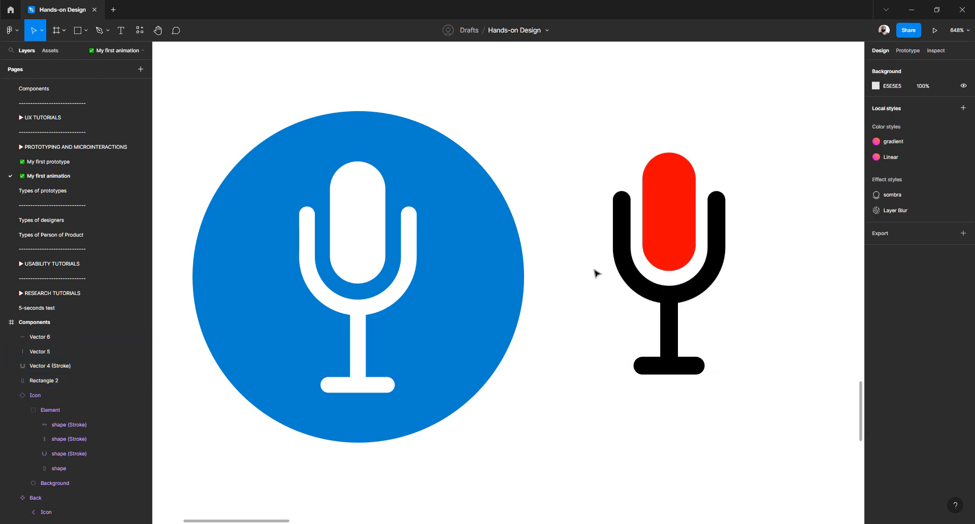
Convert the strokes of the stem and the base bar into filled shapes with Outline stroke.
left_click_drag(735, 411, 613, 324)
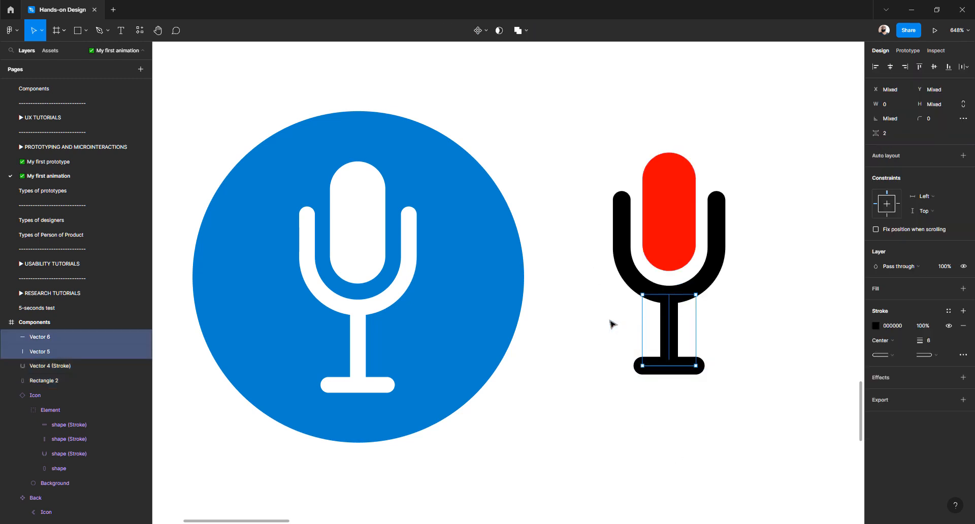
right_click(671, 331)
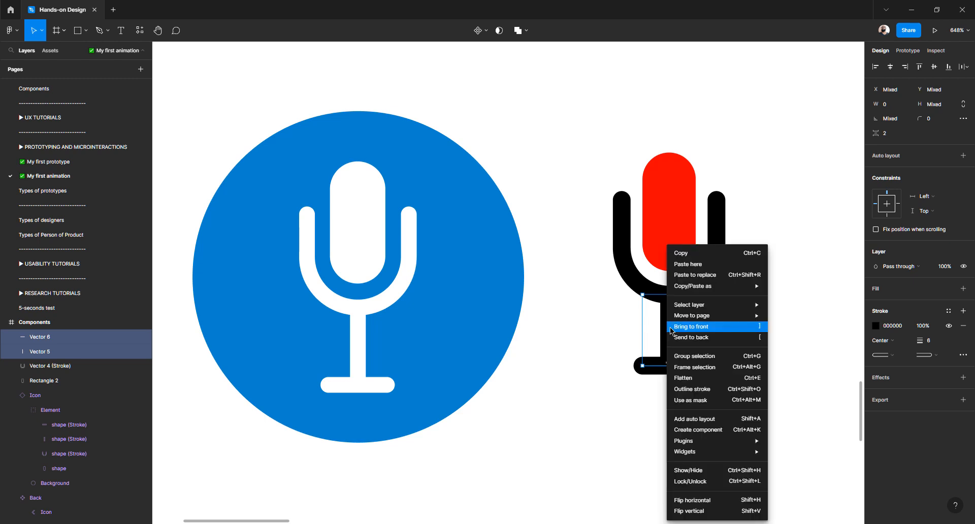
left_click(705, 392)
left_click(790, 320)
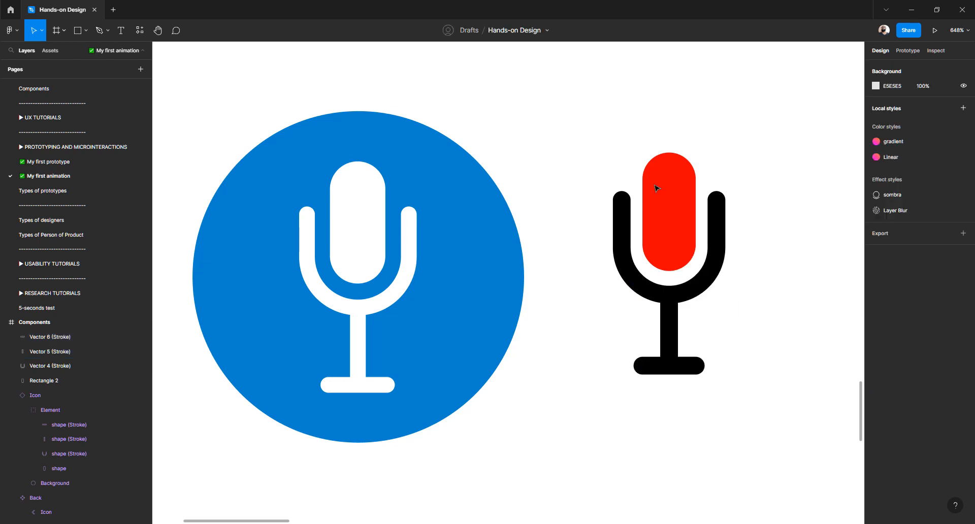
Combine the four microphone parts, from the base bar to the red capsule, into one shape with Union selection.
left_click_drag(584, 132, 799, 435)
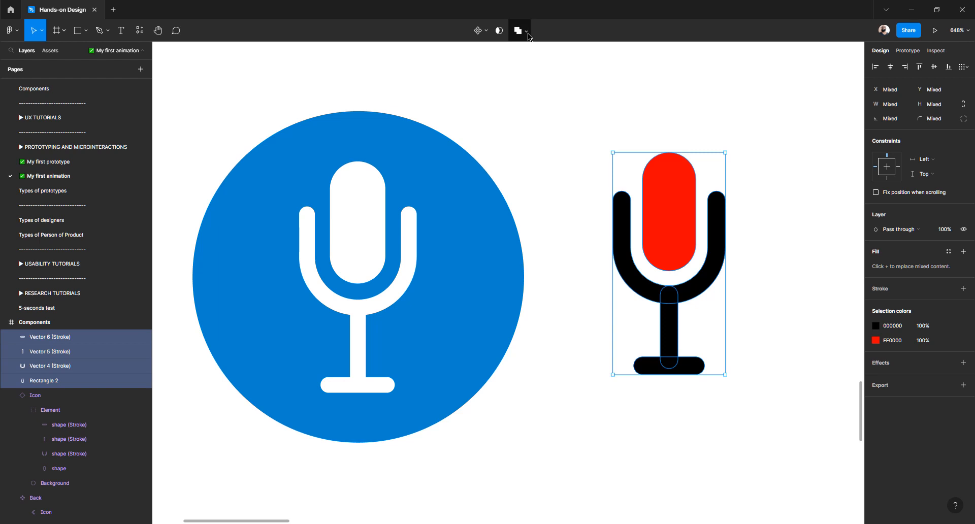
left_click(526, 30)
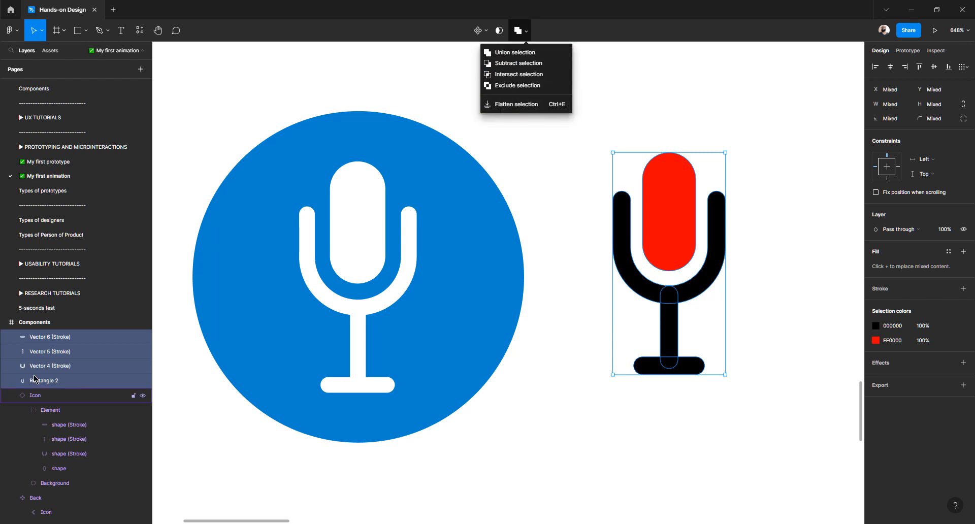
left_click(53, 339)
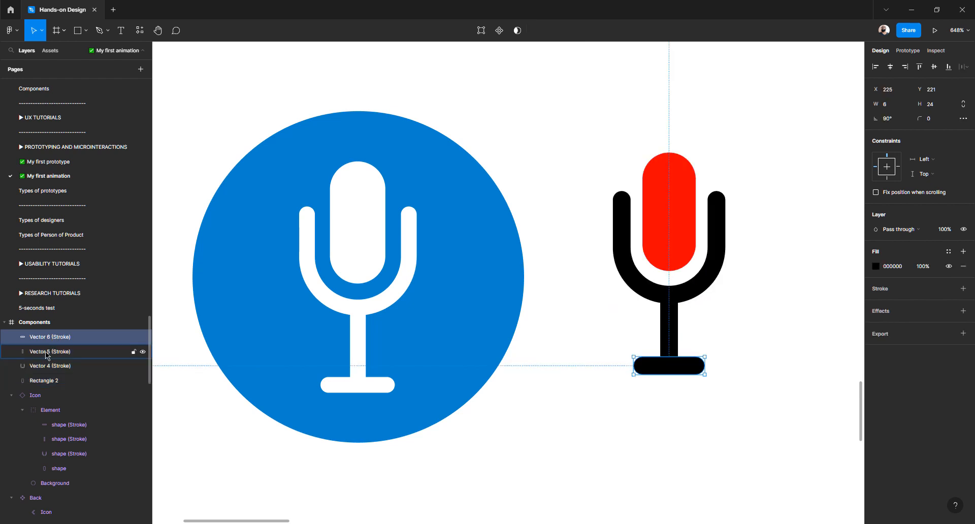
left_click(49, 352)
left_click(49, 365)
left_click(47, 381)
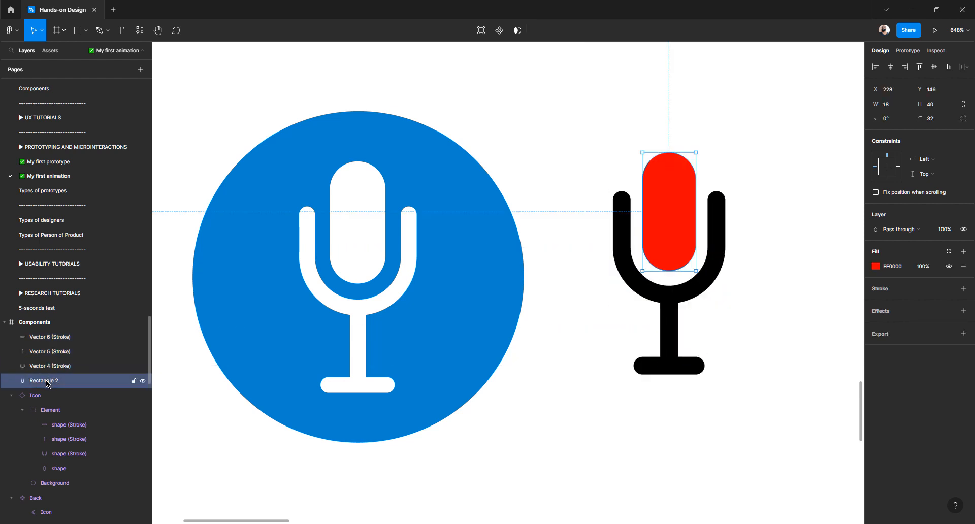
left_click(54, 337)
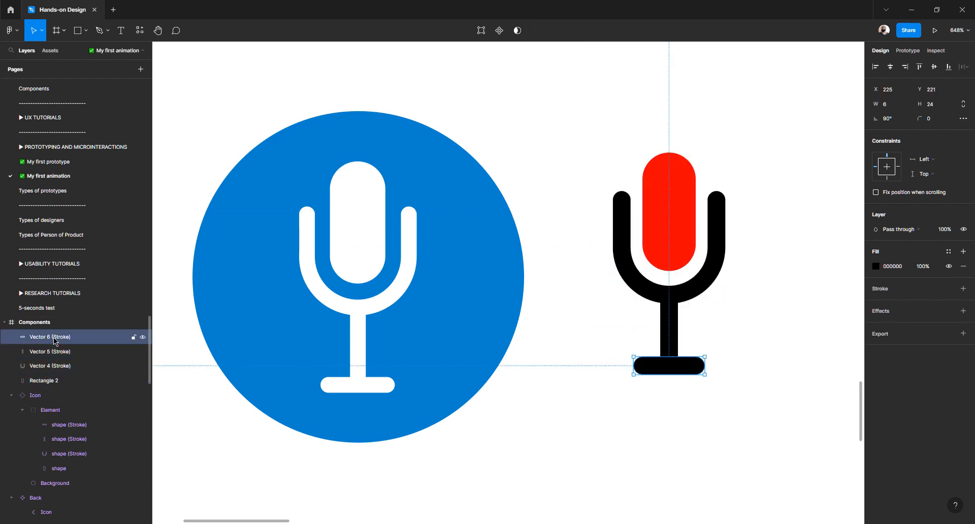
left_click(56, 381, "shift")
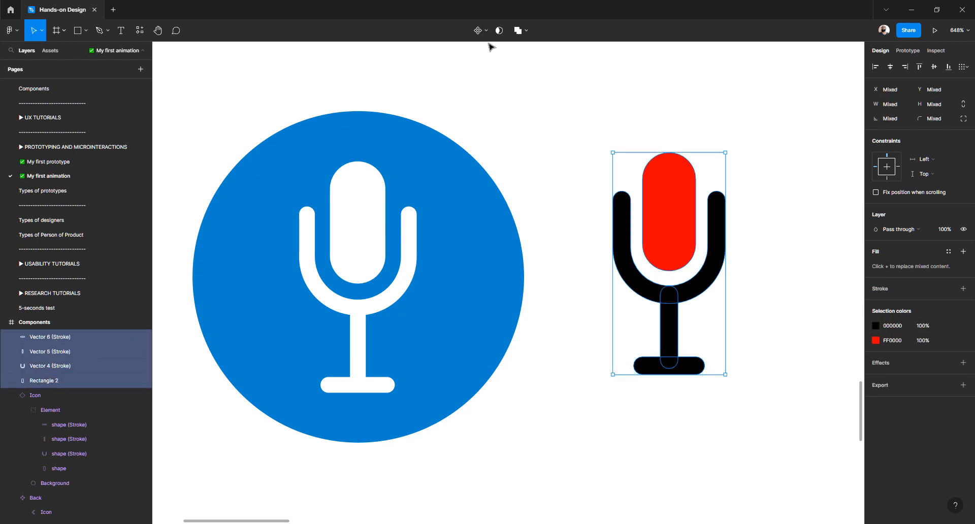
left_click(525, 32)
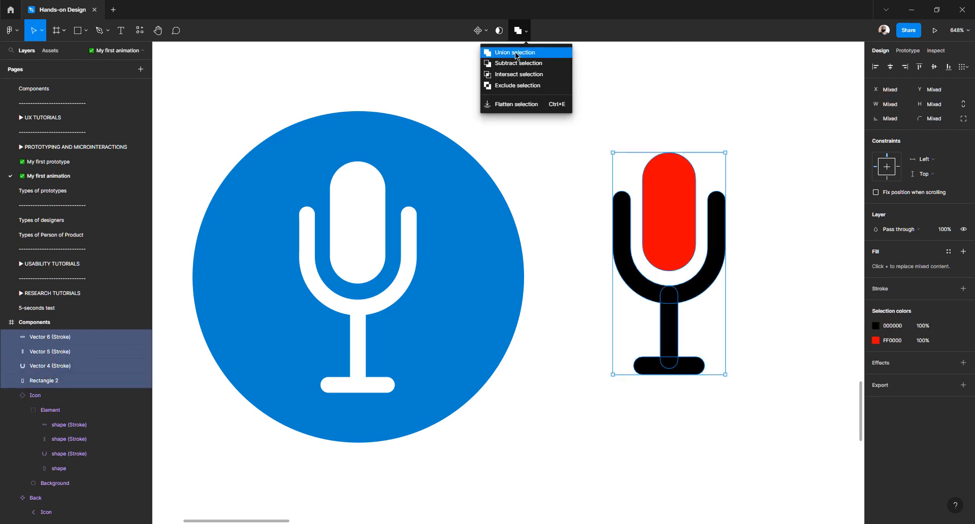
left_click(516, 52)
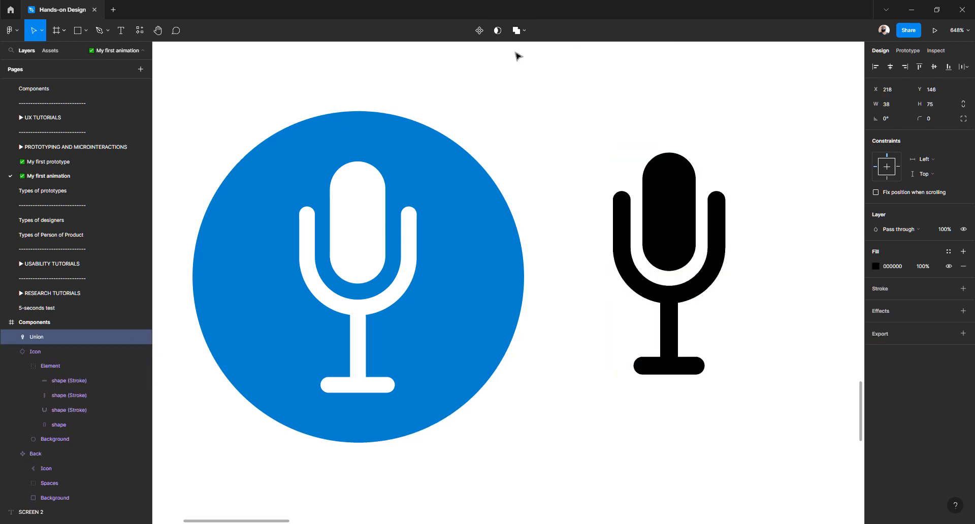
Flatten the microphone union and its nested parts into a single vector layer with Flatten selection.
left_click(10, 337)
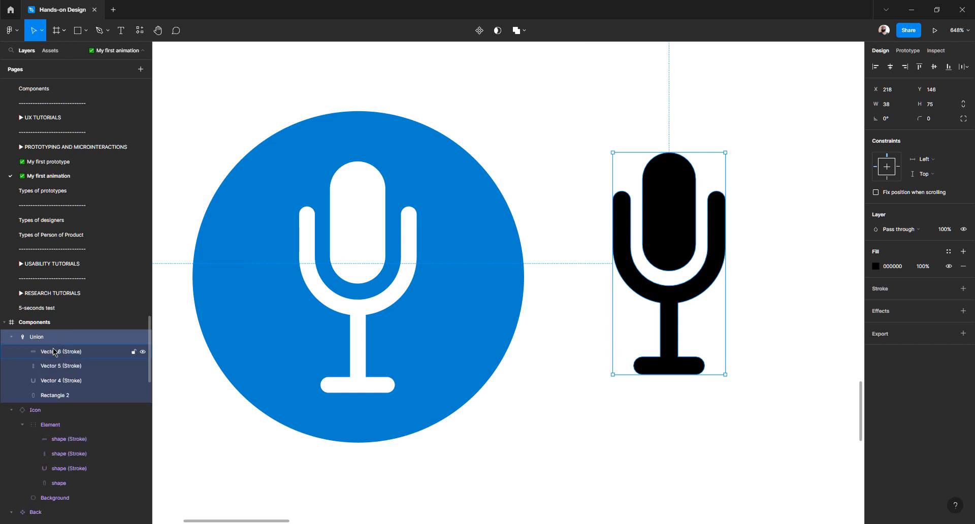
left_click(54, 352)
left_click(53, 366)
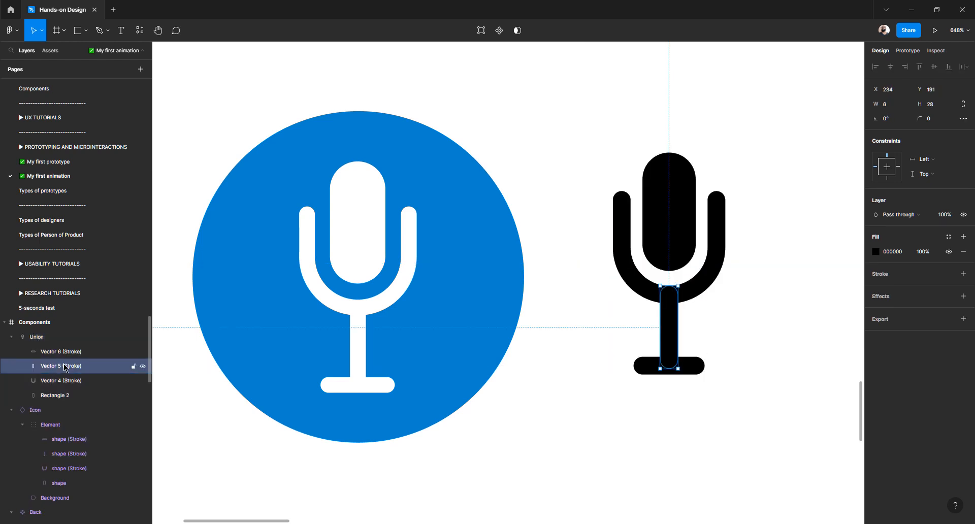
left_click(62, 381)
left_click(63, 395)
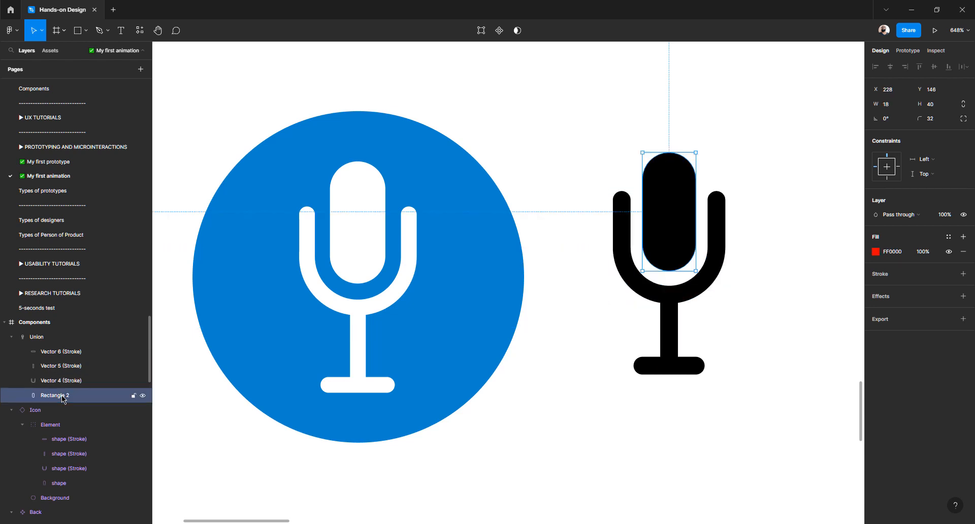
left_click(62, 353)
left_click(40, 338)
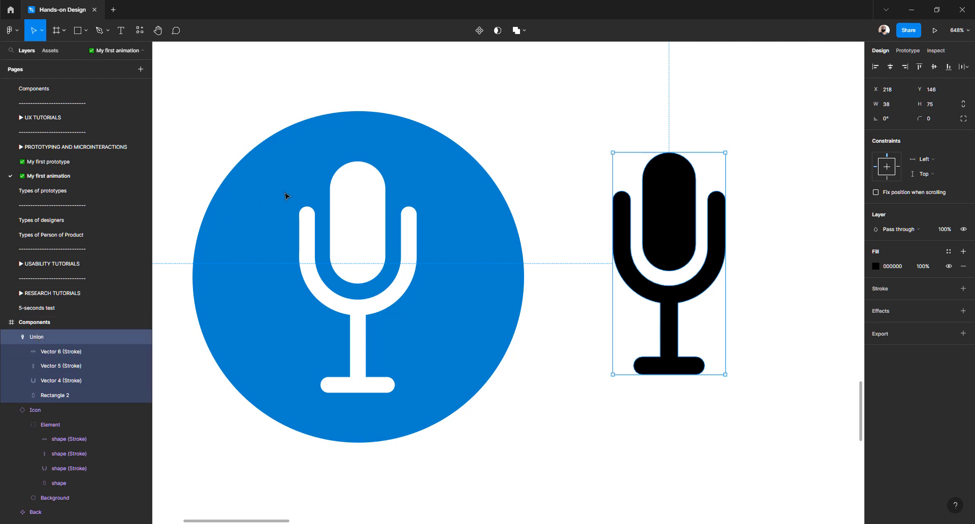
left_click(525, 35)
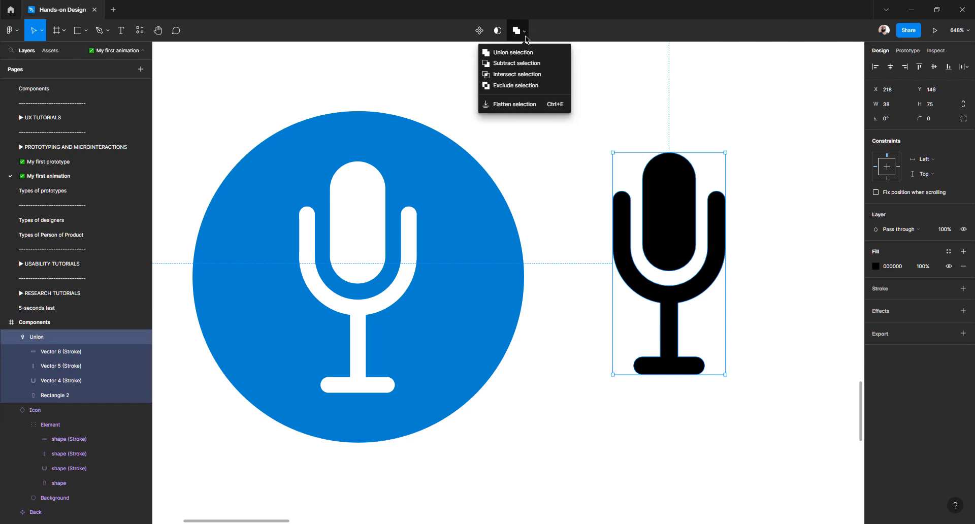
left_click(508, 106)
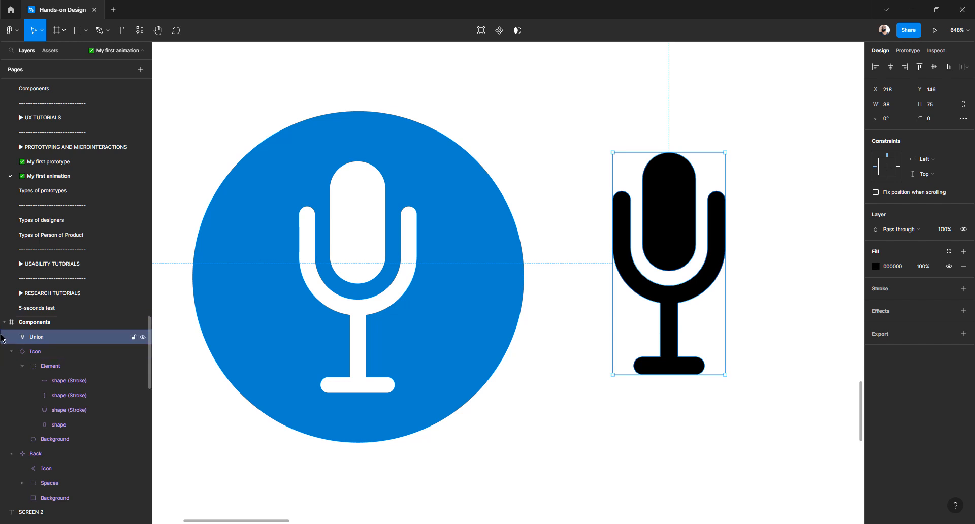
Rename the flattened microphone layer as Icon.
double_click(42, 339)
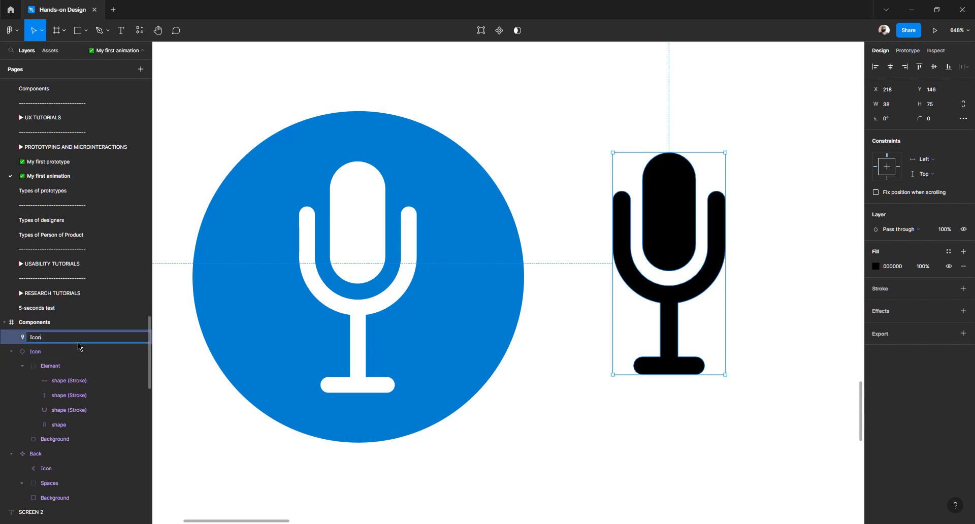
key("Return")
left_click(517, 148)
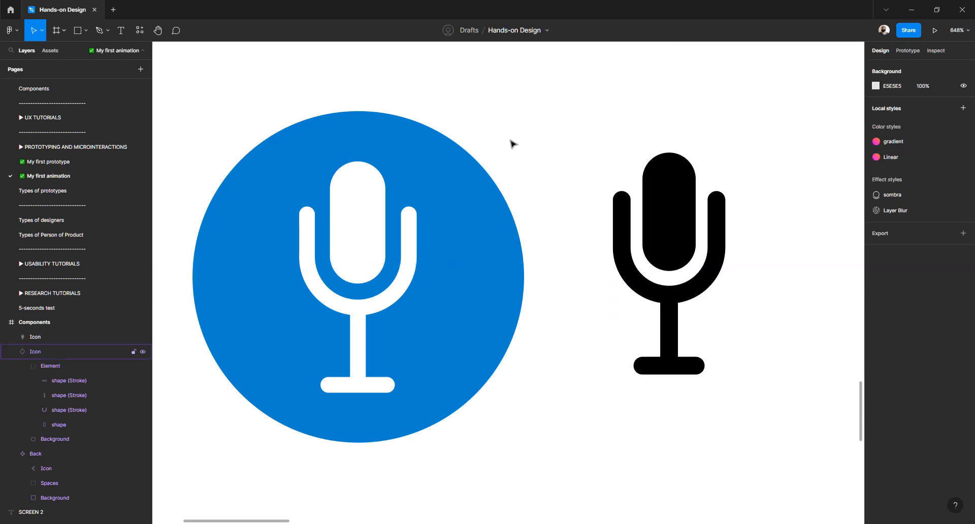
Move the black microphone farther right of the blue icon, to about X 265.
scroll(436, 192, "right", 3)
scroll(435, 192, "right", 2)
left_click_drag(489, 208, 620, 221)
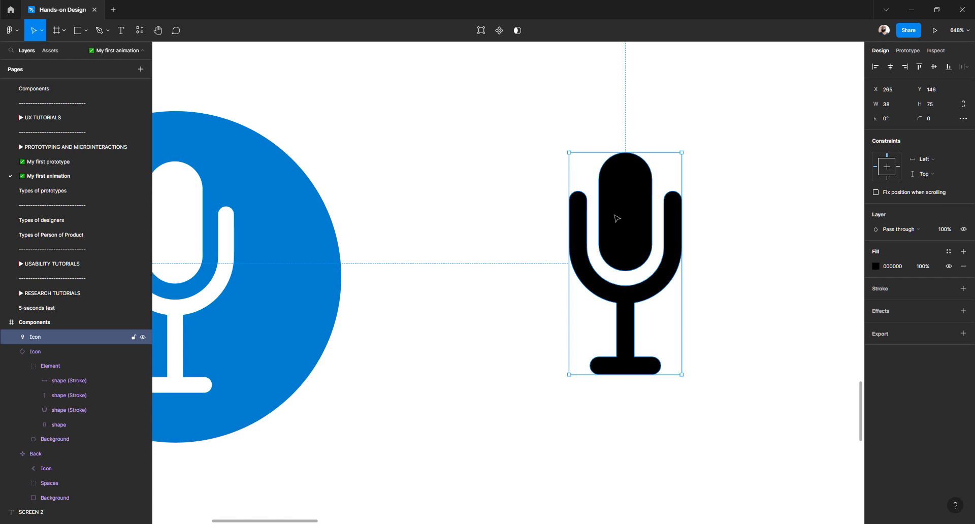
scroll(489, 255, "down", 3)
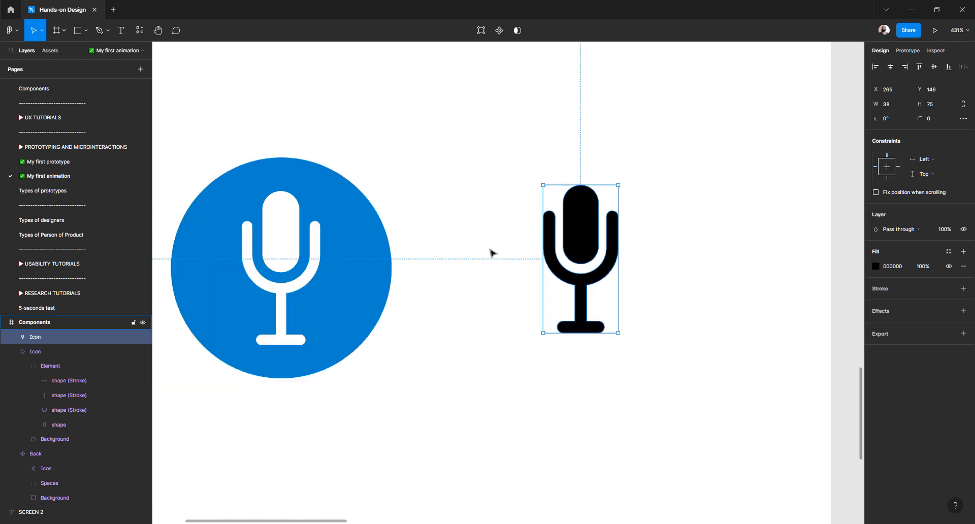
Draw an ellipse over the black microphone and set both its width and height to 112.
left_click(311, 183)
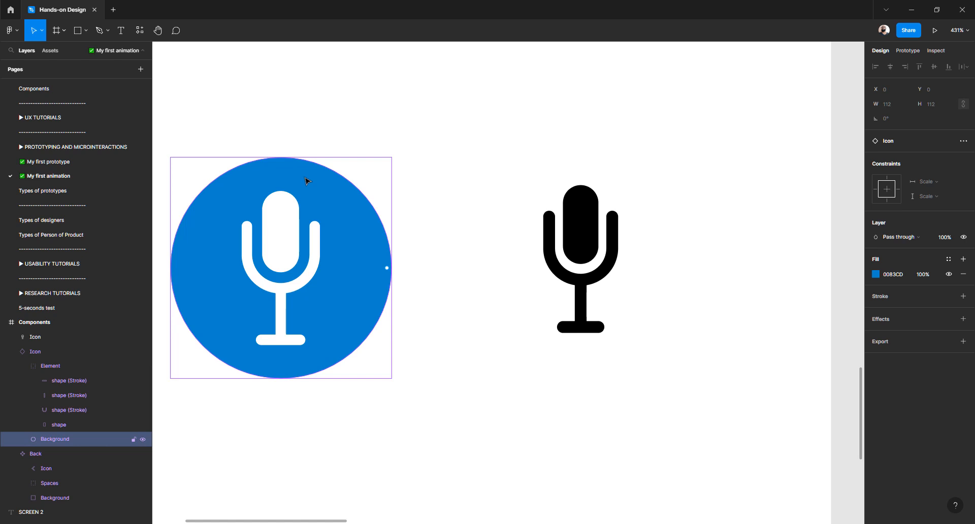
left_click(495, 211)
key("o")
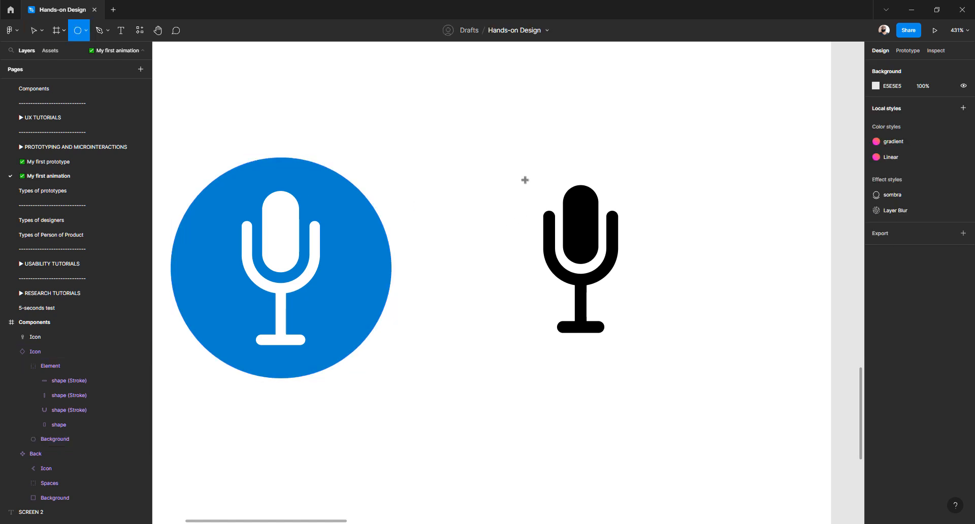
left_click_drag(464, 138, 624, 345)
left_click(895, 105)
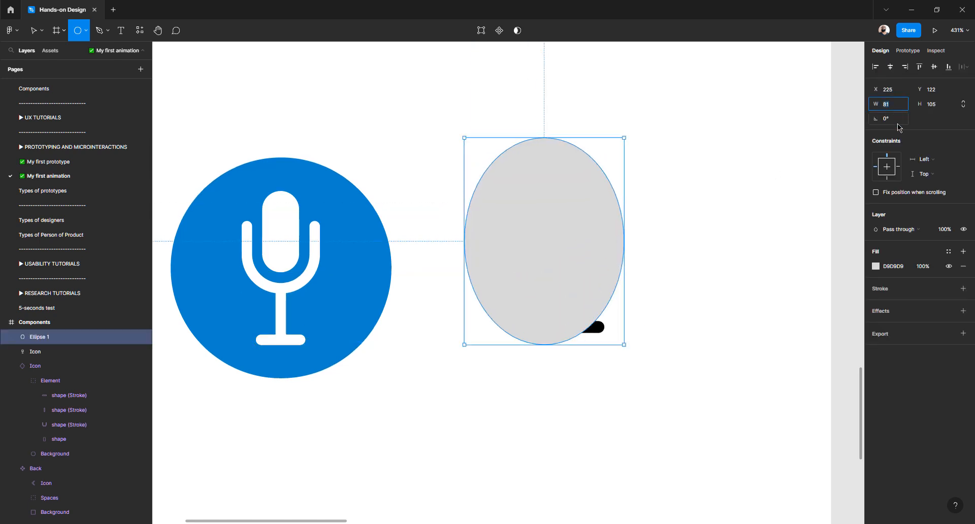
type("112")
key("Tab")
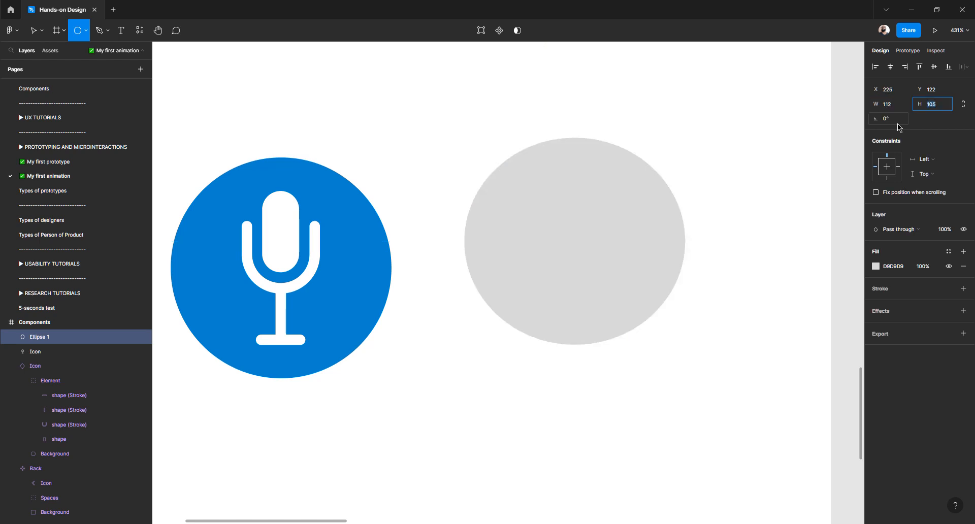
type("112")
key("Tab")
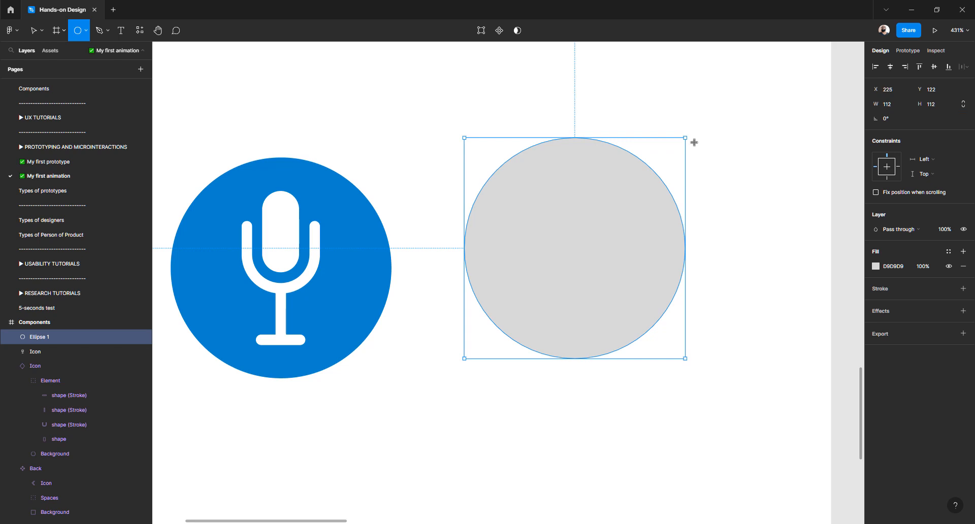
left_click(723, 159)
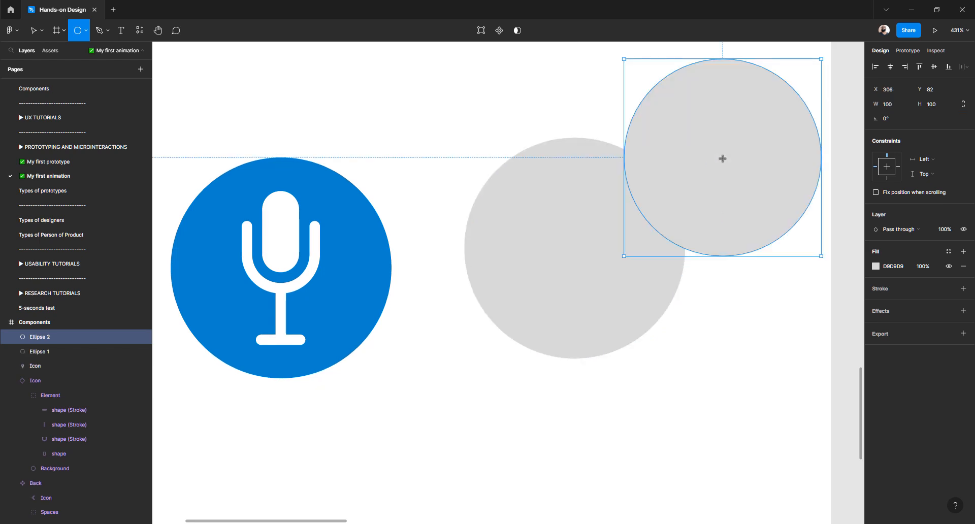
key("ctrl+z")
Send the gray circle to the back, behind the black microphone.
key("v")
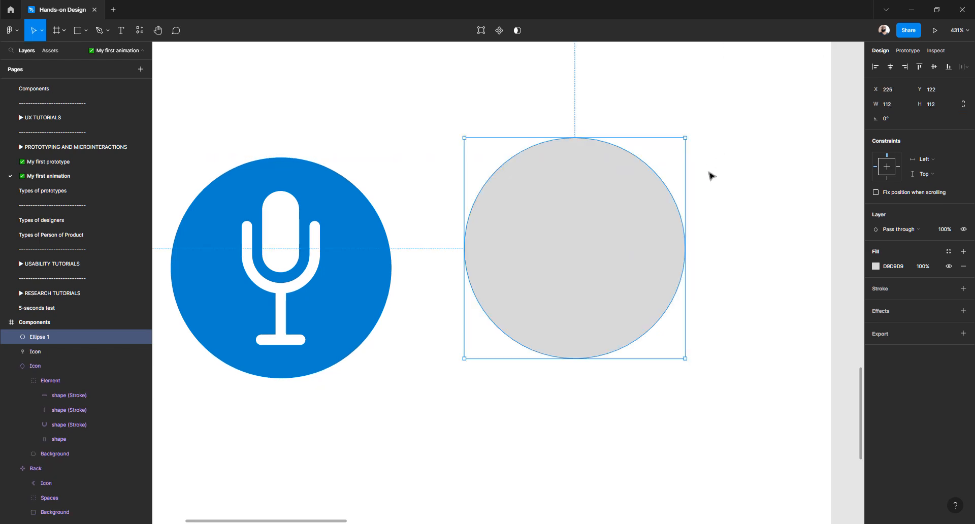
right_click(590, 221)
left_click(614, 309)
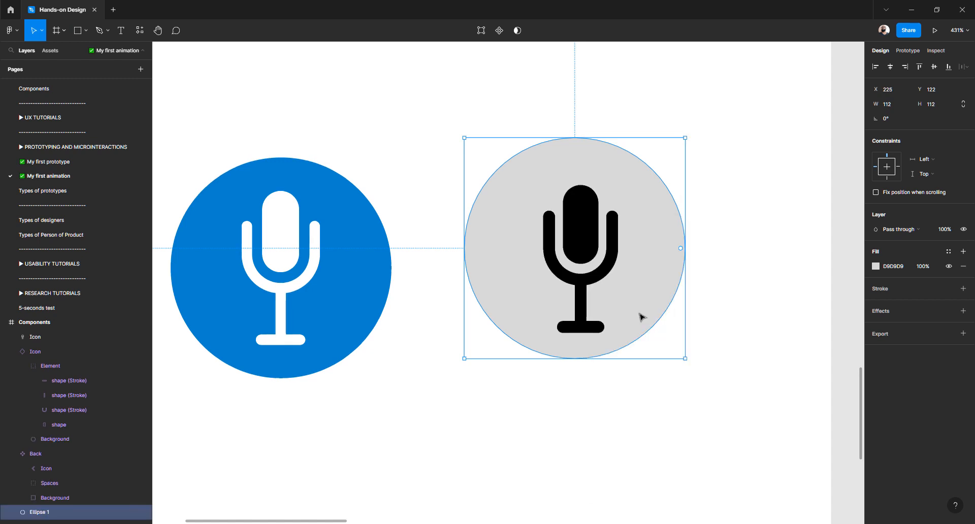
Align the black microphone and the gray circle on their horizontal and vertical centers.
left_click(737, 181)
left_click_drag(736, 172, 533, 350)
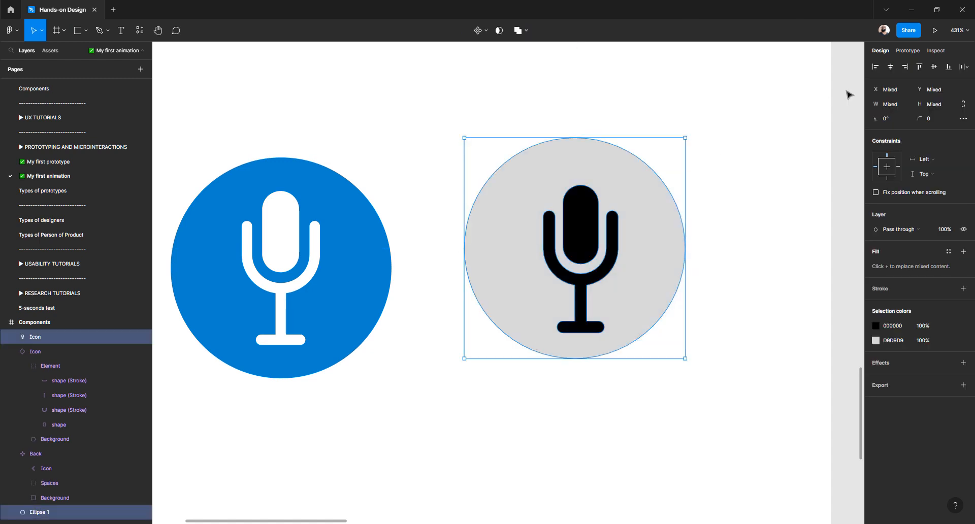
left_click(890, 66)
left_click(933, 67)
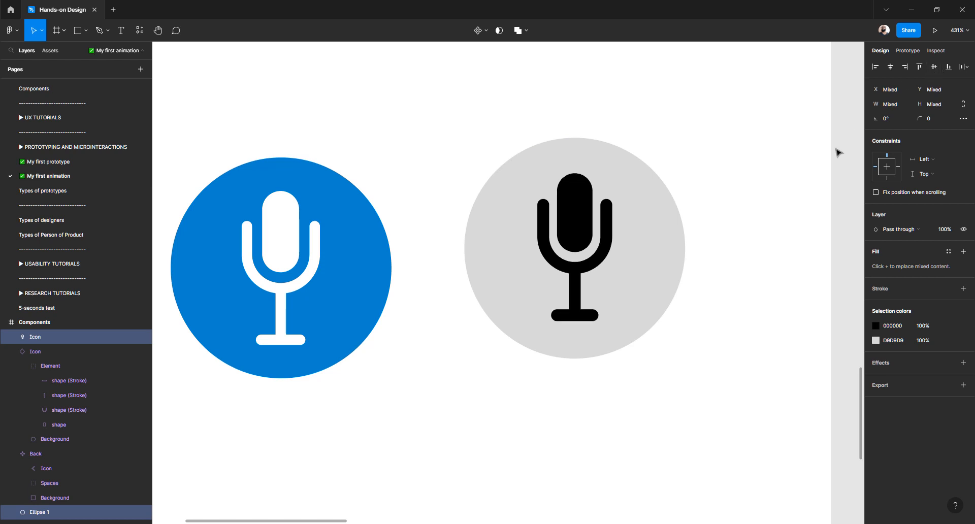
left_click(761, 183)
Fill the gray circle with the blue 0083CD sampled from the reference icon's background.
left_click(637, 218)
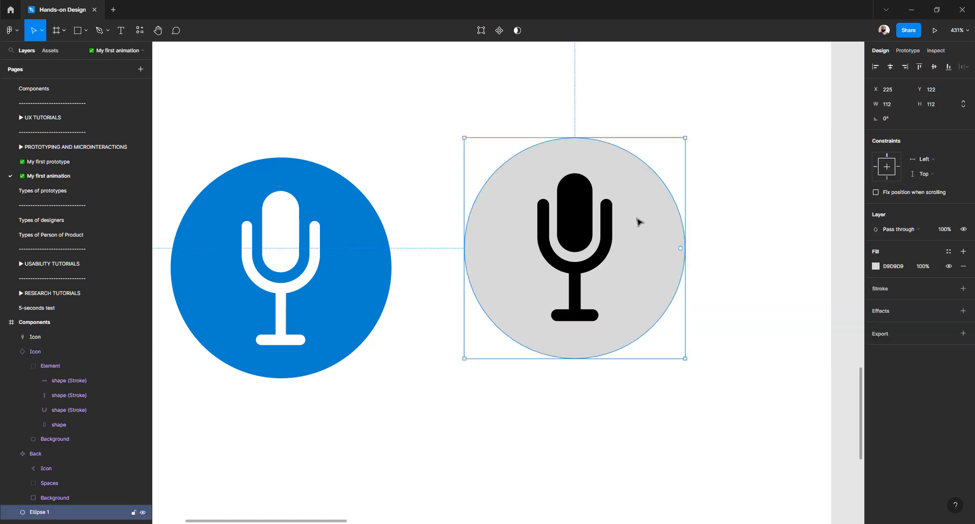
key("i")
left_click(337, 205)
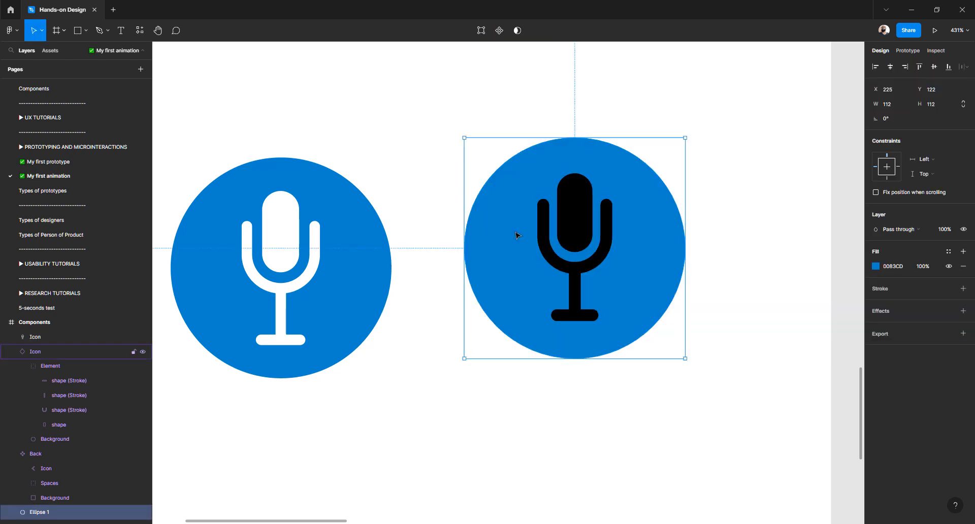
Fill the black microphone with the white FFFFFF sampled from the reference icon's microphone.
left_click(583, 211)
key("i")
left_click(286, 226)
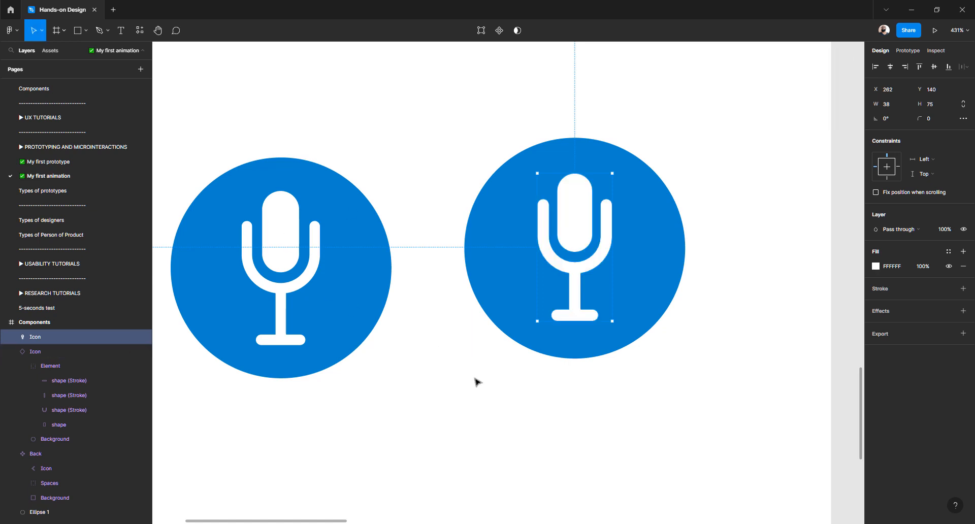
left_click(490, 389)
left_click_drag(490, 388, 680, 184)
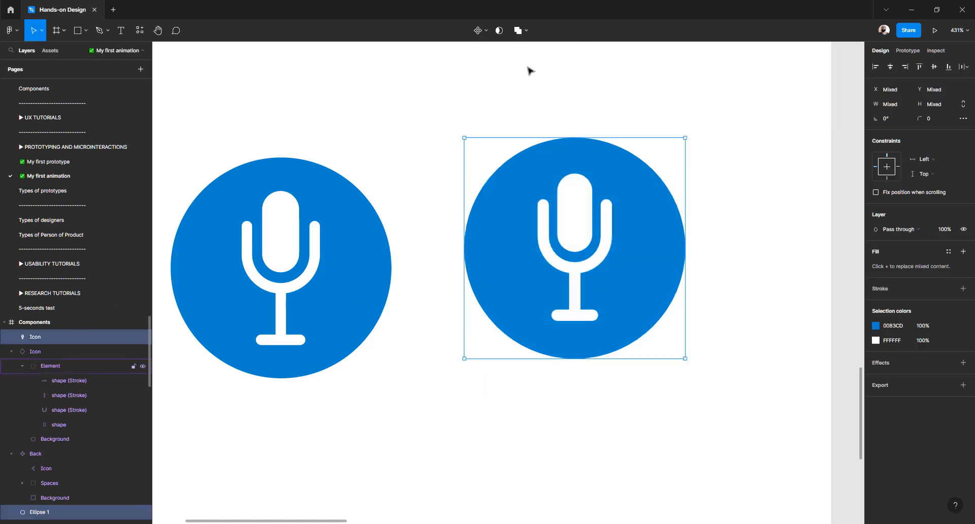
left_click(709, 136)
Rename the new blue circle's layer as Background.
left_click(654, 192)
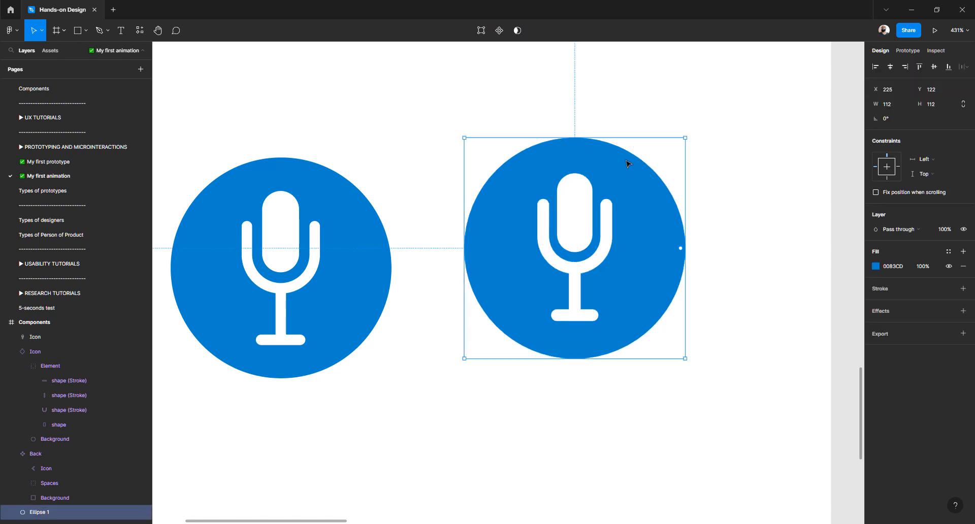
double_click(60, 514)
type("Background")
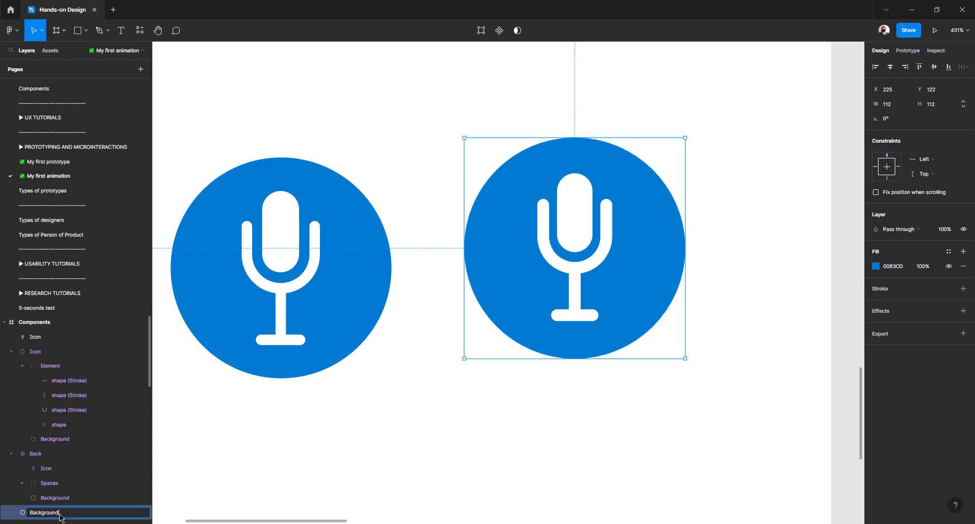
key("Return")
Combine the white microphone Icon and the blue Background circle into one component and show its layers.
left_click_drag(473, 82, 682, 323)
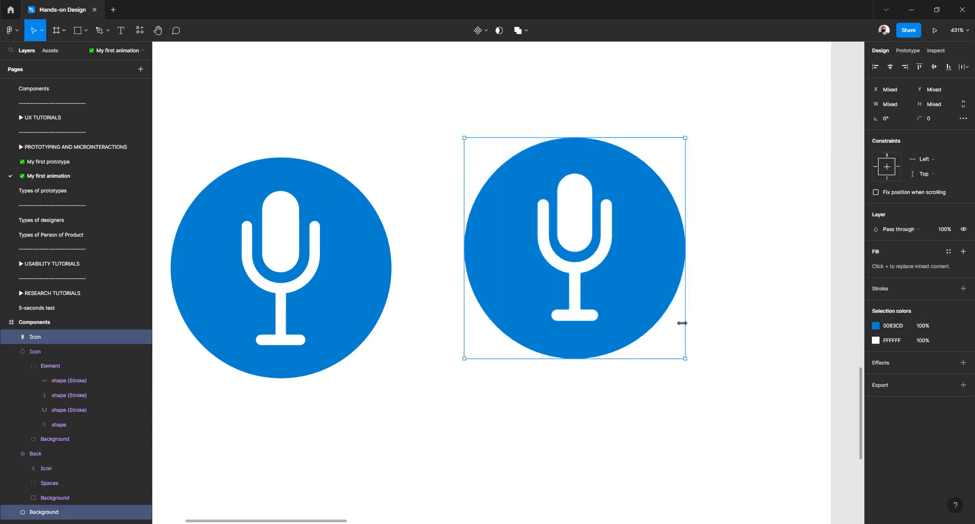
left_click(478, 32)
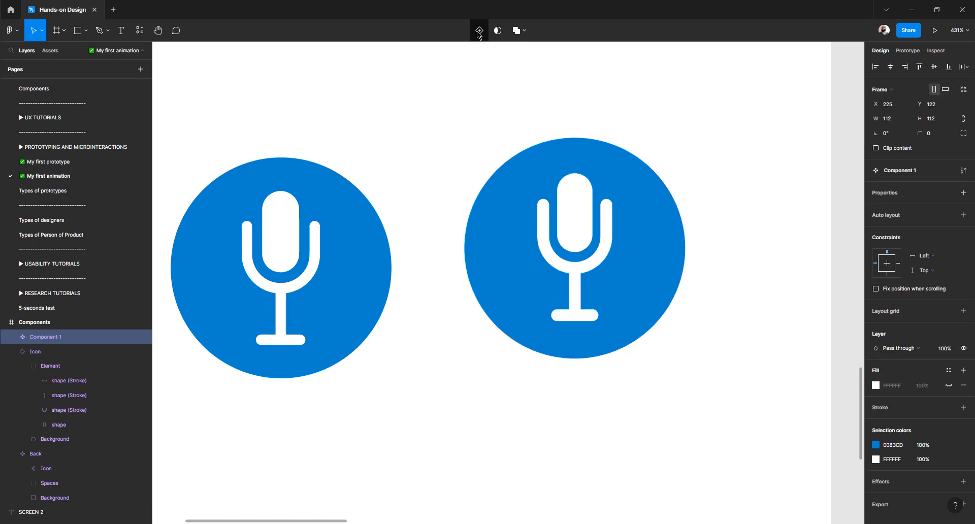
left_click(10, 338)
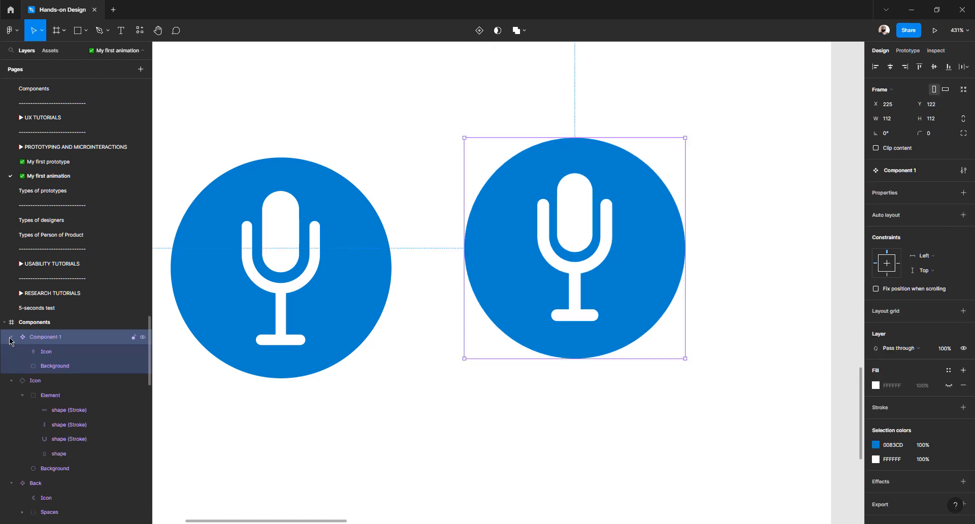
Rename the new microphone component as Mic.
left_click(277, 190)
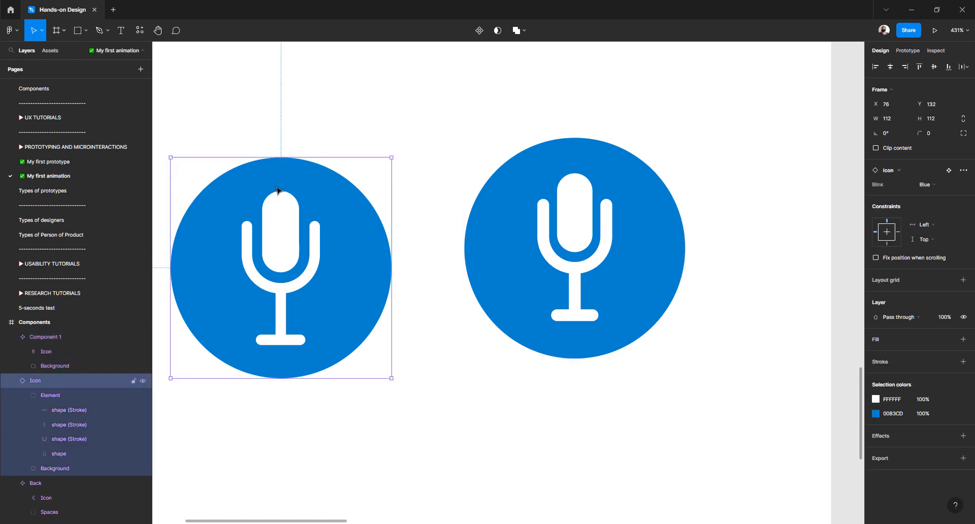
left_click(523, 223)
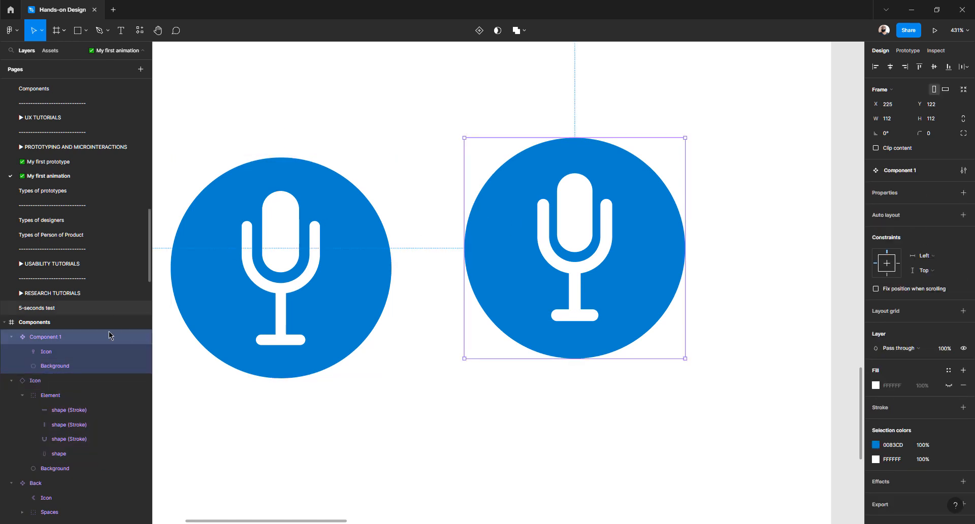
double_click(56, 337)
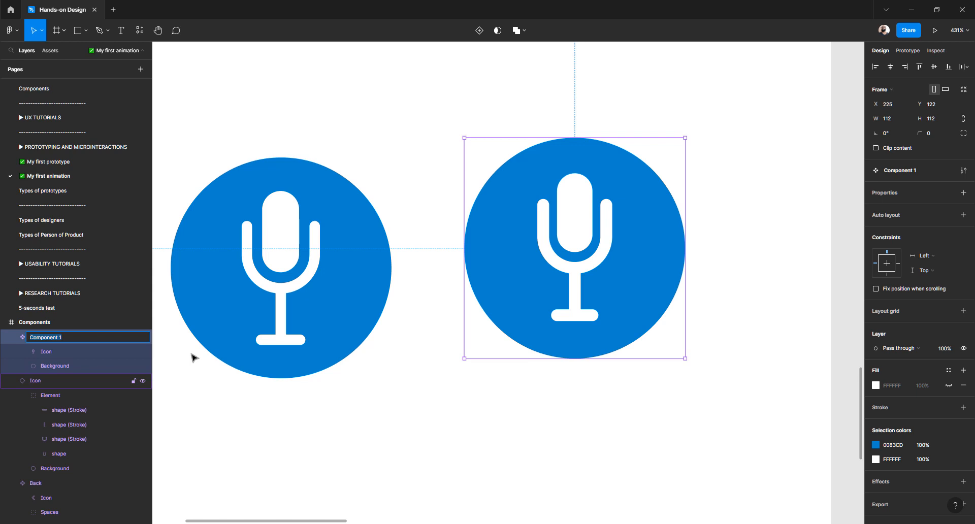
type("Mic")
key("Return")
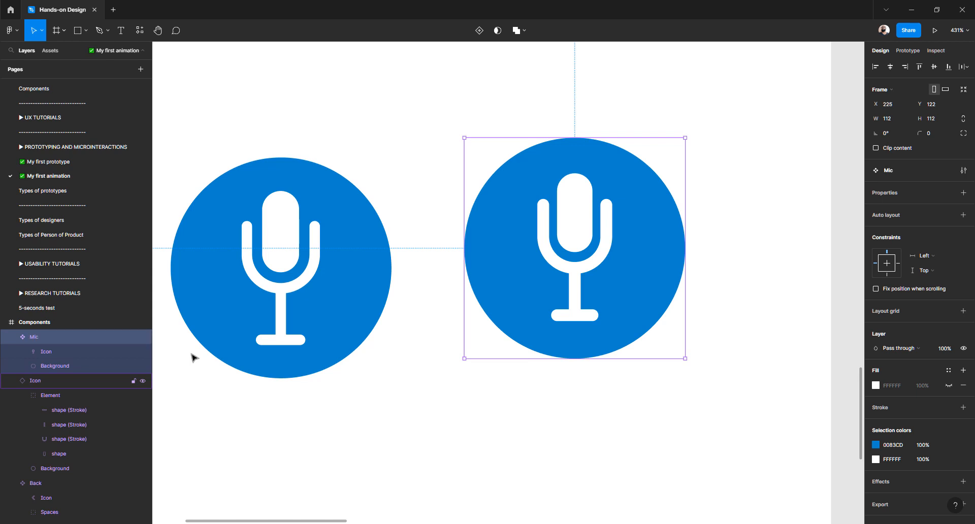
Delete the original reference Icon instance beside the Mic component in the Components frame.
left_click(777, 190)
scroll(565, 209, "down", 5)
scroll(567, 209, "up", 1)
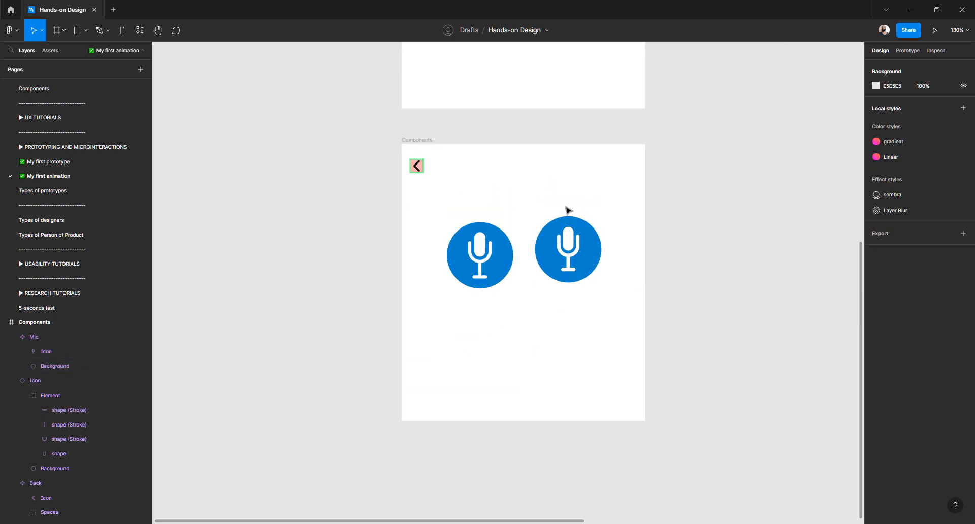
scroll(566, 210, "up", 2)
scroll(547, 274, "up", 3)
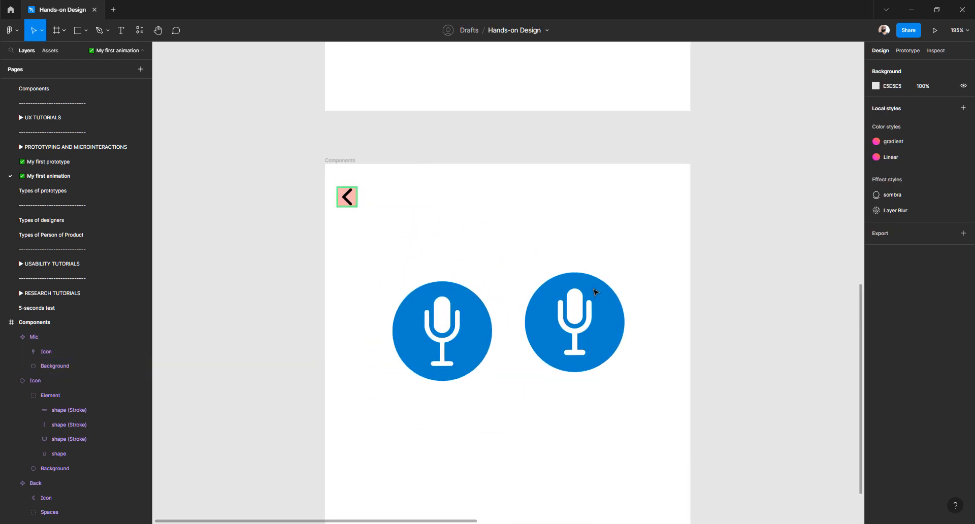
left_click(574, 318)
left_click(458, 331)
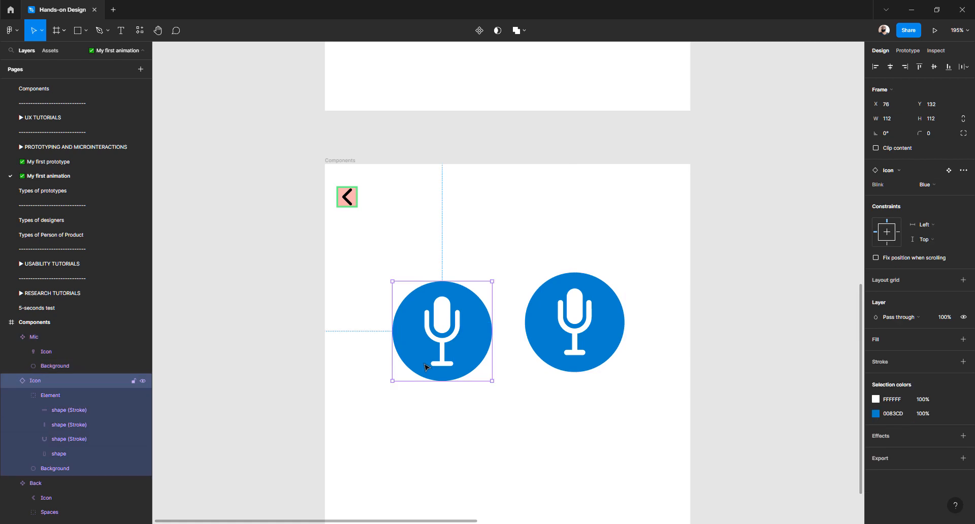
key("Delete")
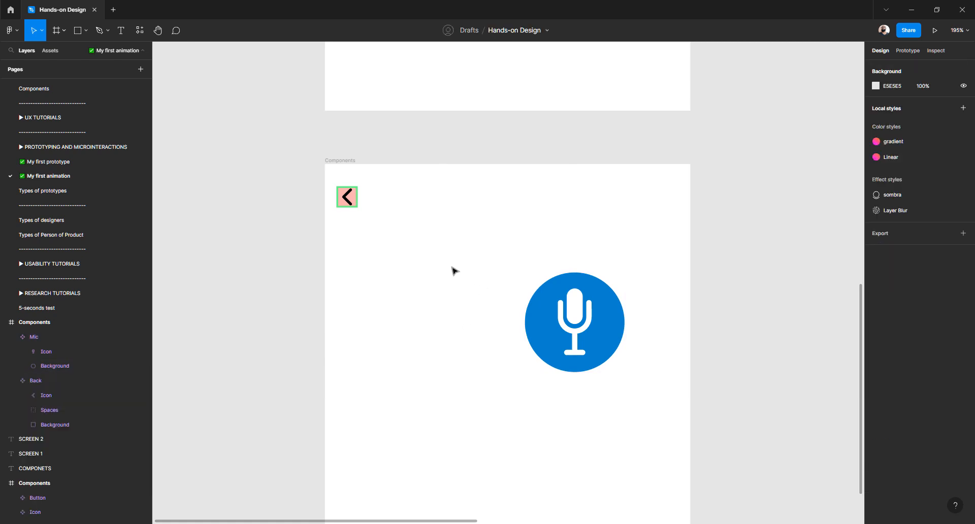
Place an instance of the Mic component beside the main component at X 90, Y 122.
scroll(455, 264, "left", 2)
left_click(619, 304)
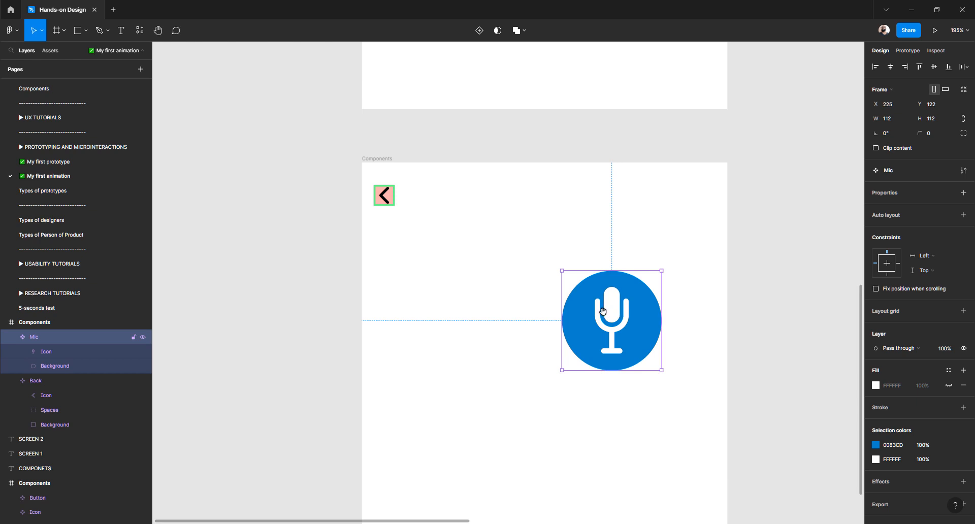
scroll(609, 314, "down", 1)
scroll(610, 313, "left", 2)
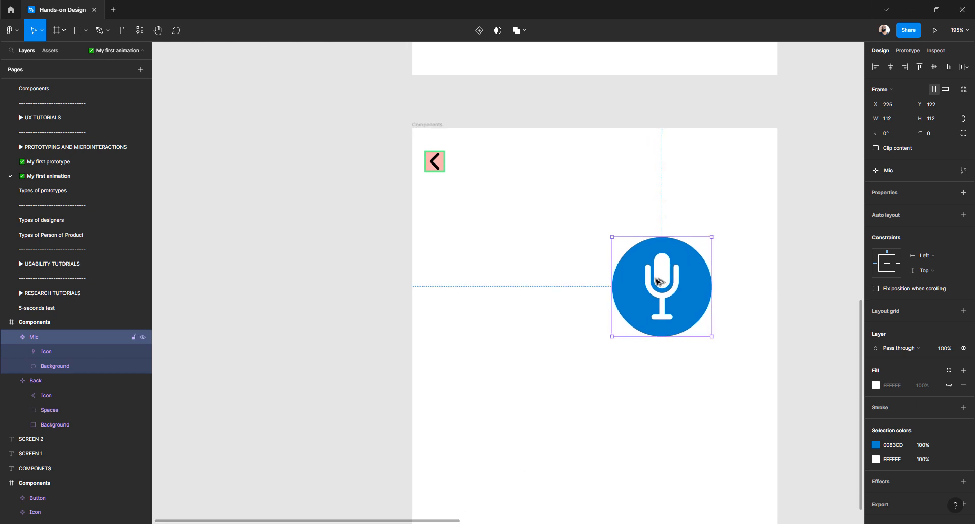
left_click_drag(652, 279, 544, 288)
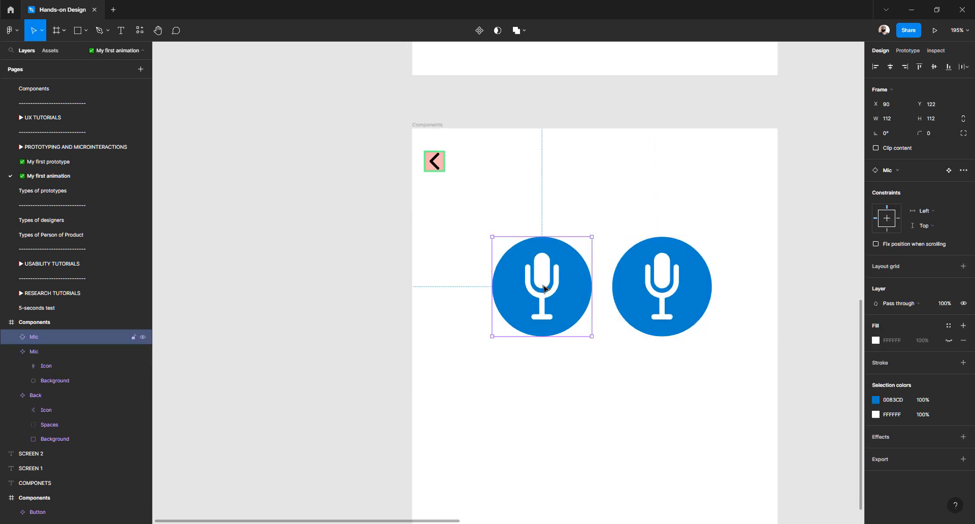
Move the Mic component and its instance together out of the Components frame onto the empty canvas.
left_click(655, 287)
left_click(538, 283)
left_click(643, 288, "shift")
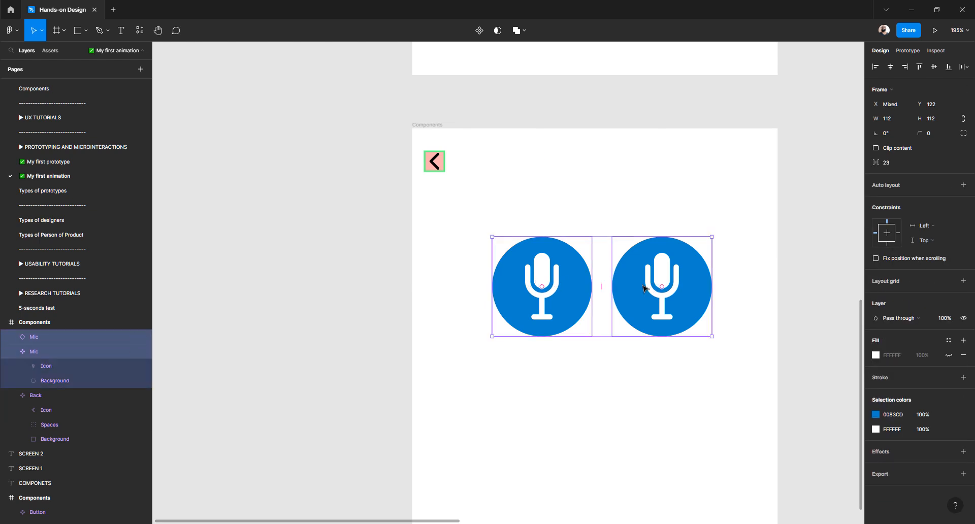
left_click_drag(642, 288, 393, 223)
left_click(358, 318)
scroll(380, 188, "up", 5)
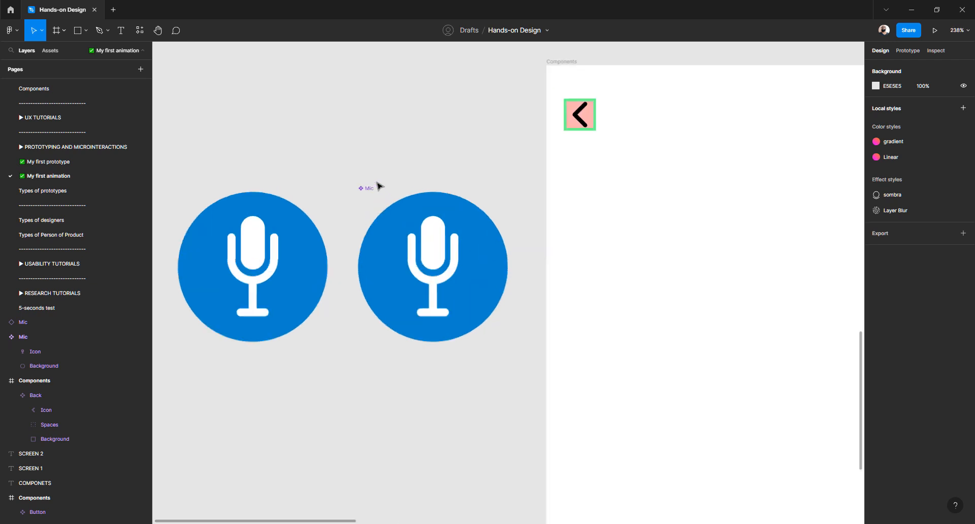
Compare the Mic component with its instance and move both back into the Components frame at Y 95.
left_click(448, 187)
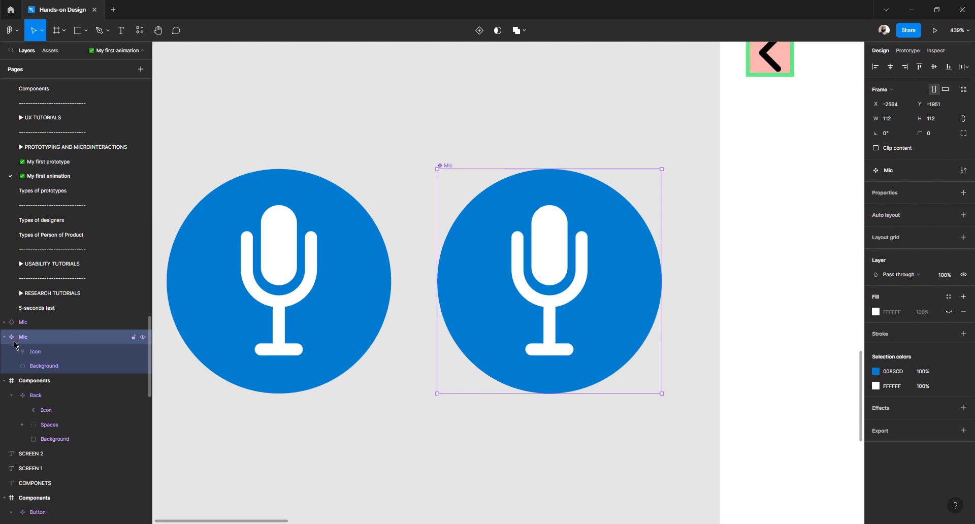
left_click(265, 235)
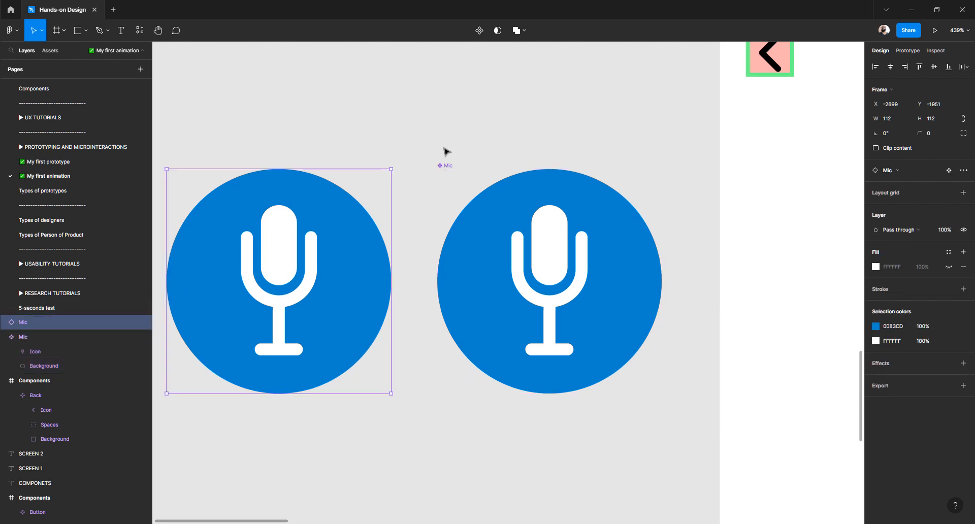
left_click(424, 170)
scroll(424, 170, "down", 3, "ctrl")
left_click_drag(336, 216, 324, 205)
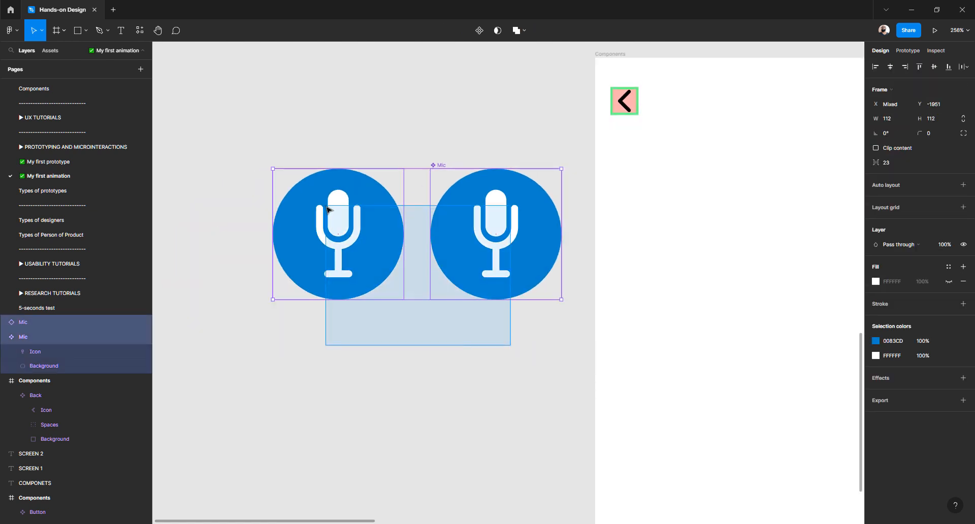
scroll(310, 226, "down", 2, "ctrl")
left_click_drag(537, 218, 593, 220)
scroll(448, 303, "up", 2)
scroll(447, 302, "right", 3)
scroll(447, 303, "down", 2)
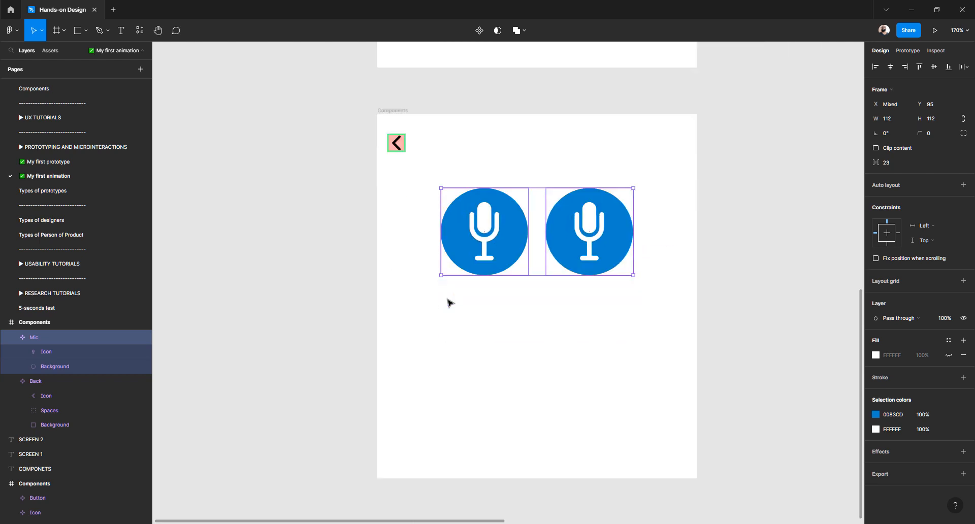
Delete the Mic instance beside the main component in the Components frame.
left_click(344, 234)
left_click(454, 237)
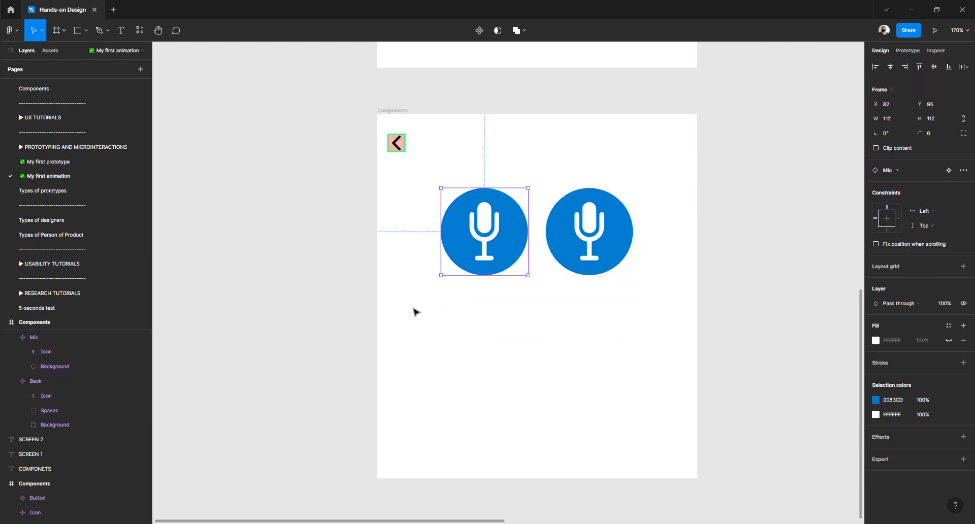
key("Delete")
Move the main Mic component within the Components frame to X 149, Y 95.
left_click(597, 238)
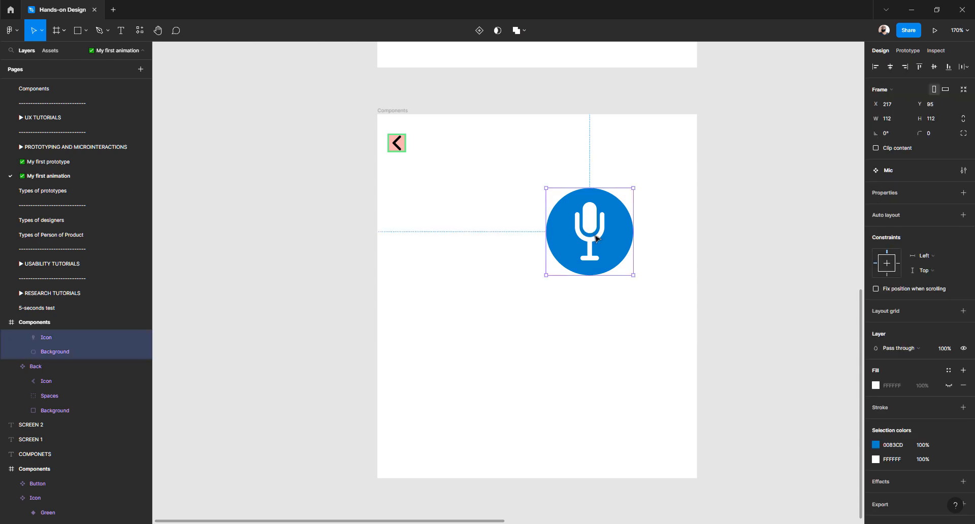
left_click_drag(597, 239, 538, 242)
left_click_drag(540, 241, 543, 242)
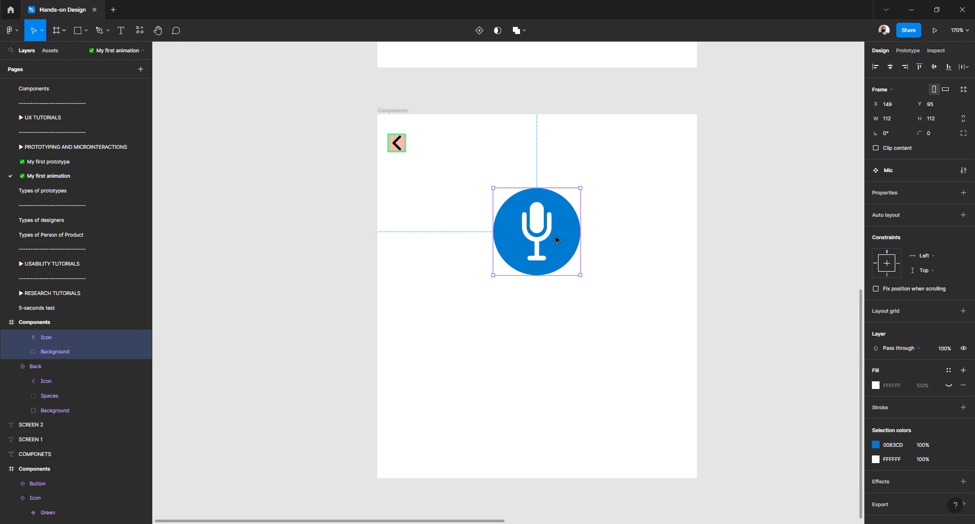
Place two Mic instances one below the other outside the Components frame and wrap them in an auto layout frame.
left_click_drag(558, 238, 298, 332)
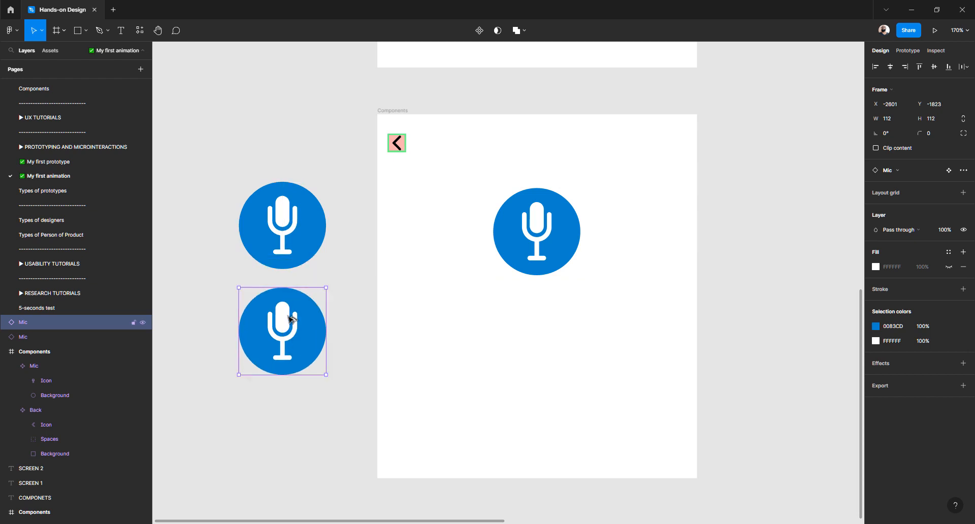
left_click_drag(207, 223, 319, 366)
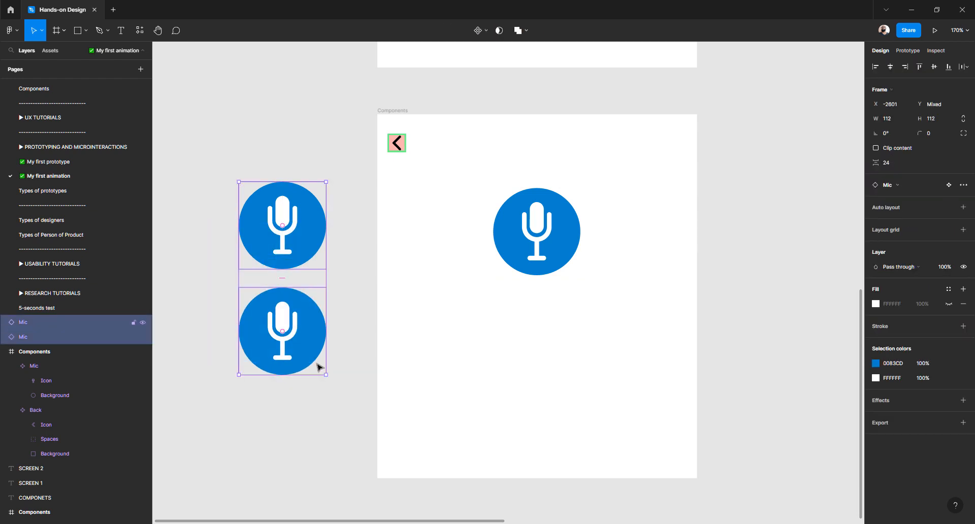
key("shift+a")
Duplicate the lower Mic instance to add a third one inside the auto layout frame.
left_click(301, 325)
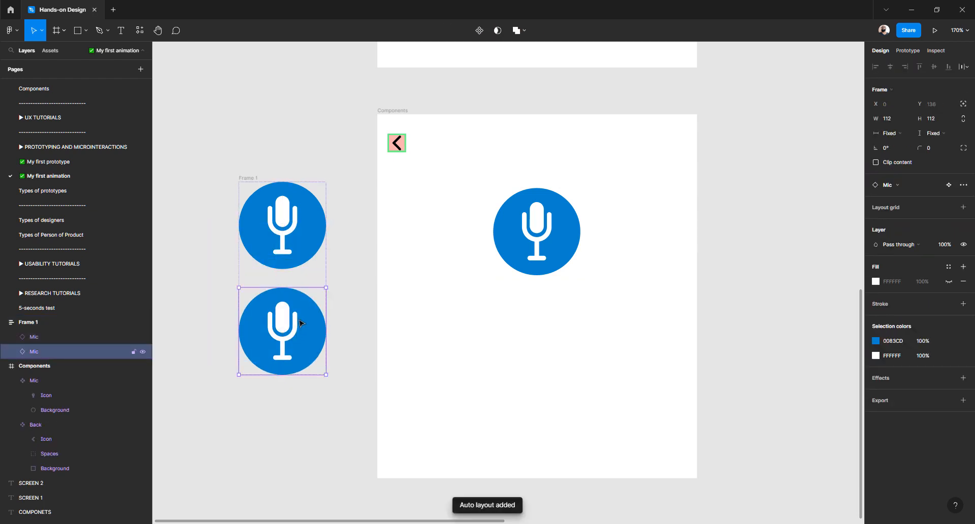
key("ctrl+d")
scroll(500, 188, "down", 3)
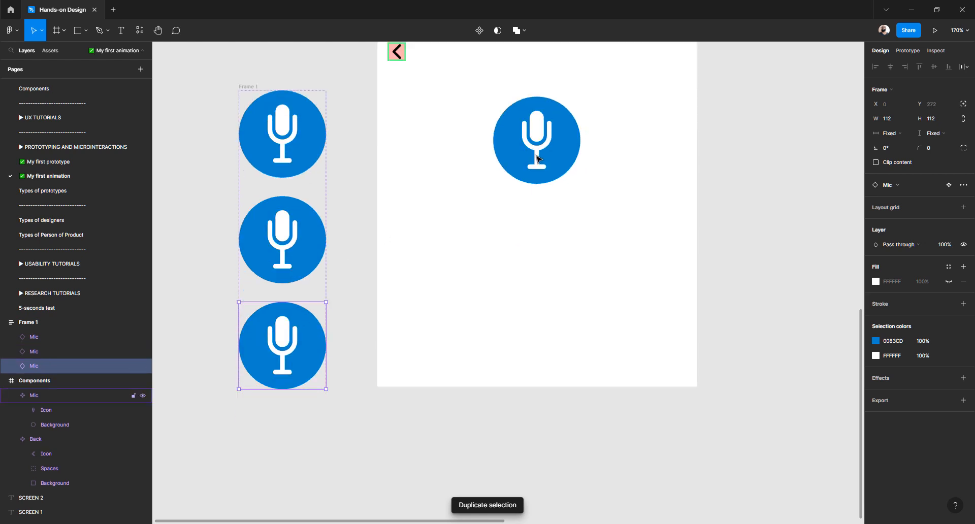
Change the fill of the main Mic component's Background circle to green 29CD00.
left_click(510, 150)
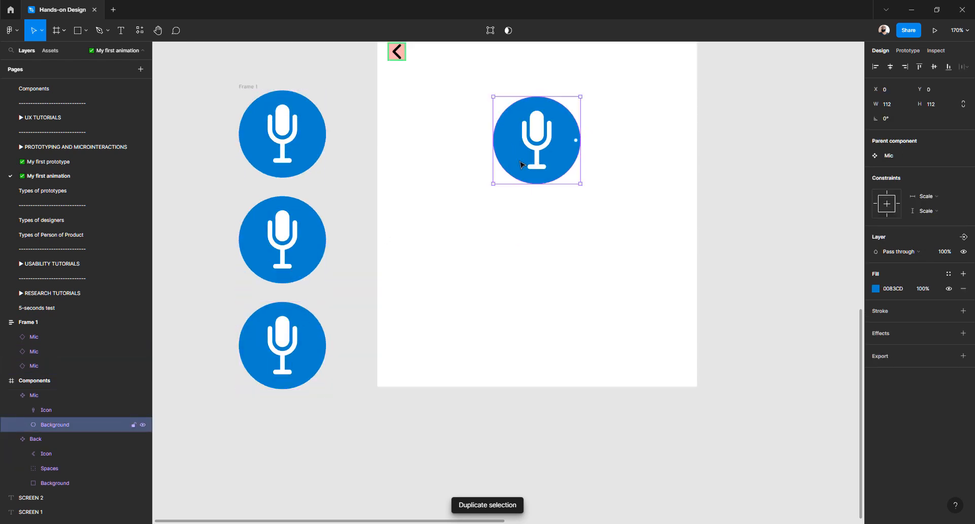
left_click(875, 289)
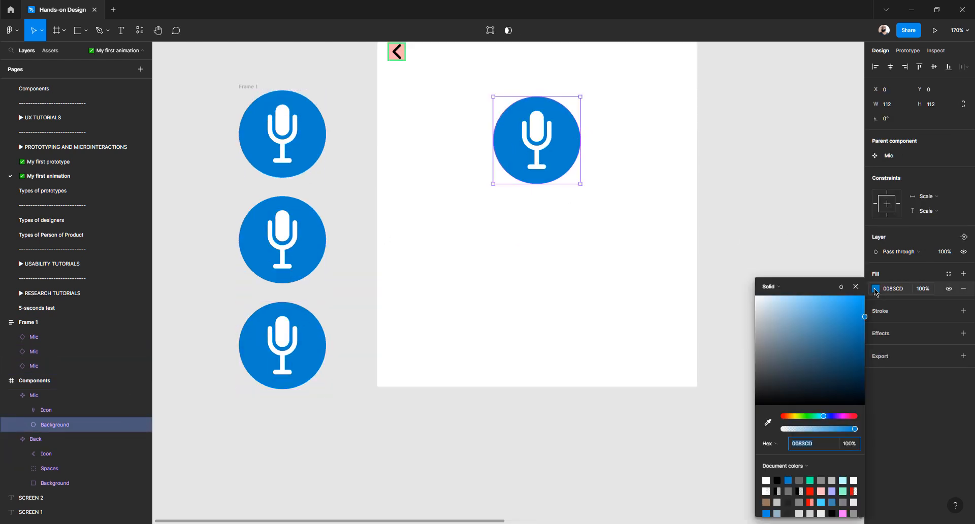
left_click(805, 416)
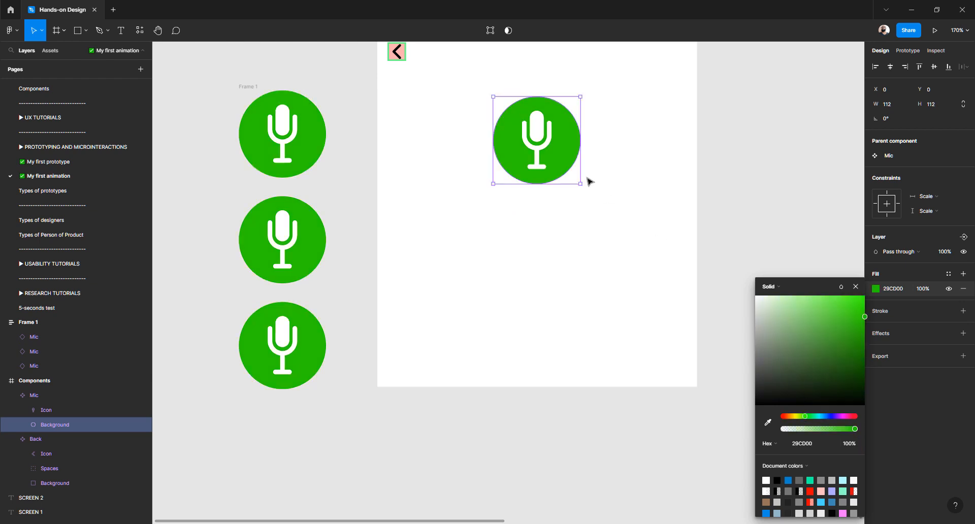
Try resizing the main component's Background circle larger and smaller, and undo both resizes and the green fill.
left_click_drag(581, 184, 661, 264)
key("ctrl+z")
left_click_drag(579, 184, 568, 163)
key("ctrl+z")
key("ctrl+z")
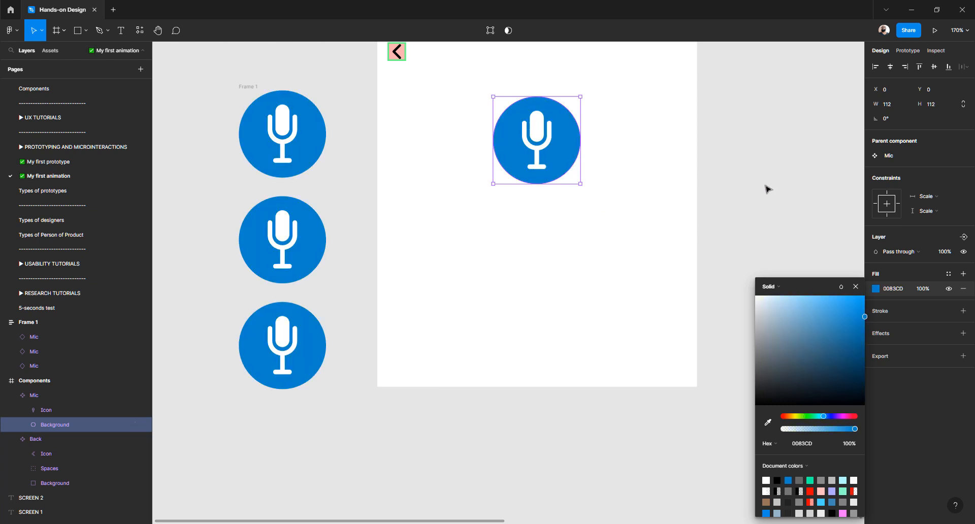
left_click(768, 189)
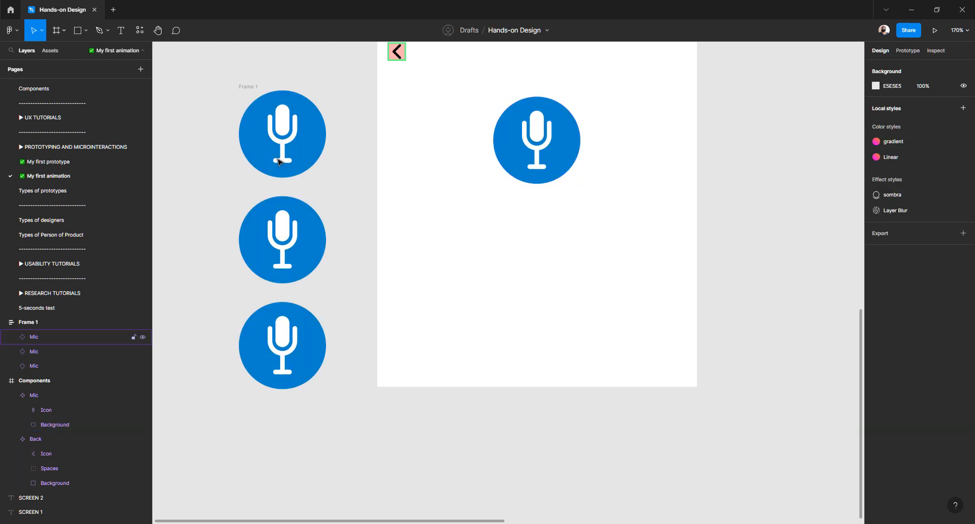
Delete the three Mic instances outside the Components frame together with their emptied auto layout frame.
scroll(528, 153, "up", 2)
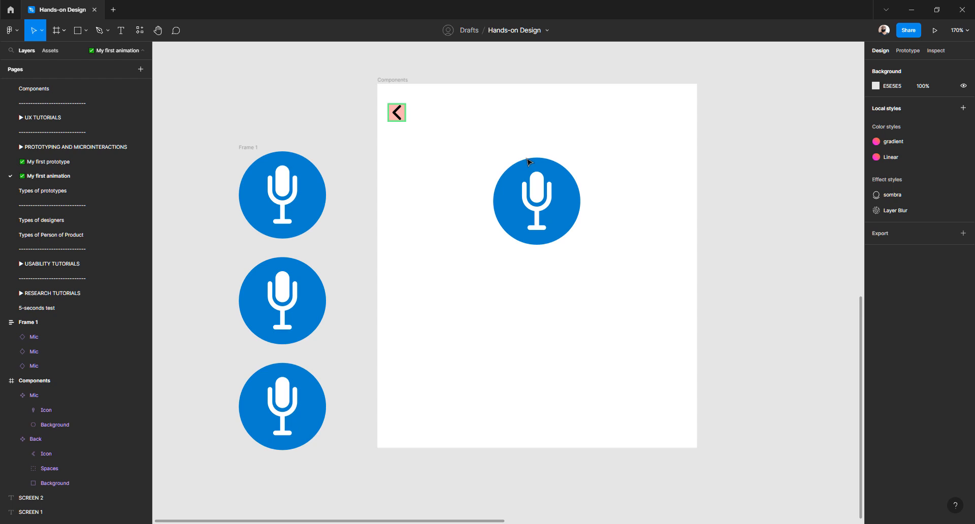
left_click(532, 185)
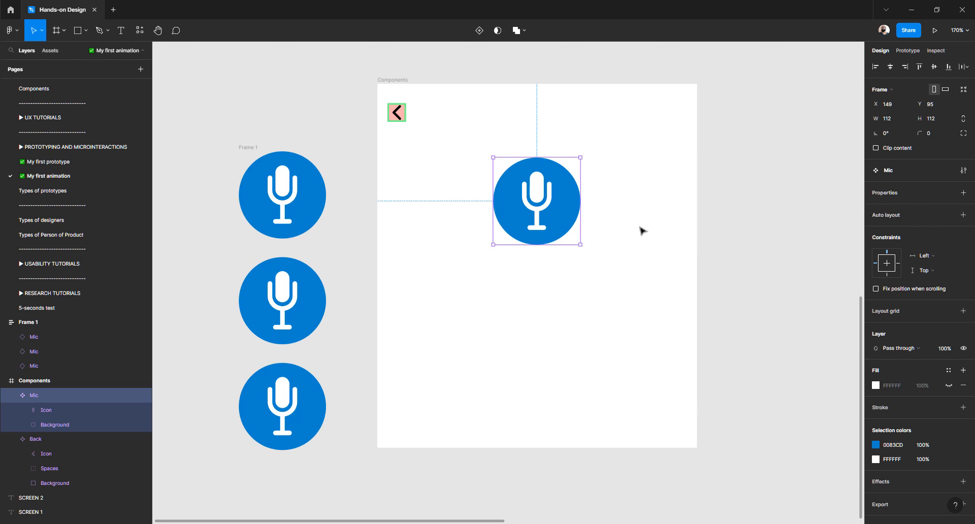
left_click(641, 228)
left_click(551, 202)
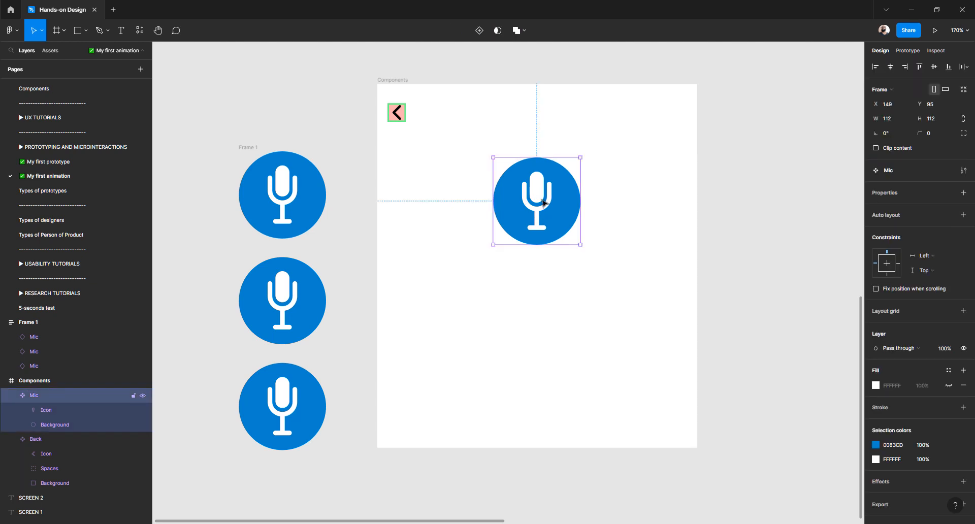
left_click(182, 106)
left_click_drag(181, 105, 293, 434)
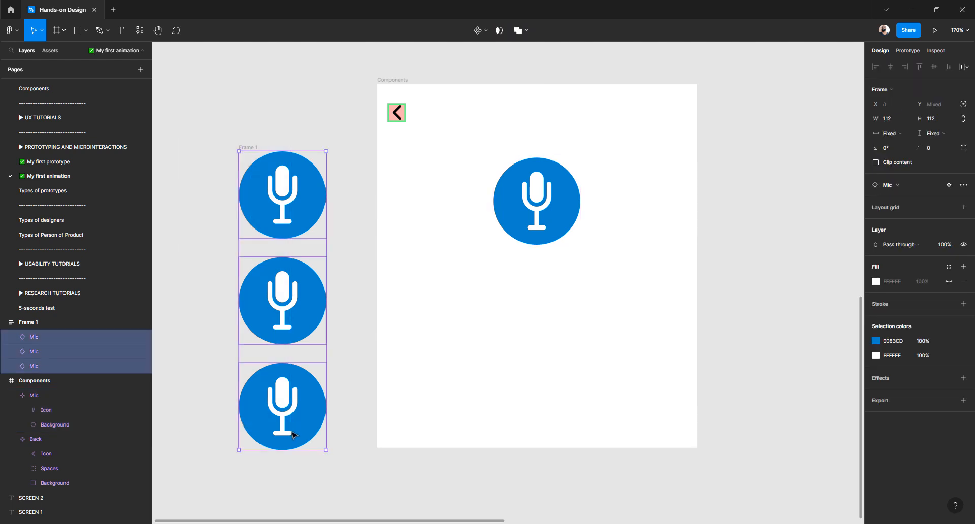
key("Delete")
left_click_drag(212, 108, 288, 203)
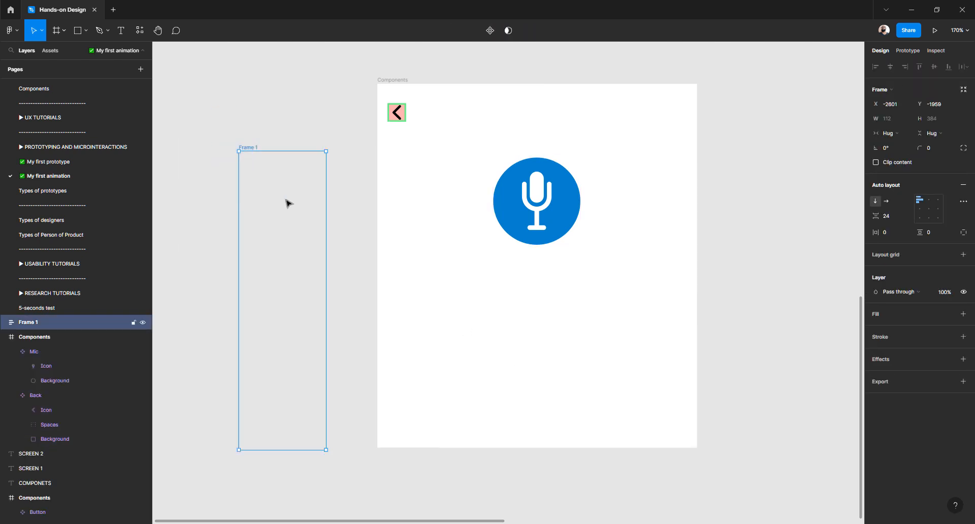
key("Delete")
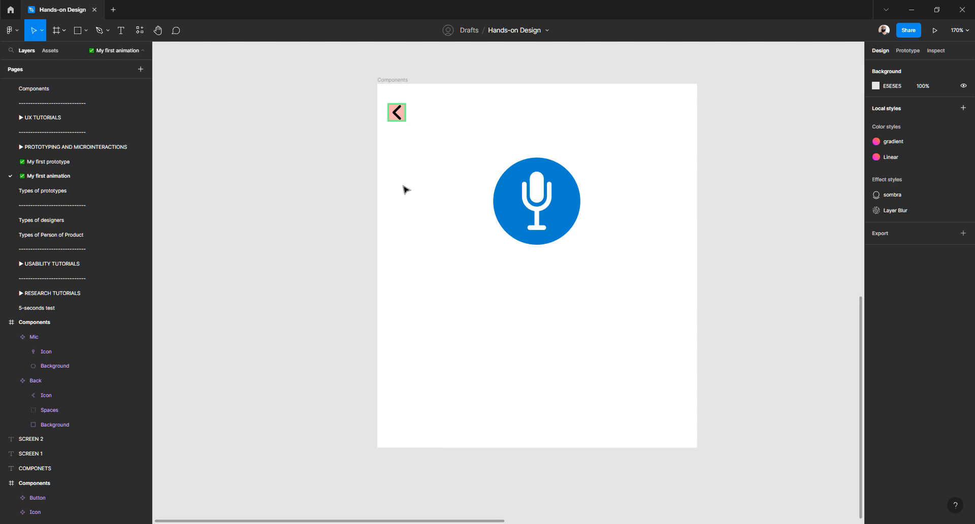
Add a Variant property to the main Mic component.
left_click(552, 183)
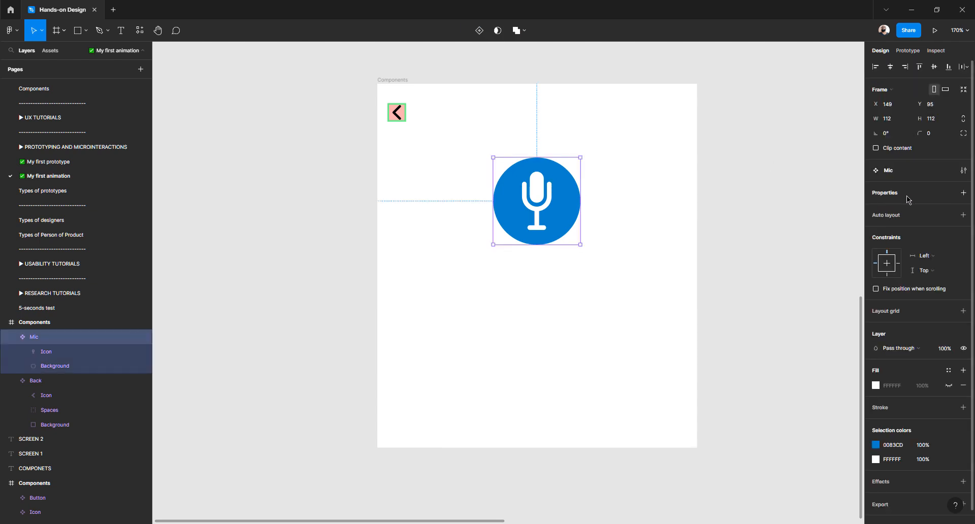
left_click(963, 193)
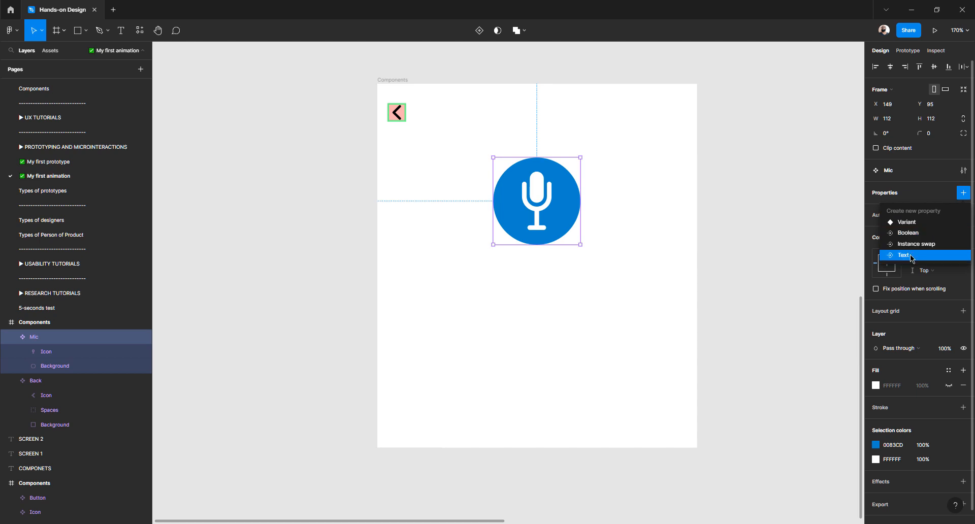
left_click(906, 222)
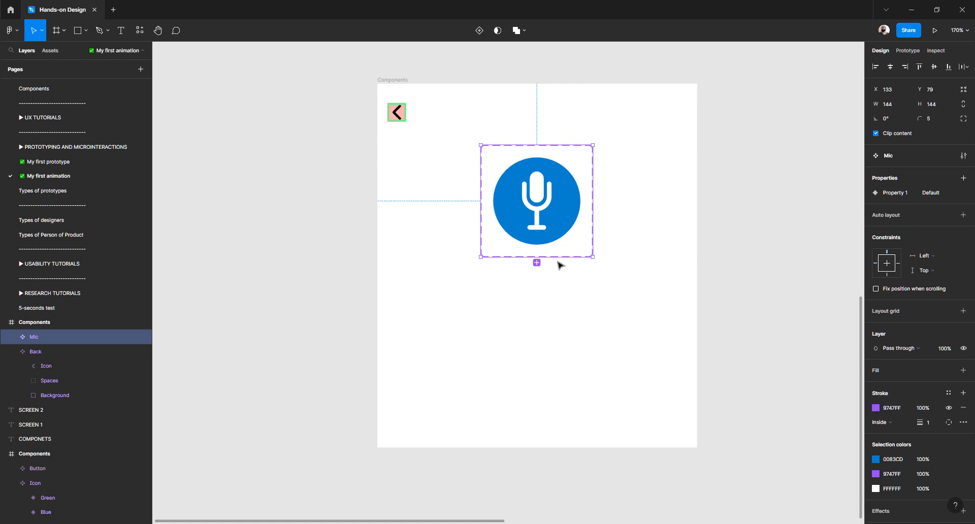
Try extending the Mic component set downward to a height of 248, and undo the resize.
left_click_drag(558, 257, 565, 338)
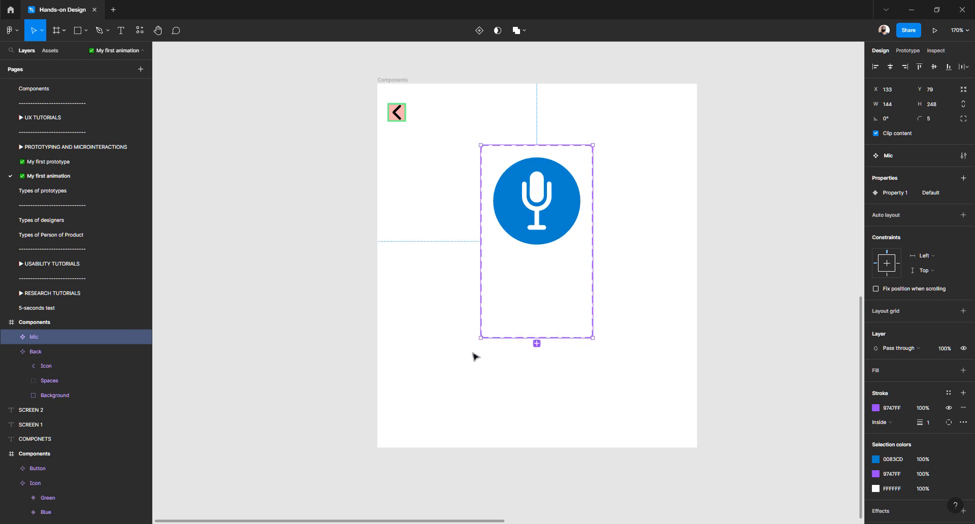
left_click(750, 214)
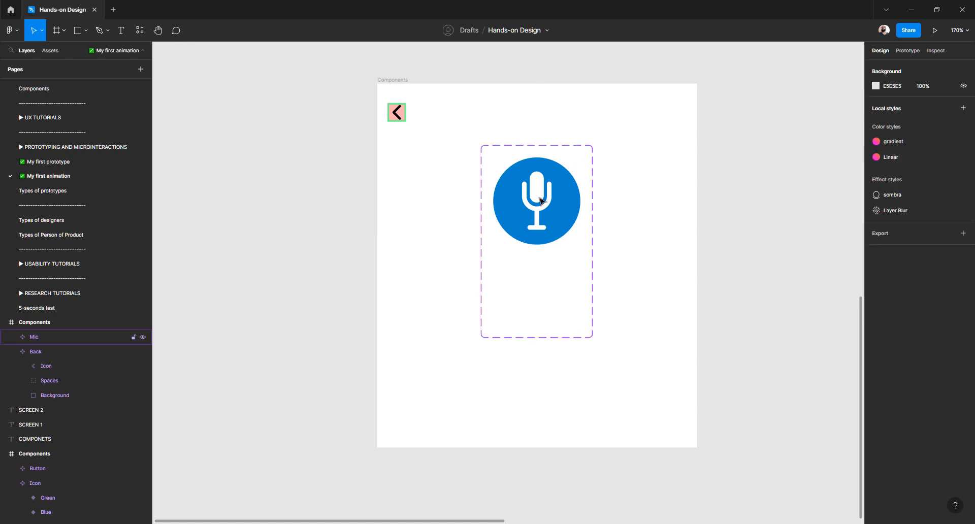
left_click(542, 201)
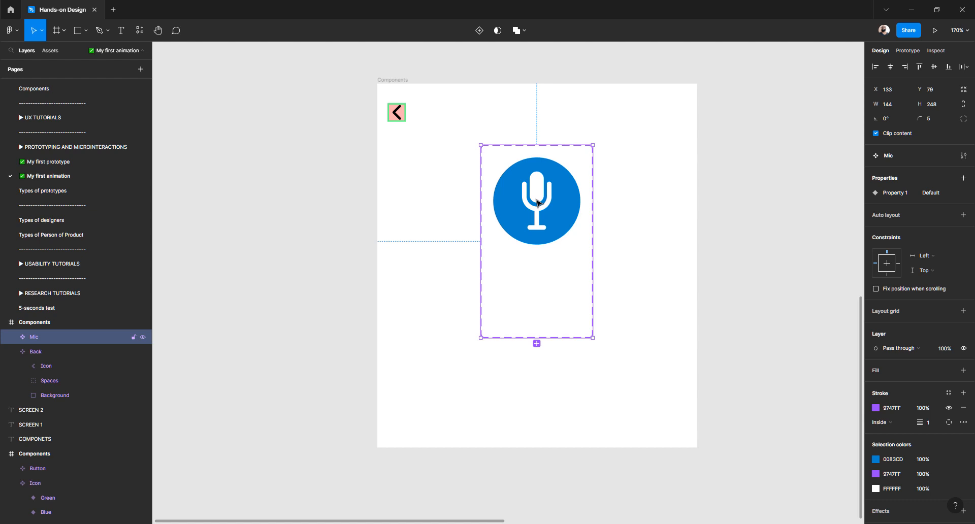
double_click(537, 202)
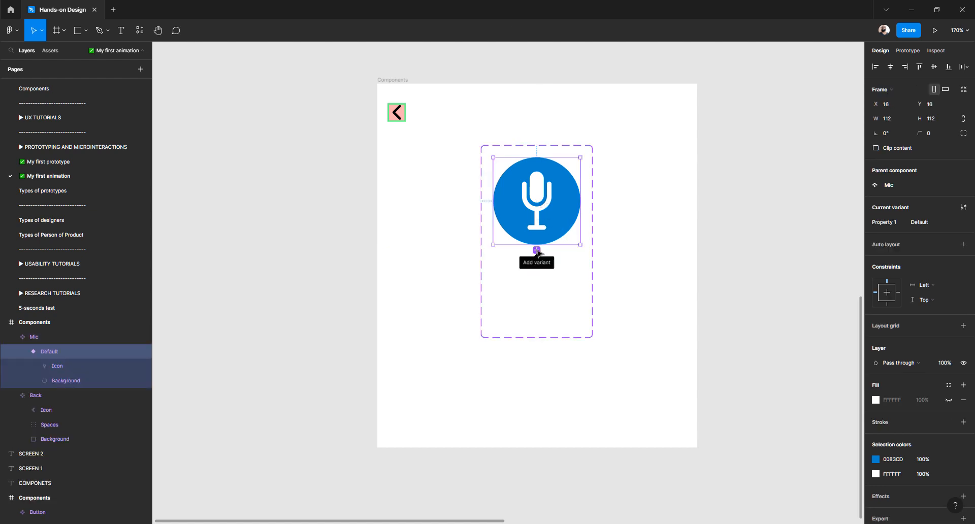
left_click(690, 236)
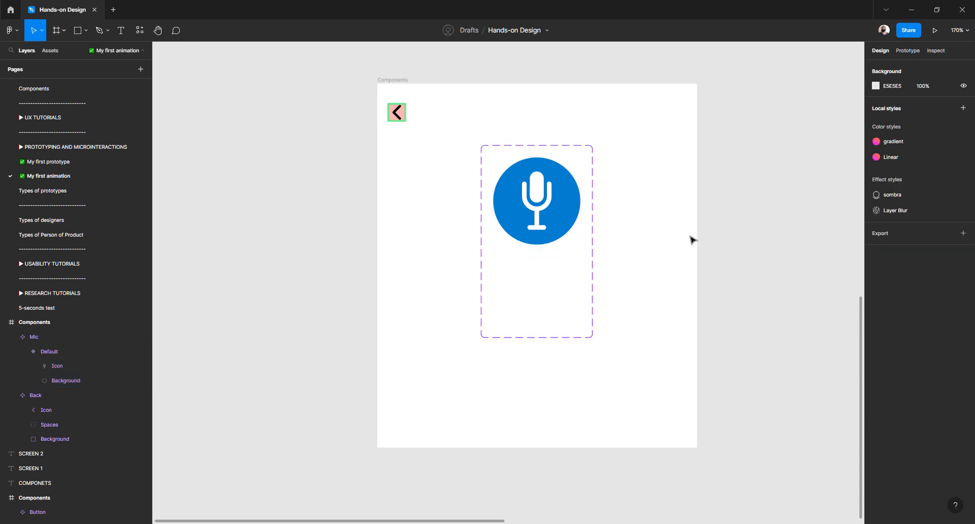
key("ctrl+z")
key("ctrl+z")
key("ctrl+z")
key("ctrl+z")
key("ctrl+z")
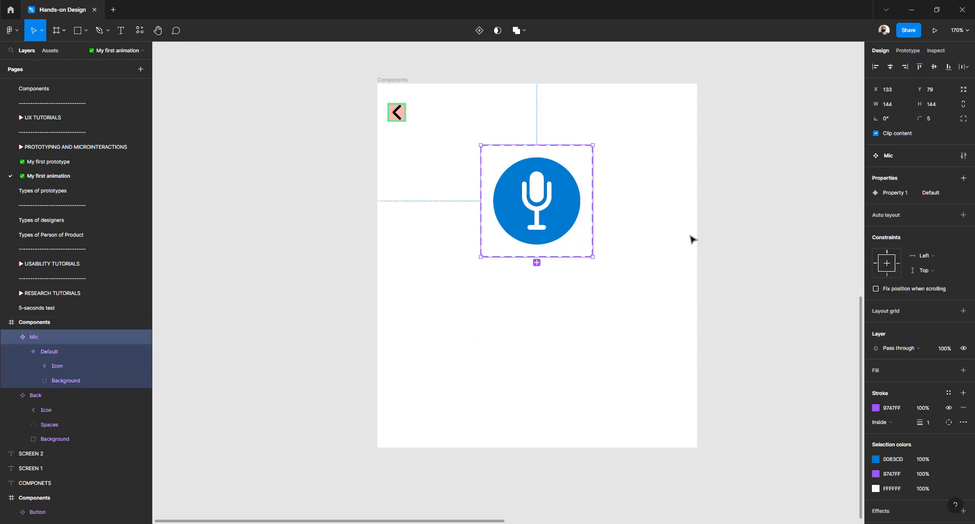
Try adding a variant directly from the Default Mic variant, and undo the addition.
left_click(741, 236)
left_click(549, 219)
left_click(551, 219)
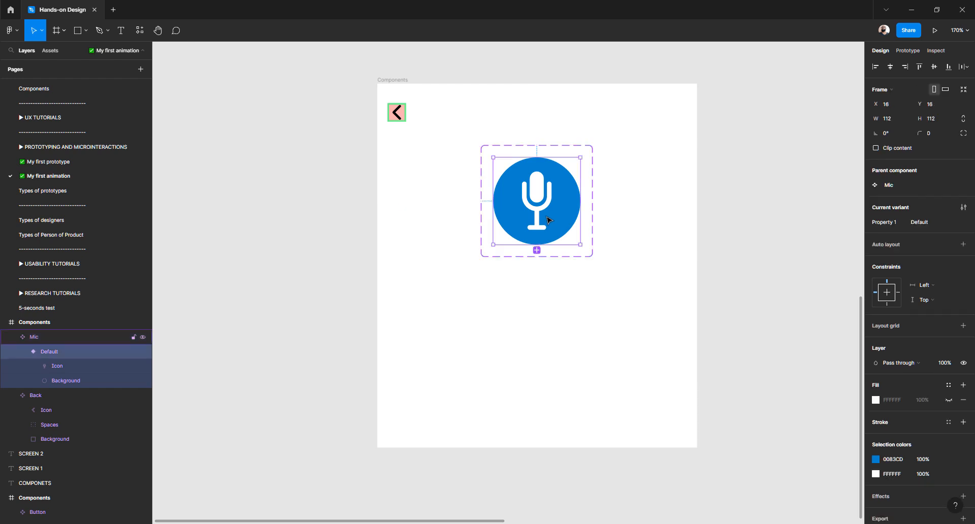
left_click(537, 250)
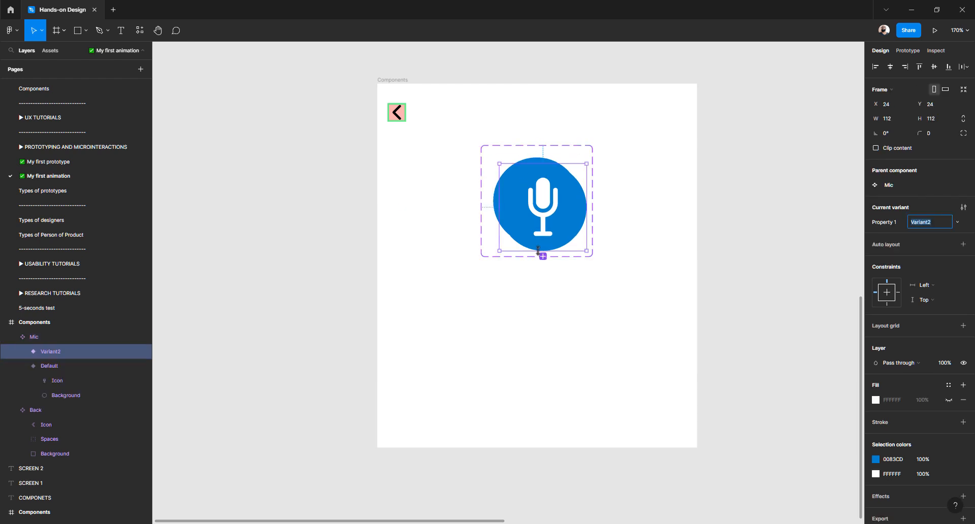
key("ctrl+z")
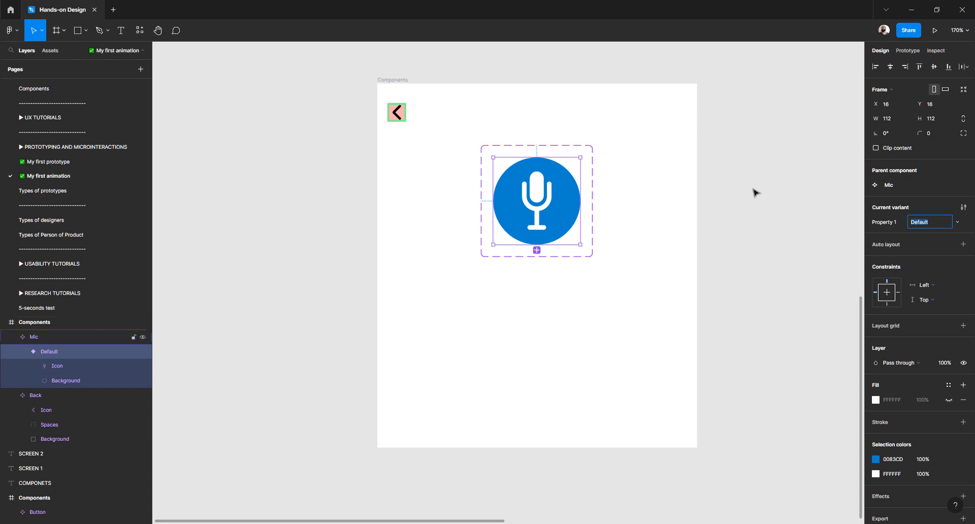
Try adding a variant from the whole Mic component set, and undo the addition.
left_click(717, 204)
left_click(562, 223)
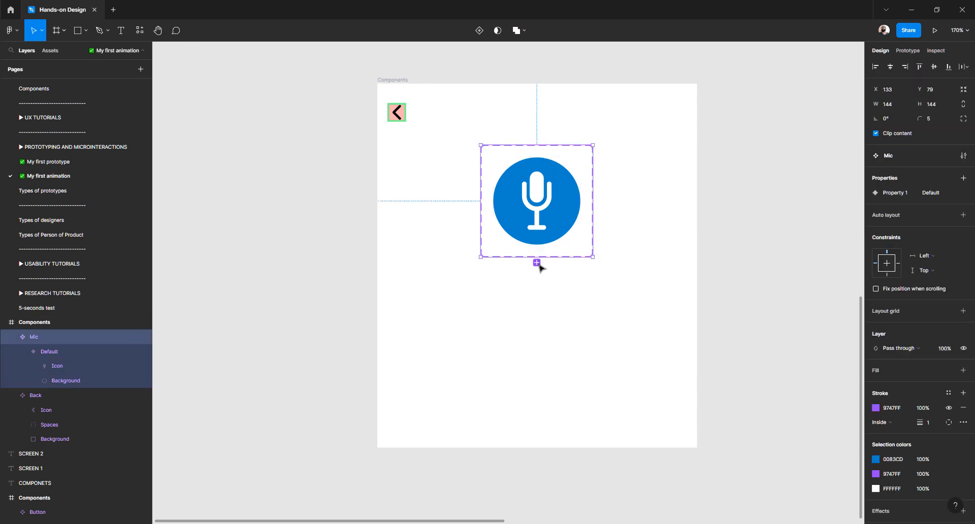
left_click(537, 263)
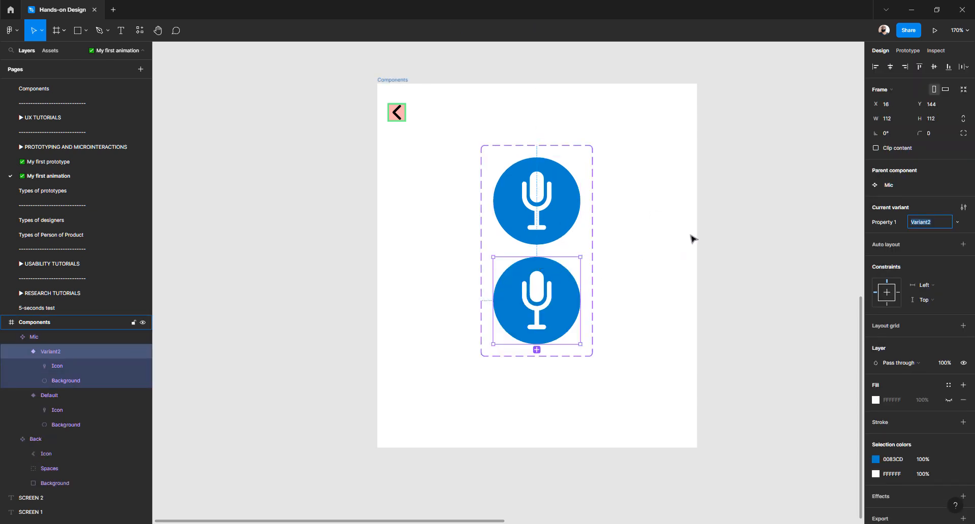
left_click(736, 204)
key("ctrl+z")
key("ctrl+z")
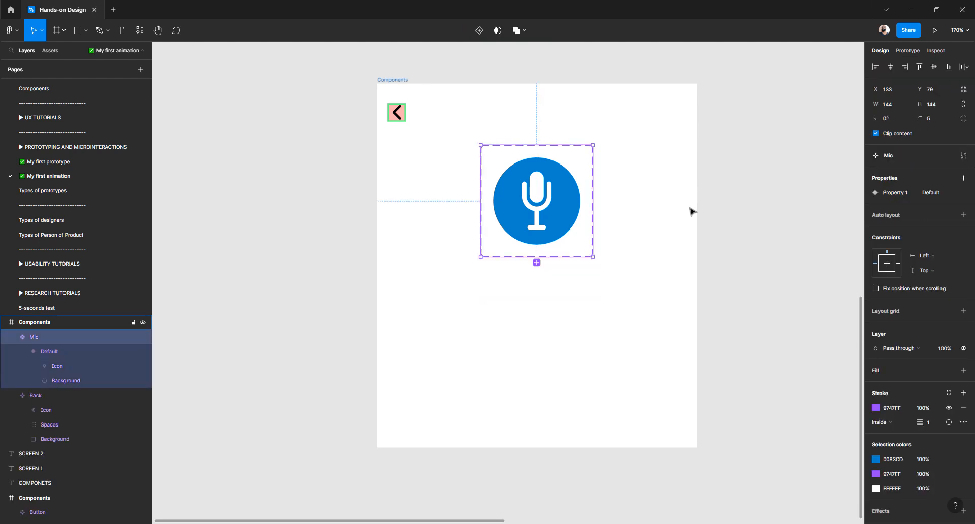
Select the Default variant inside the Mic component set and add a second variant from it.
left_click(690, 211)
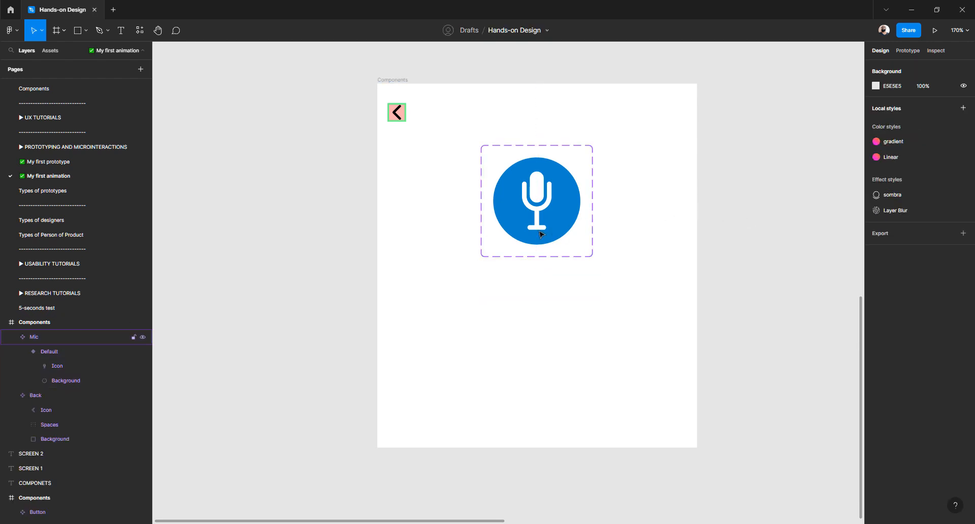
left_click(541, 234)
left_click(541, 234)
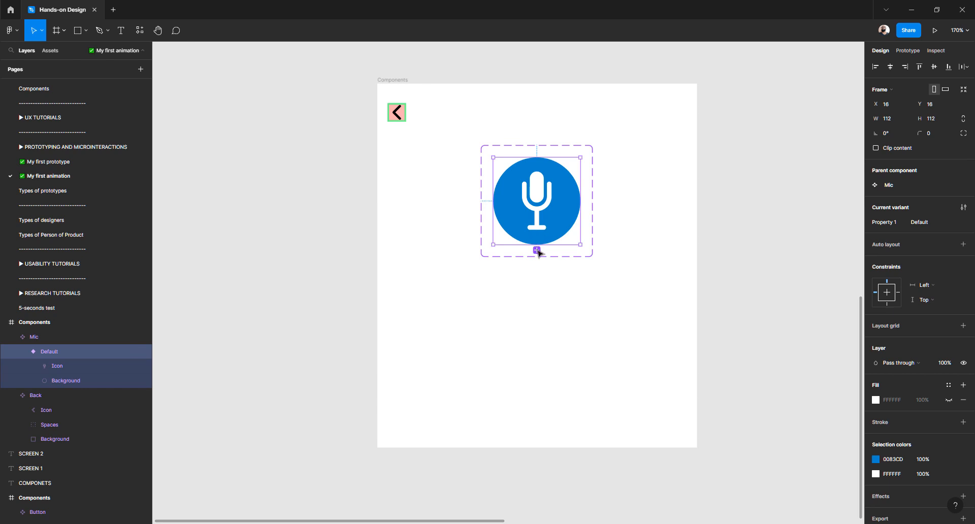
left_click(537, 250)
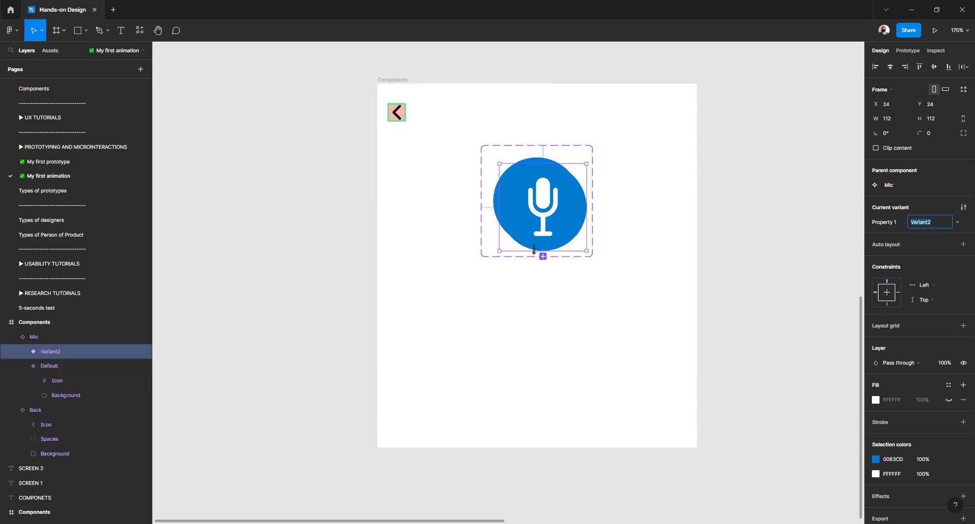
Move the Mic component set below the back arrow at X 15, Y 90 and widen it to 379.
left_click(596, 140)
left_click(550, 150)
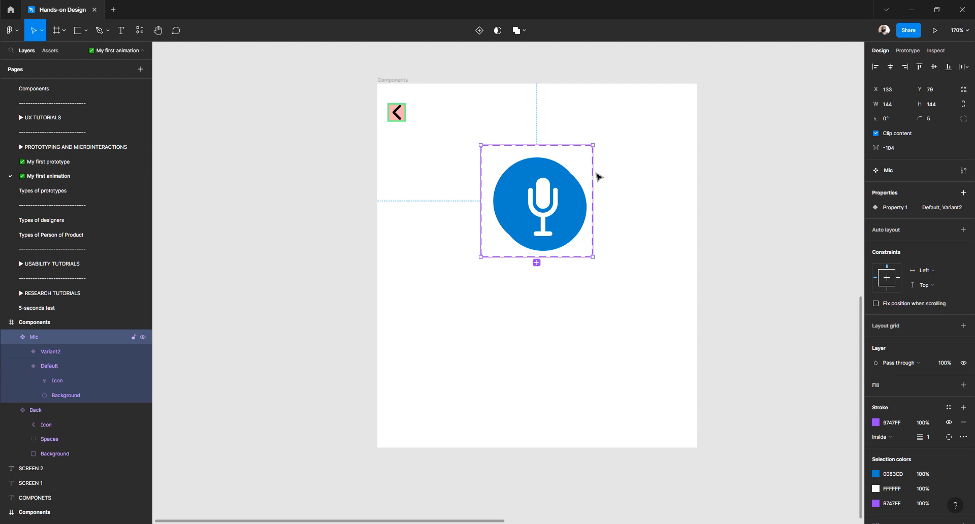
left_click_drag(592, 172, 675, 167)
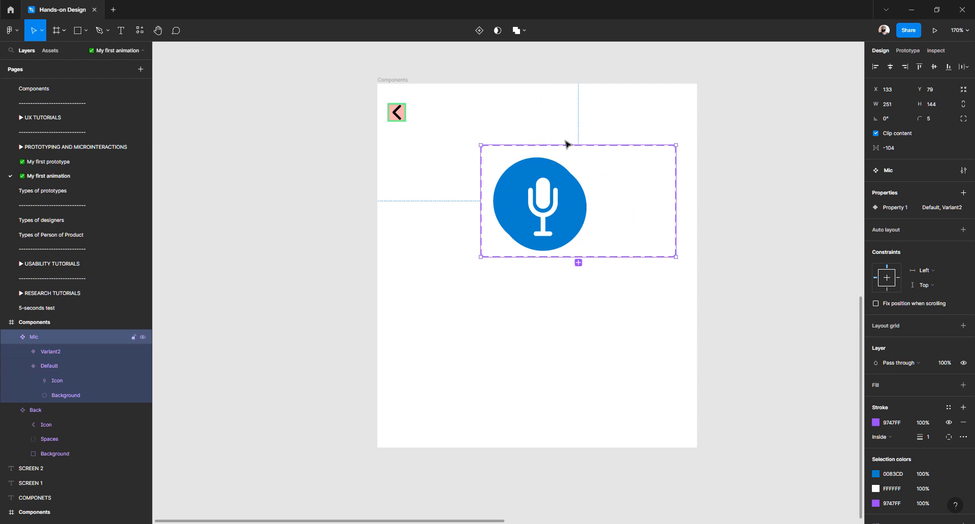
left_click(500, 144)
left_click_drag(499, 143, 435, 111)
scroll(427, 229, "up", 10)
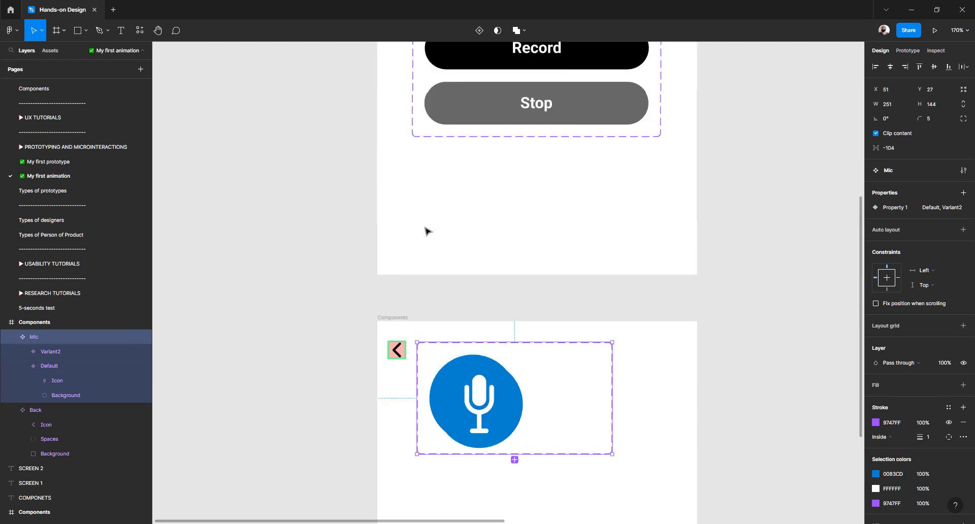
scroll(468, 213, "down", 10)
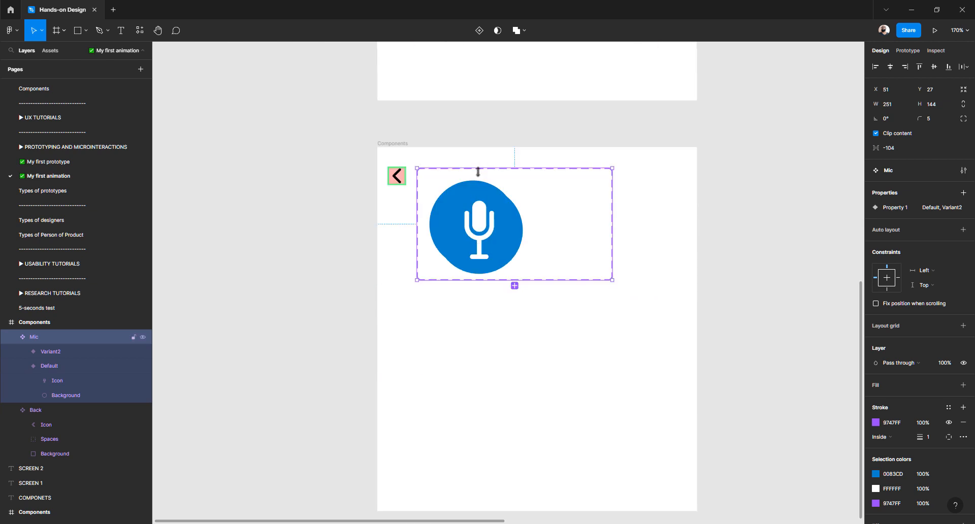
left_click_drag(476, 195, 448, 245)
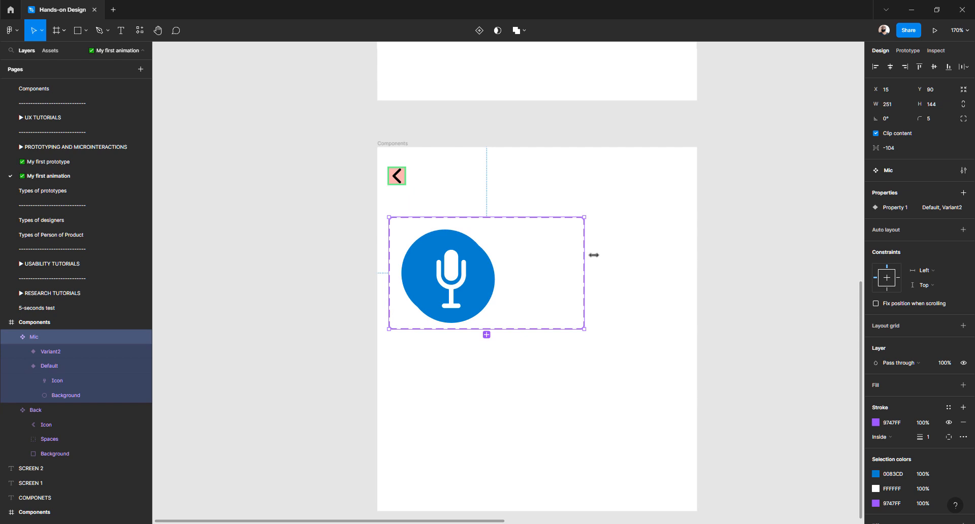
left_click_drag(588, 253, 683, 246)
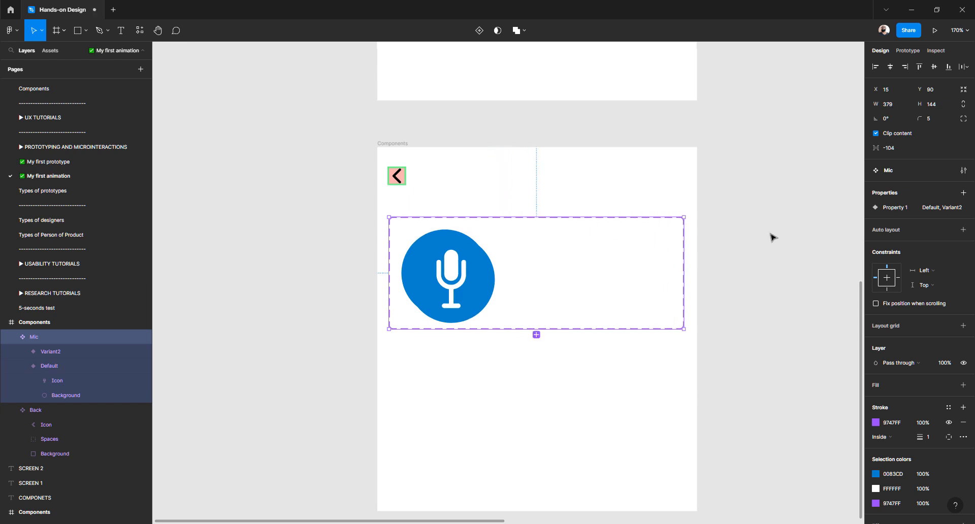
Move the second Mic variant beside the Default one, at X 151, Y 16 inside the component set.
left_click(763, 235)
left_click(447, 277)
left_click(447, 277)
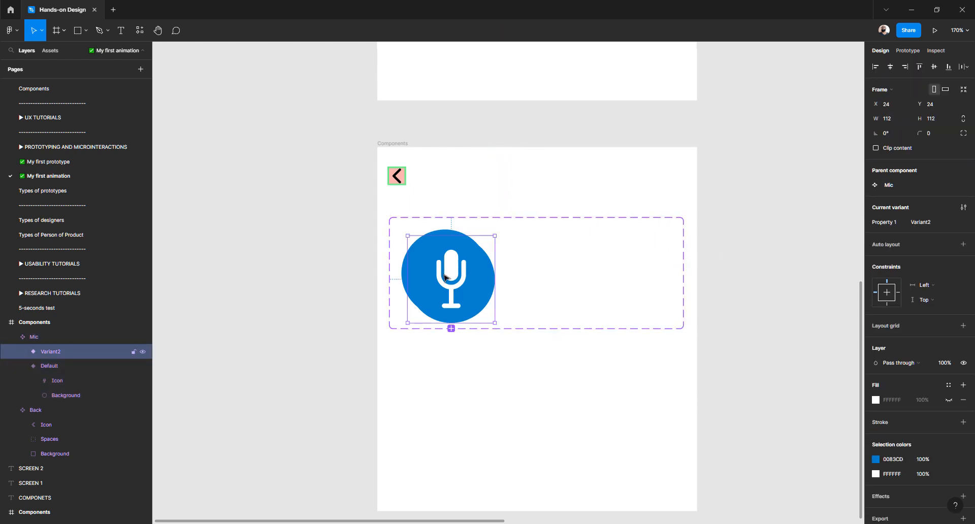
left_click(447, 277)
key("Escape")
left_click(453, 282)
left_click(452, 282)
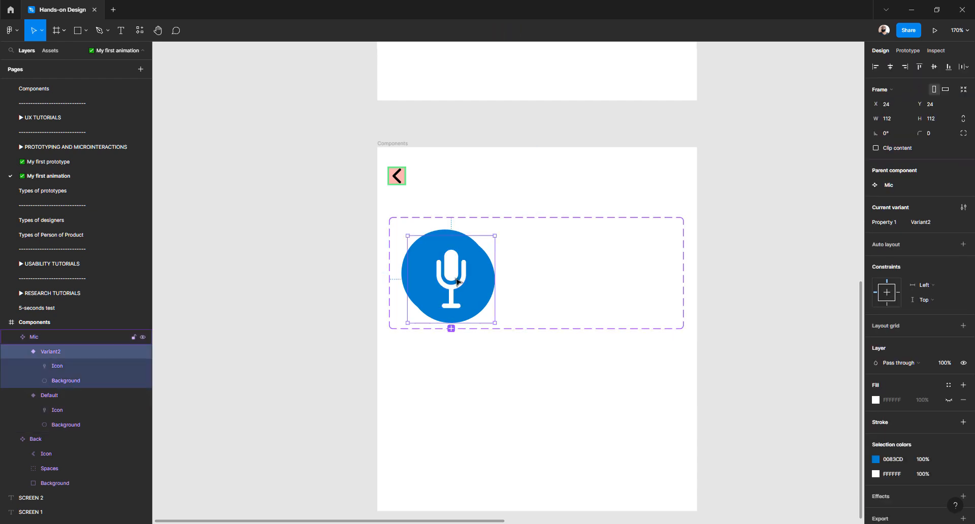
left_click_drag(452, 282, 553, 275)
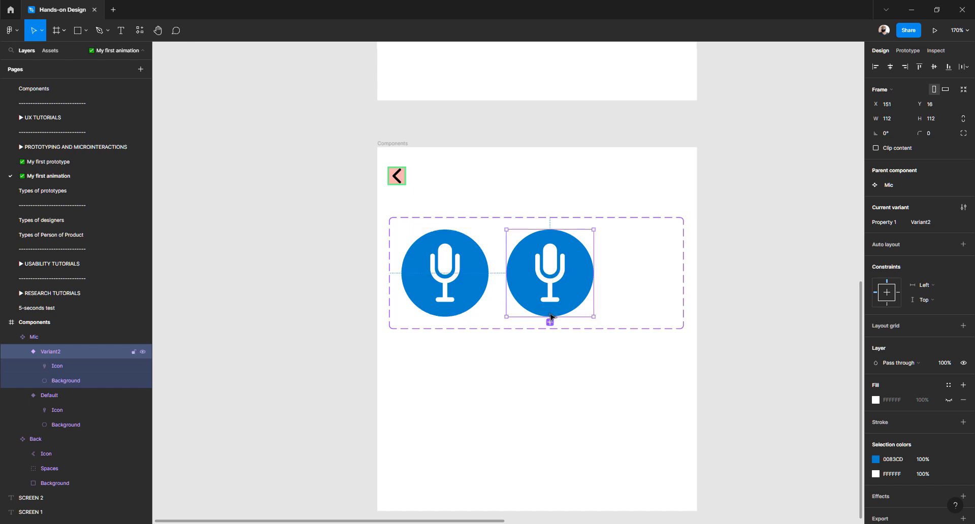
Change the background circle's fill in the second Mic variant to green 3FBD90.
double_click(583, 290)
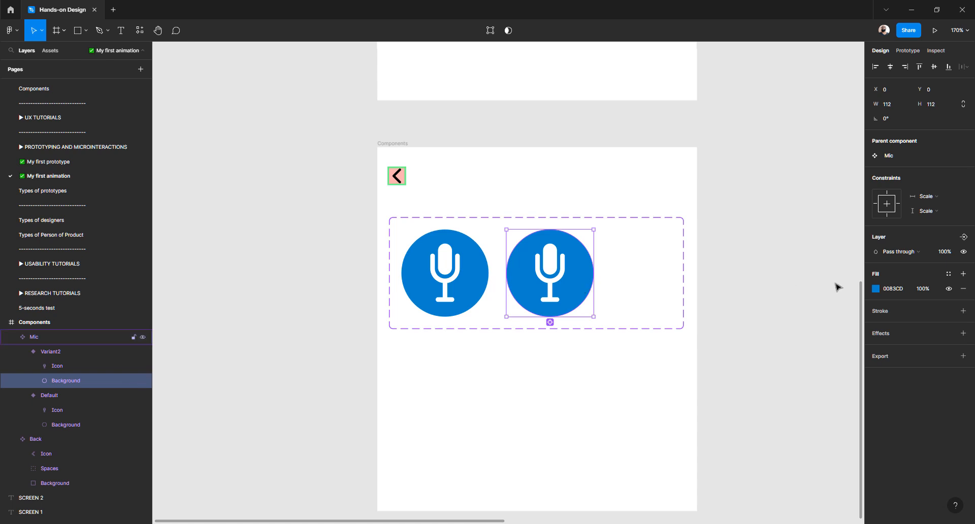
left_click(876, 289)
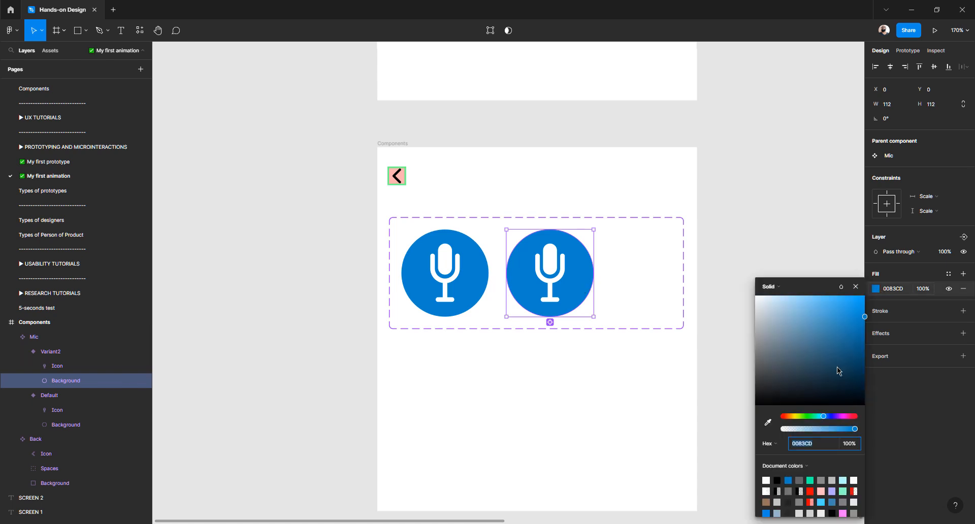
left_click_drag(818, 416, 815, 416)
mouse_move(826, 364)
left_mouse_down()
mouse_move(814, 331)
mouse_move(829, 327)
left_mouse_up()
left_click(750, 234)
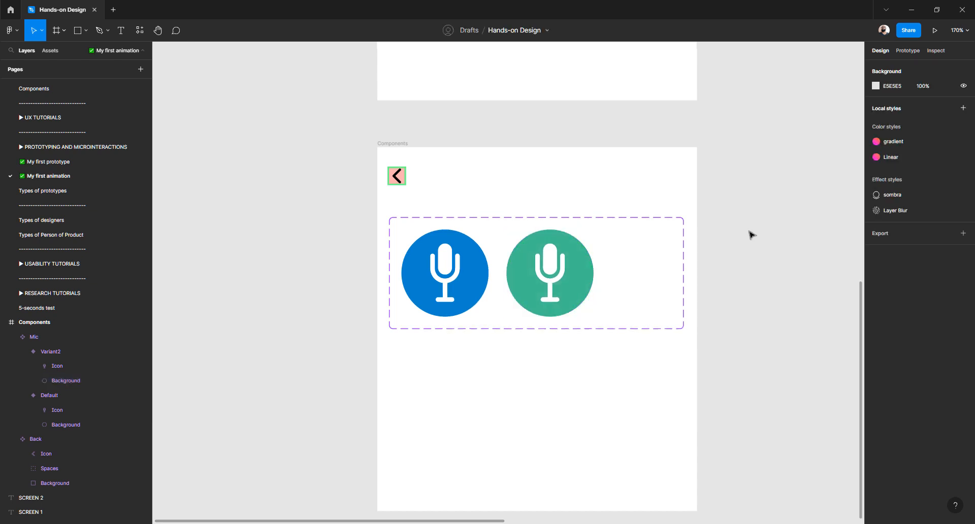
Examine the local component assets of My first animation and its Components group, and return to the layer list.
left_click(50, 52)
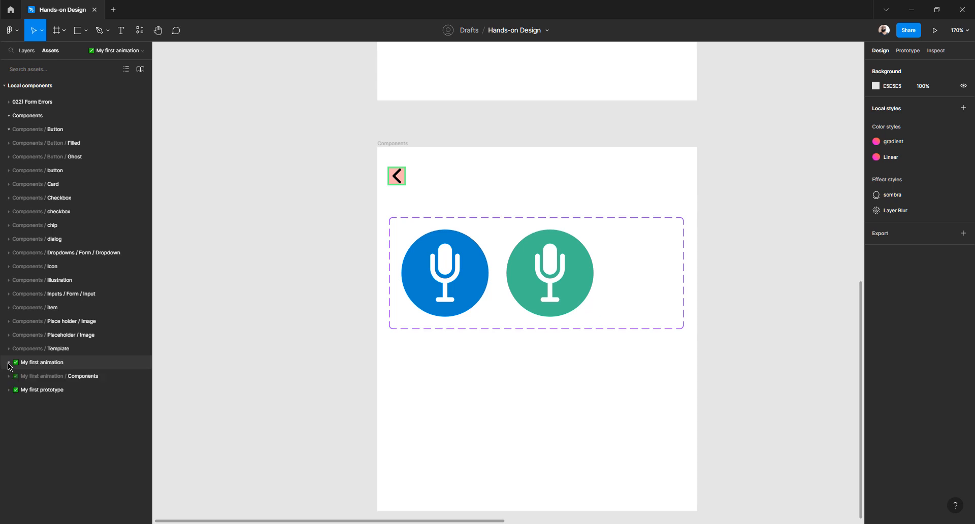
left_click(9, 363)
left_click(8, 363)
left_click(9, 362)
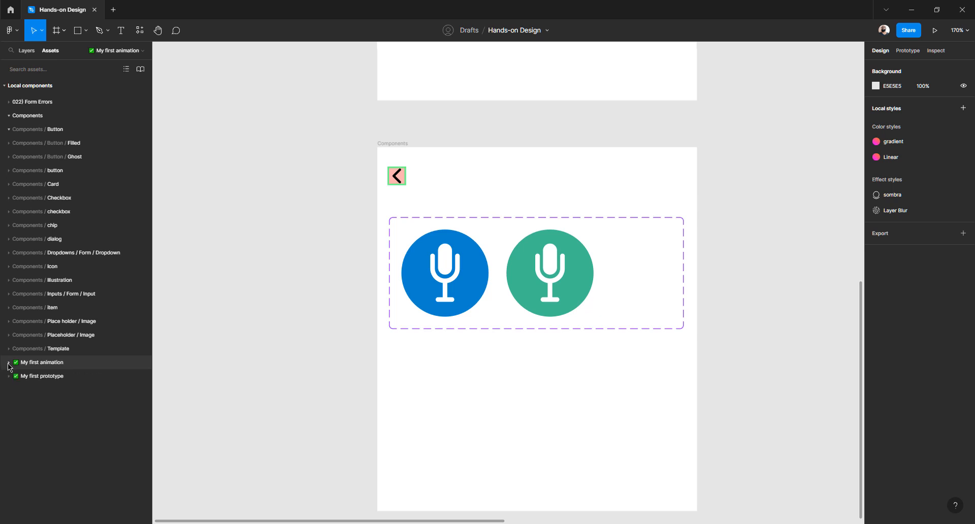
left_click(9, 363)
left_click(9, 376)
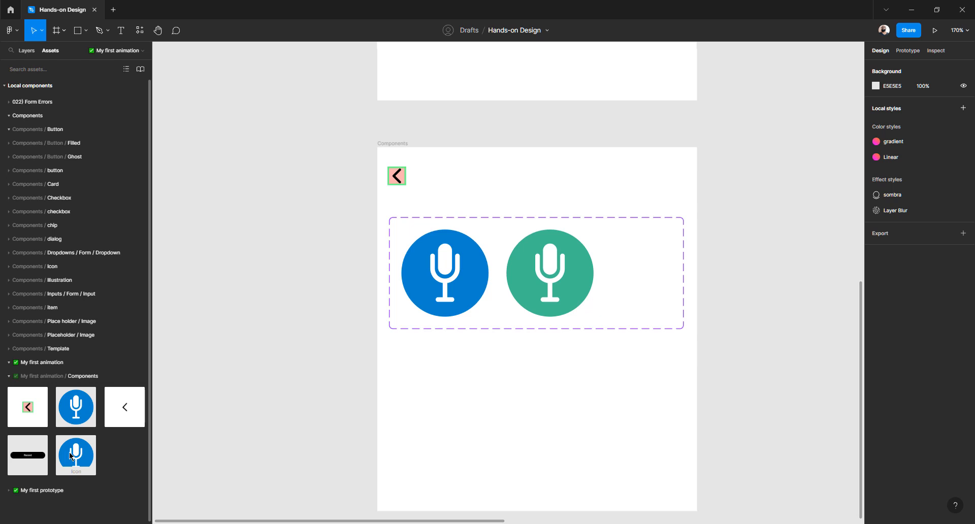
left_click(26, 50)
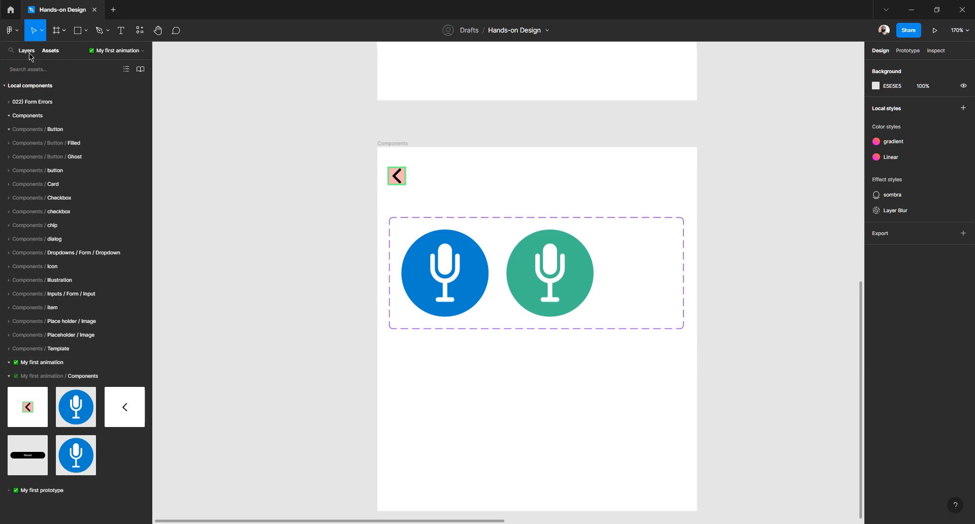
Collapse both variants in the Mic component set's layer tree and compare Variant2 with Default.
left_click(450, 269)
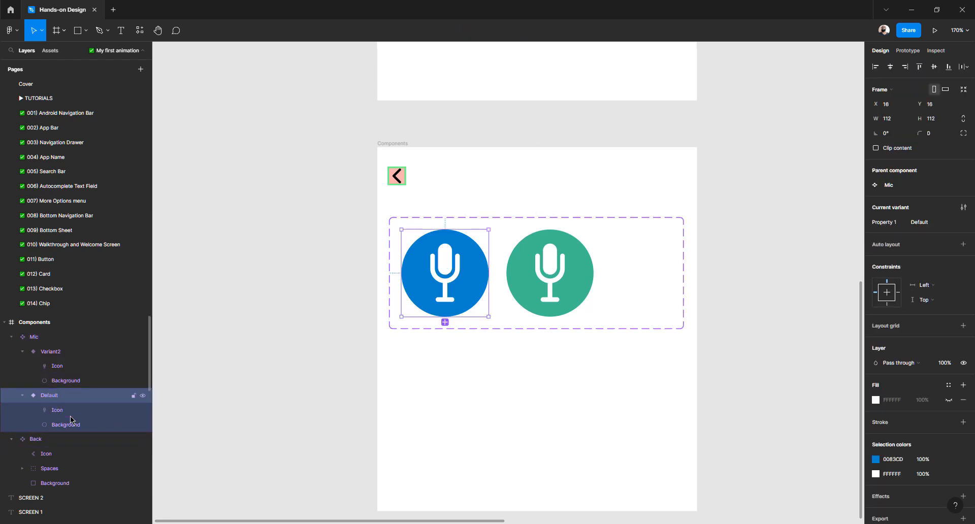
left_click(30, 339)
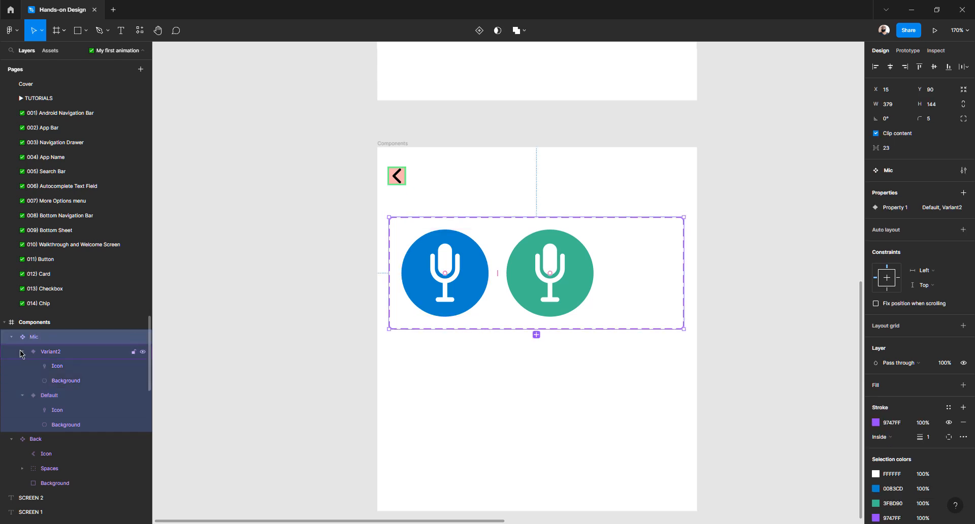
left_click(22, 351)
left_click(22, 366)
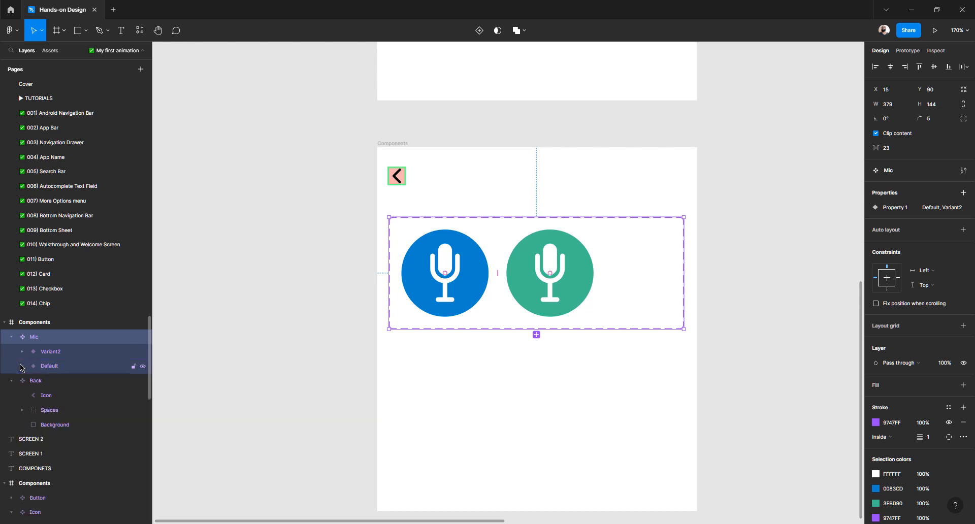
left_click(53, 353)
left_click(53, 365)
left_click(53, 354)
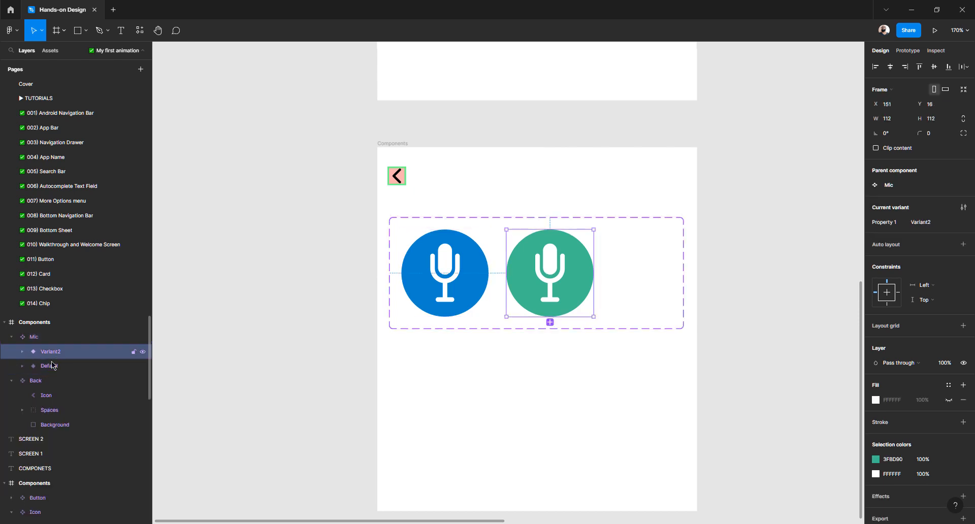
left_click(53, 365)
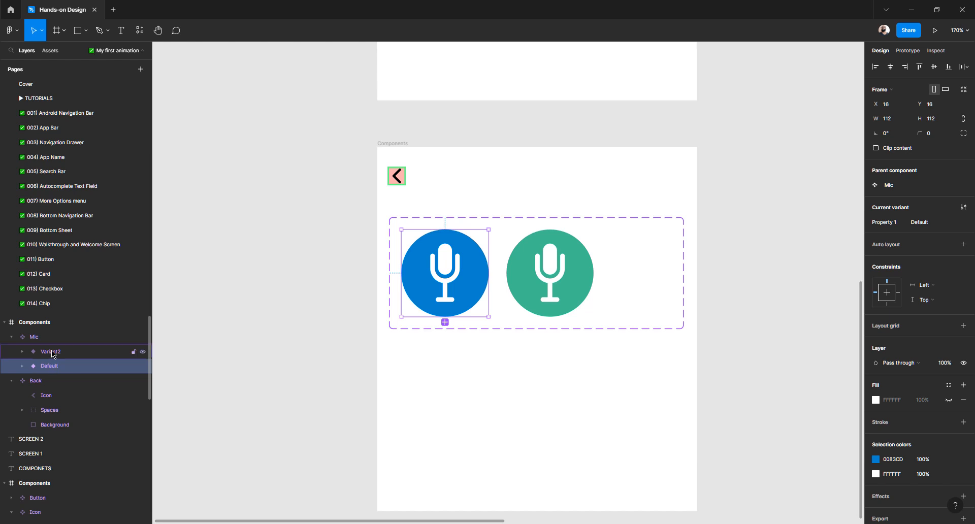
left_click(51, 355)
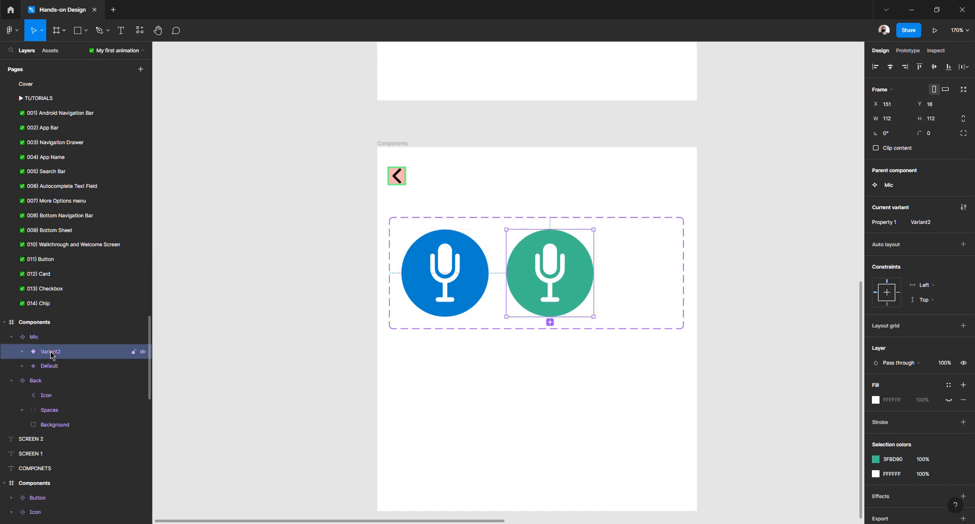
Rename the Mic variant property to Blink and set the blue variant's value to Blue.
left_click(454, 268)
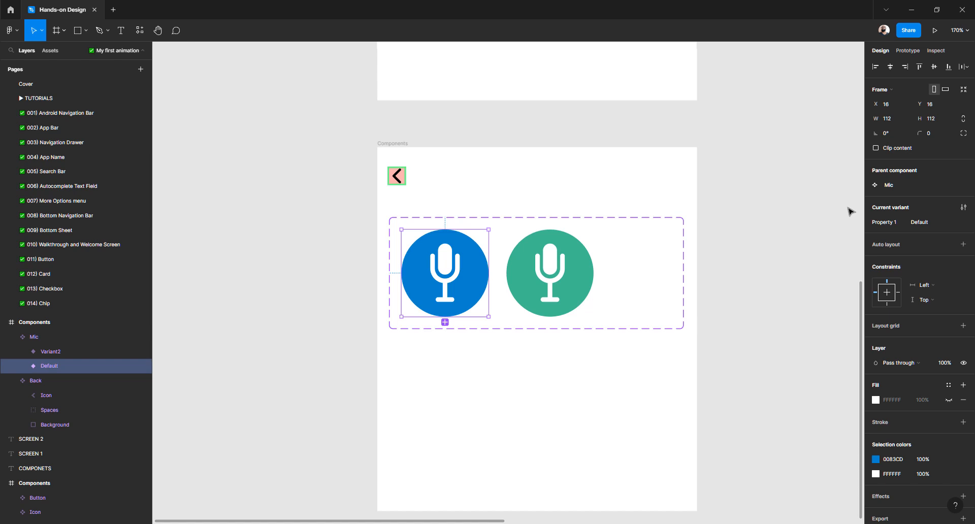
double_click(888, 223)
type("Blink")
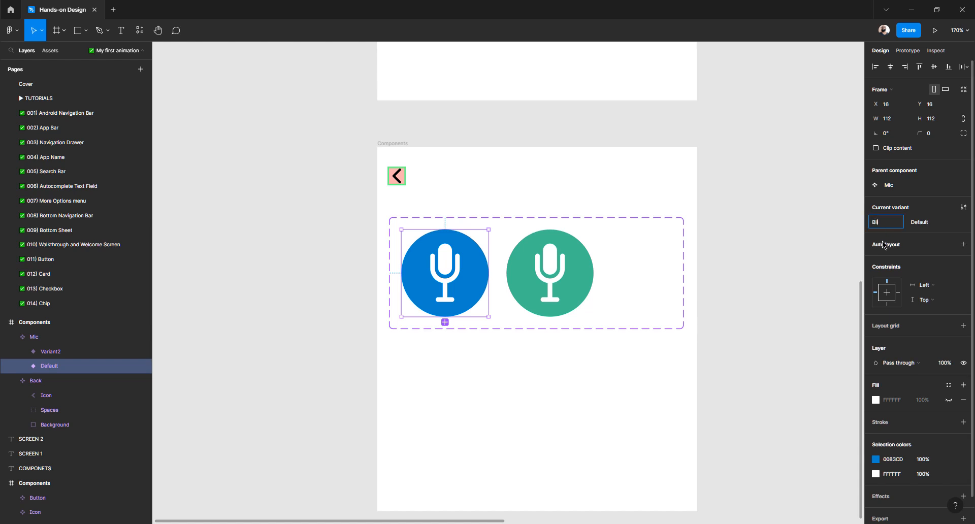
key("Return")
left_click(925, 223)
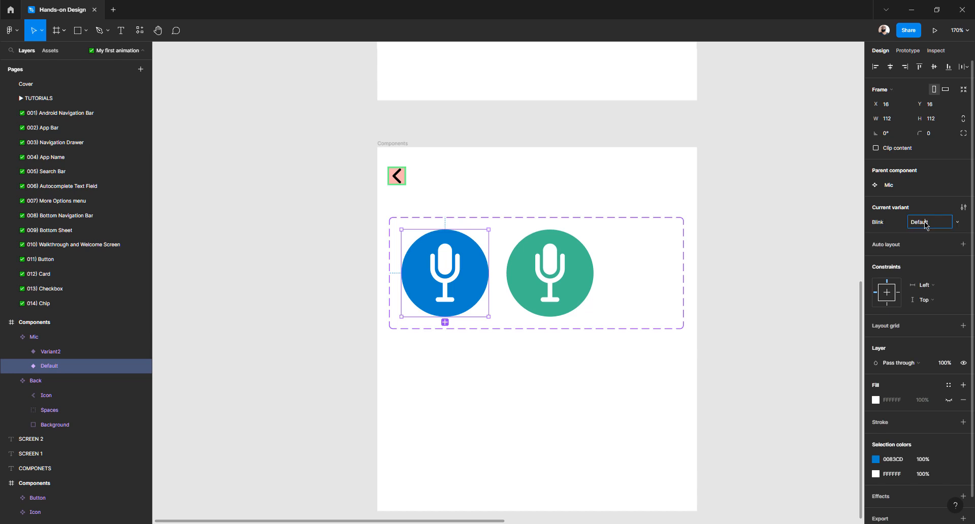
type("B")
key("Return")
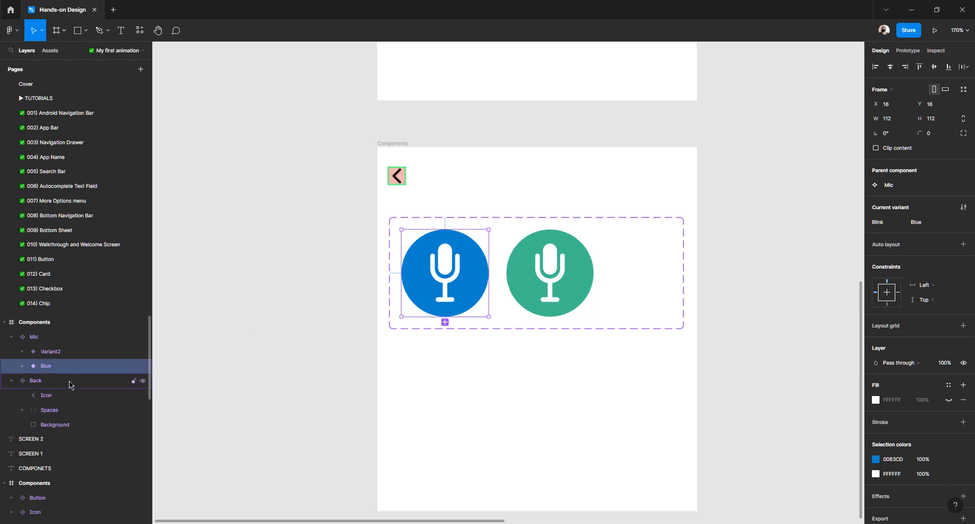
Set the green Mic variant's Blink value to Green and clear the selection.
left_click(549, 276)
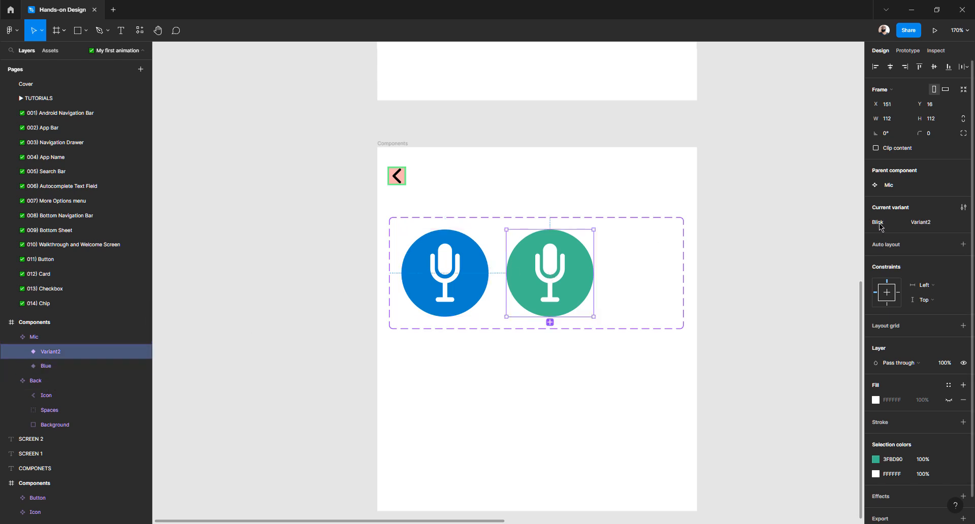
left_click(480, 272)
left_click(563, 270)
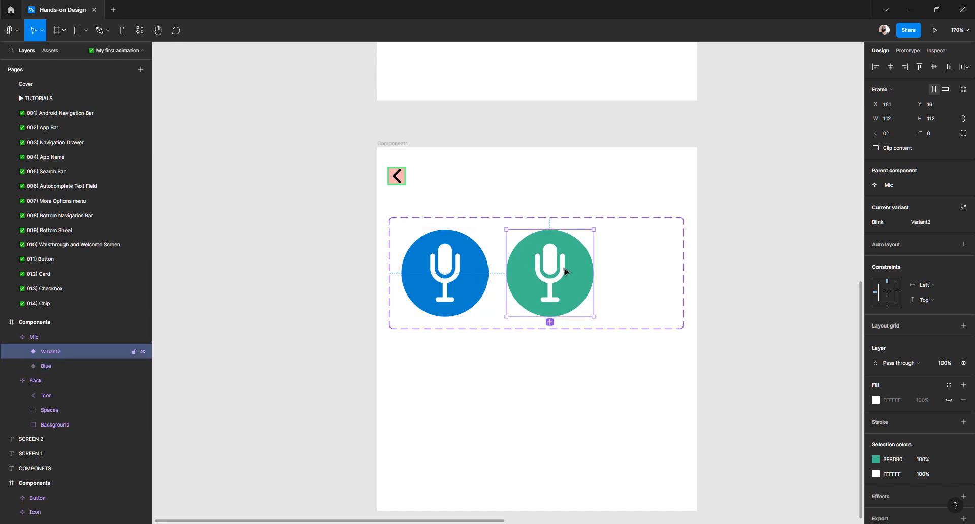
left_click(458, 274)
left_click(569, 274)
left_click(933, 222)
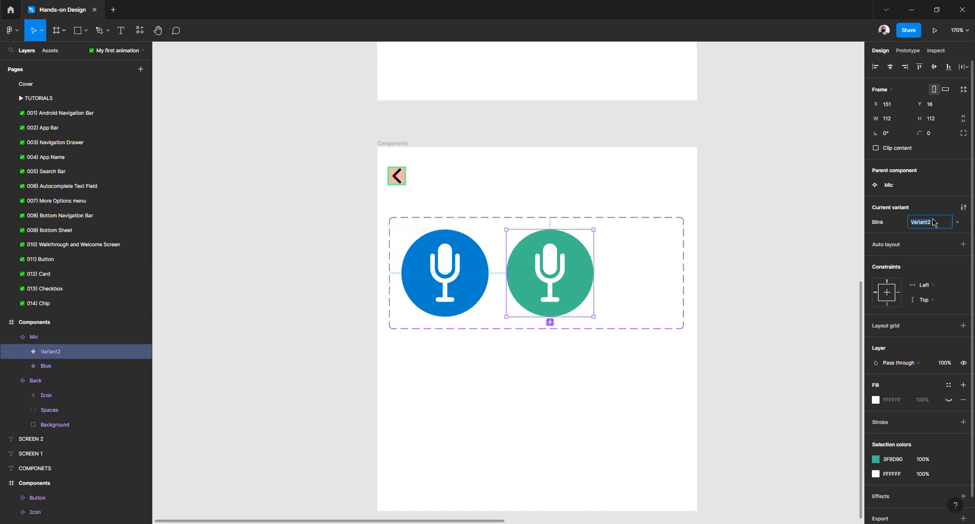
type("Green")
key("Return")
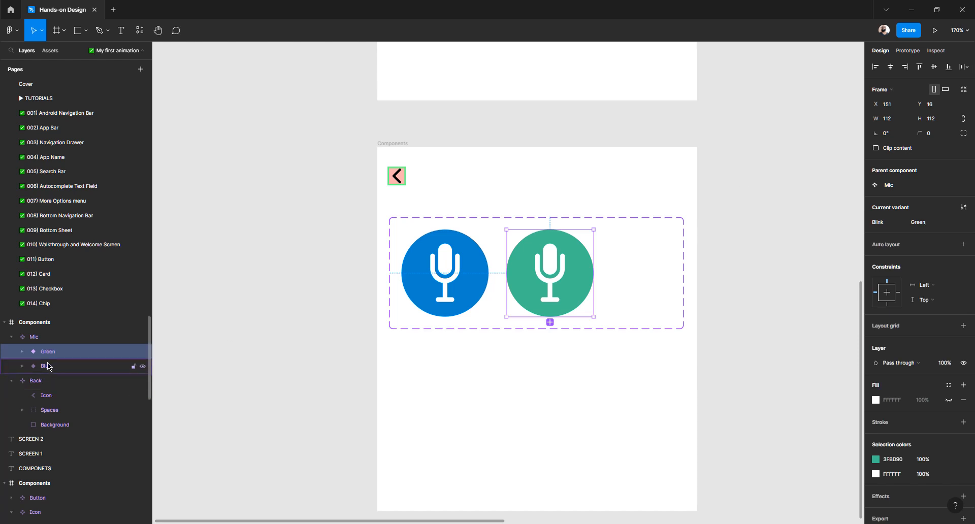
left_click(22, 352)
left_click(22, 351)
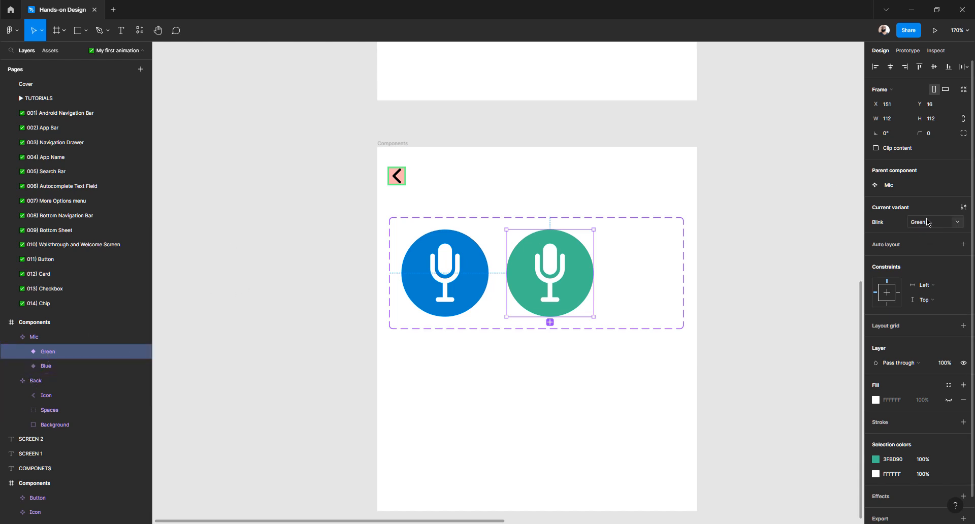
left_click(262, 348)
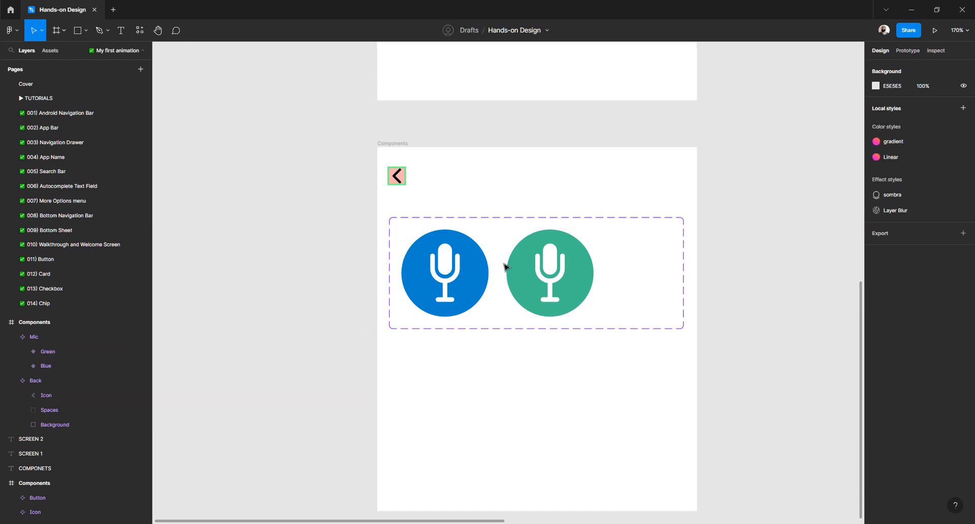
Narrow the Mic component set to a width of 281 and center it horizontally in the Components frame.
left_click(550, 220)
left_click_drag(684, 264, 607, 264)
left_click(637, 267)
left_click(576, 267)
left_click(890, 67)
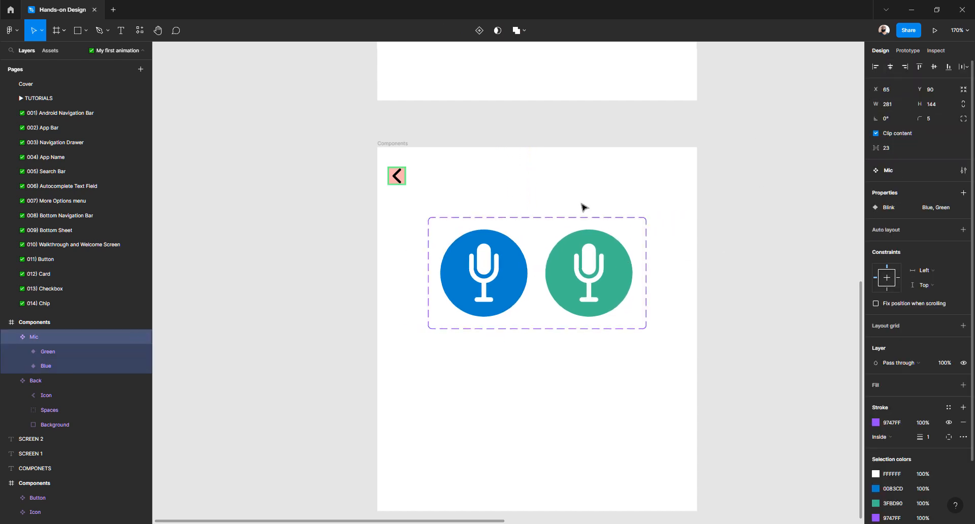
Try placing a pasted copy of the Green variant on the empty canvas outside the Components frame, and delete the copy.
scroll(283, 301, "down", 1)
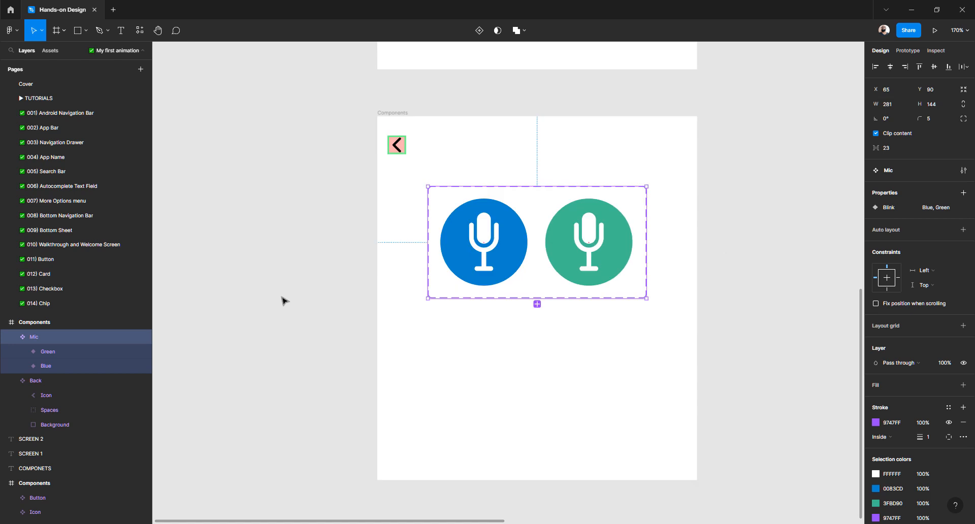
scroll(284, 301, "right", 2)
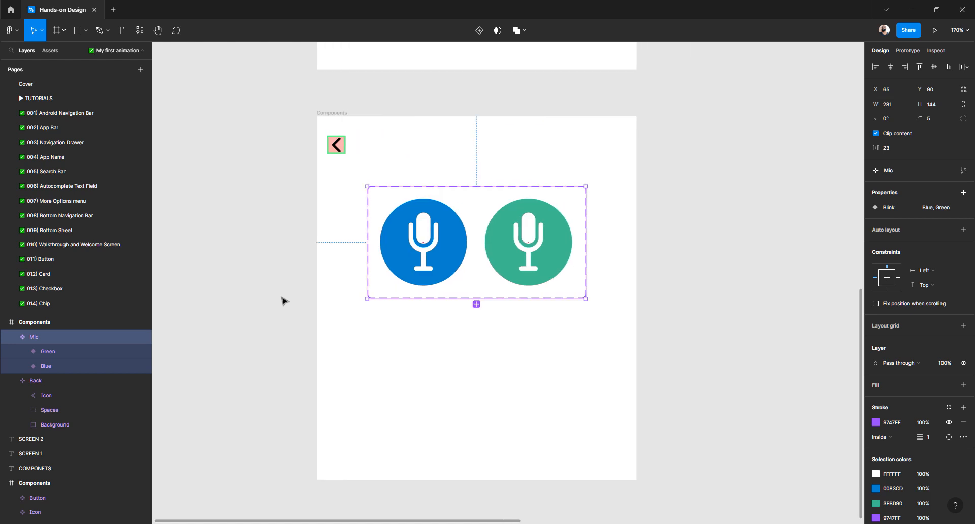
left_click(510, 237)
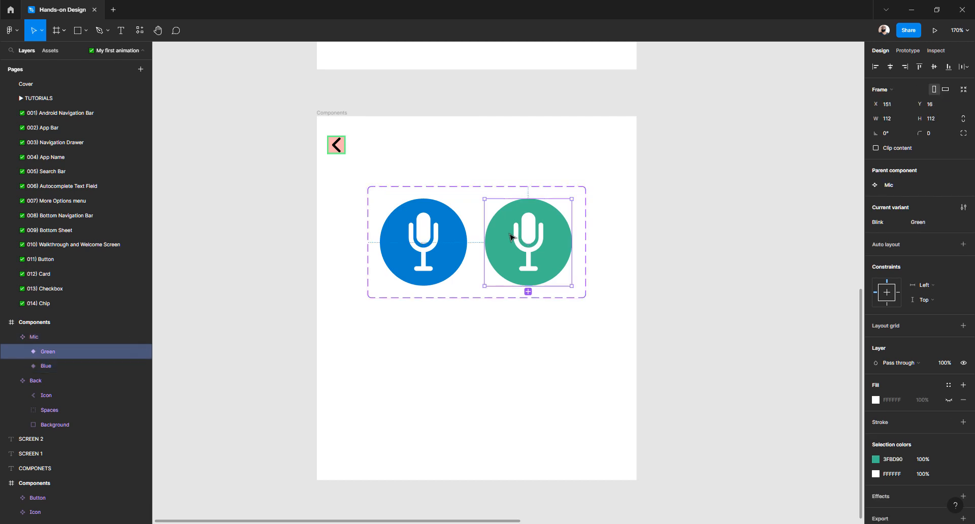
left_click(685, 275)
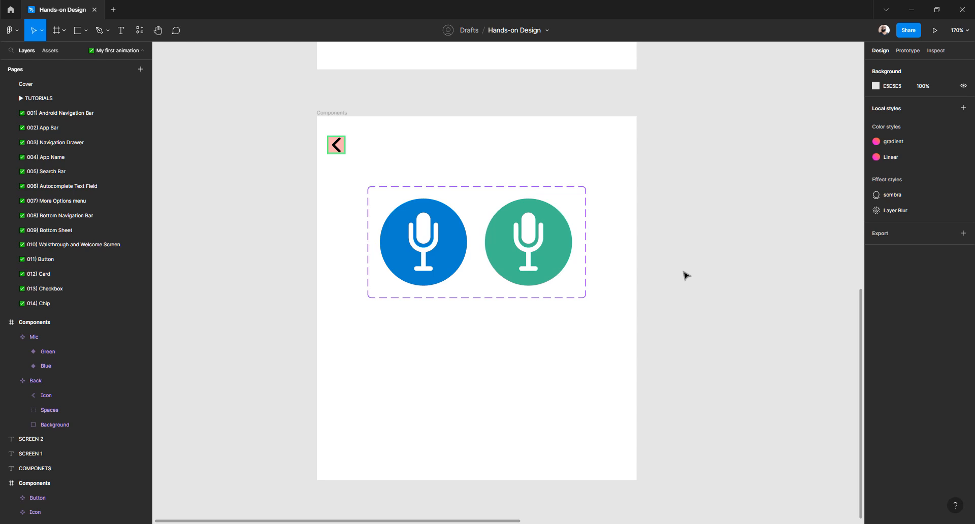
key("ctrl+v")
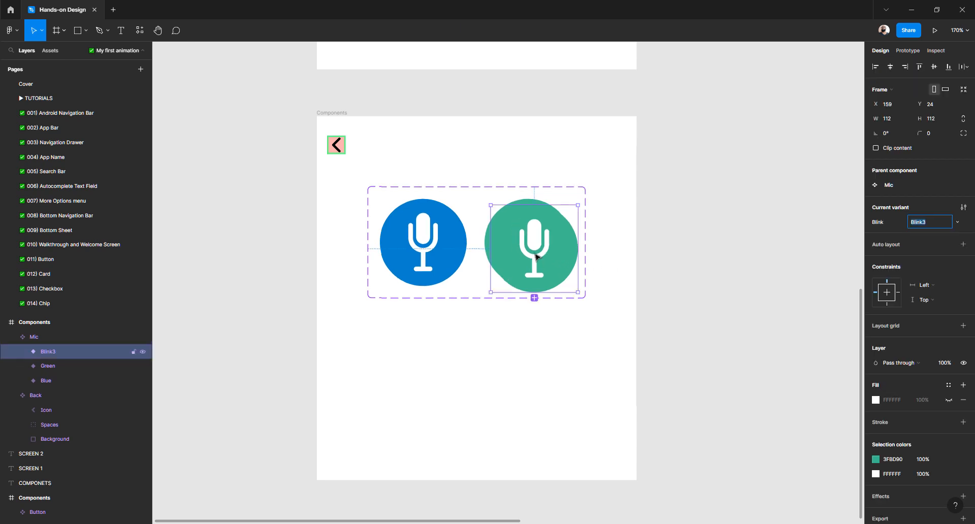
left_click_drag(534, 255, 739, 259)
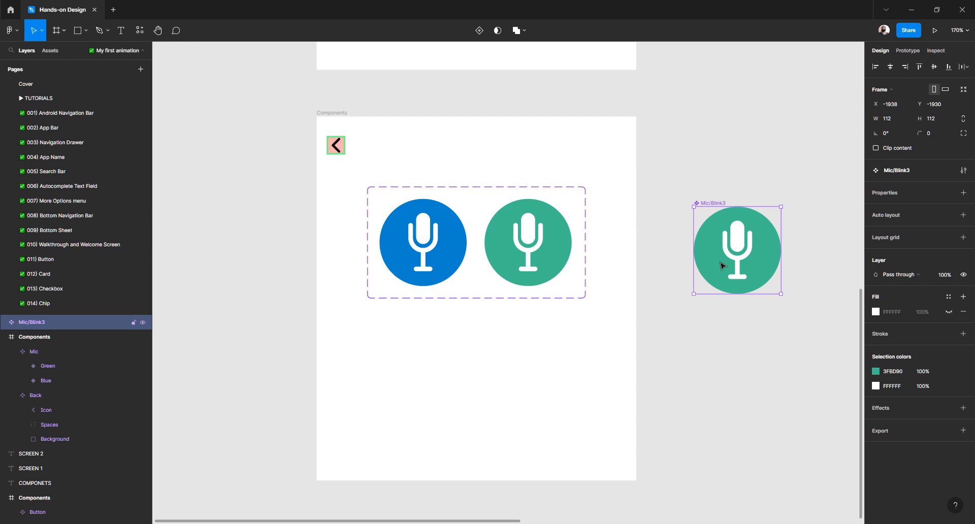
scroll(712, 206, "up", 3)
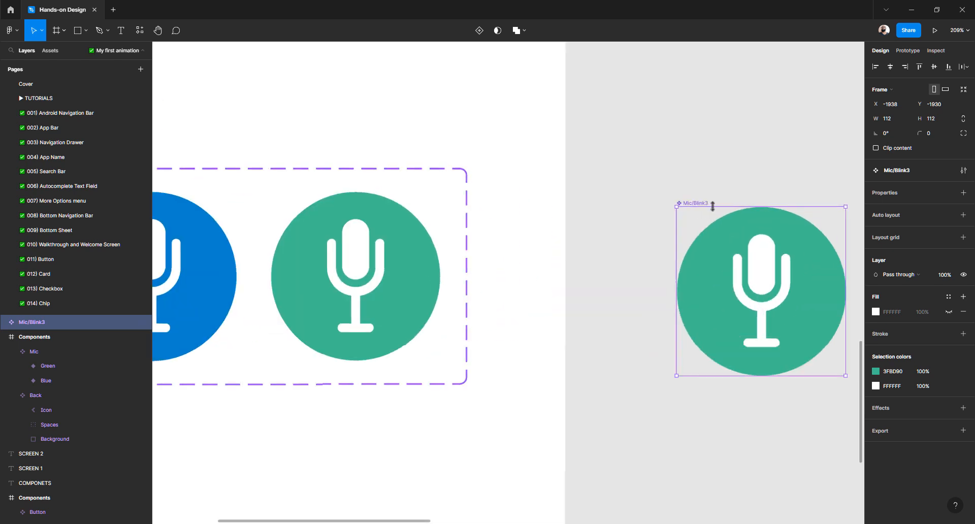
scroll(713, 206, "down", 3)
scroll(712, 206, "up", 5)
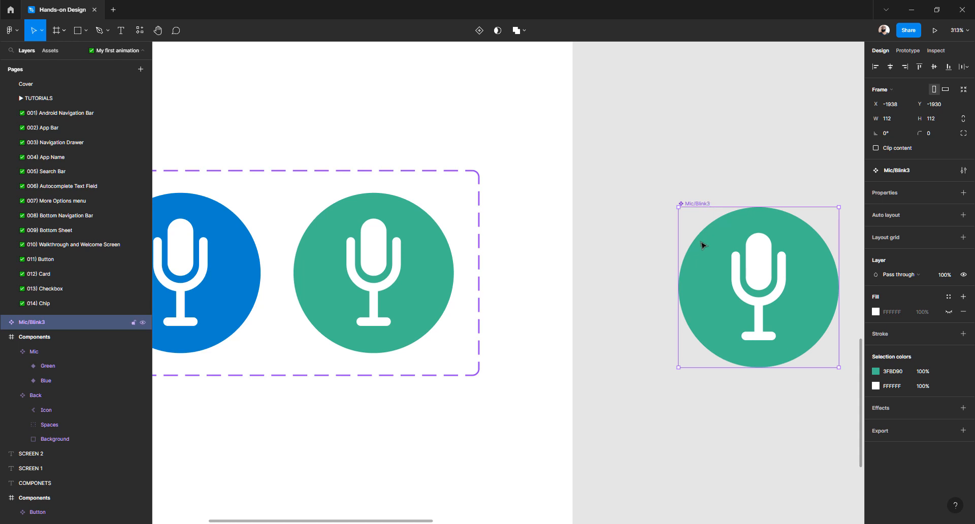
key("Delete")
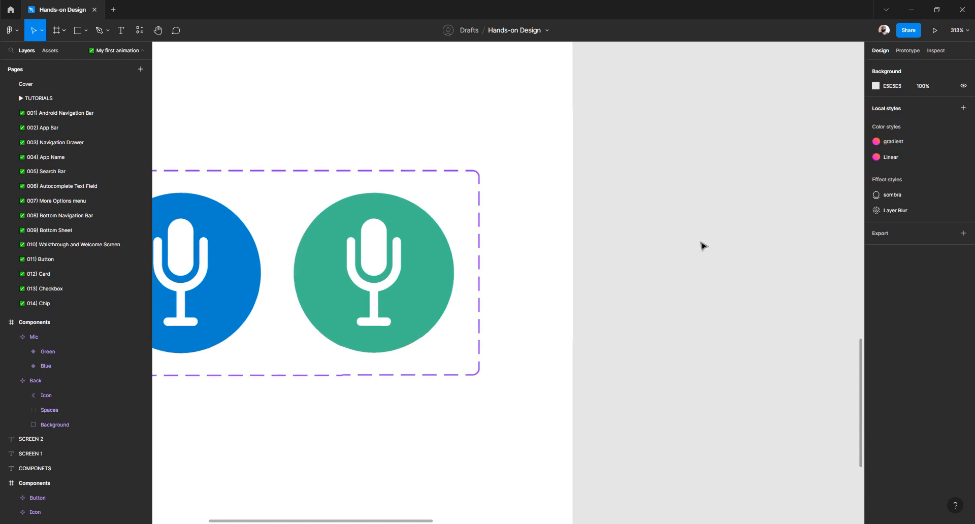
Try moving the Green variant out of the Mic component set, undo the move, and reselect the variant.
left_click(379, 255)
left_click(379, 257)
left_click_drag(379, 257, 682, 245)
key("ctrl+z")
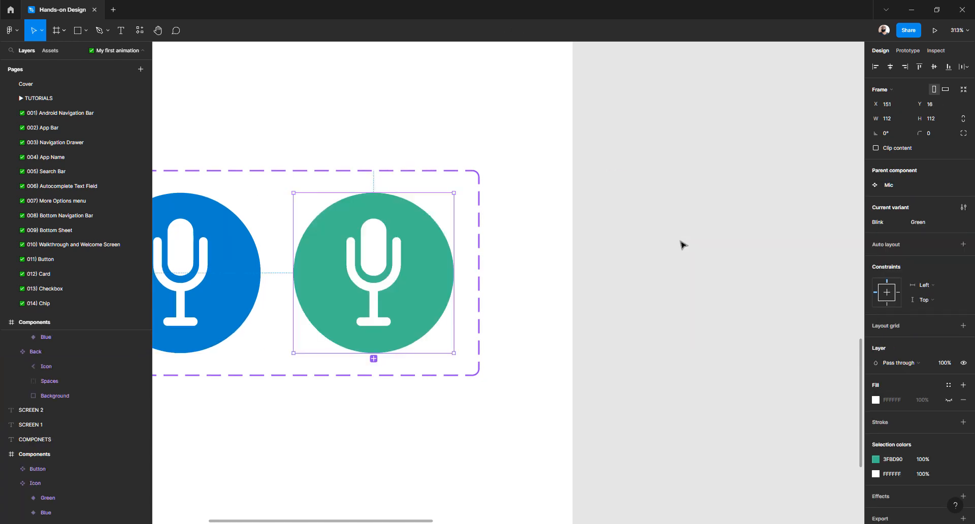
left_click(609, 234)
left_click(411, 258)
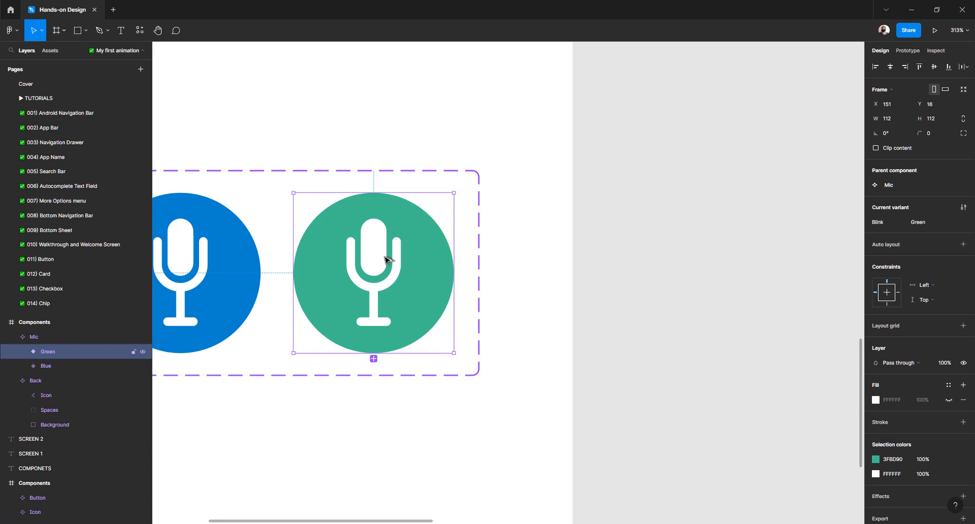
Place an instance of the Green Mic variant on the empty canvas beside the Components frame.
left_click_drag(420, 251, 713, 239)
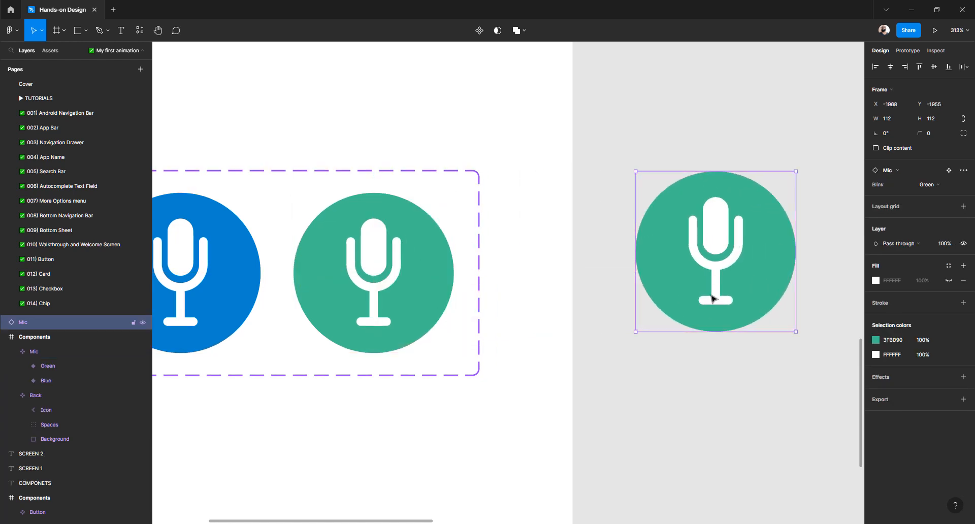
left_click(717, 371)
left_click(721, 222)
left_click_drag(700, 224, 684, 239)
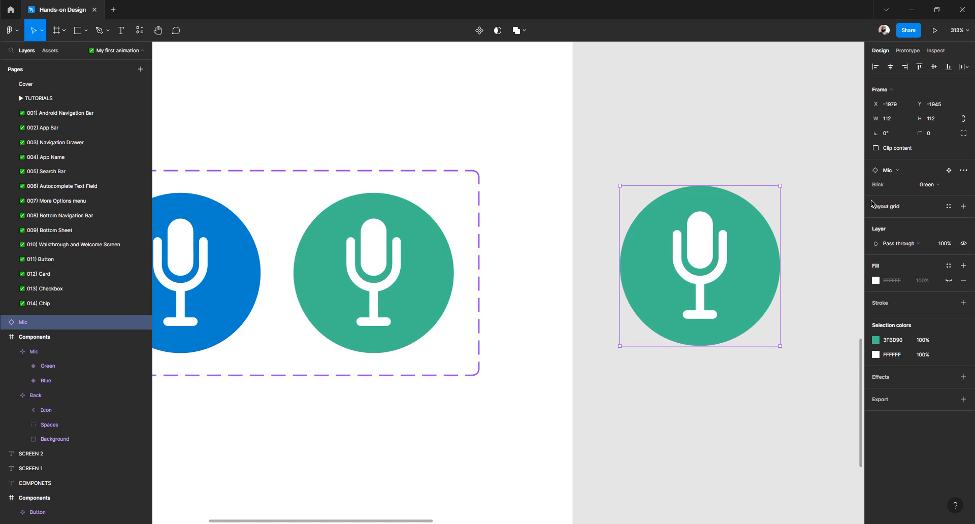
Switch the placed Mic instance's Blink property back and forth between Blue and Green, ending on Green.
left_click(938, 185)
left_click(938, 176)
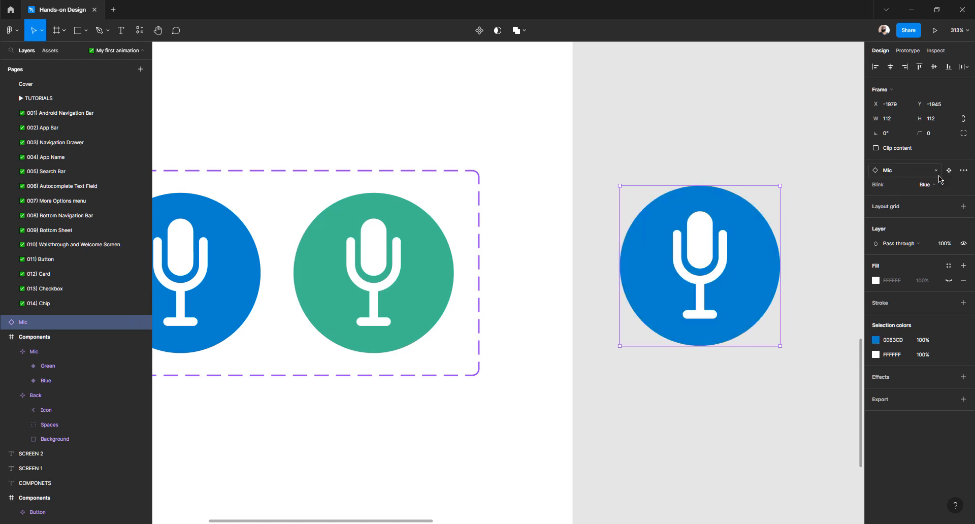
left_click(935, 187)
left_click(934, 194)
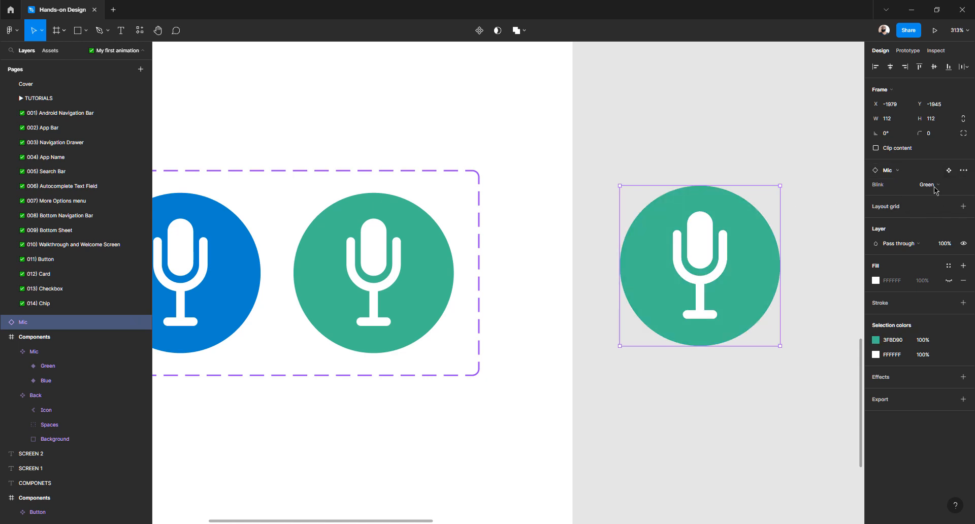
left_click(934, 185)
left_click(934, 177)
left_click(935, 185)
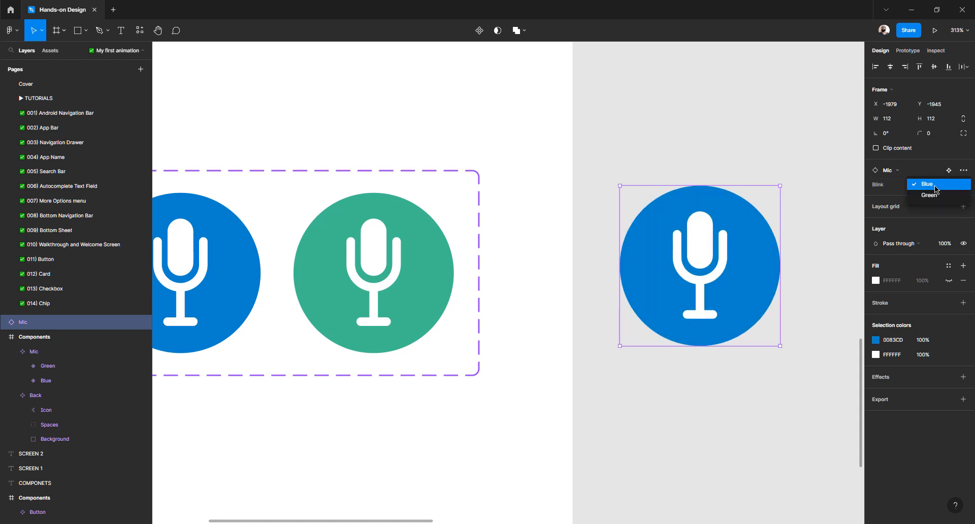
left_click(935, 195)
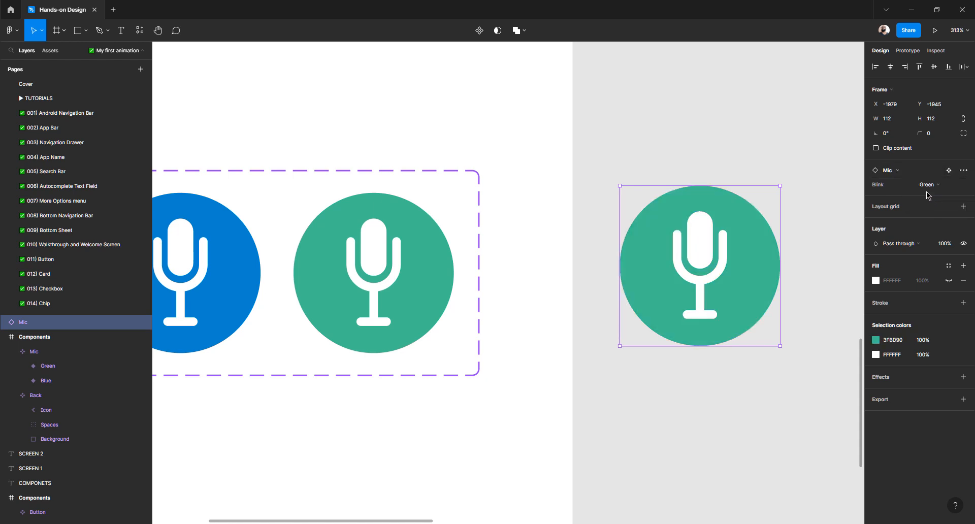
left_click(929, 185)
left_click(929, 177)
left_click(931, 186)
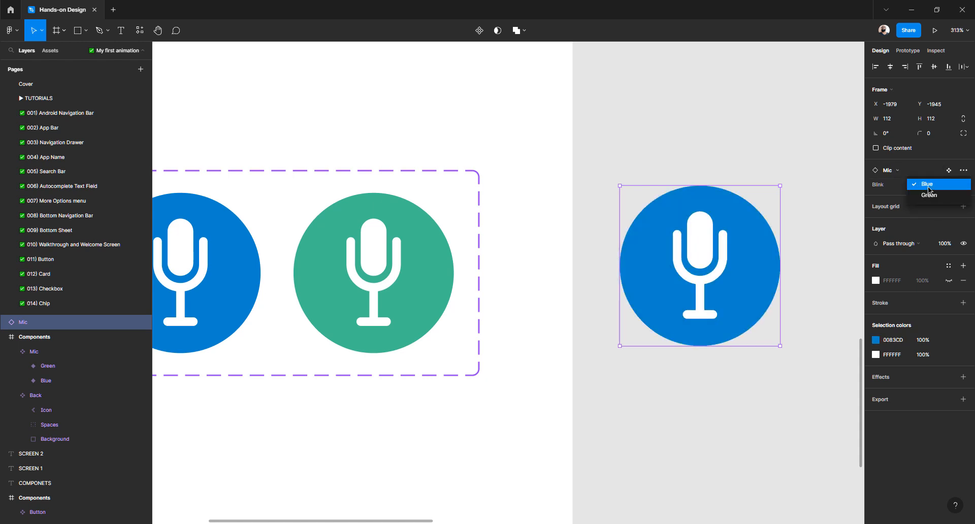
left_click(932, 192)
left_click(932, 186)
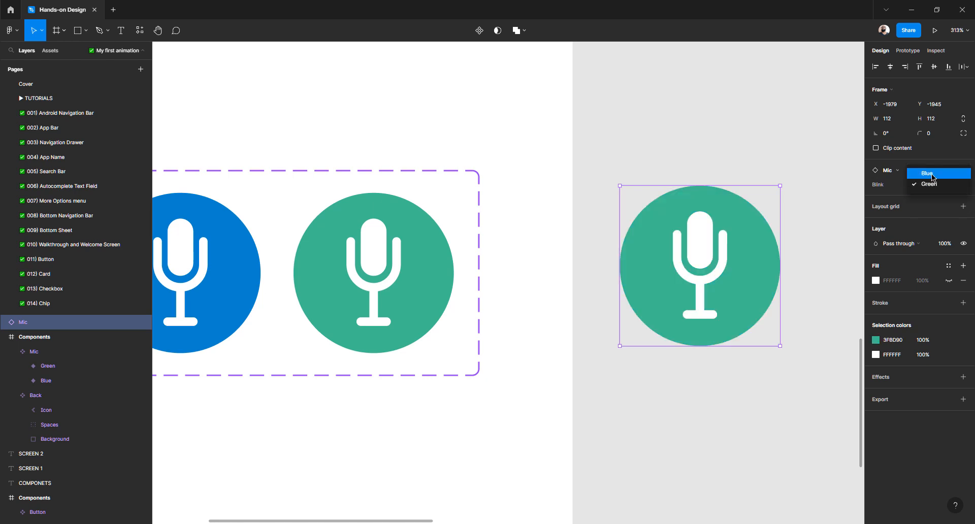
left_click(932, 178)
left_click(932, 186)
left_click(932, 196)
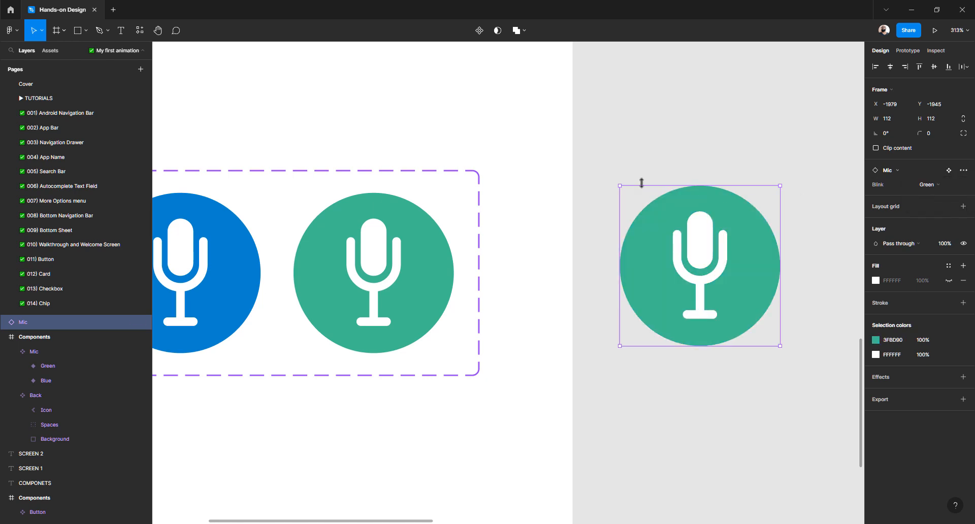
Preview the prototype from Screen 1, activate Record to examine the microphone's blinking animation, and close the preview.
scroll(640, 183, "down", 5)
scroll(643, 186, "up", 3)
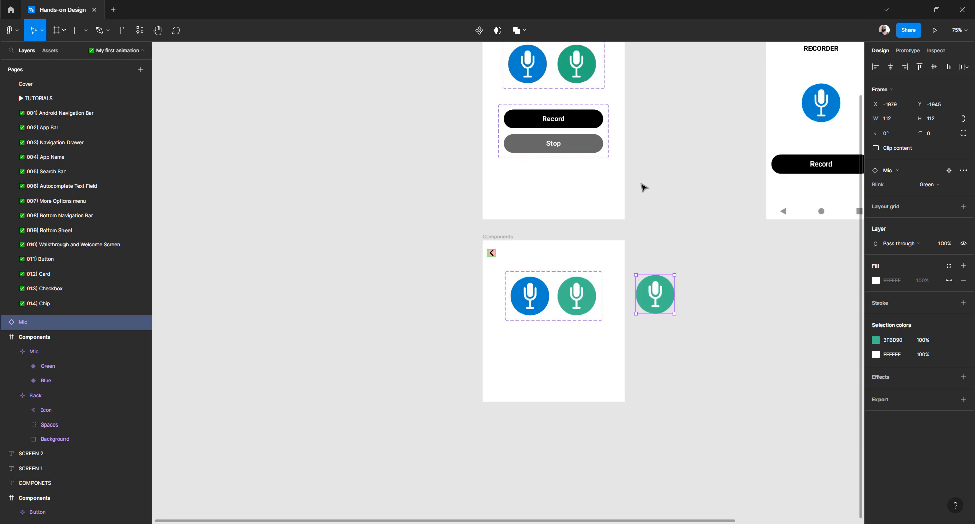
scroll(643, 187, "up", 3)
scroll(644, 188, "right", 3)
scroll(643, 188, "right", 5)
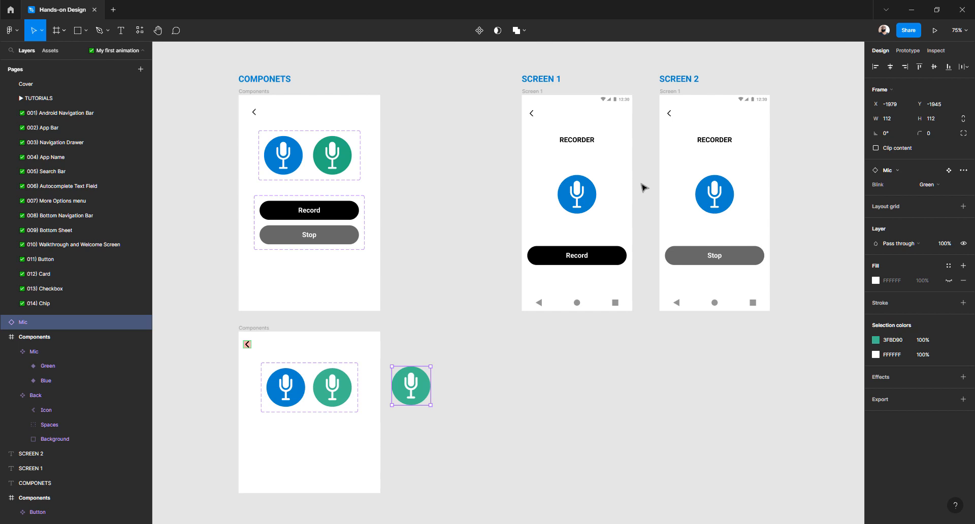
left_click(528, 92)
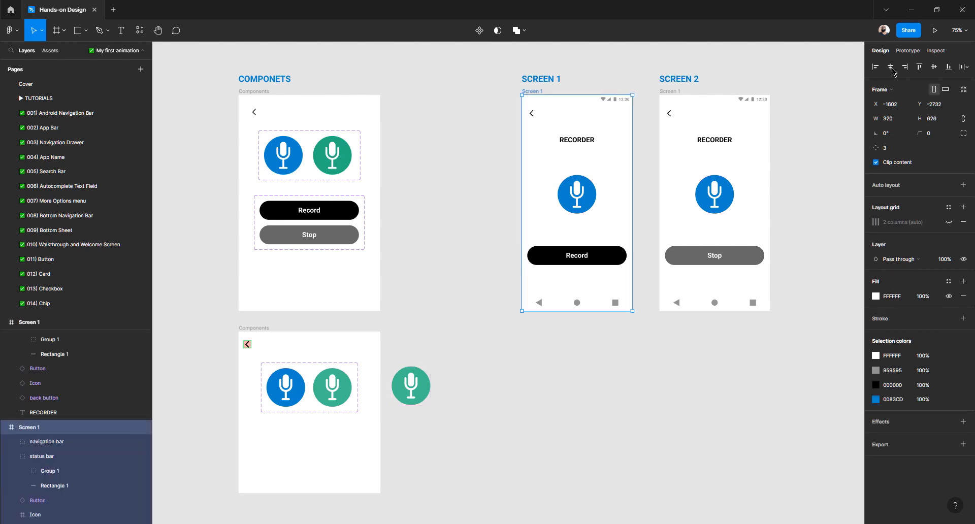
left_click(933, 32)
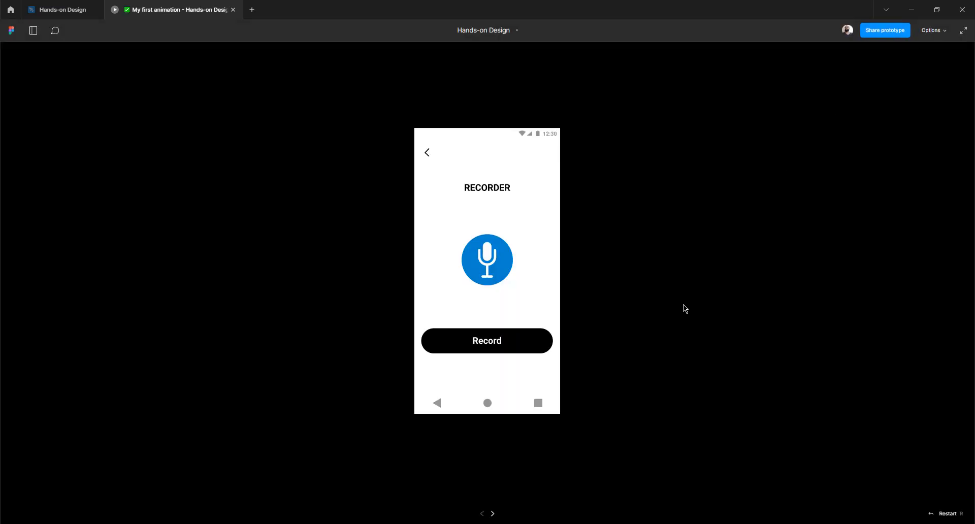
left_click(479, 340)
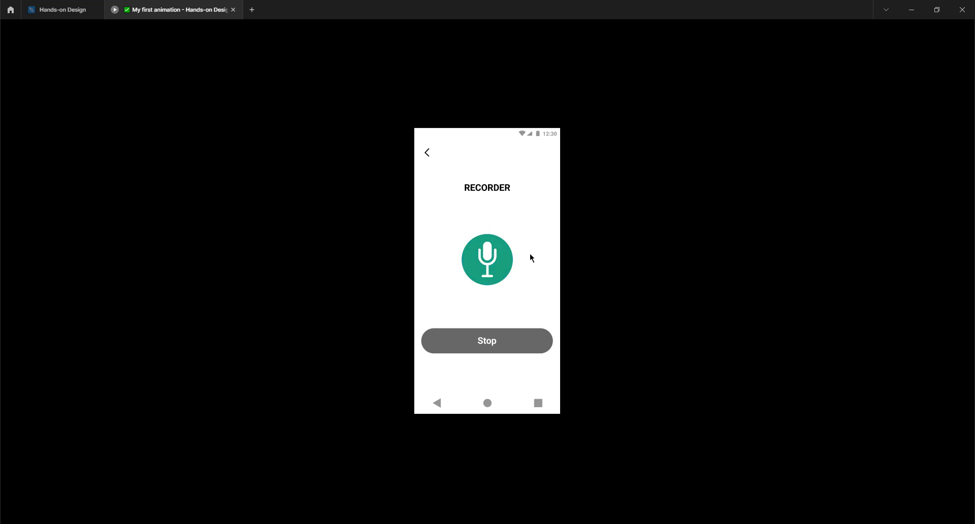
left_click(233, 10)
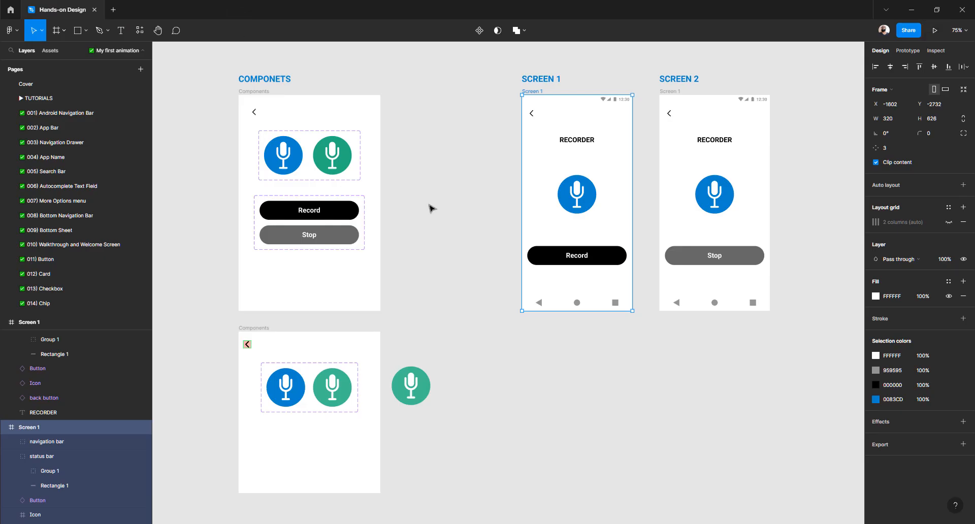
Delete the Mic instance placed outside the Components frame.
scroll(436, 274, "down", 2)
left_click(418, 355)
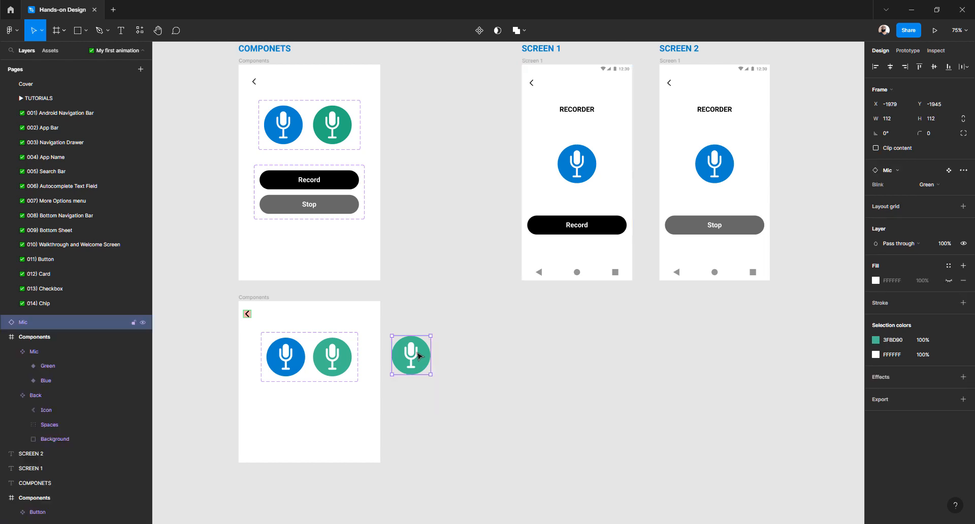
scroll(419, 355, "up", 3)
scroll(548, 252, "up", 2)
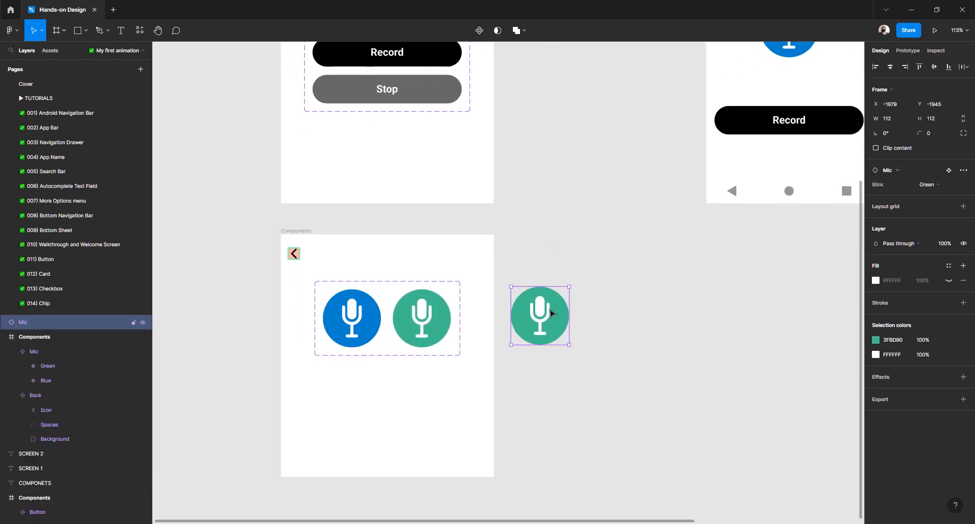
key("Delete")
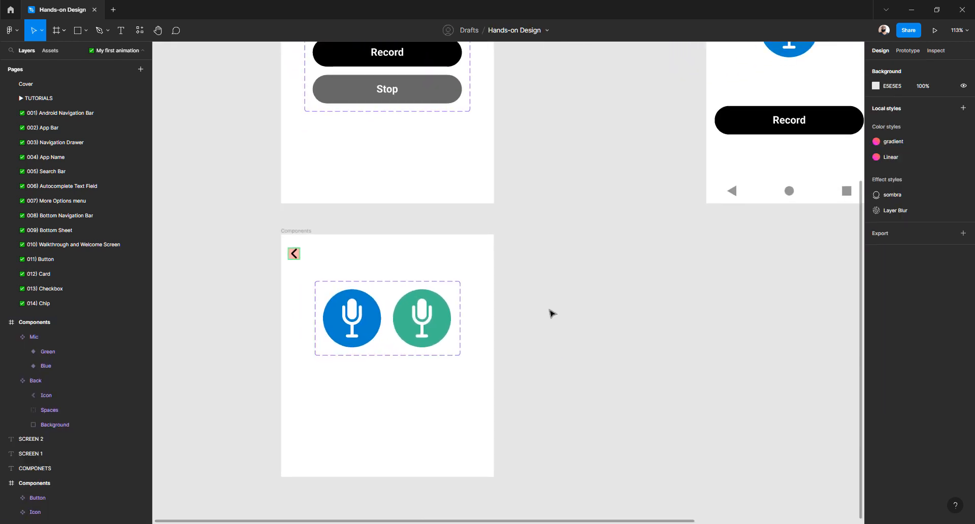
Add a prototype interaction on the Blue Mic variant that changes it to the Green variant.
scroll(355, 327, "up", 3)
scroll(354, 327, "up", 2)
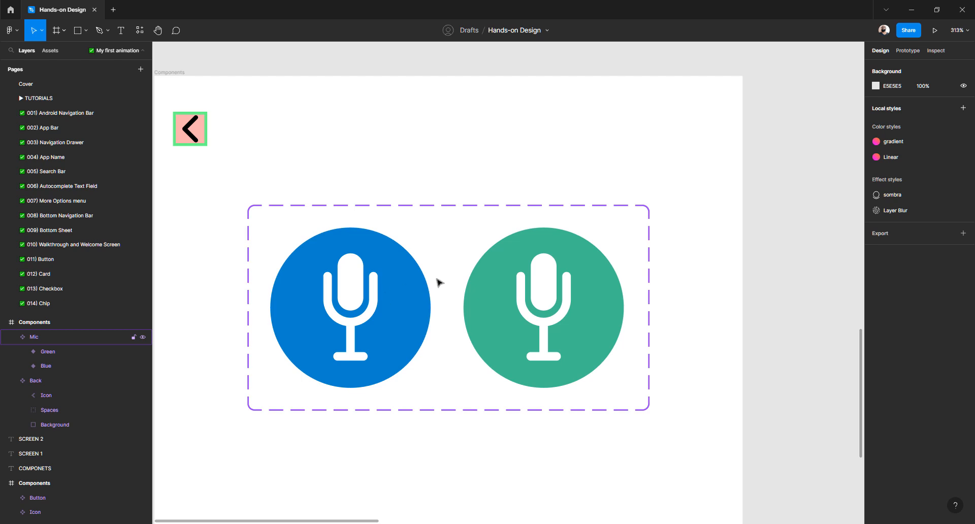
left_click_drag(429, 283, 456, 272)
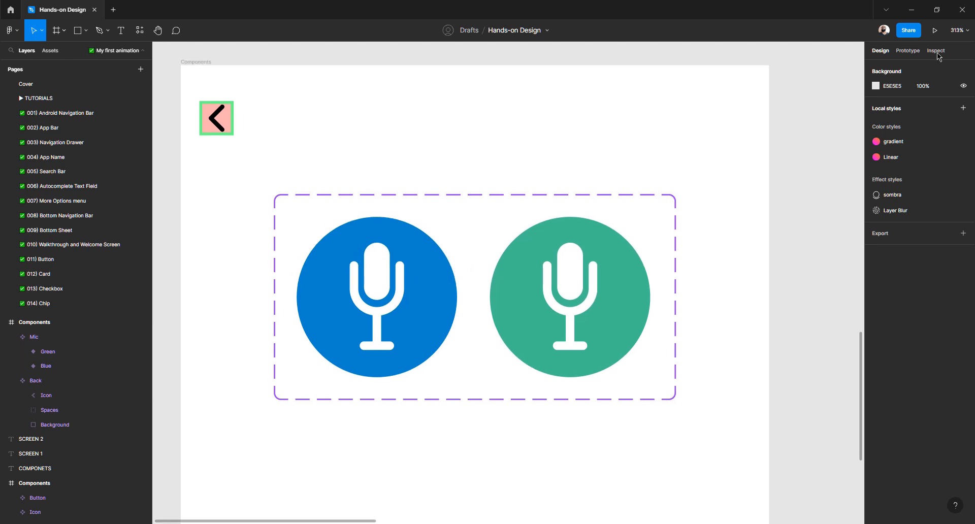
left_click(908, 52)
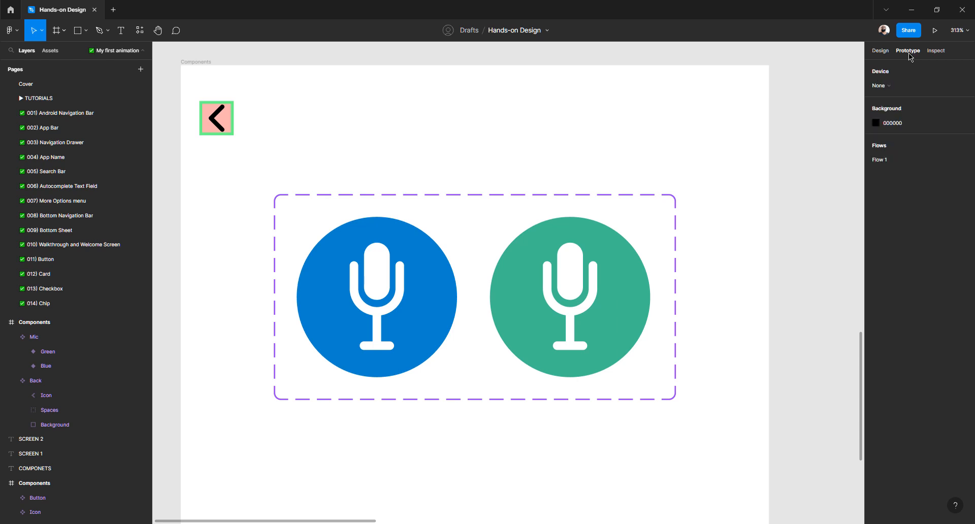
left_click(400, 280)
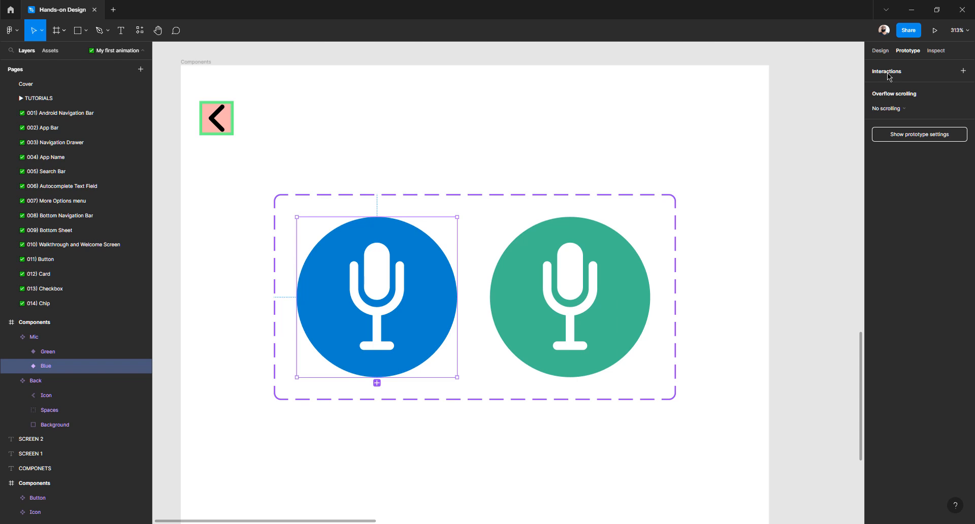
left_click(963, 71)
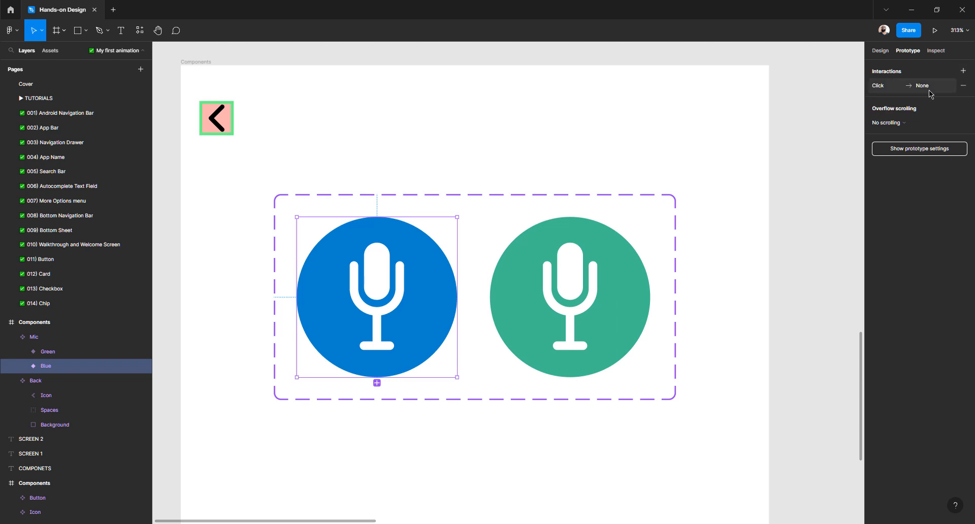
mouse_move(457, 297)
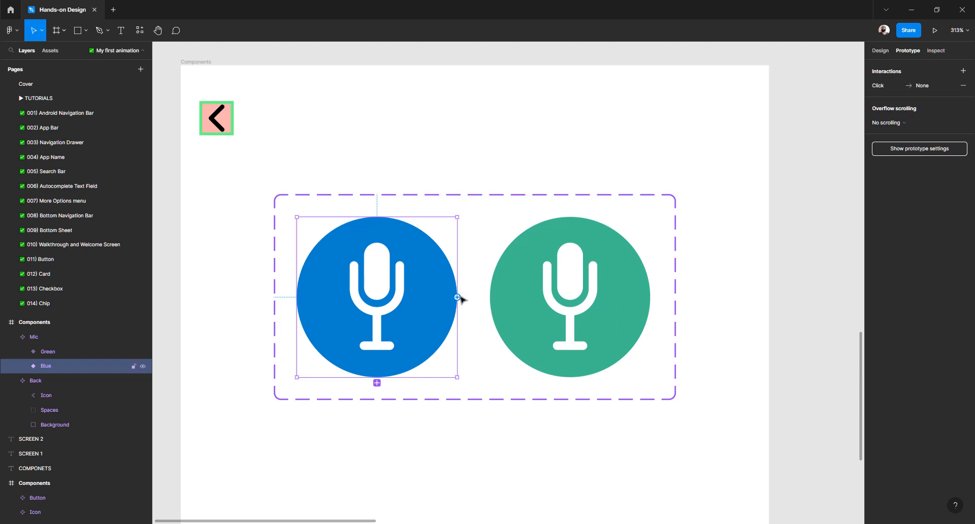
left_click_drag(459, 300, 513, 300)
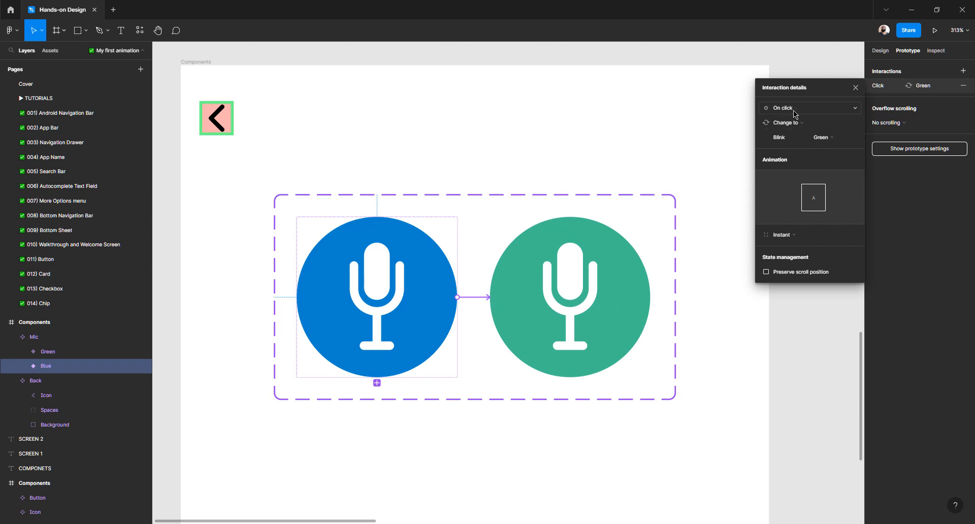
Set the Blue-to-Green interaction to trigger After delay at 1 ms and use the Smart animate animation.
left_click(855, 111)
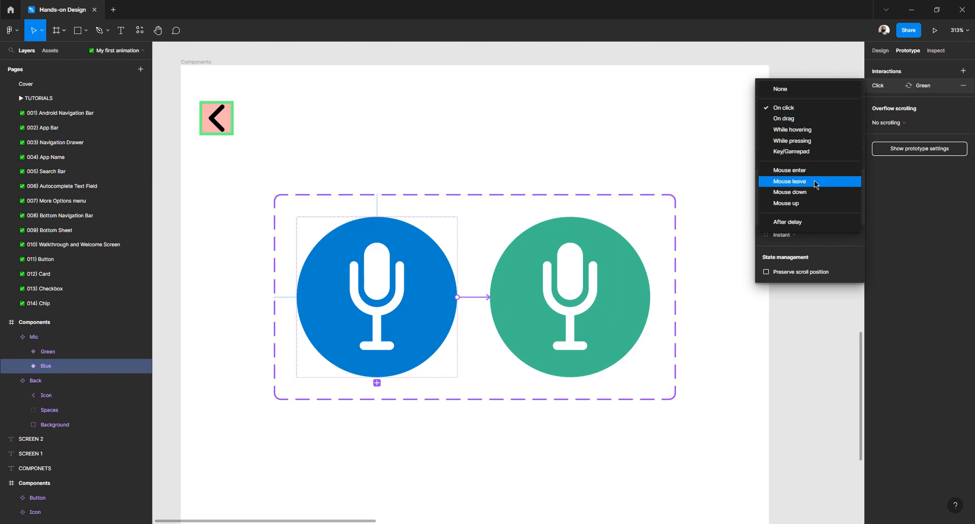
left_click(800, 223)
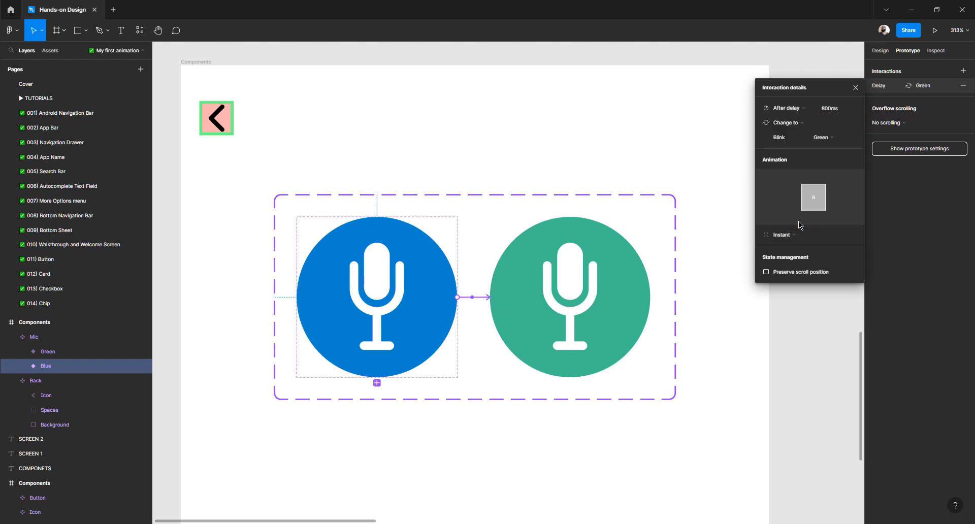
left_click(830, 109)
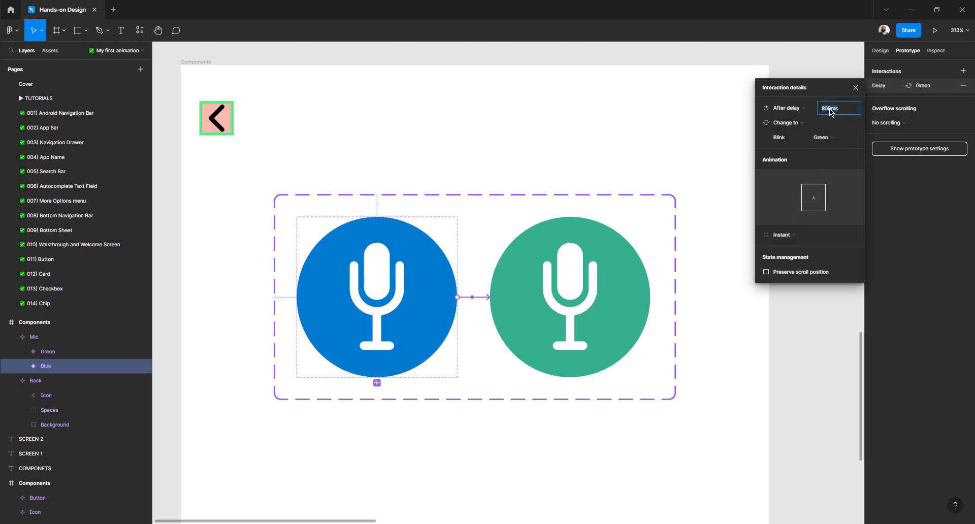
type("0")
key("Tab")
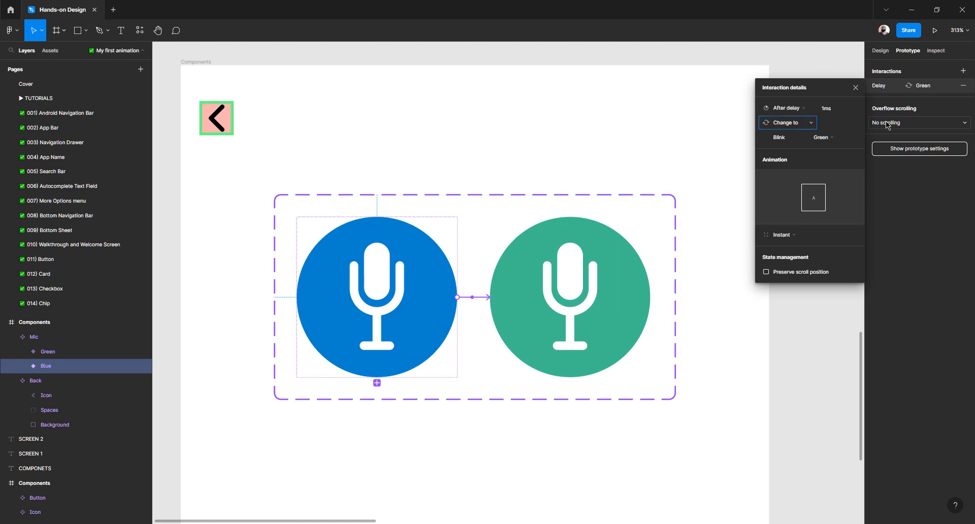
left_click(830, 108)
type("1")
key("Tab")
left_click(795, 238)
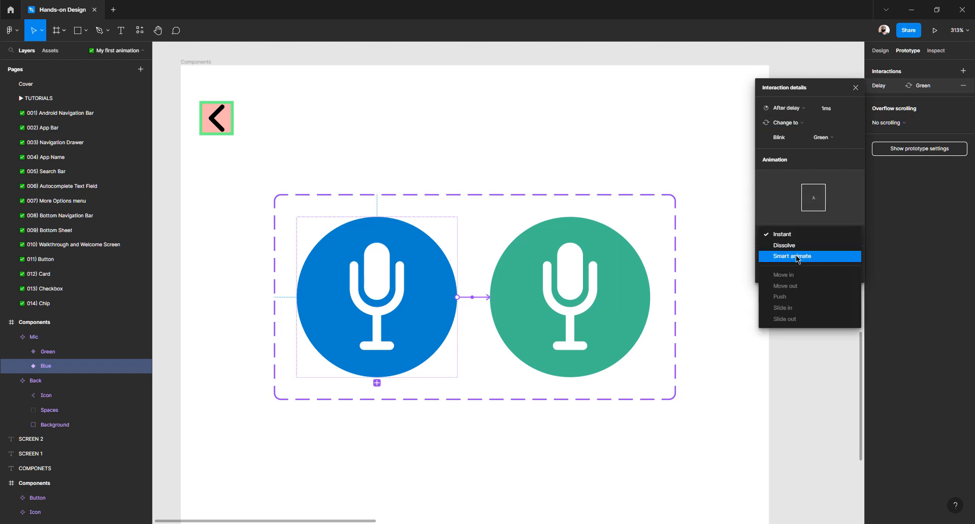
left_click(796, 257)
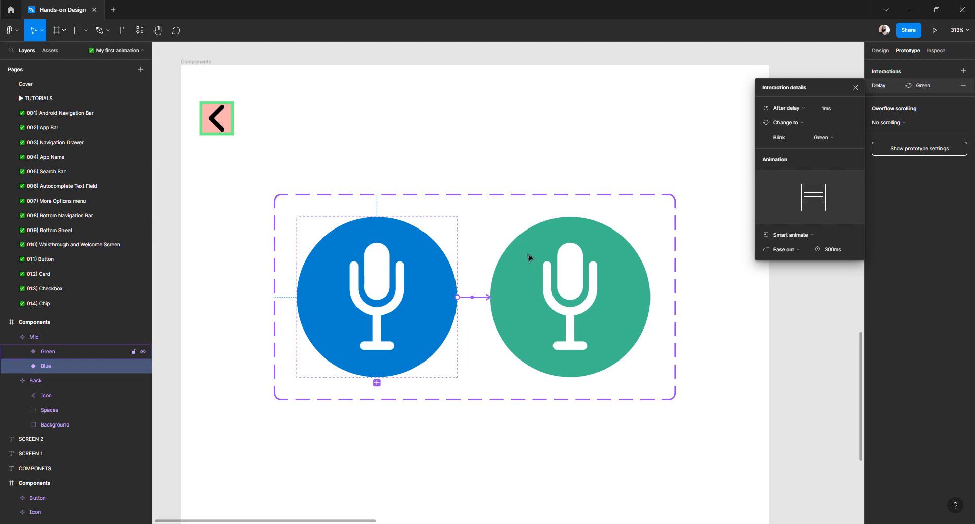
Add a Green-to-Blue prototype interaction on the Mic variants, triggered After delay at 1 ms with Smart animate.
left_click(529, 258)
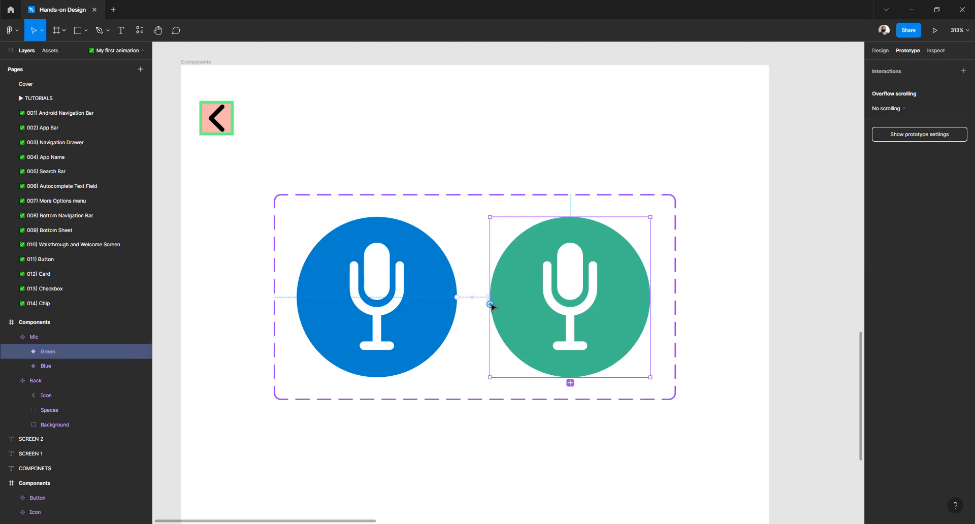
left_click_drag(490, 304, 449, 315)
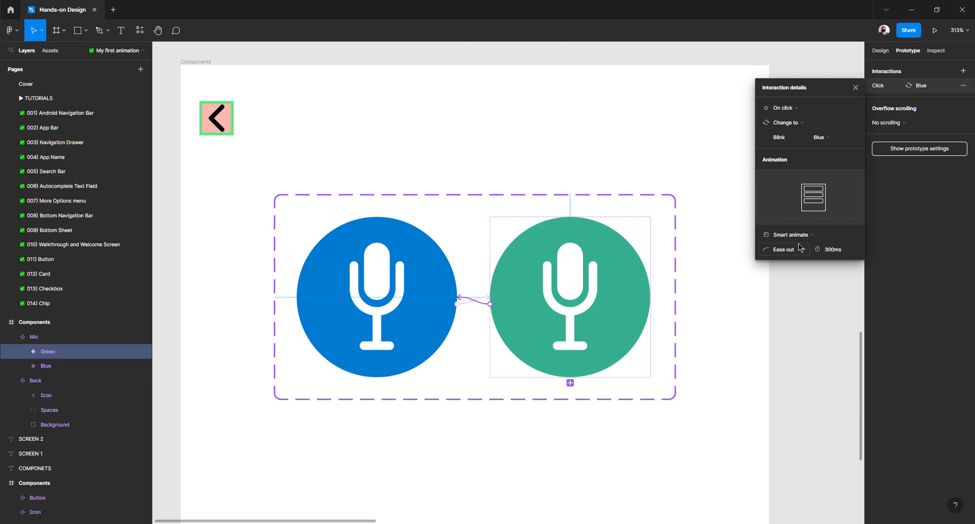
left_click(802, 108)
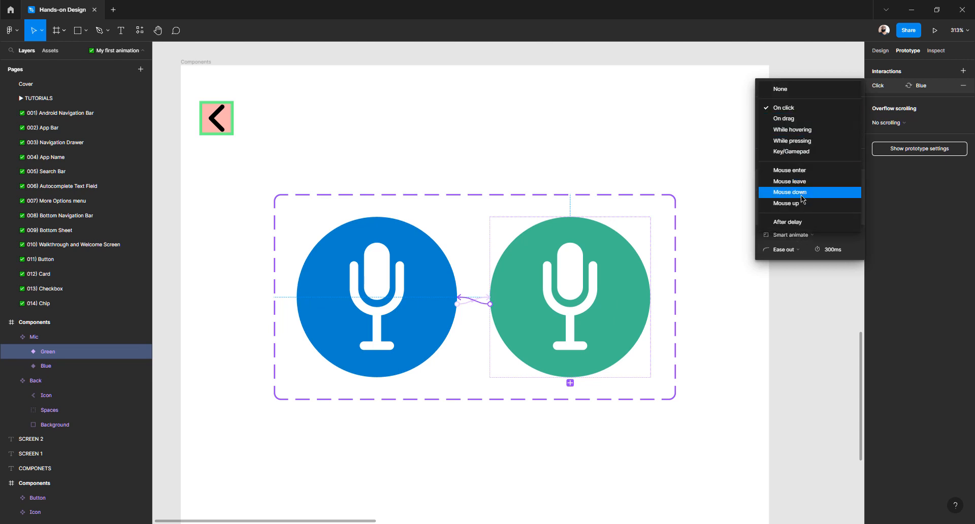
left_click(800, 224)
left_click(828, 109)
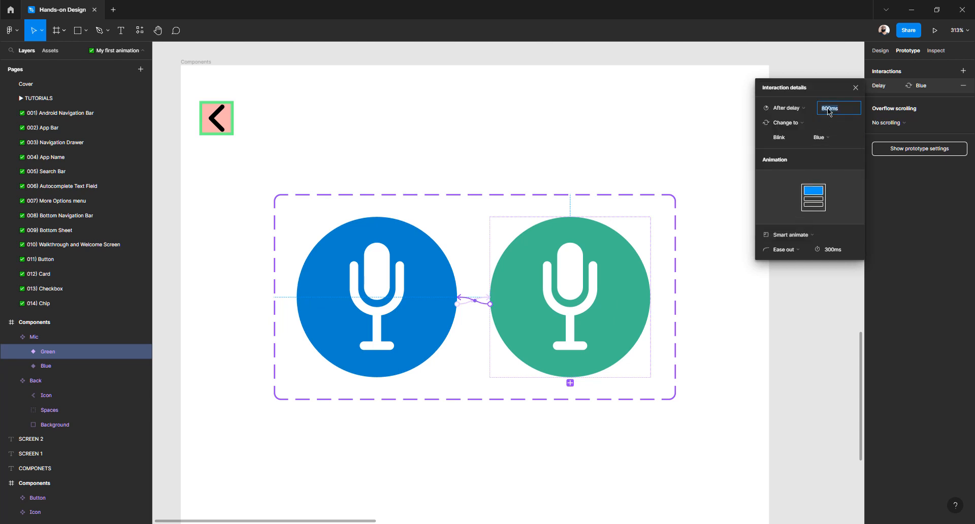
type("1")
key("Tab")
left_click(855, 89)
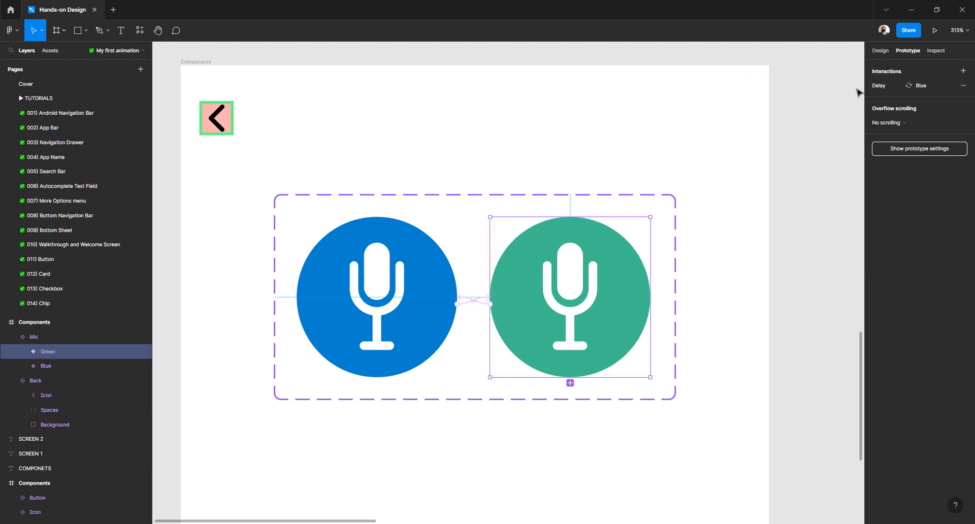
Preview the Components frame holding the Mic component set, enlarge the preview, and return to the design file.
left_click(198, 62)
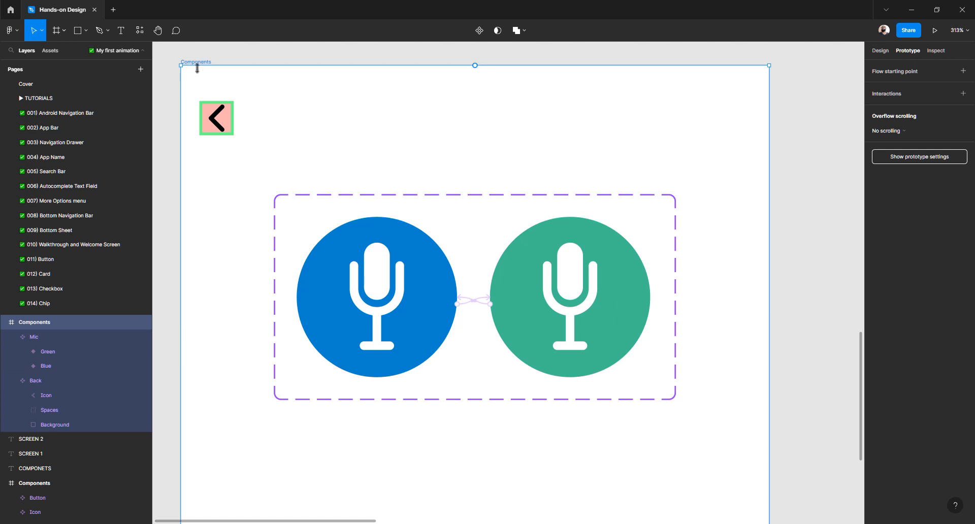
left_click(935, 32)
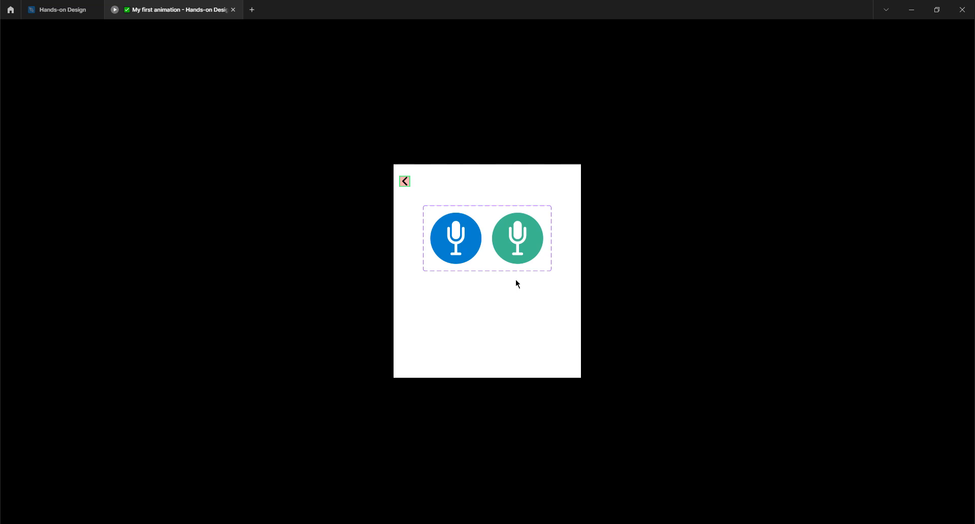
key("z")
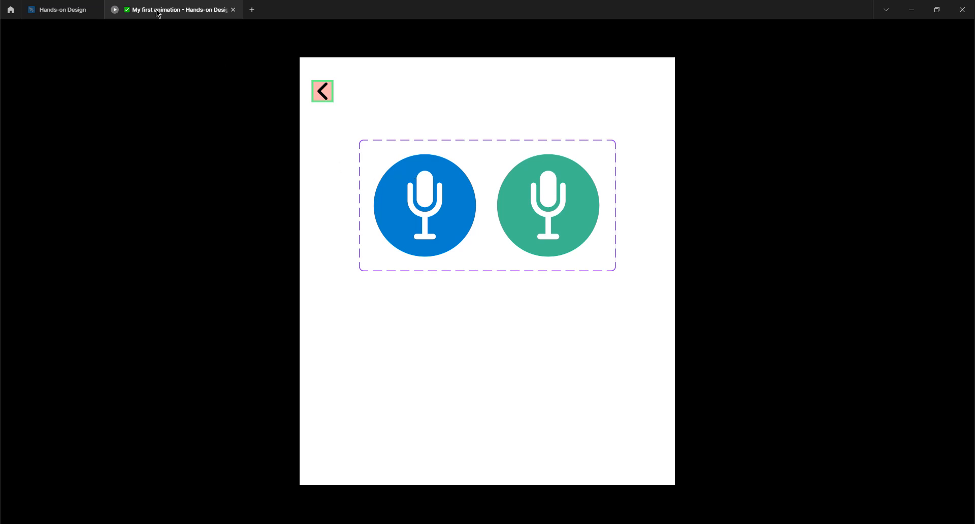
left_click(173, 12)
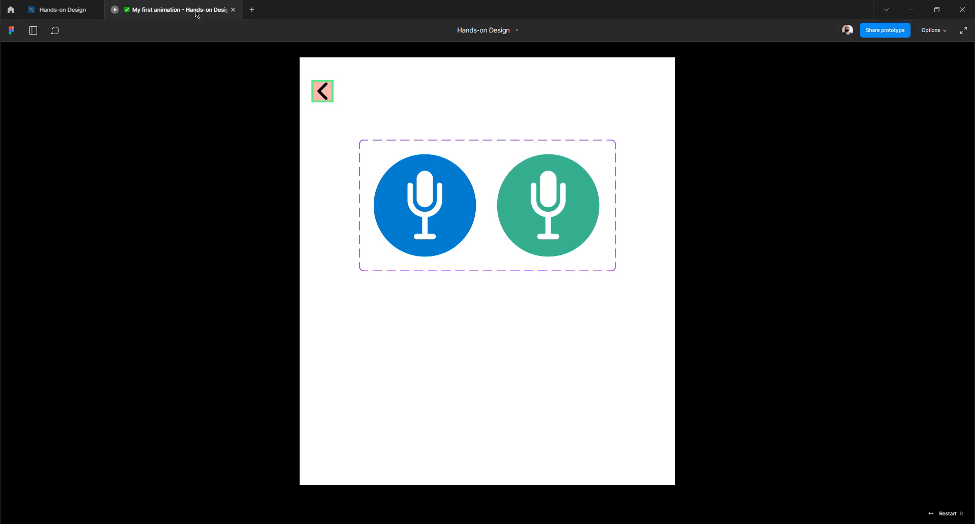
left_click(54, 11)
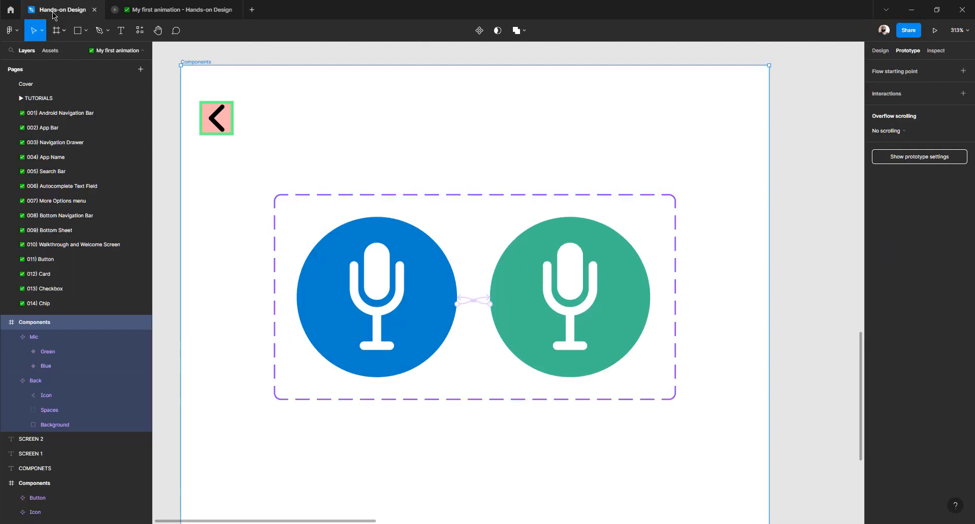
left_click(177, 11)
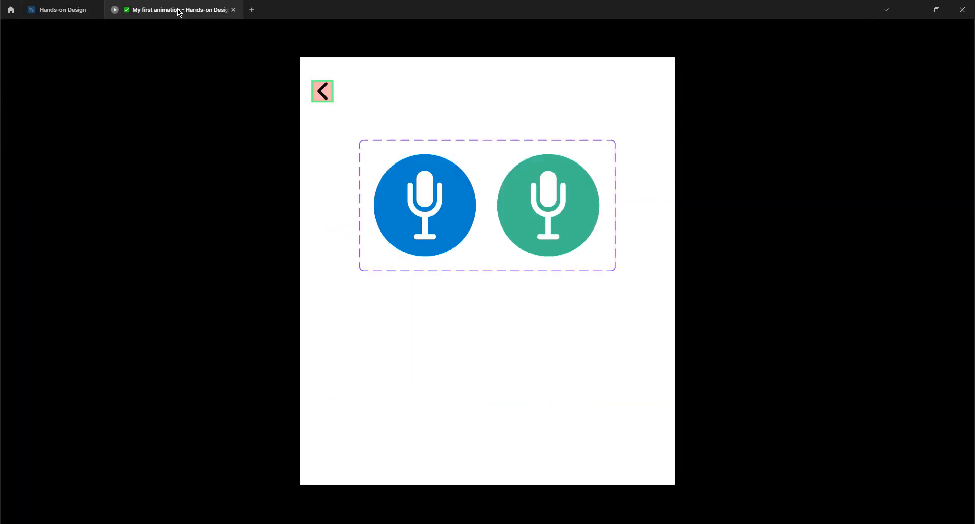
left_click(54, 10)
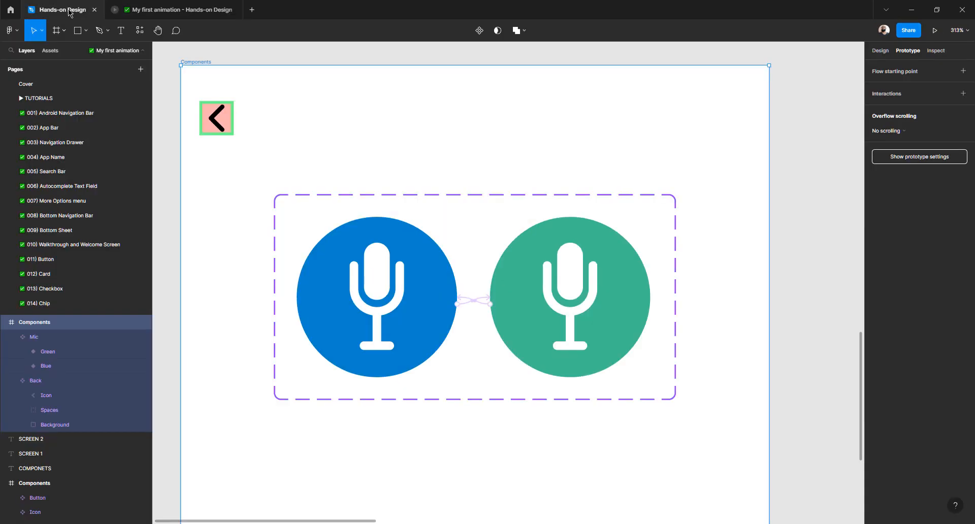
scroll(394, 261, "down", 3)
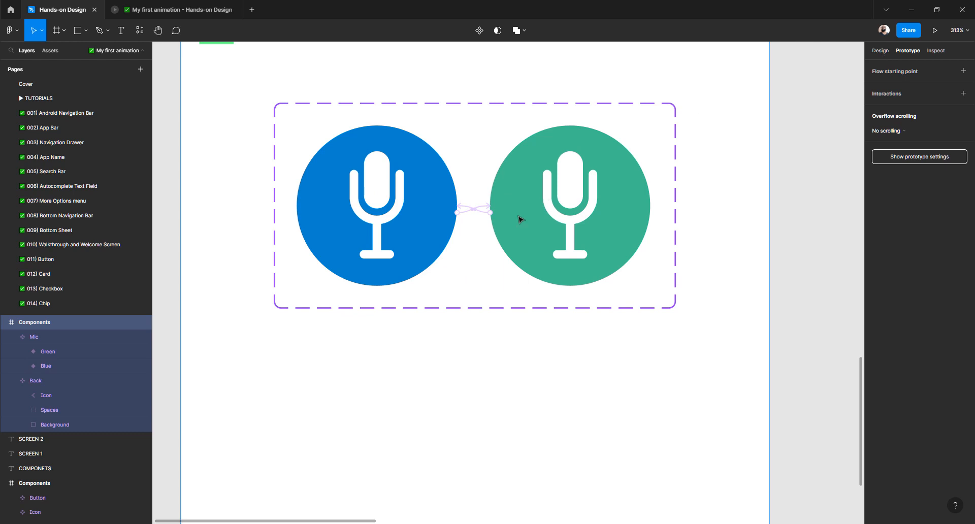
scroll(518, 218, "up", 3)
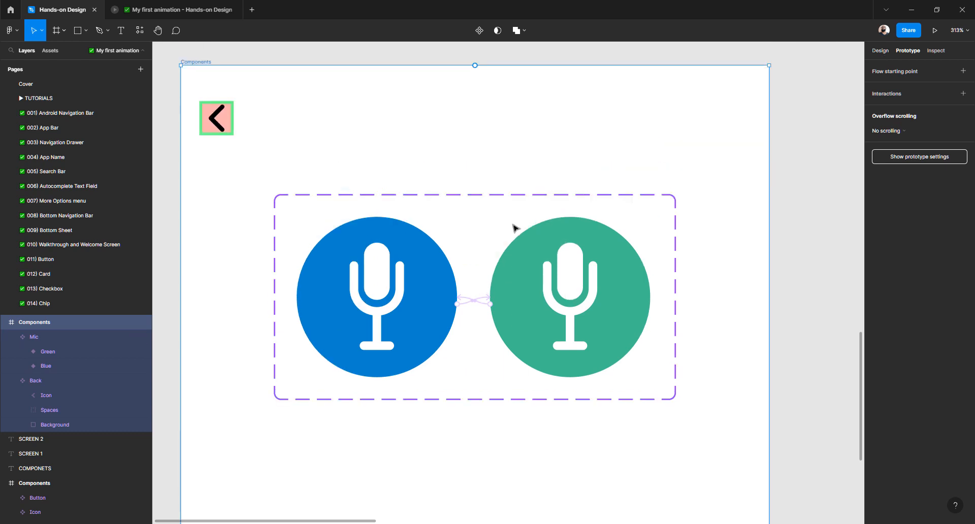
Place an instance of the Mic component's Green variant below the component set inside the Components frame.
left_click(883, 51)
scroll(562, 309, "down", 3)
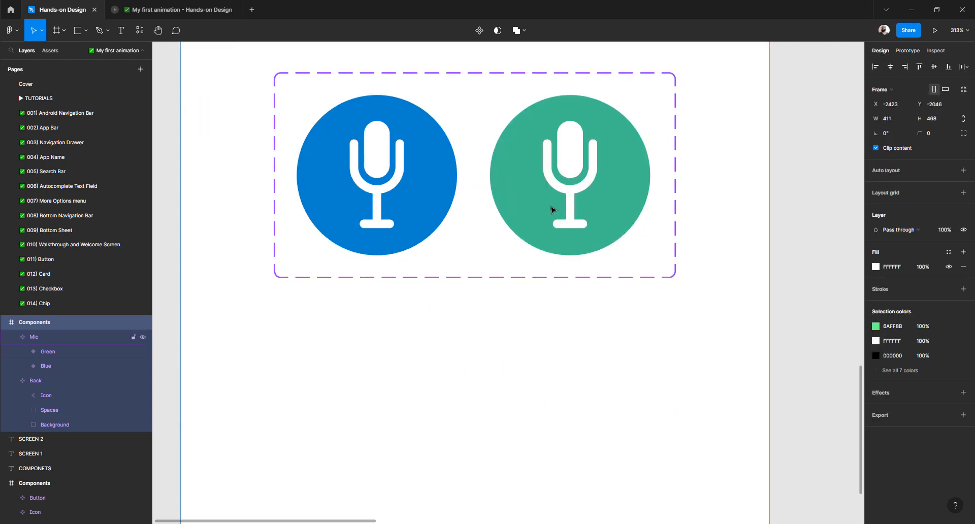
left_click(545, 198)
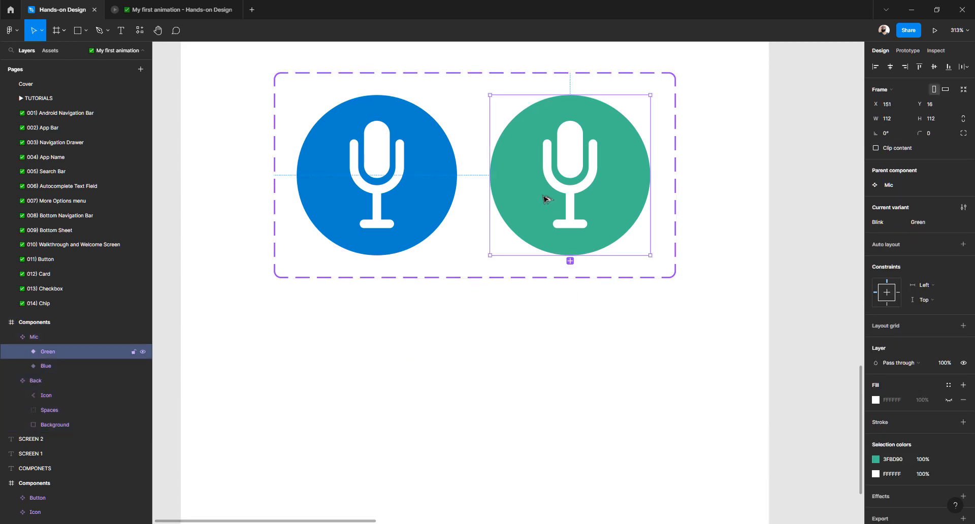
left_click_drag(545, 198, 451, 413)
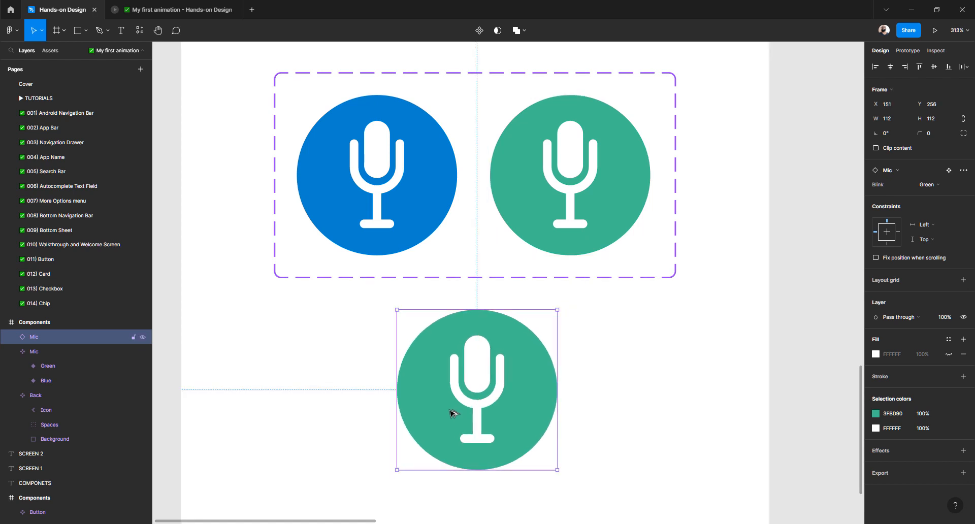
Preview the Components frame to examine how the placed Mic instance blinks, and return to the design file.
scroll(450, 411, "down", 2)
scroll(449, 410, "up", 6)
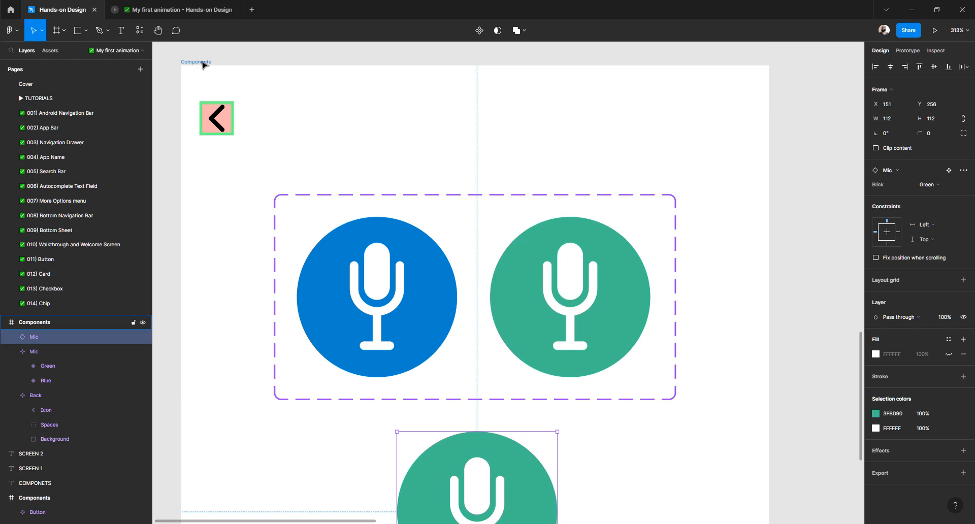
left_click(203, 63)
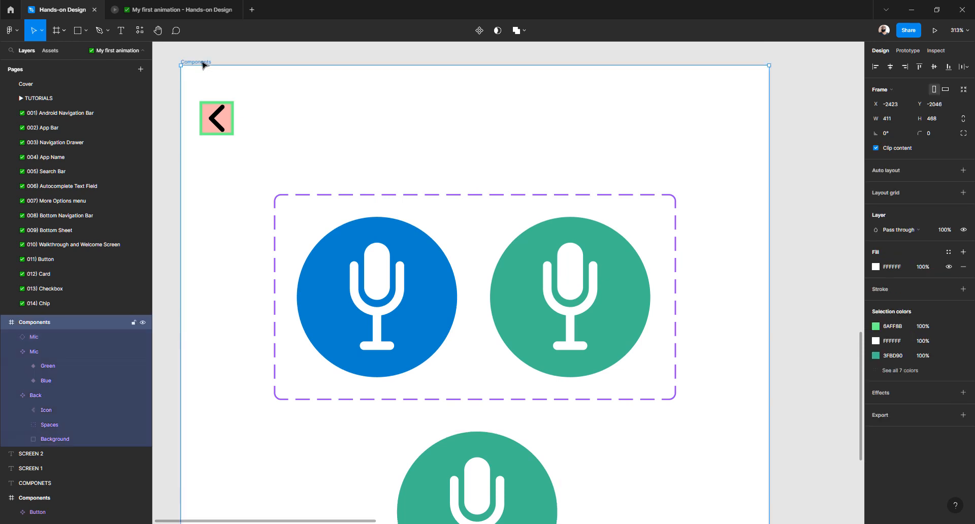
left_click(934, 31)
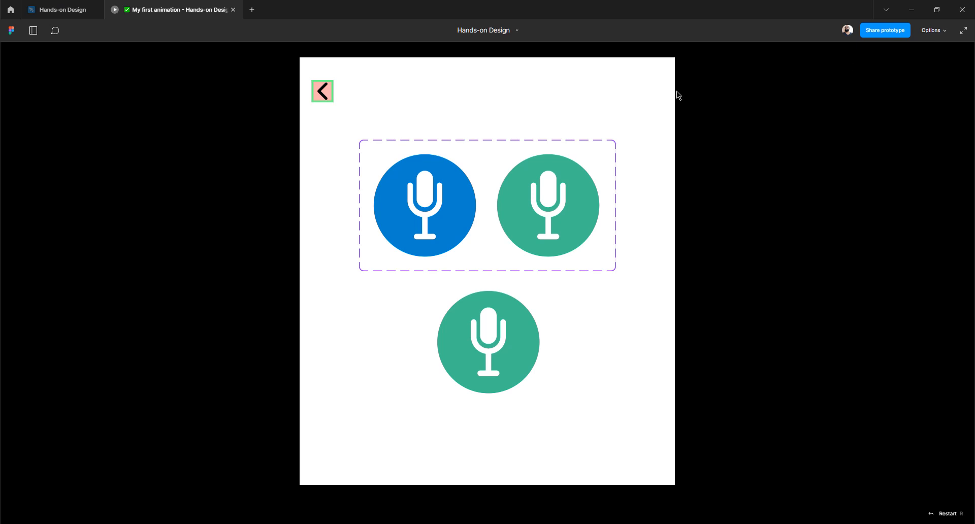
left_click(60, 11)
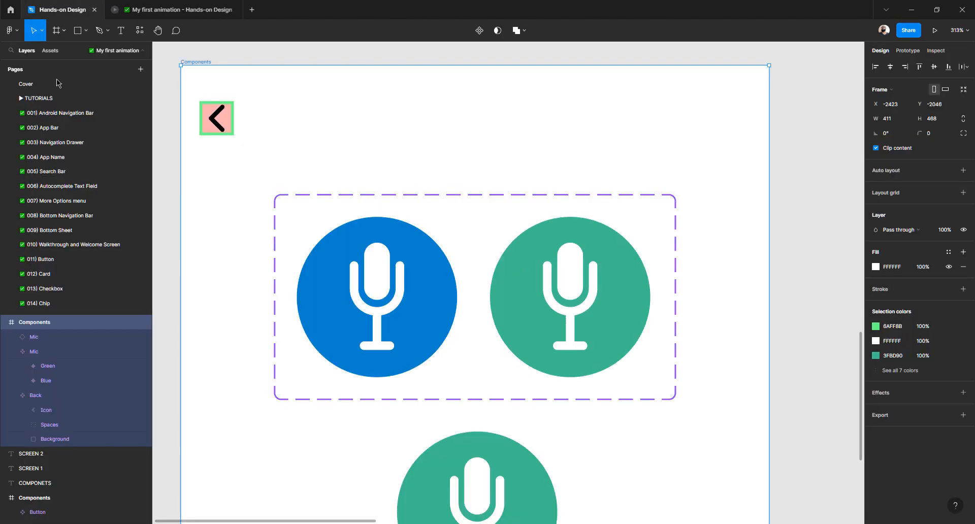
Delete the Mic instance placed below the component set.
scroll(436, 360, "up", 3)
left_click(454, 371)
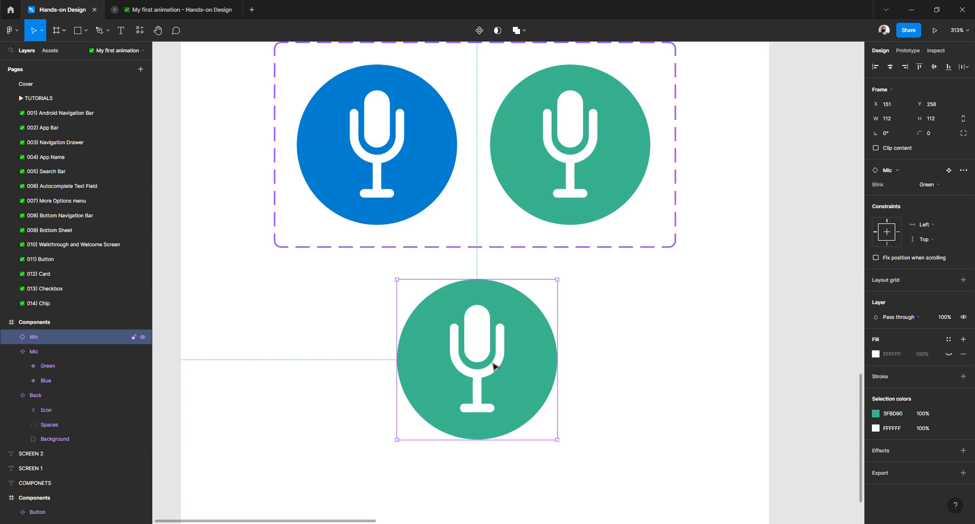
key("Delete")
scroll(419, 362, "down", 5)
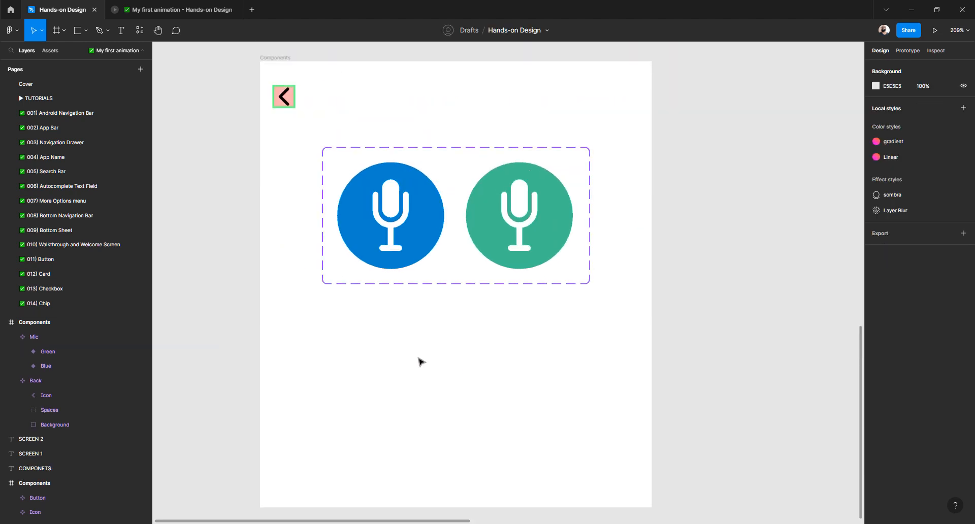
Select the Blue variant of the Icon component set under the COMPONETS heading and show its prototype connections.
scroll(502, 374, "right", 5)
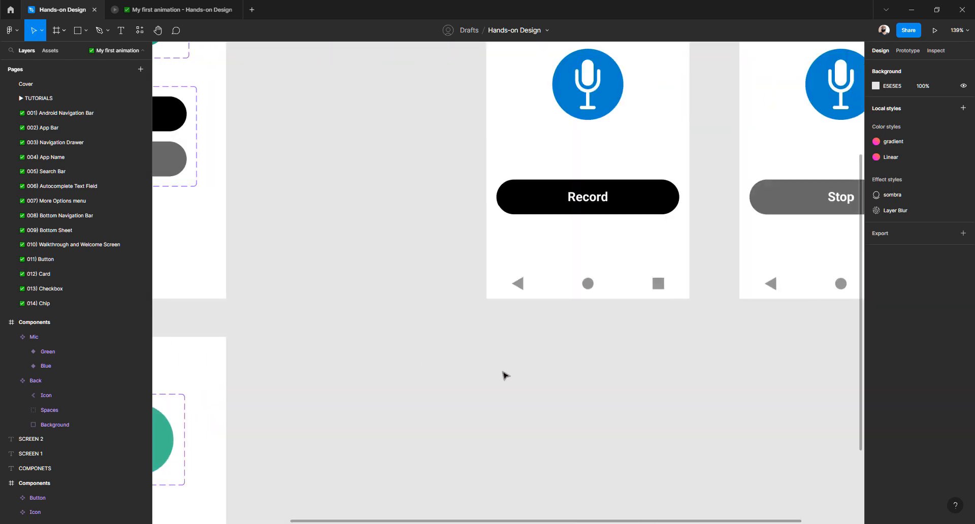
scroll(507, 372, "up", 4)
left_click(582, 279)
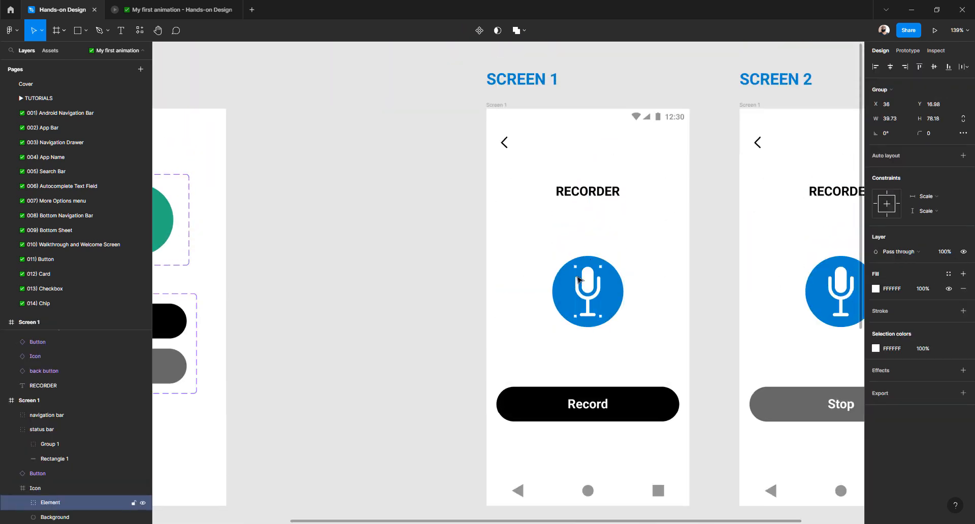
left_click(394, 278)
scroll(393, 281, "up", 2)
scroll(392, 282, "left", 5)
scroll(392, 283, "left", 2)
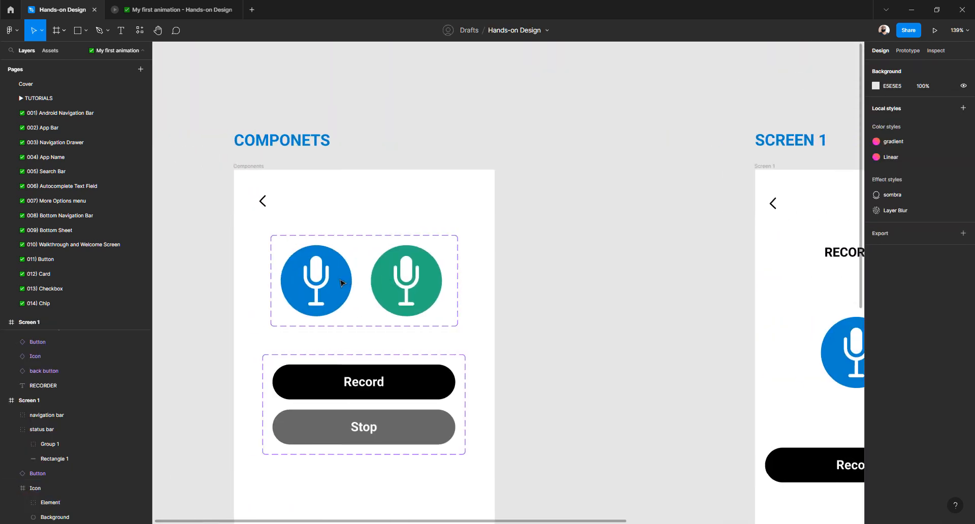
left_click(320, 283)
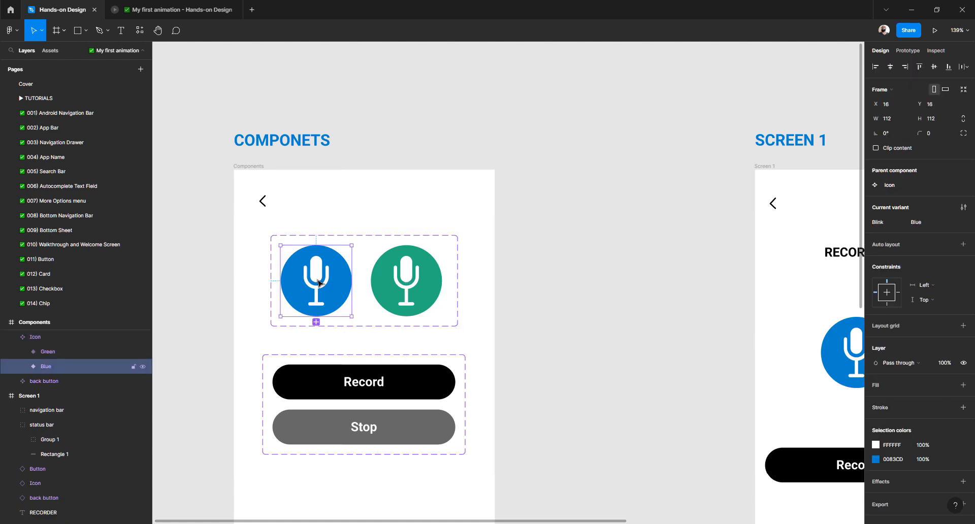
left_click(907, 50)
scroll(304, 299, "up", 5)
scroll(304, 299, "up", 2)
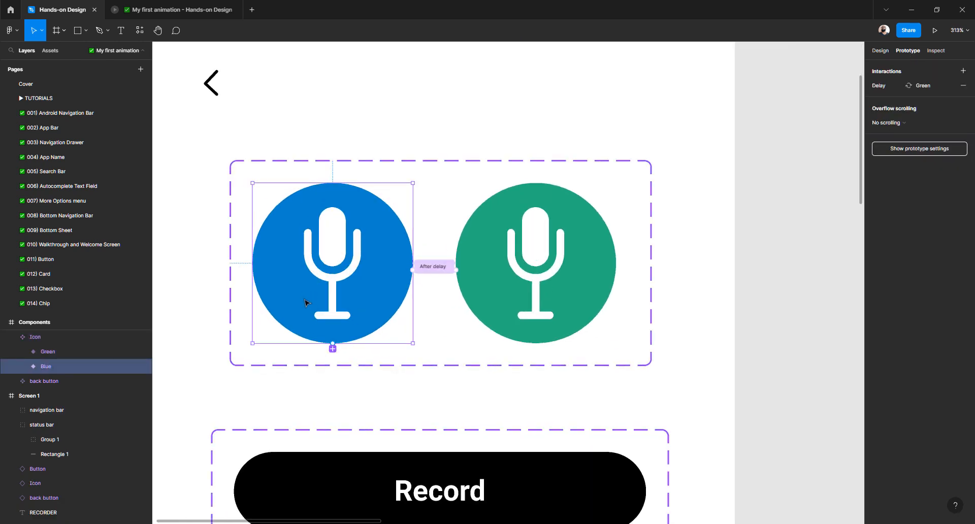
Examine the trigger, delay and animation settings of the Blue-to-Green and Green-to-Blue interactions in the Icon component set.
left_click(772, 247)
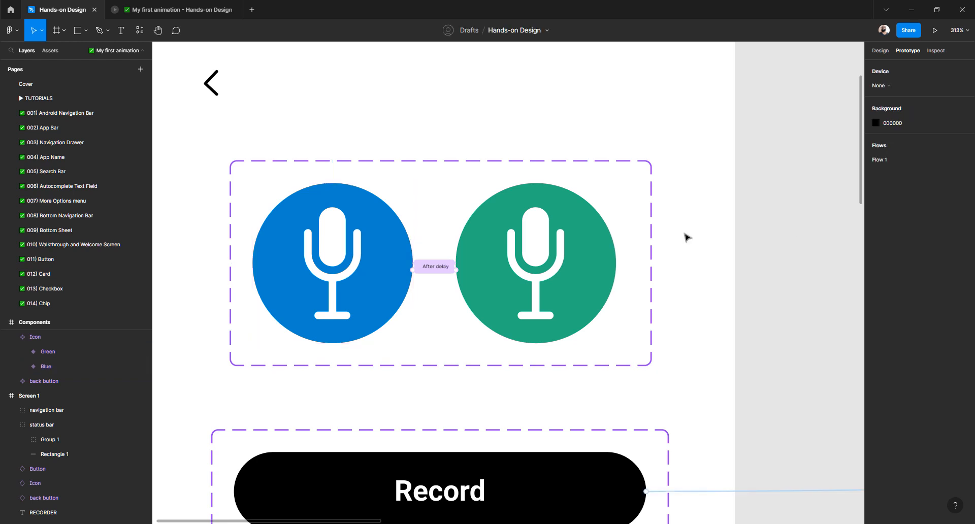
scroll(426, 266, "up", 5)
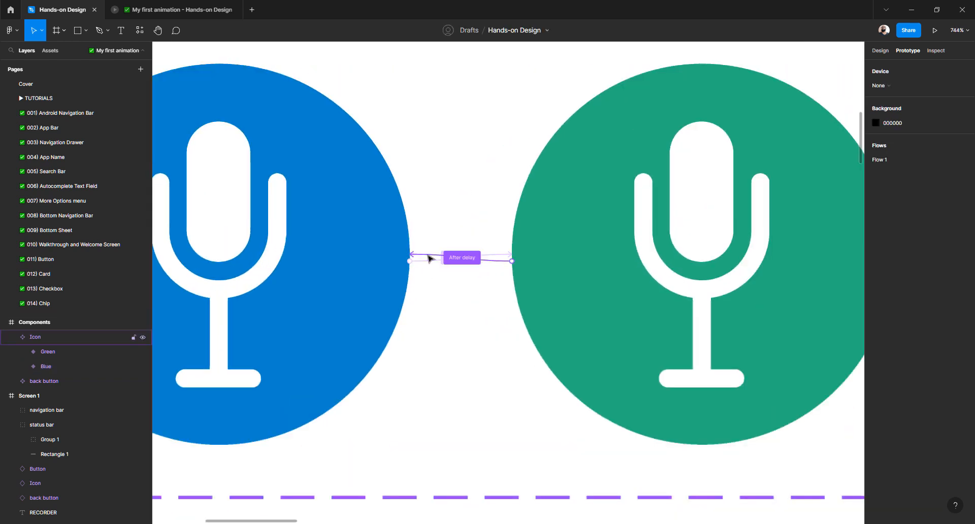
left_click(426, 262)
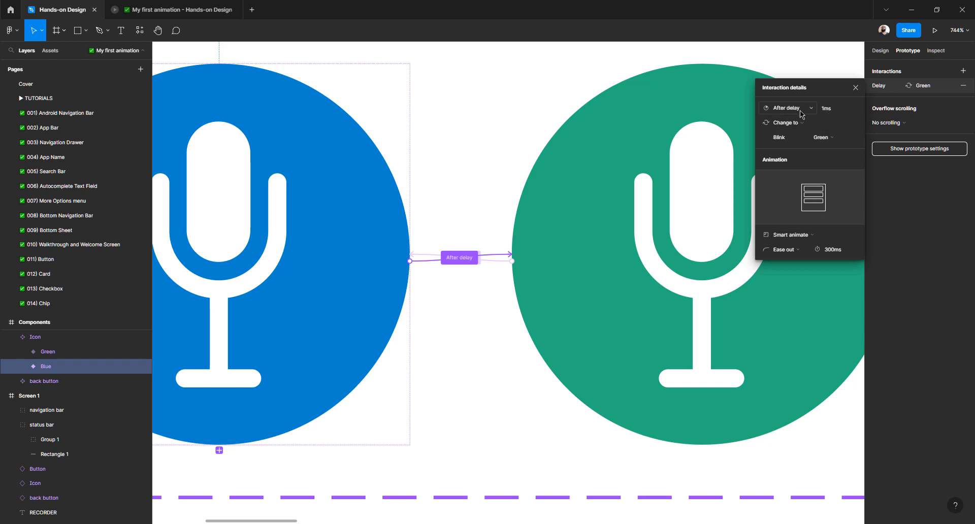
left_click(500, 262)
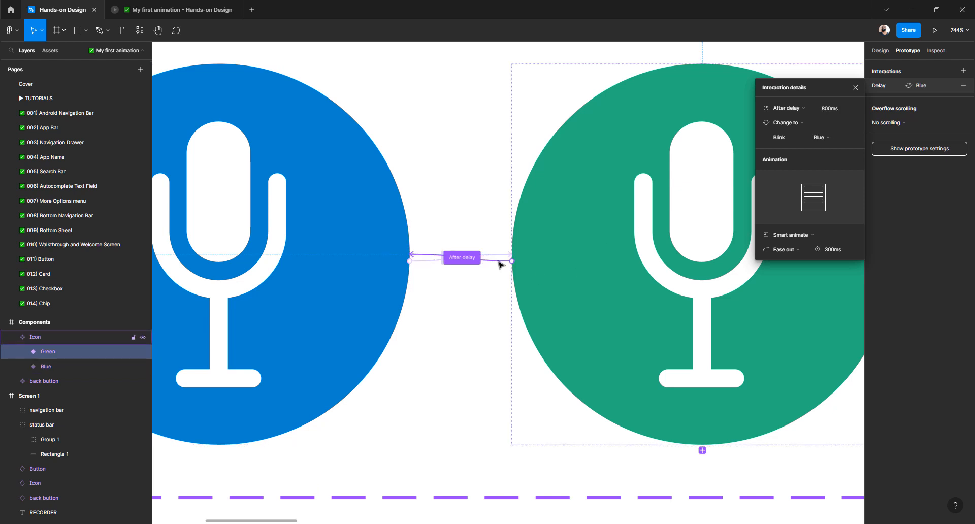
scroll(411, 284, "down", 5)
scroll(411, 285, "down", 5)
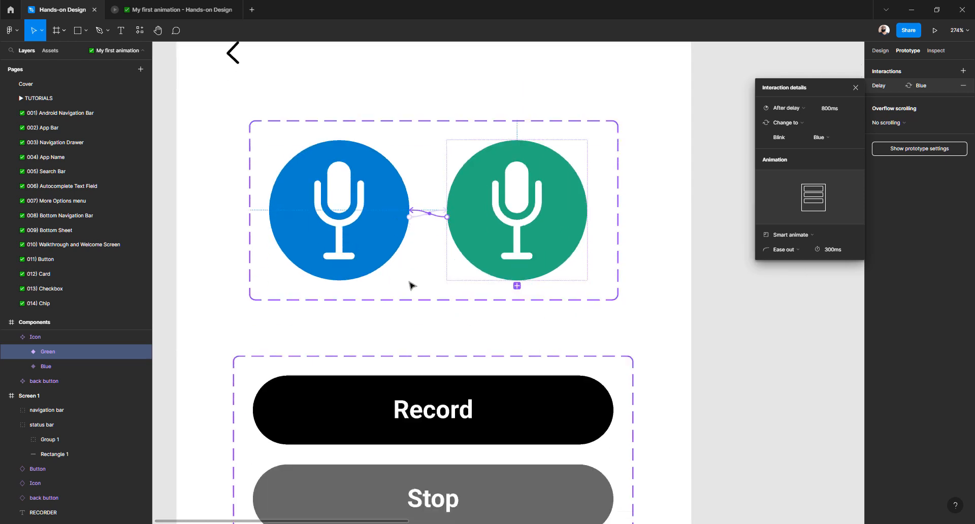
scroll(411, 284, "down", 5)
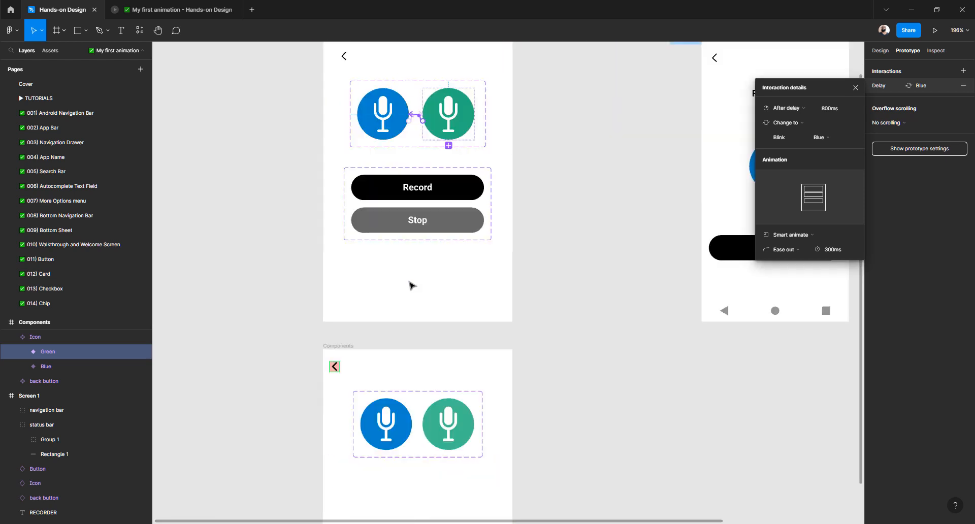
scroll(411, 284, "down", 3)
scroll(411, 285, "right", 2)
scroll(411, 285, "up", 2)
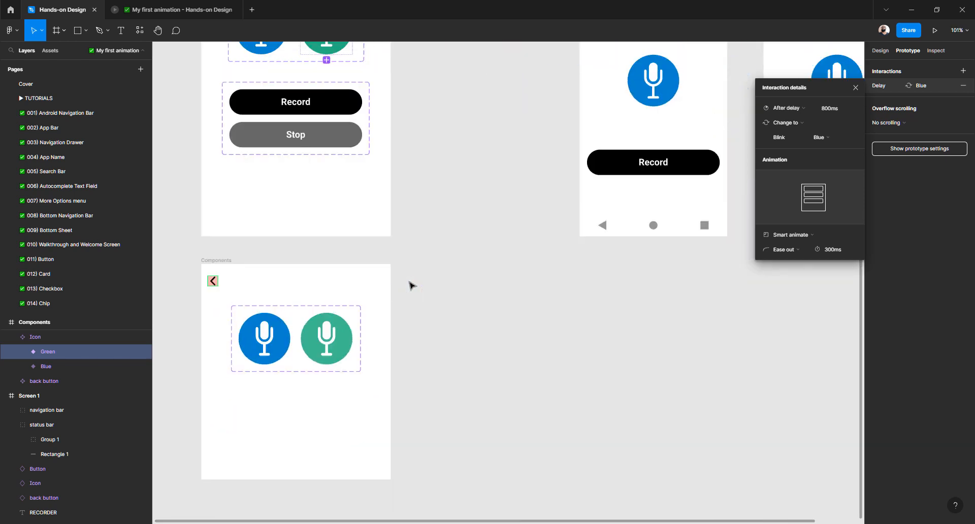
Delete the Boolean property of the Icon component set under the COMPONETS heading and select the Mic component set in the lower Components frame.
scroll(285, 364, "up", 3)
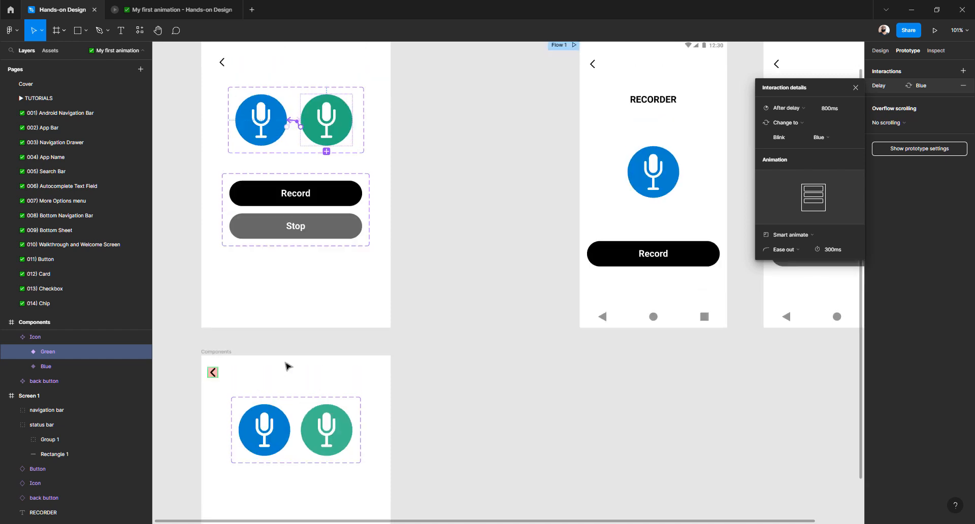
scroll(271, 377, "down", 3)
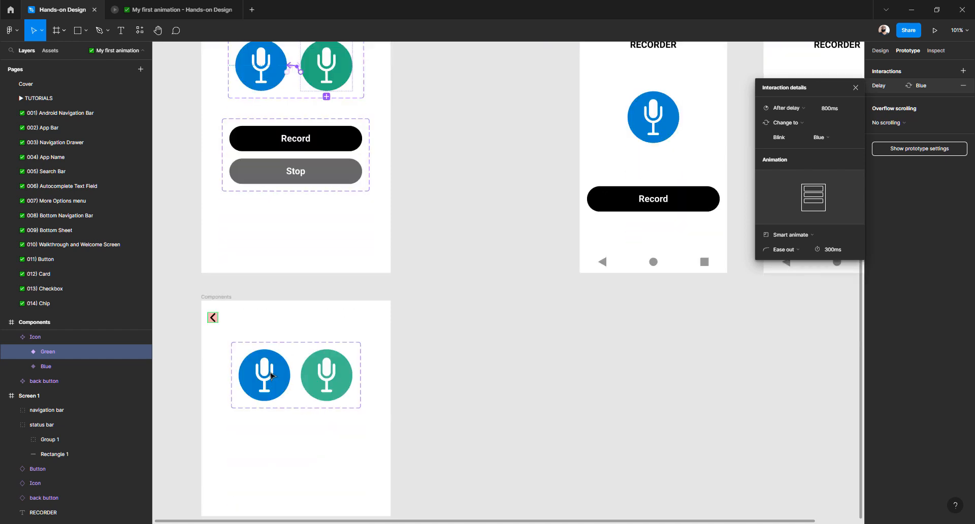
left_click(451, 145)
scroll(269, 112, "up", 1)
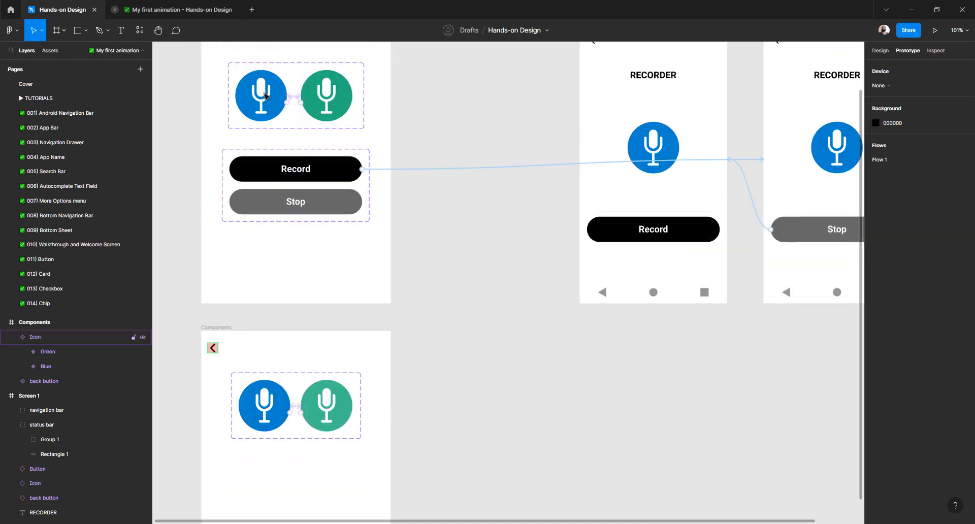
left_click(265, 95)
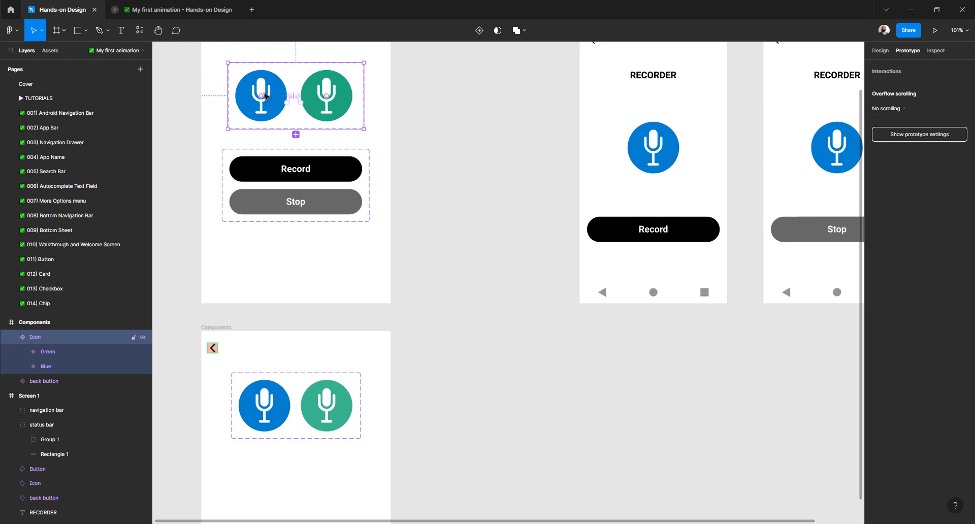
left_click(880, 51)
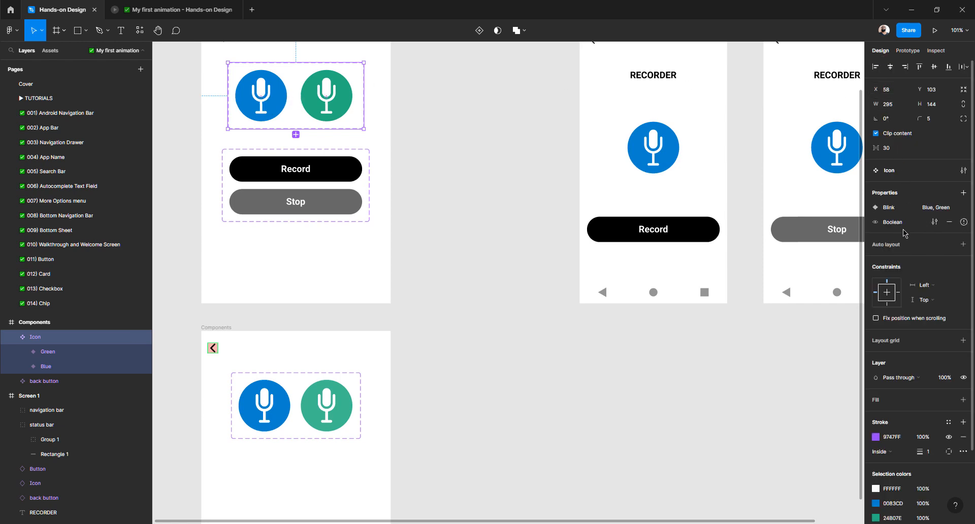
right_click(966, 225)
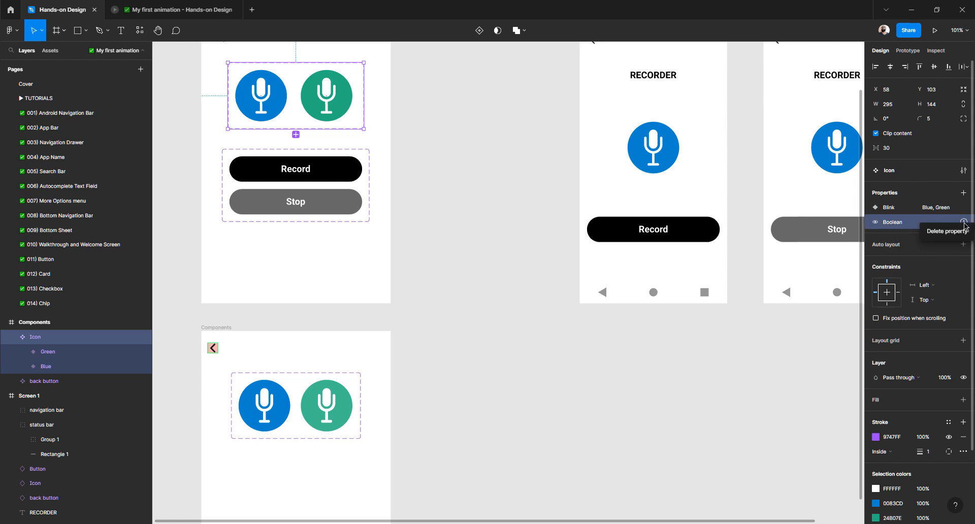
left_click(946, 231)
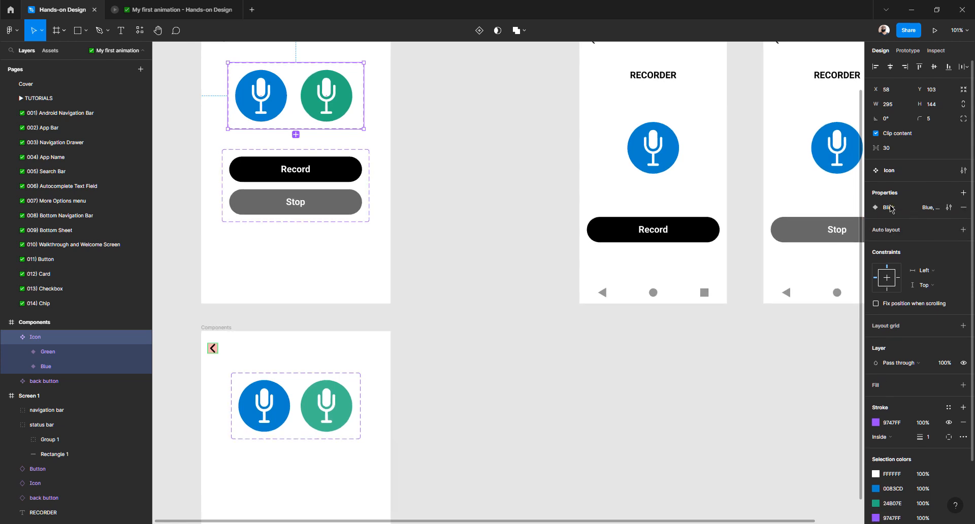
left_click(273, 406)
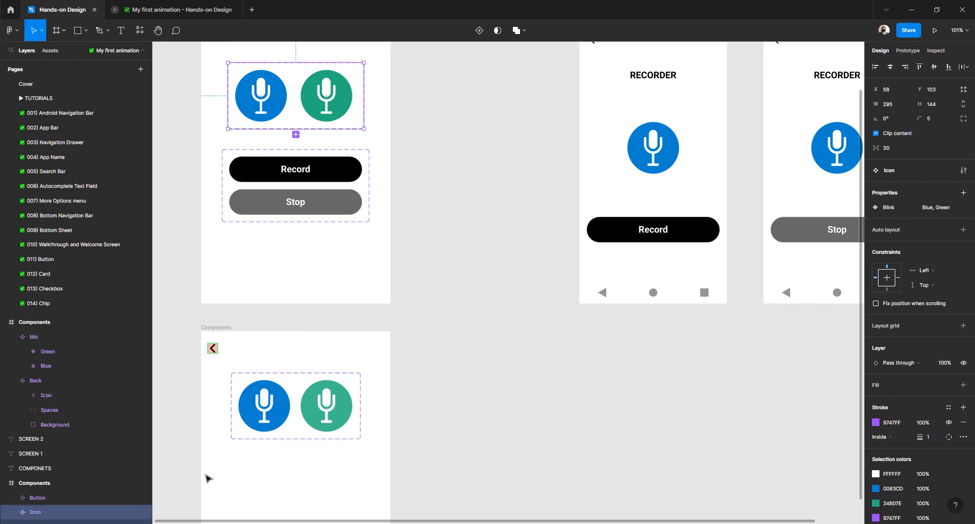
scroll(489, 327, "down", 3)
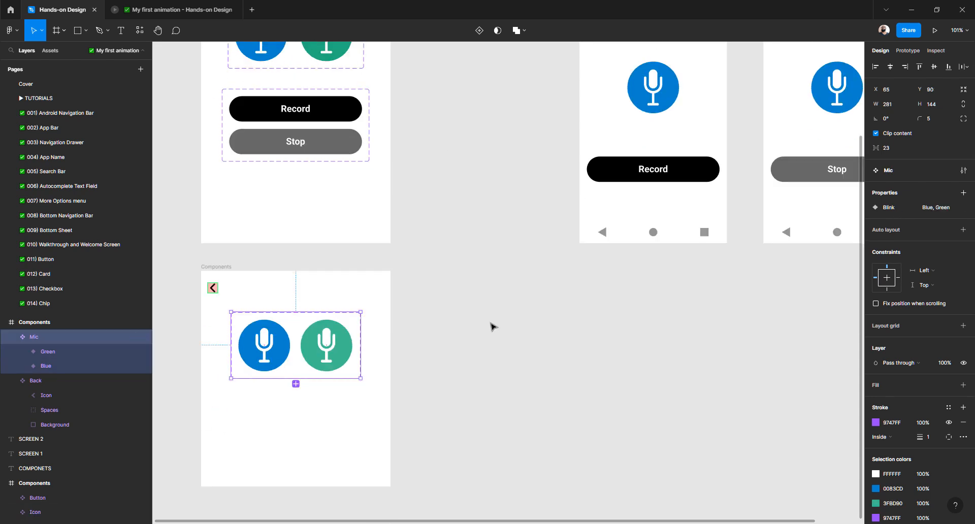
Draw a new frame on the canvas below Screen 1 and set its size to 320 by 560.
scroll(490, 326, "down", 5, "ctrl")
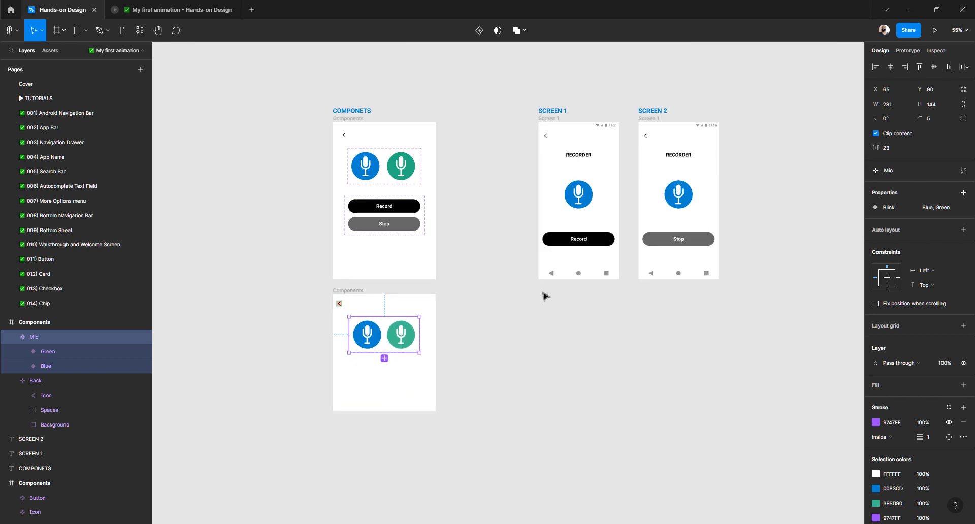
key("f")
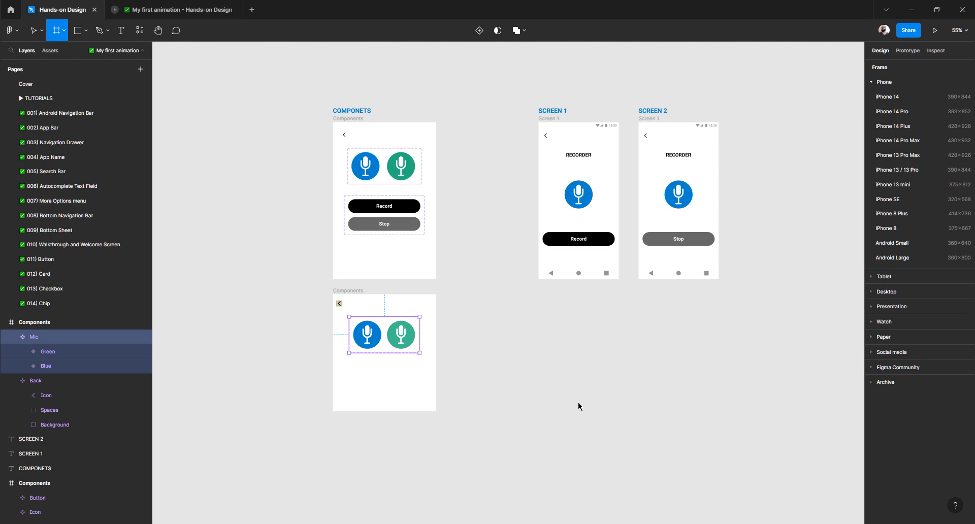
left_click_drag(533, 301, 573, 411)
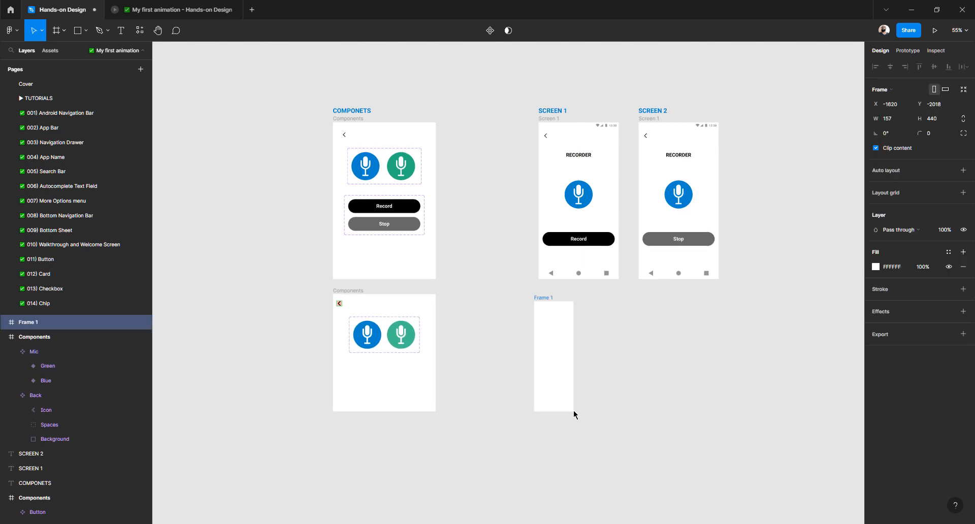
left_click(906, 122)
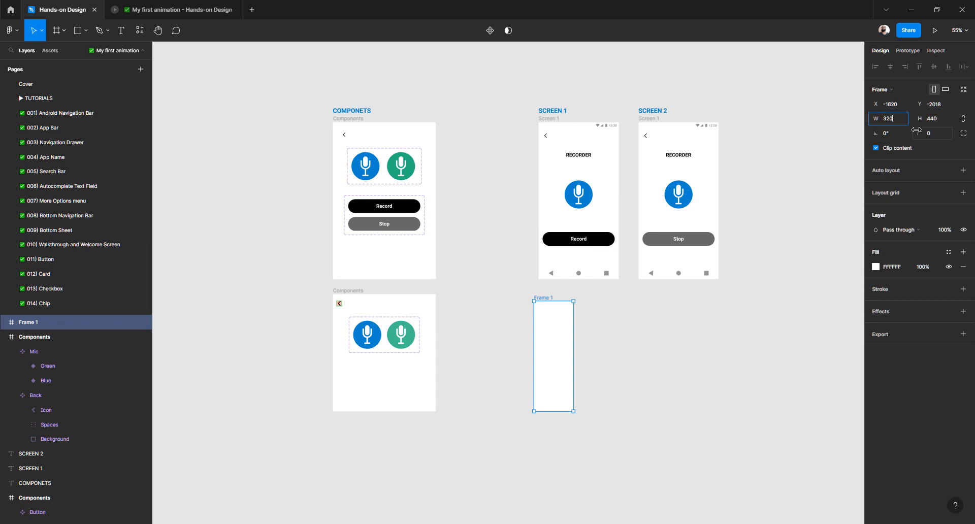
key("Tab")
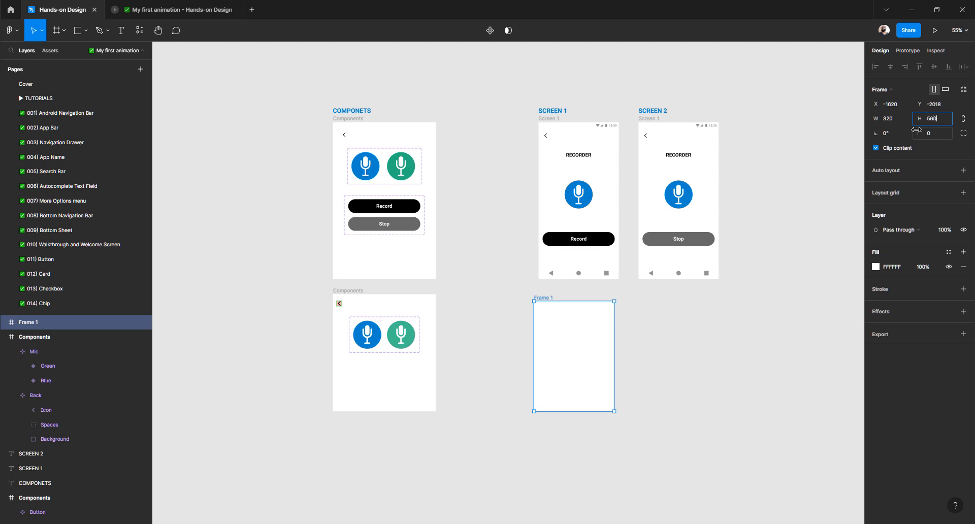
type("560")
key("Return")
key("Escape")
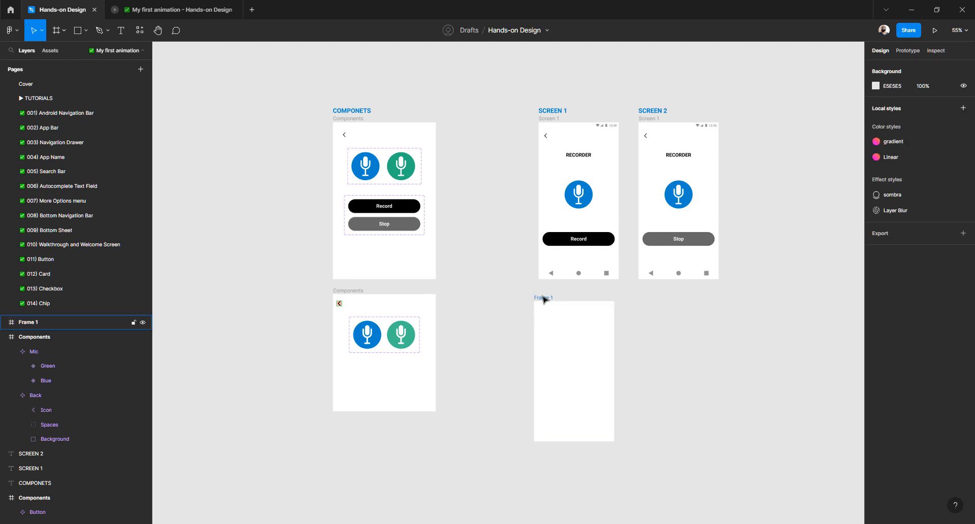
Align the new frame with Screen 1 and the lower Components frame, and move both lower frames down to Y -1918.
left_click_drag(549, 298, 550, 292)
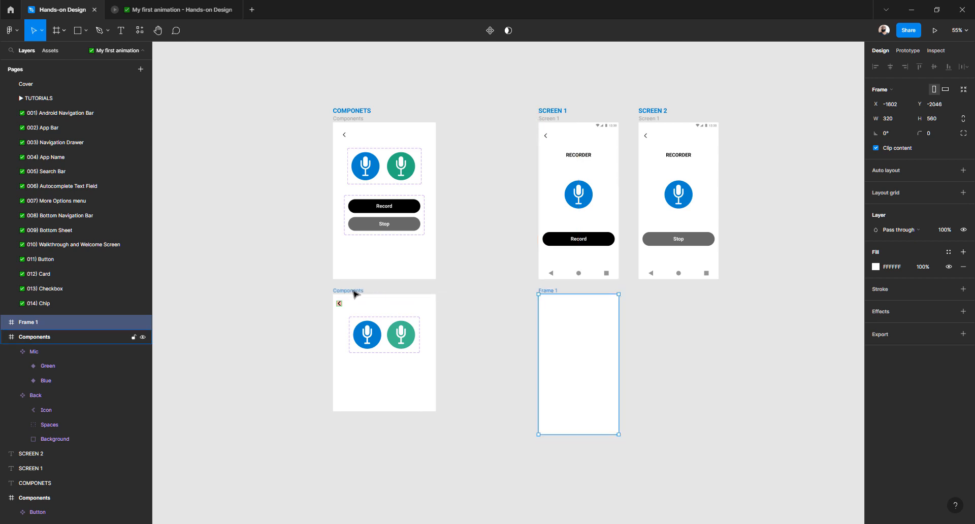
left_click(354, 293, "shift")
left_click_drag(358, 294, 356, 325)
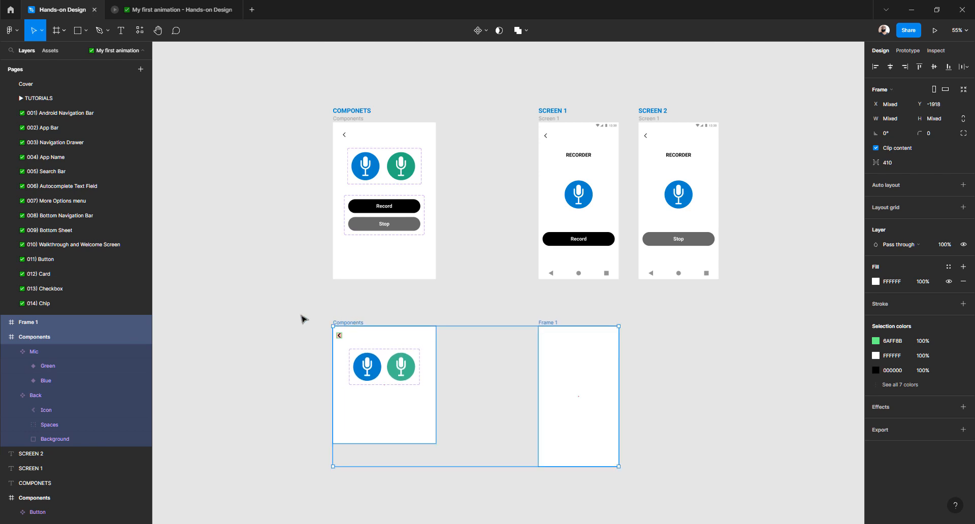
left_click(297, 303)
Add the text heading COMPONENTS above the lower Components frame.
scroll(310, 306, "up", 5, "ctrl")
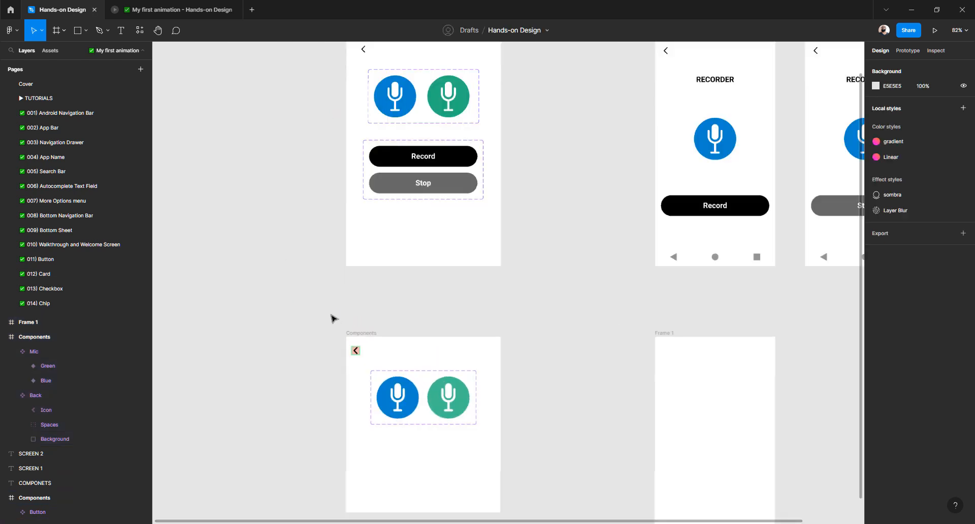
key("t")
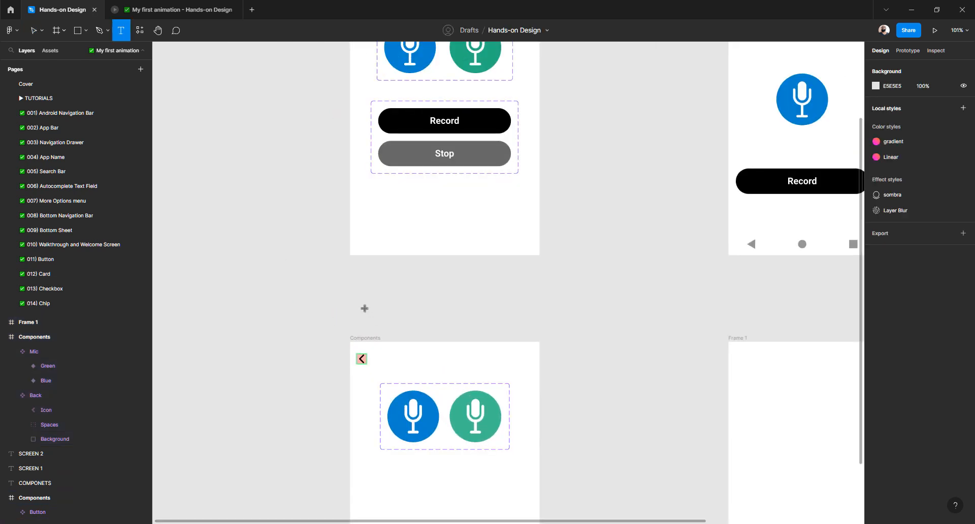
left_click(470, 314)
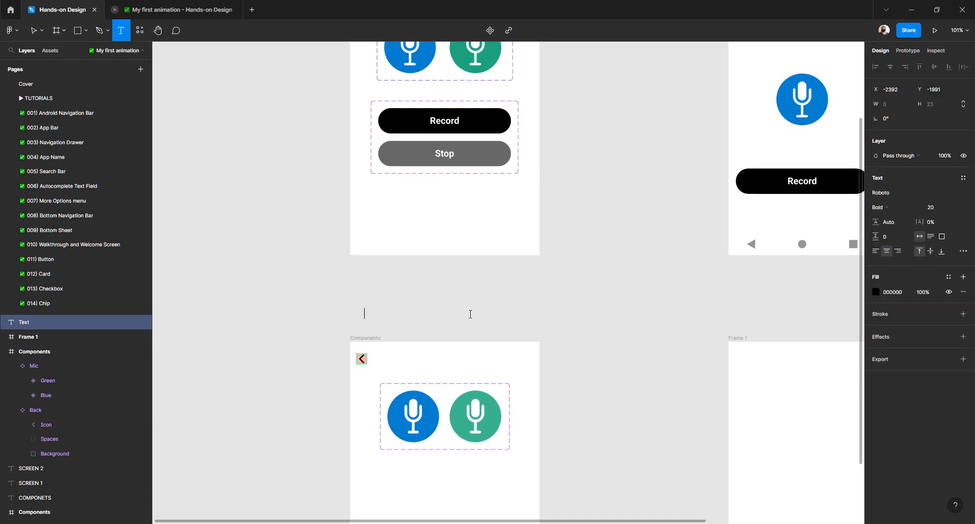
type("components")
key("ctrl+a")
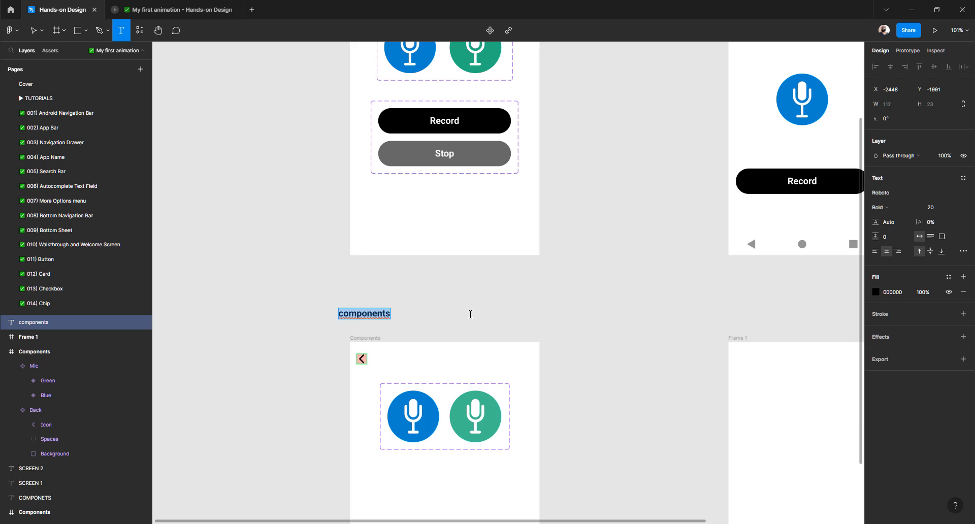
type("COMPONENTS")
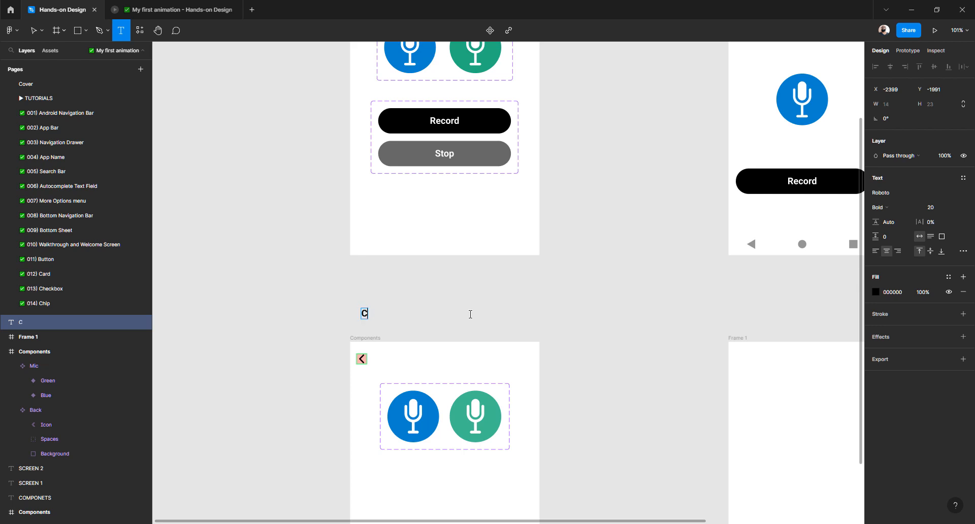
key("Escape")
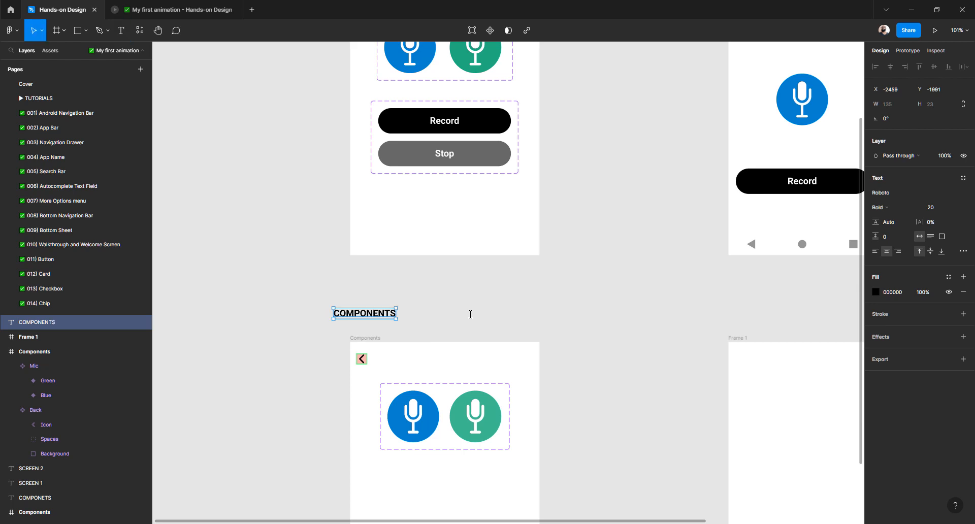
Fill the COMPONENTS heading with the mic circle's blue 0083CD and align it with the lower Components frame's left edge.
key("ctrl+b")
key("ctrl+b")
key("i")
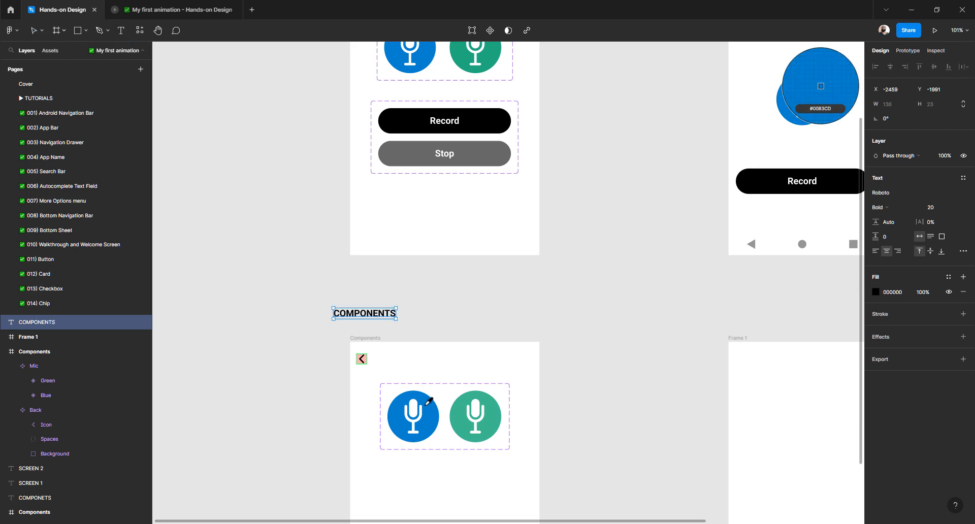
left_click(460, 414)
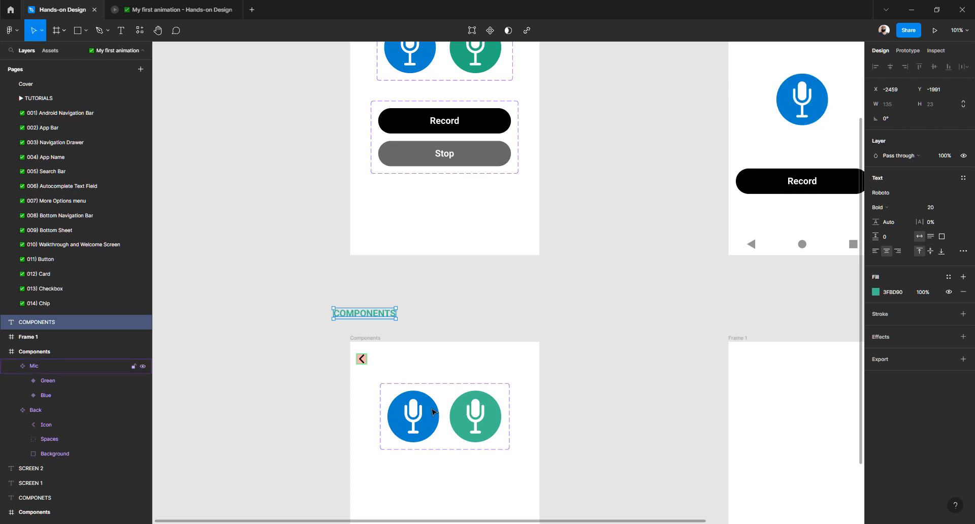
key("i")
left_click(433, 413)
left_click(374, 284)
left_click_drag(365, 315, 384, 332)
Duplicate the COMPONENTS heading and place the copy above the blank 320 by 560 frame, aligned with its left edge.
scroll(373, 311, "down", 2)
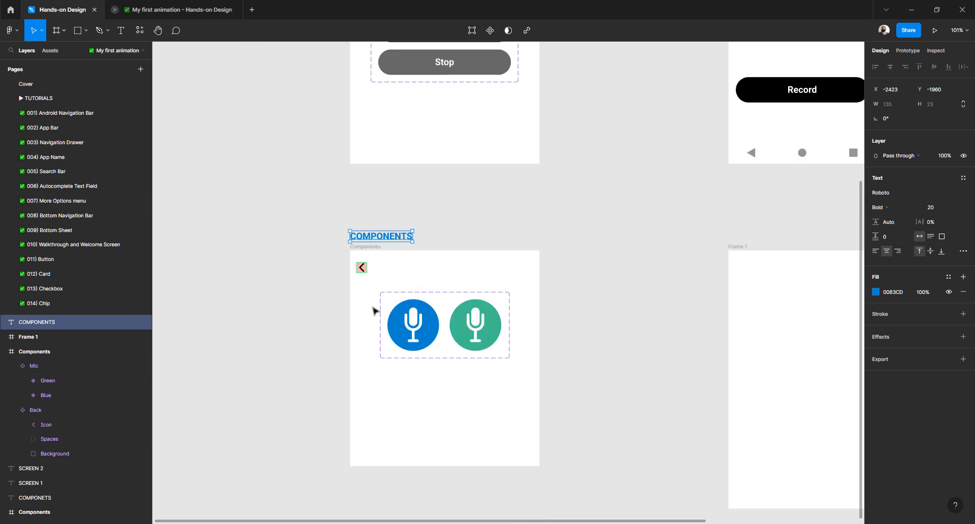
scroll(373, 308, "right", 4)
scroll(374, 311, "down", 2)
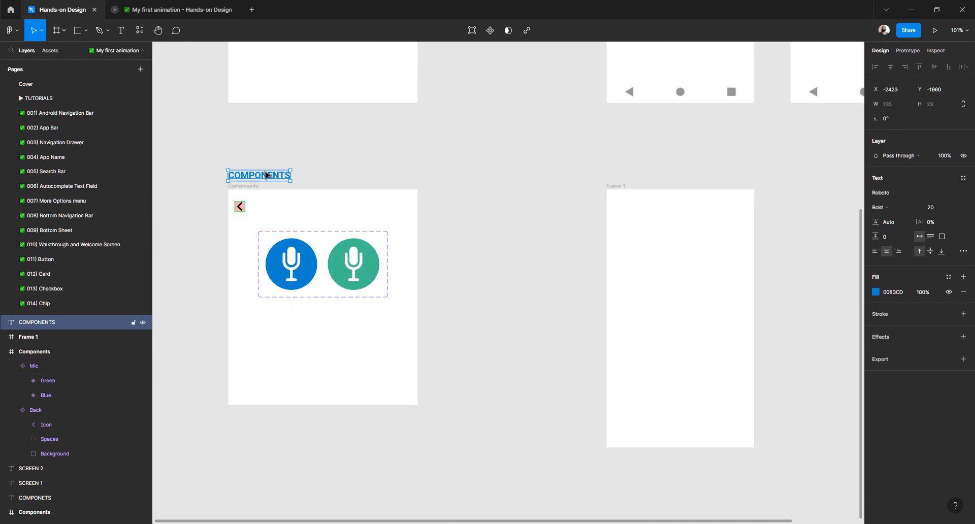
left_click_drag(268, 176, 644, 187)
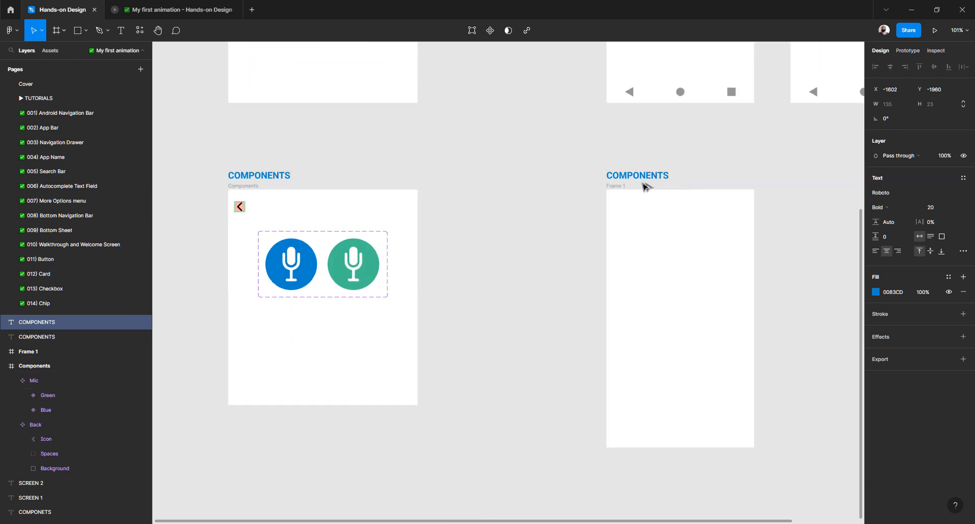
scroll(643, 187, "up", 2)
scroll(644, 187, "up", 8)
scroll(641, 198, "down", 10)
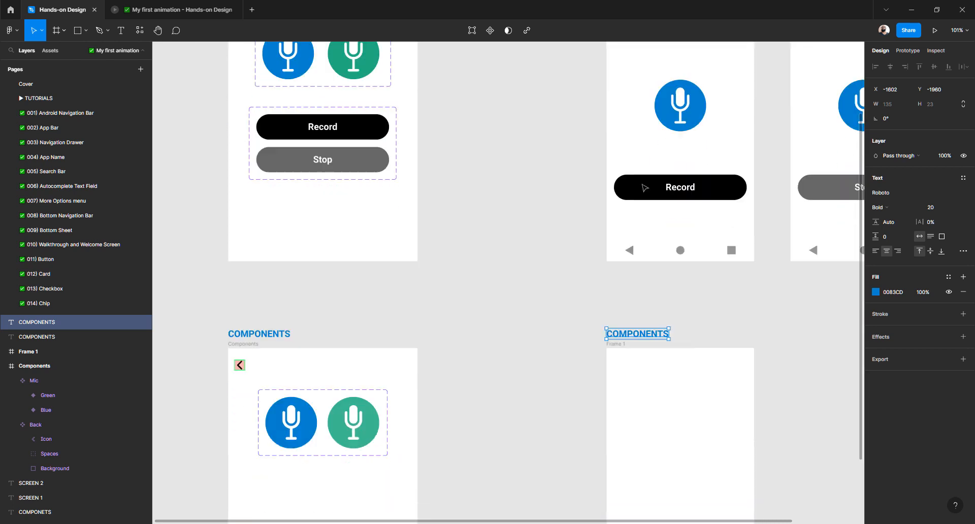
Left-align the copied heading above the blank frame and change its text to SCREEN 1.
double_click(644, 182)
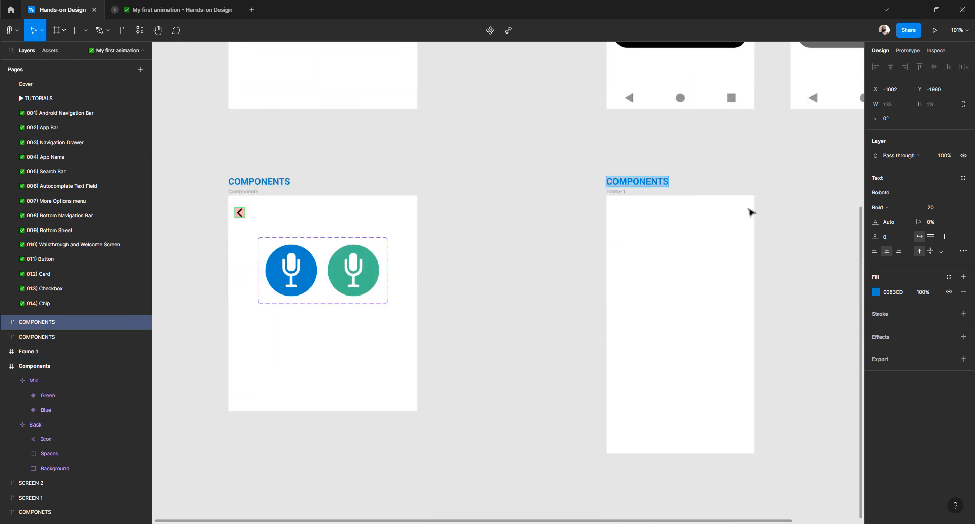
type("A")
key("BackSpace")
key("ctrl+z")
double_click(650, 181)
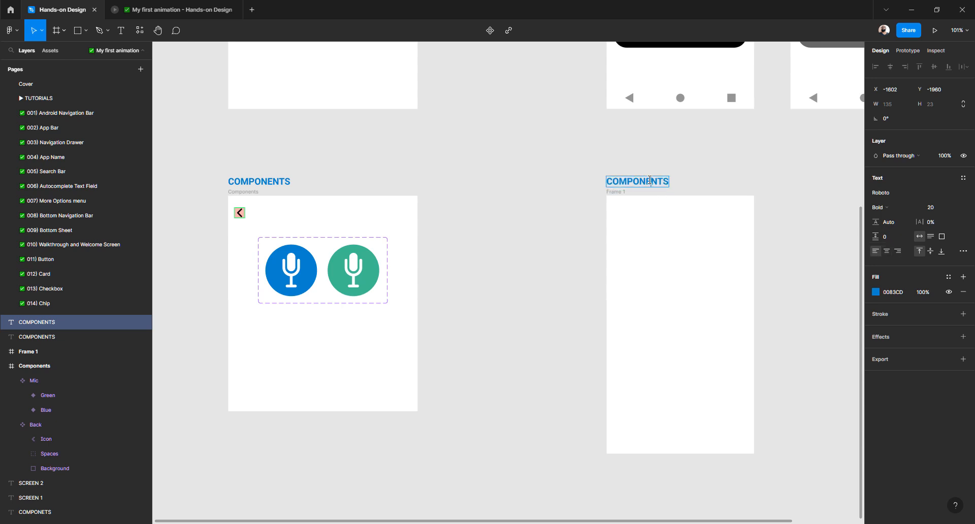
type("SCRE")
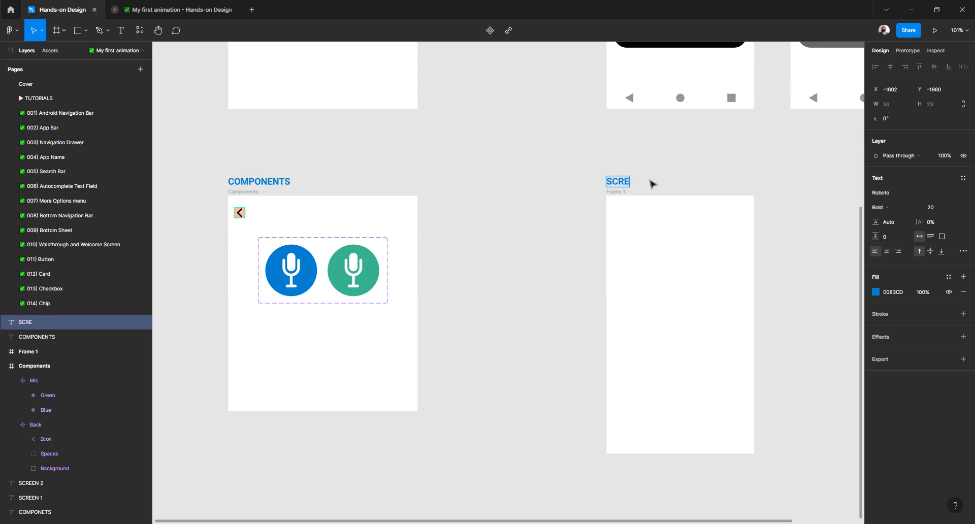
type("EN 1")
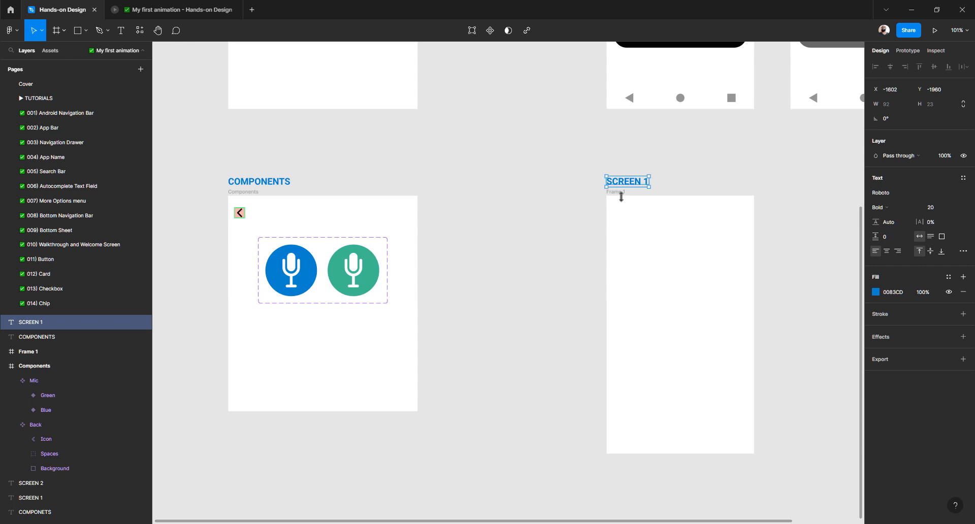
Rename the blank 320 by 560 frame below the SCREEN 1 heading as Screen 1.
left_click(615, 192)
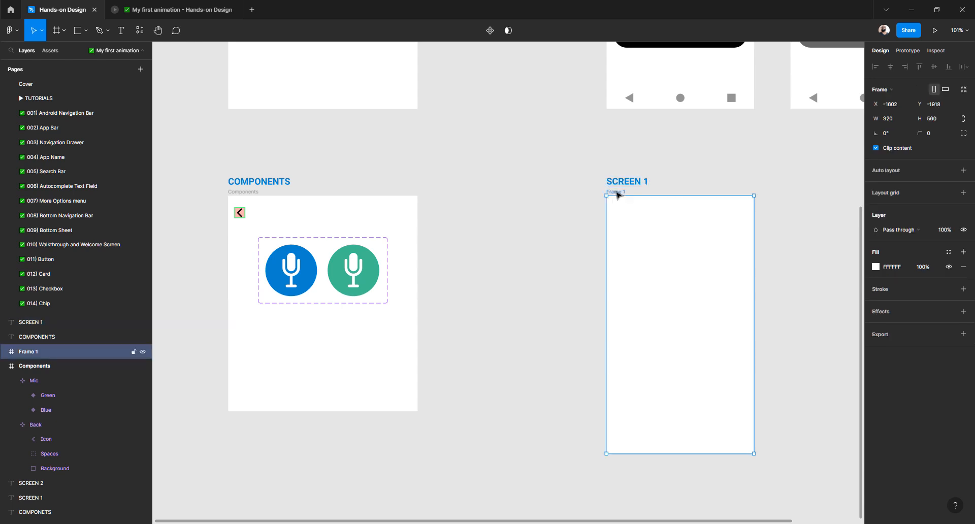
double_click(42, 353)
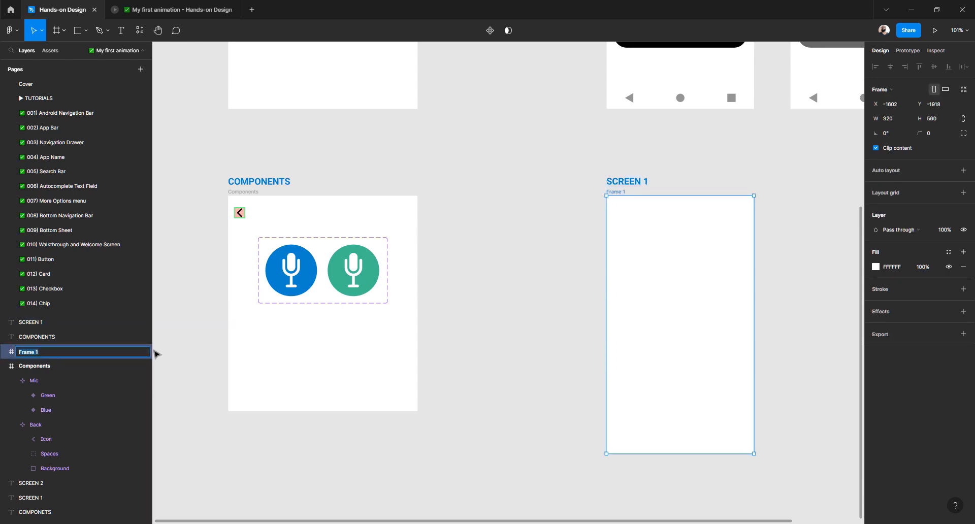
type("sc")
left_click(361, 270)
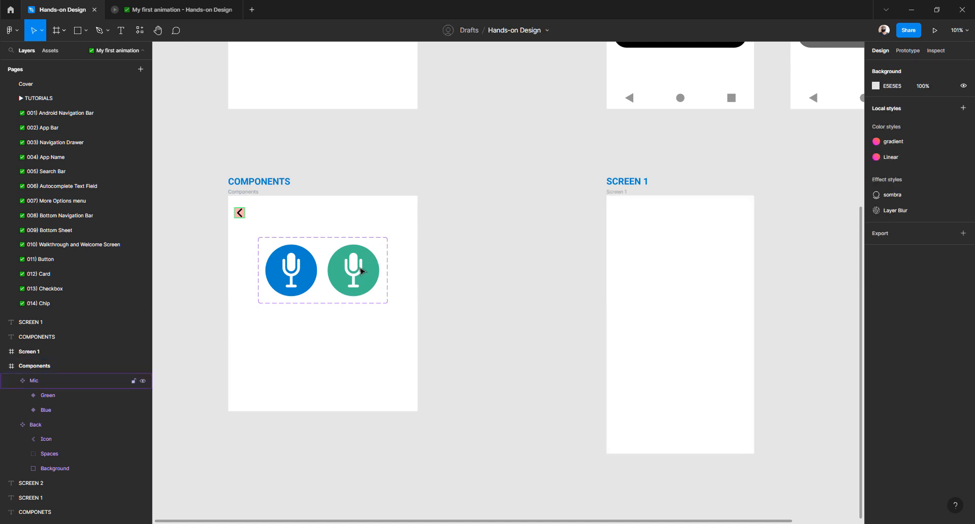
Place an instance of the Blue Mic variant in the blank Screen 1 frame, centred horizontally at about X 104, Y 124.
double_click(362, 271)
left_click(246, 313)
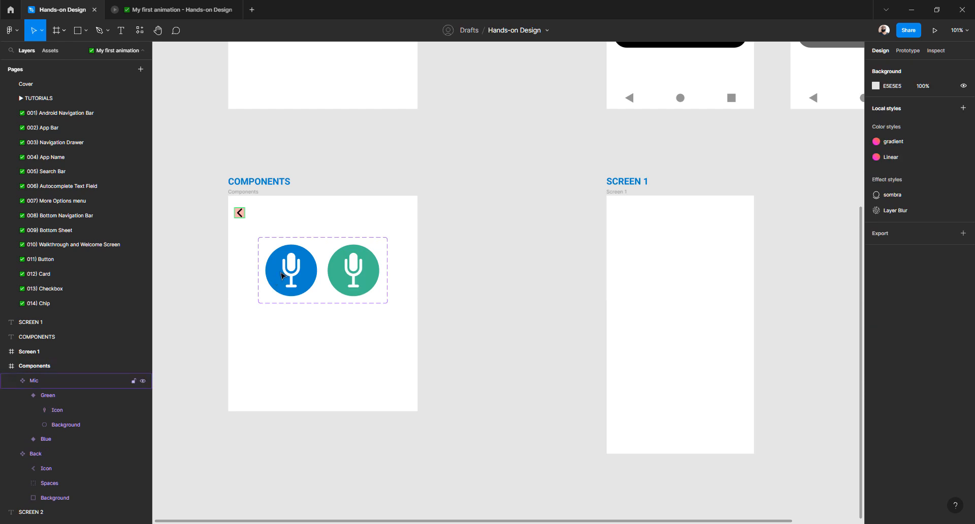
double_click(282, 276)
left_click(339, 275)
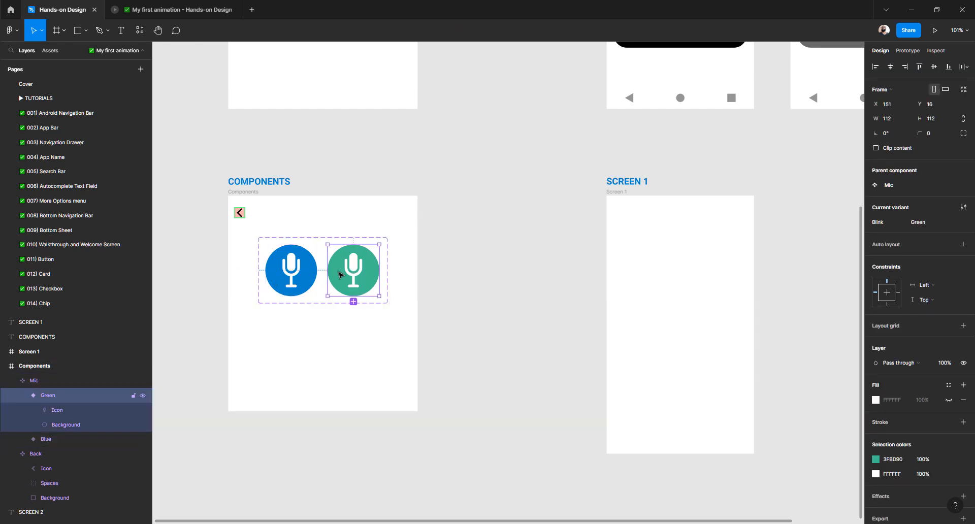
left_click(308, 279)
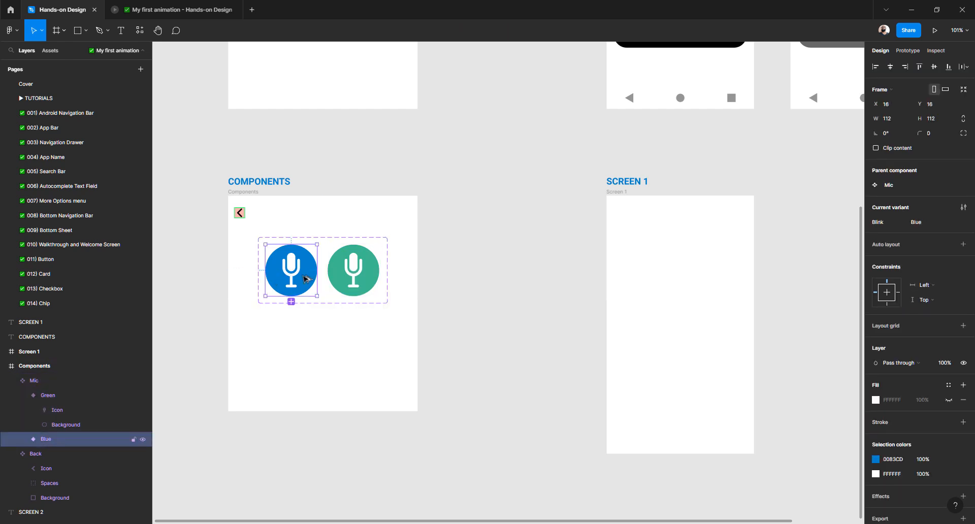
left_click_drag(306, 278, 673, 287)
left_click(502, 350)
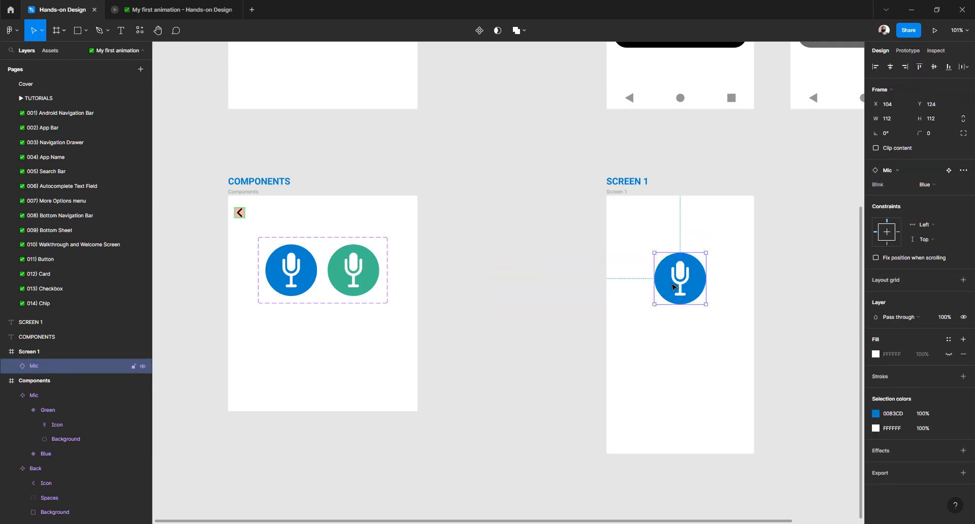
Preview the lower Screen 1 frame as a prototype to check the mic's blinking, and return to the design file.
left_click(619, 193)
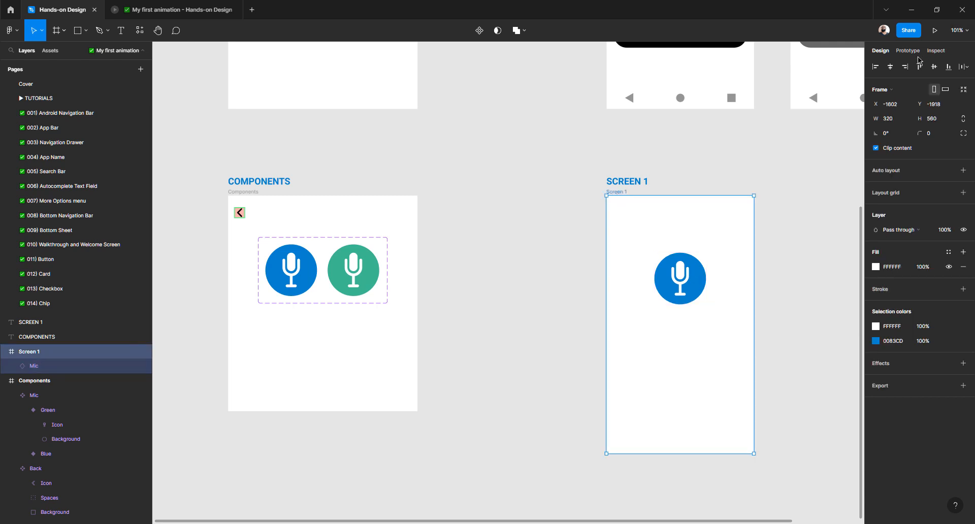
left_click(934, 30)
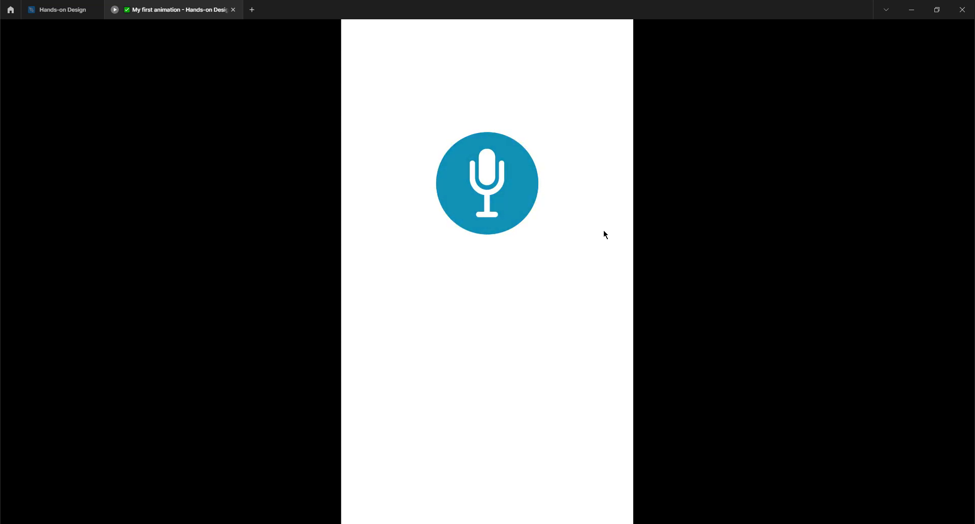
left_click(62, 11)
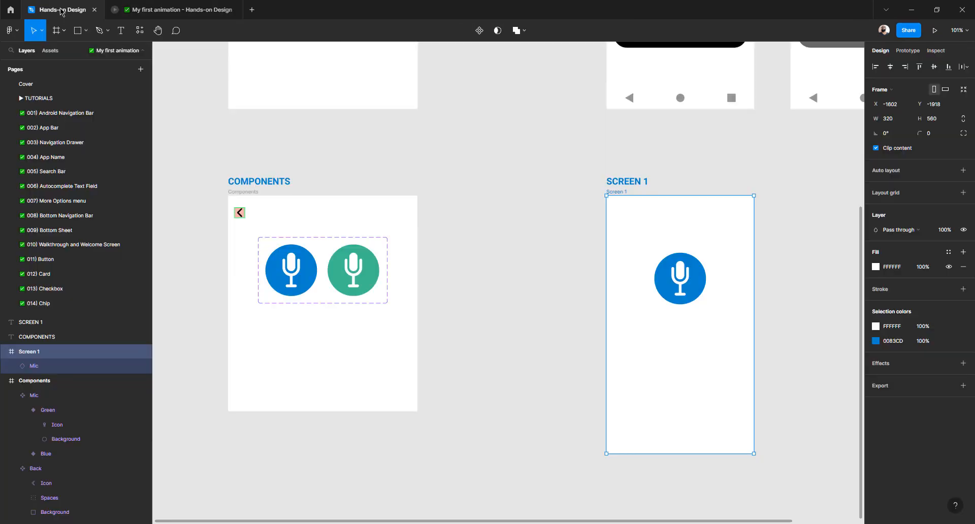
Examine the finished recorder layouts in the upper SCREEN 1 and SCREEN 2 frames, including their Record and Stop buttons.
left_click(529, 198)
scroll(530, 198, "up", 2)
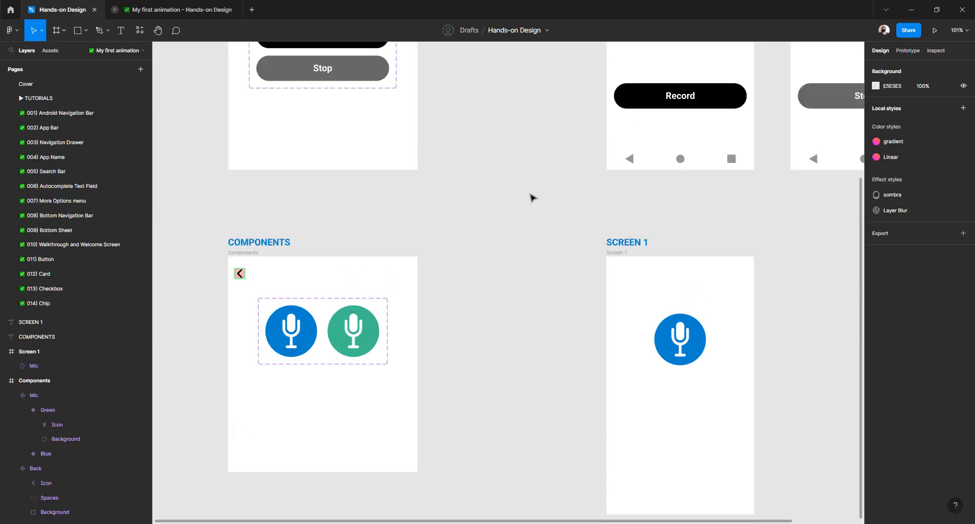
scroll(531, 198, "right", 3)
scroll(531, 198, "up", 2)
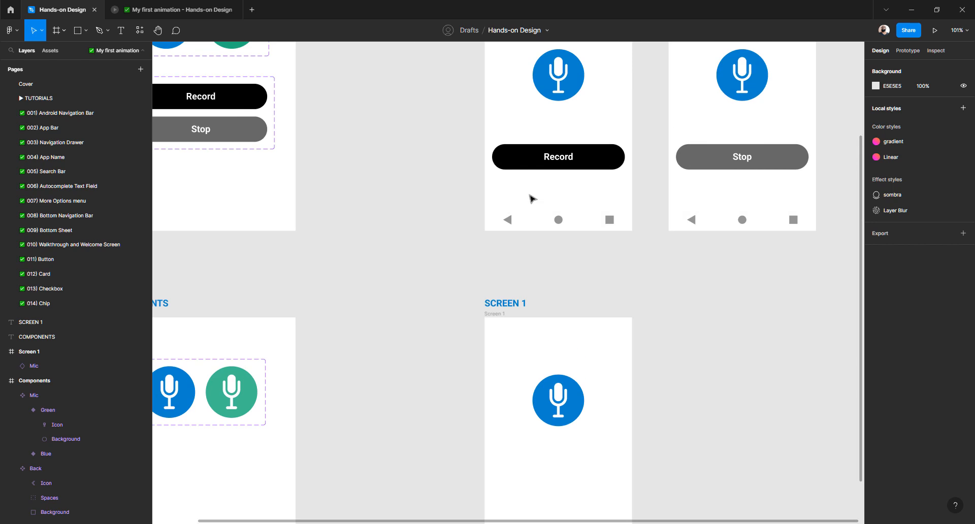
scroll(532, 198, "down", 2)
scroll(494, 255, "up", 8)
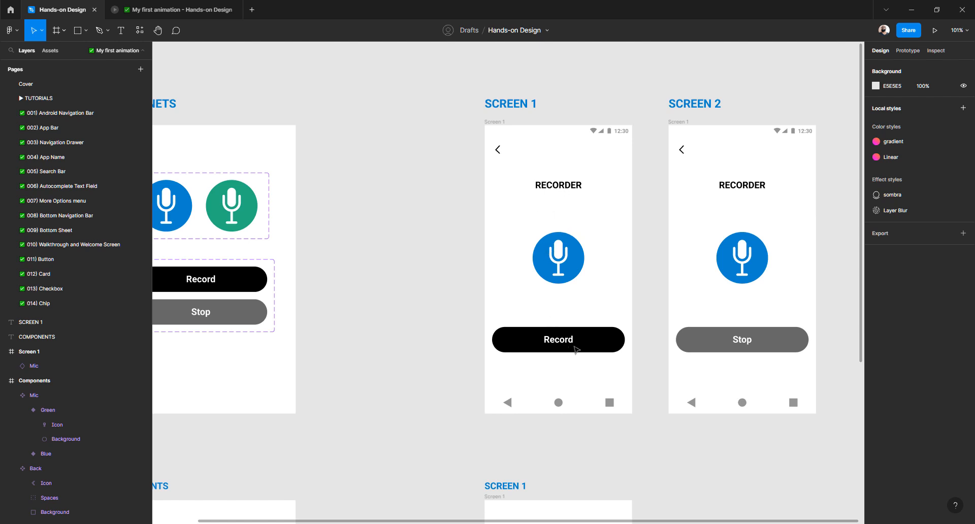
Move the blue microphone down inside the lower Screen 1 frame to X 104, Y 216.
scroll(550, 329, "down", 8)
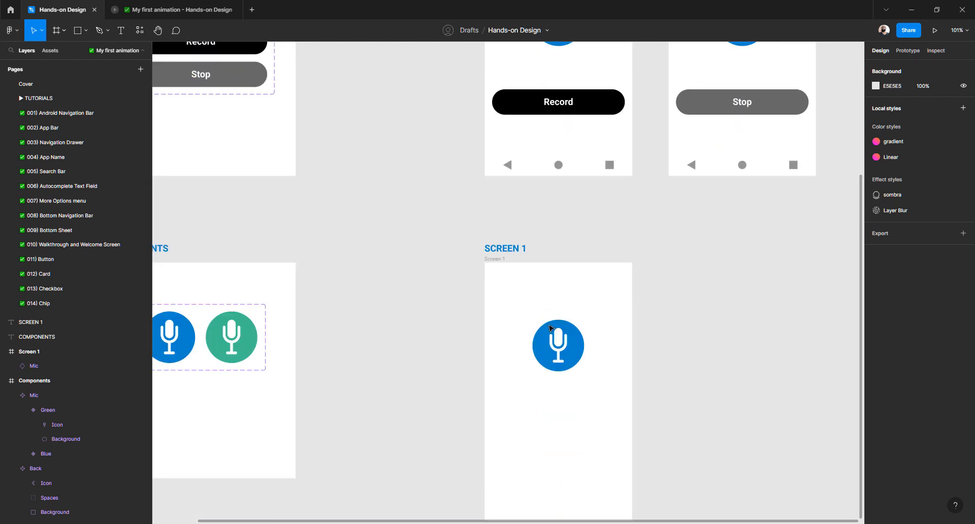
scroll(492, 264, "up", 4)
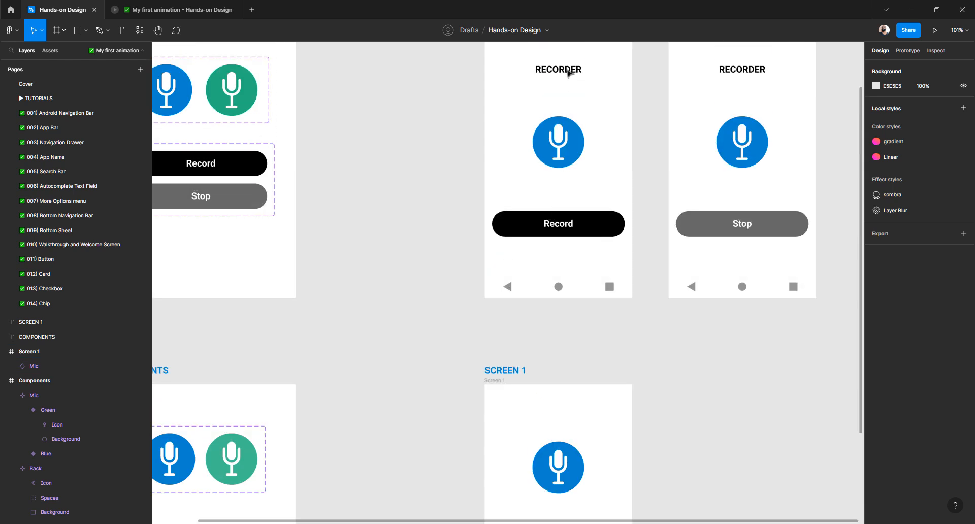
scroll(560, 307, "down", 5)
left_click(558, 321)
left_click_drag(563, 322, 564, 365)
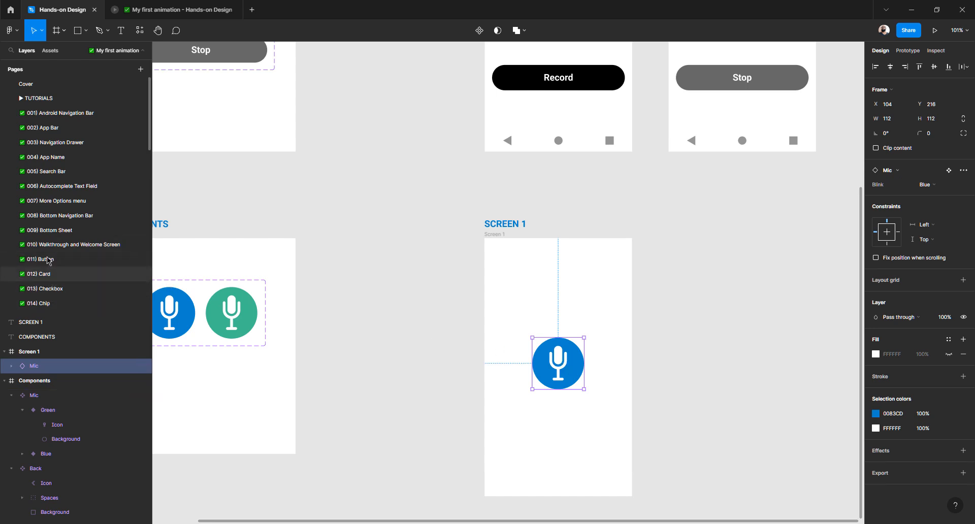
Copy the template screen containing an image, title, text and label button from the 021) Empty State page.
left_click(51, 231)
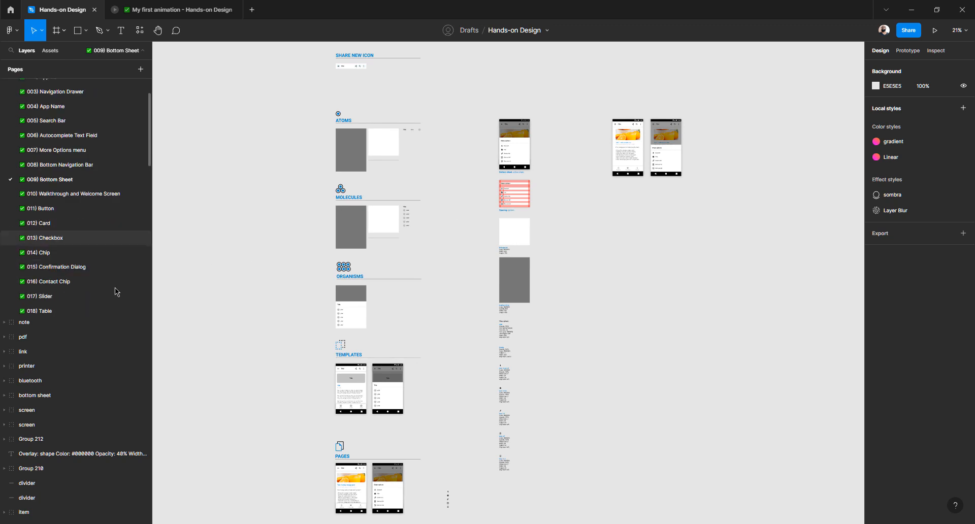
scroll(87, 222, "down", 5)
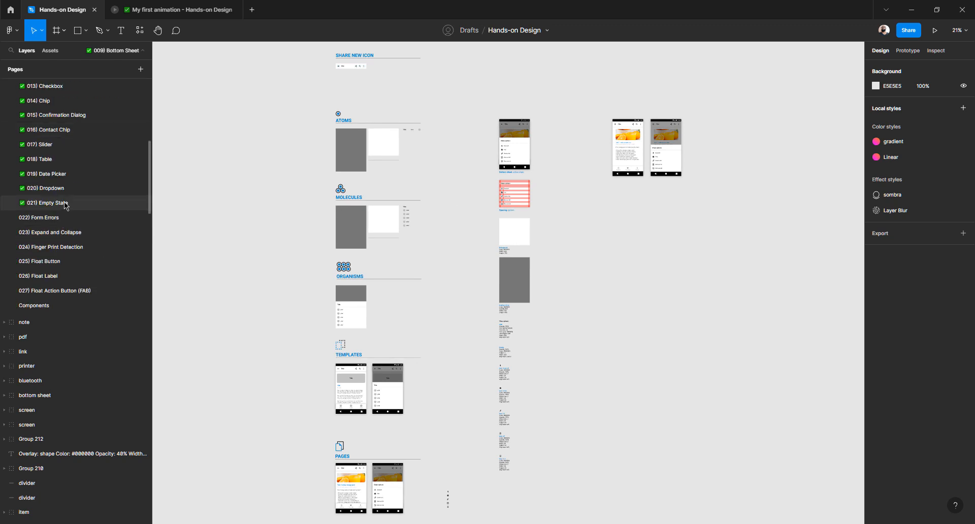
left_click(66, 204)
scroll(507, 373, "down", 1)
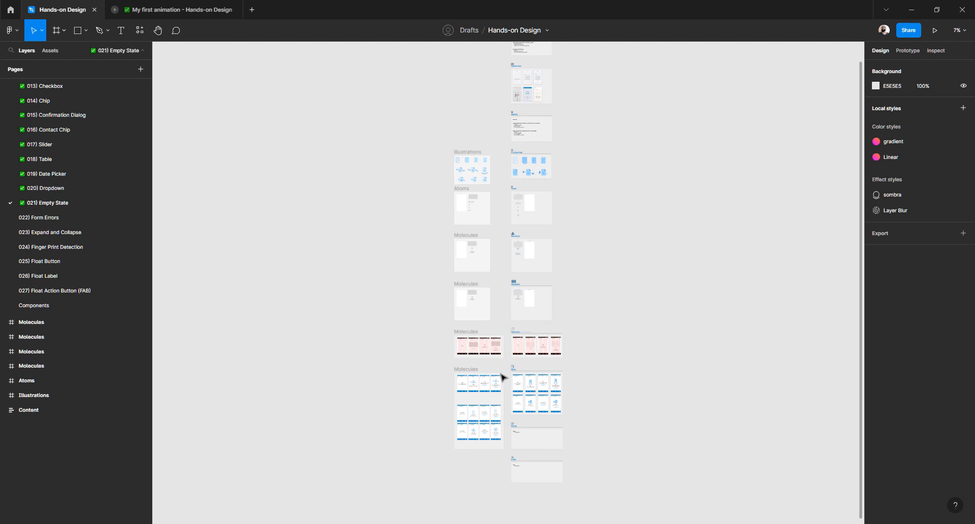
scroll(503, 376, "up", 5)
scroll(483, 384, "down", 5)
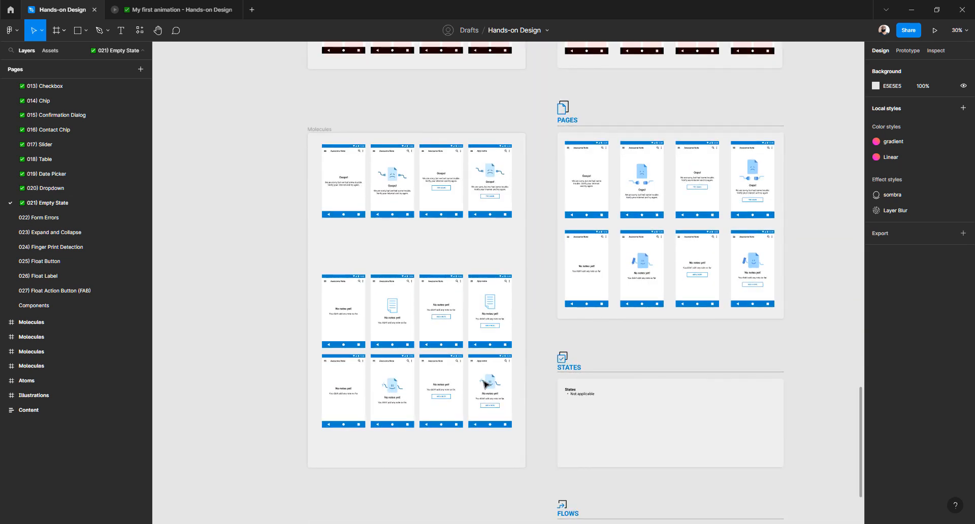
scroll(540, 234, "up", 8)
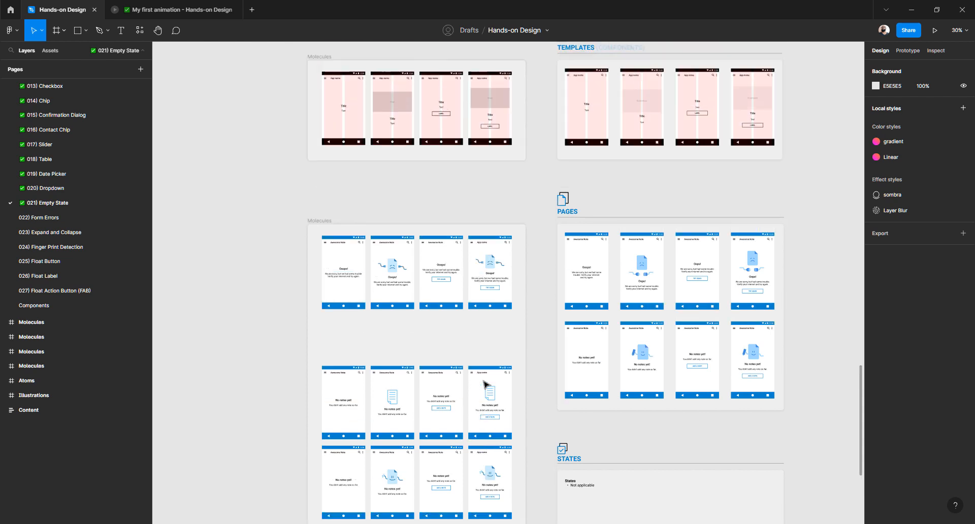
scroll(476, 169, "up", 3)
left_click(477, 170)
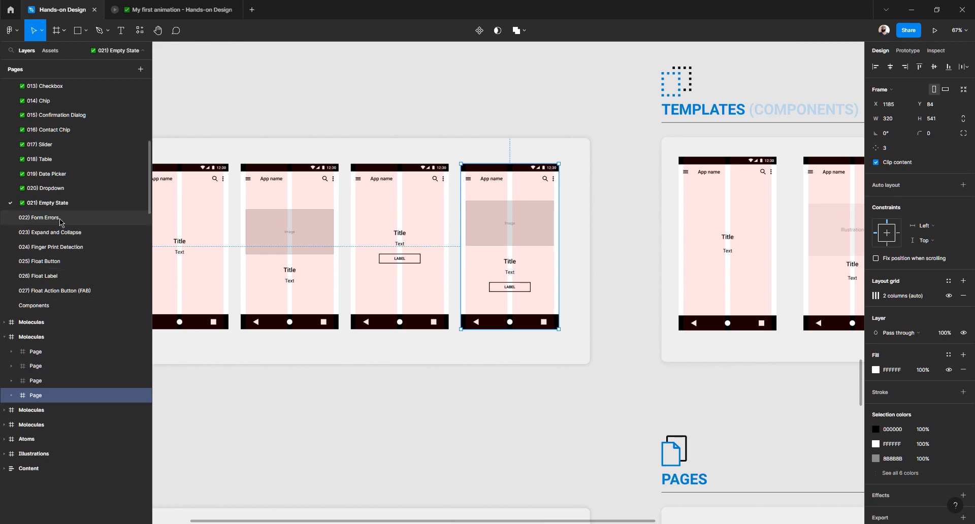
Review the templates, pages, states and prototype screens on the My first prototype page.
scroll(59, 222, "down", 4)
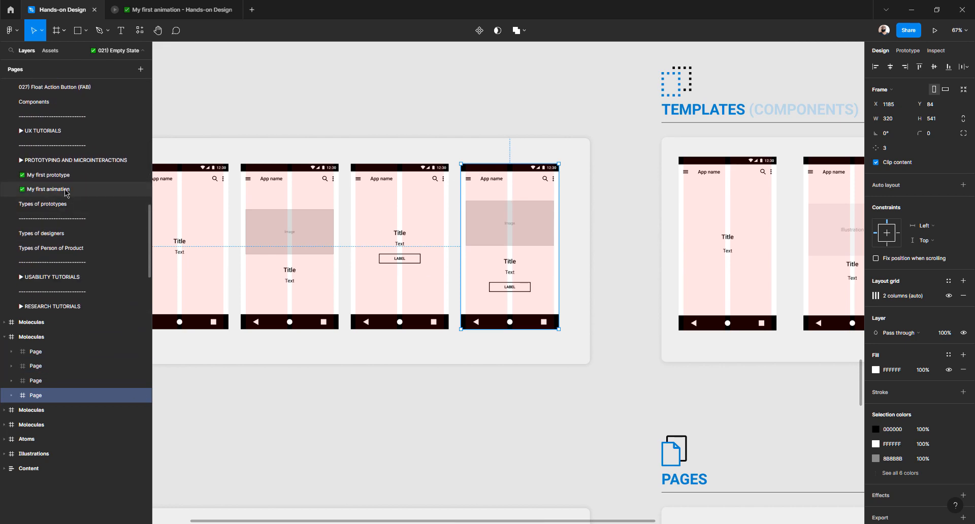
left_click(66, 190)
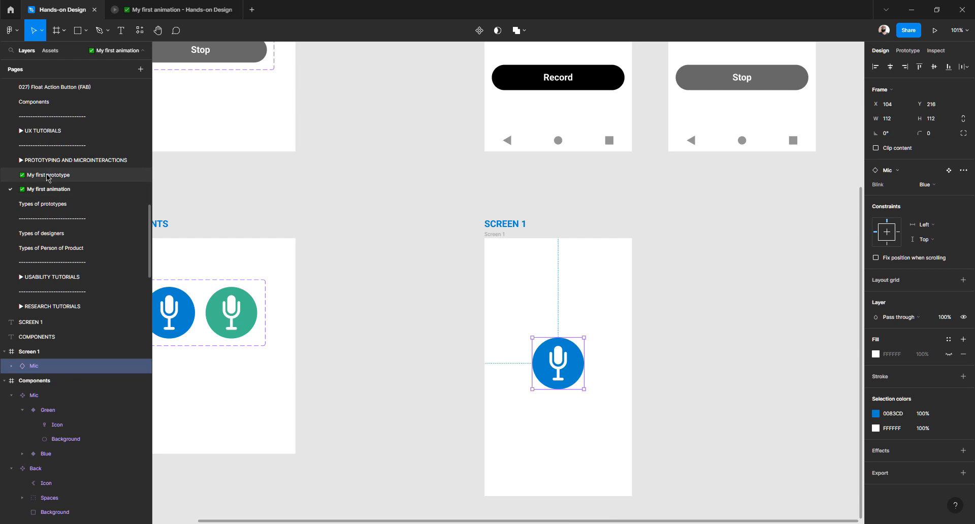
left_click(48, 175)
scroll(396, 279, "down", 3)
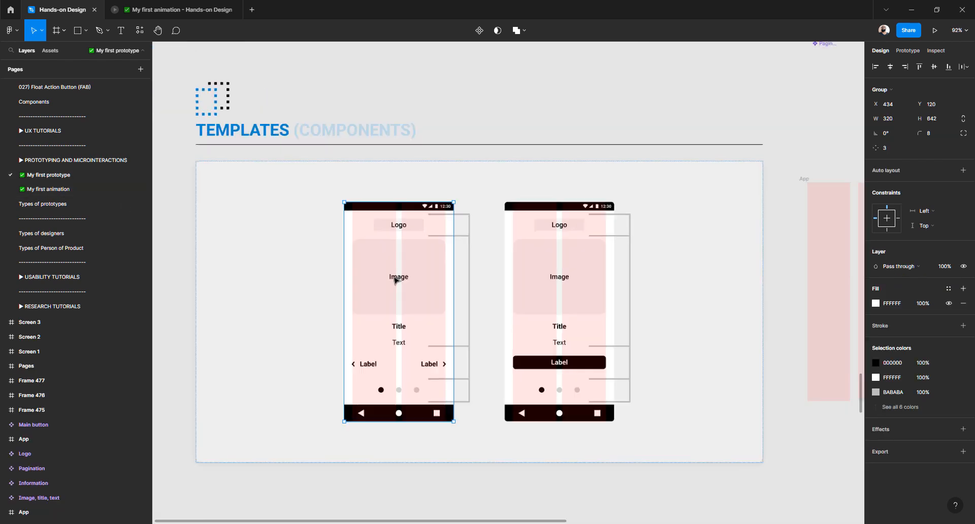
scroll(396, 279, "down", 7)
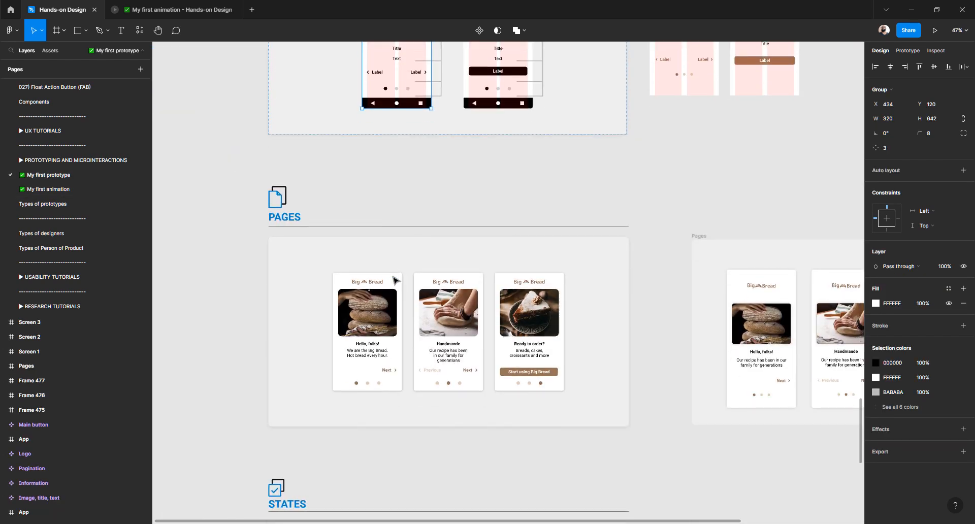
scroll(396, 280, "down", 5)
scroll(396, 281, "up", 1)
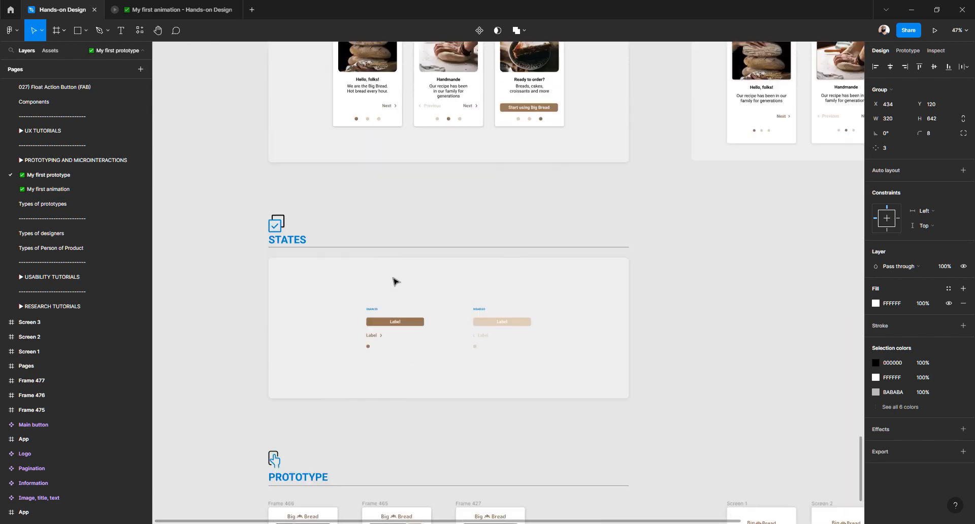
scroll(395, 280, "down", 3)
scroll(396, 281, "down", 1)
scroll(396, 280, "right", 6)
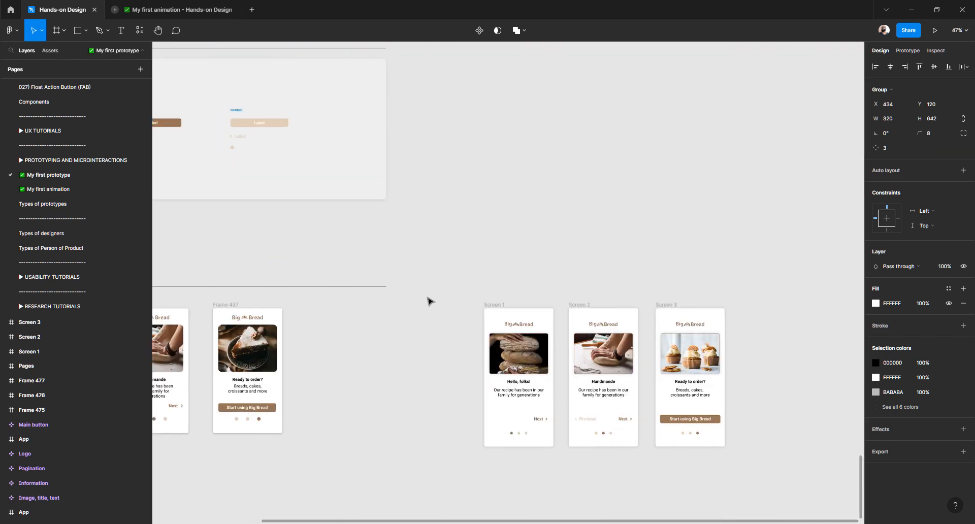
scroll(428, 300, "down", 3)
scroll(427, 301, "up", 5)
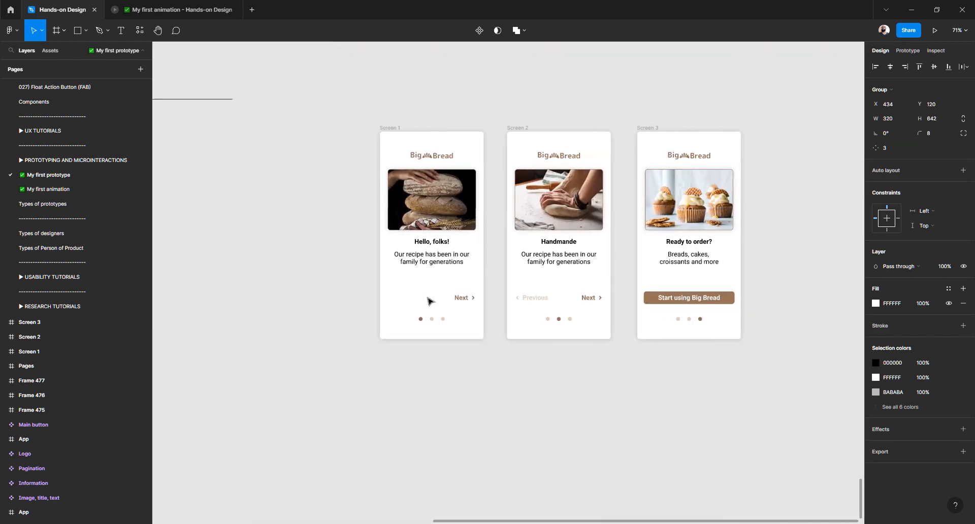
scroll(430, 300, "up", 1)
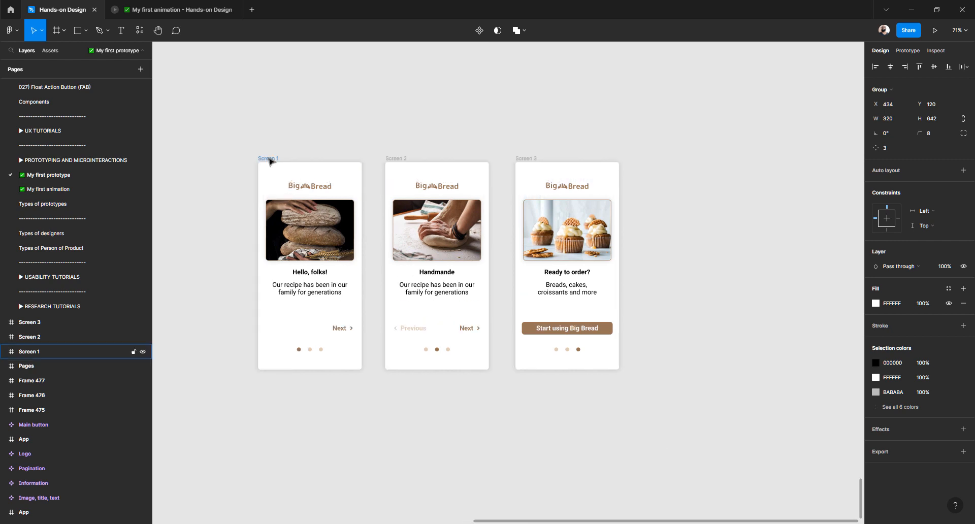
Preview the Big Bread prototype from Screen 1, test its pagination dots and Next/Previous links, and return to the design file.
left_click(270, 160)
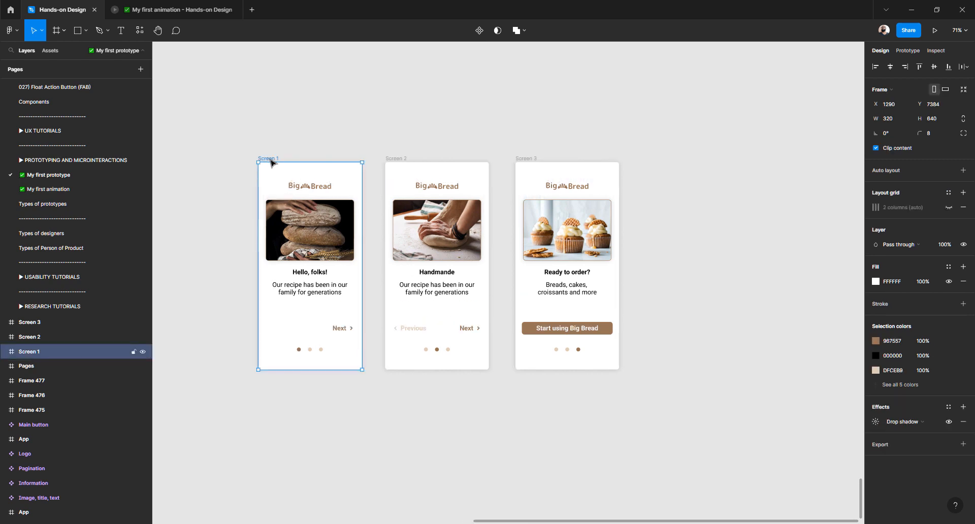
left_click(934, 31)
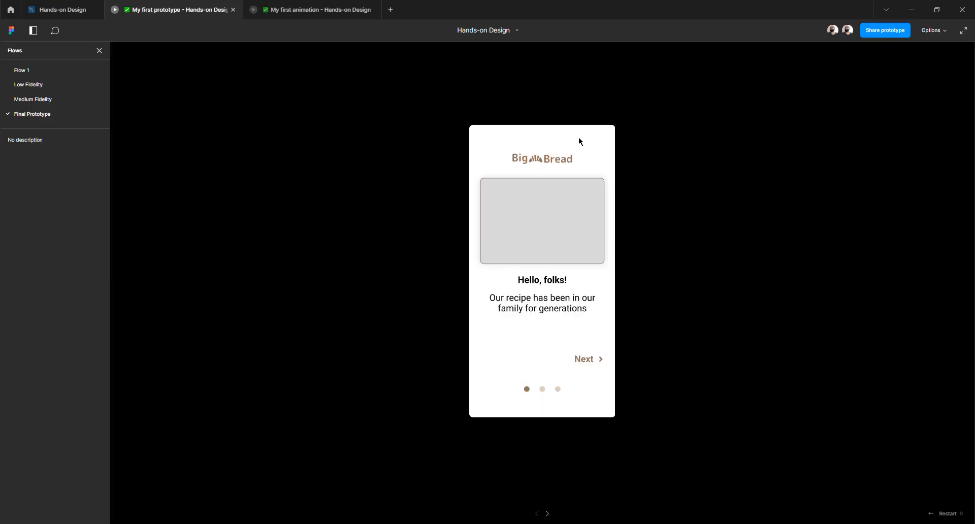
left_click(542, 391)
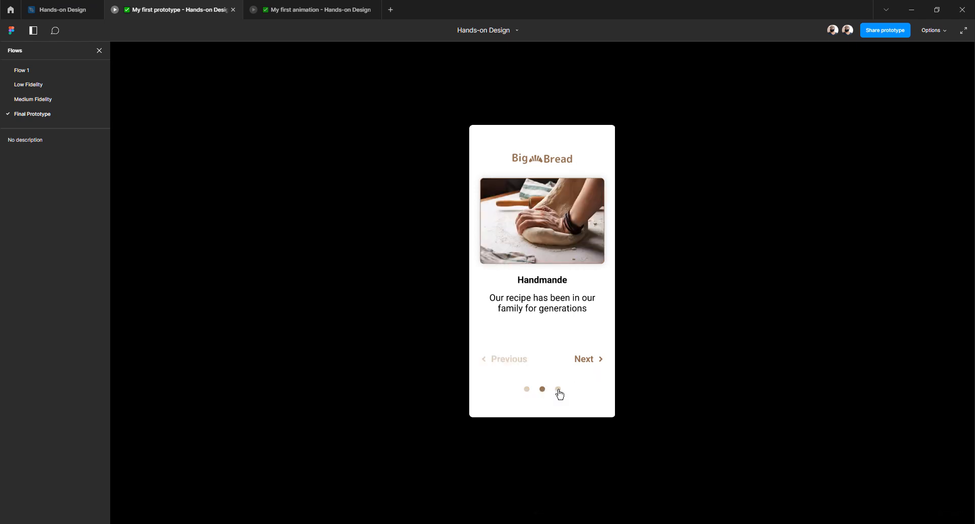
left_click(558, 390)
left_click(542, 390)
left_click(526, 390)
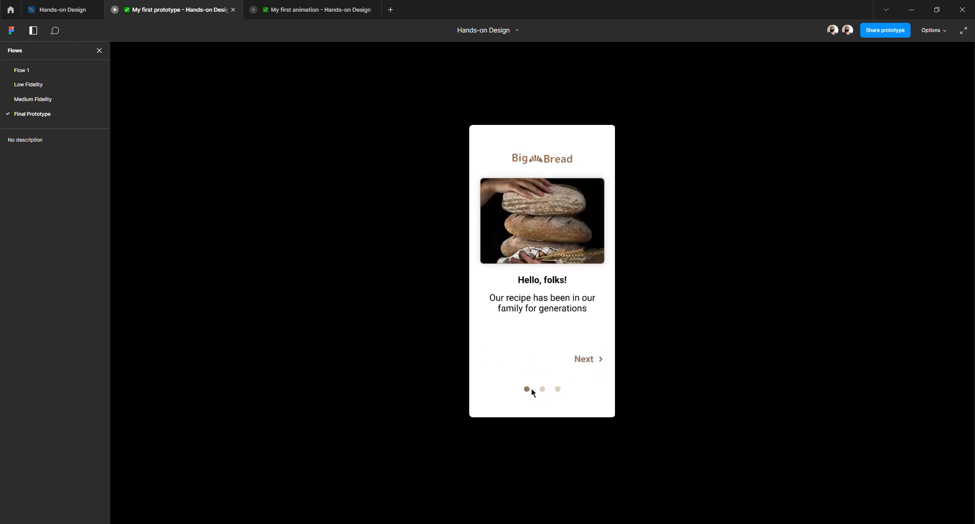
left_click(591, 361)
left_click(507, 361)
left_click(586, 362)
left_click(584, 364)
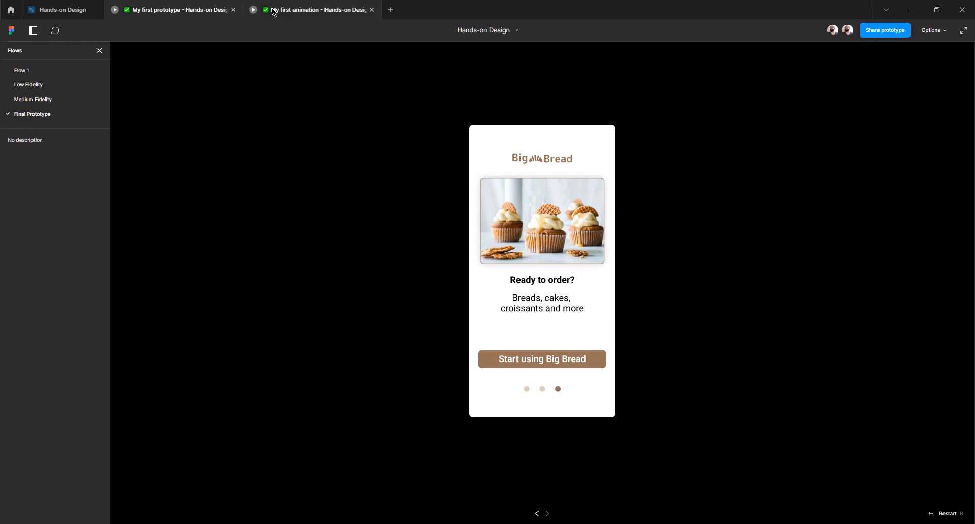
left_click(233, 9)
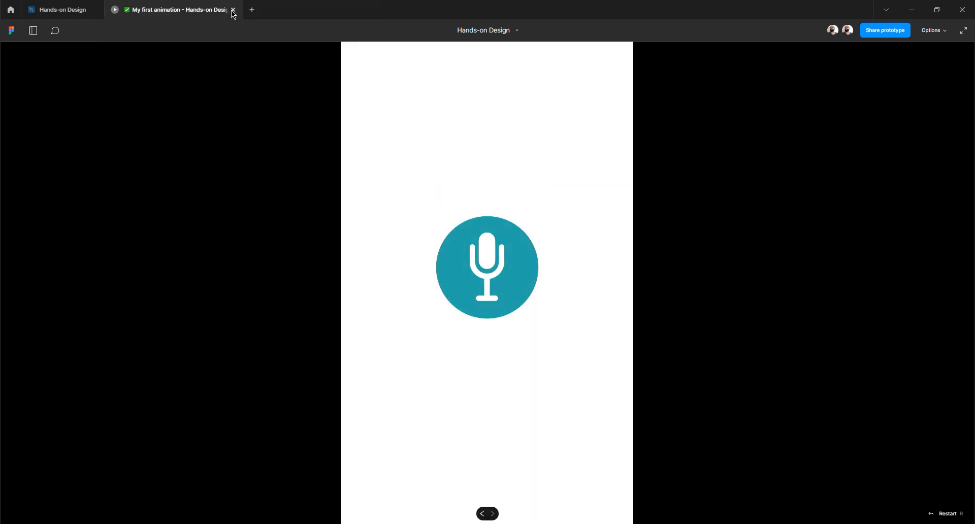
left_click(60, 10)
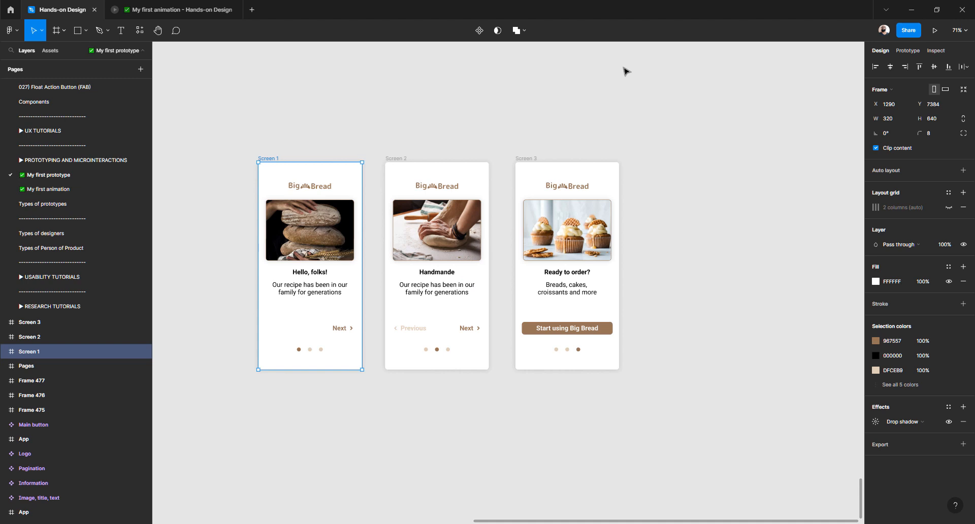
Paste the copied template screen into the My first animation page and place it beside the lower Screen 1, top edges aligned.
left_click(47, 190)
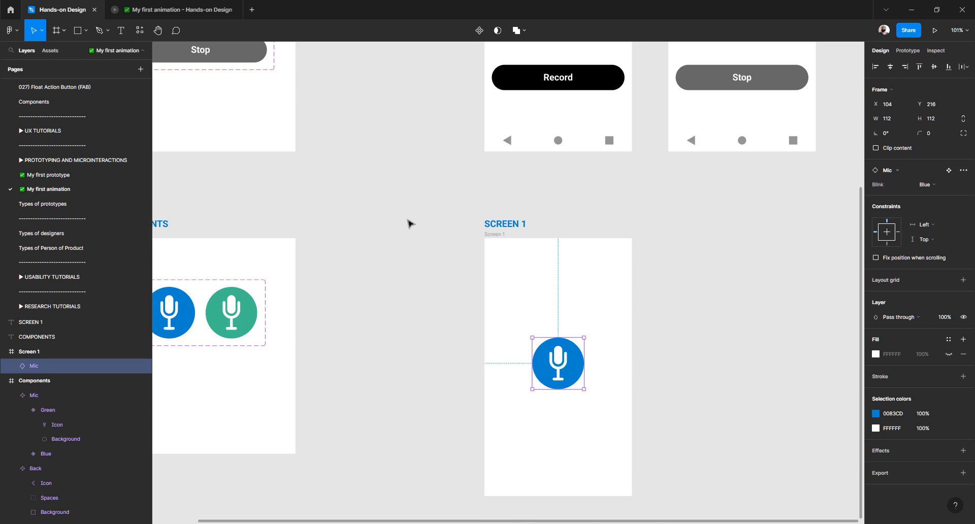
scroll(579, 248, "right", 3)
left_click(579, 249)
key("ctrl+v")
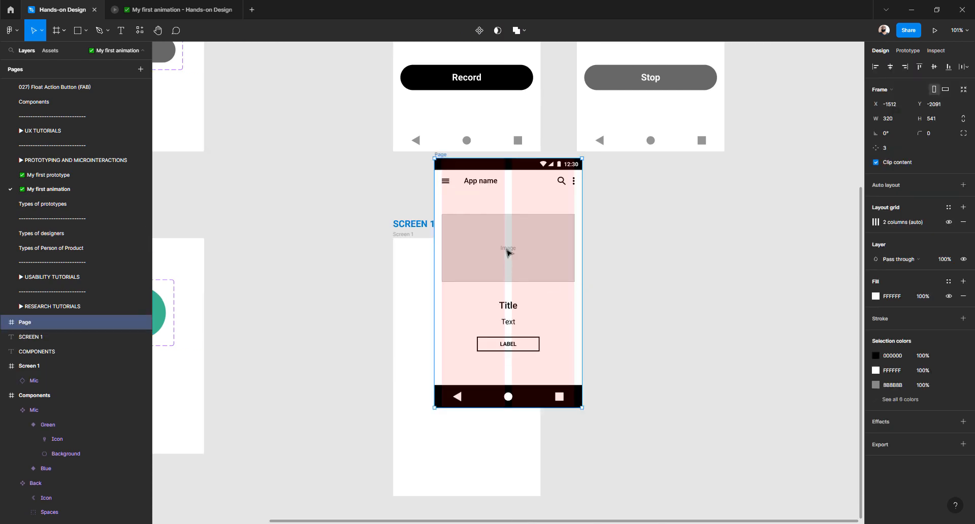
left_click_drag(507, 252, 656, 294)
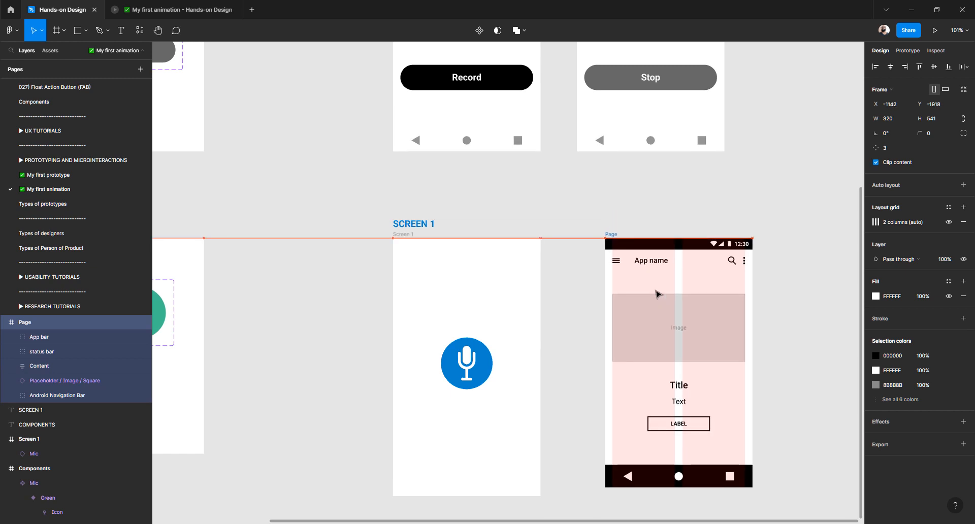
Copy the status bar group from the pasted template screen into the lower Screen 1 frame.
double_click(638, 249)
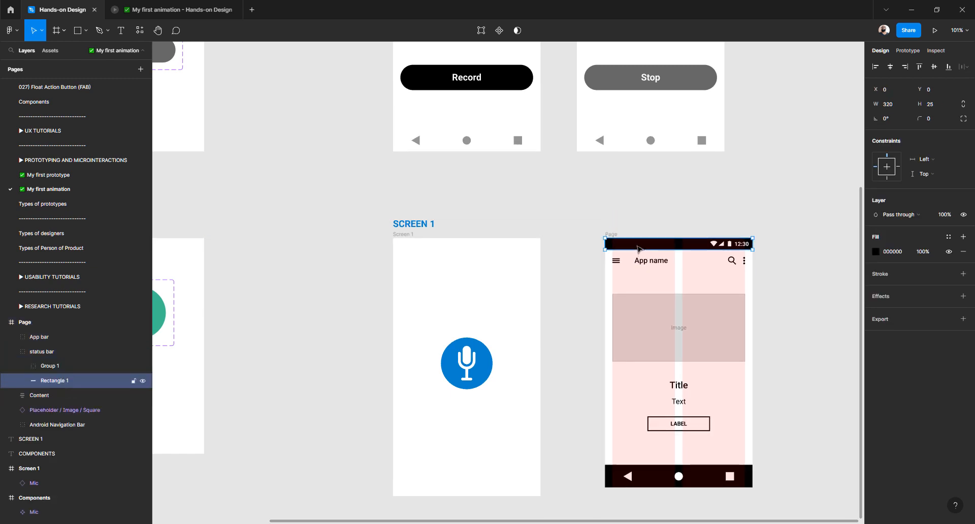
left_click(42, 356)
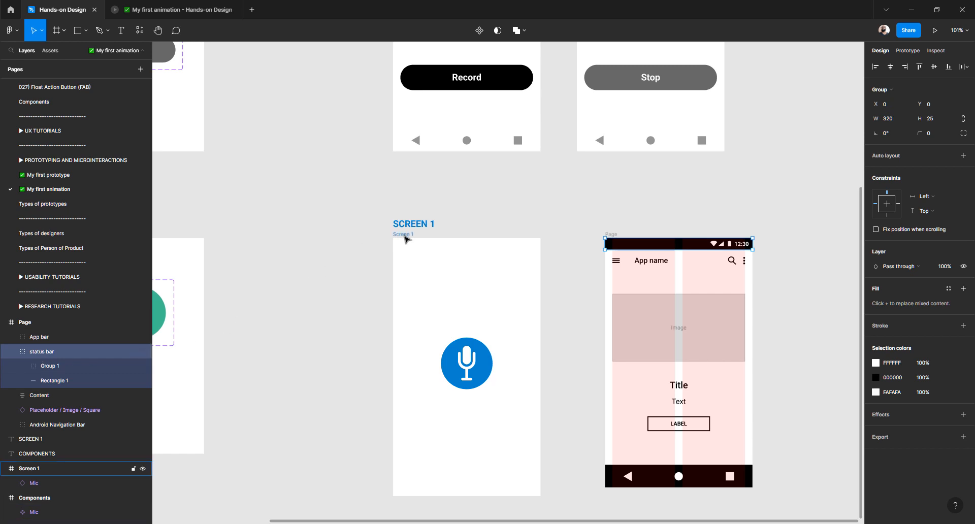
left_click(404, 238)
key("ctrl+v")
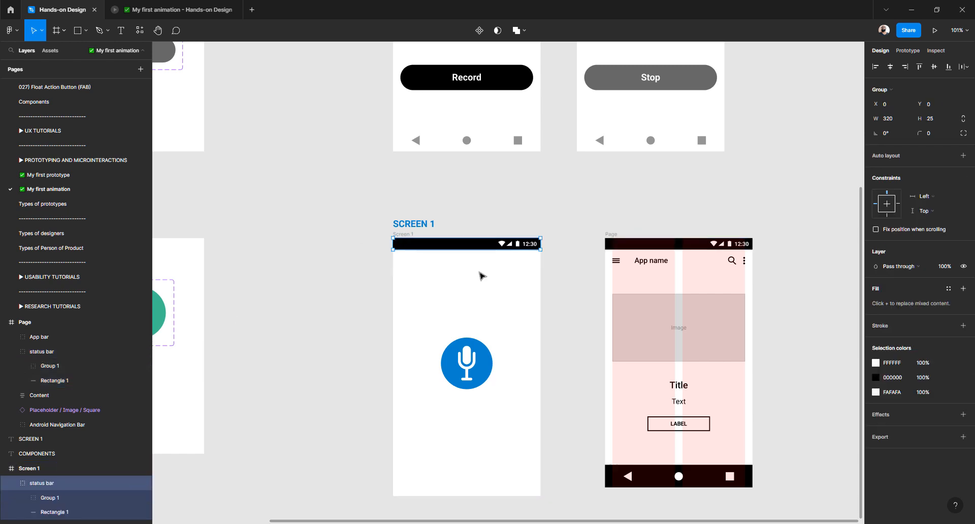
Copy the Android Navigation Bar from the template screen into the lower Screen 1 frame, and delete the template screen.
scroll(552, 279, "down", 3)
left_click(654, 421)
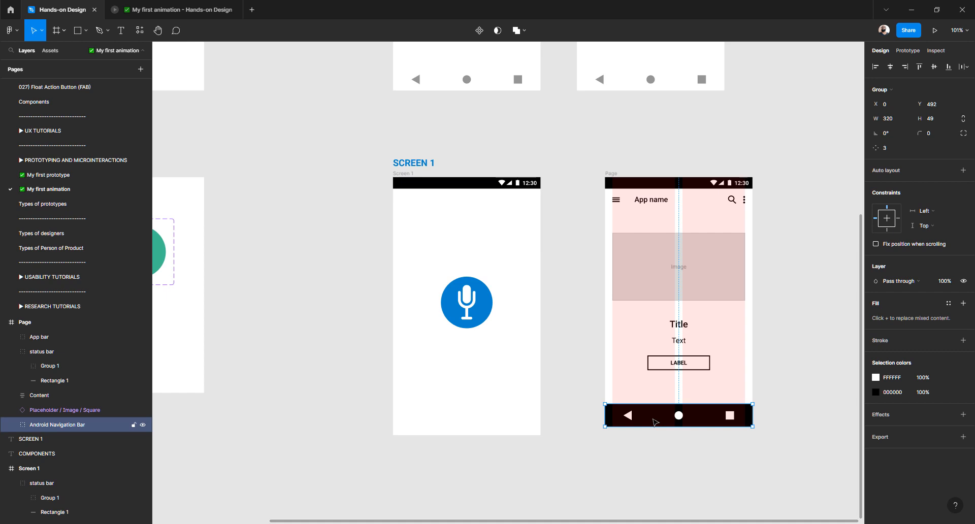
left_click(404, 174)
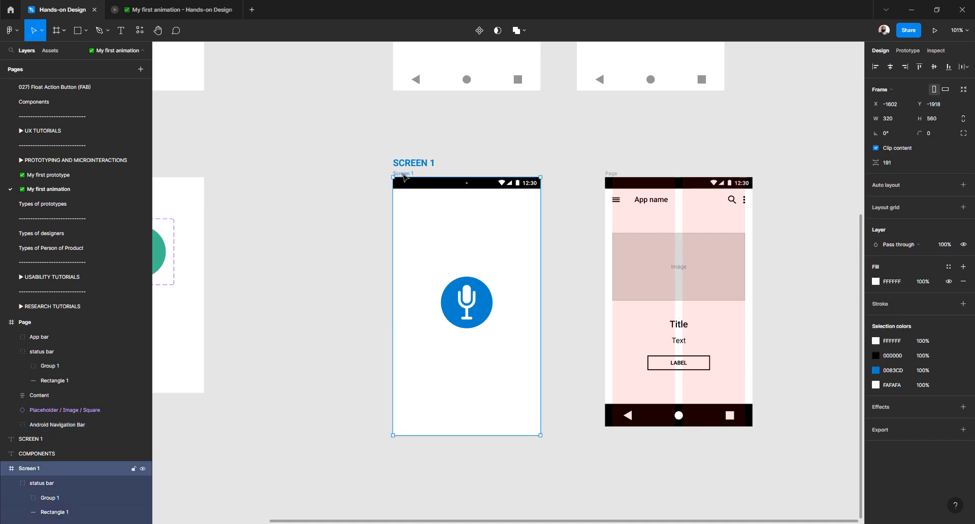
key("ctrl+v")
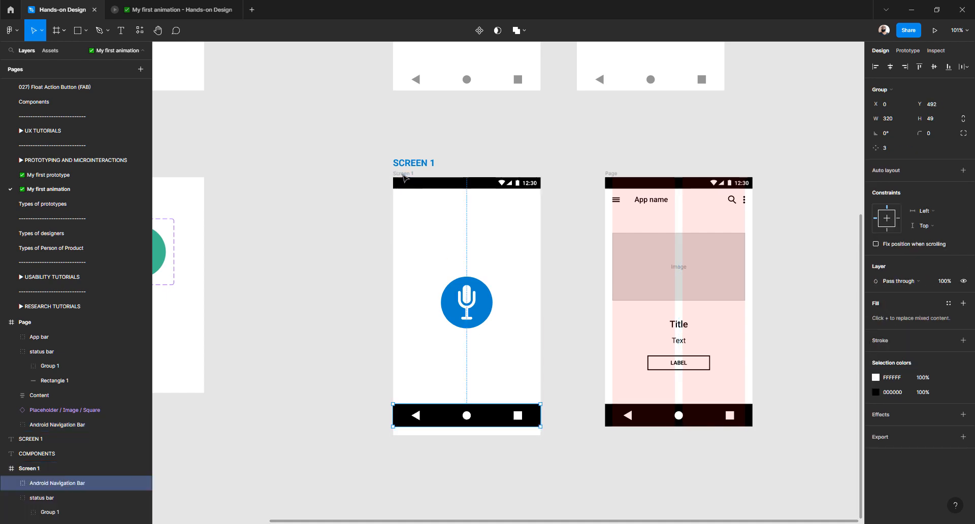
left_click(611, 174)
key("Delete")
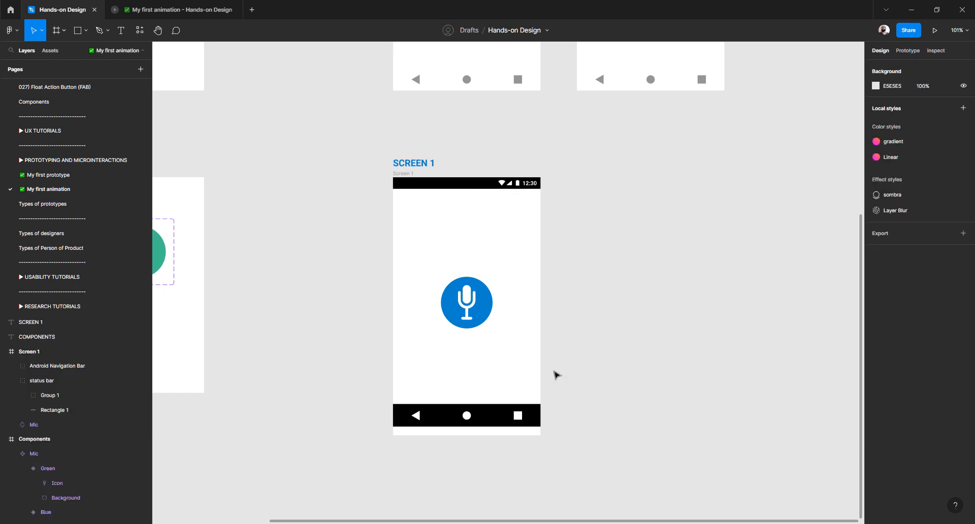
Align the Android Navigation Bar to the bottom edge of the lower Screen 1 frame.
left_click(488, 416)
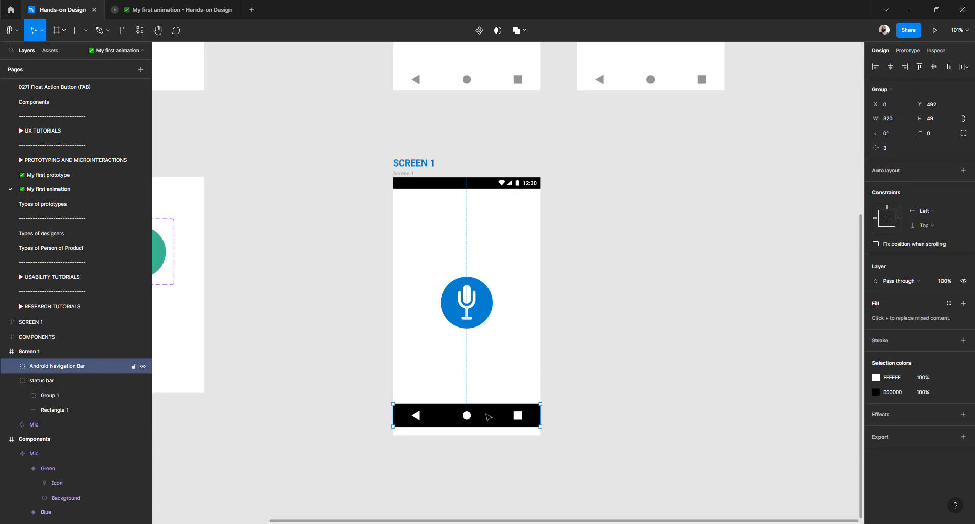
left_click(948, 68)
left_click(561, 342)
Recolor the icons and the clock text of the lower Screen 1 status bar to grey B4B4B4.
scroll(496, 399, "up", 2)
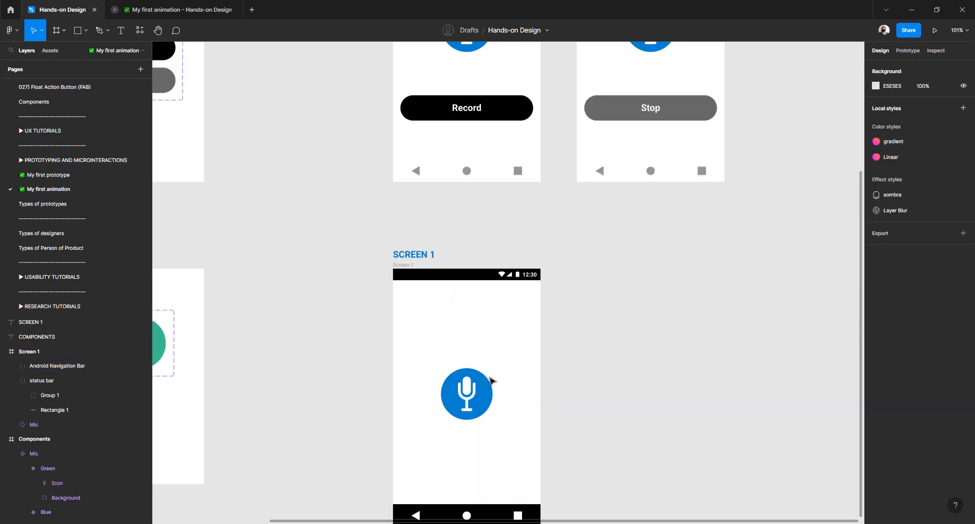
scroll(490, 380, "up", 5)
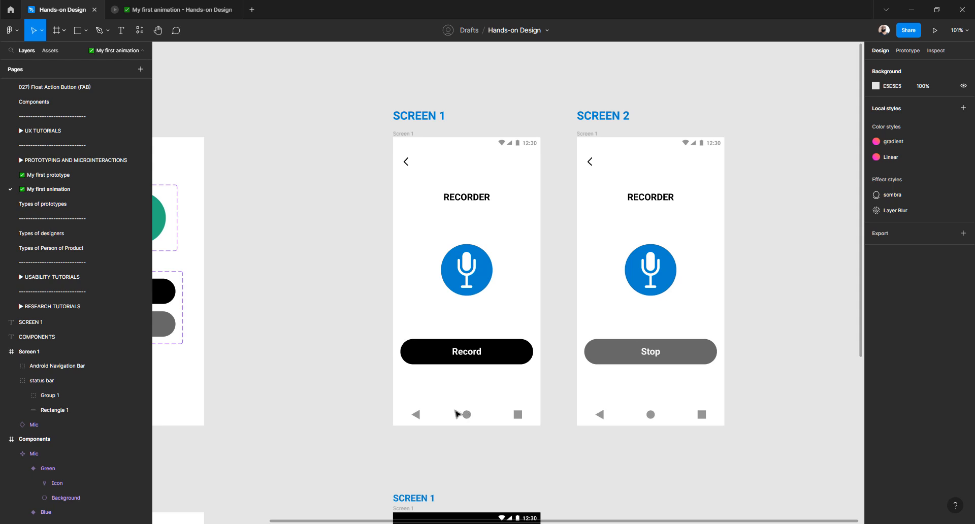
scroll(514, 425, "down", 4)
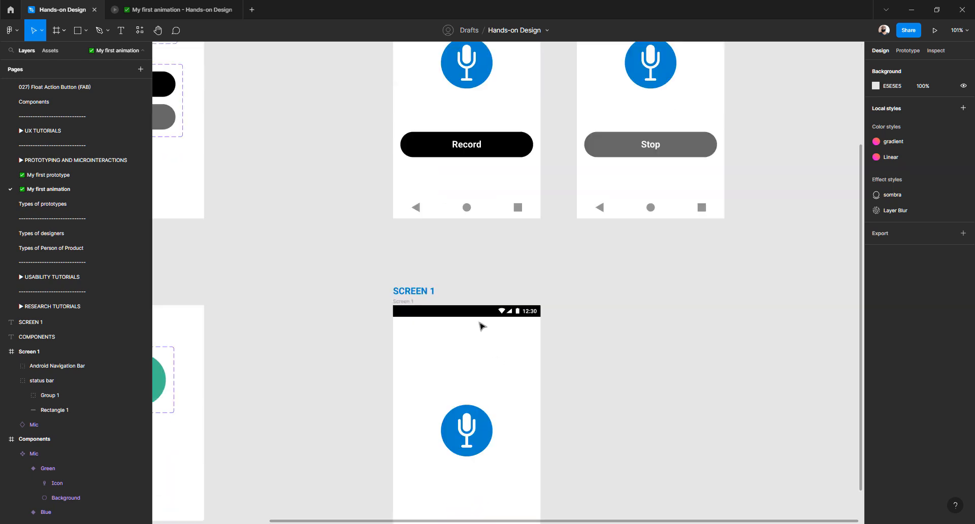
scroll(482, 325, "up", 3)
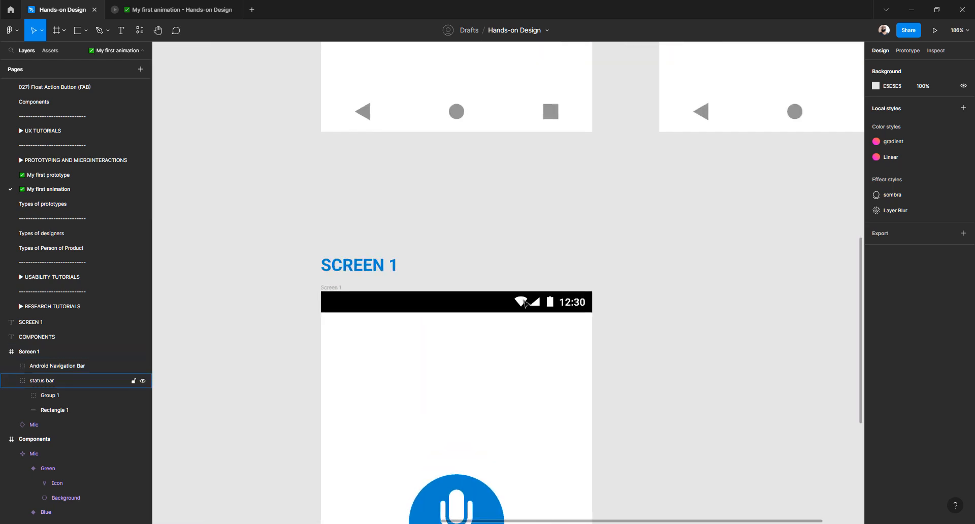
left_click(523, 303)
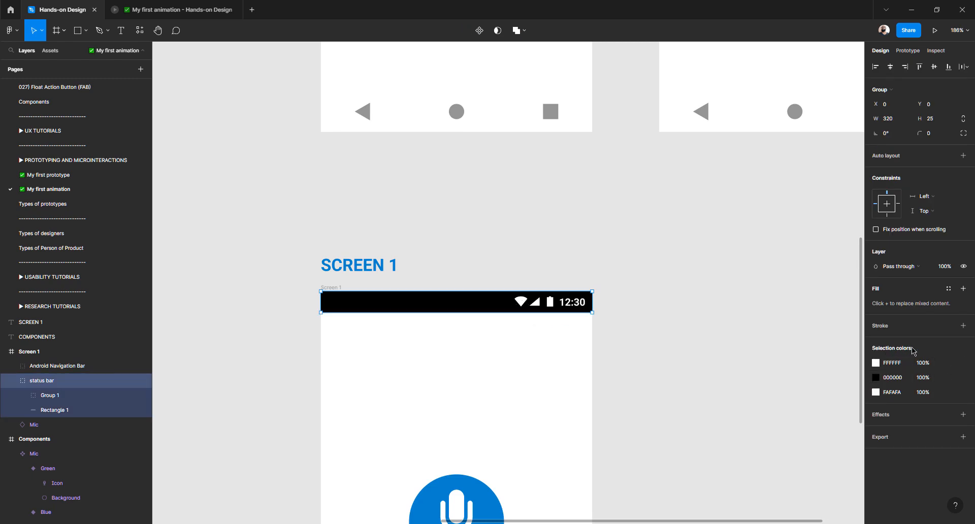
left_click(875, 362)
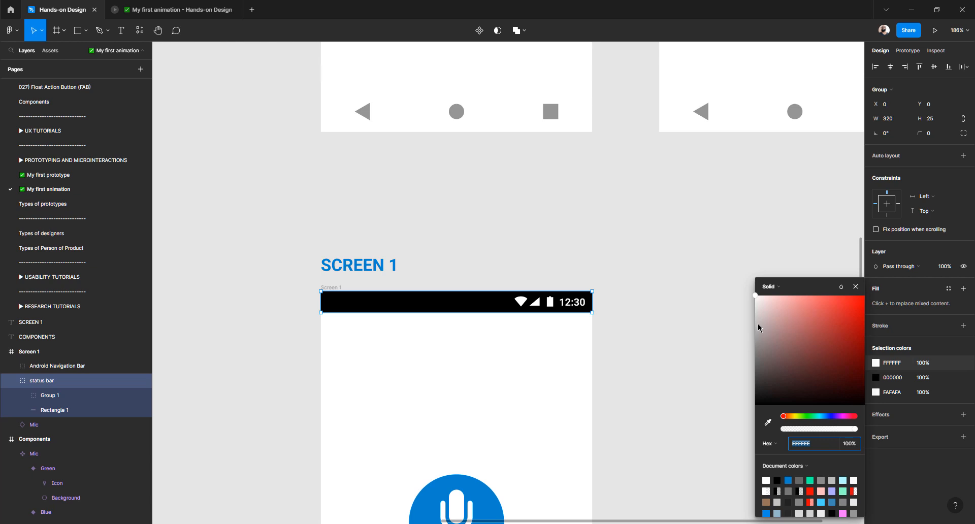
left_click_drag(758, 326, 750, 331)
left_click(892, 362)
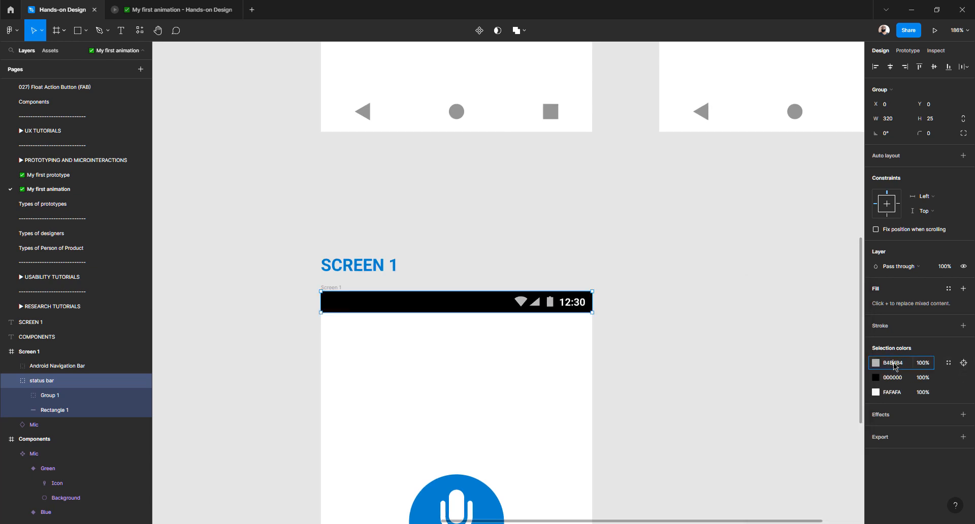
double_click(894, 364)
key("ctrl+c")
left_click(891, 393)
key("ctrl+v")
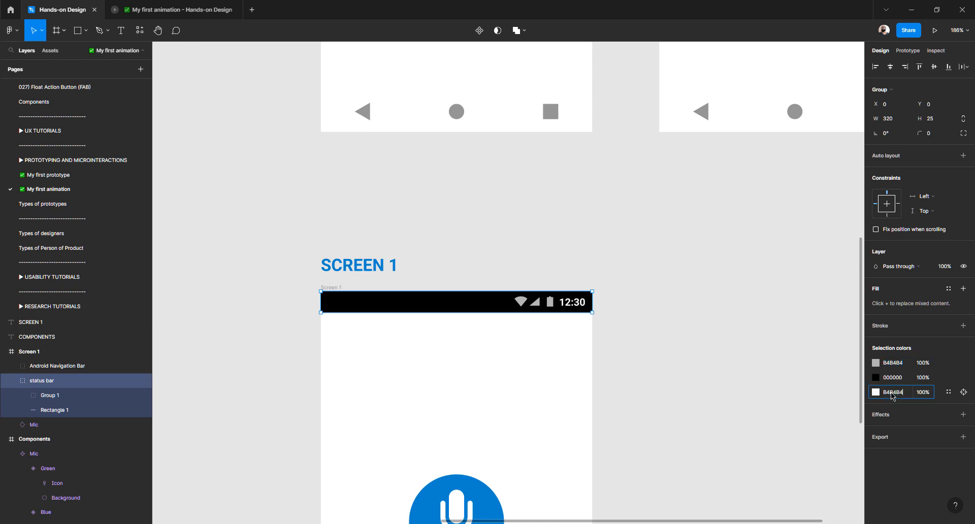
key("Return")
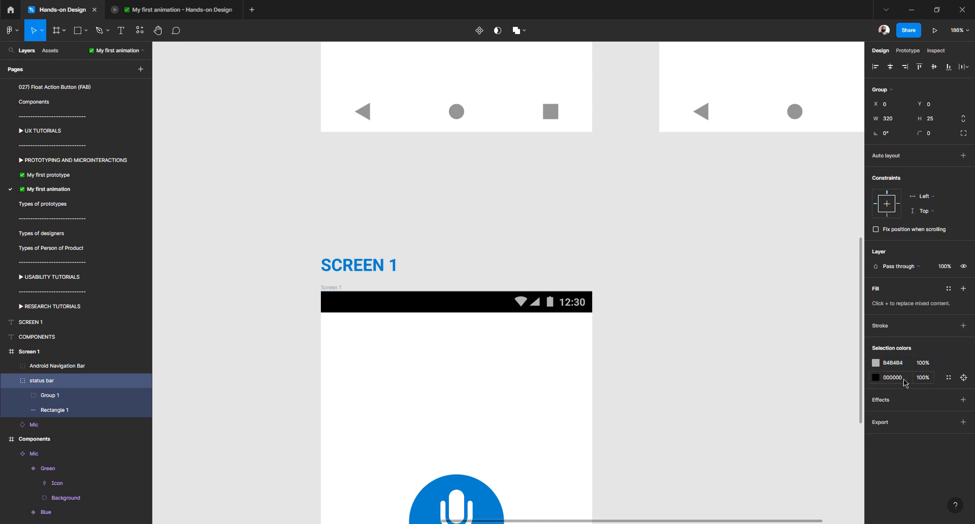
Change the black background of the status bar in the lower Screen 1 to white FFFFFF.
left_click(875, 379)
left_click_drag(822, 361, 675, 200)
left_click(629, 270)
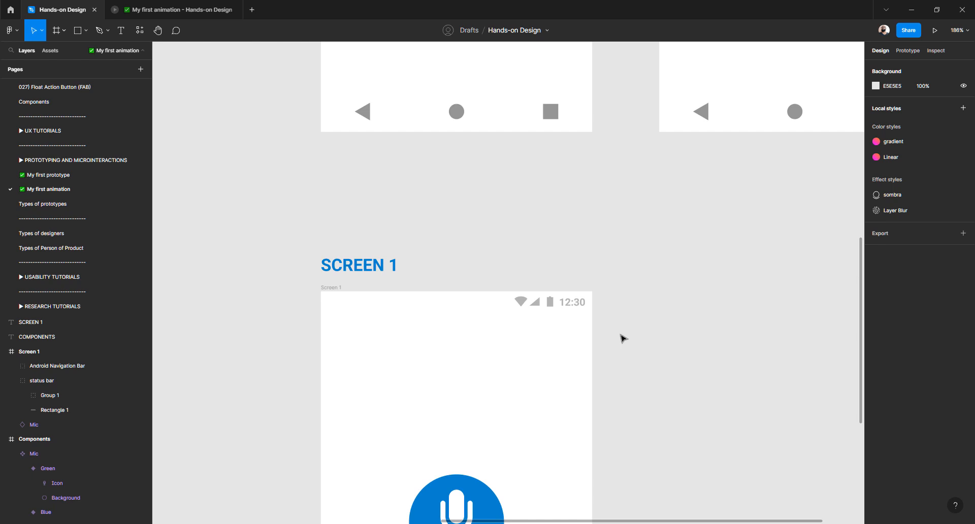
Recolor the Android Navigation Bar of the lower Screen 1 with B4B4B4 icons on a white background.
scroll(623, 339, "down", 7)
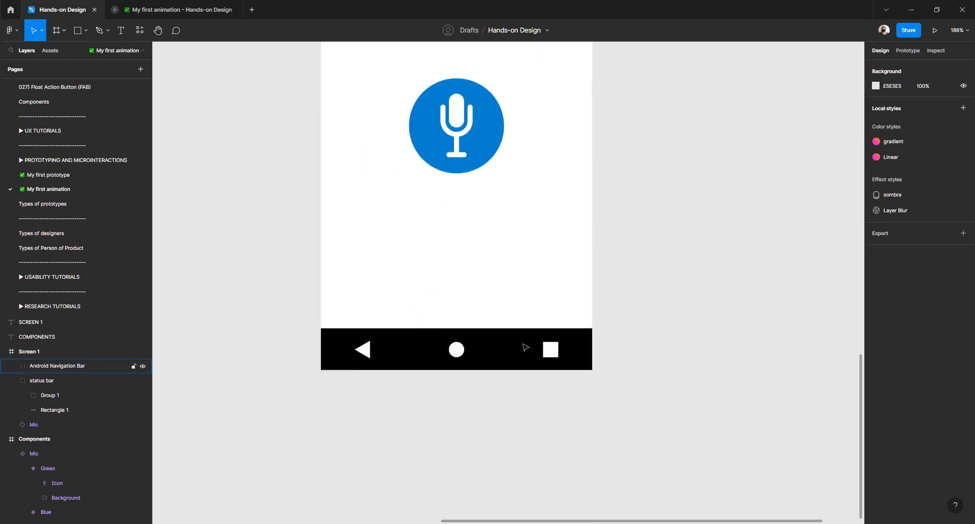
left_click(521, 348)
left_click(906, 378)
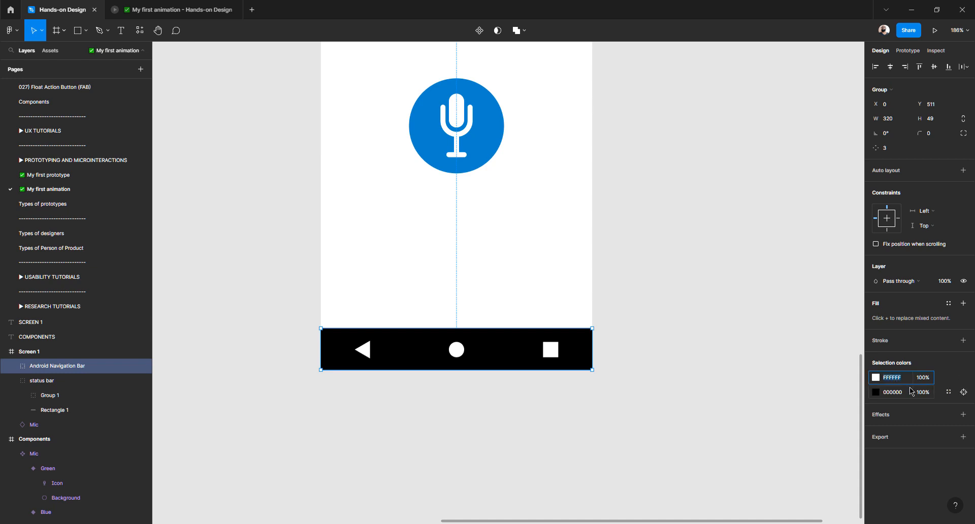
type("B4B4B4")
left_click(900, 397)
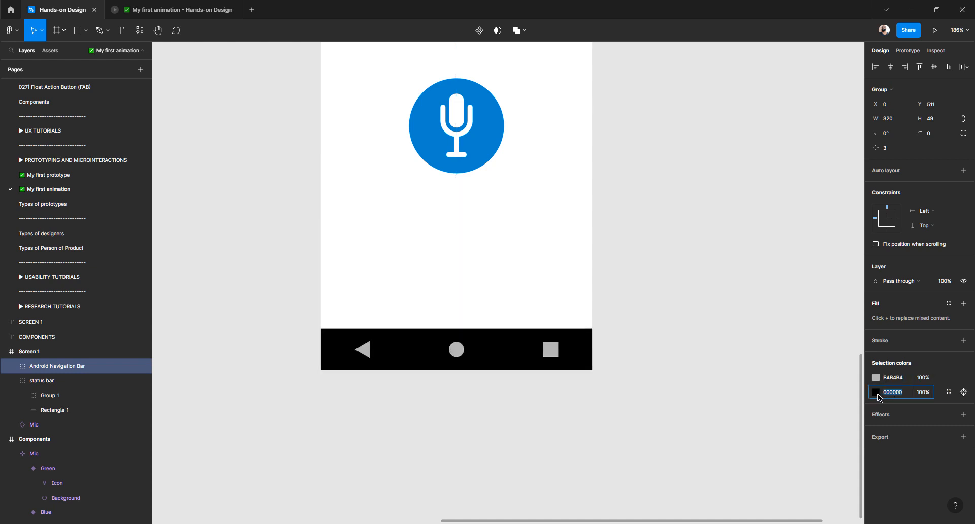
left_click(877, 394)
left_click_drag(758, 319, 662, 200)
left_click(653, 245)
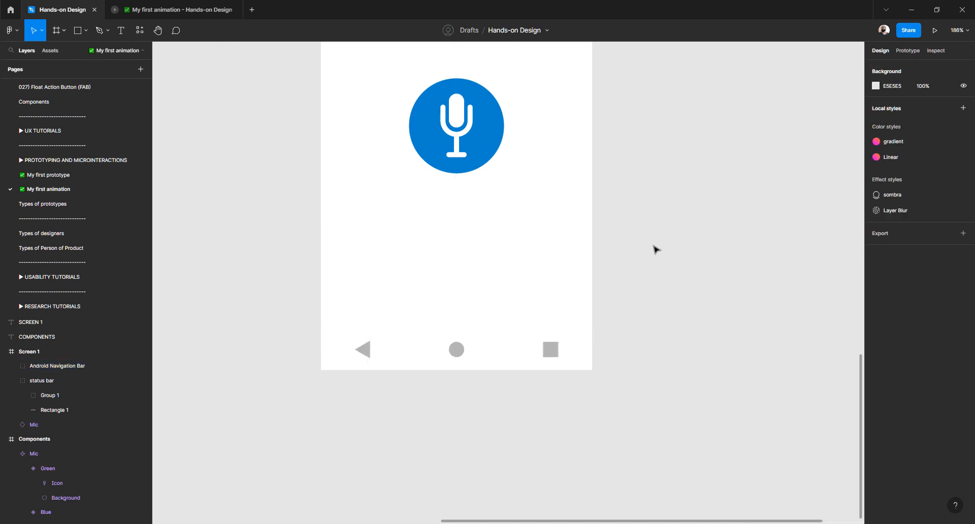
Place a copy of the Back component from the lower Components frame under the status bar in the lower Screen 1, near its left edge.
scroll(554, 272, "down", 5)
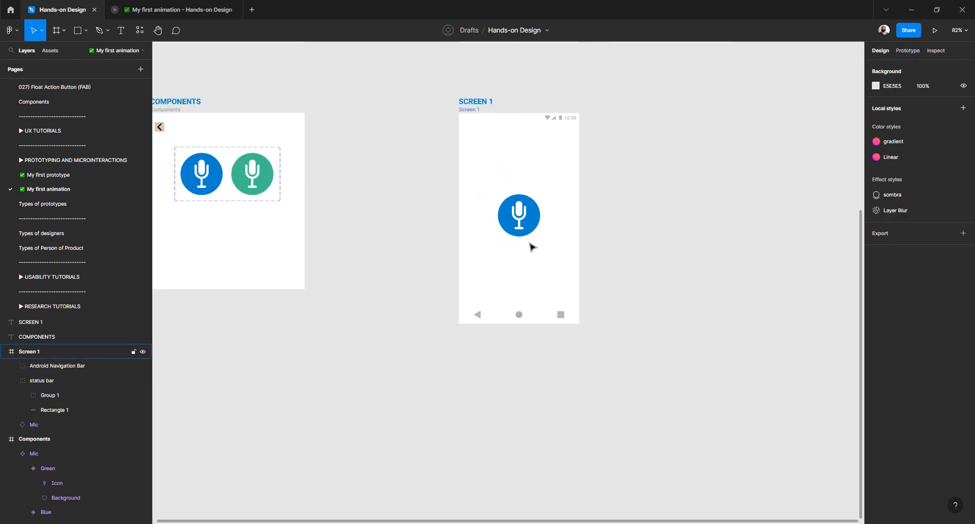
scroll(362, 233, "up", 2)
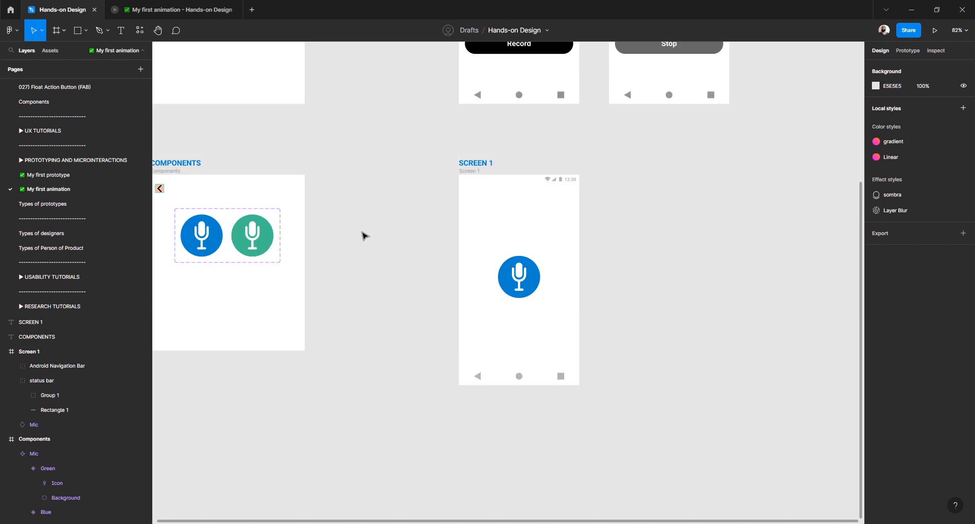
scroll(362, 234, "left", 5)
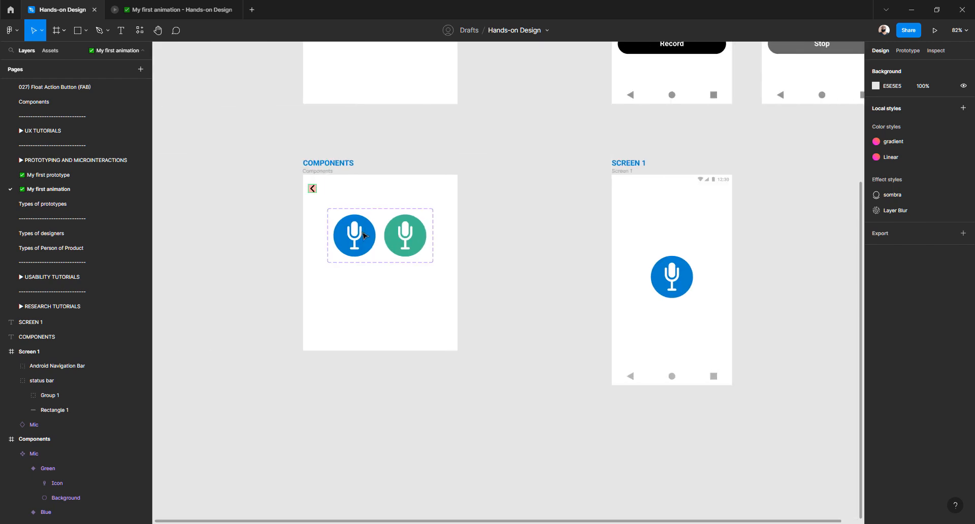
left_click(312, 189)
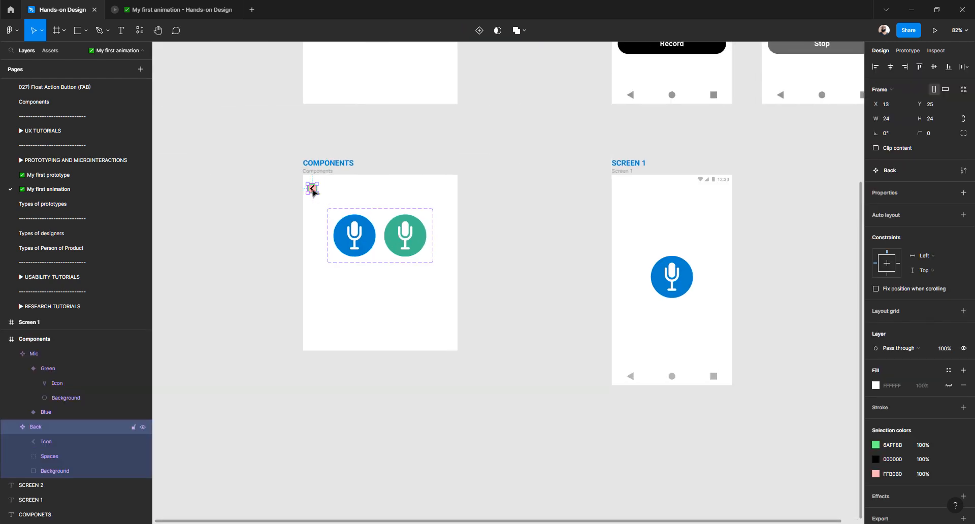
scroll(315, 194, "up", 5)
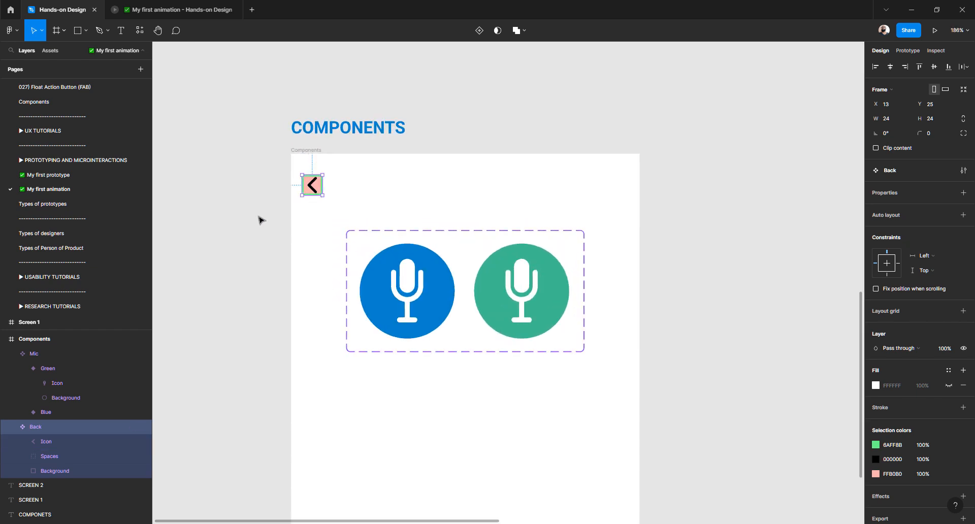
left_click(264, 218)
left_click(316, 192)
left_click_drag(316, 192, 731, 199)
left_click_drag(718, 249, 289, 237)
left_click_drag(310, 185, 602, 187)
Add a layout grid to the lower Screen 1 frame and switch its type from Grid to Columns.
left_click(572, 140)
scroll(534, 156, "right", 4)
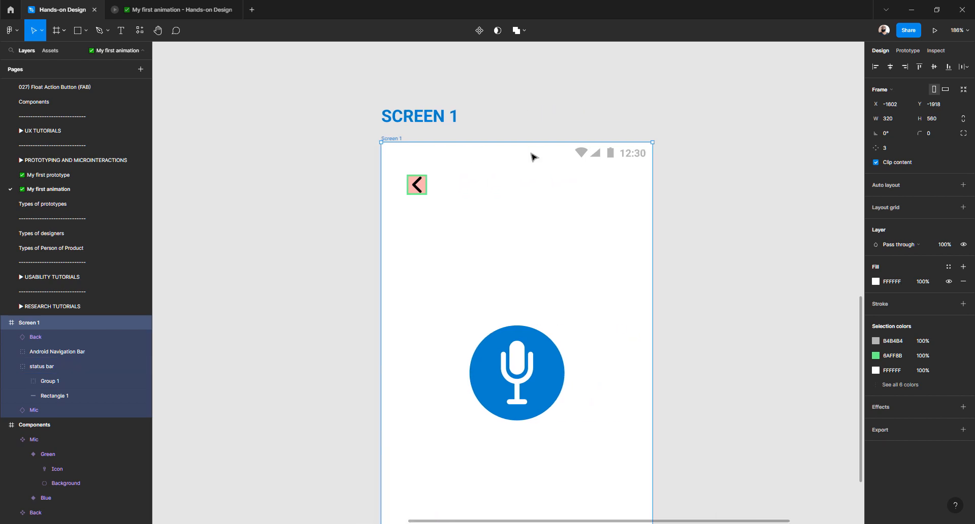
scroll(518, 181, "down", 1)
scroll(518, 181, "down", 1)
scroll(518, 181, "up", 1)
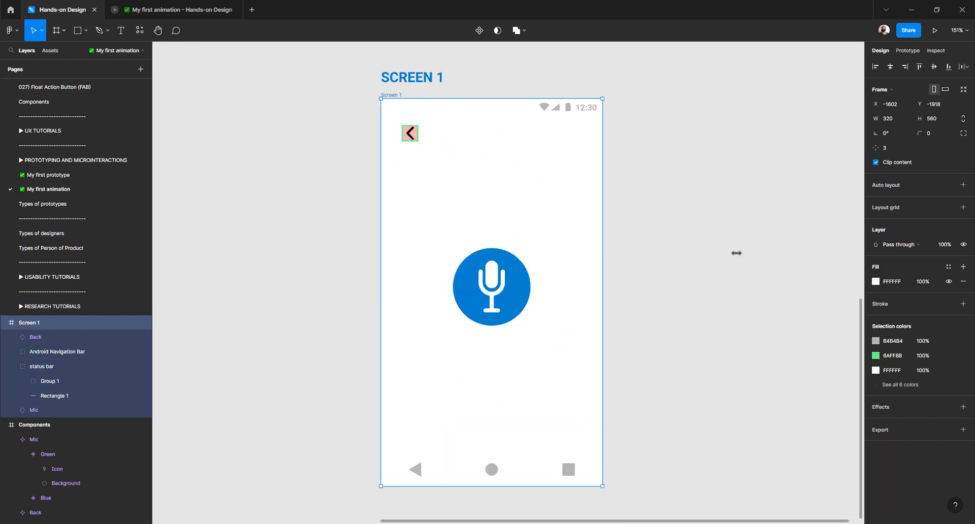
left_click(882, 210)
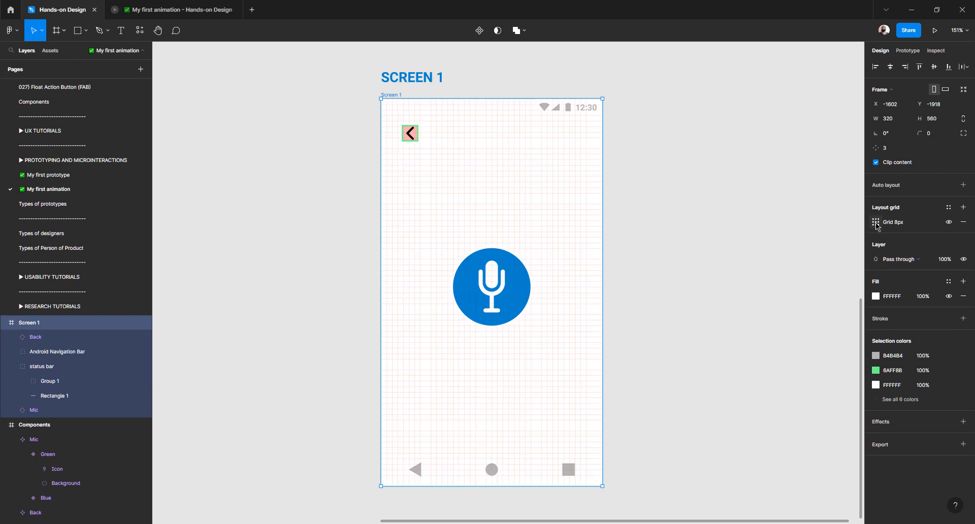
left_click(875, 224)
left_click(776, 227)
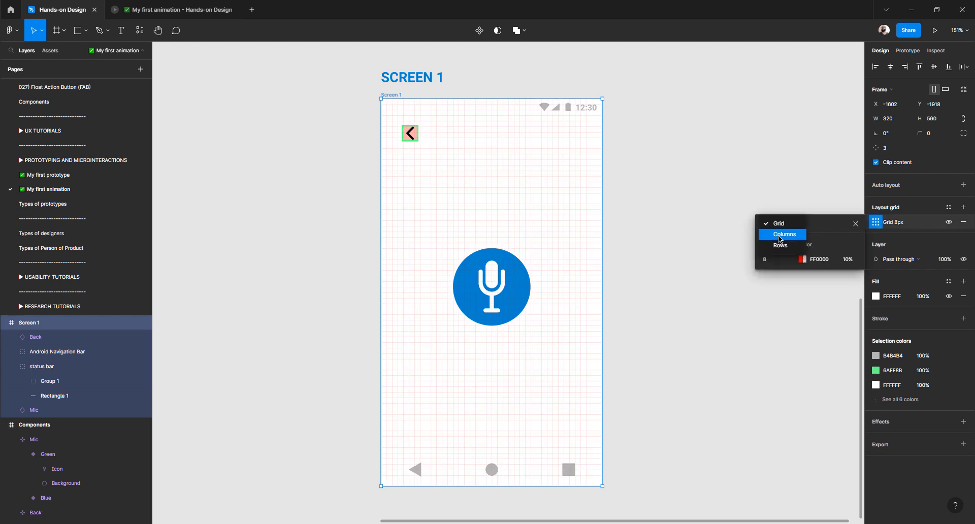
left_click(780, 231)
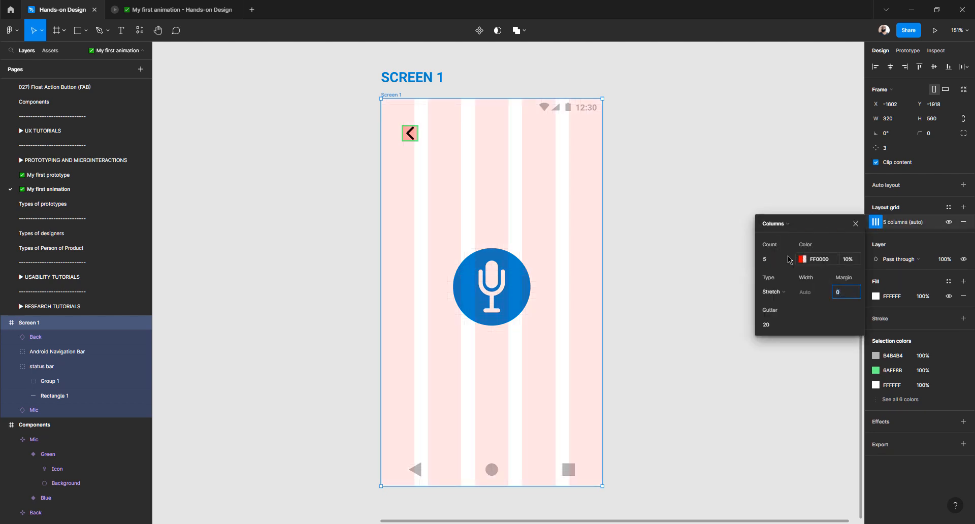
Set the Screen 1 column grid to a count of 2, with a margin of 16 and a gutter of 16.
type("2")
key("Tab")
key("Tab")
key("Tab")
key("Tab")
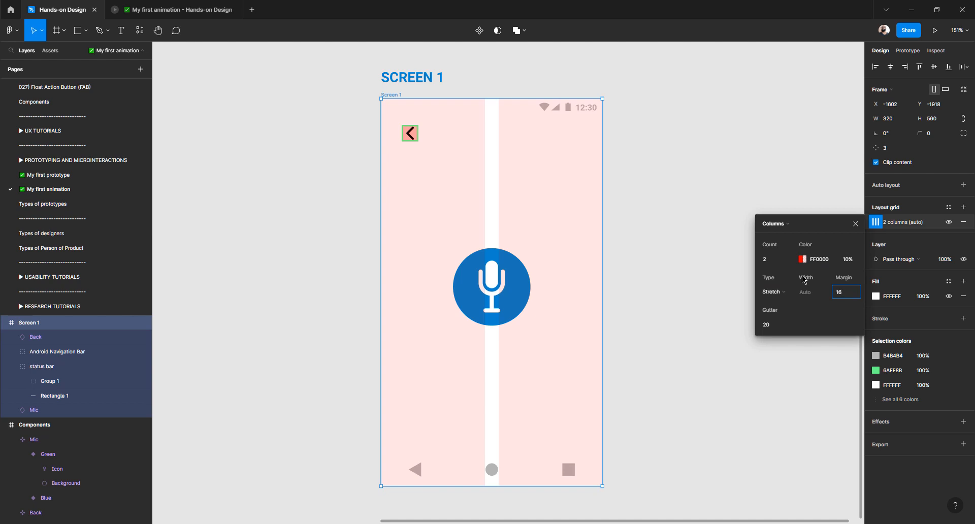
key("Tab")
key("Tab")
key("Tab")
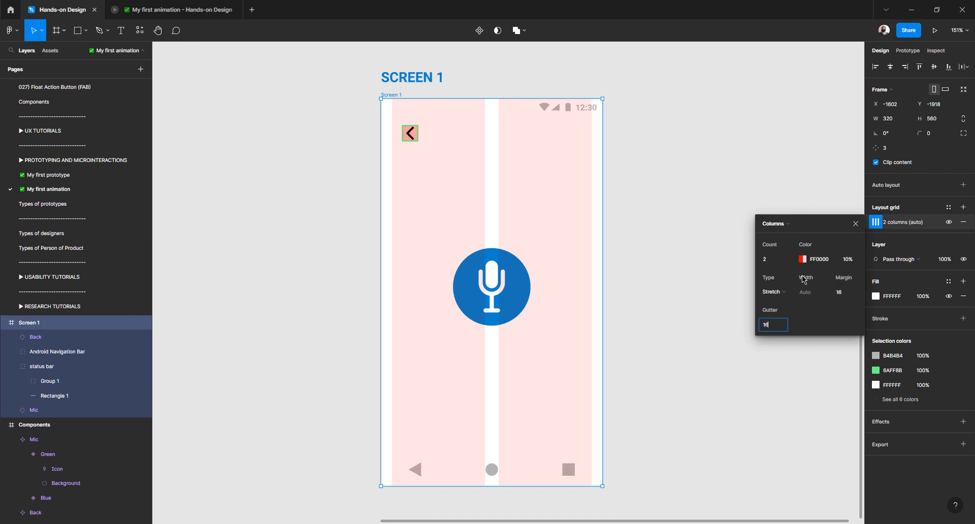
type("16")
key("Return")
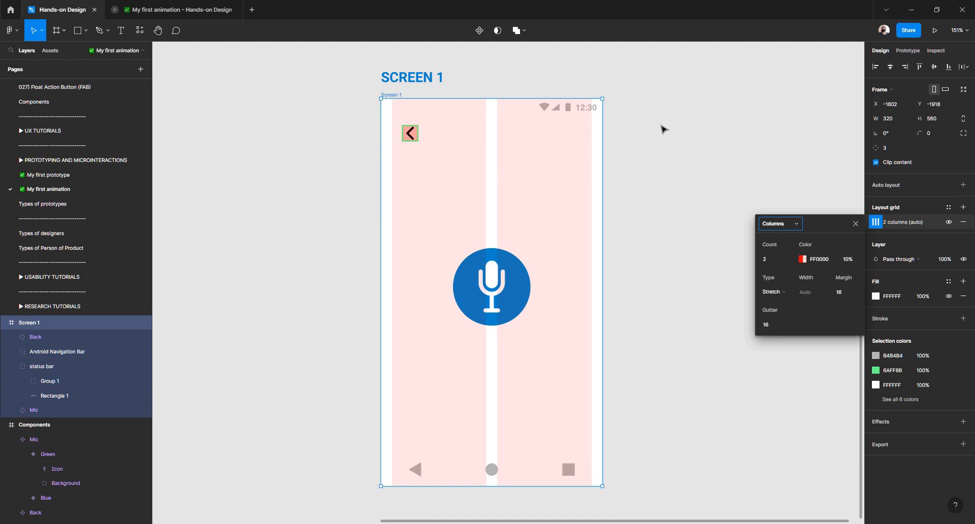
Move the Back icon in Screen 1 down to Y 41, 16 px below the status bar.
left_click(507, 118)
left_click(499, 107)
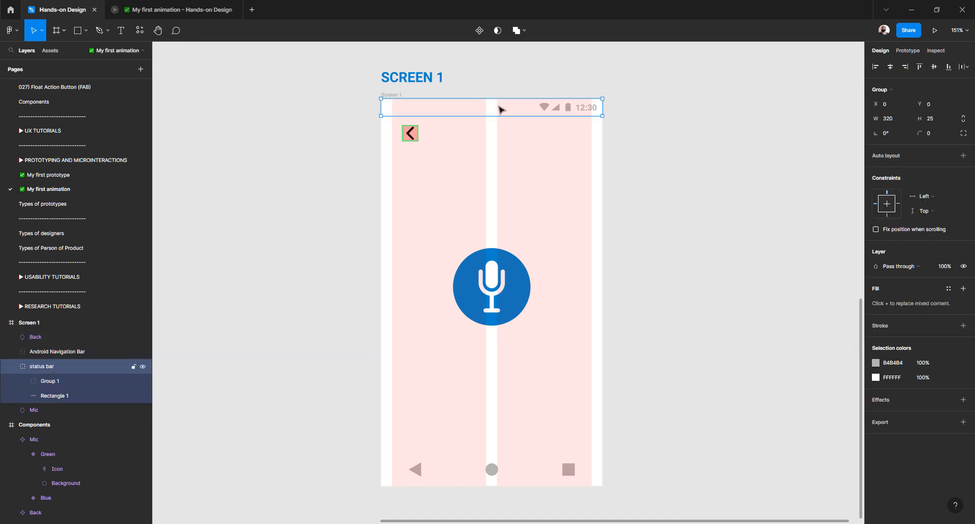
left_click(409, 135)
scroll(408, 136, "up", 1)
key("alt")
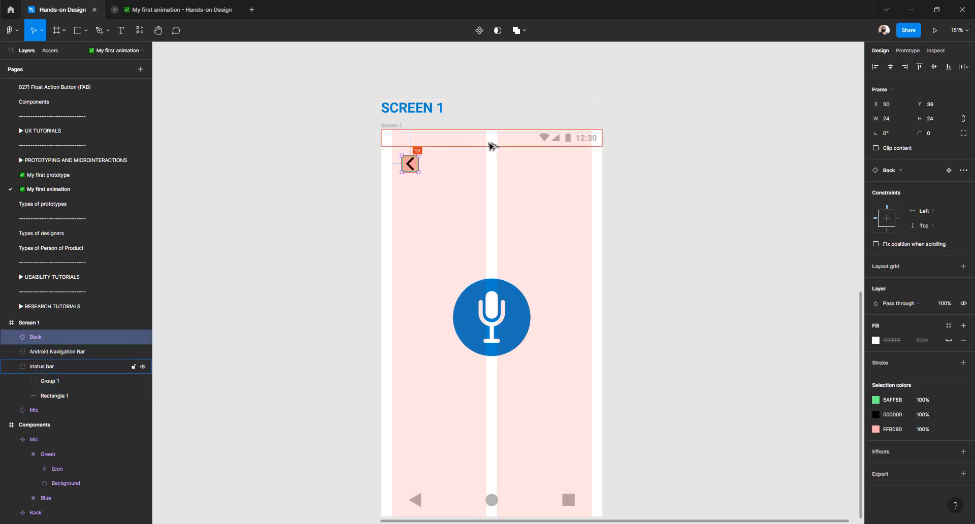
key("Down")
key("Down")
key("Down")
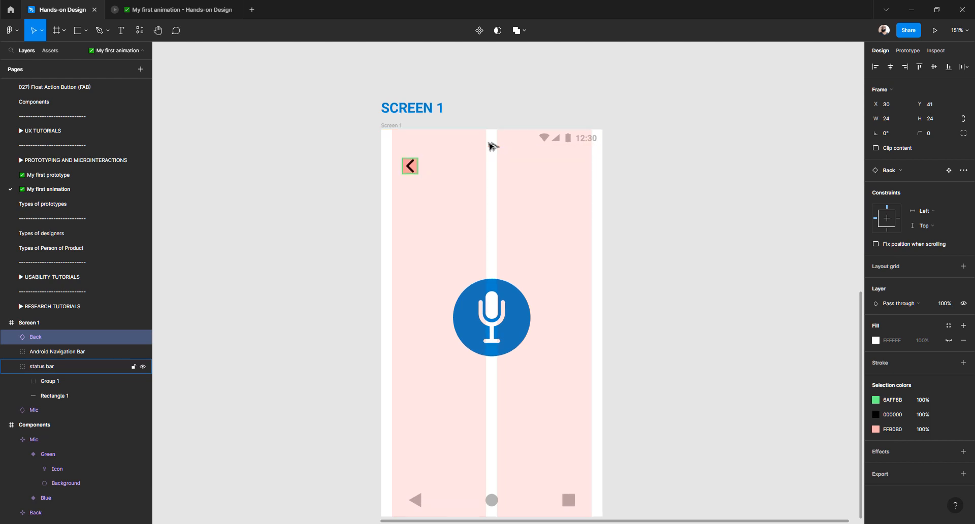
Nudge the Back icon left to X 16, flush with the left margin of the column grid.
scroll(411, 166, "up", 5)
scroll(413, 166, "up", 2)
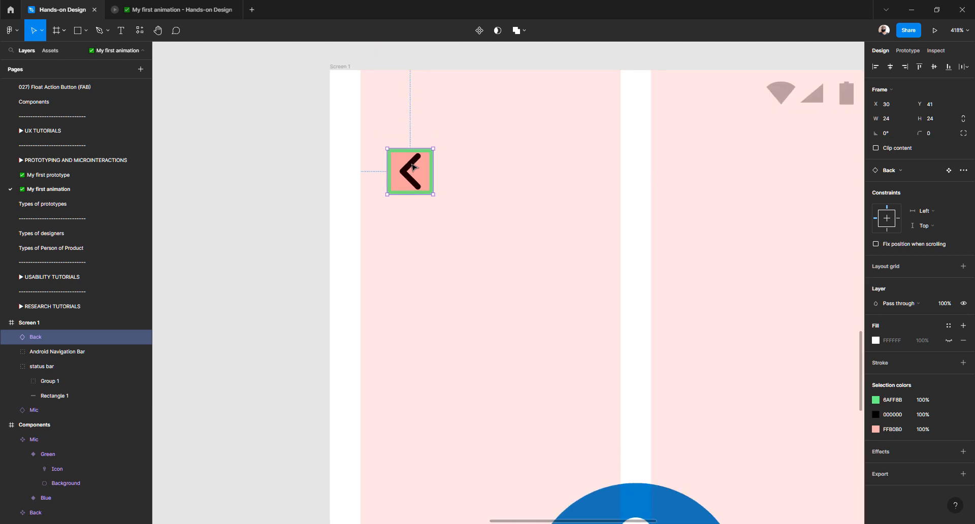
key("Left")
key("Left")
key("Left")
key("Left")
key("Left")
key("Left")
key("Left")
key("Left")
key("Left")
key("Left")
key("Left")
key("Left")
key("Left")
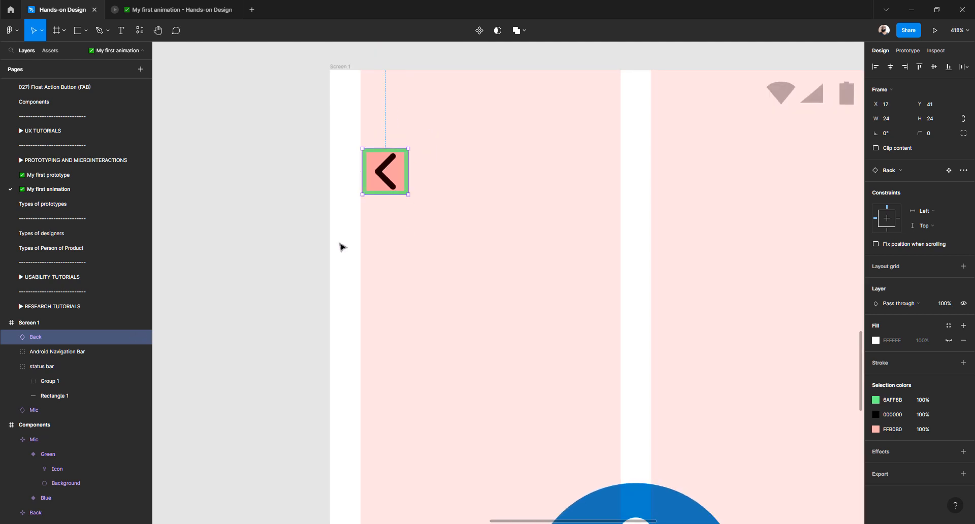
key("alt")
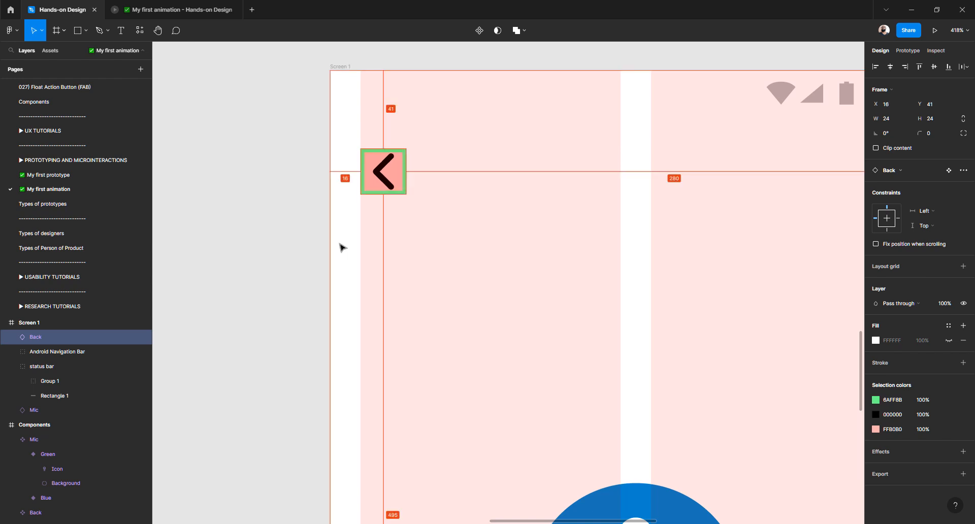
key("Left")
scroll(426, 217, "down", 8)
scroll(426, 218, "left", 5)
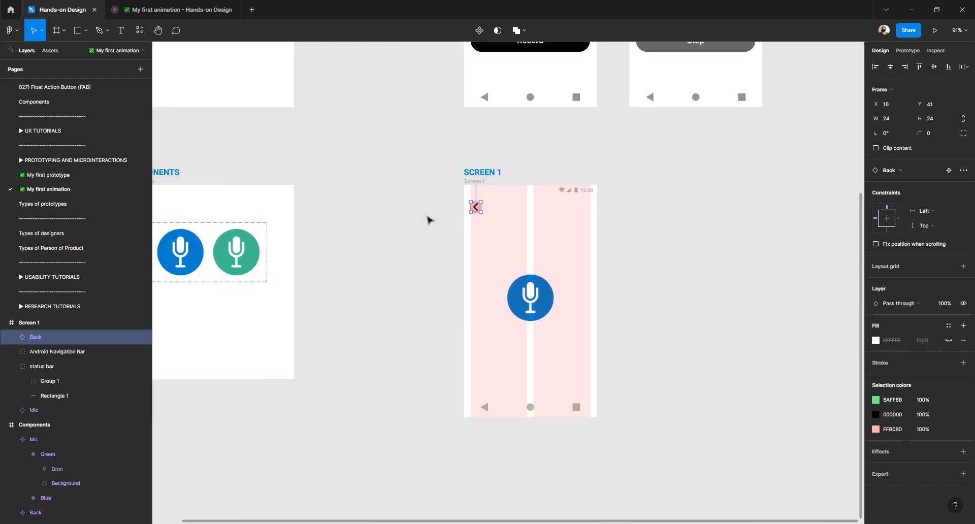
Set the fill opacity of the Spaces group inside the Back main component to 0%.
scroll(326, 201, "up", 3)
scroll(335, 203, "up", 5)
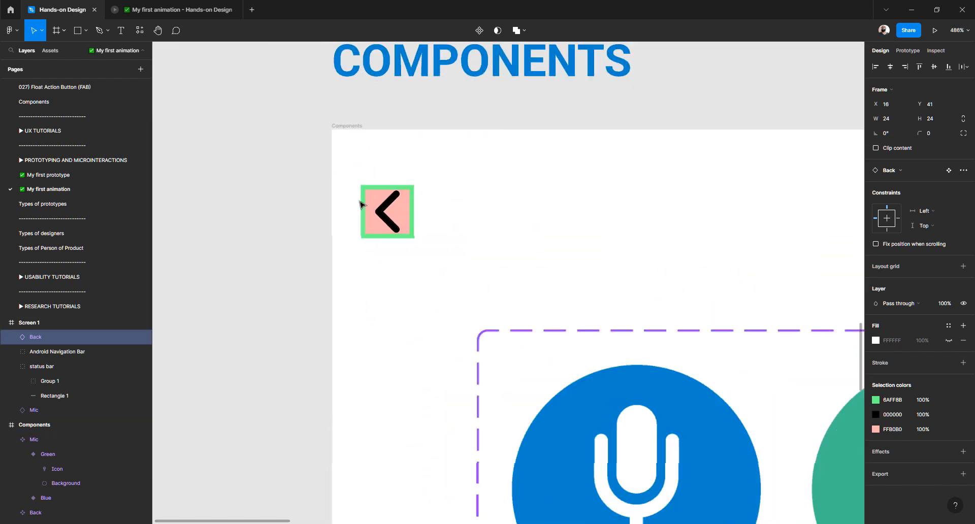
scroll(361, 206, "up", 5)
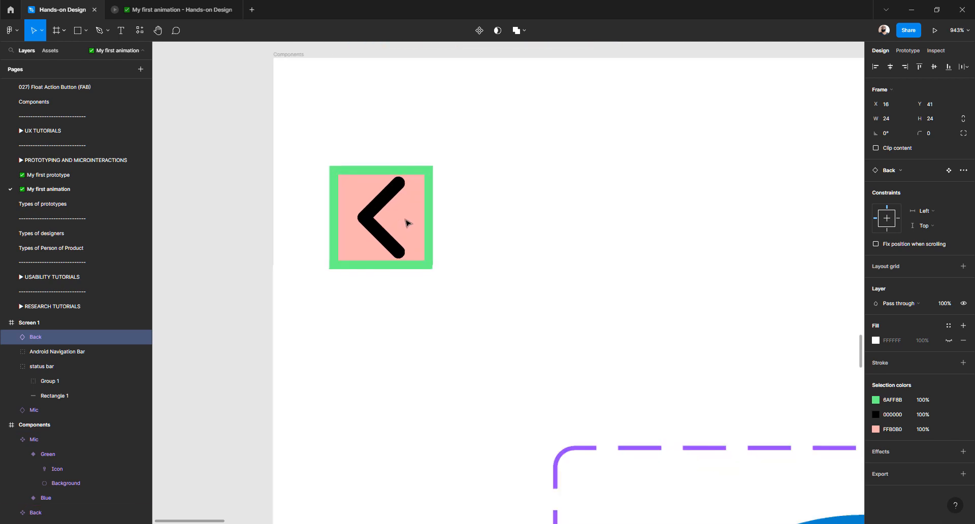
left_click(359, 244)
scroll(96, 442, "down", 5)
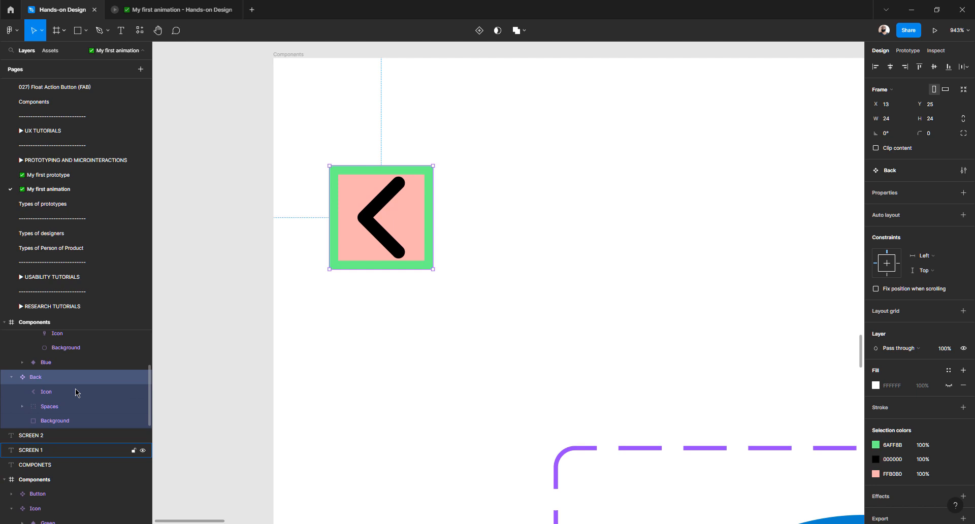
left_click(57, 409)
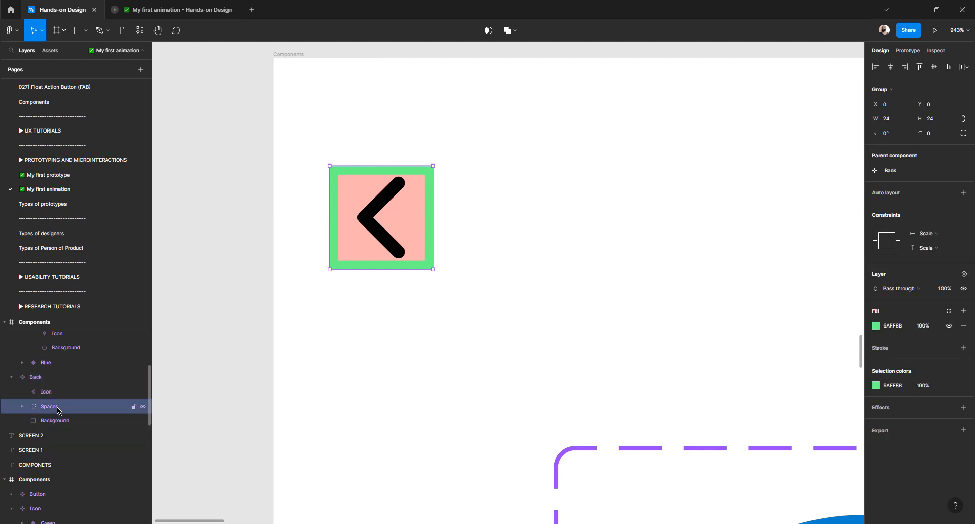
left_click(948, 325)
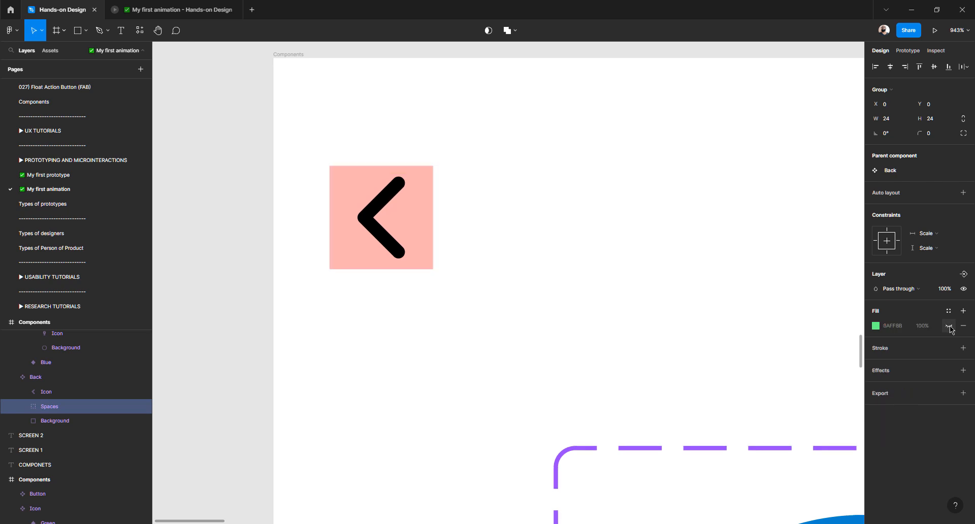
left_click(949, 325)
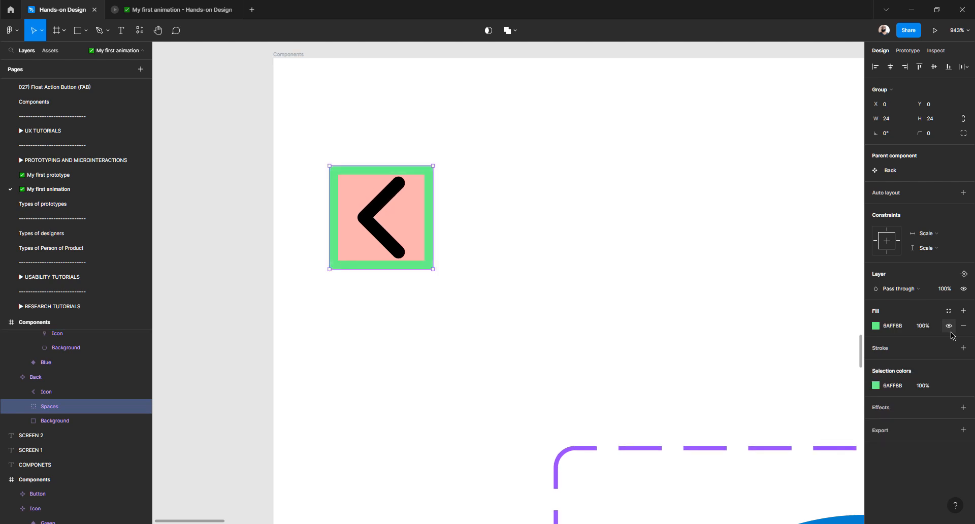
left_click(923, 327)
key("Return")
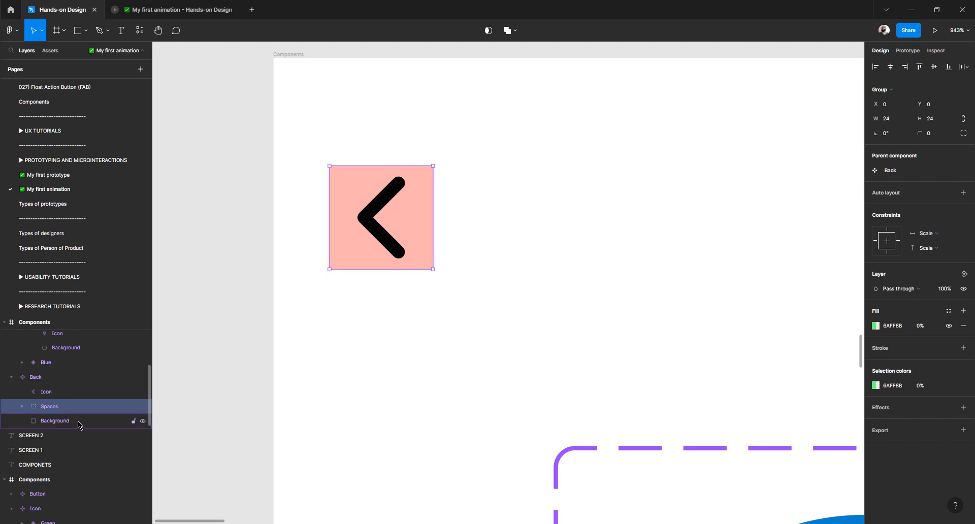
Set the fill opacity of the Back component's Background rectangle to 0%.
left_click(79, 421)
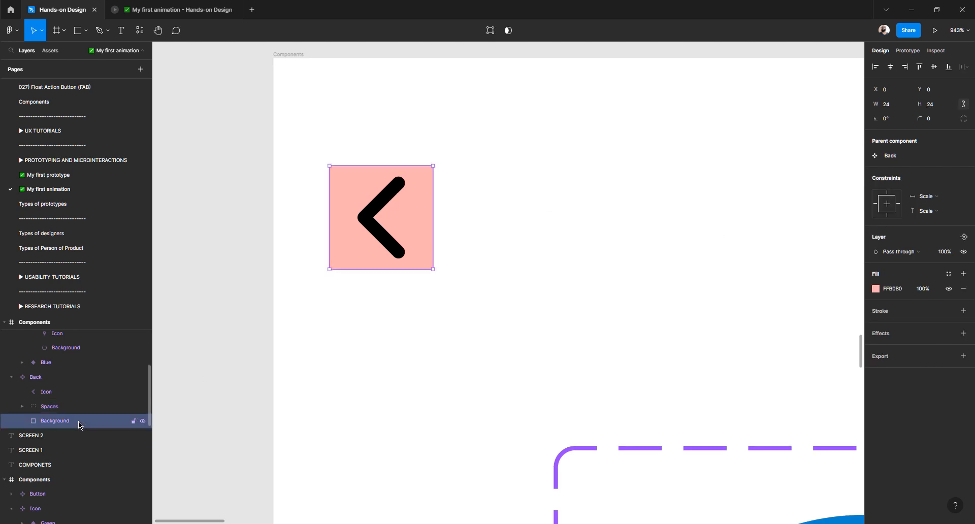
left_click(925, 289)
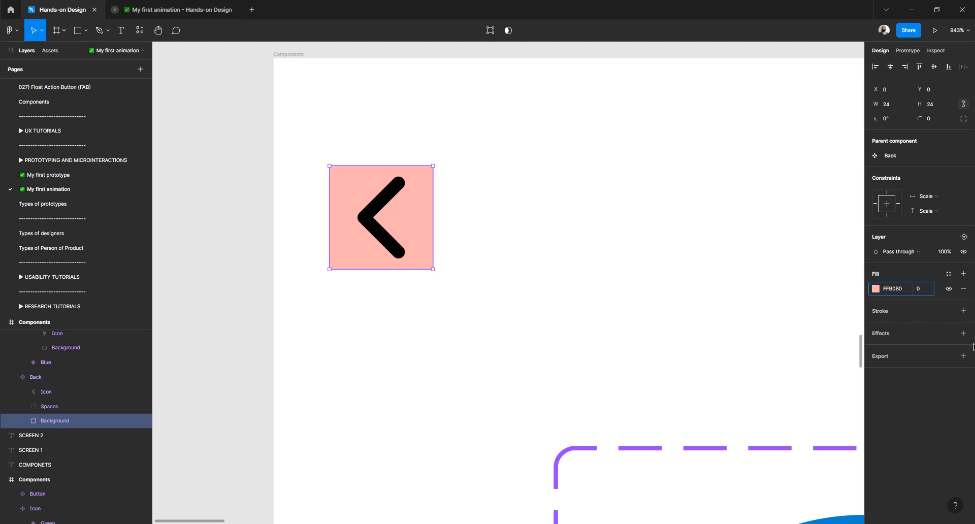
key("Return")
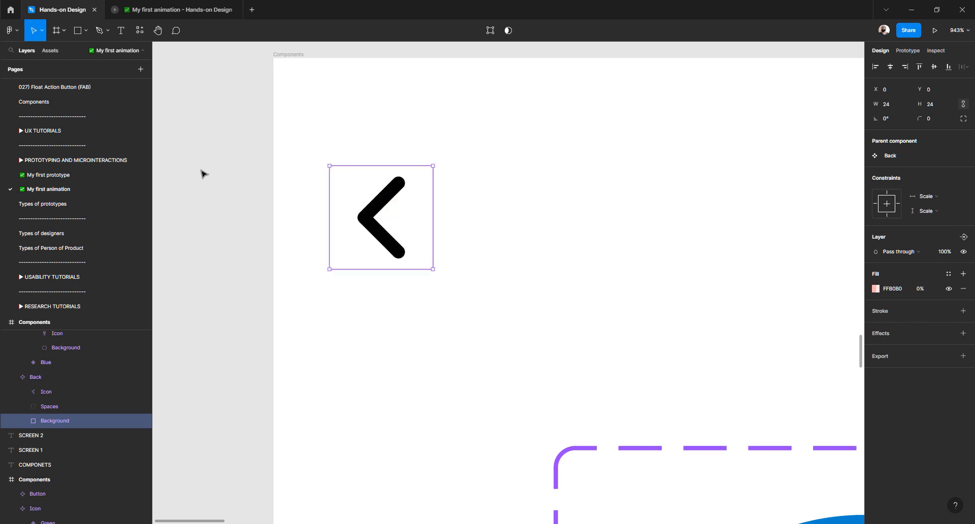
left_click(248, 175)
Add the text "RECORDER" to the gridded Screen 1 frame, between the Back icon and the microphone.
scroll(415, 198, "down", 10)
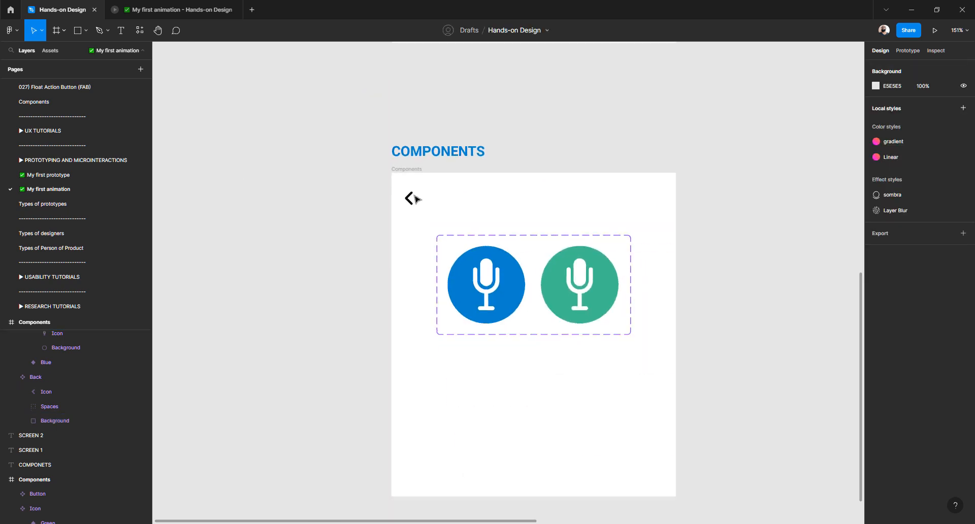
scroll(415, 201, "right", 10)
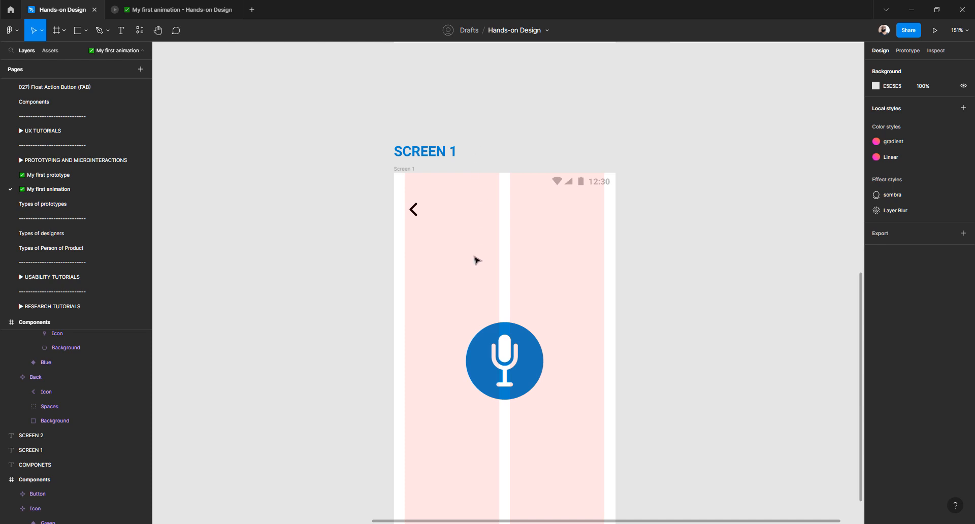
key("t")
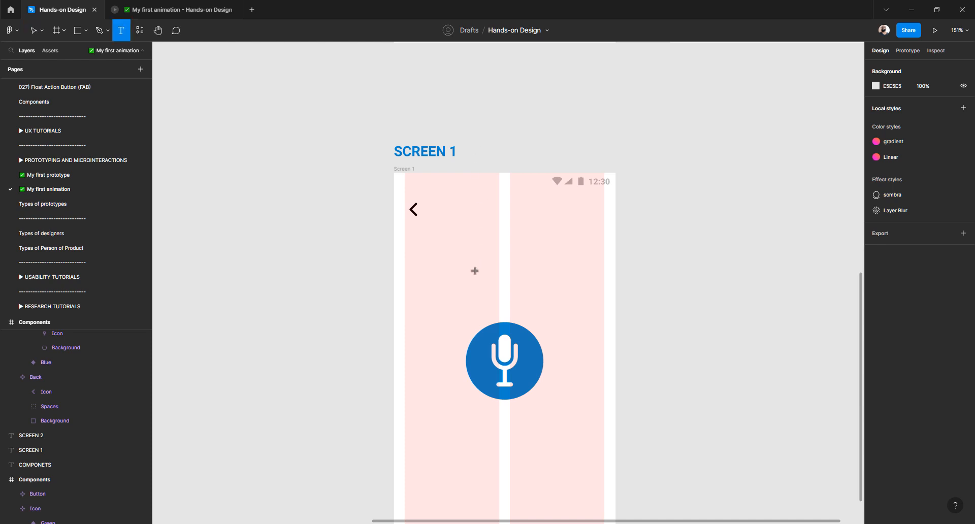
left_click(667, 296)
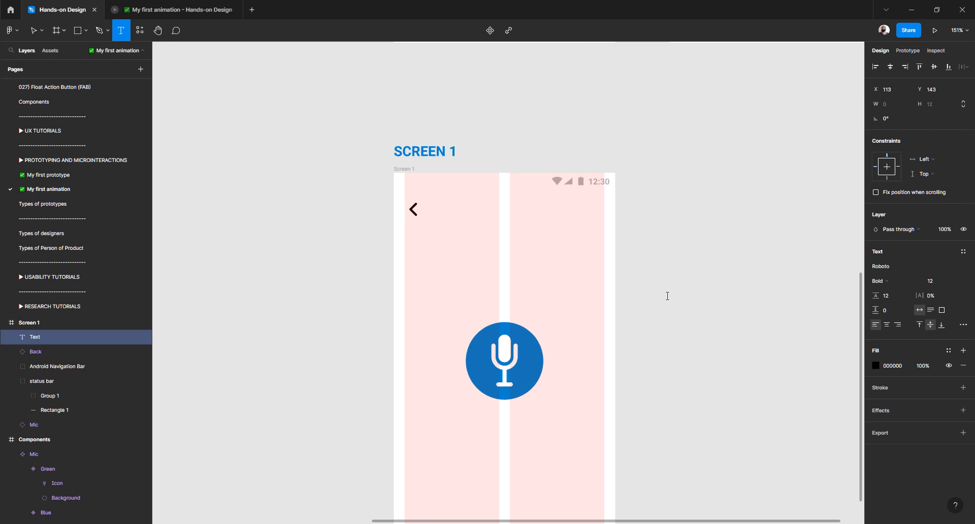
type("R")
key("BackSpace")
type("RECORDER")
key("Escape")
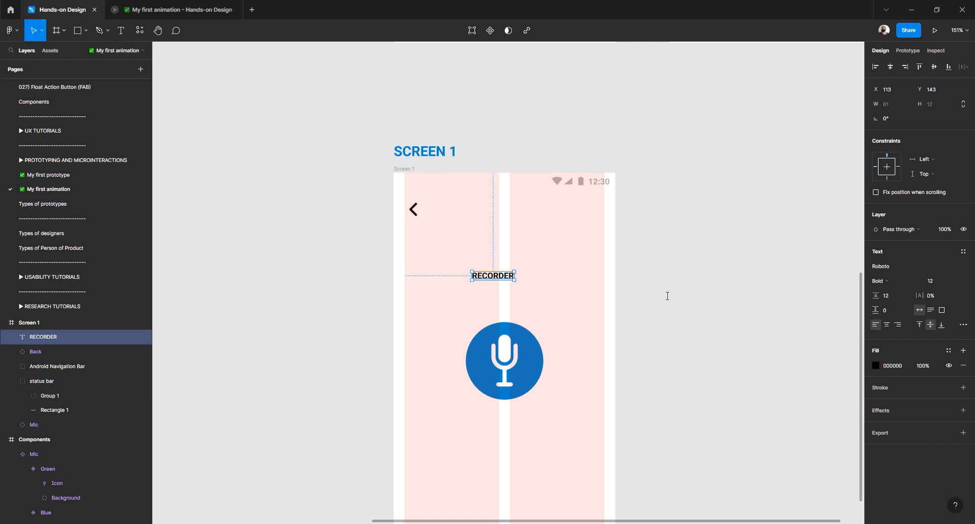
Set the font size of the RECORDER title to 20.
left_click(930, 280)
key("Return")
left_click(937, 281)
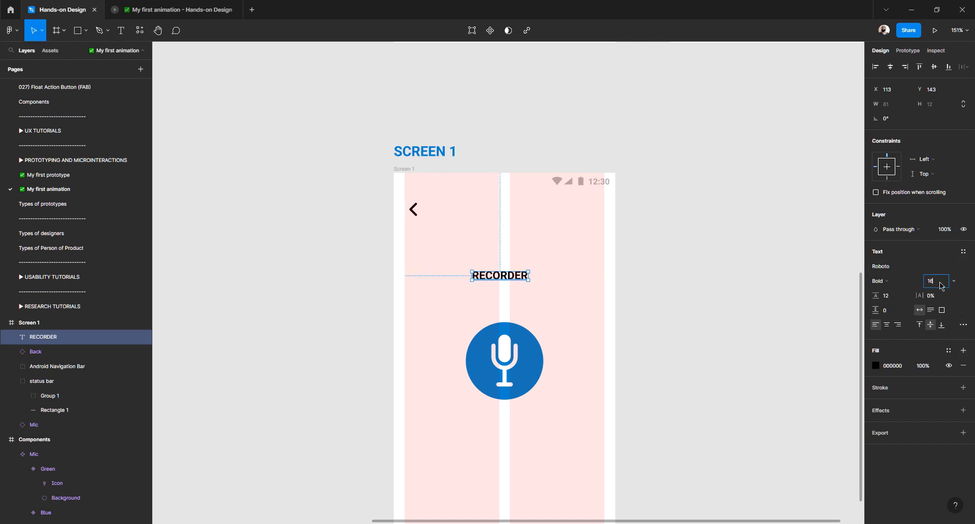
key("Return")
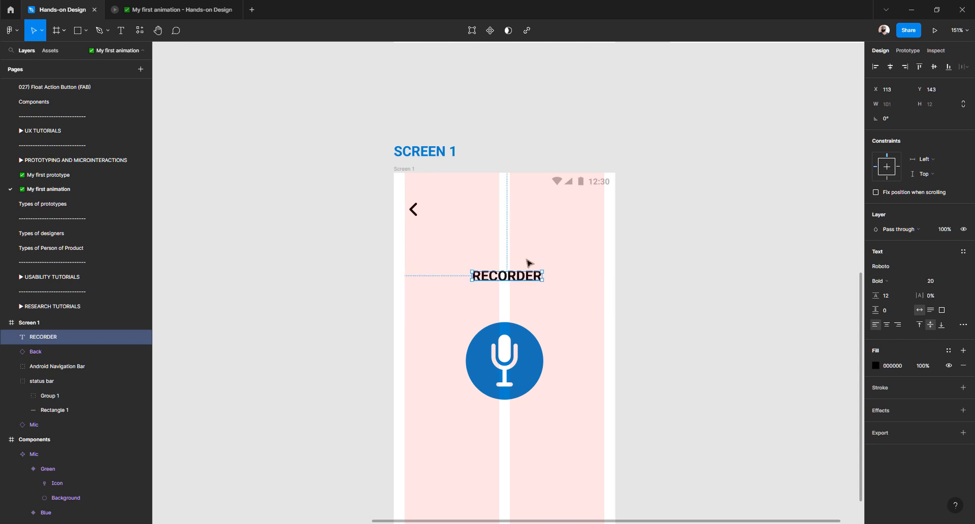
Stretch the RECORDER text box across both grid columns, from X 16 to a width of 288.
left_click_drag(470, 276, 406, 276)
scroll(420, 280, "up", 10)
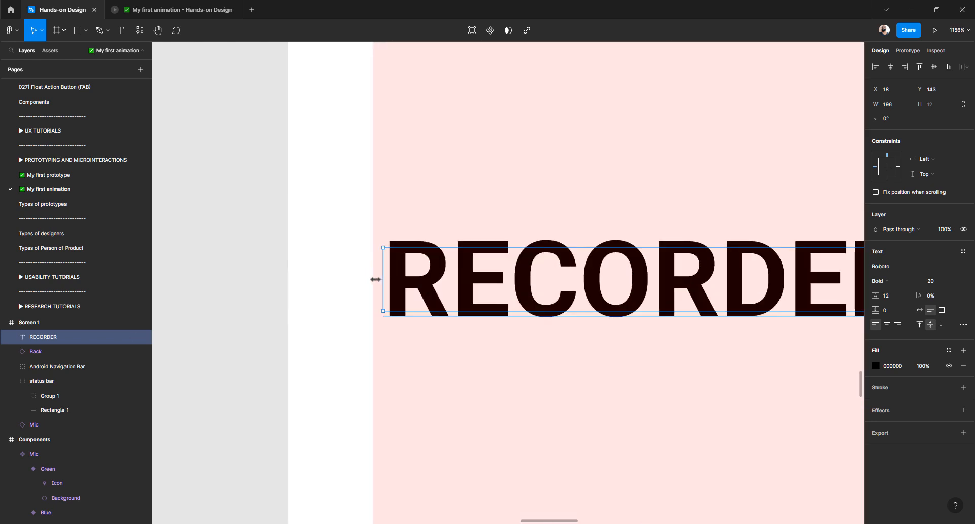
left_click_drag(382, 279, 330, 283)
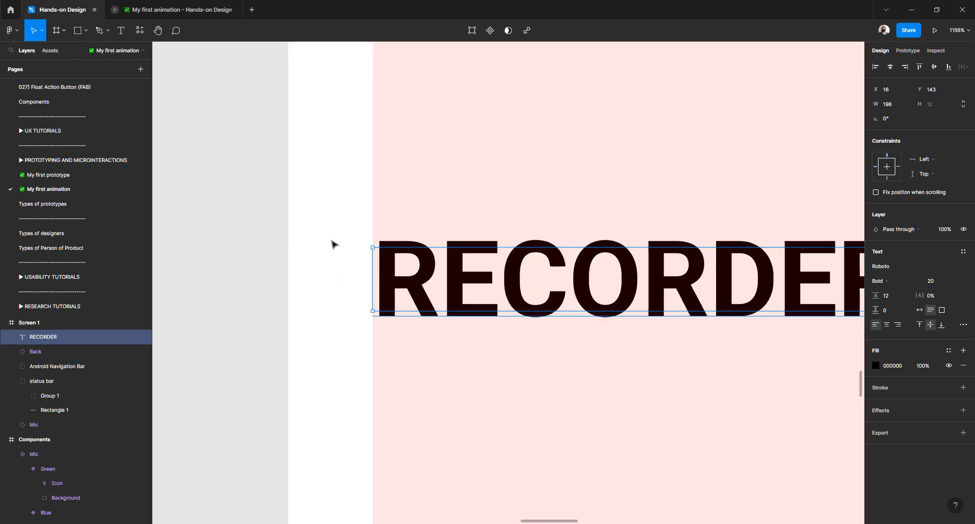
scroll(335, 245, "down", 5)
left_click_drag(620, 250, 746, 253)
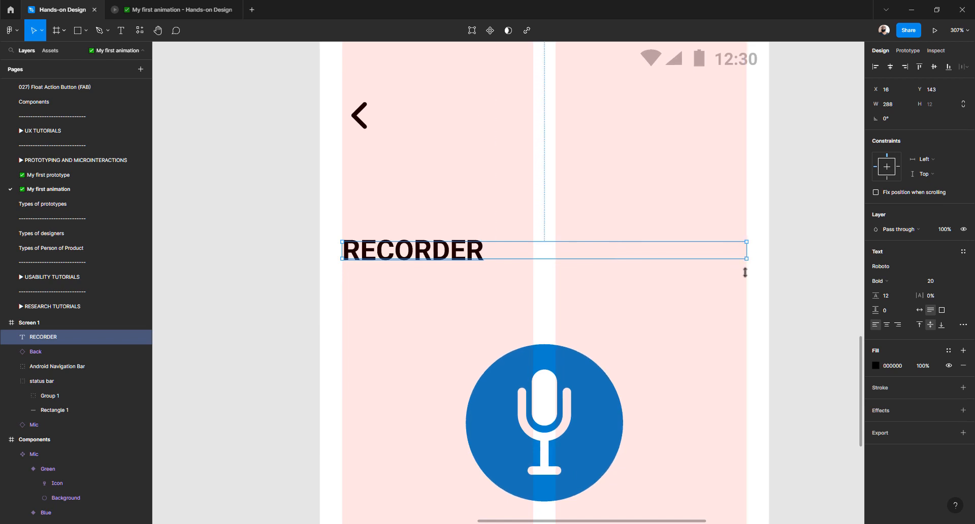
Set the RECORDER title's line height to Auto and center its text horizontally.
left_click(896, 298)
key("Return")
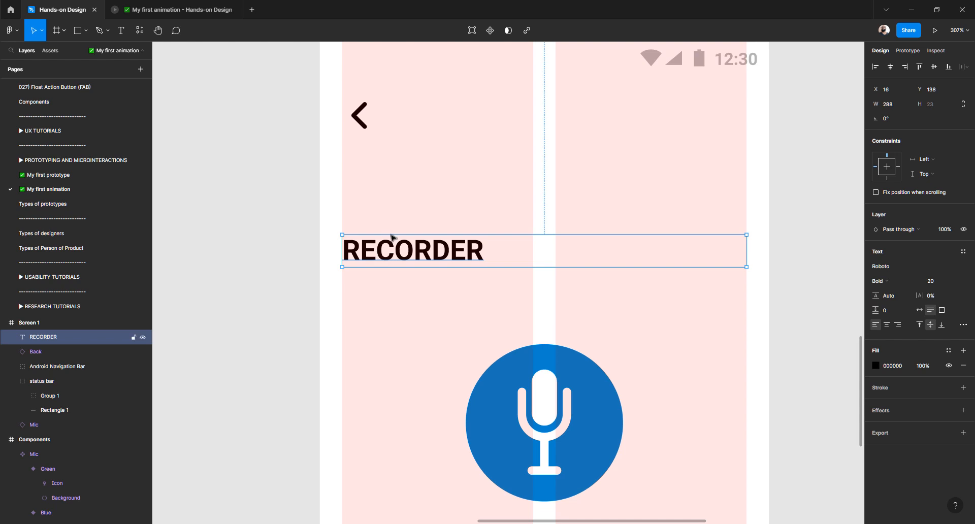
left_click(888, 326)
left_click(794, 185)
Move the RECORDER title up to Y 89, 24 px below the Back icon.
scroll(546, 248, "down", 3)
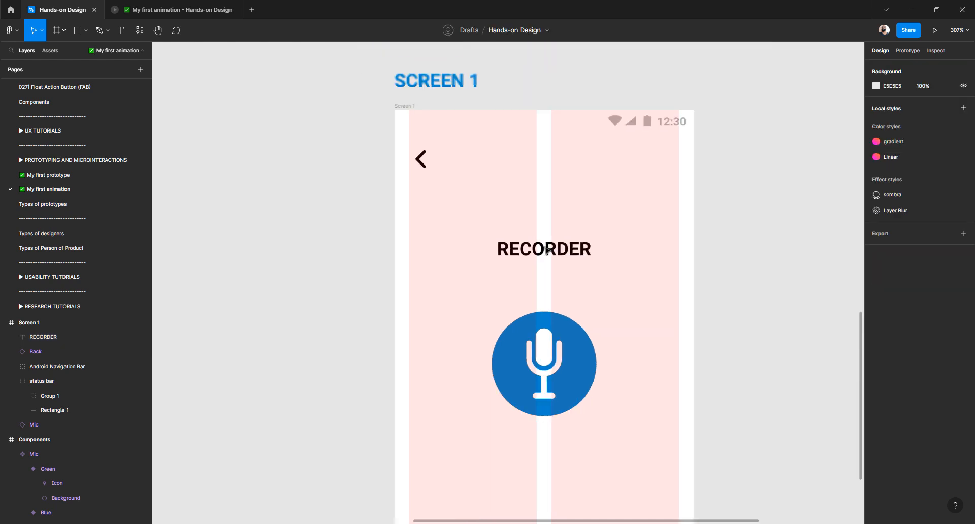
left_click(547, 249)
key("alt")
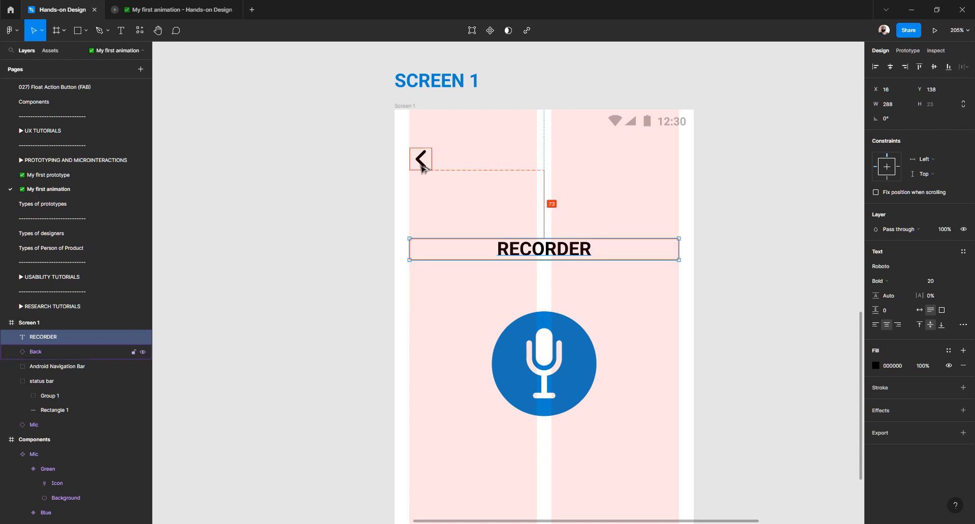
key("shift+Up")
key("shift+Up")
key("shift+Up")
key("shift+Up")
key("shift+Up")
key("shift+Up")
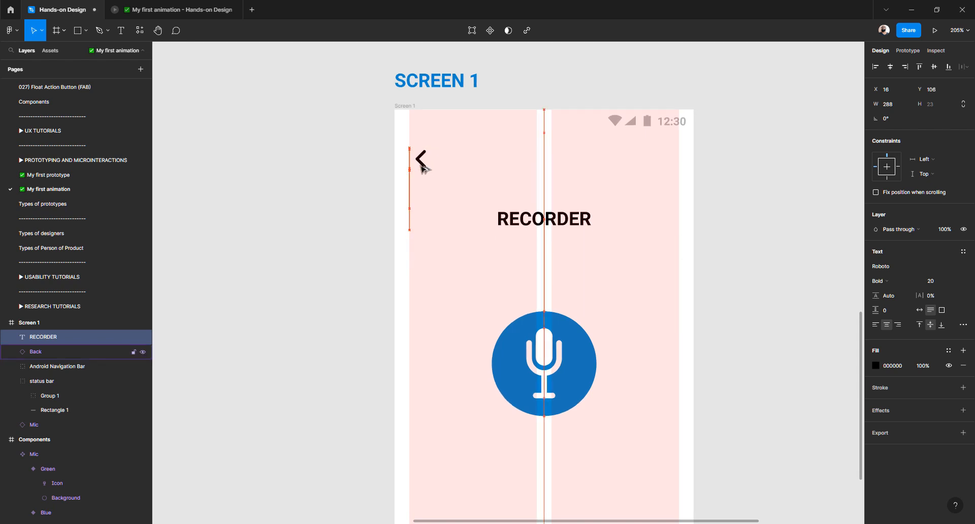
key("alt")
key("Up")
key("alt")
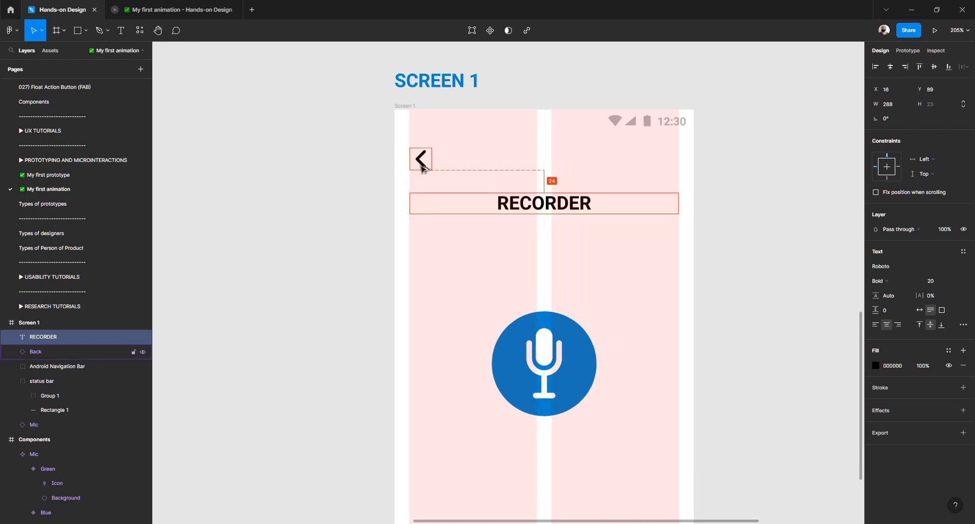
Move the RECORDER title down to Y 129, keeping it at X 16.
key("shift+Down")
key("shift+Down")
key("shift+Down")
key("shift+Down")
key("Down")
key("Down")
key("Down")
key("Down")
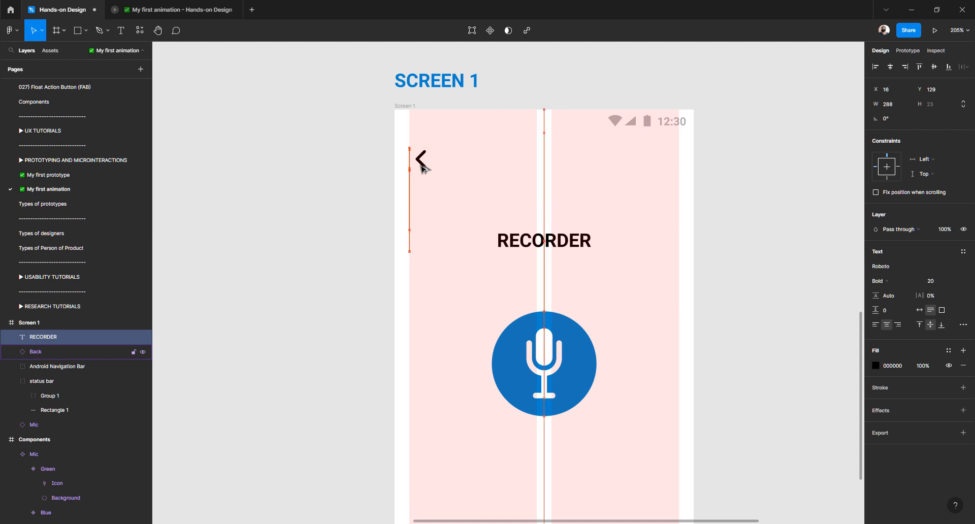
key("alt")
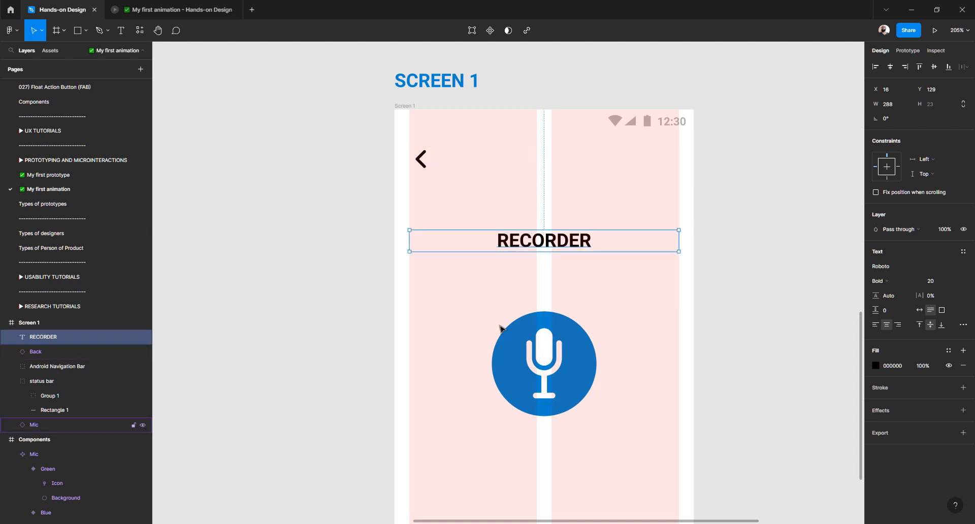
Move the Mic instance up to Y 184, 32 px below the RECORDER title.
left_click(527, 335)
left_click(449, 323)
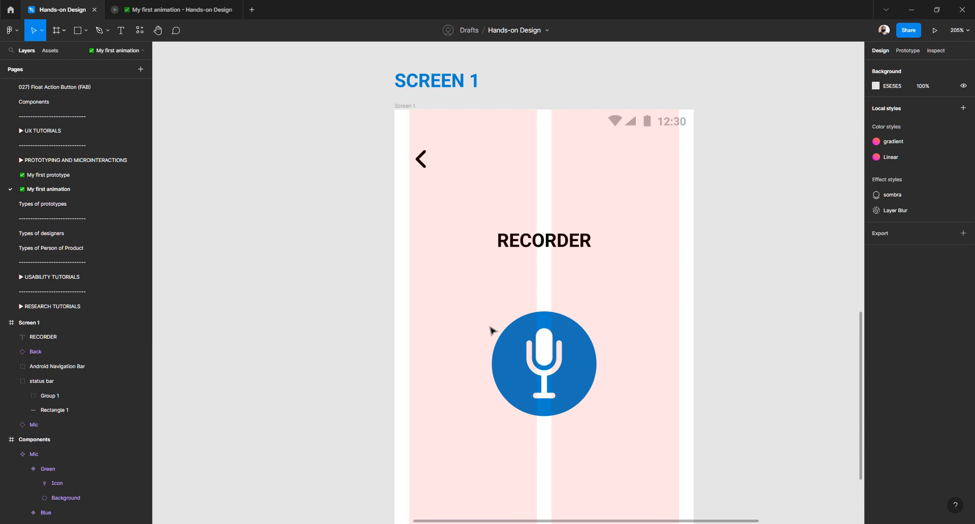
left_click(550, 339)
key("alt")
key("shift+Up")
key("shift+Up")
key("shift+Up")
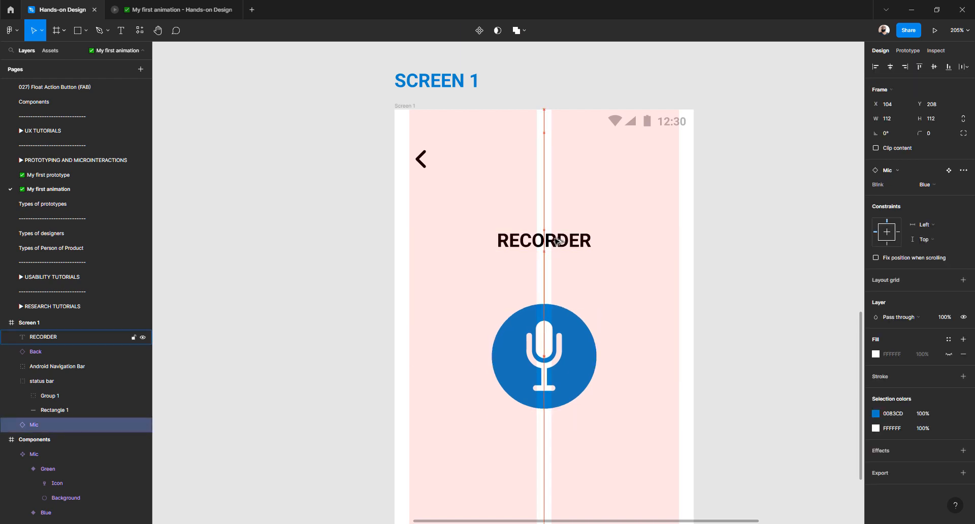
key("Up")
key("Up")
key("alt")
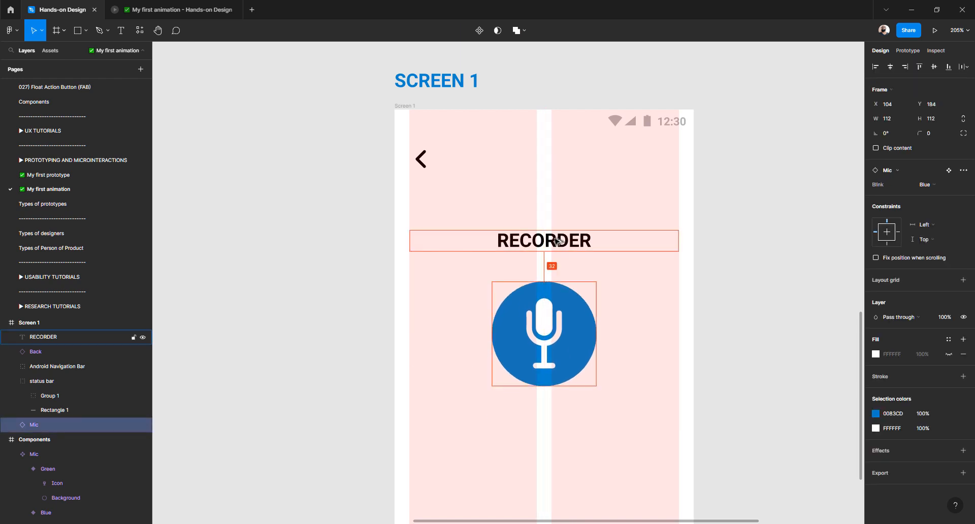
Move the Mic instance down to Y 224, leaving a larger gap below the RECORDER title.
key("shift+Up")
key("alt")
key("shift+Down")
key("shift+Down")
key("shift+Down")
key("shift+Down")
key("shift+Down")
key("shift+Down")
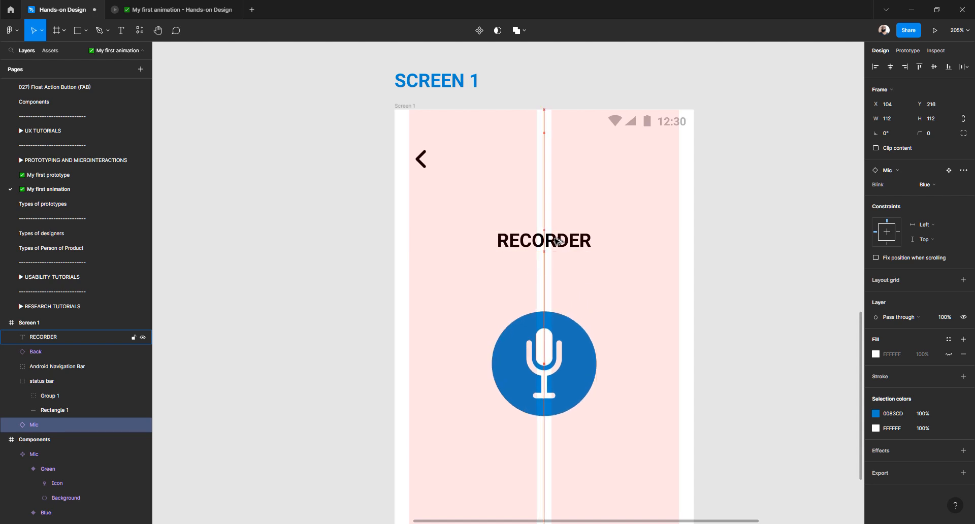
key("alt")
key("alt")
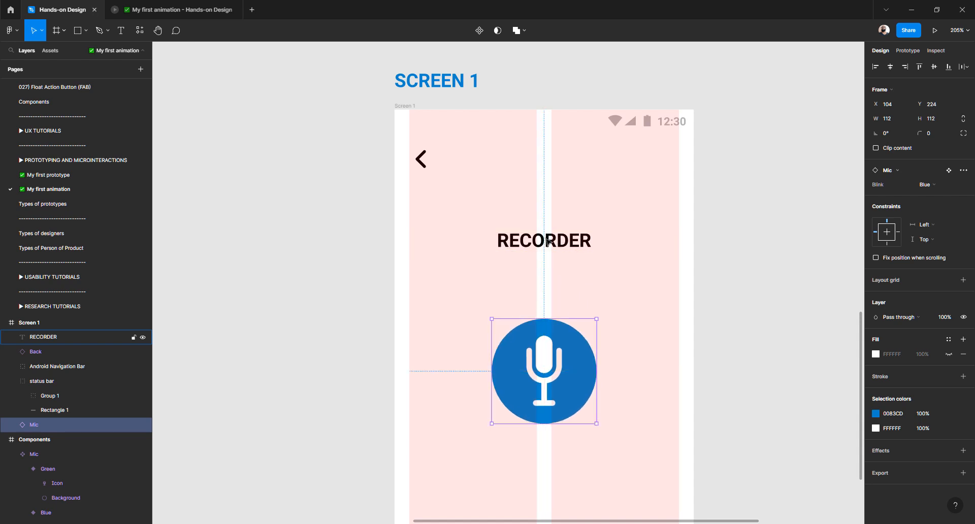
left_click(303, 257)
scroll(304, 258, "down", 3)
scroll(302, 258, "down", 1)
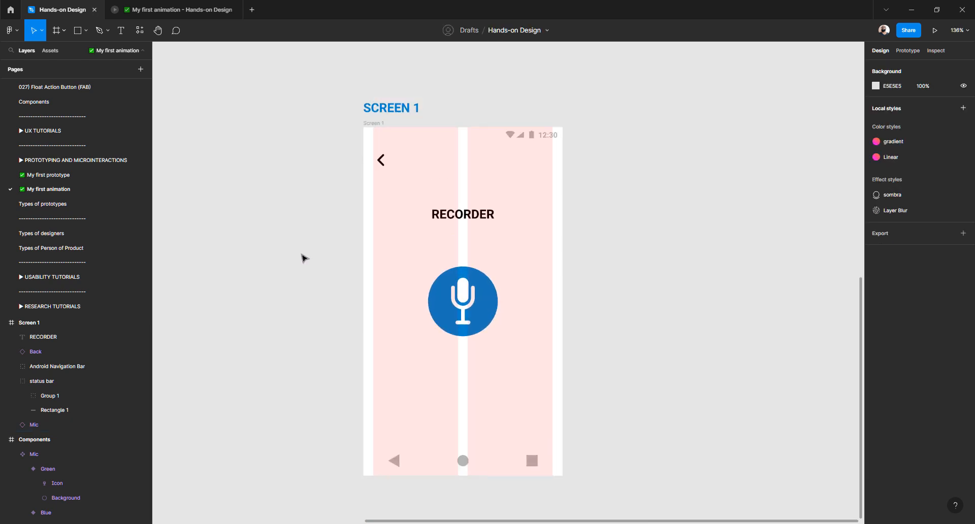
scroll(419, 228, "up", 8)
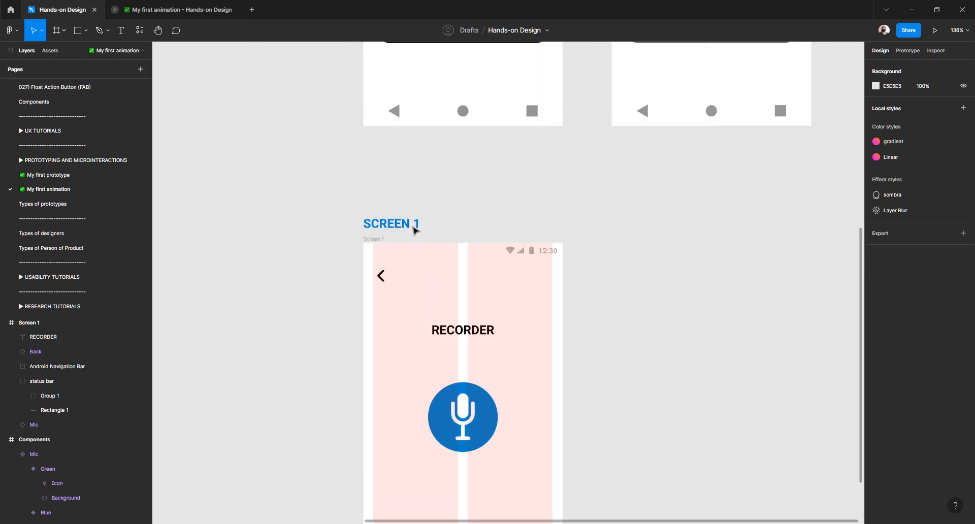
scroll(451, 266, "down", 4)
scroll(451, 267, "down", 3)
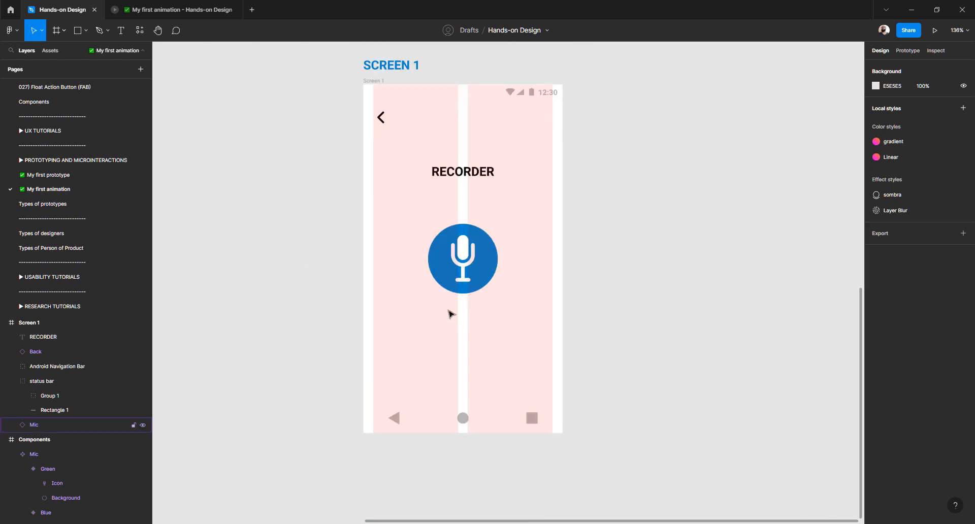
Add the bold Roboto text "Label" below the microphone on Screen 1 and set its font size to 16.
key("t")
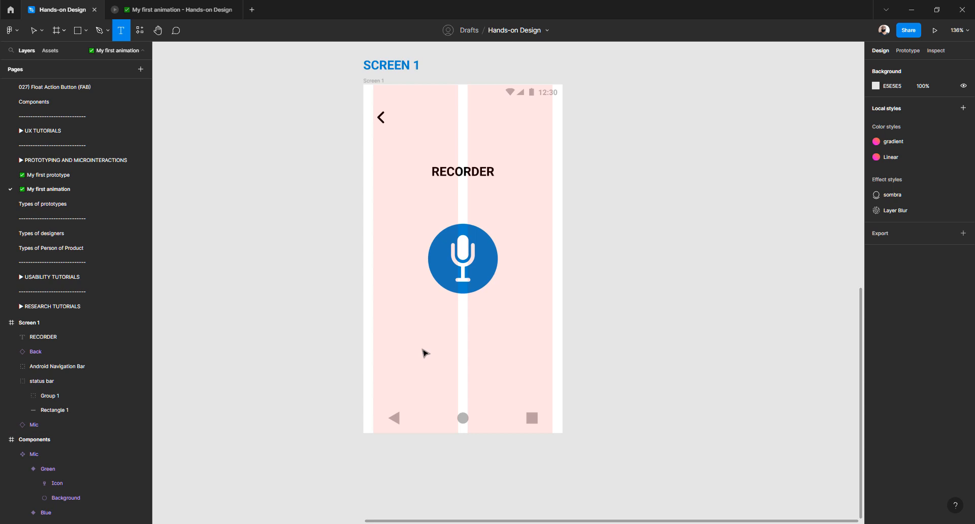
left_click(495, 357)
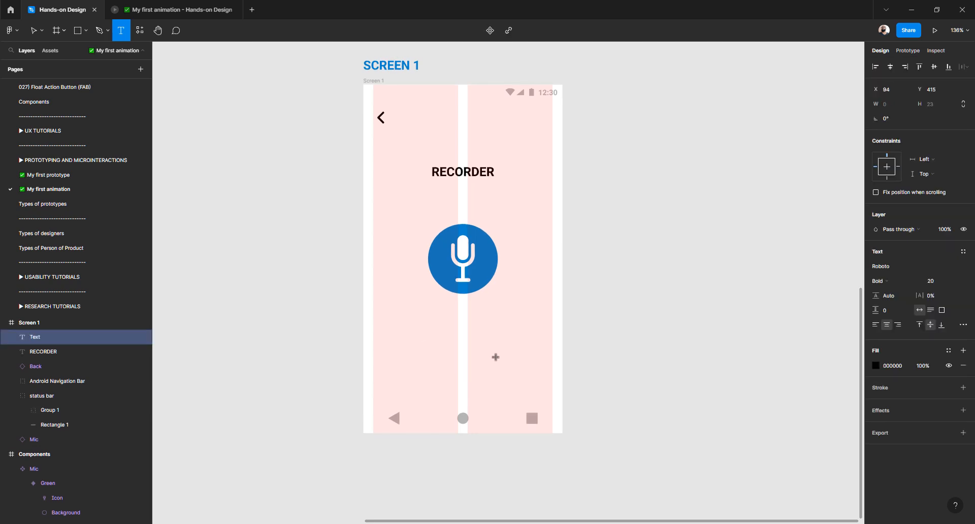
scroll(495, 357, "up", 2)
scroll(493, 357, "left", 2)
type("Label")
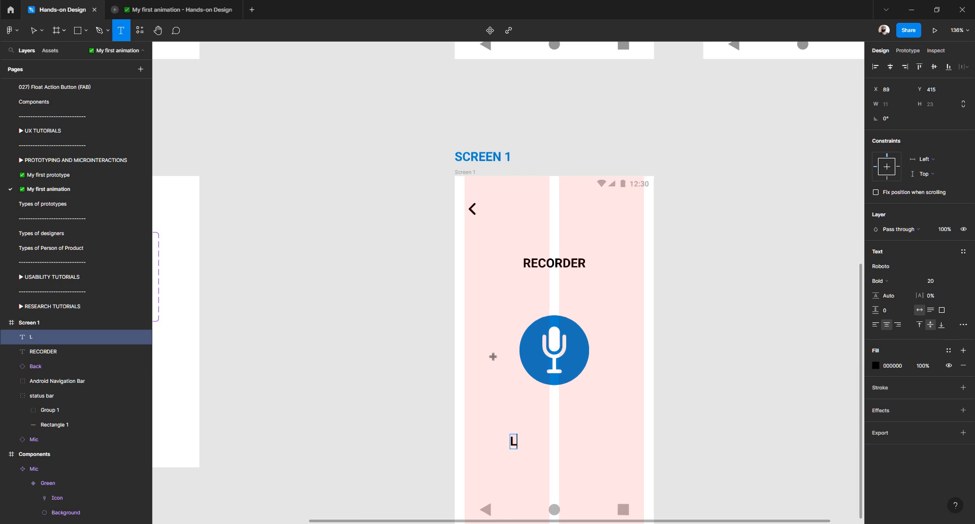
key("Escape")
left_click(931, 281)
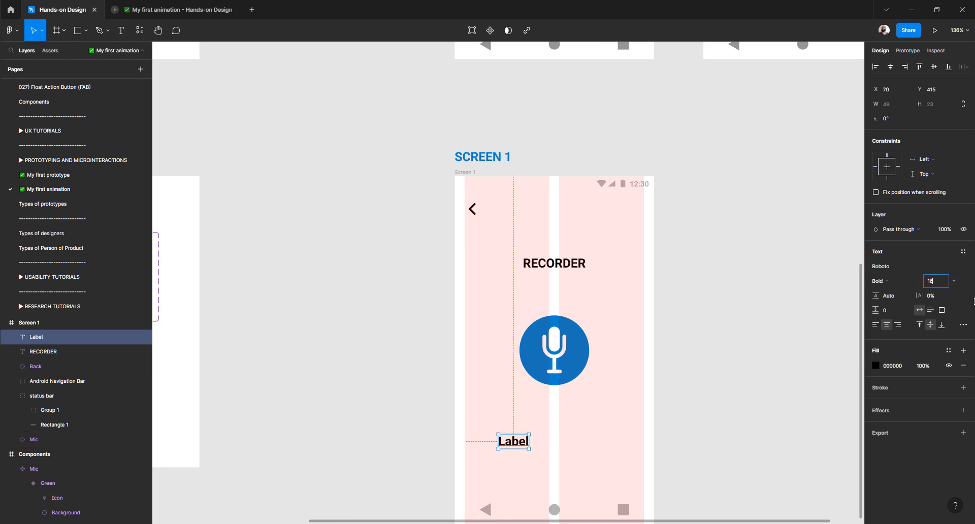
type("16")
key("Return")
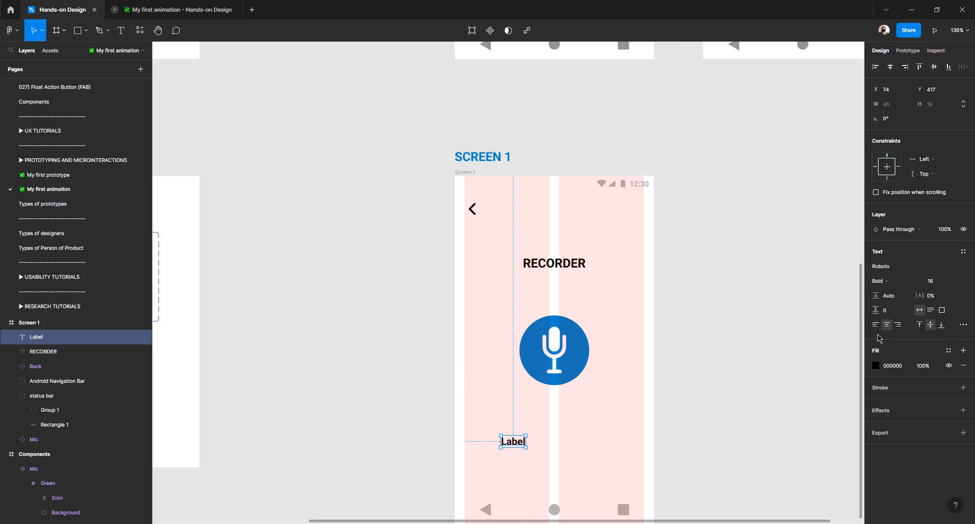
Change the new text below the microphone to uppercase LABEL.
double_click(518, 444)
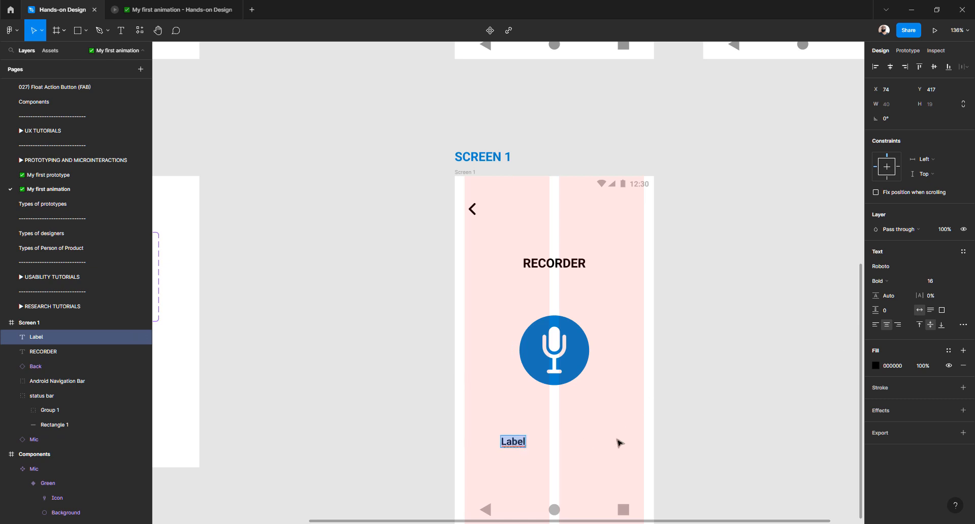
type("LABEL")
key("Escape")
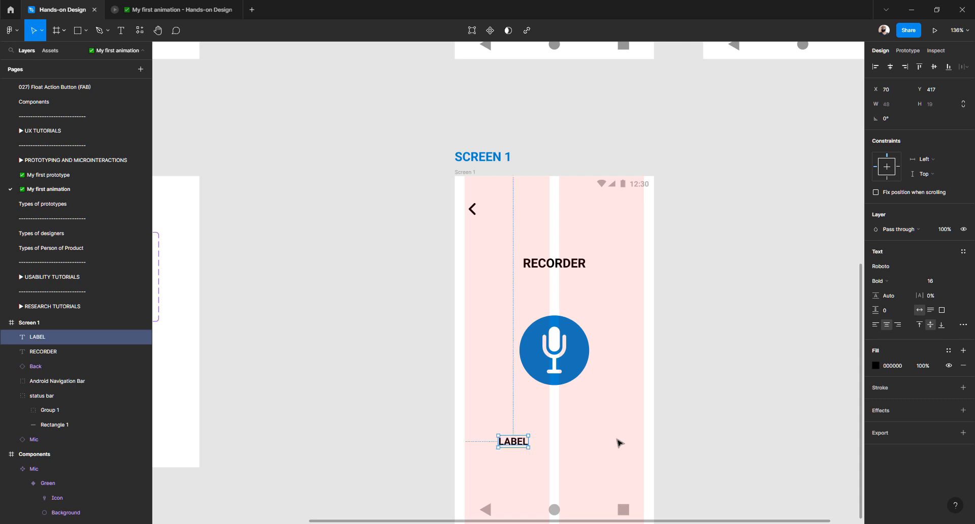
Wrap the LABEL text in an auto layout frame and give the frame a black 000000 fill.
key("shift+a")
scroll(531, 441, "up", 5)
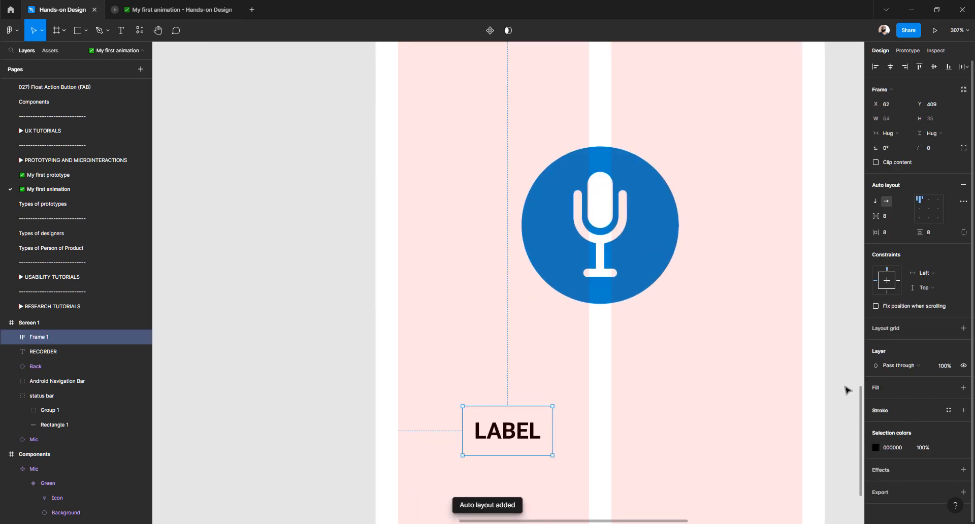
left_click(878, 389)
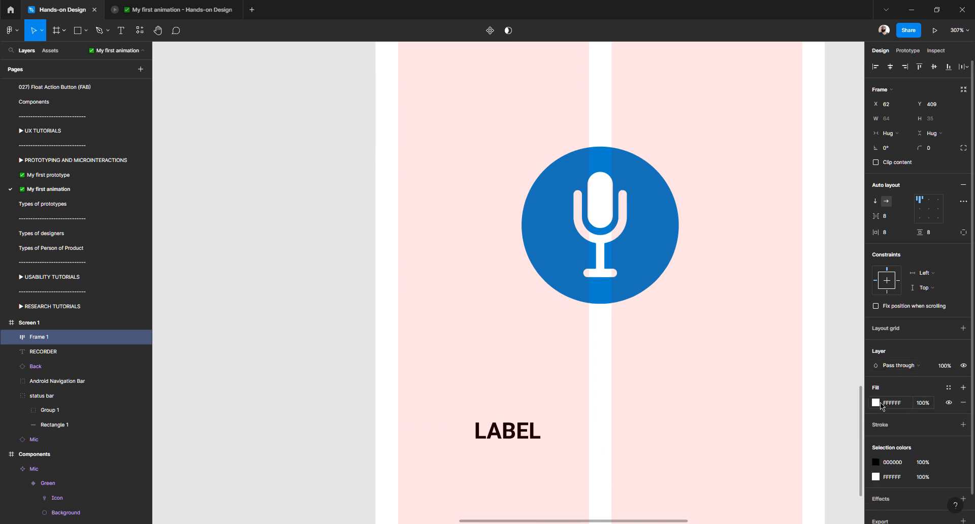
left_click(876, 402)
left_click_drag(835, 387, 722, 450)
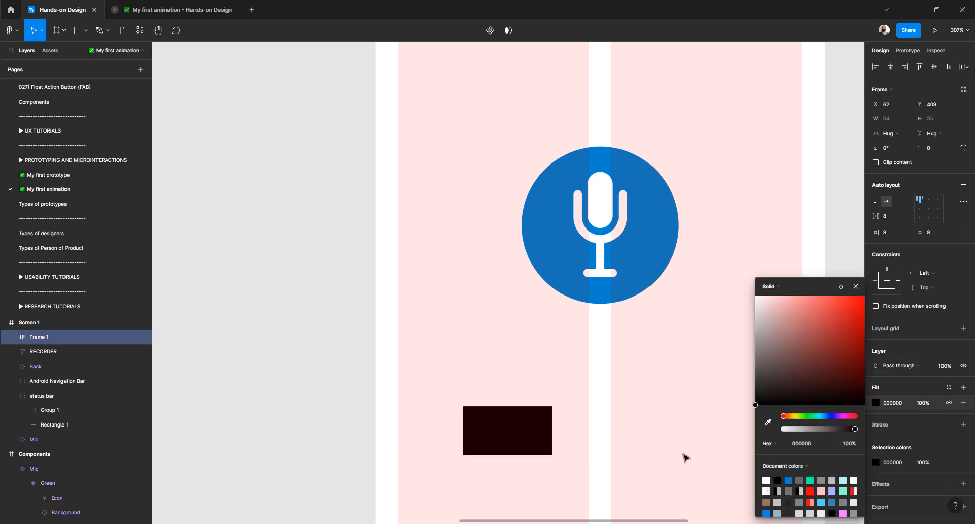
left_click(875, 464)
left_click(875, 464)
left_click_drag(801, 356, 695, 267)
left_click(856, 390)
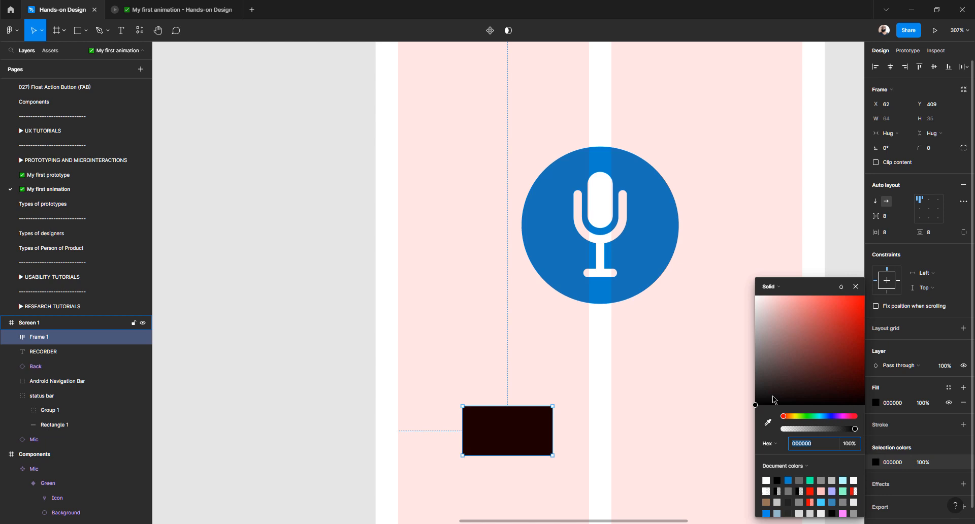
Set the fill of the LABEL text inside the black frame to white FFFFFF.
double_click(515, 435)
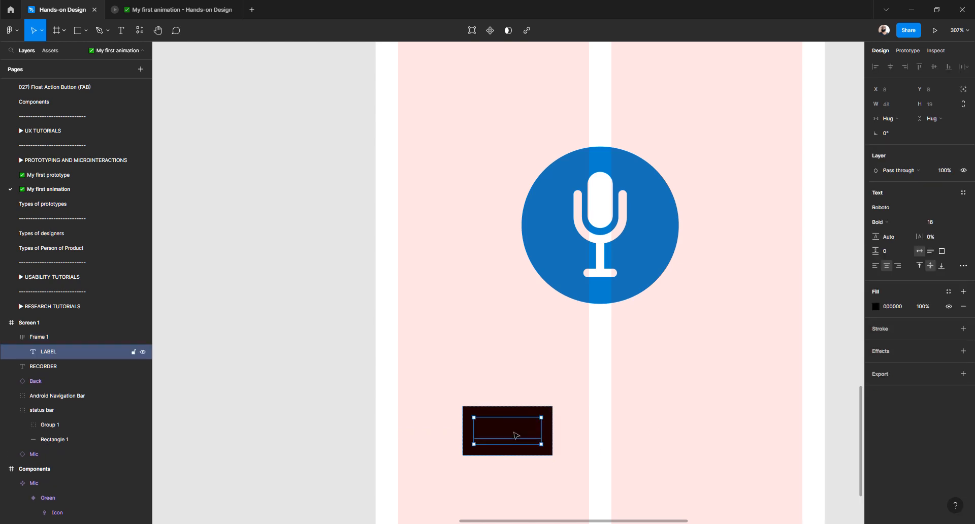
left_click(875, 308)
left_click_drag(794, 327, 291, 361)
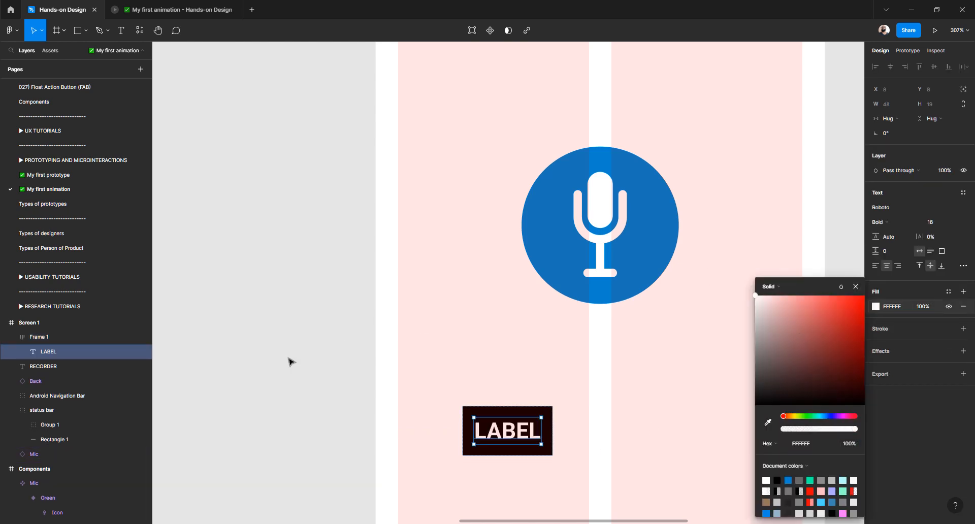
Reduce the LABEL text's font size to 14.
left_click(937, 229)
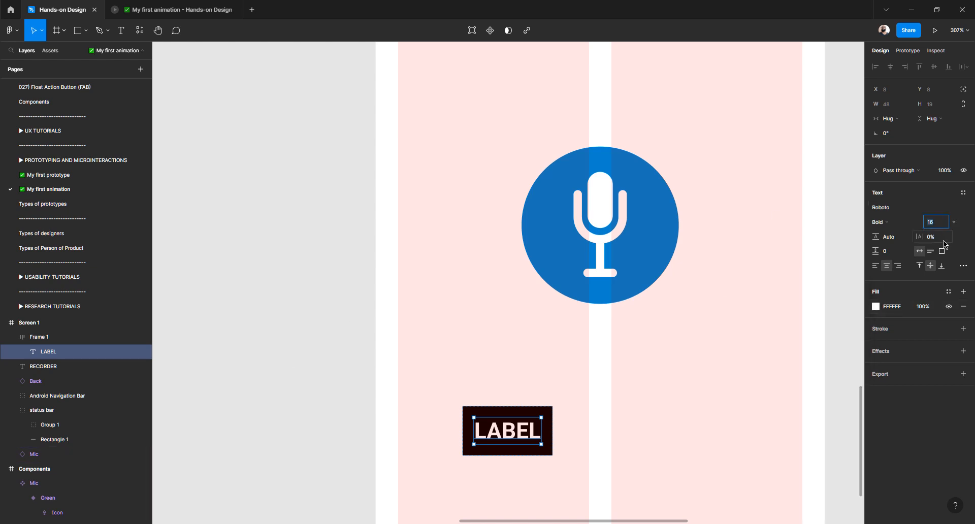
key("Return")
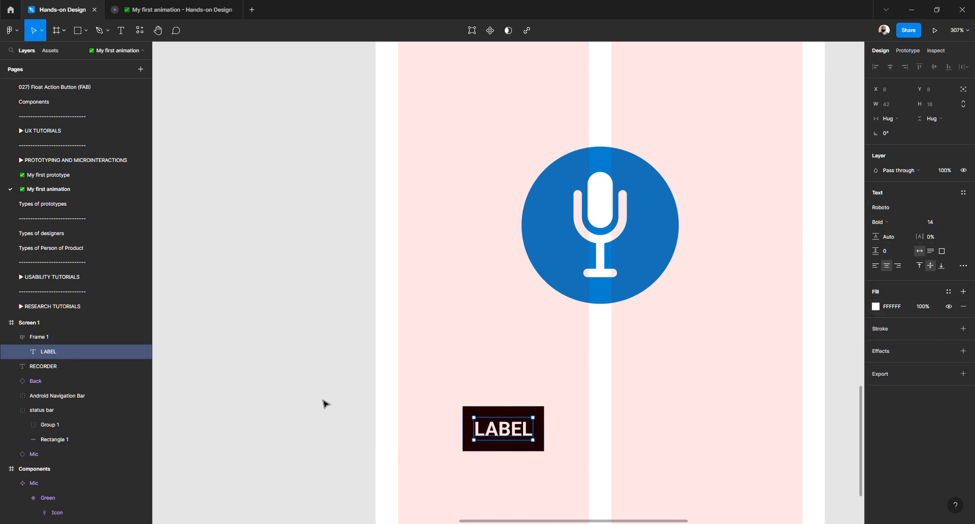
left_click(425, 404)
Stretch the black LABEL frame across both grid columns, from X 16 to a width of 288 px.
scroll(426, 403, "down", 3)
left_click(490, 366)
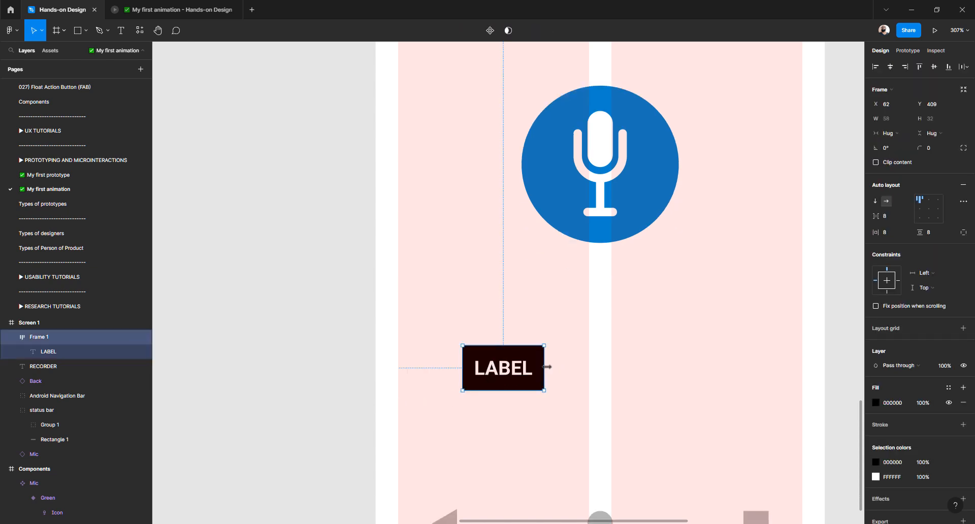
left_click_drag(770, 359, 802, 361)
left_click_drag(463, 374, 397, 376)
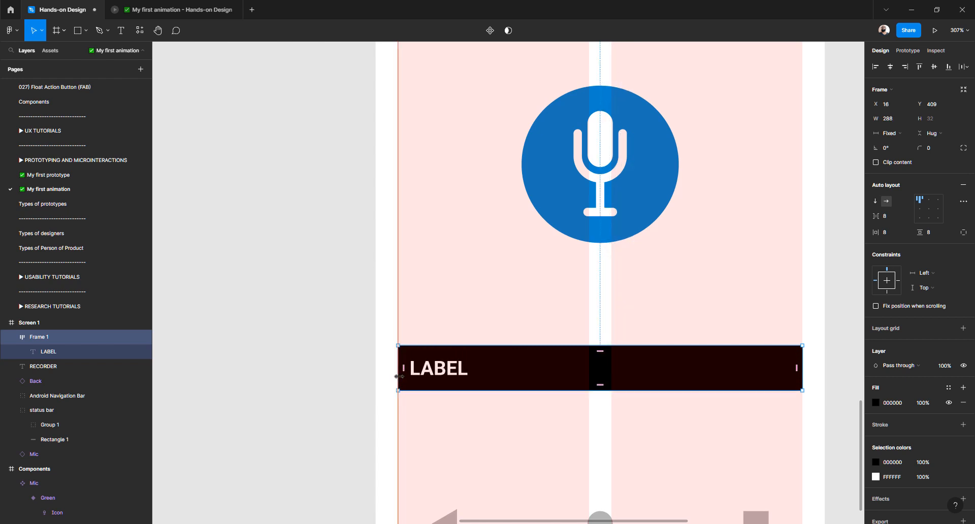
Round the black LABEL frame's corners with a radius of 32.
left_click(937, 153)
type("32")
key("Return")
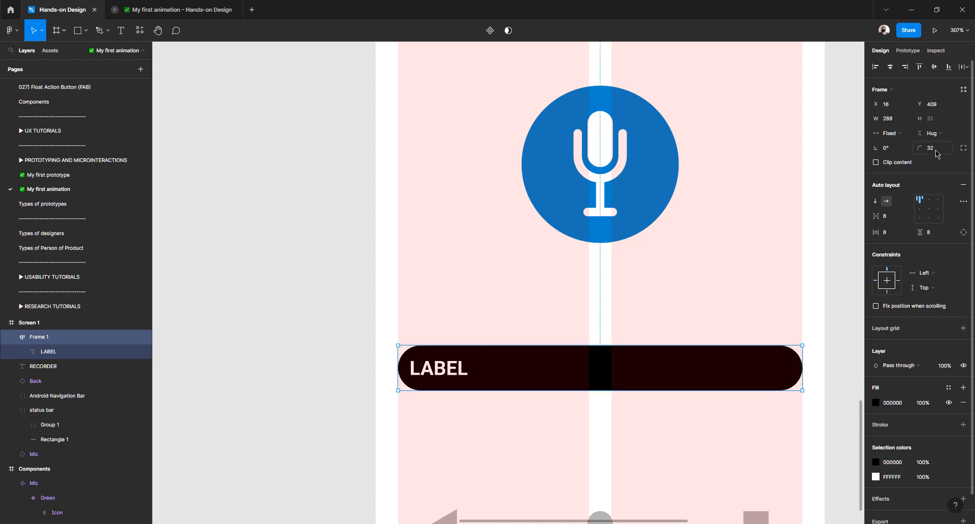
Center the LABEL text within its auto layout frame and increase the frame's height to 40 px.
left_click(929, 213)
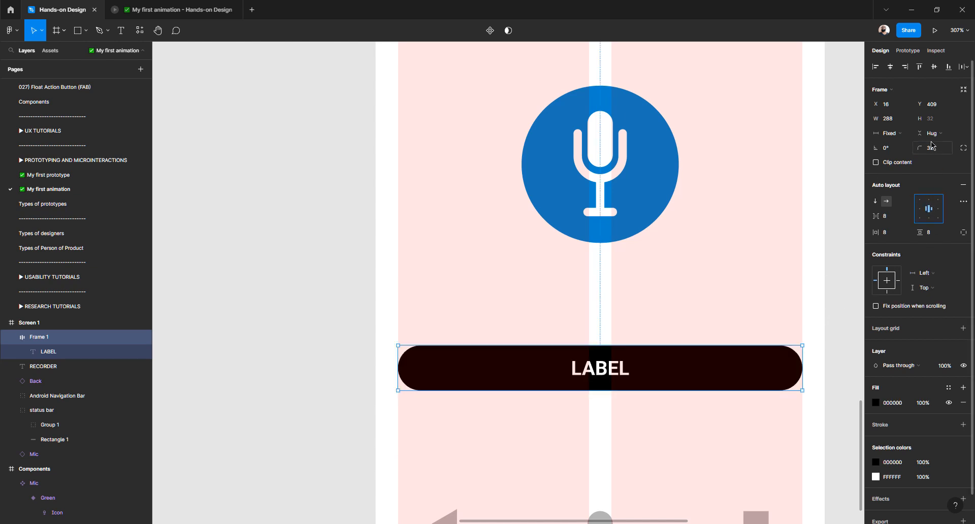
left_click_drag(605, 392, 605, 401)
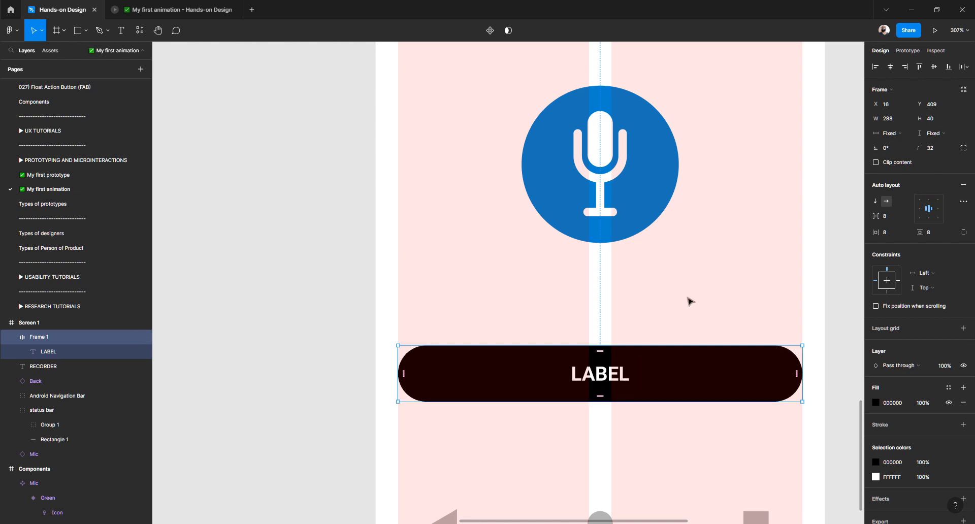
Lower the black LABEL frame's height to 8 px and raise it back to 40 px.
left_click(932, 121)
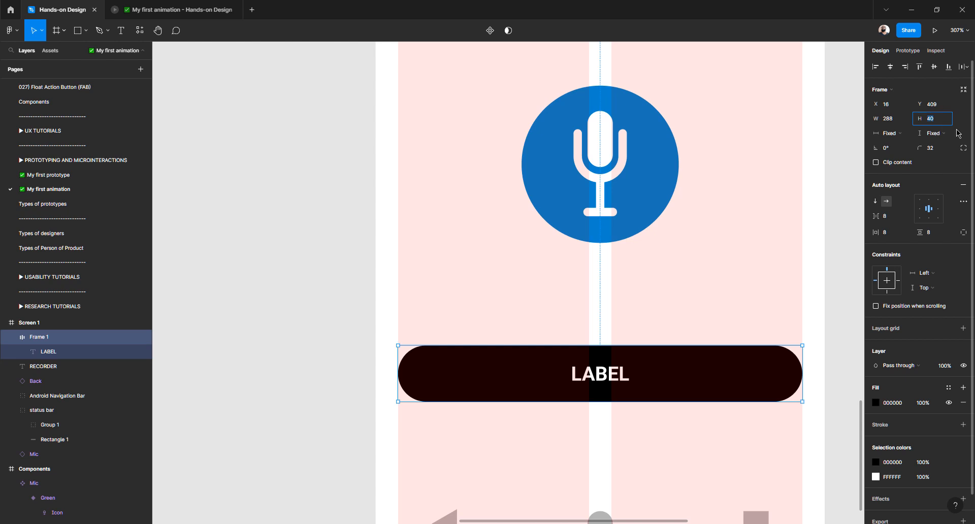
key("Down")
key("Down")
key("Down")
key("Down")
key("Down")
key("Down")
key("Down")
key("Down")
key("Down")
key("Down")
key("Down")
key("Down")
key("Down")
key("Down")
key("Down")
key("Down")
key("Down")
key("Down")
key("Down")
key("Down")
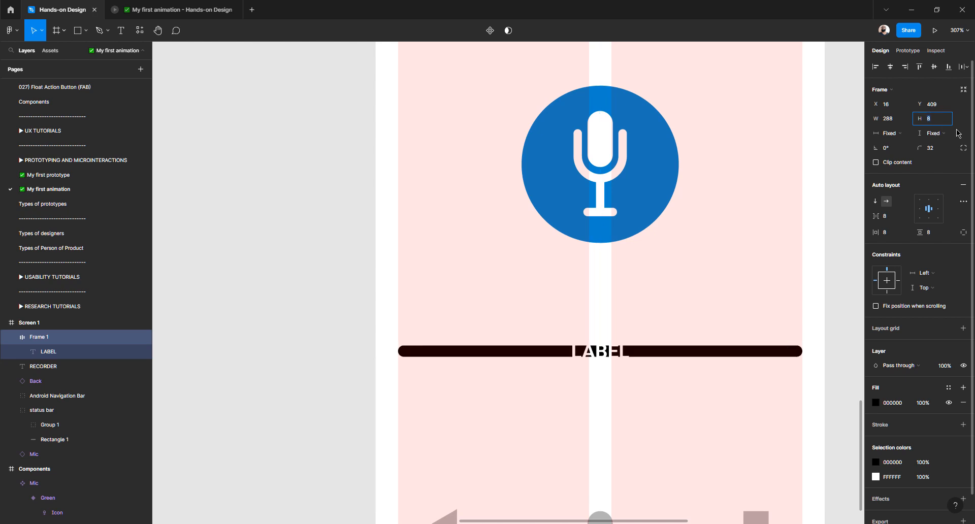
key("Up")
key("Up")
key("Up")
key("Up")
key("Up")
key("Up")
key("Up")
key("Up")
key("Up")
key("Up")
key("Up")
key("Up")
key("Up")
key("Up")
key("Up")
key("Up")
key("Up")
key("Up")
key("Up")
key("Up")
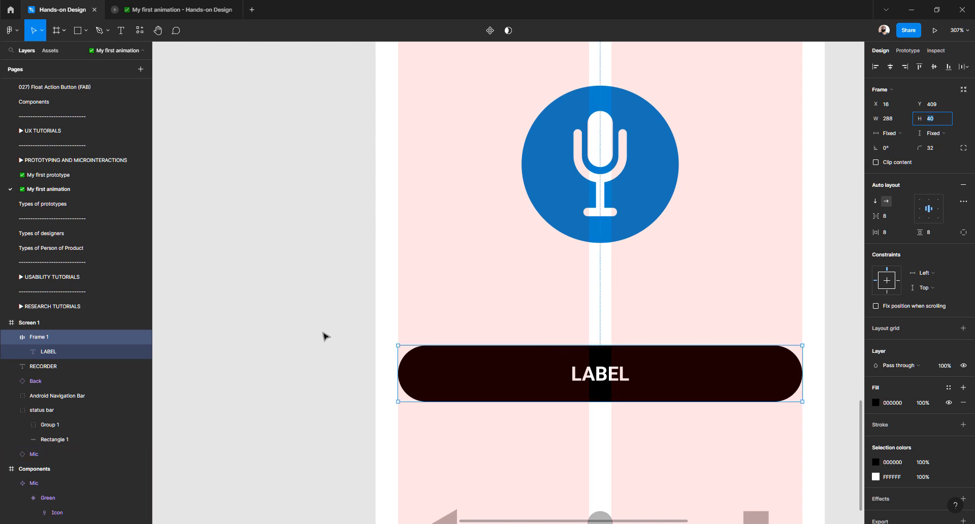
left_click(369, 351)
left_click(523, 371)
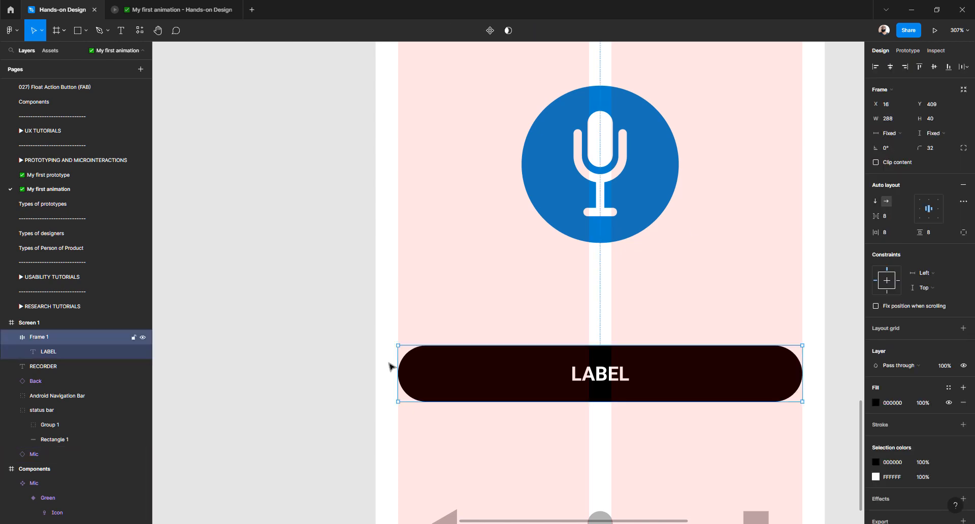
Rename the black auto layout frame to Button and its text layer to Label.
double_click(46, 338)
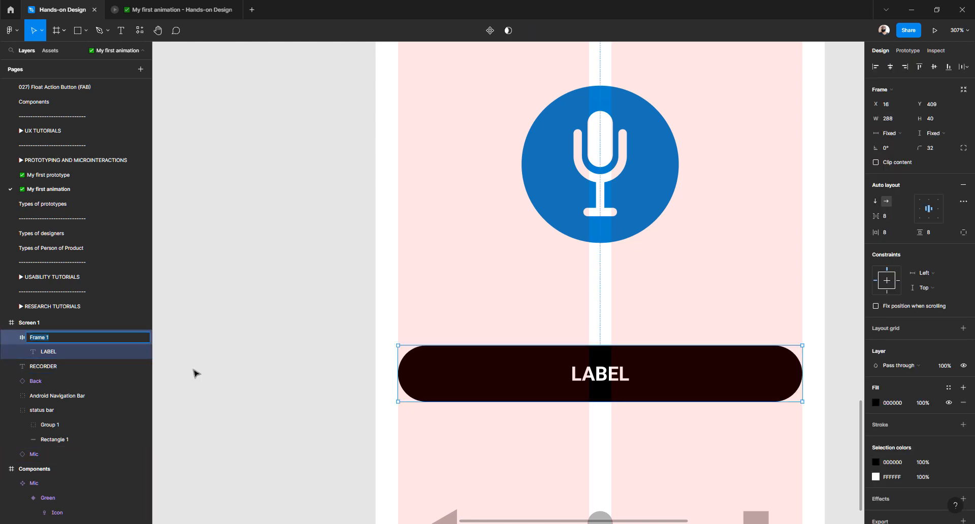
type("bUTton")
key("Tab")
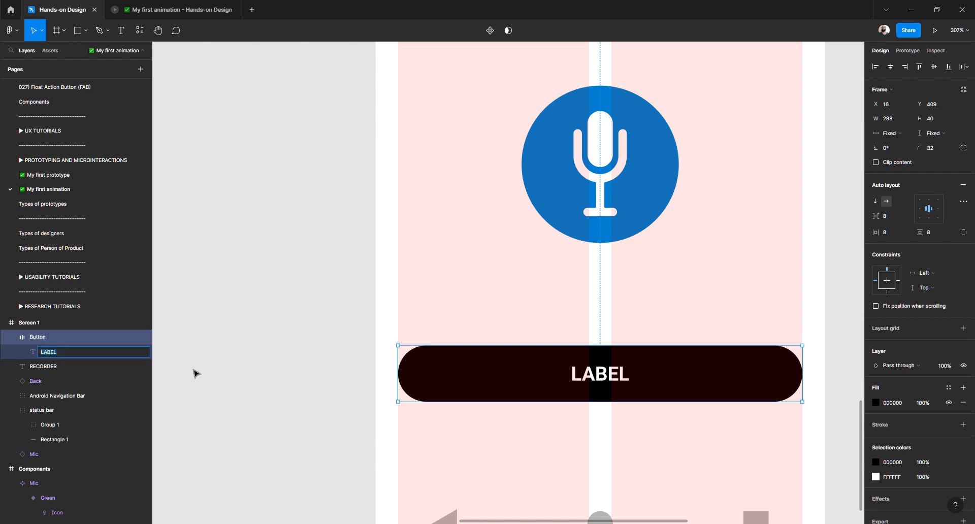
type("Label")
key("Return")
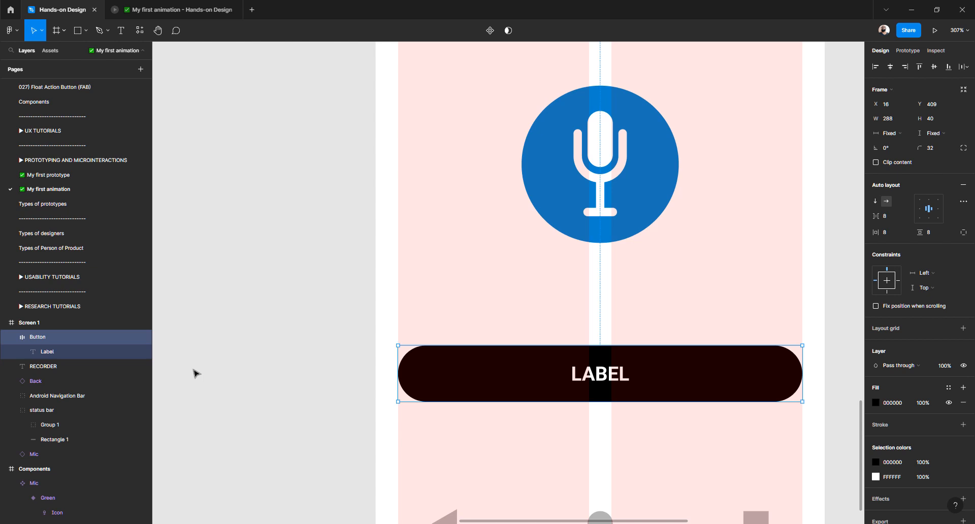
Turn the Button frame into a main component.
left_click(305, 358)
left_click(509, 365)
left_click(490, 31)
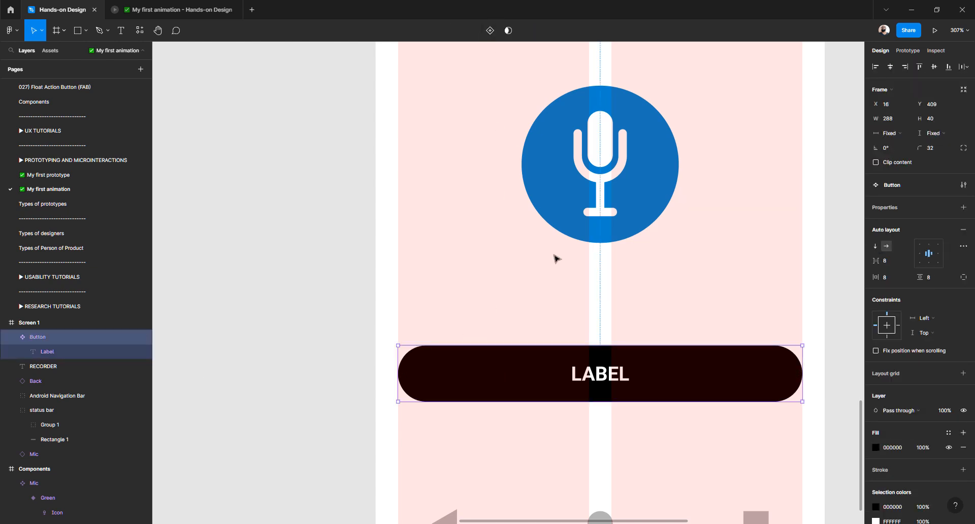
Move the Button main component out of Screen 1 into the Components frame, below the microphones at X 65, Y 297.
scroll(559, 265, "down", 5)
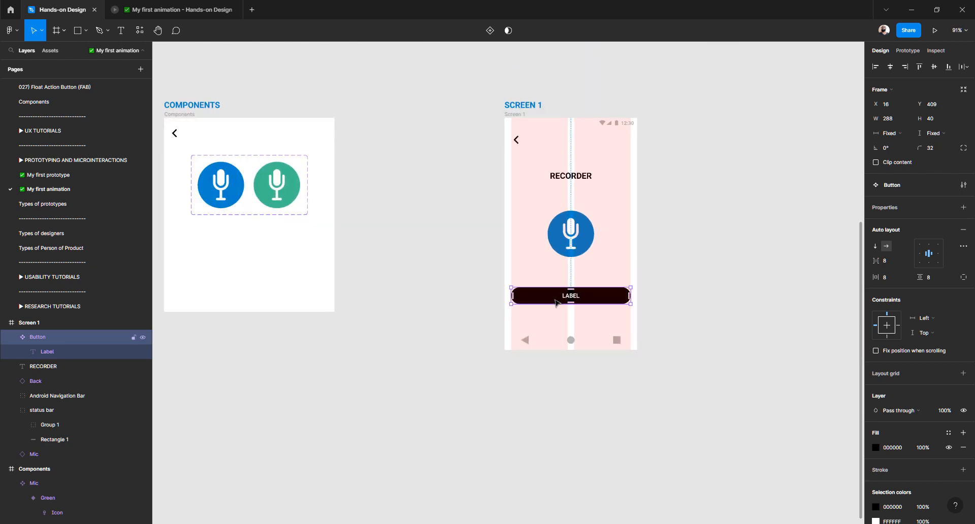
key("ctrl+x")
key("ctrl+v")
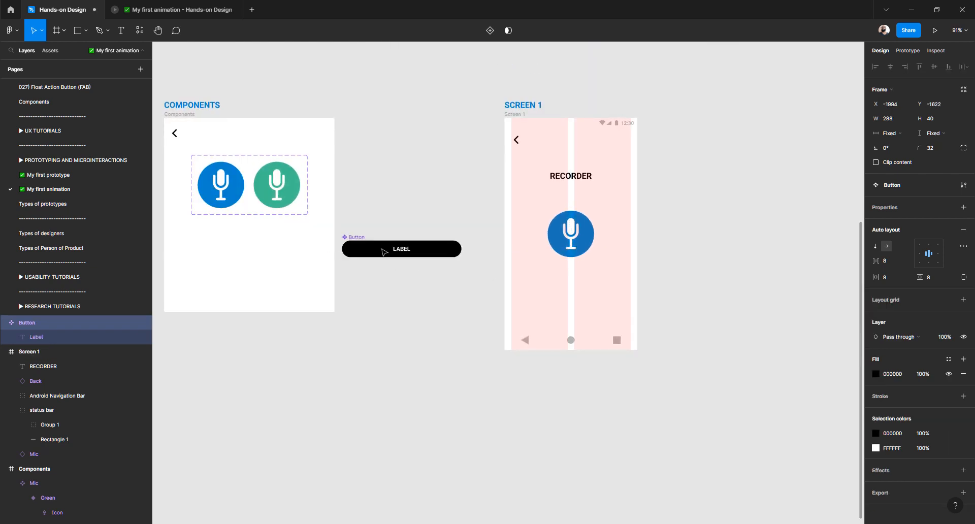
scroll(345, 241, "up", 3)
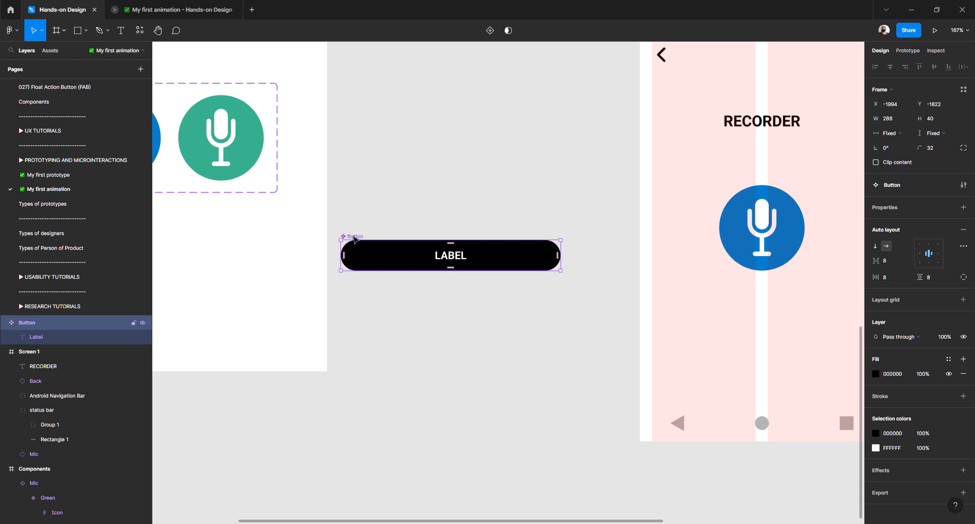
left_click(364, 213)
scroll(519, 202, "left", 5)
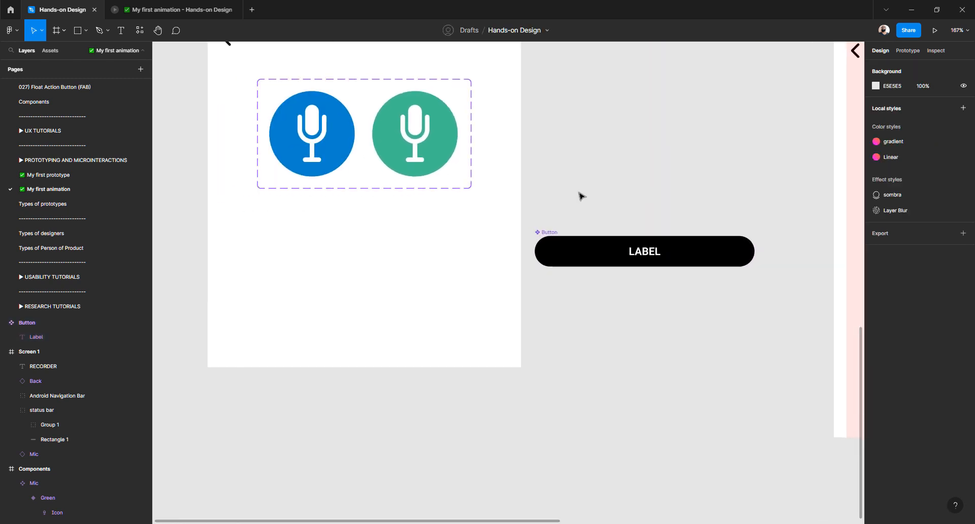
left_click_drag(601, 255, 324, 255)
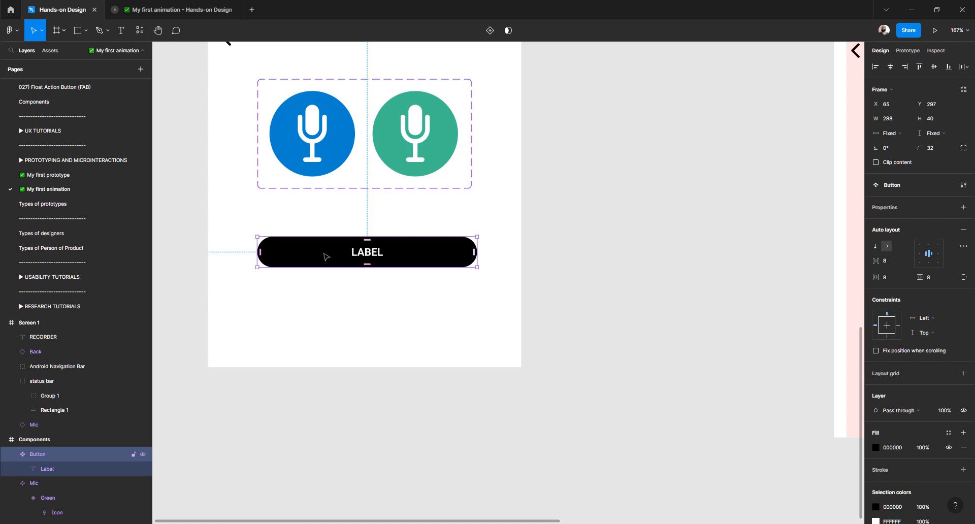
Place a Button instance from the local components beside the Components frame and add two copies stacked above it.
left_click(49, 51)
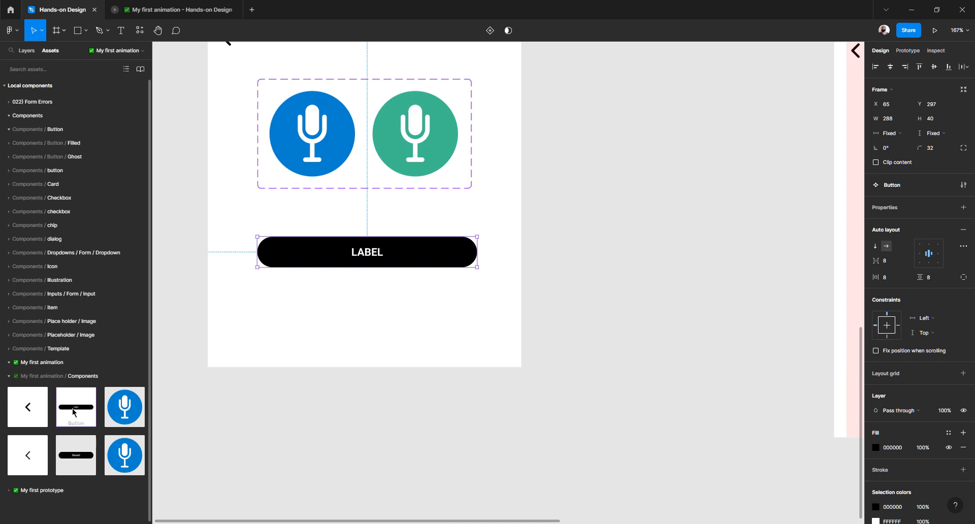
left_click_drag(346, 344, 641, 339)
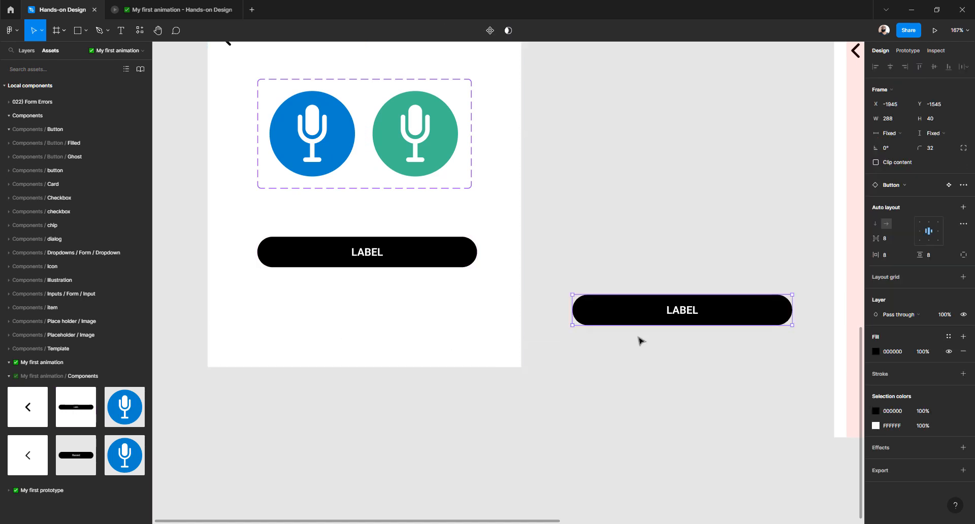
left_click(625, 354)
left_click(634, 319)
left_click_drag(654, 310, 653, 195)
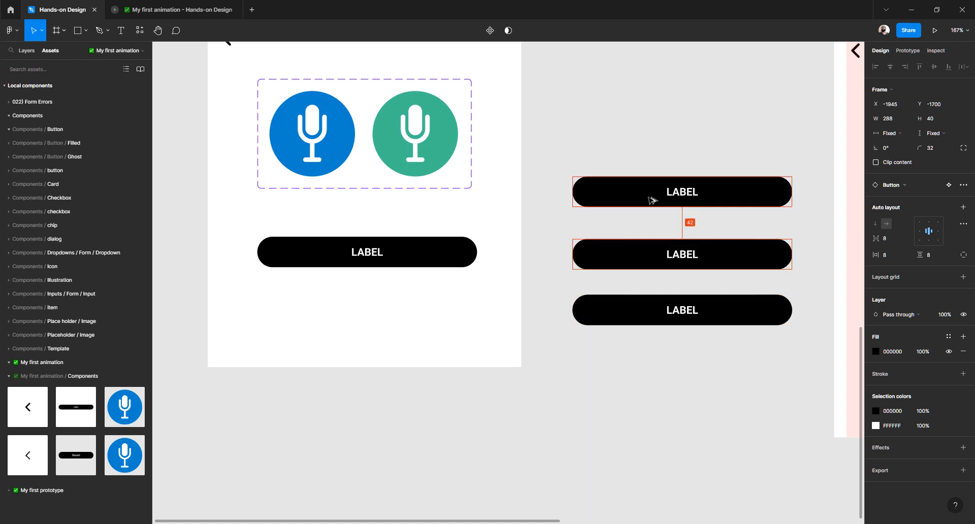
Try a red AF2D2D fill on the main Button component, then undo the color change.
left_click(462, 252)
left_click(875, 447)
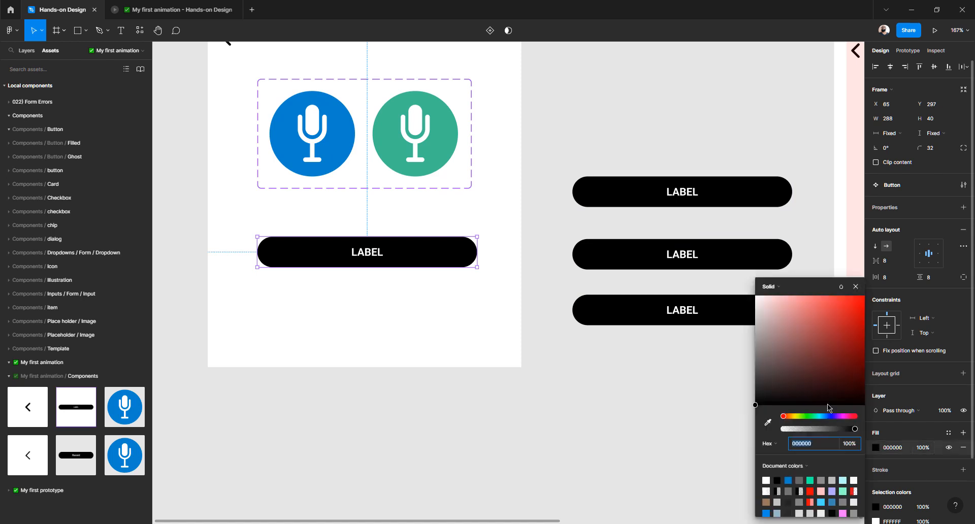
mouse_move(808, 365)
left_mouse_down()
mouse_move(841, 310)
mouse_move(847, 361)
mouse_move(821, 316)
mouse_move(843, 339)
mouse_move(836, 331)
left_mouse_up()
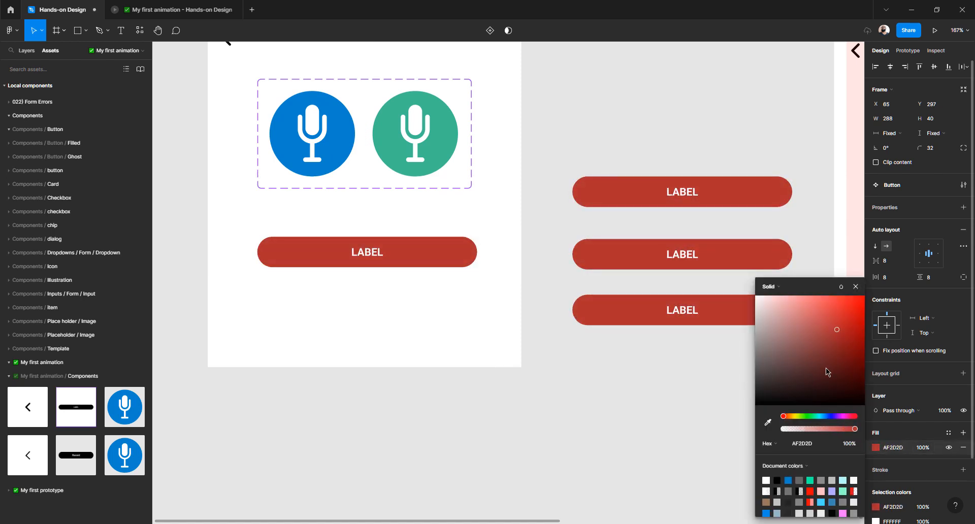
key("ctrl+z")
Delete the lower two Button instances beside the Components frame, keeping only the uppermost one.
left_click(596, 411)
left_click_drag(581, 408, 697, 256)
key("Delete")
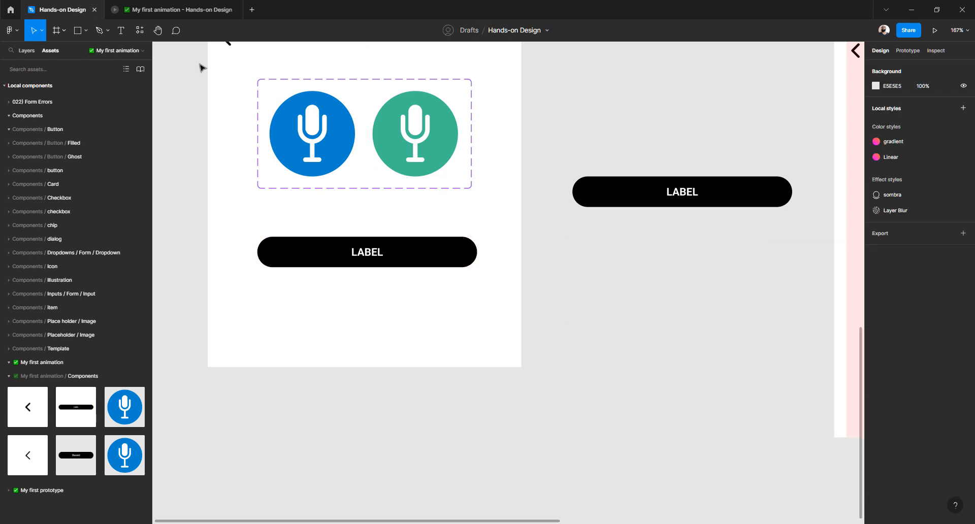
Move the remaining Button instance into Screen 1 below the microphone at X 16, Y 368.
left_click(27, 51)
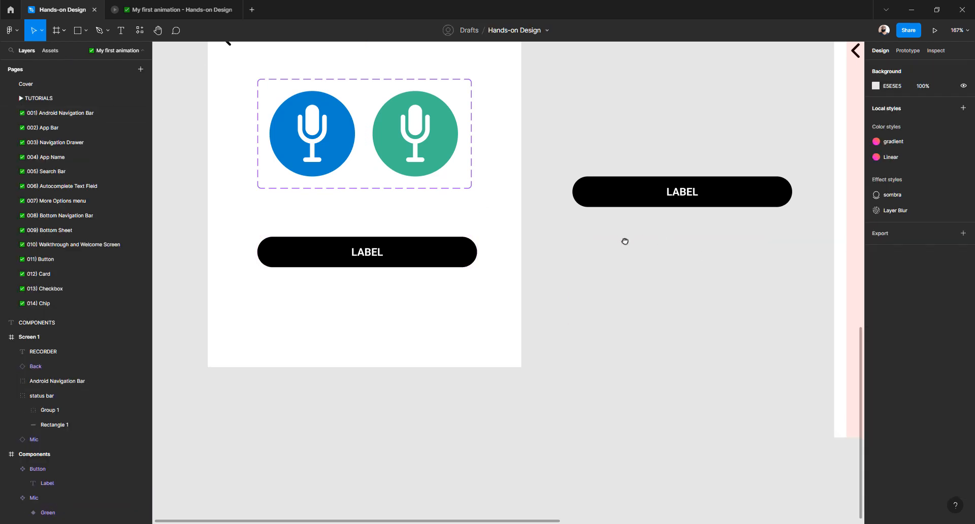
left_click_drag(625, 241, 282, 245)
left_click_drag(299, 204, 570, 321)
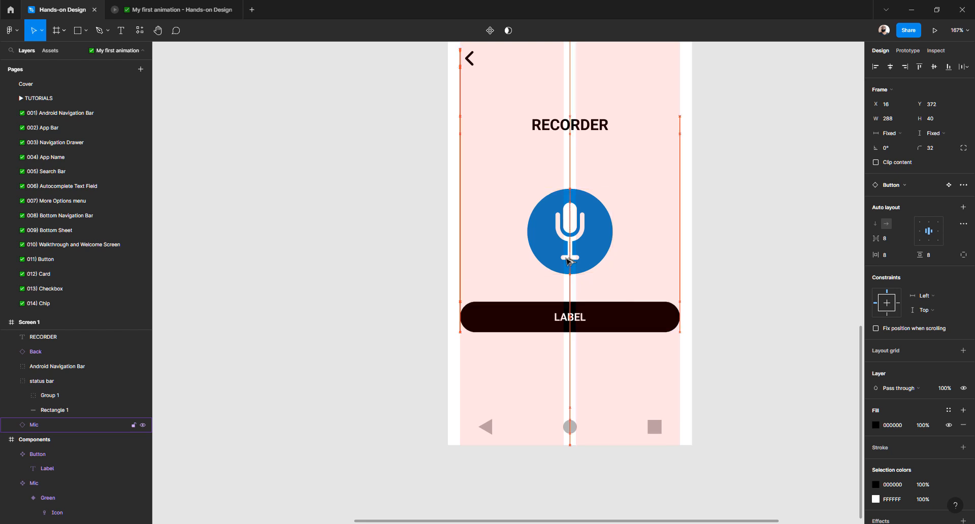
key("Up")
key("Up")
key("Up")
key("Up")
key("Up")
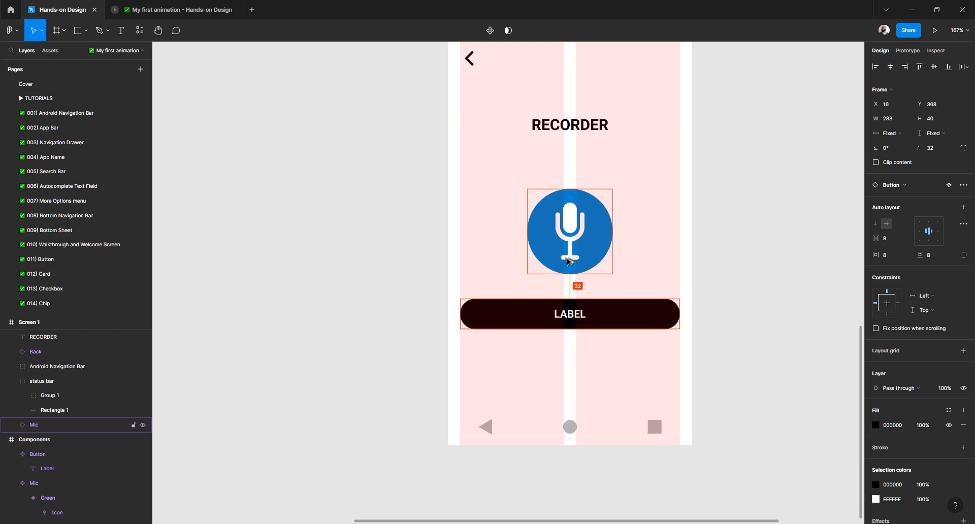
Nudge the Button instance down in Screen 1 and settle it at Y 424.
key("Down")
key("Down")
key("Down")
key("Down")
key("Down")
key("Down")
key("Down")
key("Down")
key("Down")
key("Down")
key("Down")
key("Down")
key("Down")
key("Down")
key("Down")
key("Down")
key("Down")
key("Down")
key("Down")
key("Down")
key("Down")
key("Down")
key("Down")
key("Down")
key("Down")
key("Down")
key("Down")
key("Down")
key("Down")
key("Down")
key("Down")
key("Down")
key("Down")
key("Down")
key("Down")
key("Down")
key("Down")
key("Down")
key("Down")
key("Down")
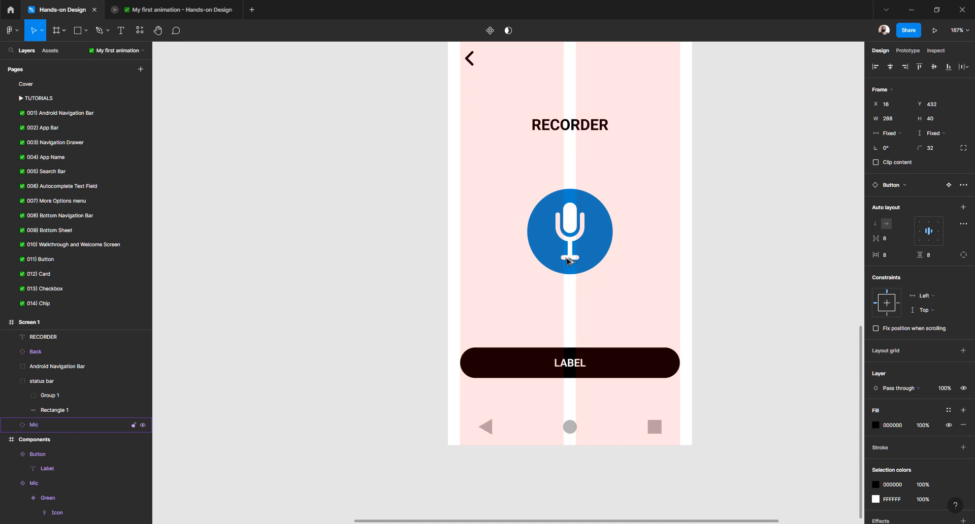
key("Up")
key("Up")
key("Up")
key("Up")
key("Up")
key("Up")
key("Up")
key("Up")
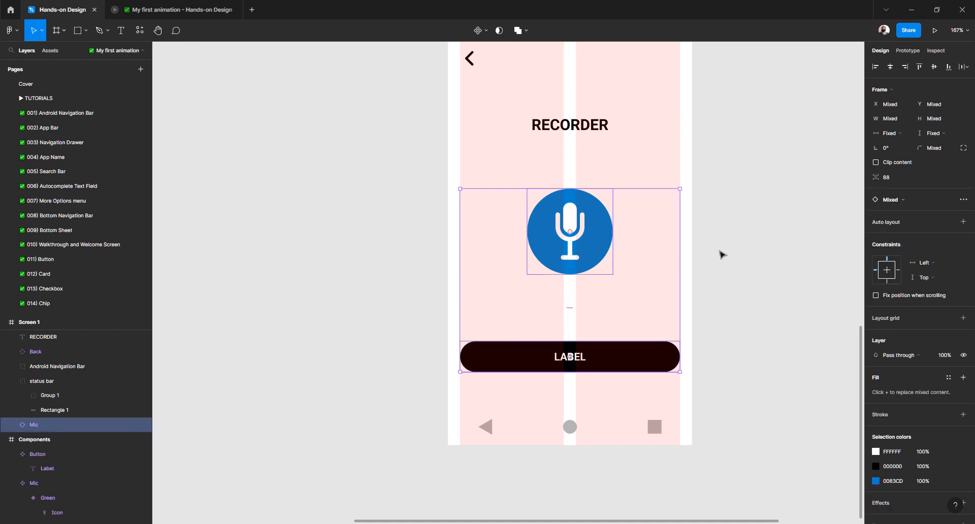
Measure the gap between the Button instance and the microphone, then raise the button to Y 408.
left_click(759, 247)
left_click(581, 371)
key("alt")
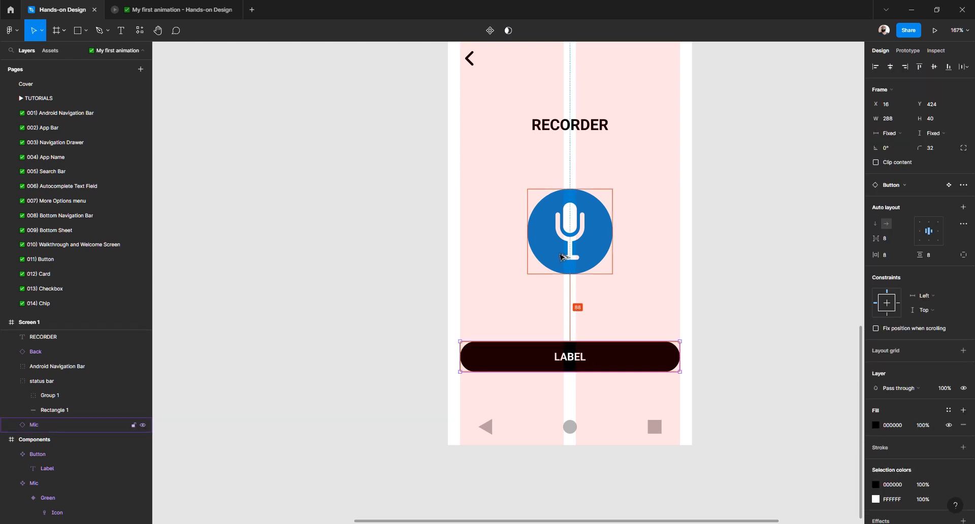
left_click(562, 257)
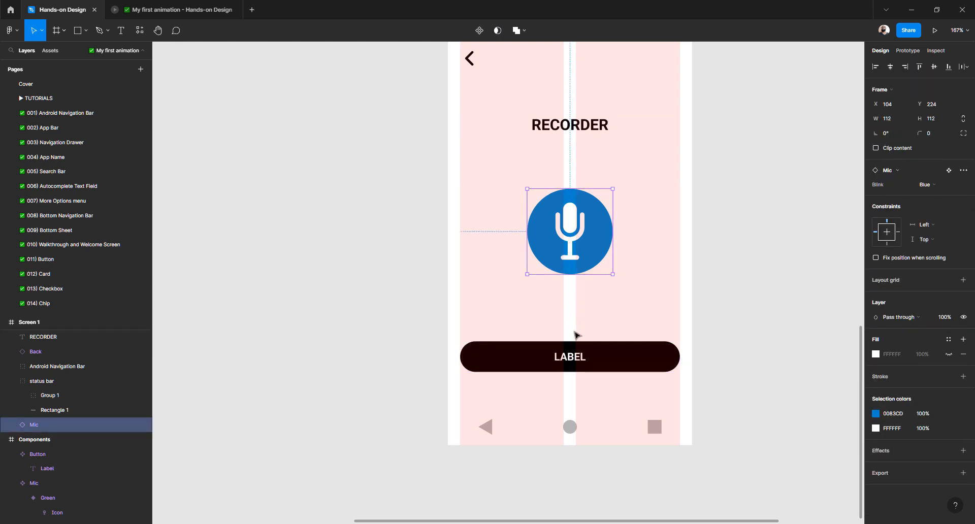
left_click(572, 354)
key("alt")
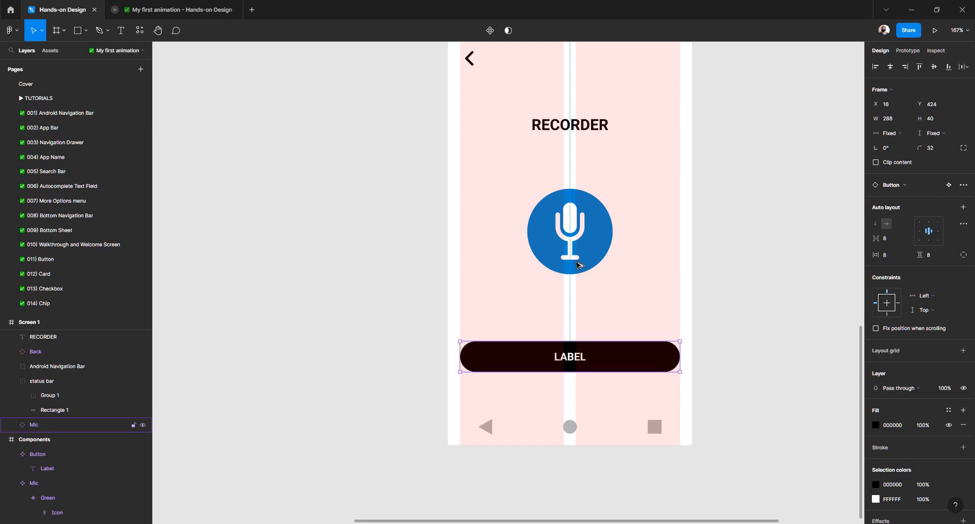
key("shift+Up")
key("shift+Up")
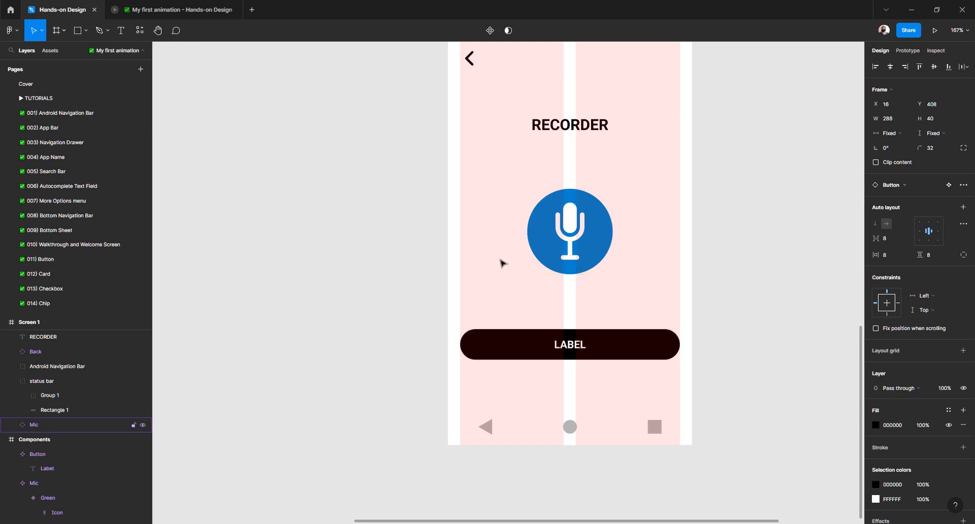
Preview Screen 1 in presentation mode and return to the design file.
left_click(391, 284)
scroll(358, 283, "down", 3)
scroll(358, 277, "down", 2)
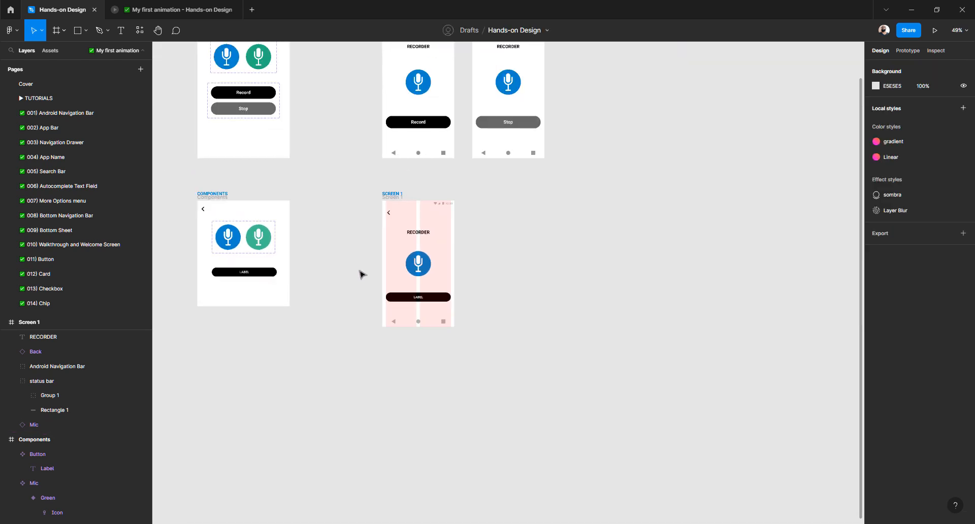
scroll(383, 226, "up", 4)
left_click(392, 173)
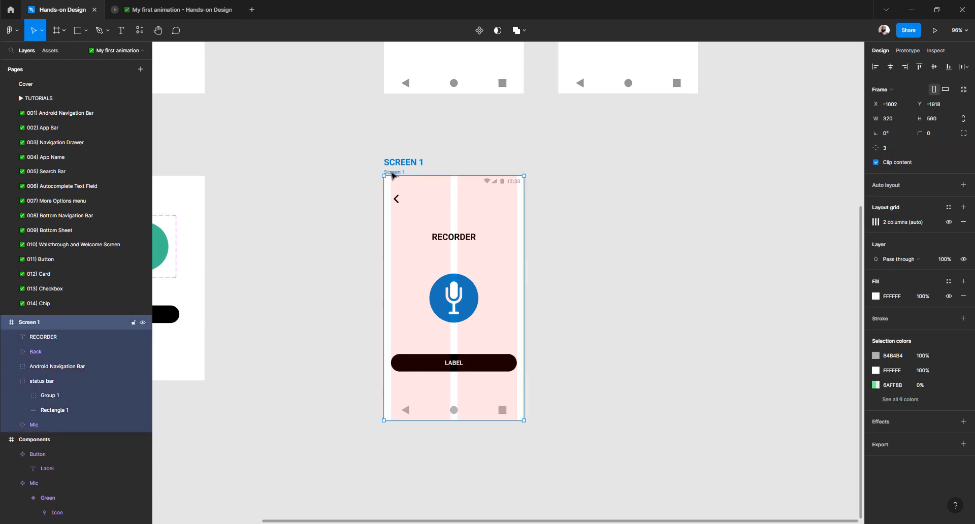
left_click(937, 33)
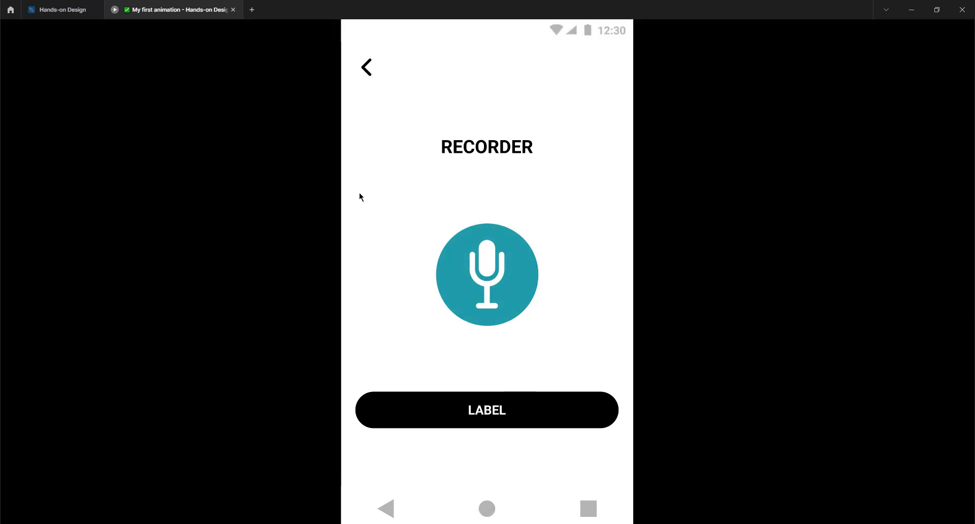
left_click(72, 11)
left_click(528, 313)
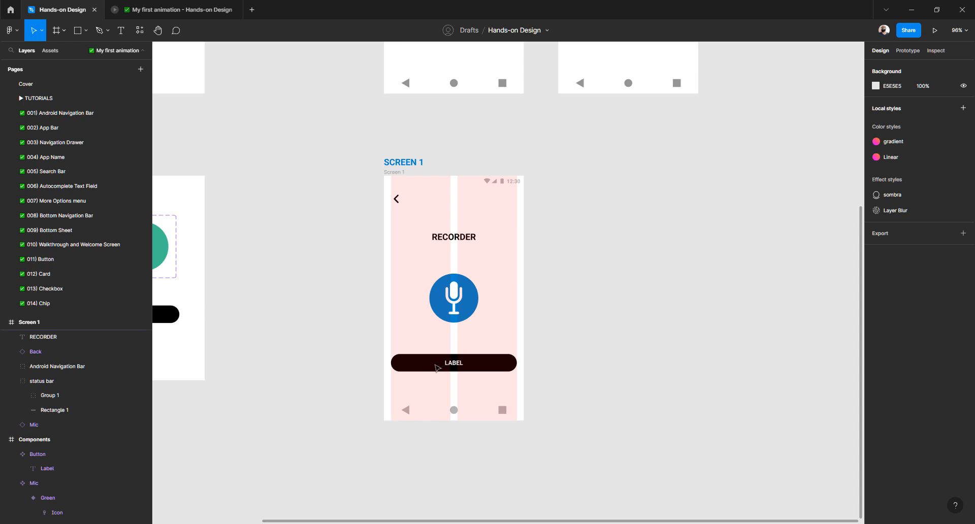
Lower the Button instance in Screen 1 to Y 456, just above the Android navigation bar.
scroll(436, 367, "up", 5)
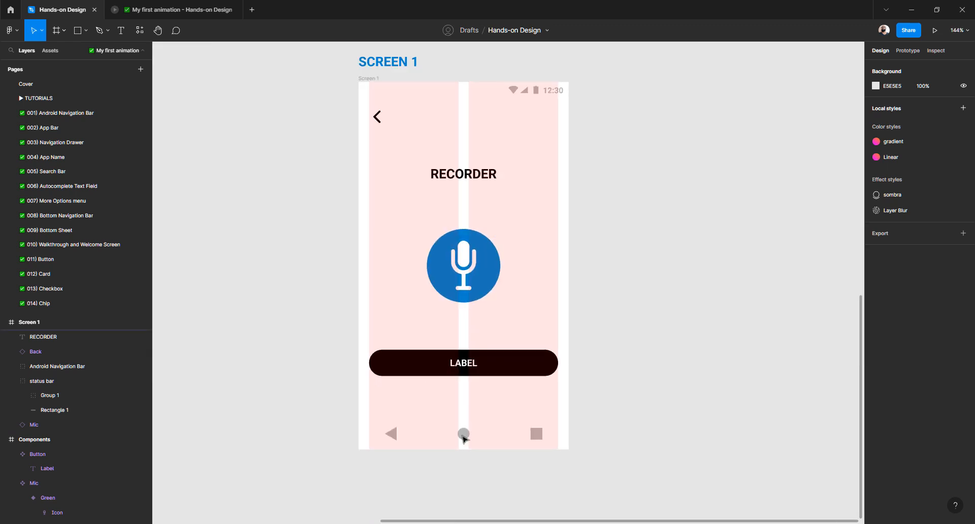
left_click(500, 371)
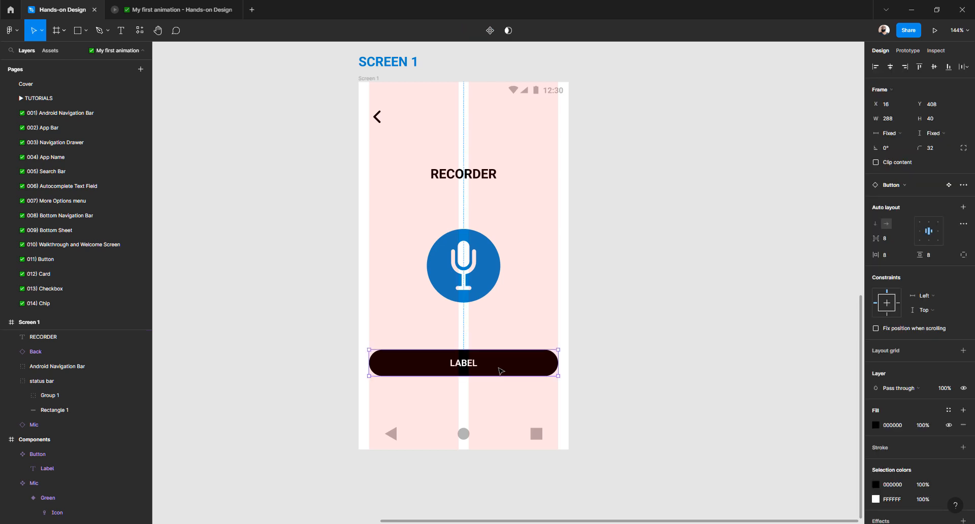
key("shift+Down")
key("shift+Down")
key("shift+Down")
key("shift+Down")
key("shift+Down")
key("shift+Down")
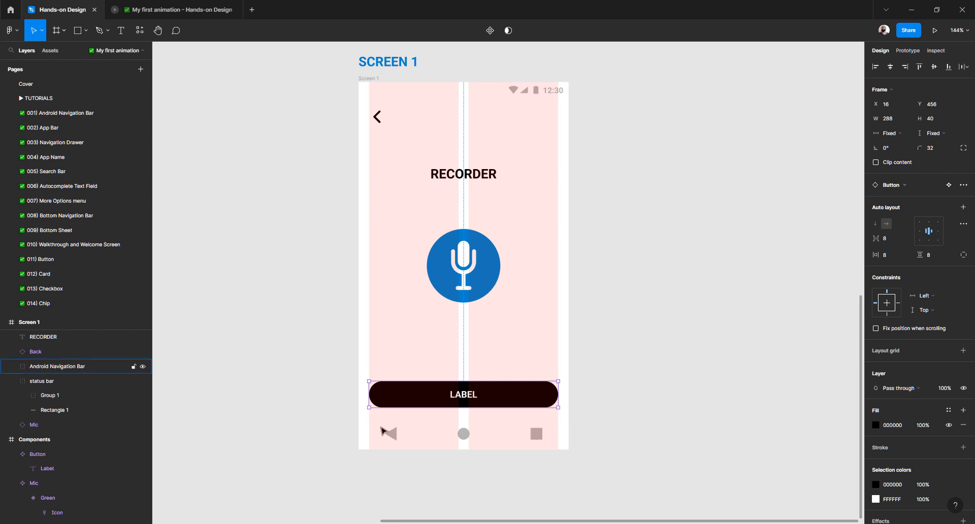
left_click(600, 355)
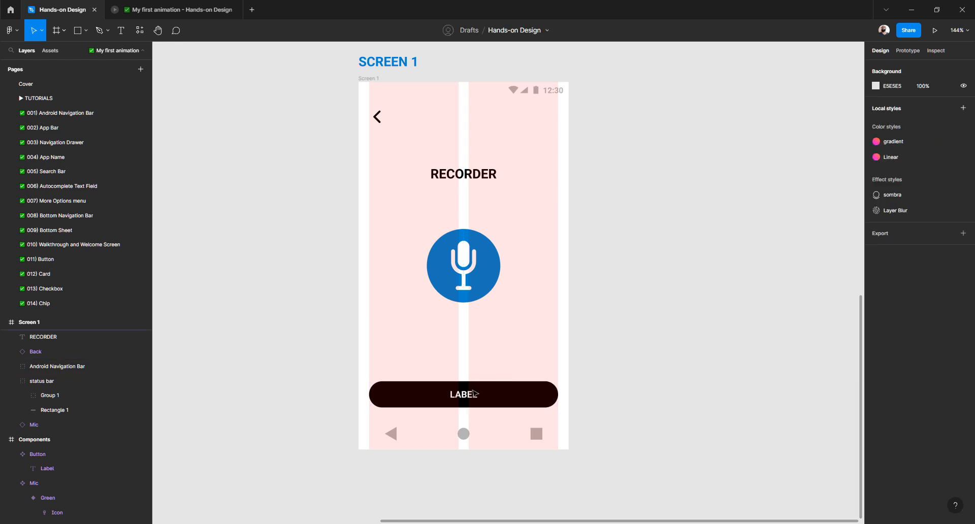
double_click(466, 396)
double_click(465, 394)
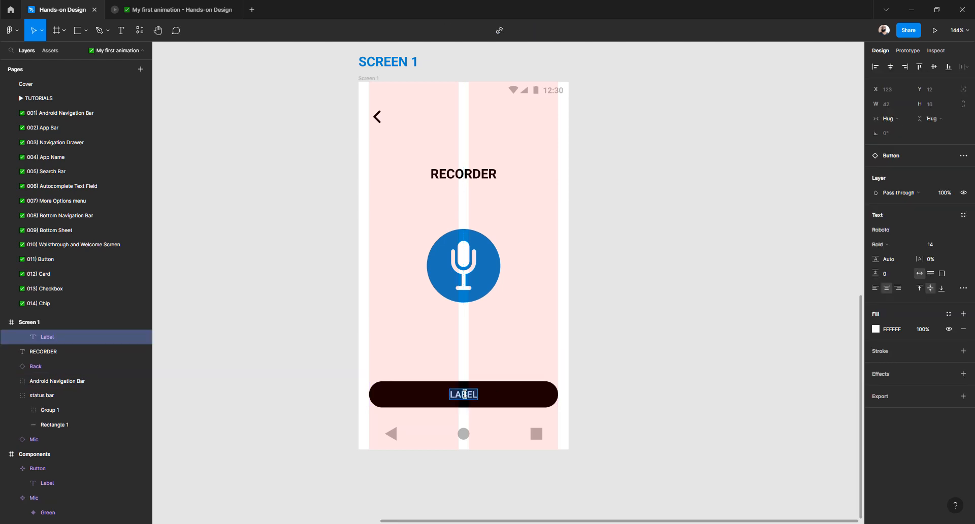
type("Reco")
key("ctrl+a")
key("BackSpace")
key("ctrl+z")
left_click(611, 348)
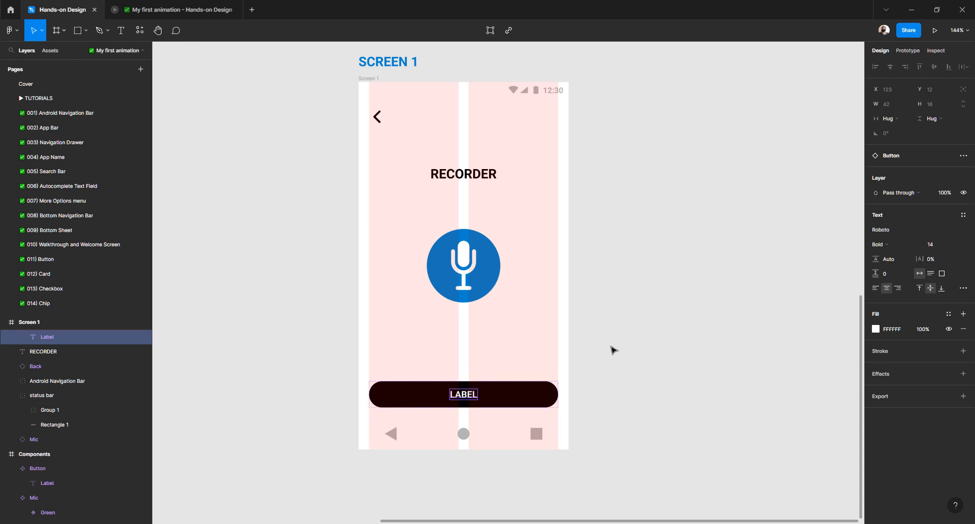
left_click(612, 348)
left_click(457, 398)
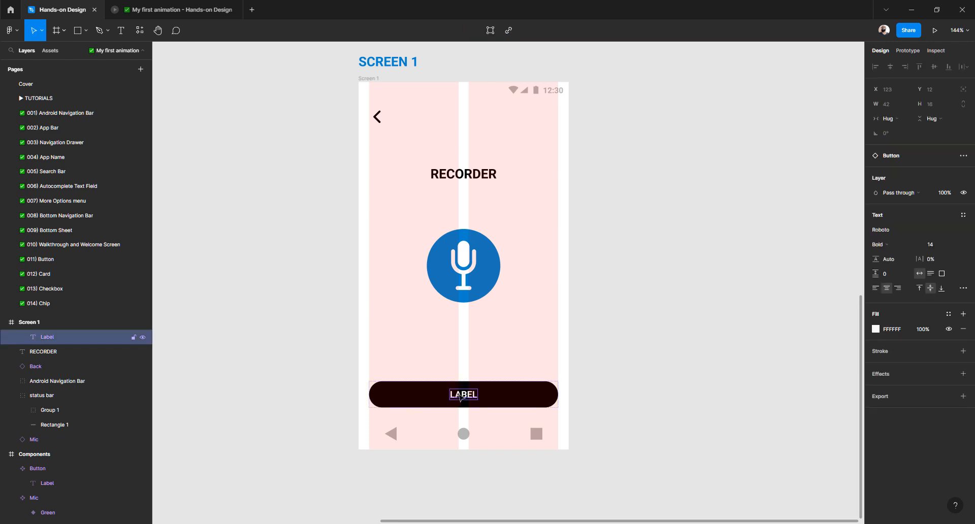
left_click(638, 348)
Change the text of the Button instance in Screen 1 to "record".
scroll(416, 332, "left", 8)
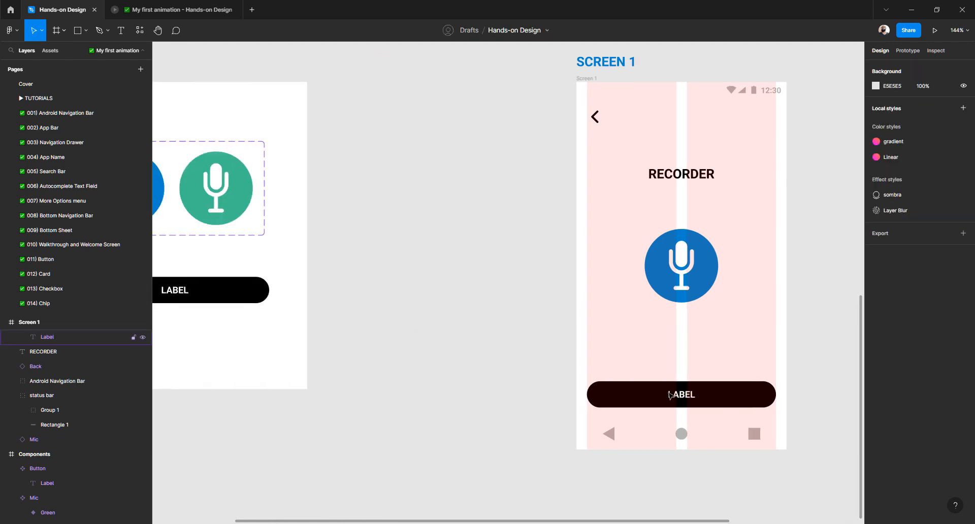
double_click(670, 395)
type("record")
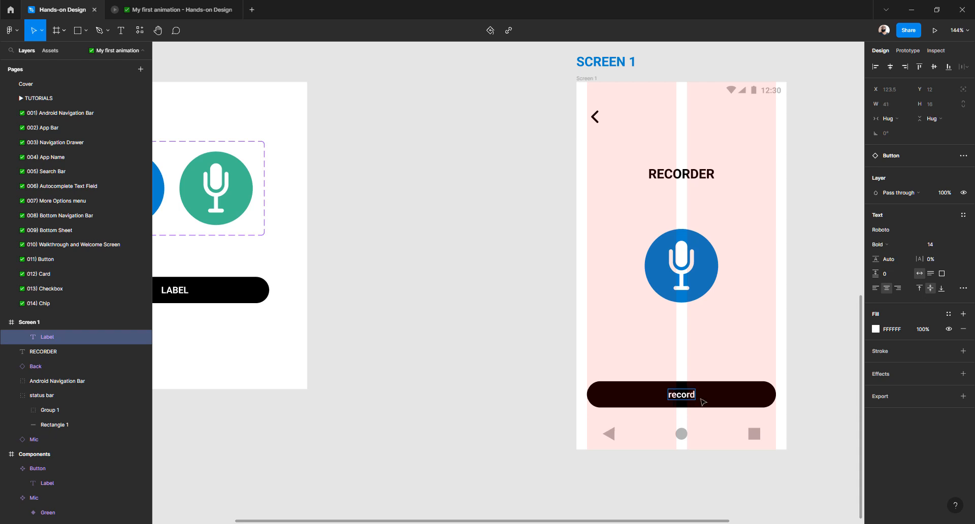
key("Escape")
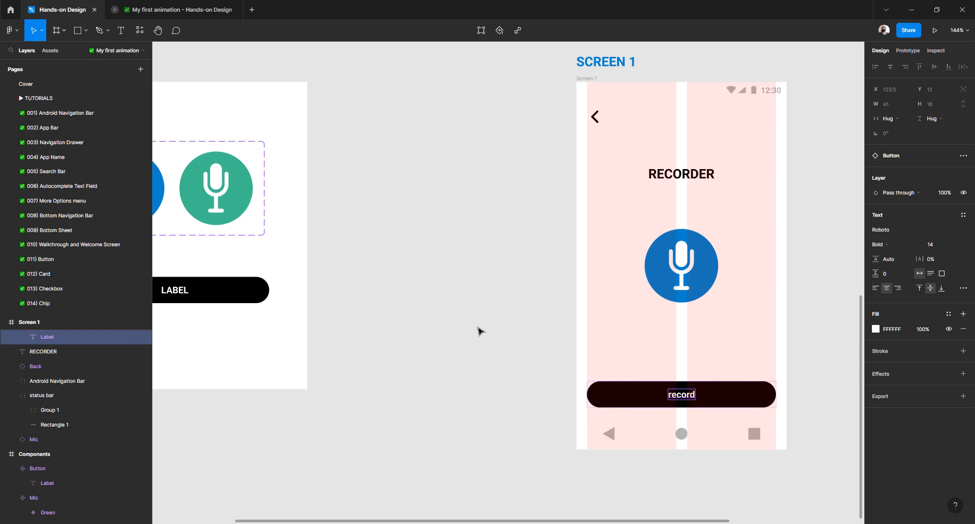
Set the Label text's case to Uppercase in the main Button component of the Components frame.
scroll(243, 300, "left", 1)
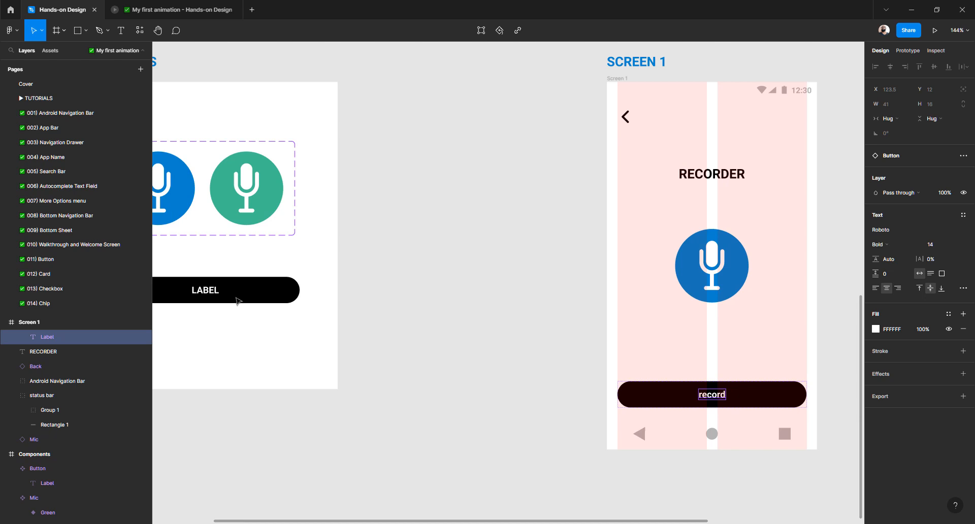
left_click(209, 293, "ctrl")
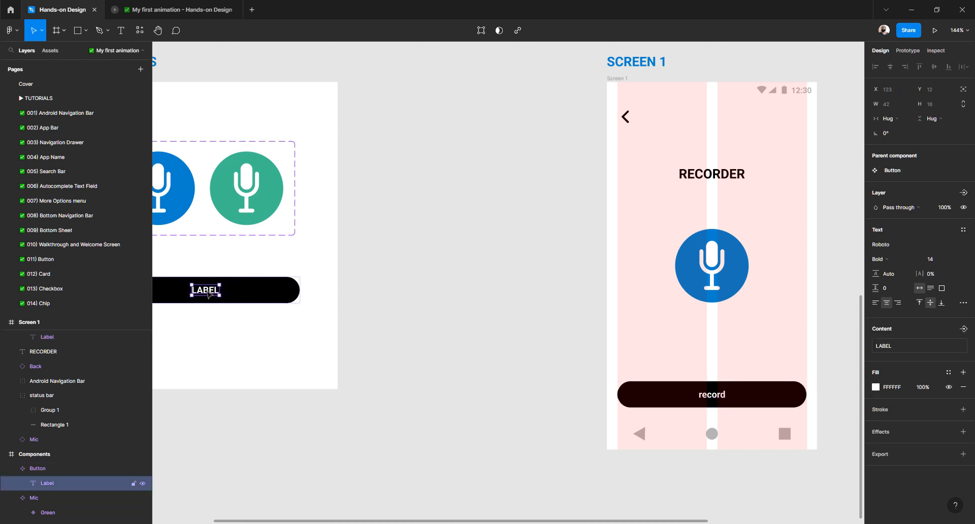
scroll(207, 295, "left", 5)
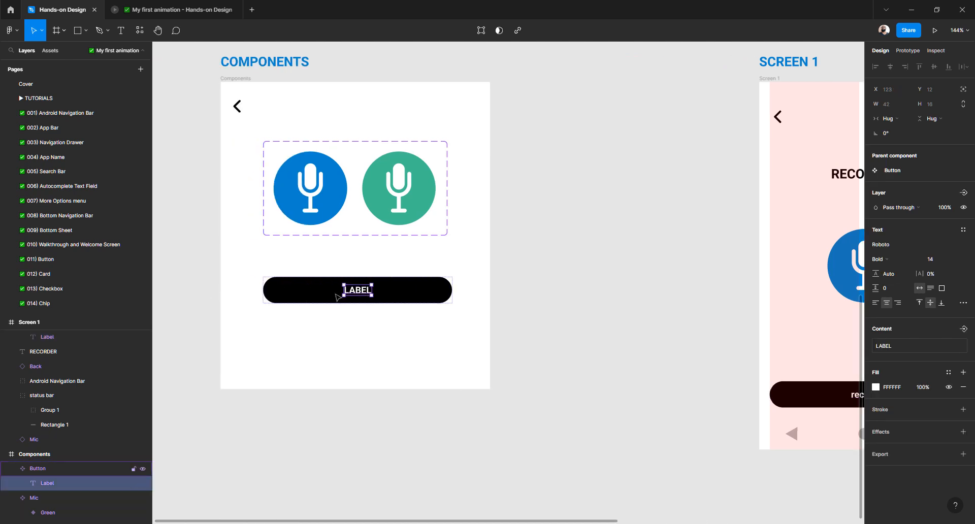
scroll(348, 286, "up", 5)
scroll(360, 294, "left", 1)
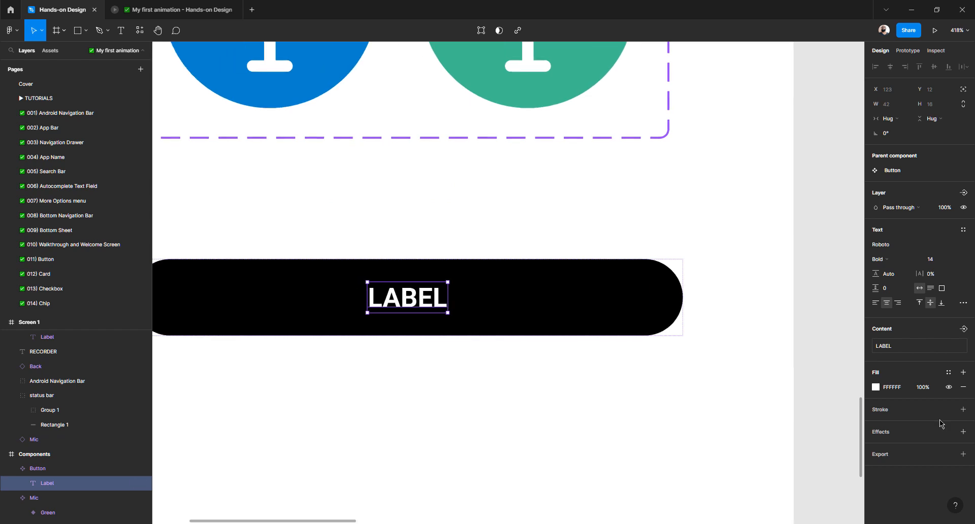
left_click(961, 303)
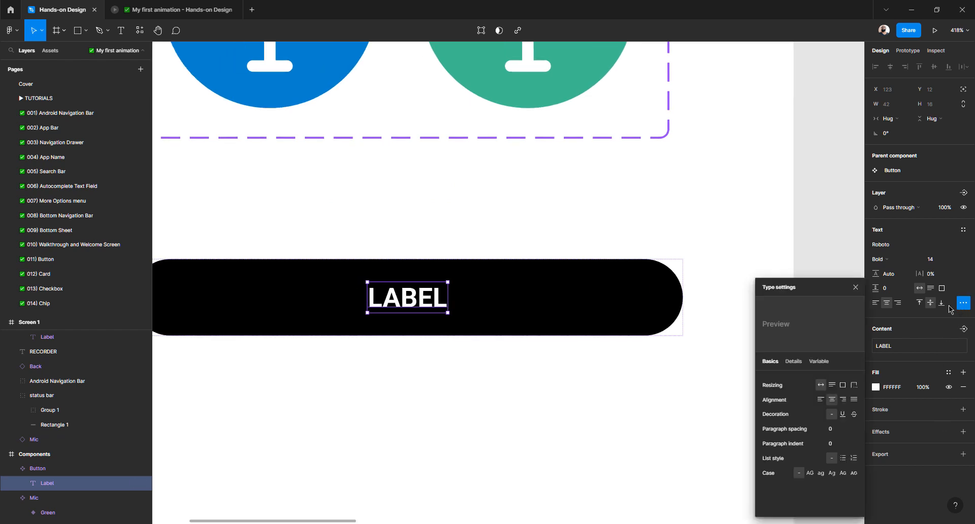
left_click(810, 473)
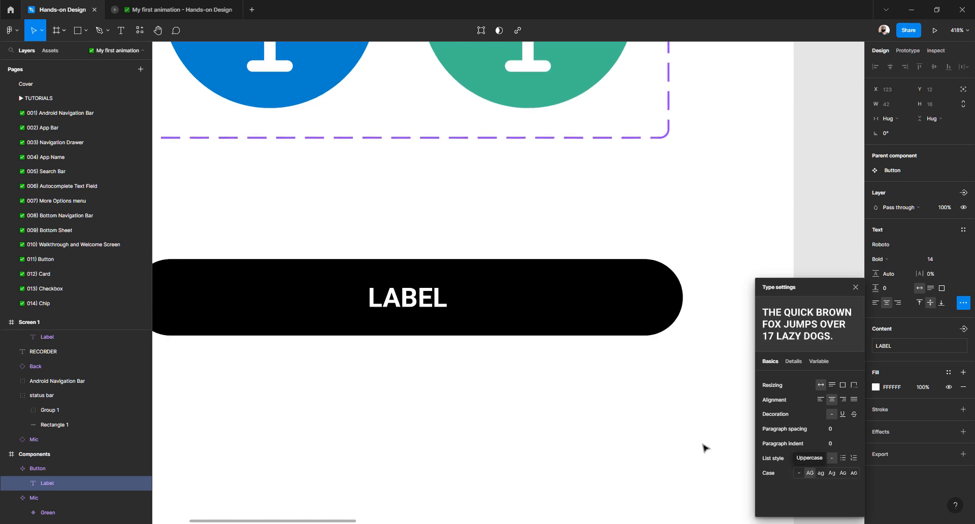
Check the uppercase label on Screen 1's Button instance and compare the screen with the finished example screens above it.
left_click(820, 212)
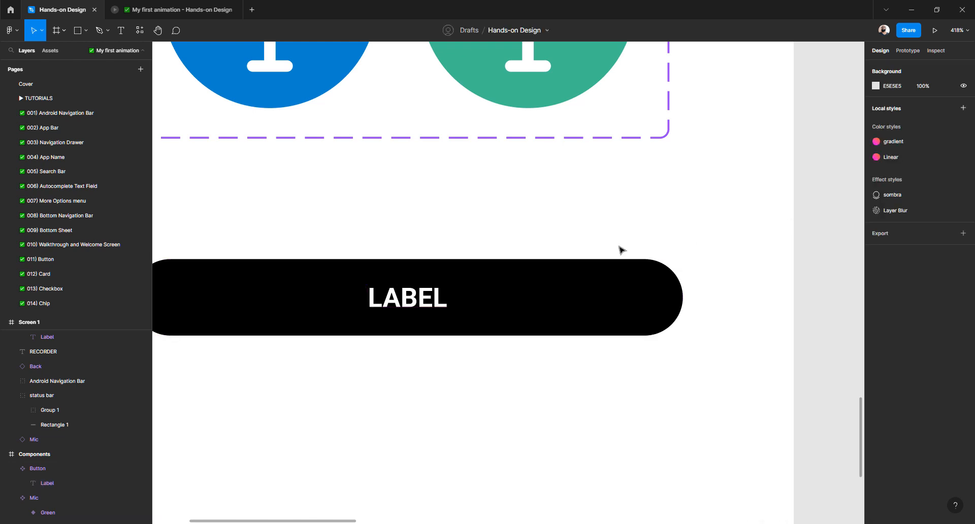
scroll(620, 248, "down", 8)
scroll(601, 252, "right", 9)
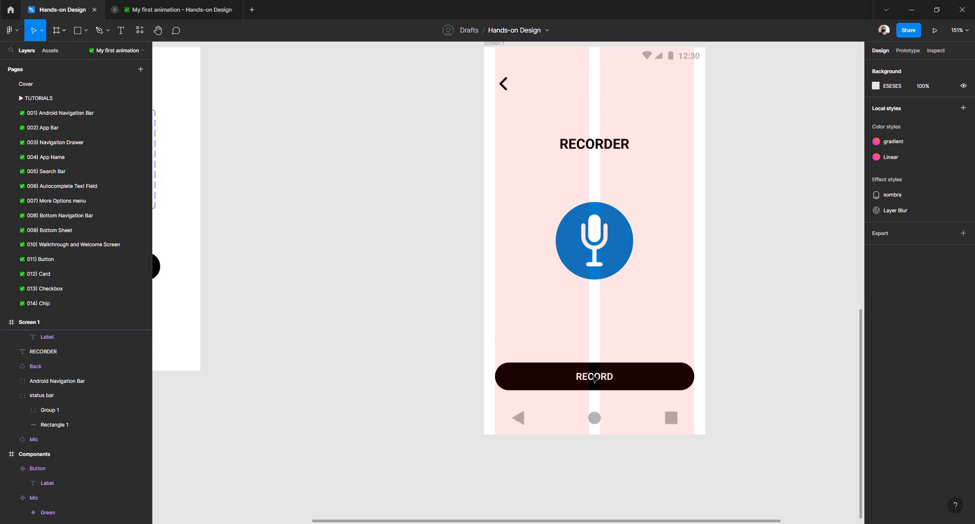
scroll(342, 319, "down", 3)
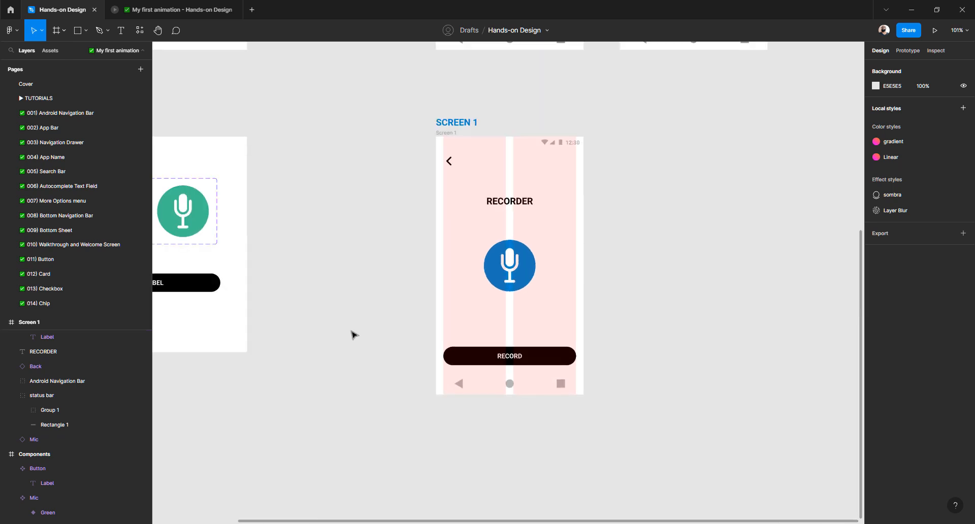
scroll(367, 198, "up", 2)
scroll(366, 198, "down", 4)
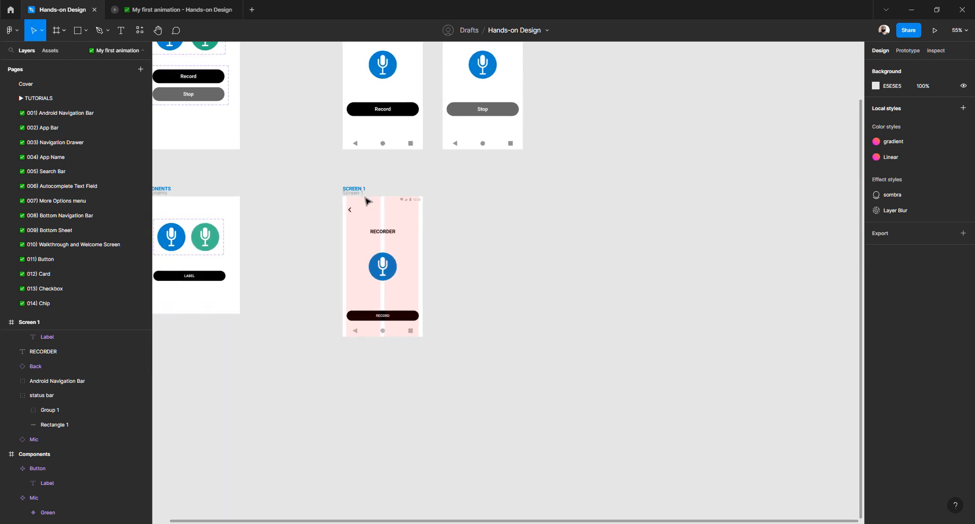
scroll(368, 200, "up", 1)
scroll(367, 201, "up", 1)
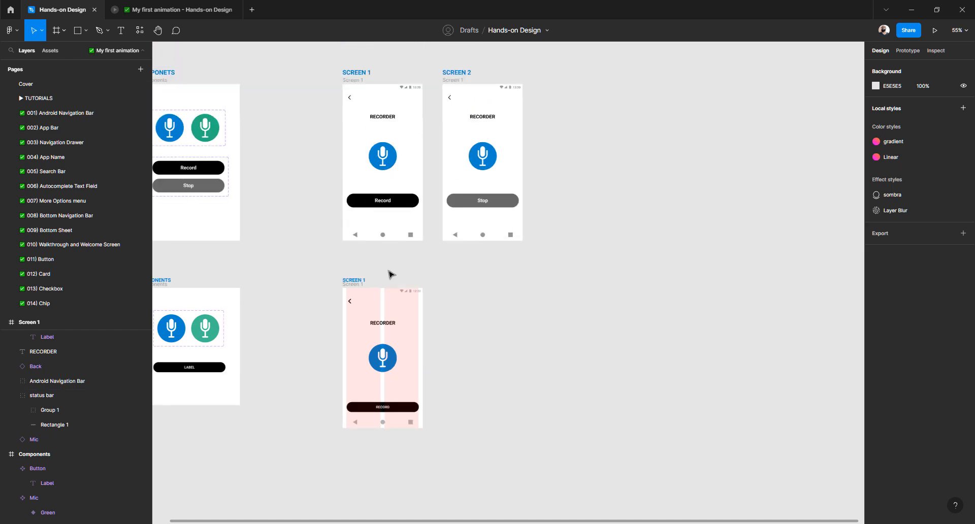
Duplicate the Screen 1 frame and place the copy beside it at X -1203, beneath the example's second screen.
left_click(353, 281)
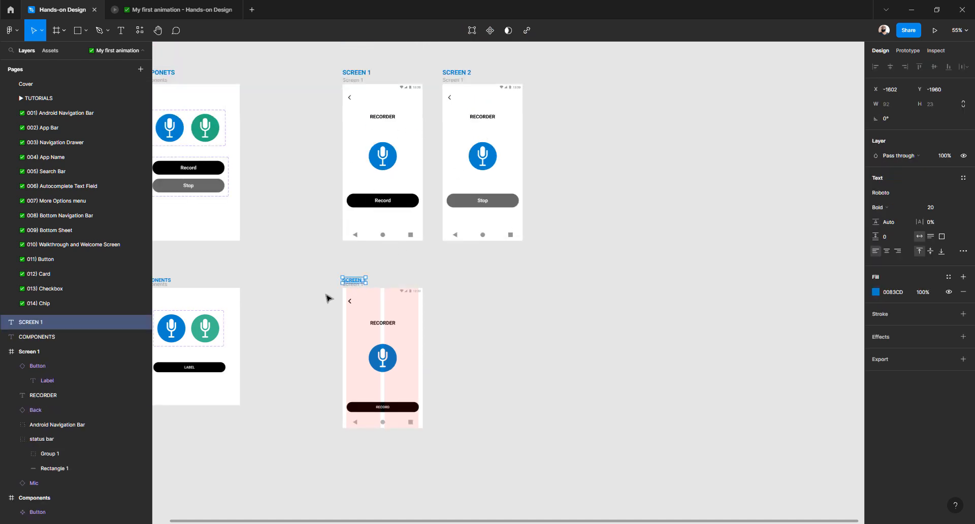
scroll(329, 298, "up", 3)
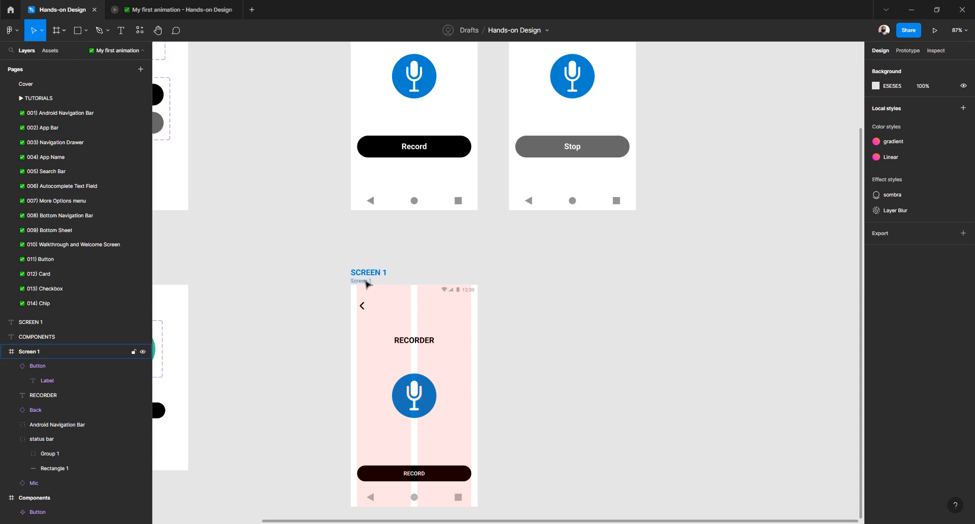
left_click(367, 283)
key("ctrl+d")
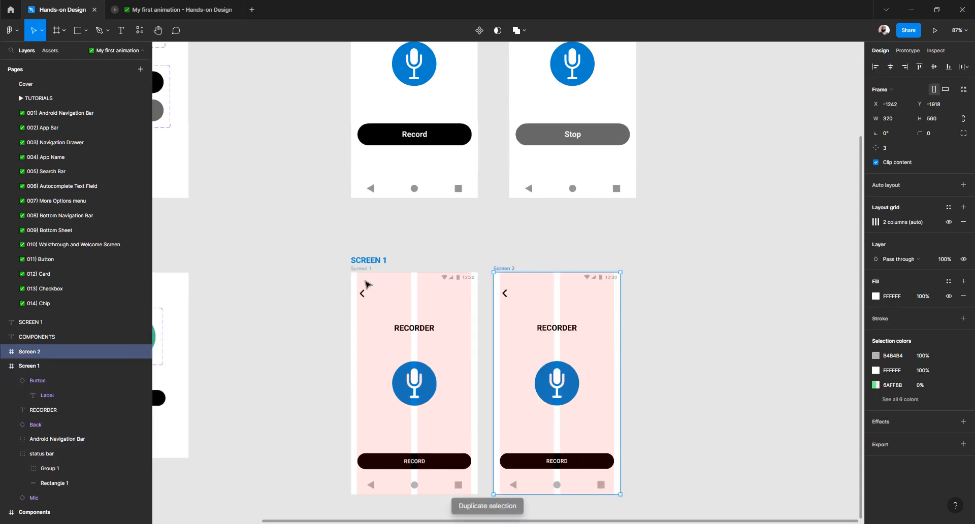
left_click_drag(523, 269, 521, 269)
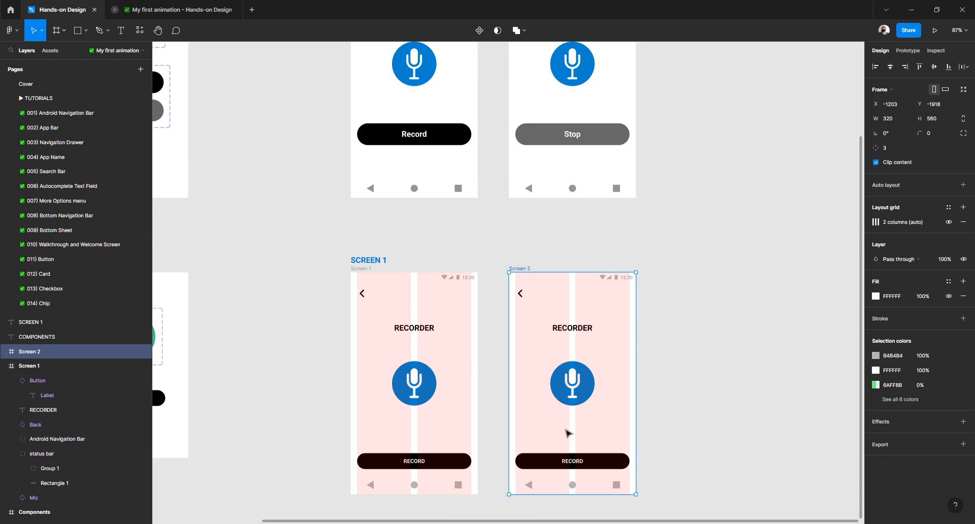
Copy the blue SCREEN 1 heading above the duplicated frame at X -1203 and change its text to "SCREEN 2".
left_click(432, 374)
scroll(430, 405, "down", 2)
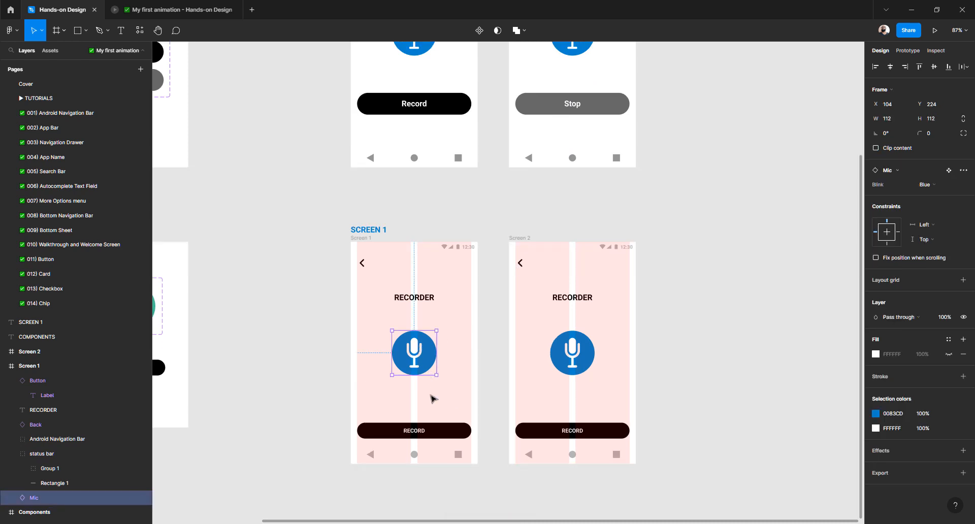
left_click(376, 200)
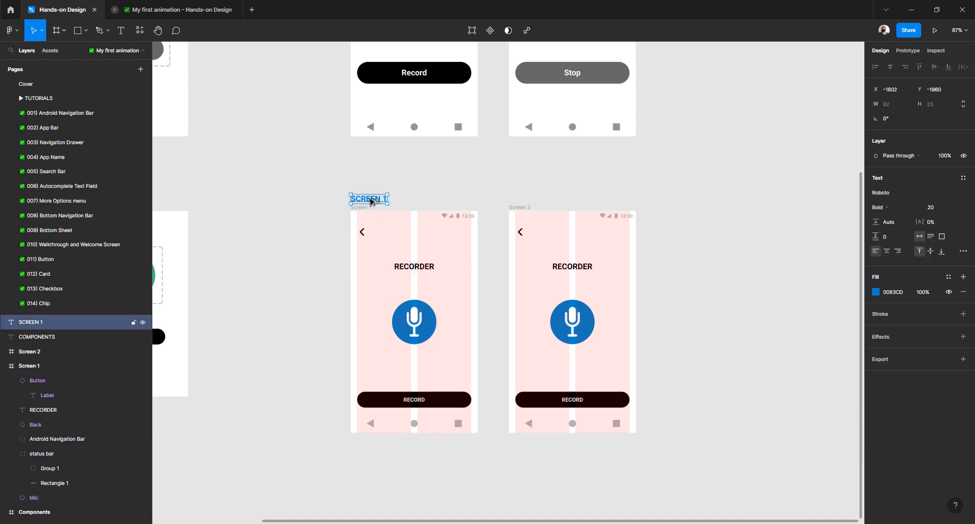
left_click_drag(370, 200, 526, 205)
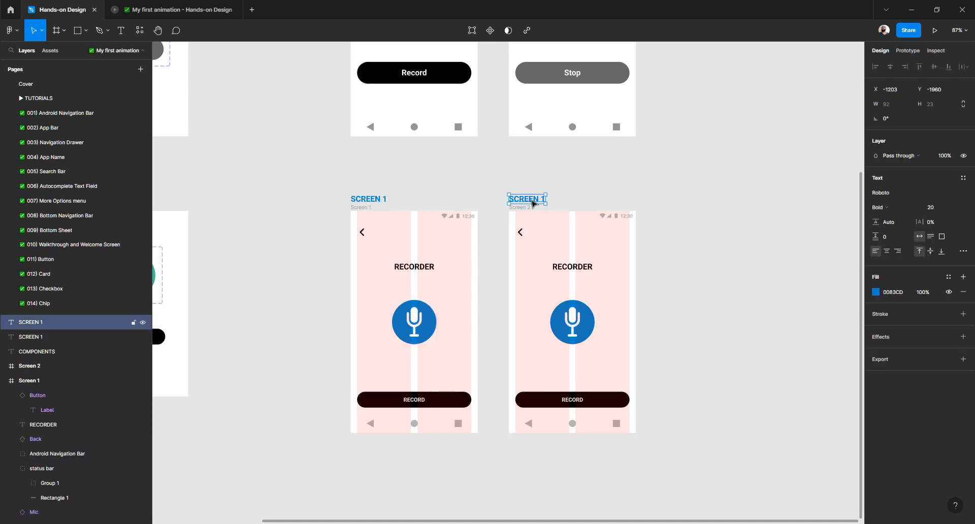
double_click(544, 199)
left_click(609, 200)
scroll(481, 231, "down", 3)
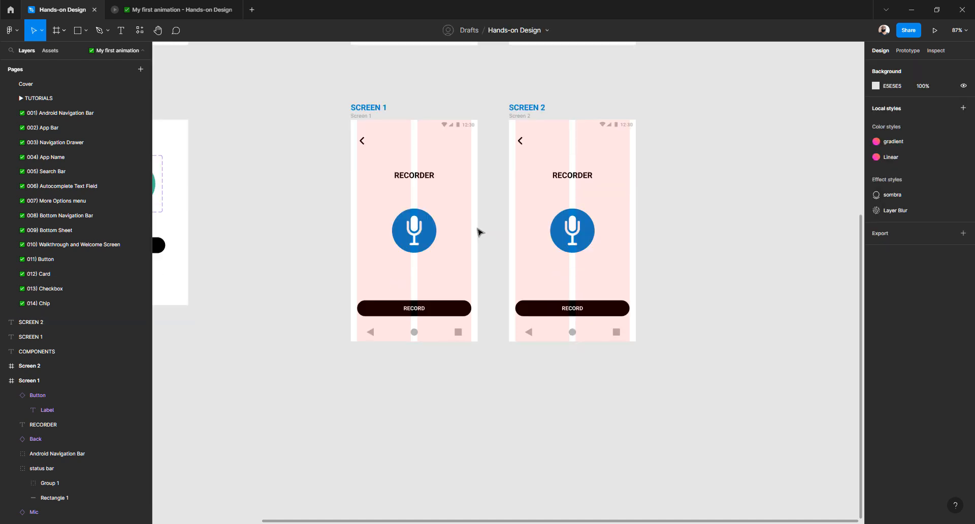
Add an on-click prototype interaction to Screen 1's Button instance that navigates to Screen 2.
scroll(415, 315, "up", 3)
left_click(420, 297)
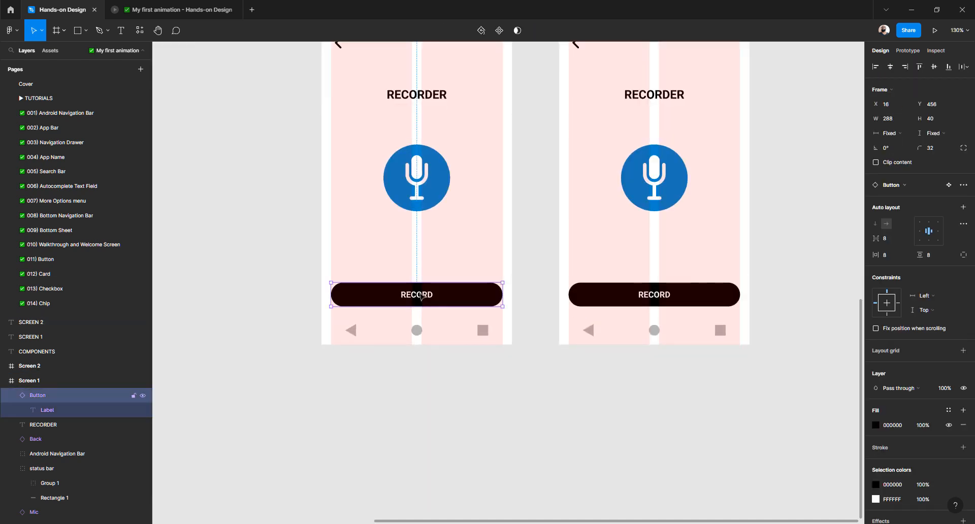
scroll(420, 297, "up", 2)
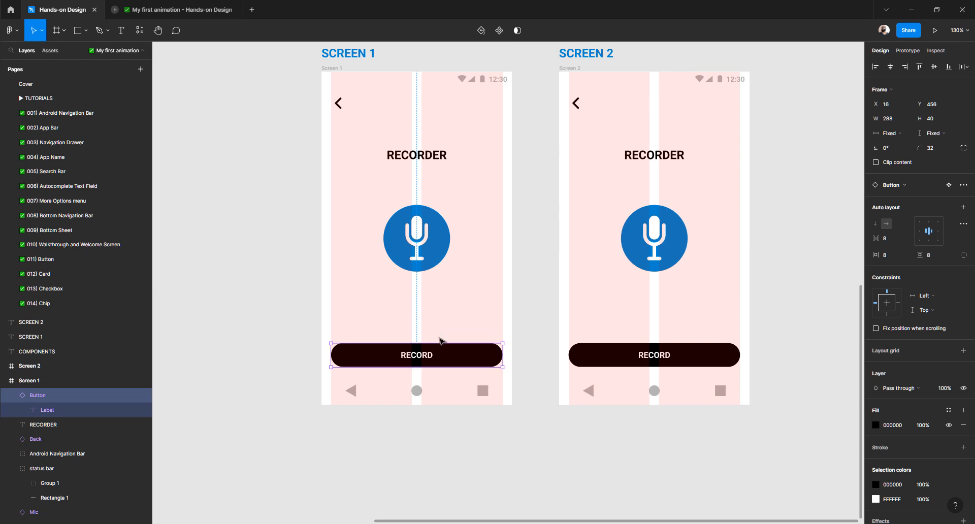
left_click(909, 51)
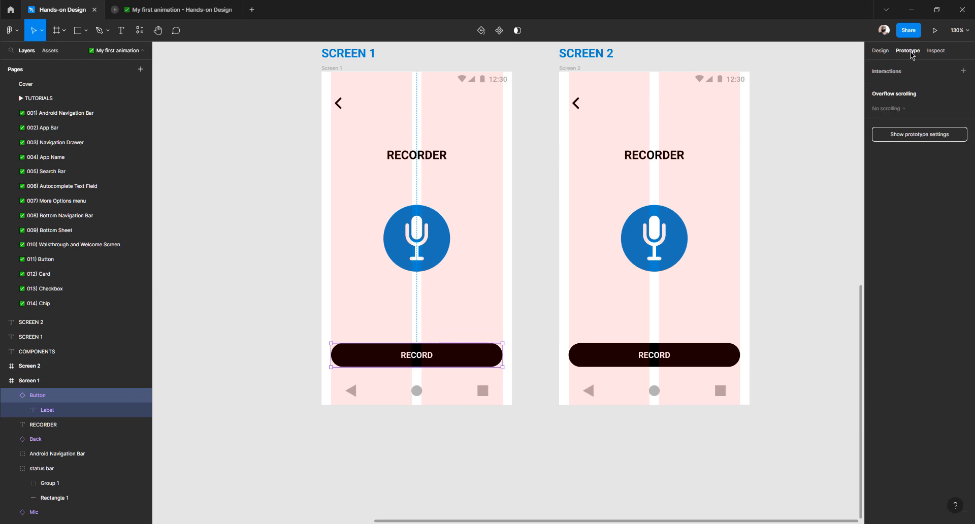
mouse_move(503, 360)
left_click_drag(503, 355, 563, 274)
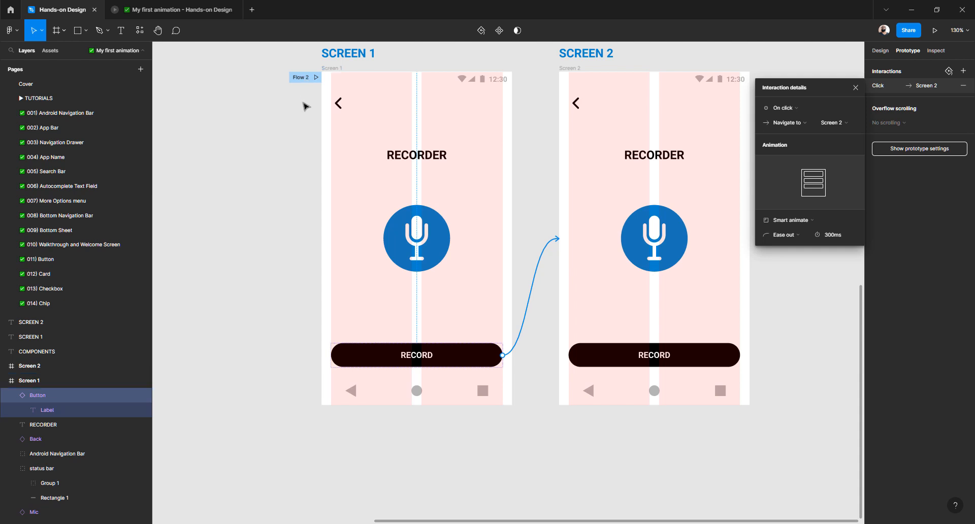
Rename Screen 1's flow starting point to "Record Flow".
scroll(304, 104, "up", 2)
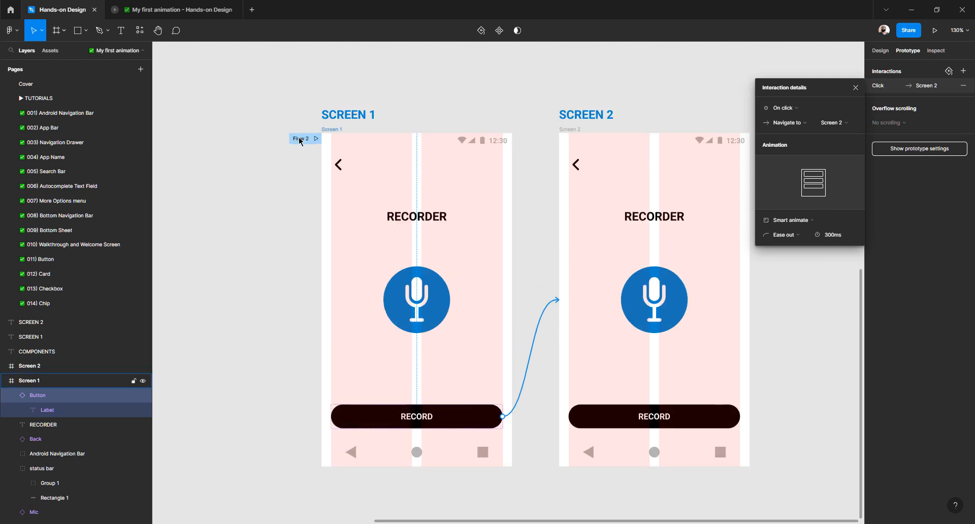
left_click(300, 141)
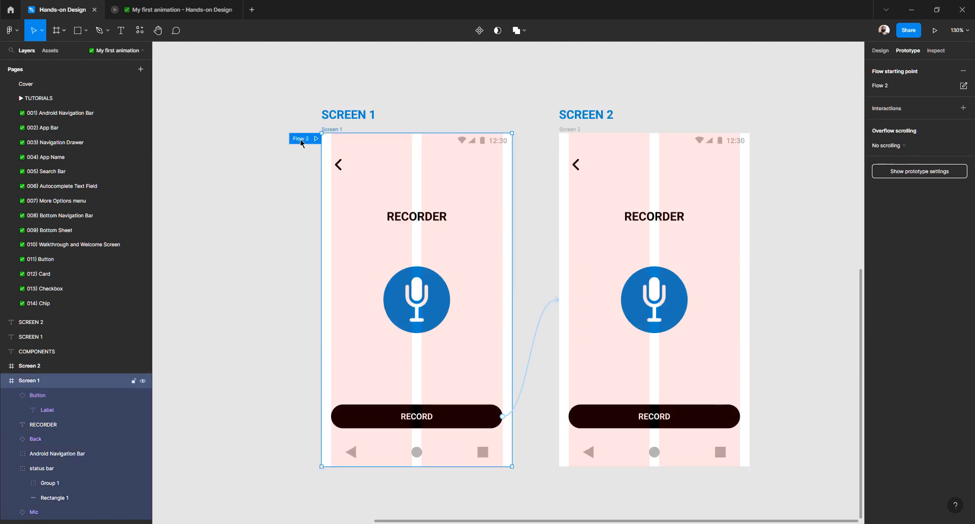
left_click(888, 87)
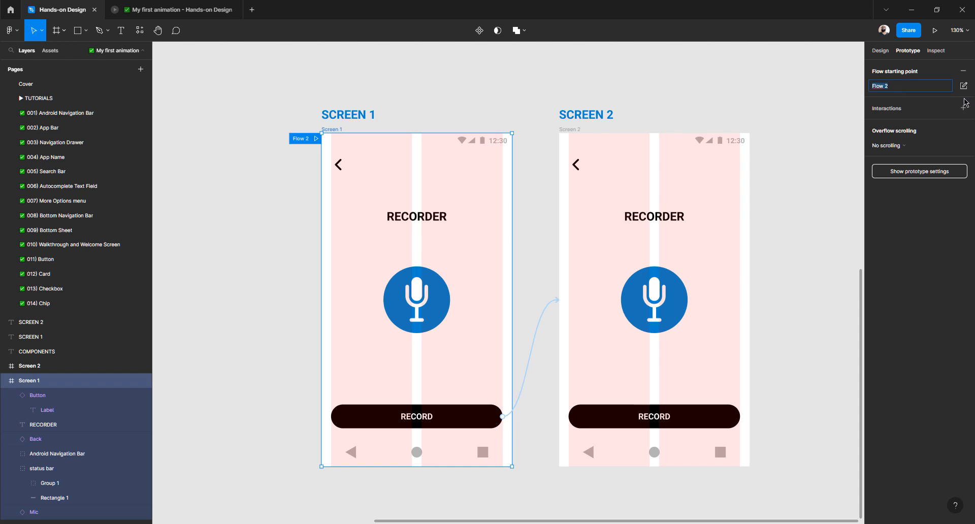
type("Record Flow")
key("Return")
left_click(315, 146)
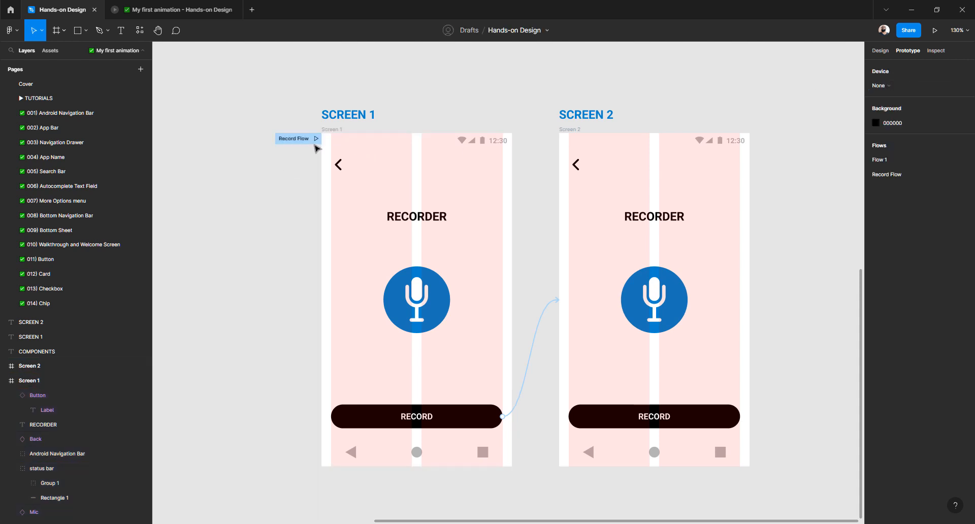
Preview Record Flow from Screen 1 to watch the microphone animation, and return to the design file.
left_click(327, 130)
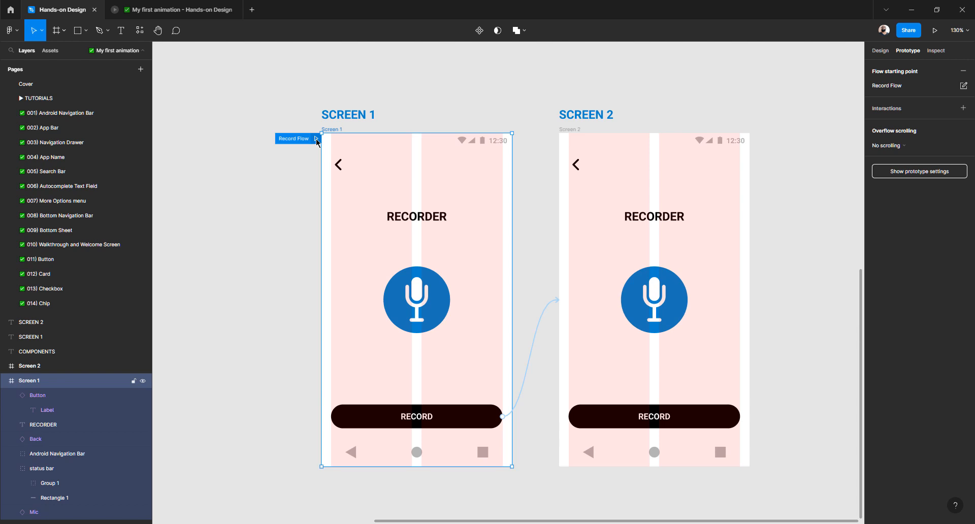
left_click(317, 138)
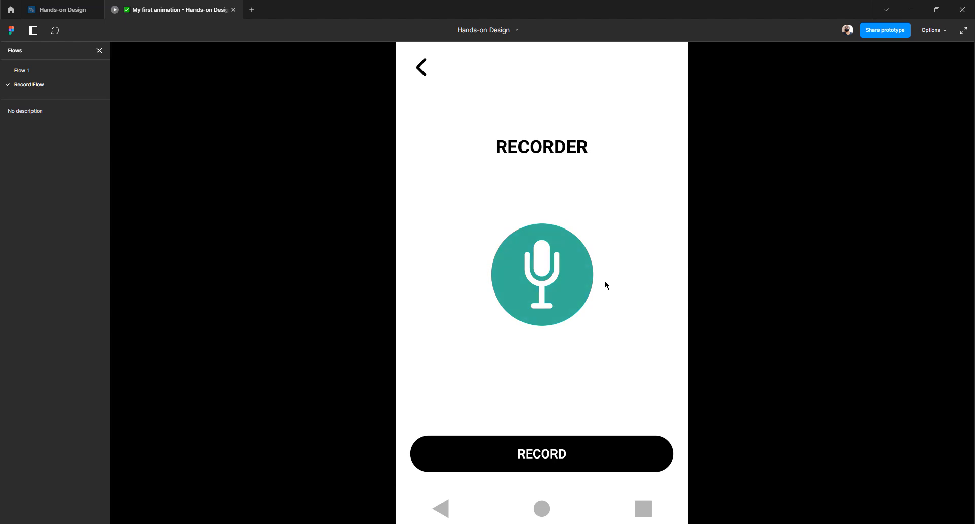
left_click(64, 14)
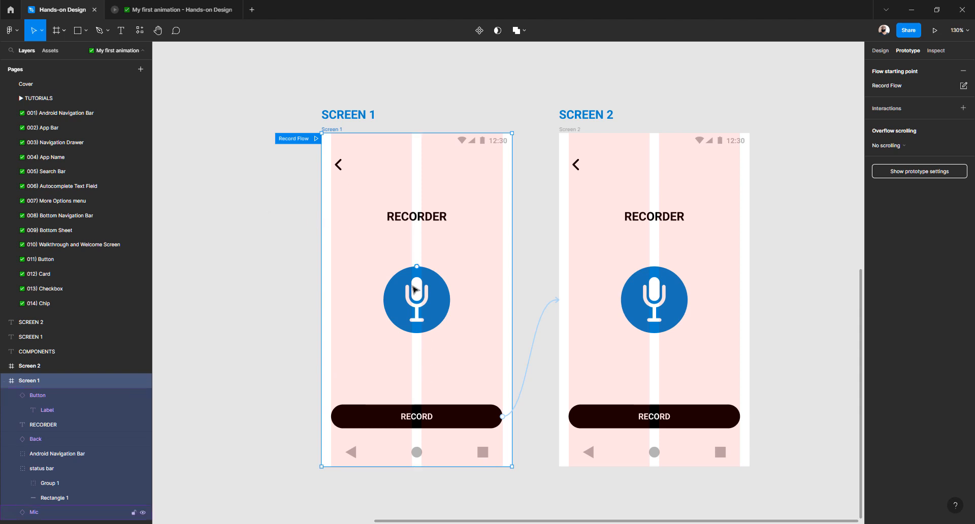
Detach the Mic instance in Screen 1 from its component and inspect its Icon and Background layers.
left_click(880, 51)
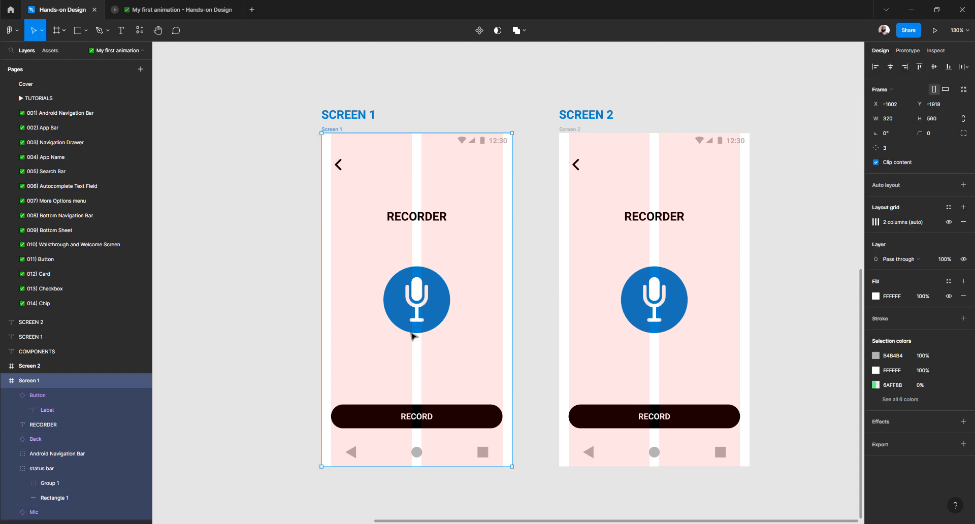
left_click(410, 311)
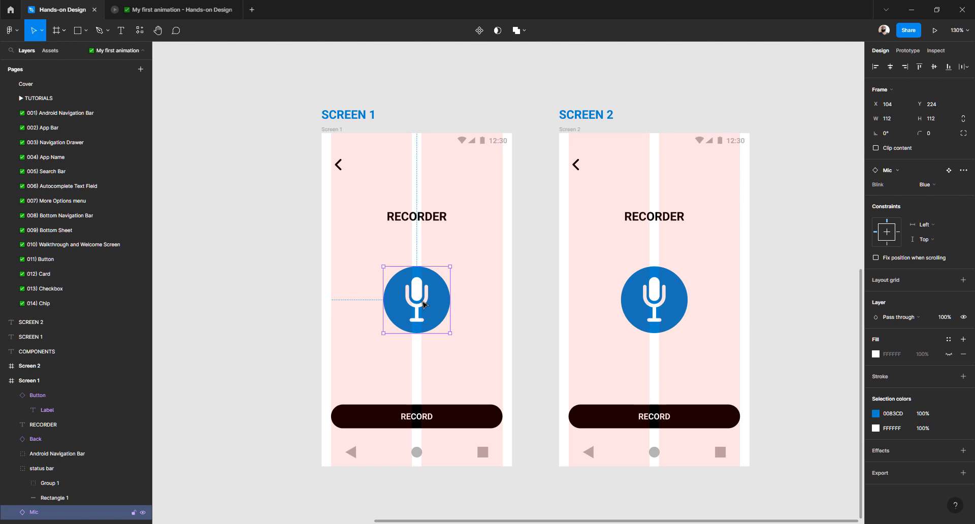
right_click(423, 304)
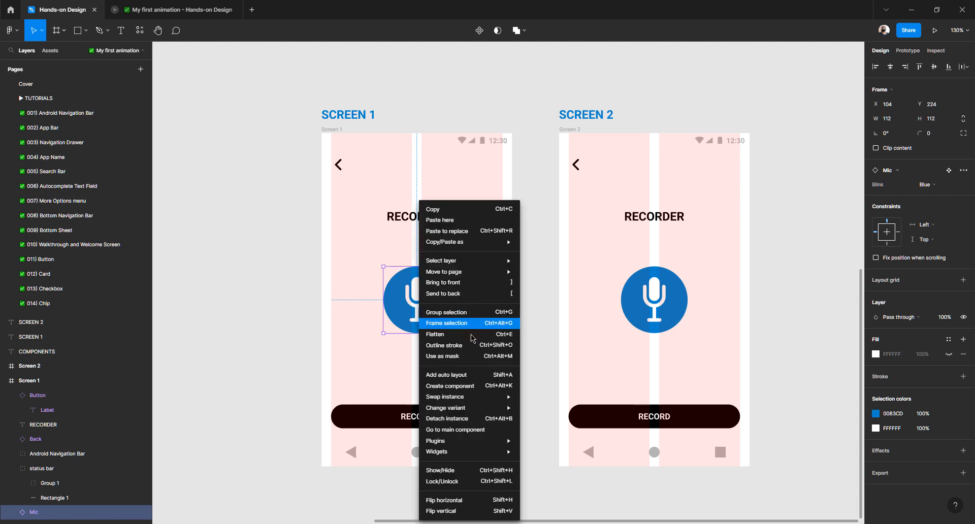
mouse_move(465, 401)
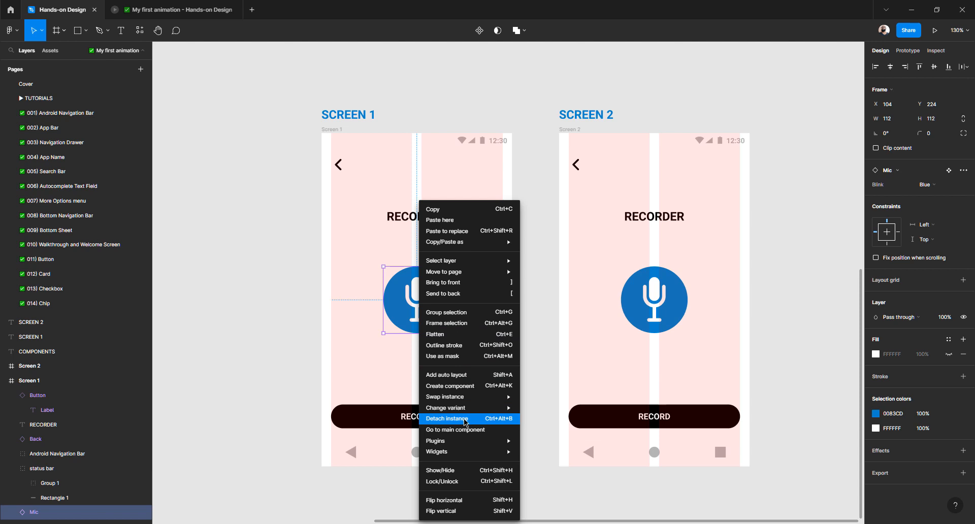
left_click(435, 421)
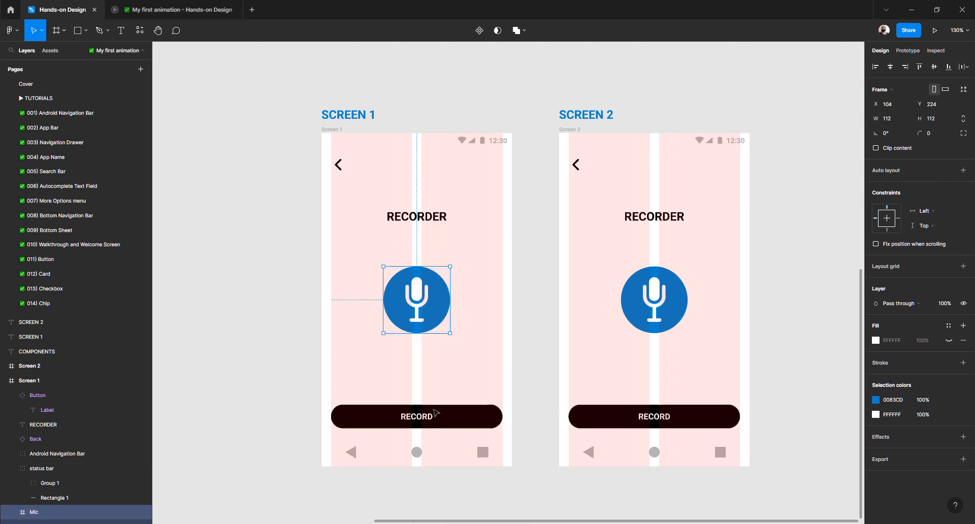
scroll(45, 387, "down", 5)
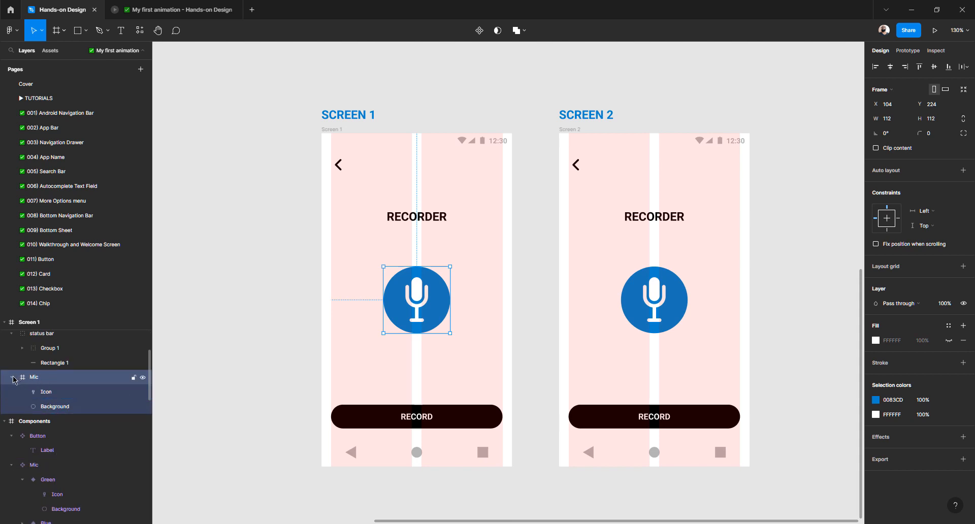
left_click(49, 392)
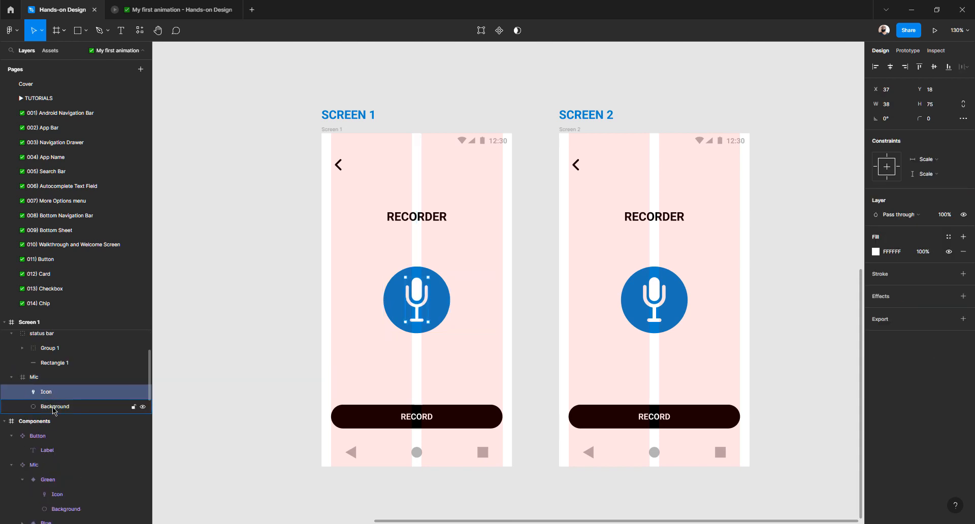
left_click(54, 408)
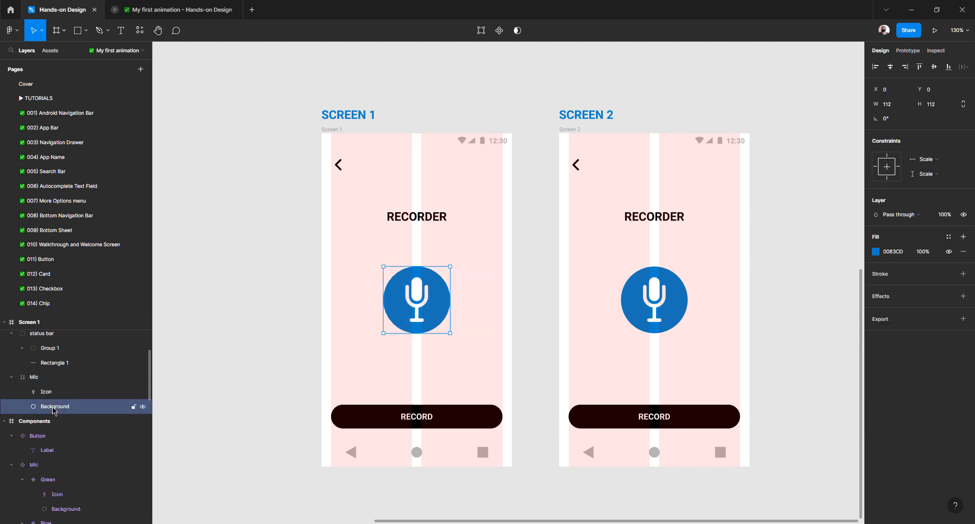
Play Record Flow again from Screen 1 to check how the detached Mic behaves in the prototype.
left_click(329, 133)
left_click(335, 129)
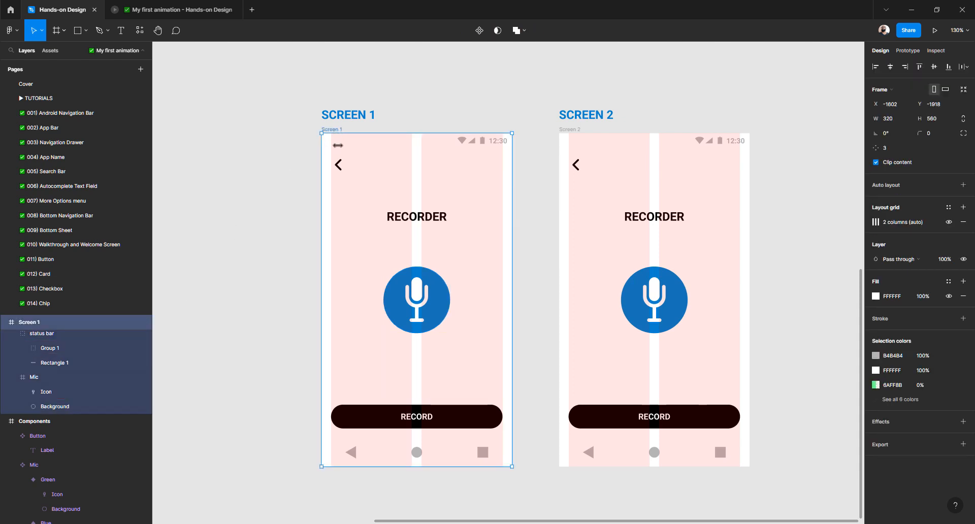
left_click(907, 50)
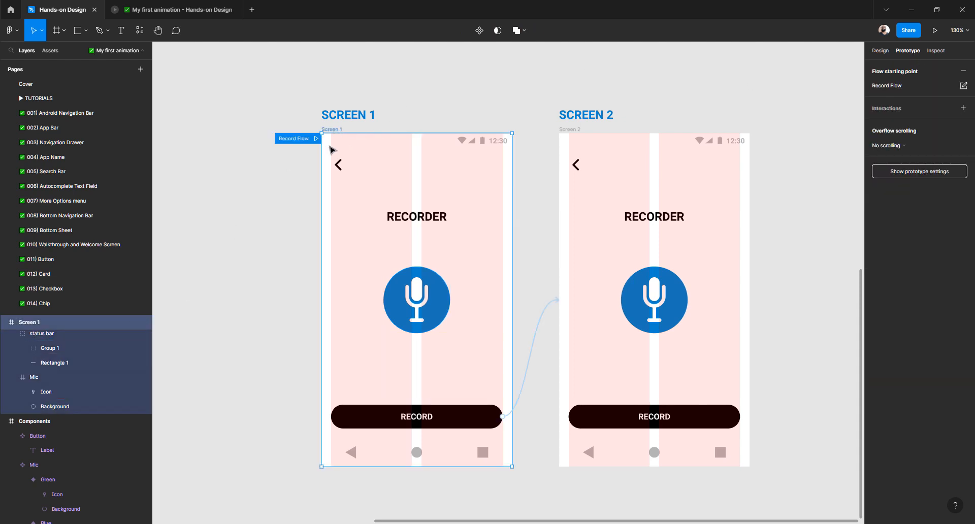
left_click(315, 138)
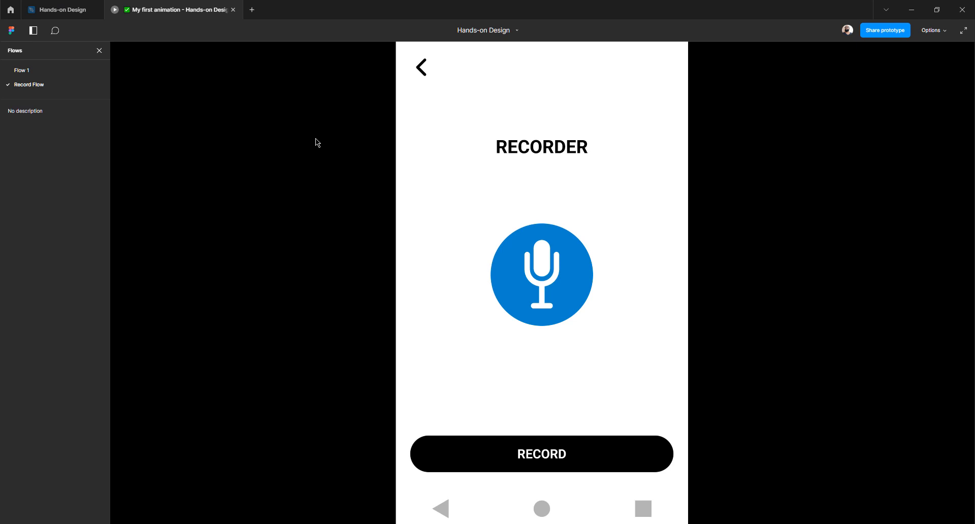
Test the RECORD button in the Record Flow prototype and return to the design file.
left_click(547, 456)
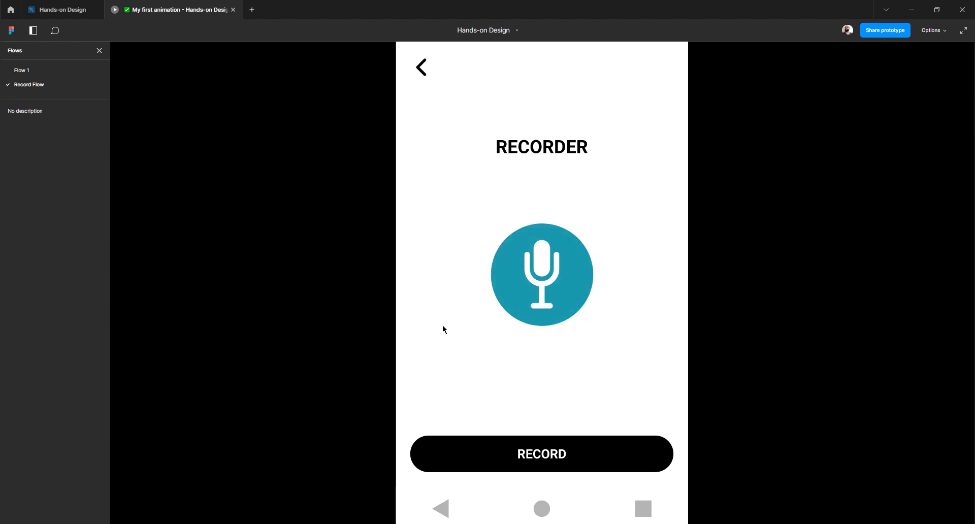
key("ctrl+shift+Tab")
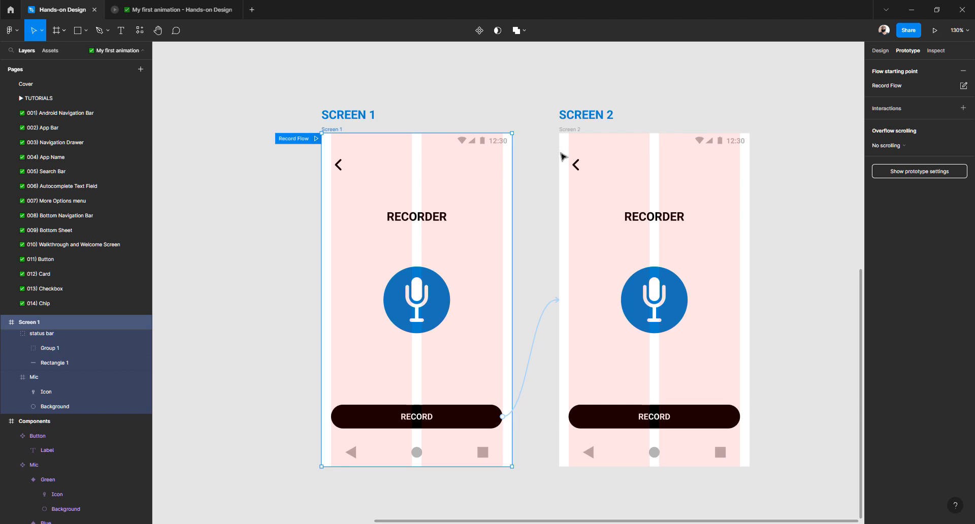
Link the back arrow on Screen 2 to Screen 1 with an on-click navigation.
left_click(577, 165)
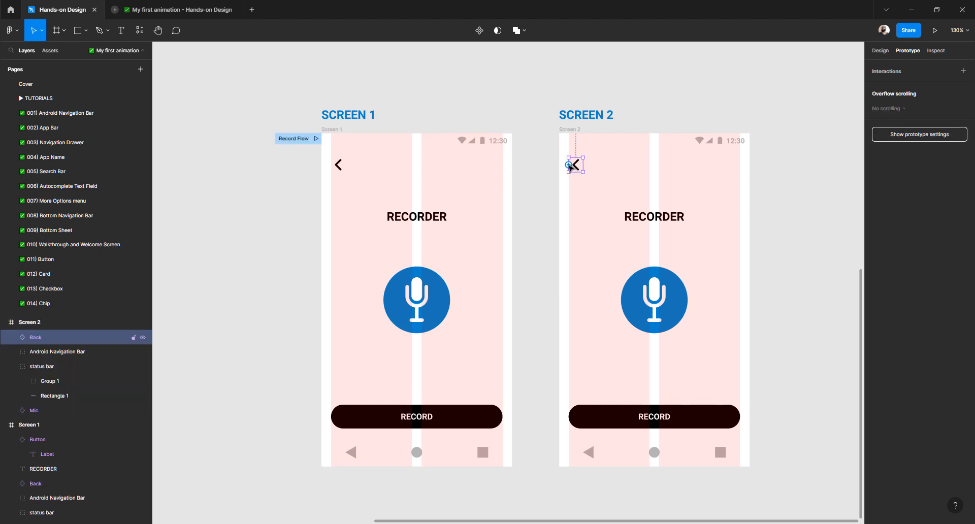
left_click_drag(568, 165, 469, 180)
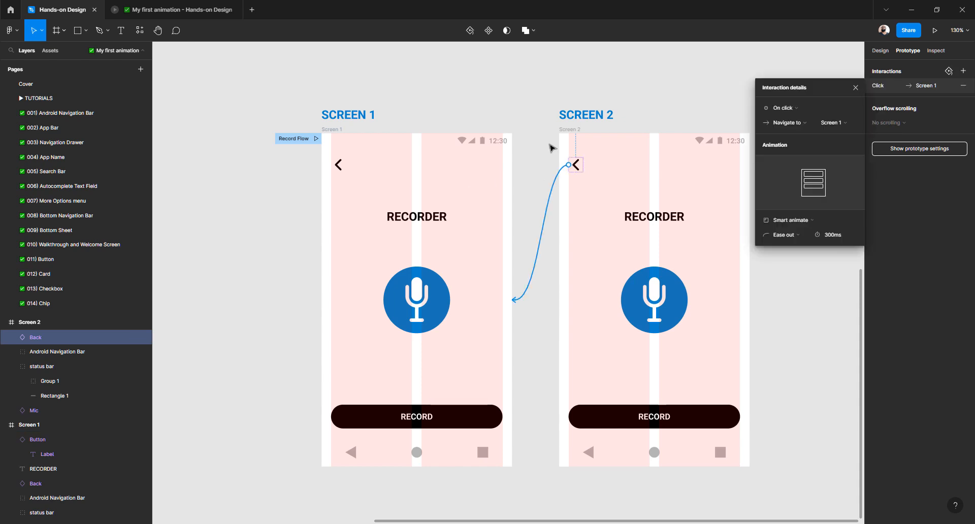
left_click(878, 51)
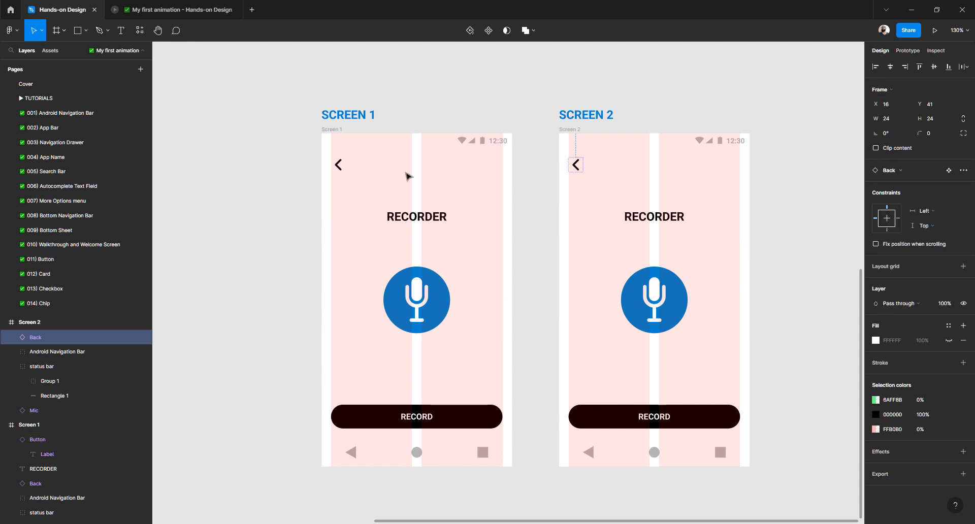
left_click(340, 168)
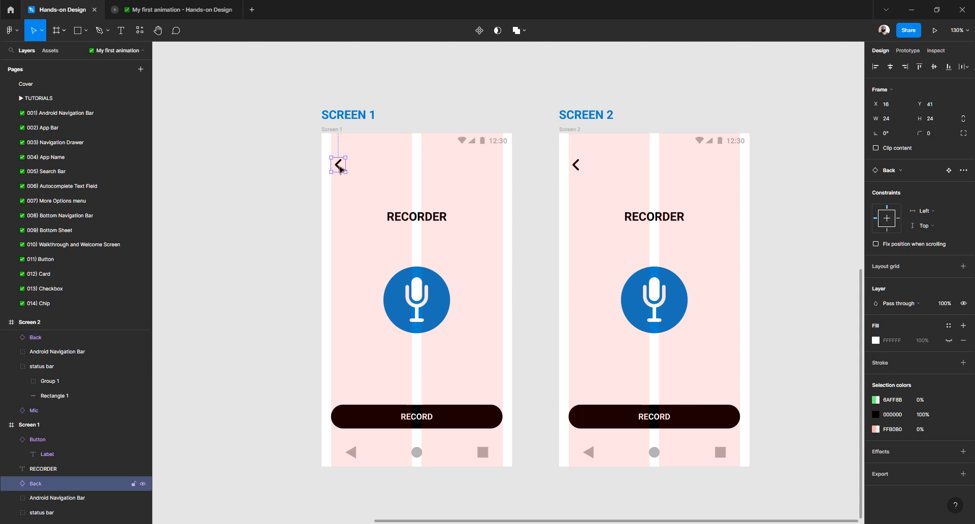
key("Delete")
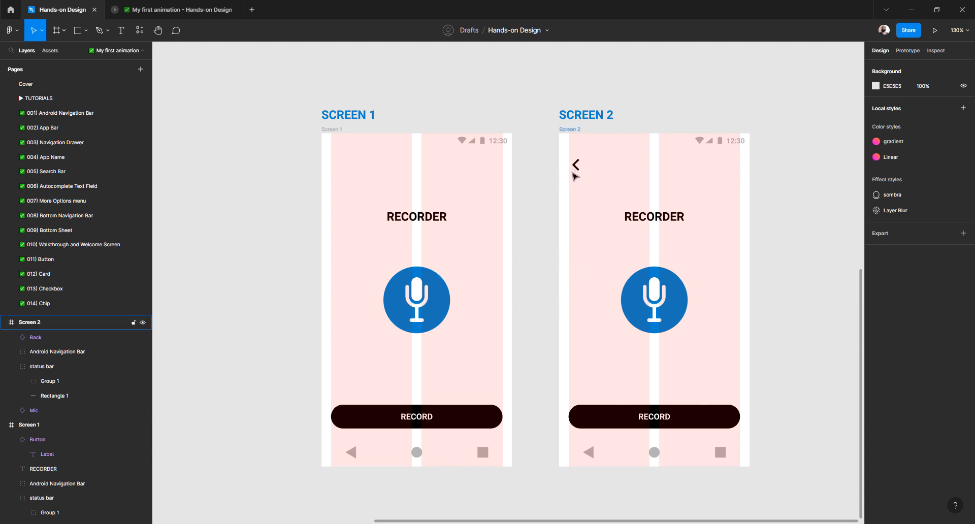
key("ctrl+z")
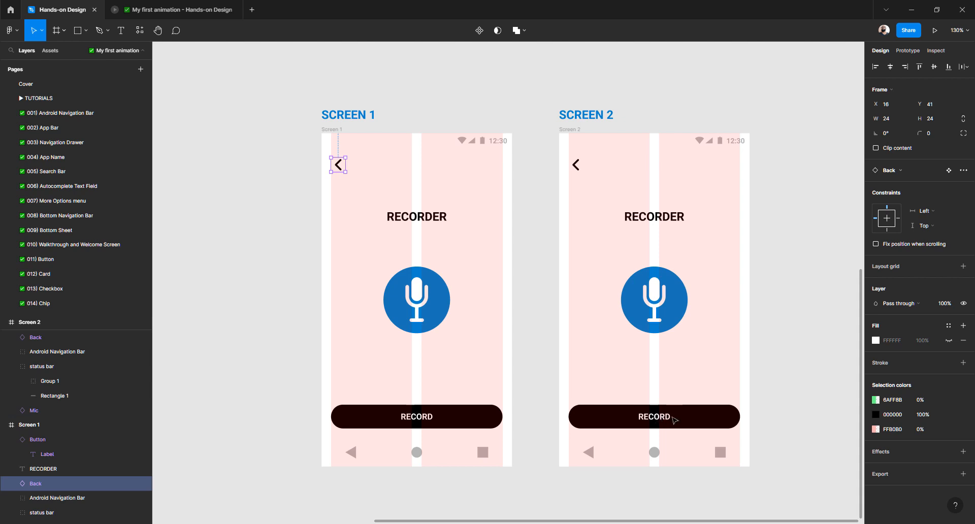
Extend the lower edge of the Components frame that holds the LABEL button to a height of about 663.
left_click(537, 261)
scroll(538, 261, "down", 5)
scroll(538, 261, "down", 3)
scroll(475, 278, "left", 3)
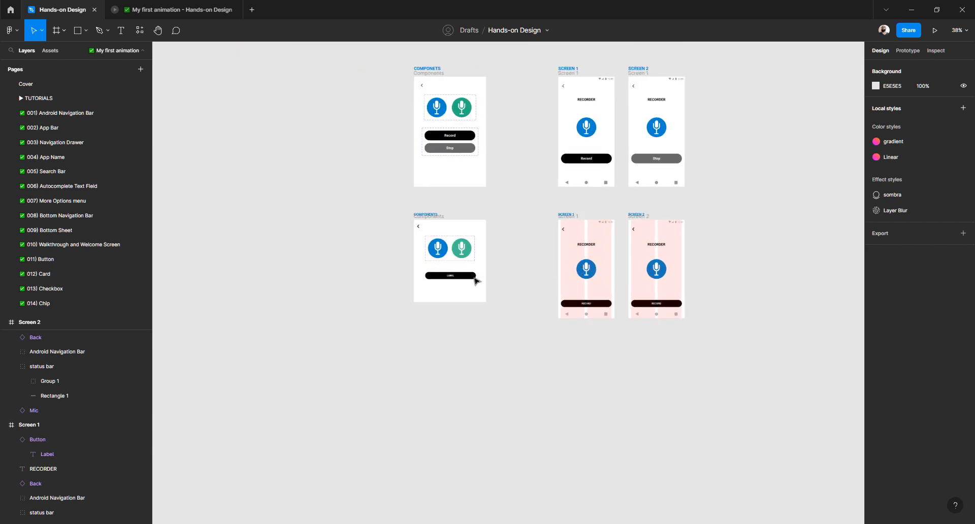
scroll(441, 293, "up", 3)
scroll(440, 293, "up", 5)
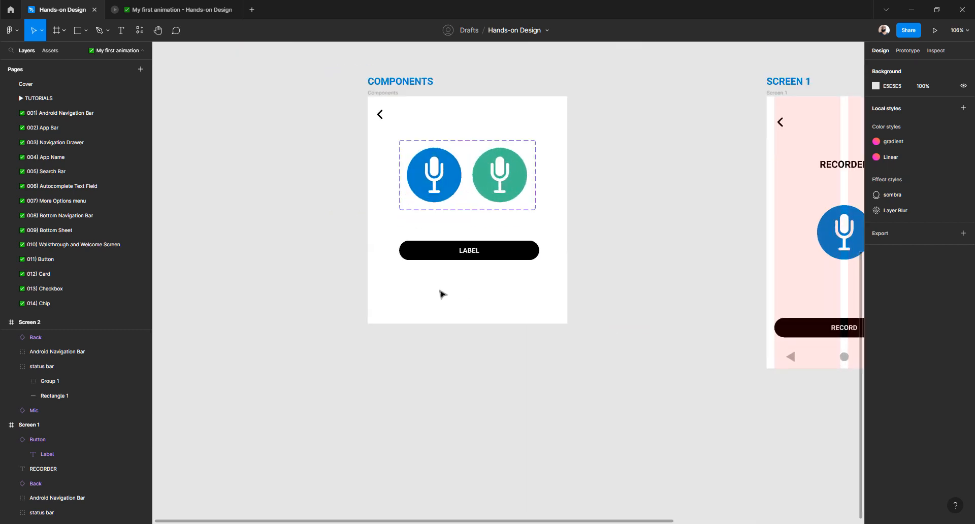
scroll(348, 93, "up", 3)
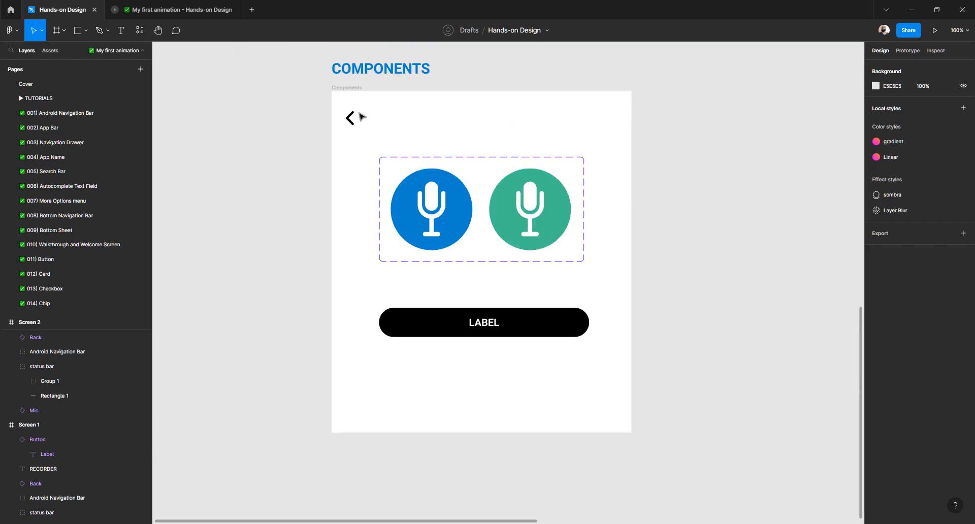
left_click(347, 89)
scroll(325, 193, "down", 3)
scroll(411, 300, "down", 3)
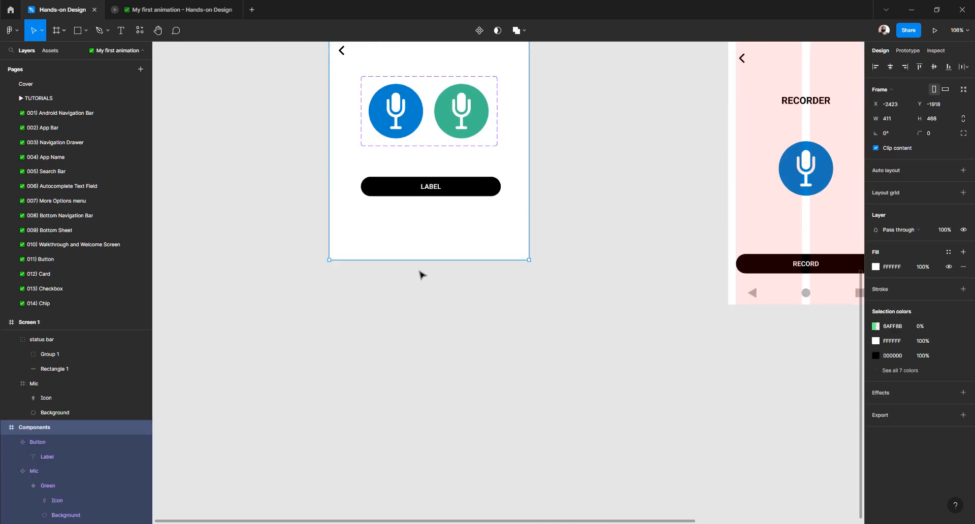
left_click_drag(426, 355, 427, 354)
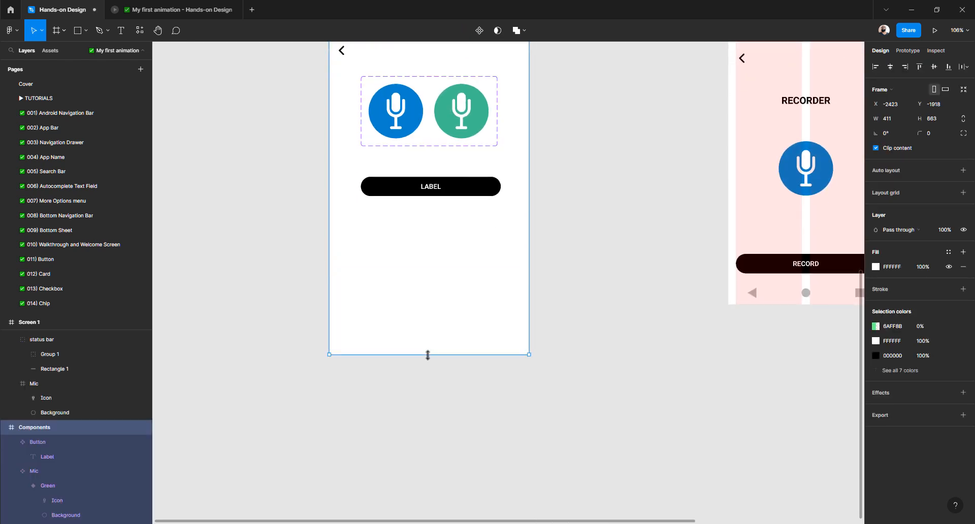
Create a variant property on the Button component and add a second variant below the first.
left_click(404, 105)
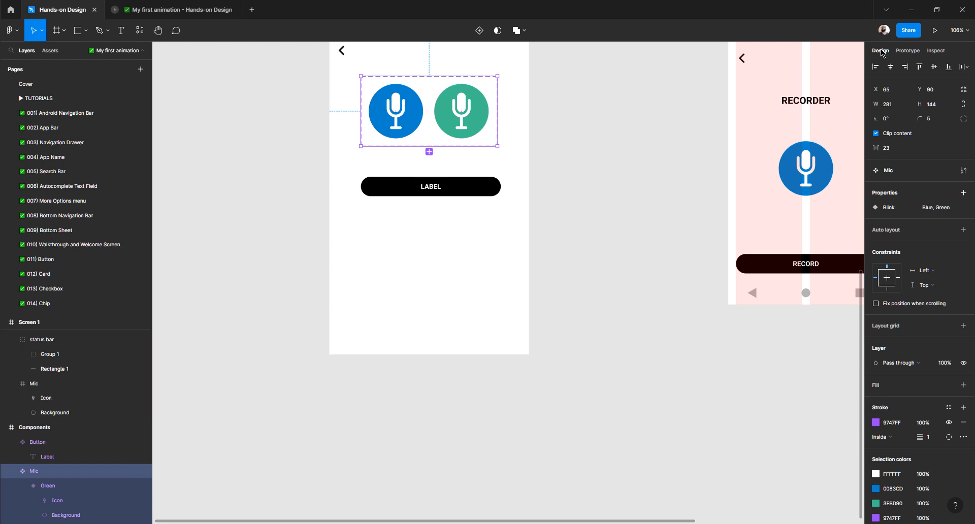
left_click(534, 167)
left_click(456, 191)
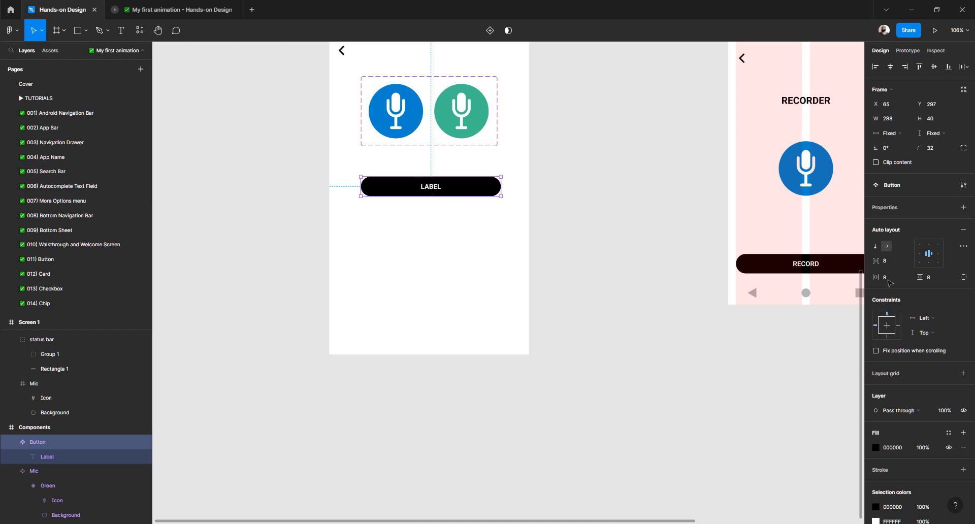
left_click(963, 207)
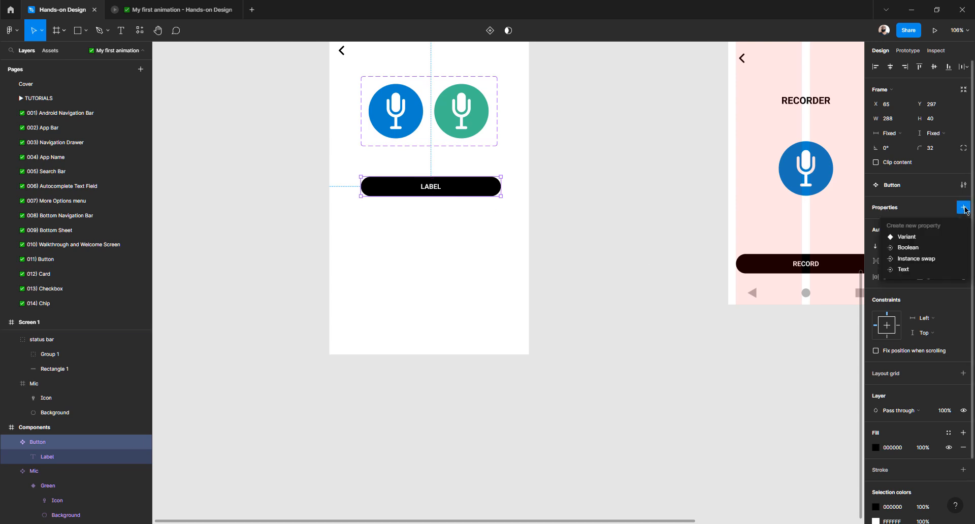
left_click(914, 238)
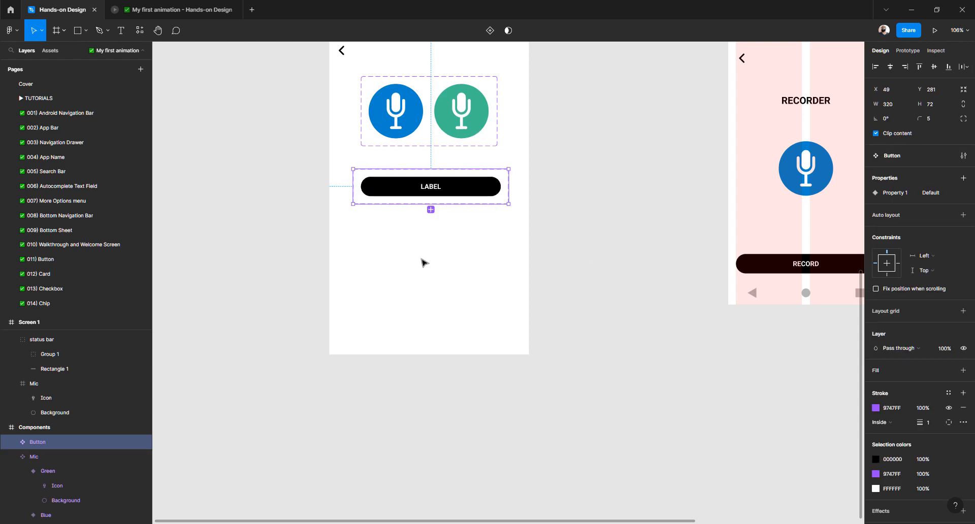
left_click(431, 209)
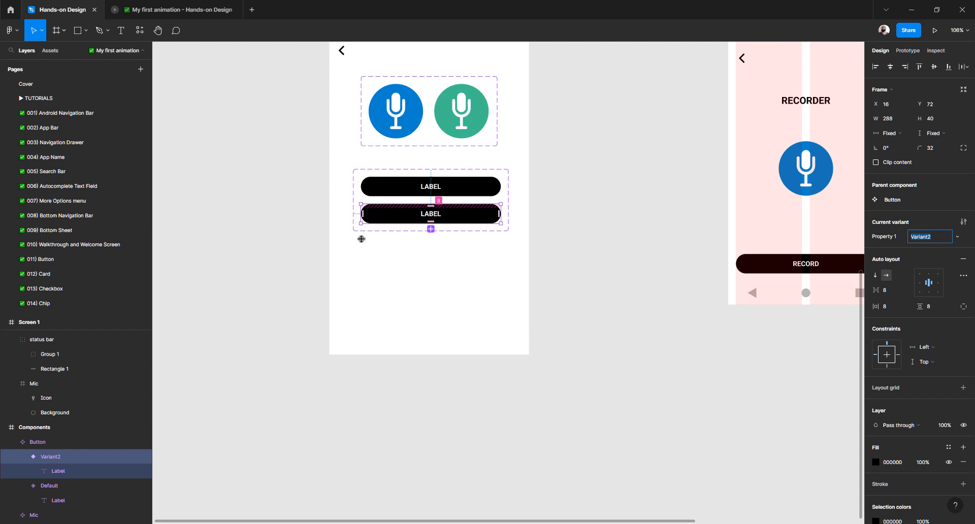
Change the fill of the second Button variant to grey 979797.
left_click(22, 487)
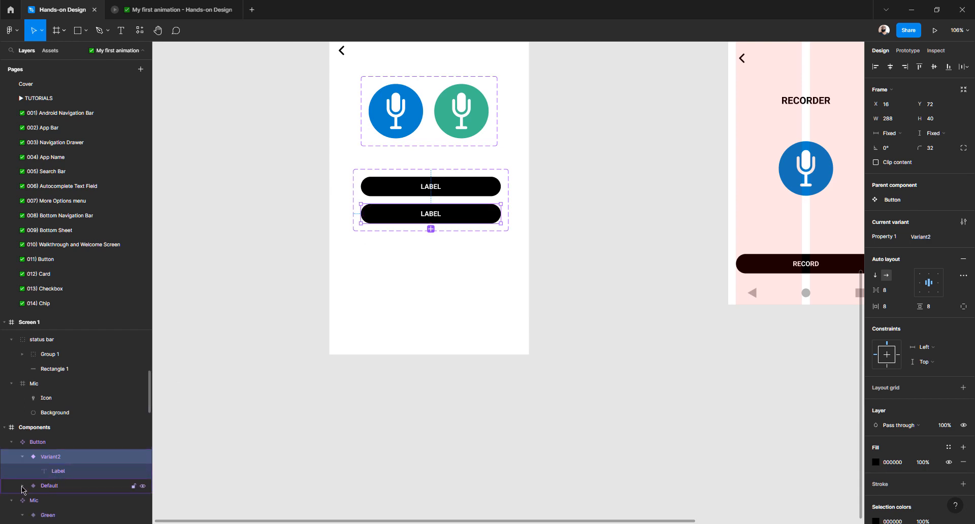
left_click(22, 457)
left_click(54, 472)
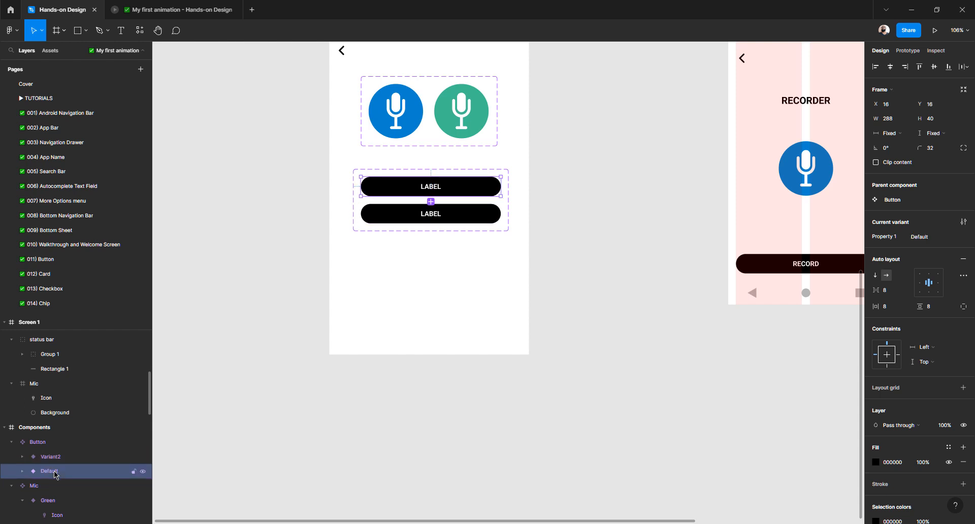
left_click(59, 460)
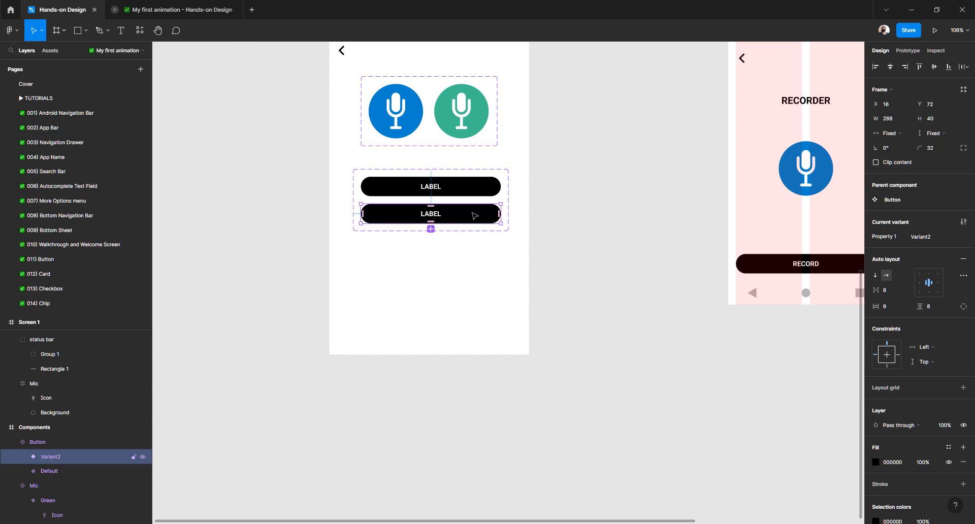
scroll(898, 442, "down", 2)
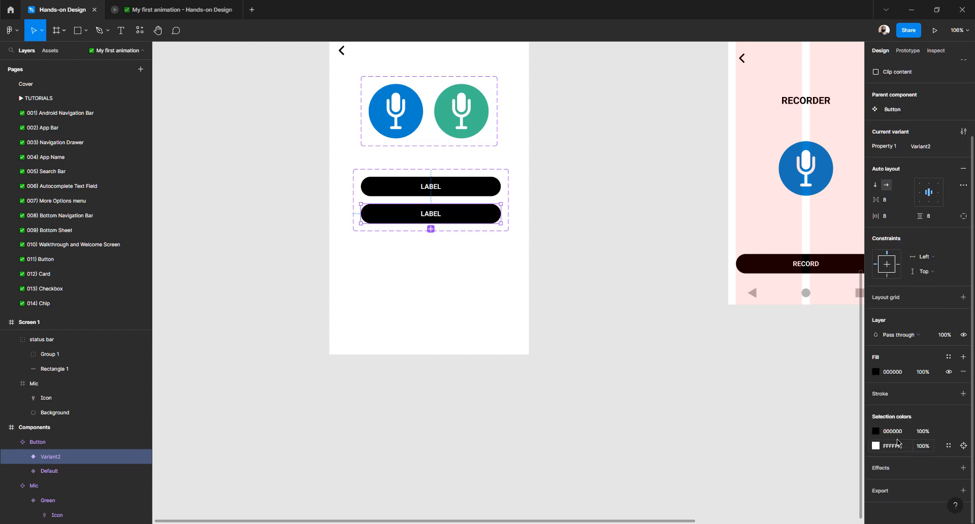
left_click(876, 374)
left_click_drag(840, 365, 745, 349)
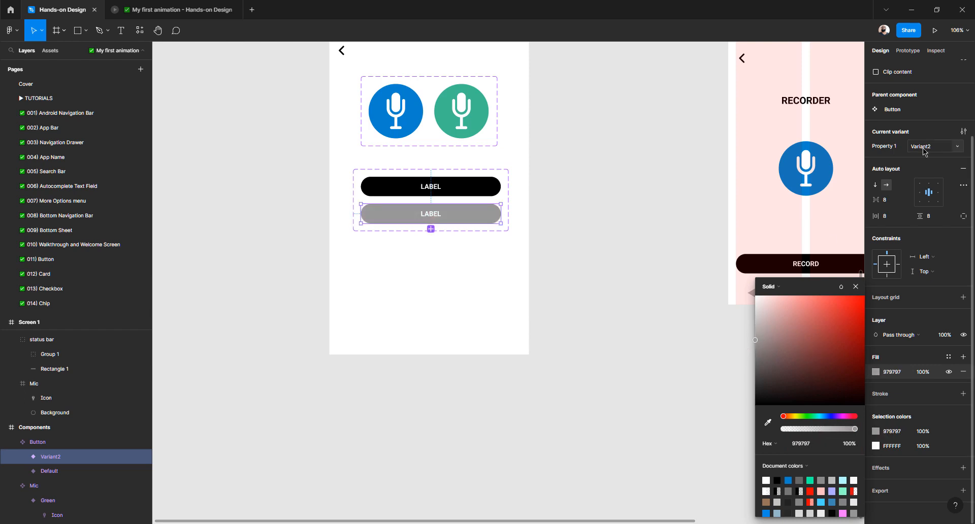
Rename the grey Button variant as "Property 1=Grey".
double_click(52, 458)
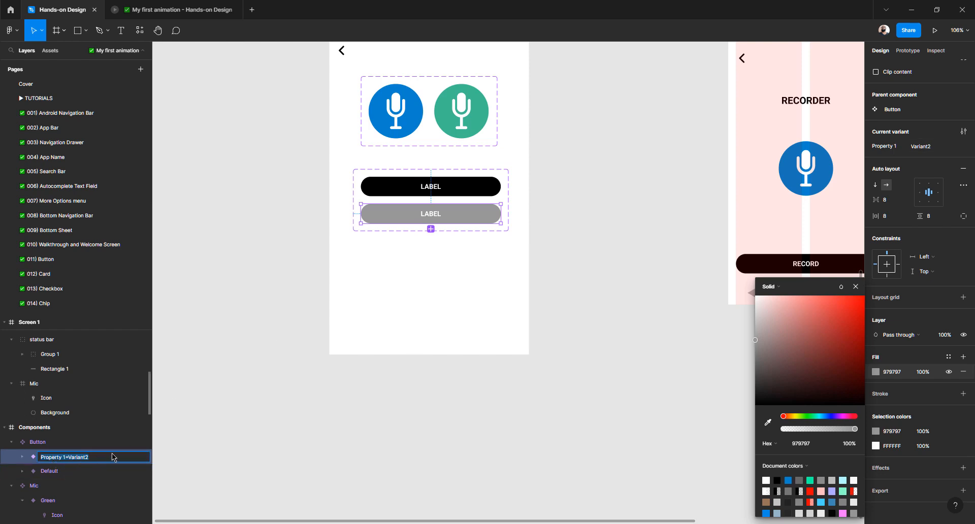
left_click(213, 431)
double_click(53, 459)
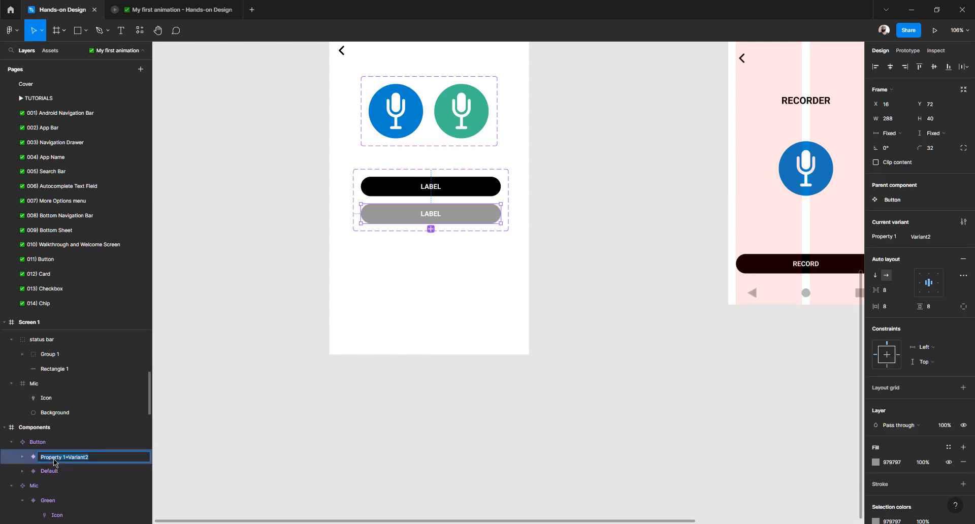
left_click(77, 459)
left_click(72, 460)
left_click_drag(68, 459, 108, 461)
type("Grey")
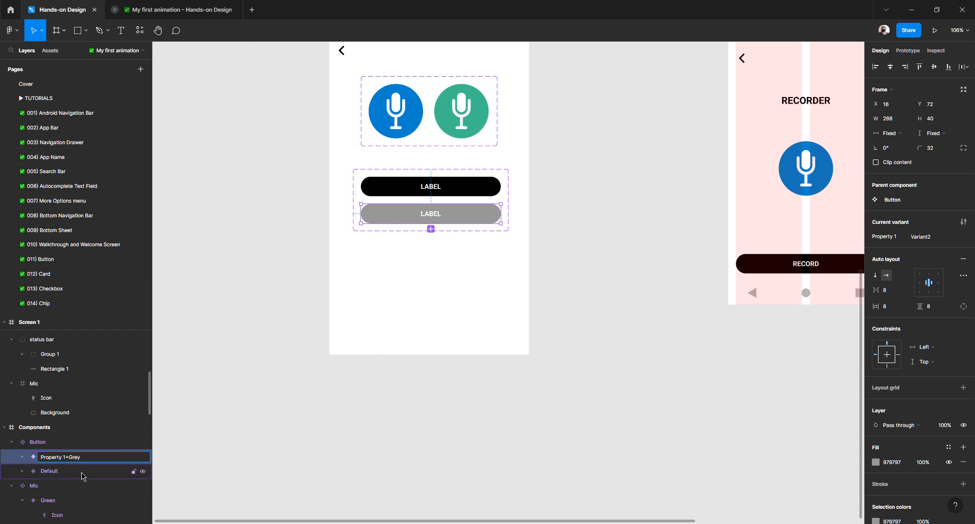
Rename the default Button variant as "Property 1=Black".
left_click(58, 472)
double_click(59, 472)
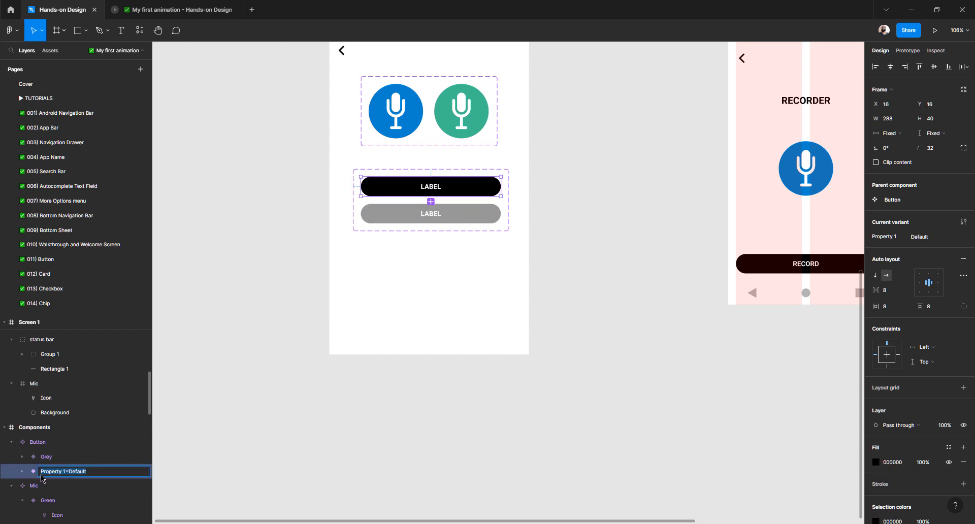
left_click(81, 472)
double_click(81, 472)
type("B")
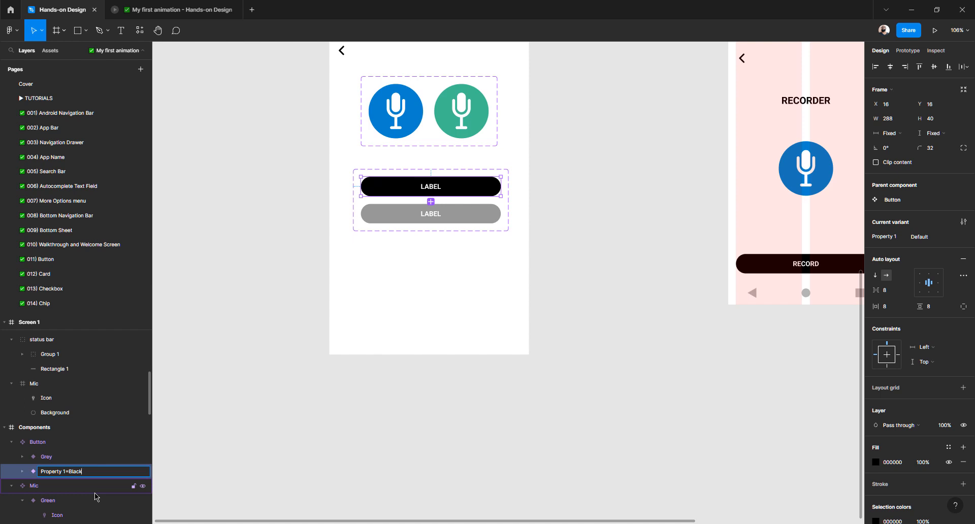
type("lack")
key("Return")
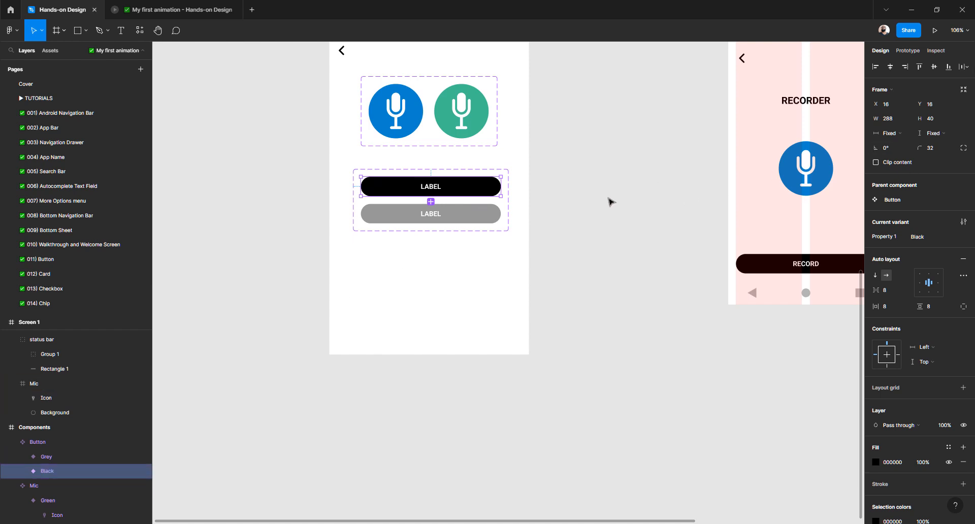
Place an instance of the Grey button between the Components frame and Screen 1, and try its Property 1 options Black and Grey.
left_click(611, 201)
left_click(498, 215)
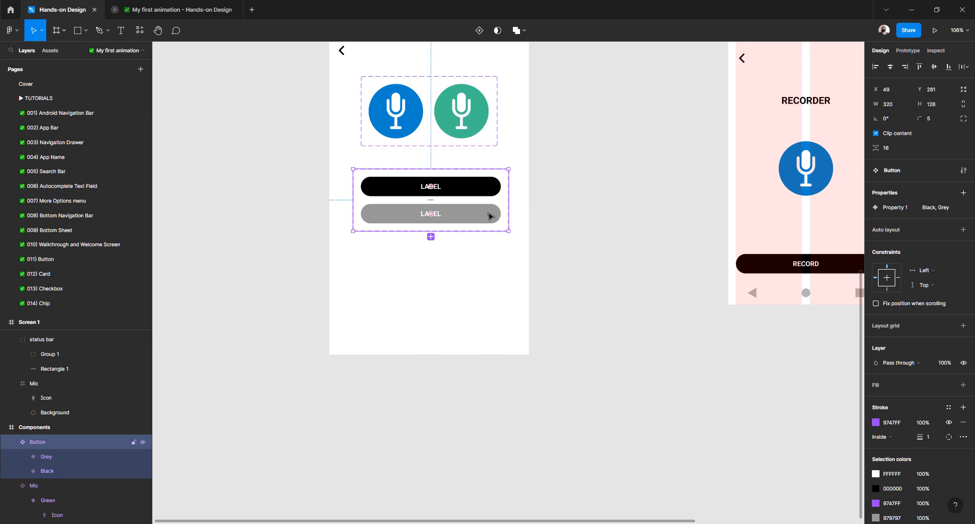
left_click(489, 217)
left_click_drag(468, 218, 664, 234)
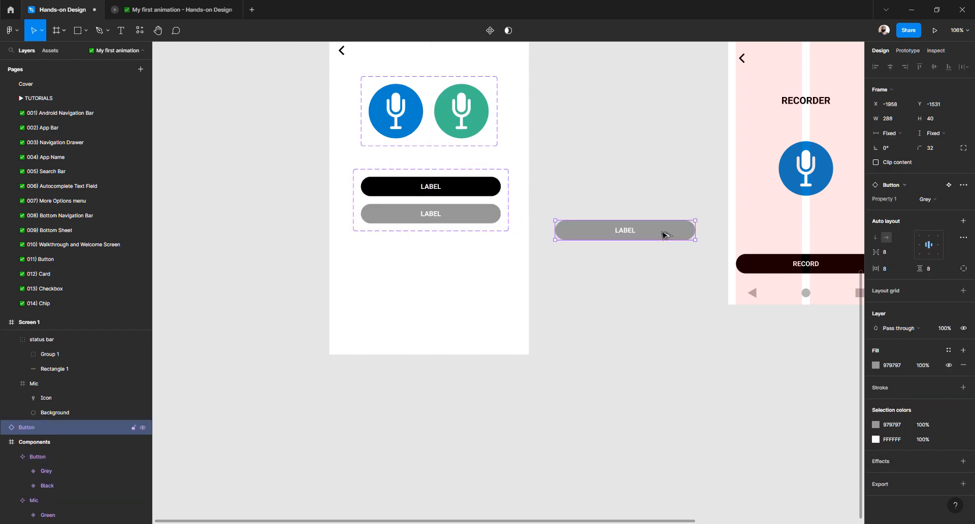
left_click(926, 200)
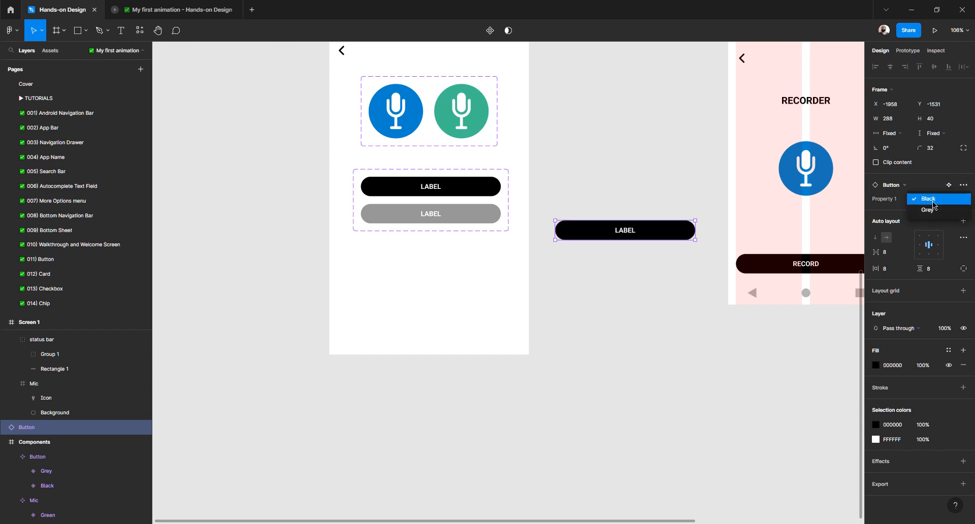
left_click(929, 199)
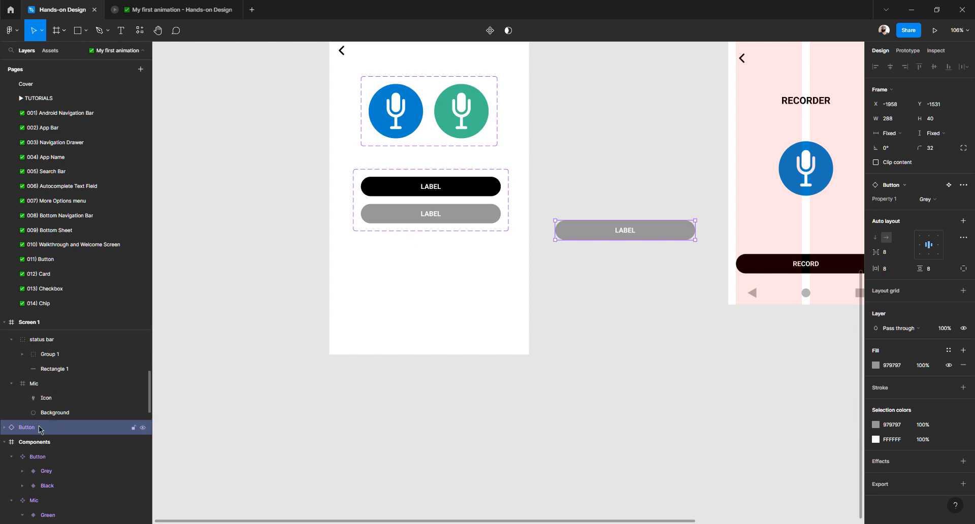
Rename the variant property of the grey Button variant from Property 1 to Color, keeping the value Grey.
left_click(423, 215)
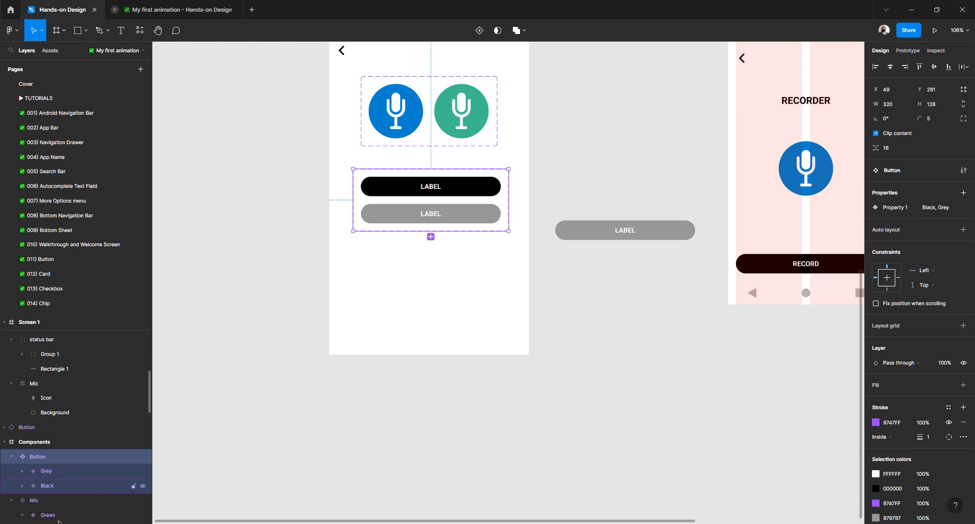
left_click(22, 471)
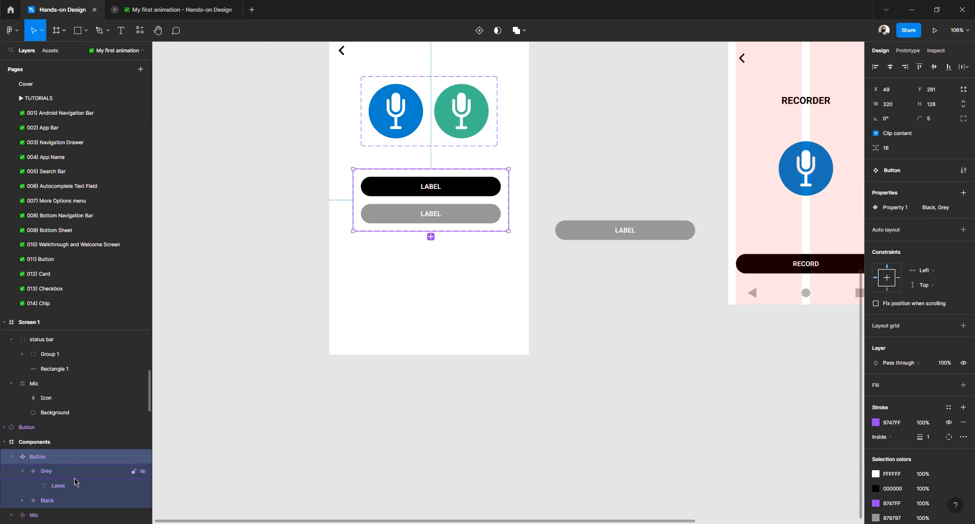
scroll(74, 473, "down", 2)
double_click(47, 404)
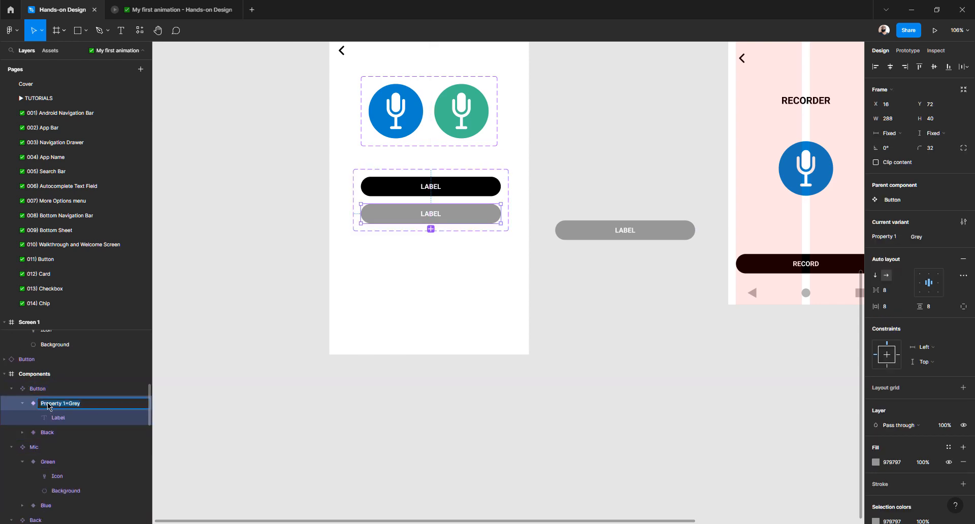
left_click(67, 404)
left_click_drag(66, 404, 30, 404)
type("Color")
key("Return")
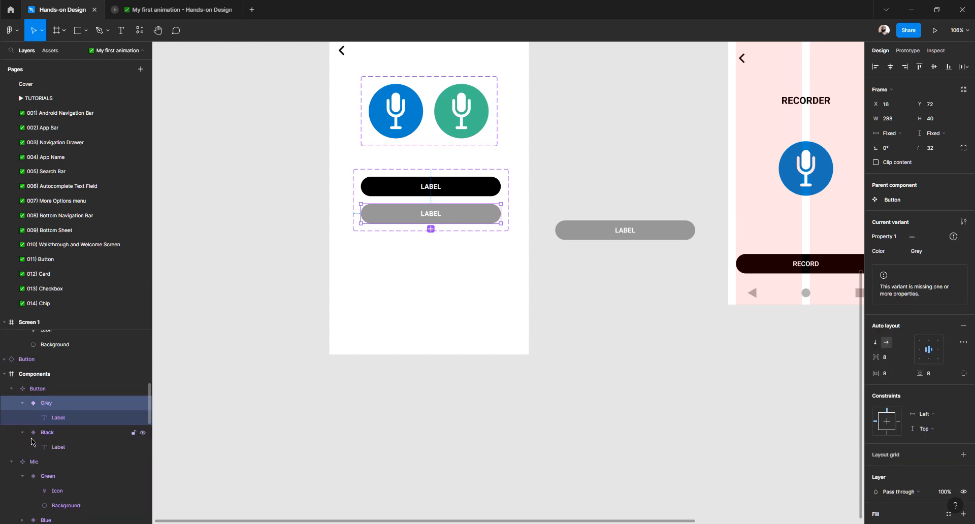
Rename the black Button variant's property from Property 1 to Color, keeping the value Black.
left_click(23, 433)
double_click(48, 435)
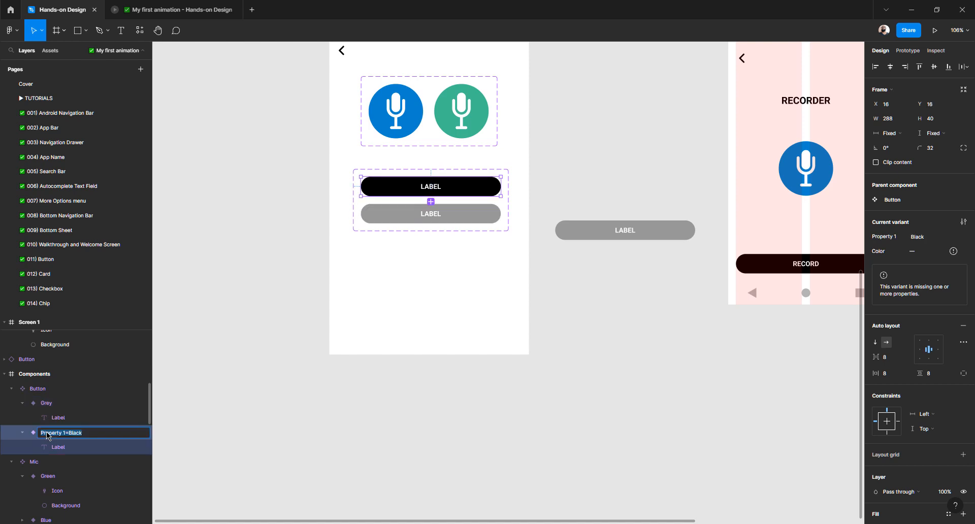
left_click(49, 435)
left_click_drag(66, 435, 22, 434)
type("Color")
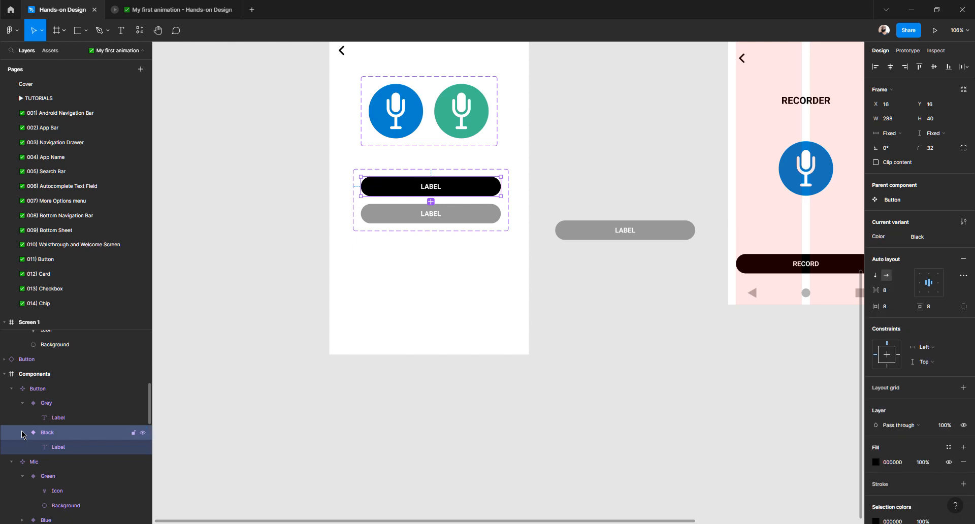
Try the Color options on the loose Button instance, switching it to Black and back to Grey.
left_click(643, 243)
left_click(640, 238)
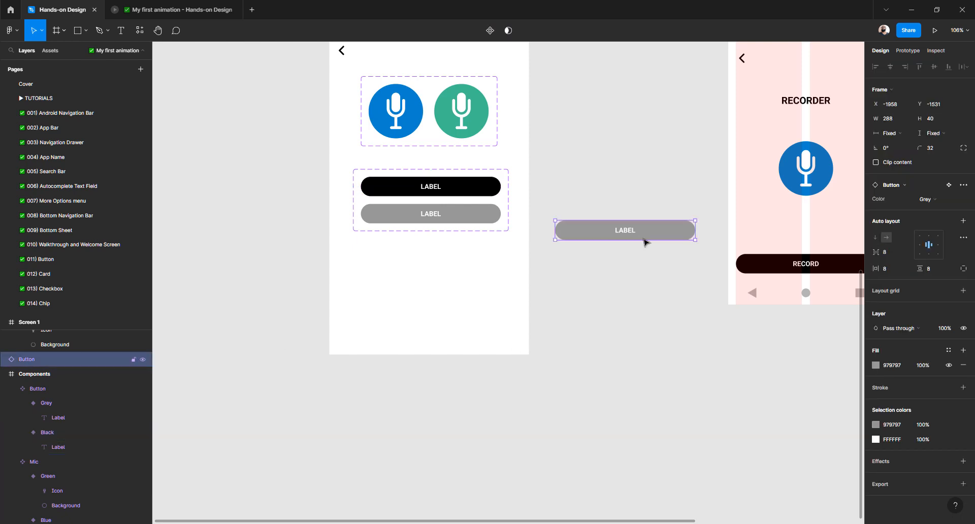
left_click(937, 201)
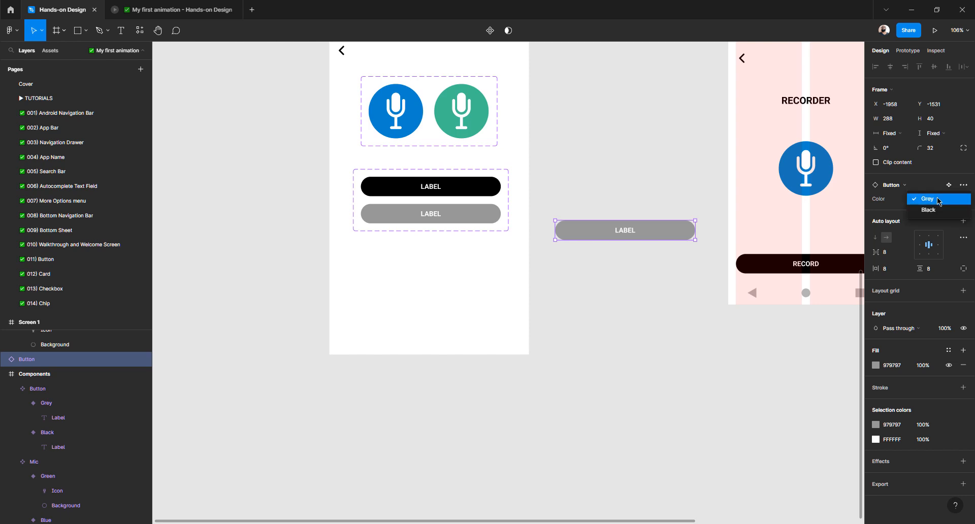
left_click(934, 210)
left_click(934, 199)
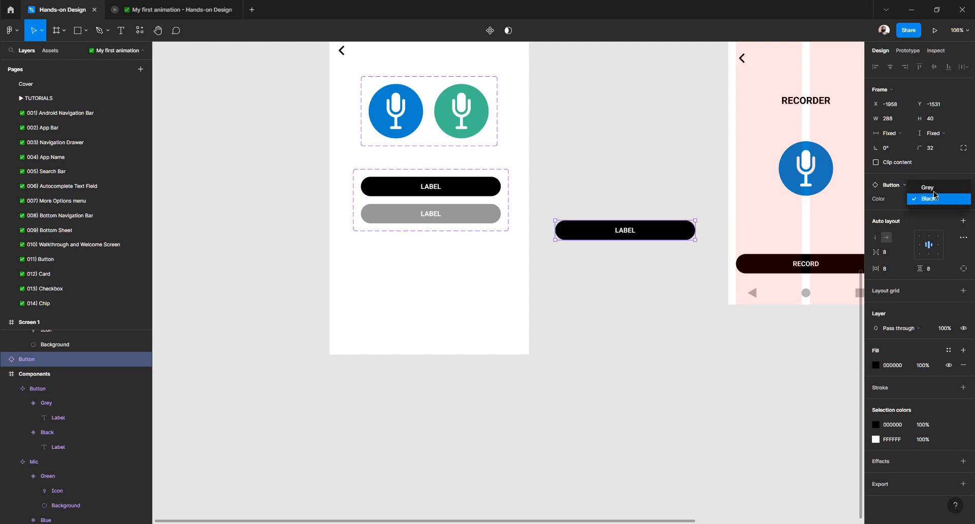
left_click(933, 189)
left_click(608, 301)
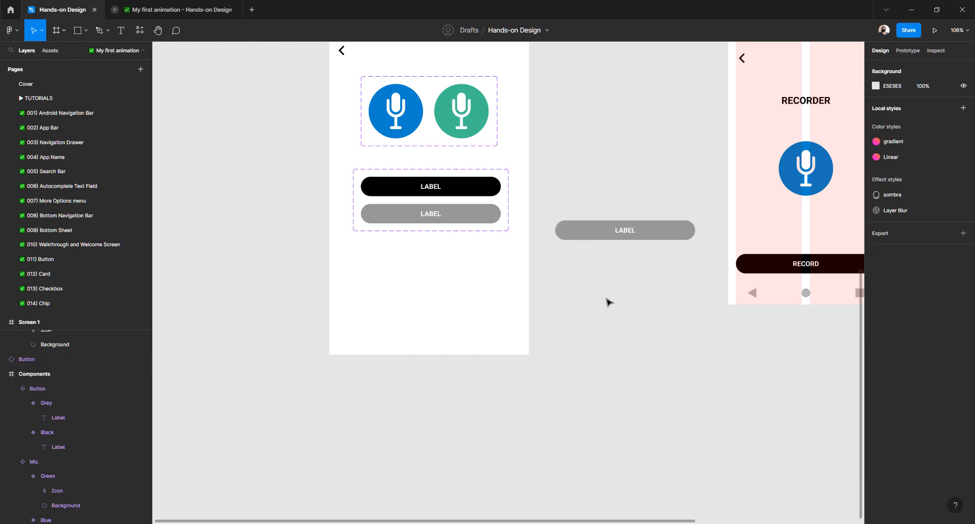
Delete the loose grey Button instance between the Components frame and Screen 1.
scroll(608, 302, "up", 3)
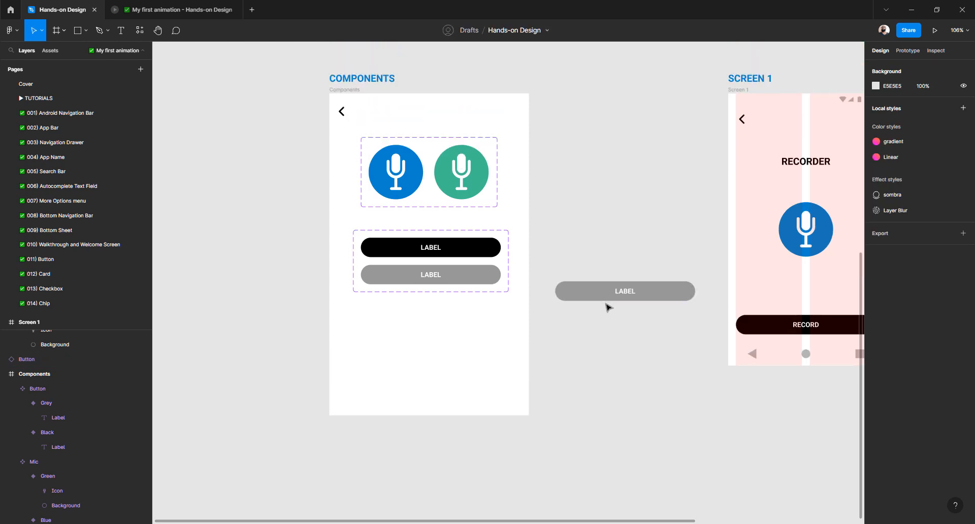
left_click(609, 292)
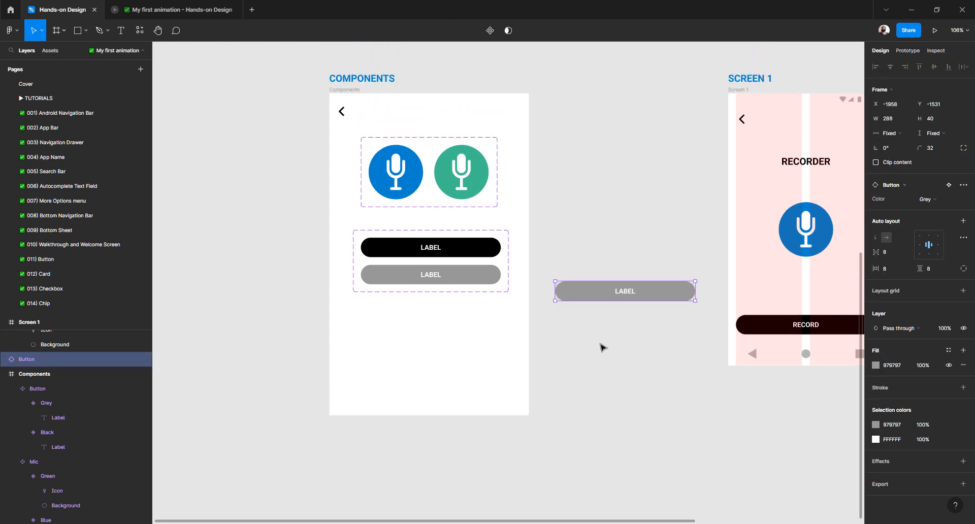
key("Delete")
Shorten the lower Components frame to a height of 560 to match the neighbouring screens.
scroll(531, 296, "down", 3)
scroll(532, 296, "up", 10)
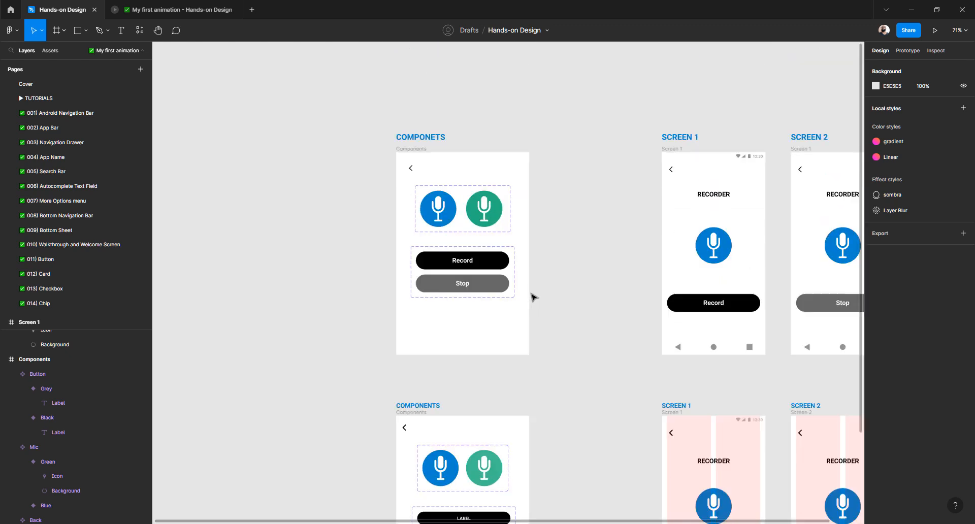
scroll(531, 295, "down", 4)
scroll(531, 296, "right", 5)
scroll(399, 424, "left", 2)
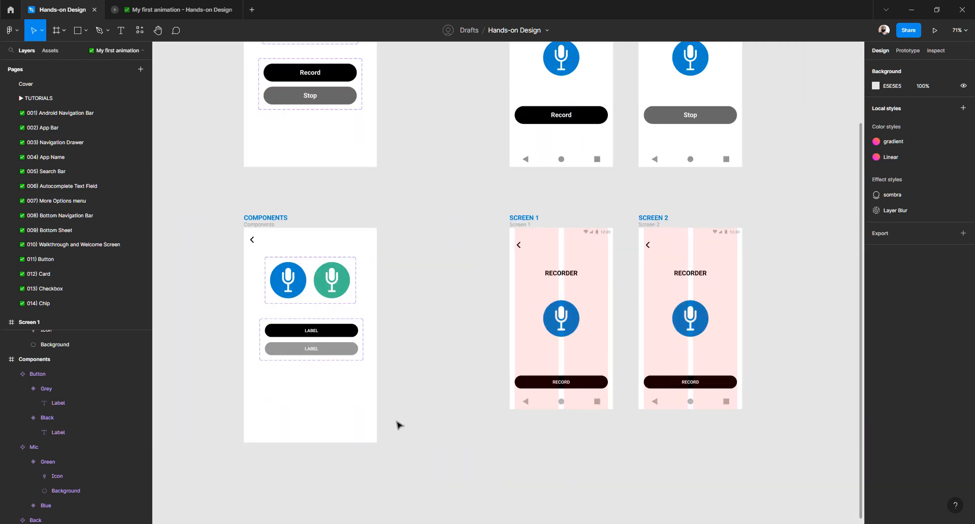
right_click(317, 417)
left_click(301, 439)
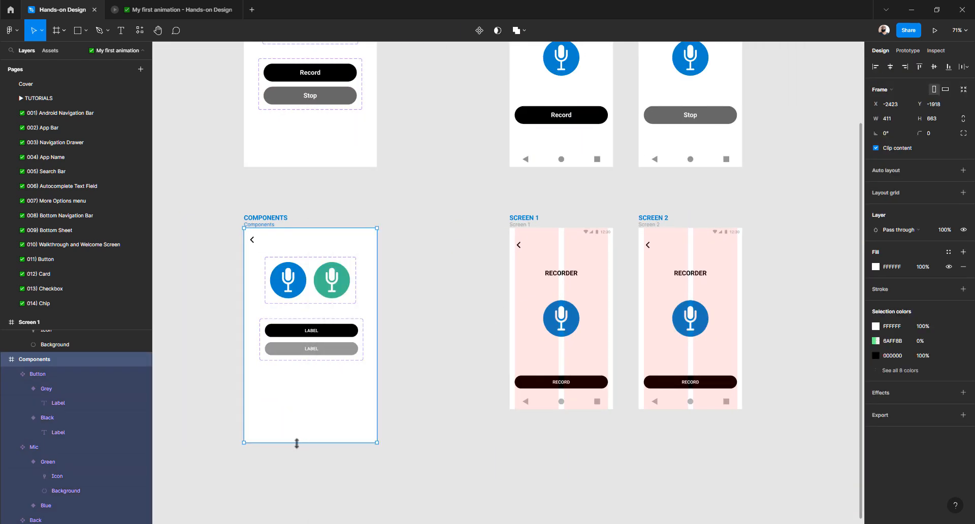
left_click_drag(297, 443, 306, 410)
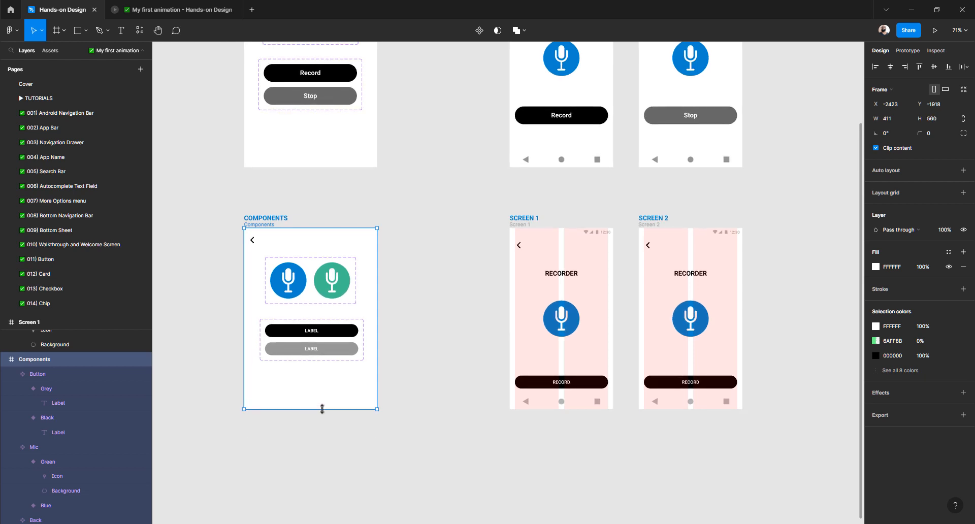
left_click(434, 372)
Remove the prototype link from Screen 2's back arrow to Screen 1.
scroll(433, 371, "down", 2)
scroll(433, 371, "left", 3)
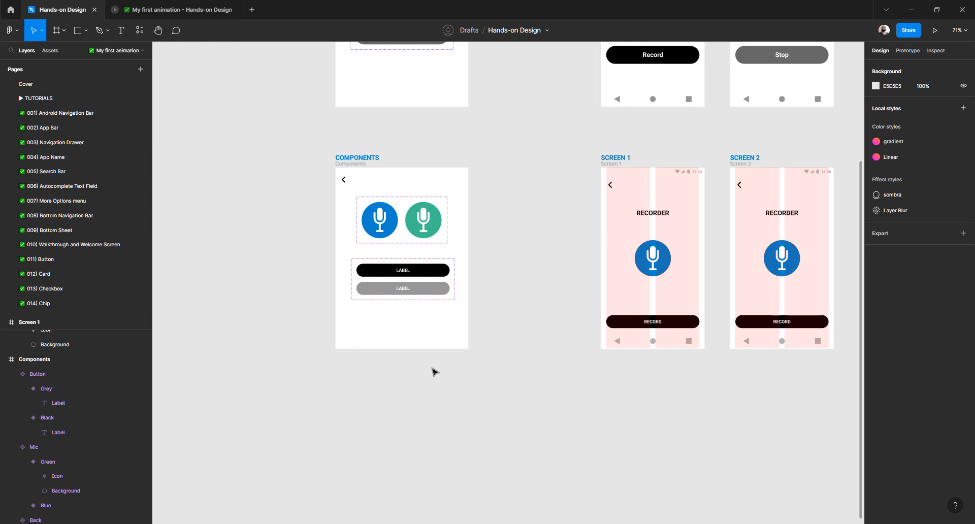
scroll(433, 371, "right", 7)
left_click(527, 163)
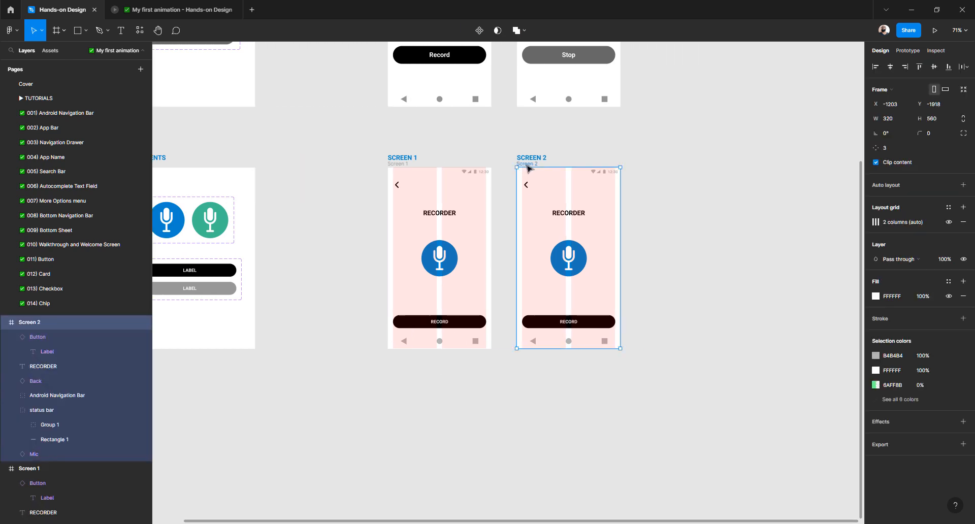
left_click(907, 50)
scroll(496, 224, "up", 5)
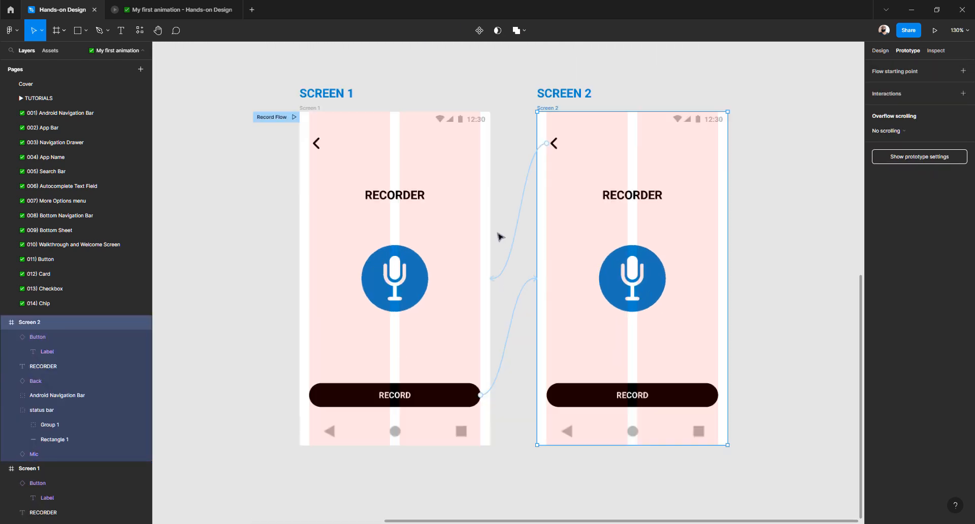
left_click(513, 253)
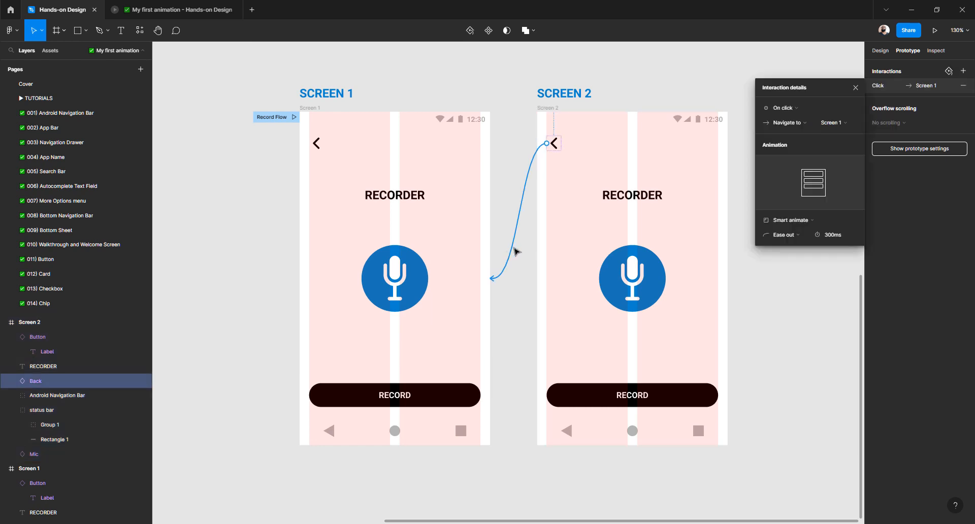
key("Escape")
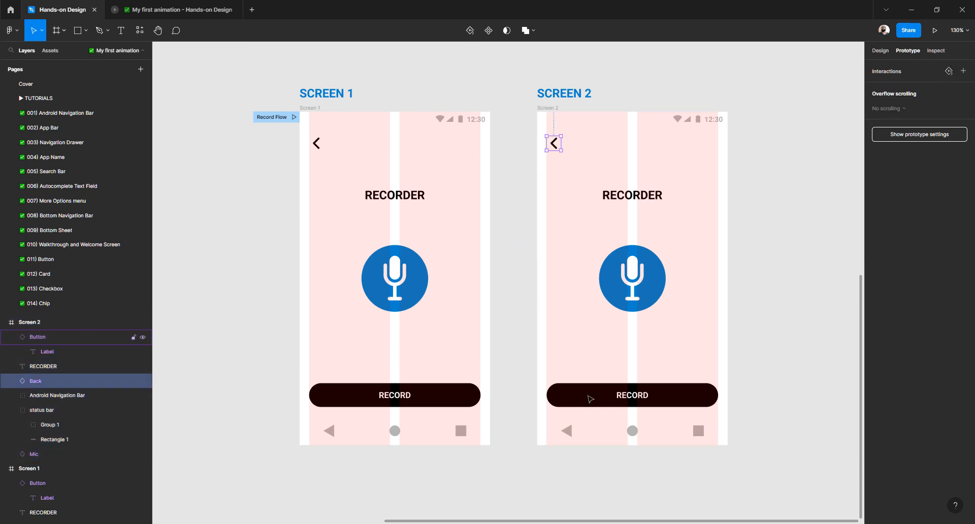
Switch Screen 2's button to the Grey color variant and change its label to STOP.
left_click(879, 51)
left_click(659, 396)
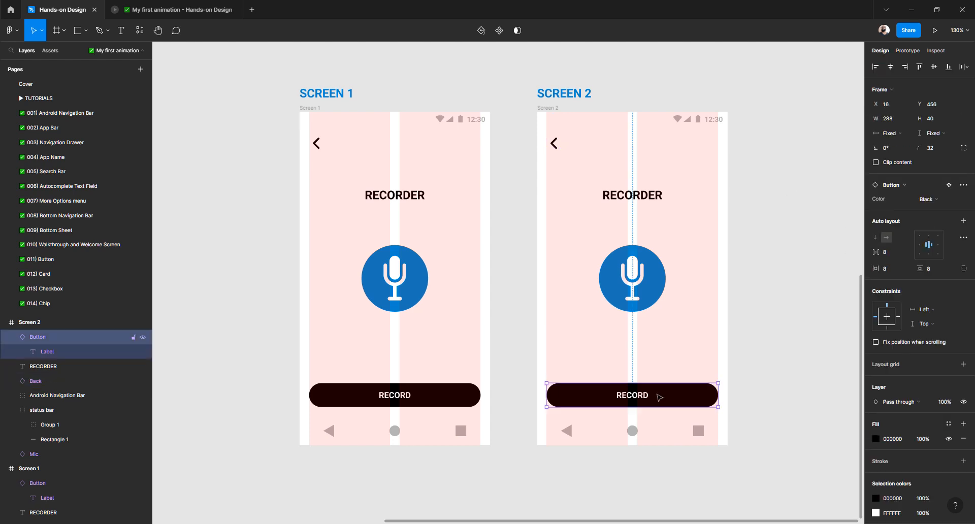
left_click(929, 199)
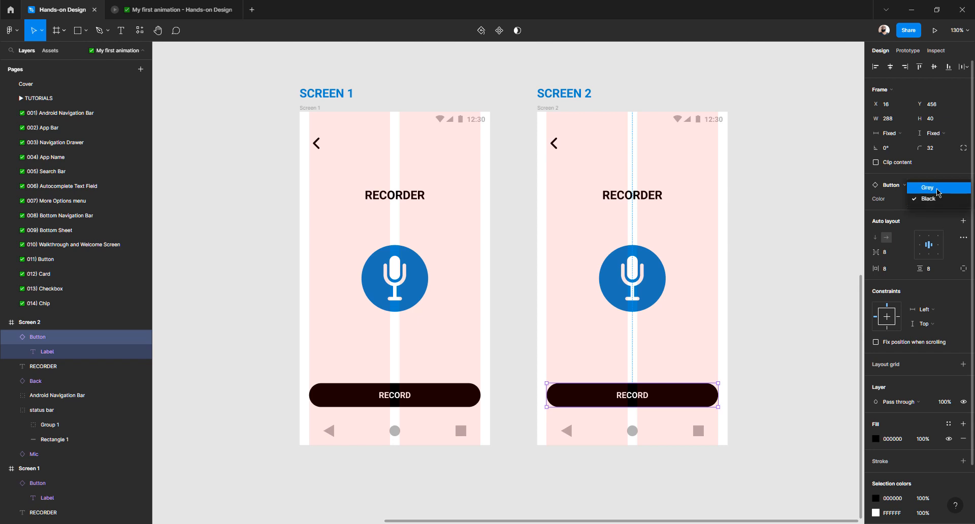
left_click(936, 192)
double_click(635, 399)
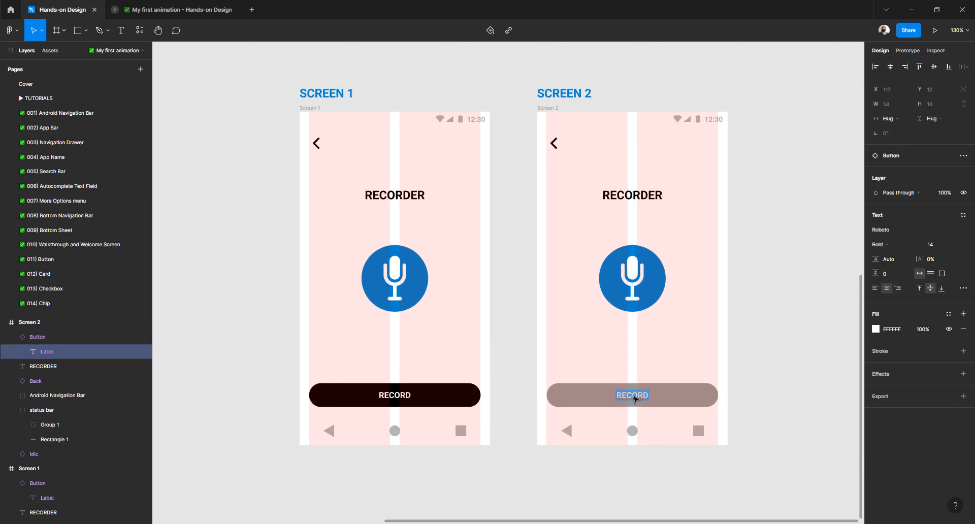
type("STOP")
key("Escape")
left_click(740, 410)
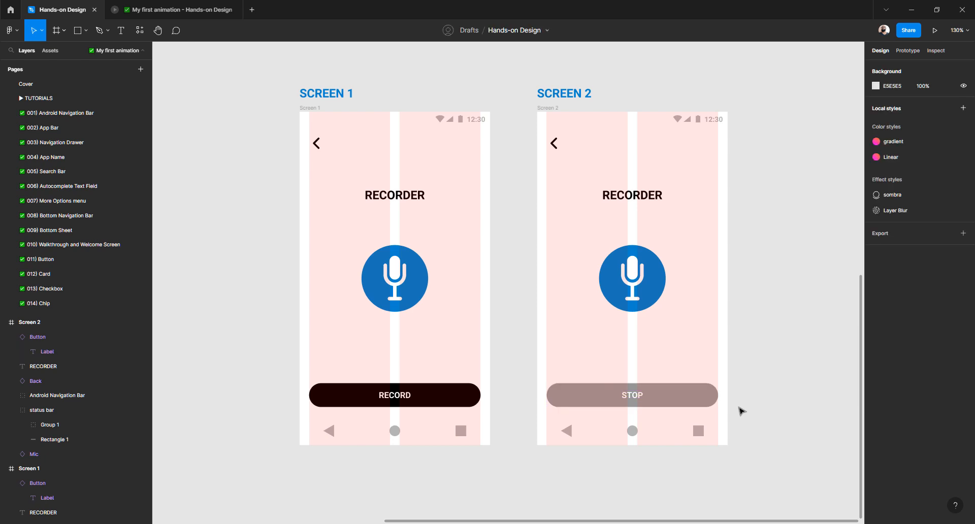
Link Screen 2's STOP button to Screen 1 with an on-click Navigate to interaction using Smart animate, Ease out, 300ms.
left_click(680, 398)
left_click(907, 50)
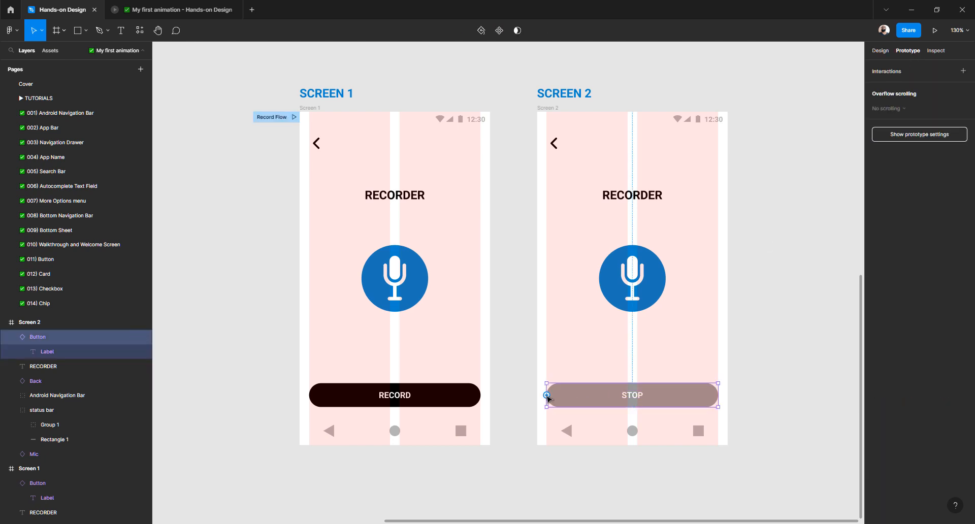
left_click_drag(546, 395, 472, 320)
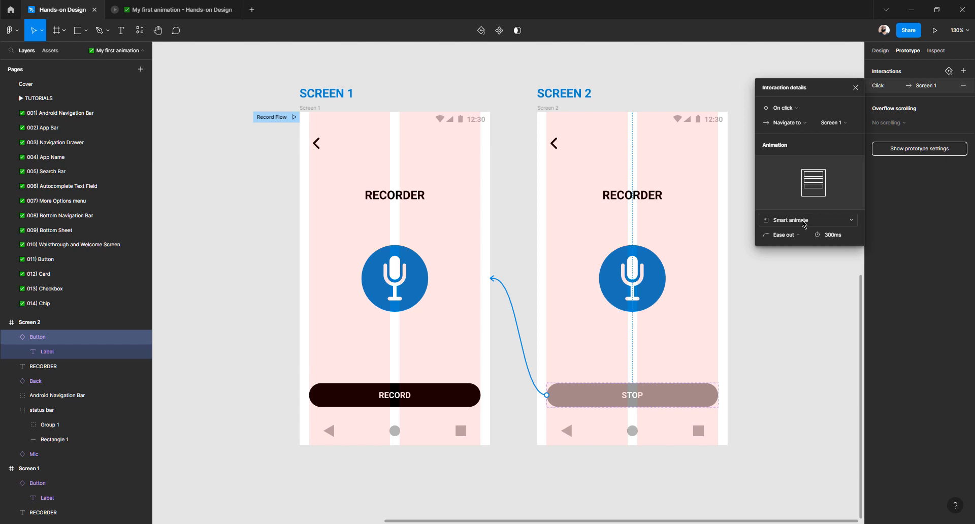
Review the interaction details of the link from Screen 1's RECORD button to Screen 2.
left_click(310, 107)
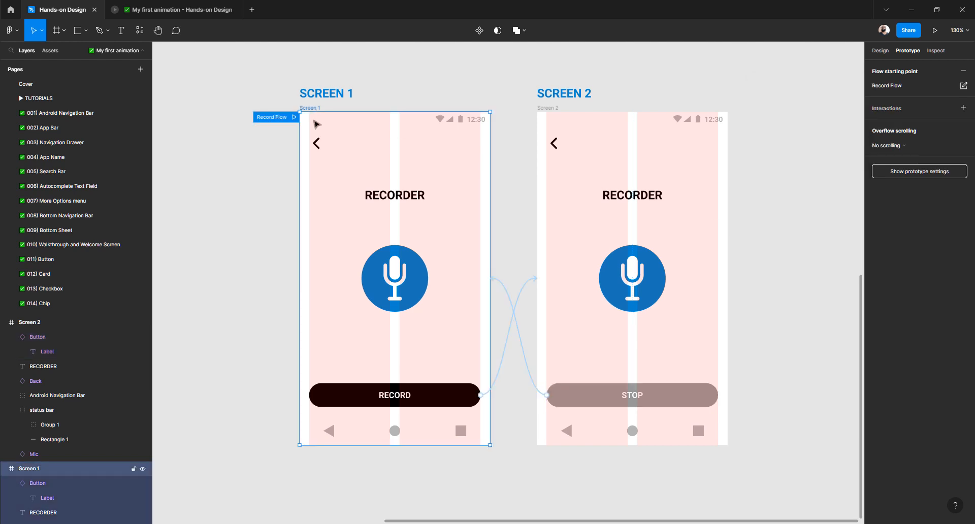
left_click(503, 364)
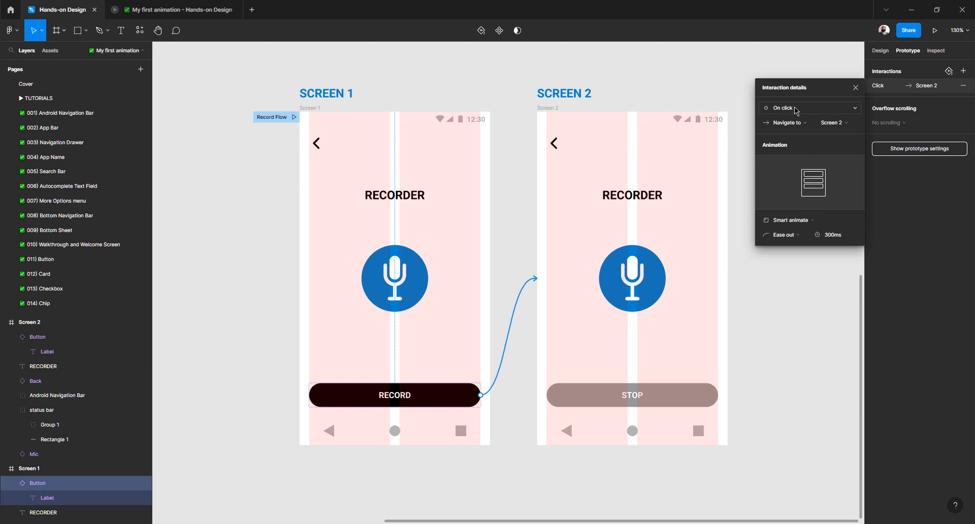
left_click(762, 366)
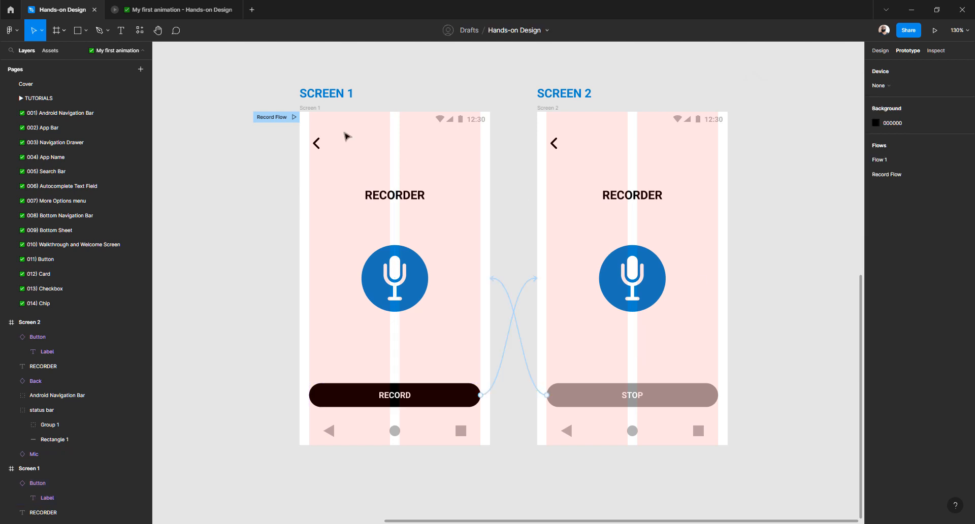
Play the Record Flow prototype and test the RECORD and STOP buttons.
left_click(295, 117)
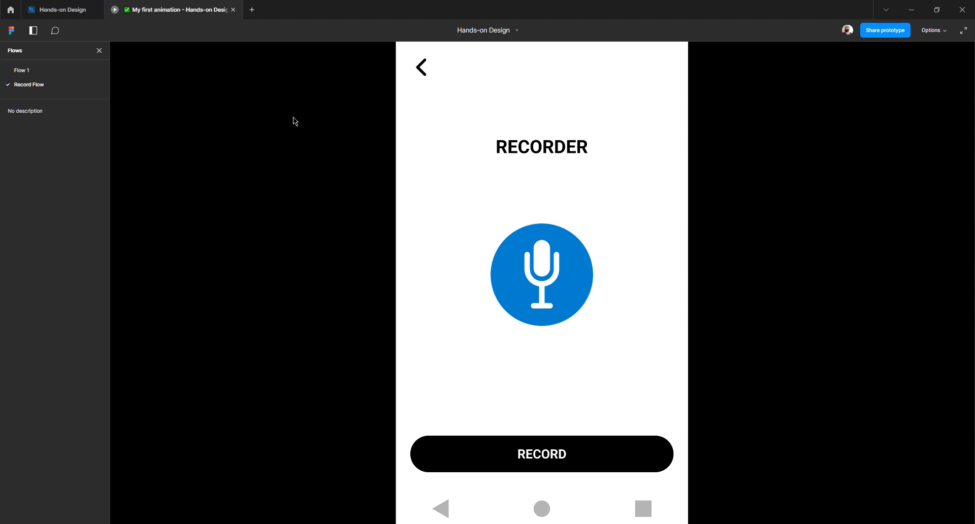
left_click(564, 463)
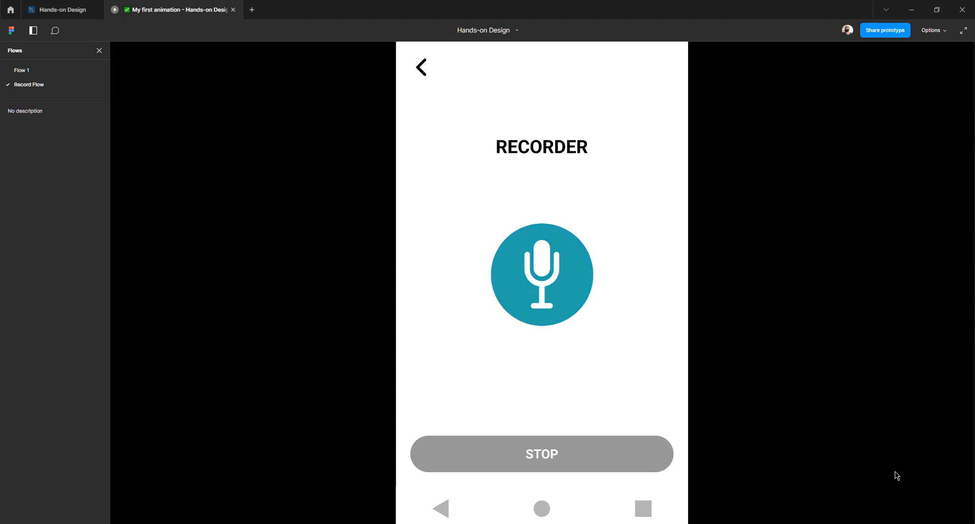
left_click(557, 461)
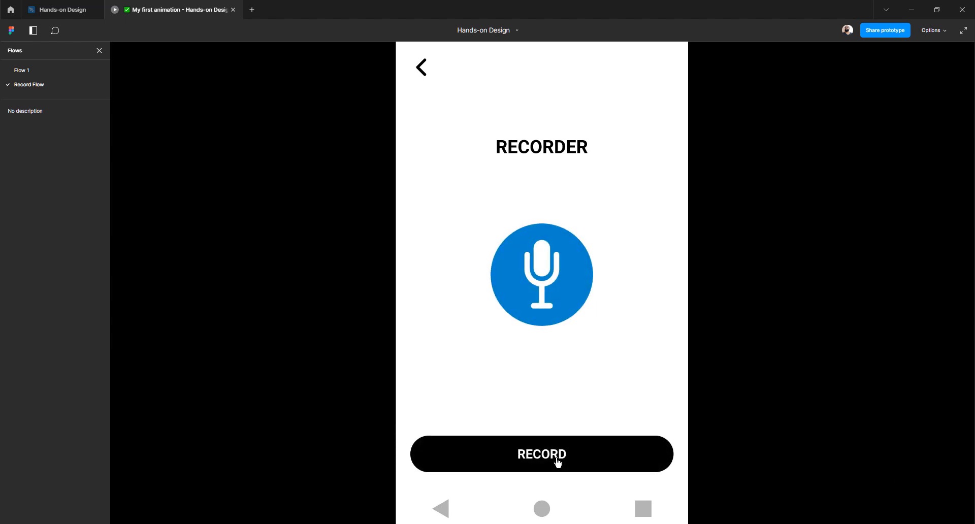